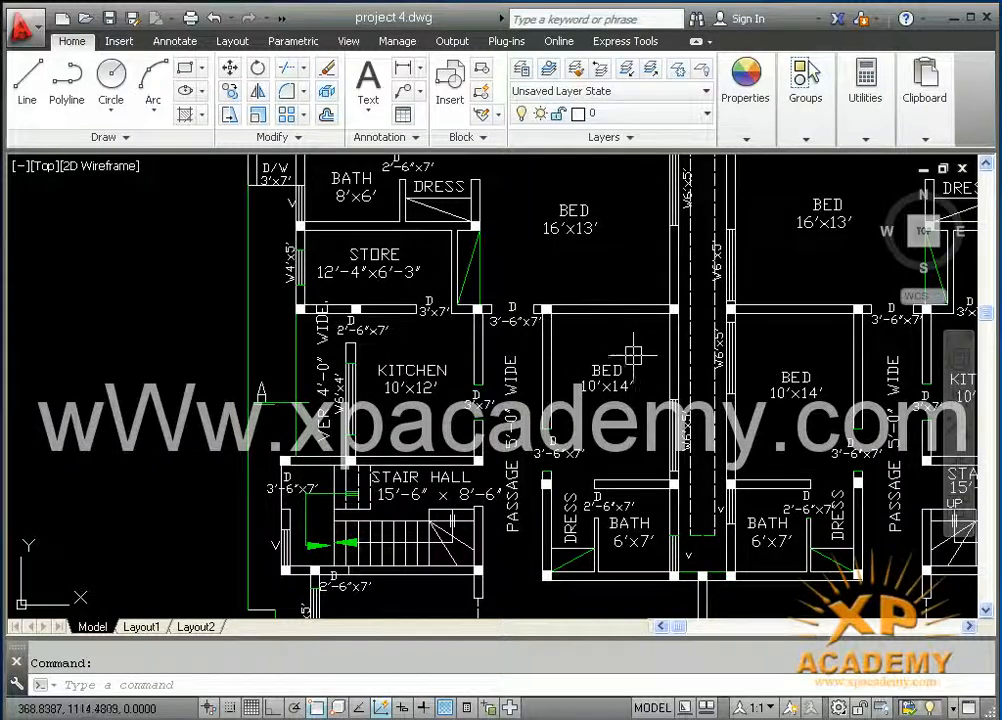
# - Configure the drawing units to Engineering length with a precision of 0'-0"
pyautogui.moveTo(646, 372)
pyautogui.mouseDown(button='middle')
pyautogui.moveTo(436, 380)
pyautogui.moveTo(356, 290)
pyautogui.moveTo(356, 352)
pyautogui.moveTo(443, 467)
pyautogui.mouseUp(button='middle')
pyautogui.scroll(-3, 467, 380)
pyautogui.scroll(2, 357, 352)
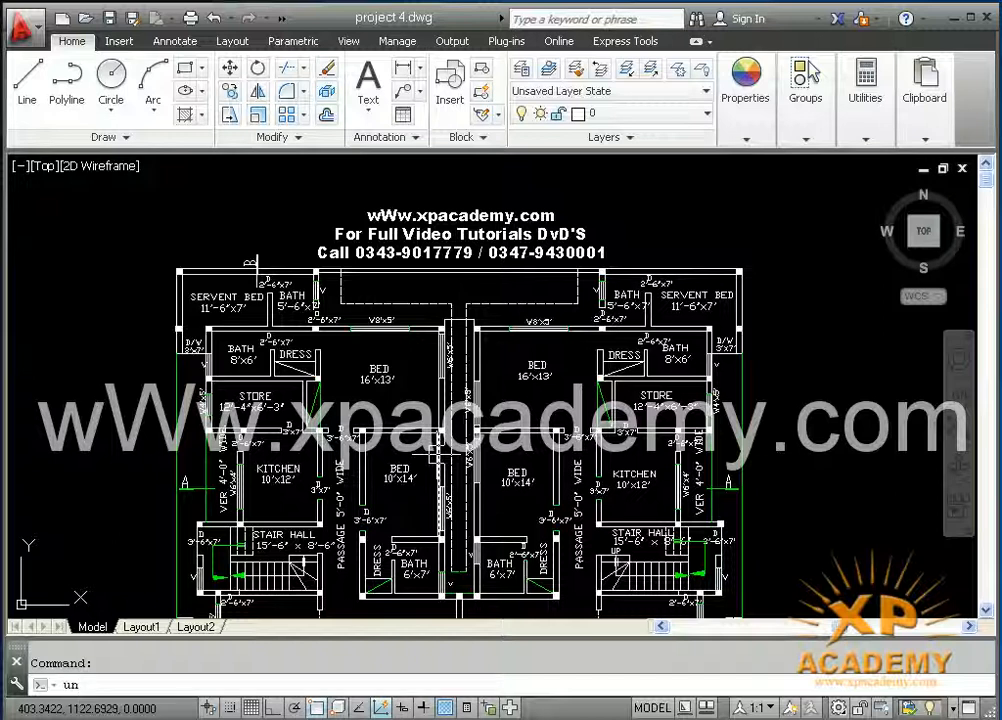
pyautogui.press('Return')
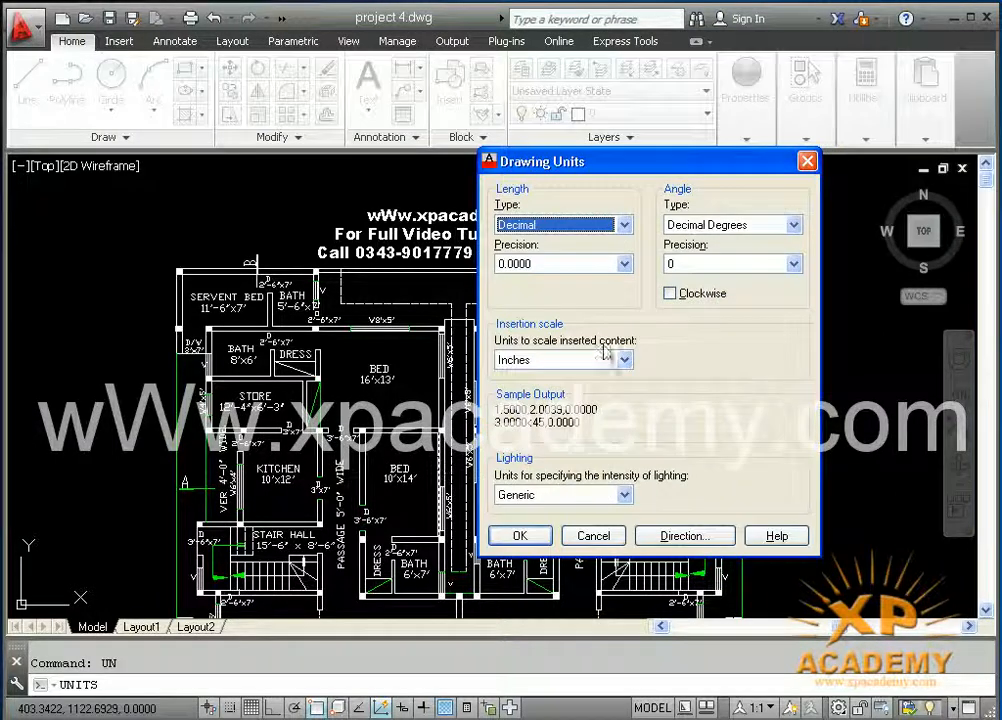
pyautogui.click(600, 226)
pyautogui.click(577, 270)
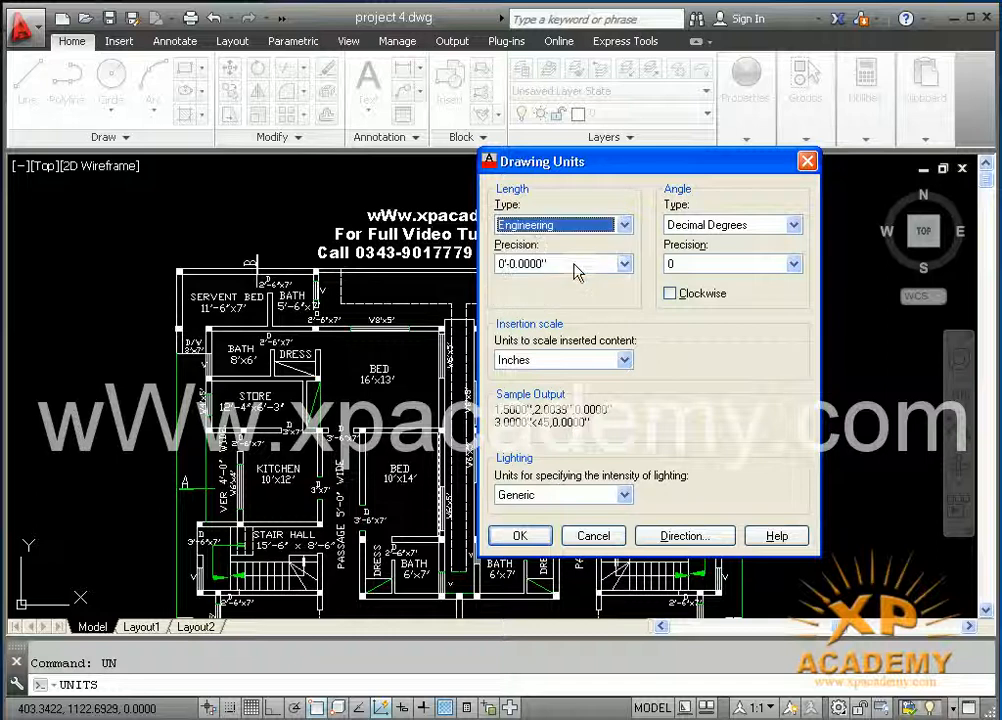
pyautogui.click(575, 266)
pyautogui.click(565, 282)
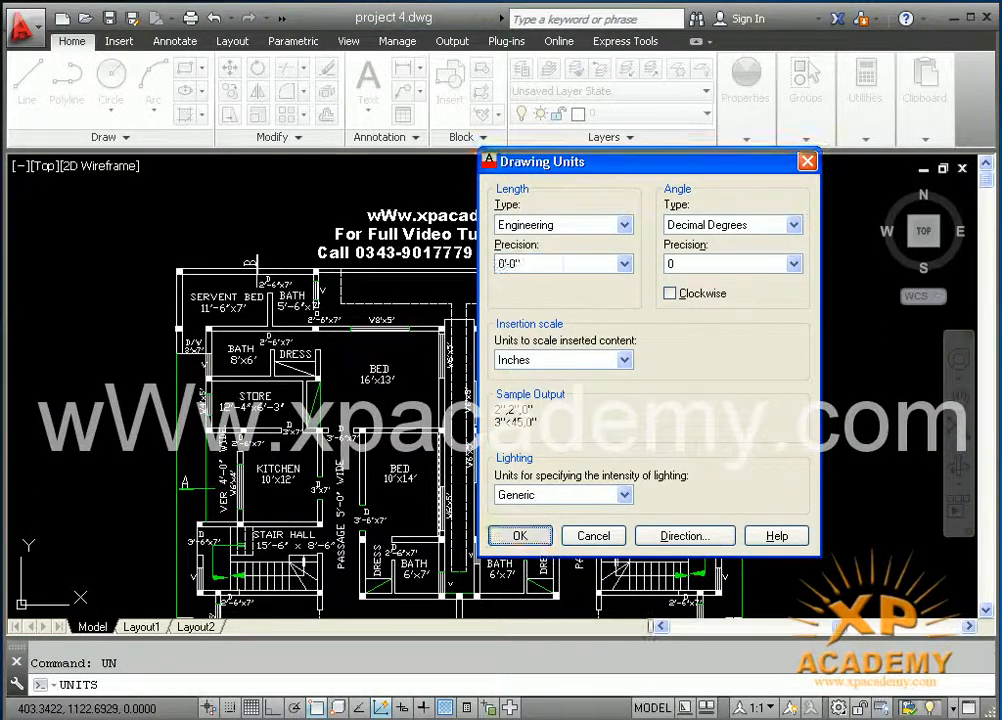
pyautogui.click(520, 537)
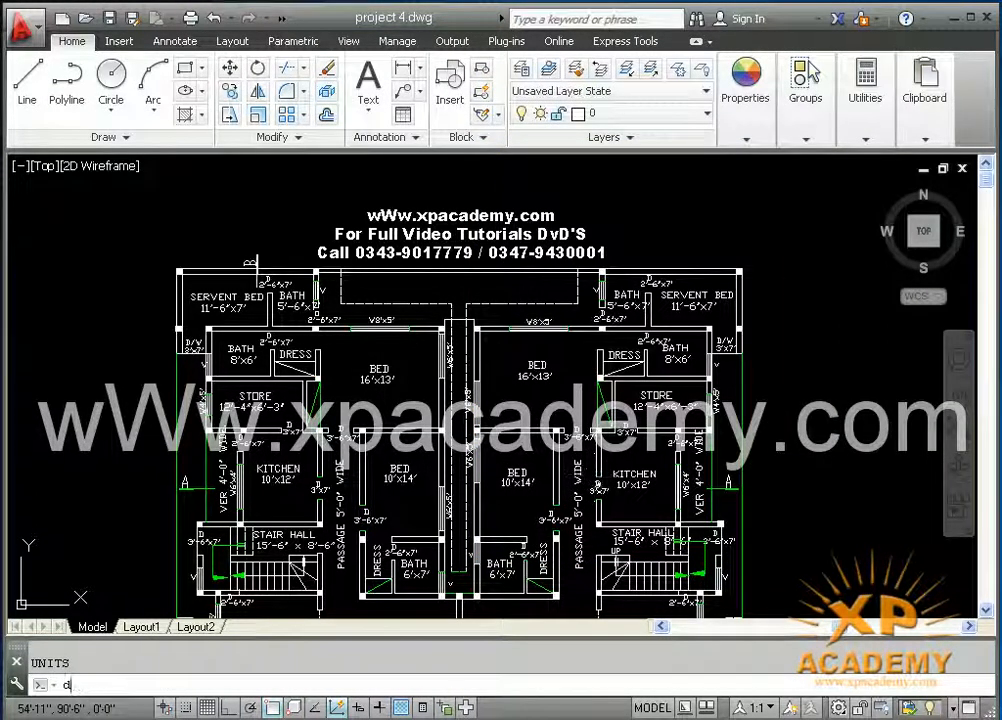
# - Modify the Standard dimension style's primary units to Engineering format with a precision of 0'-0"
pyautogui.write('d')
pyautogui.press('Return')
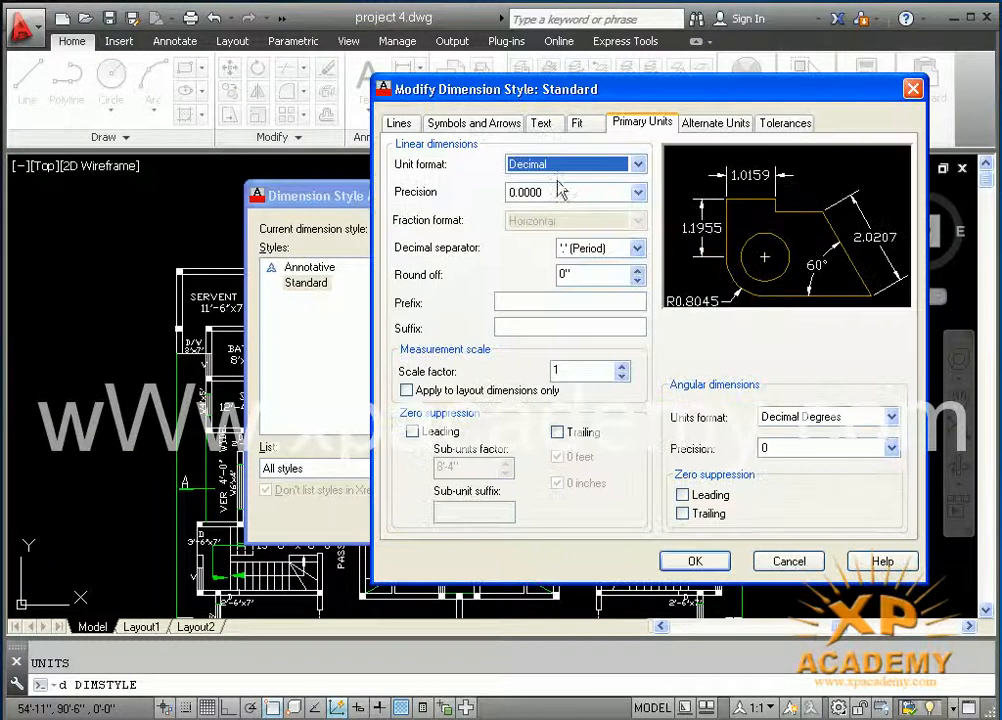
pyautogui.click(565, 164)
pyautogui.click(540, 206)
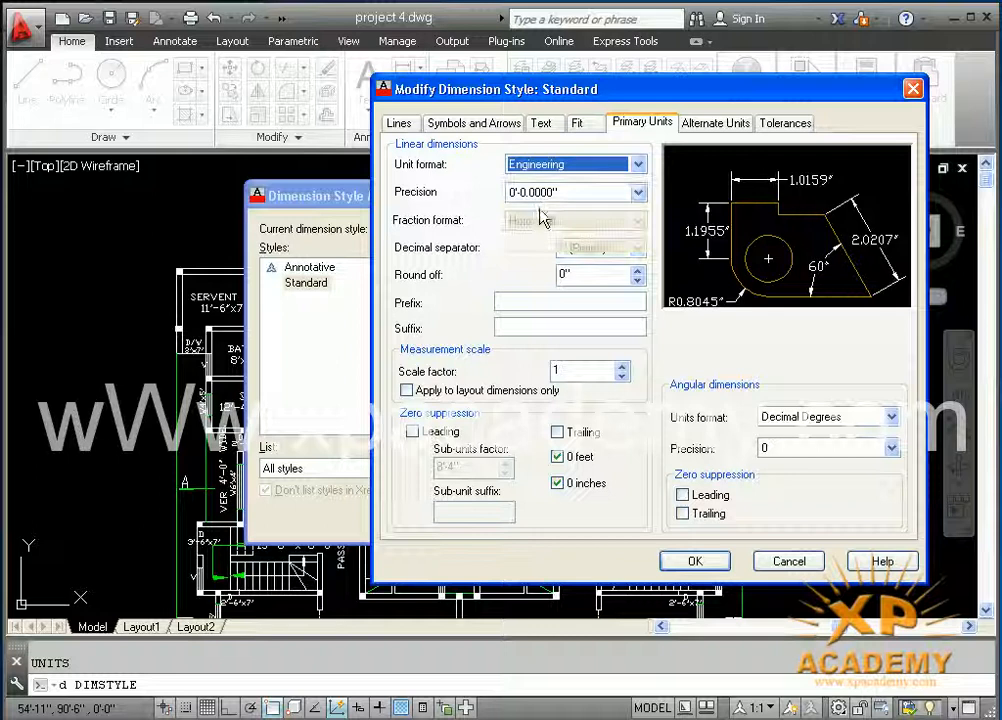
pyautogui.click(570, 192)
pyautogui.click(530, 207)
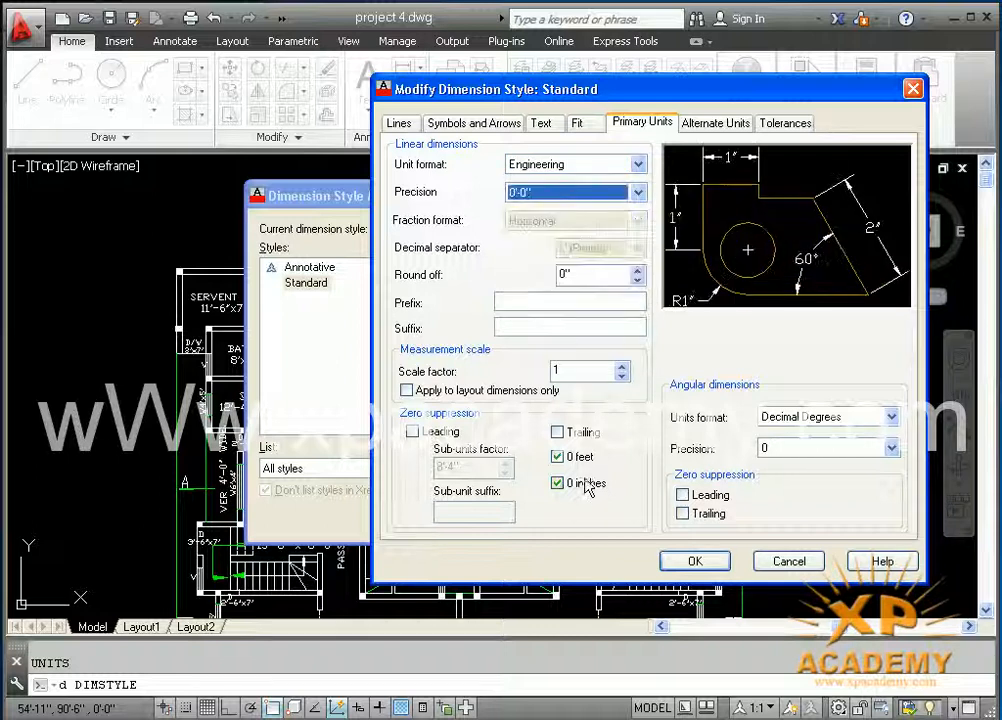
pyautogui.click(690, 561)
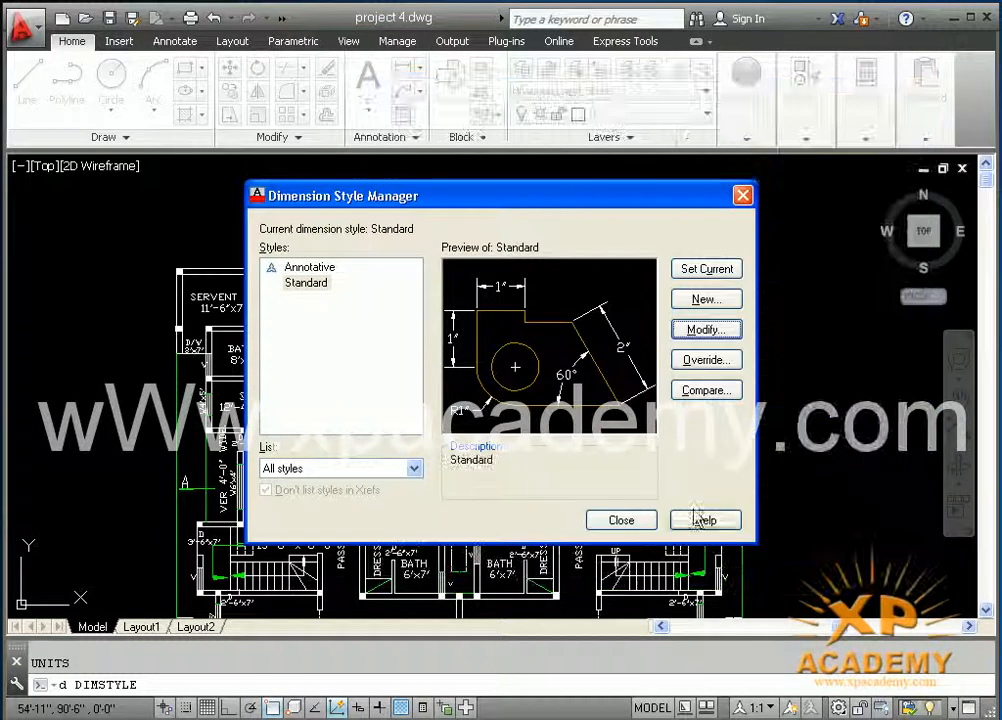
pyautogui.click(638, 523)
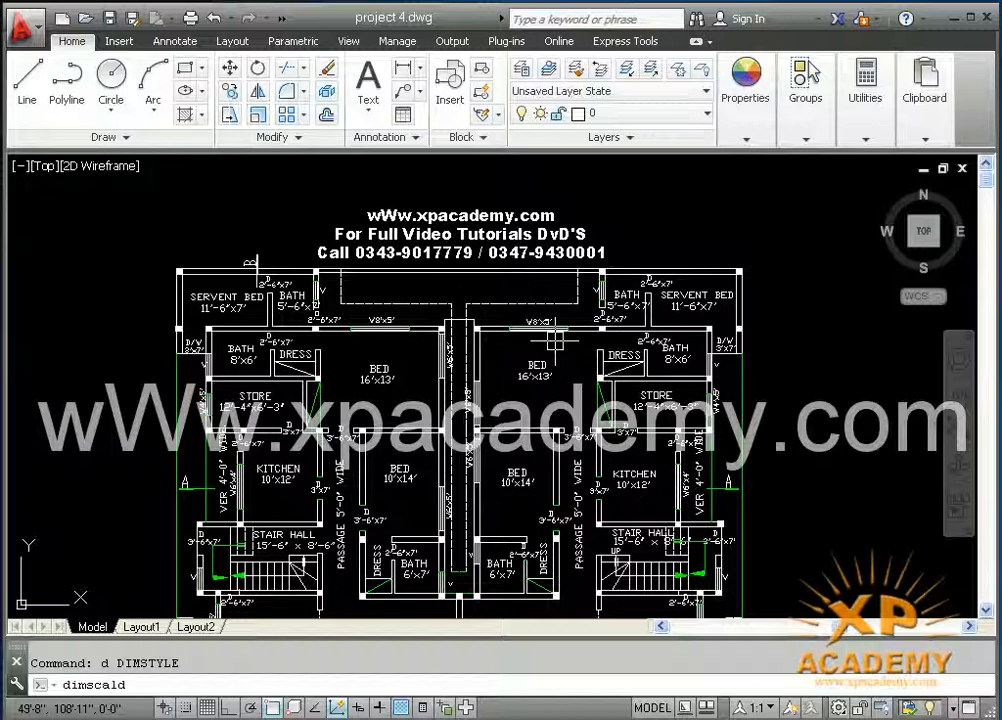
pyautogui.press('Escape')
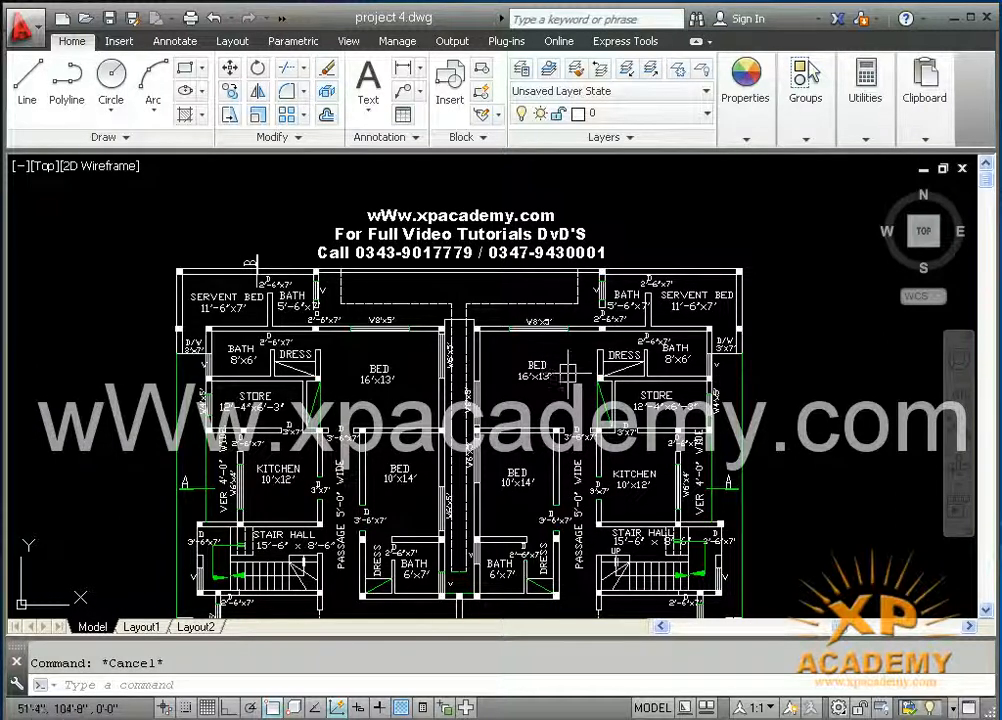
# - Examine the reference floor plan's overall layout and its labelled room sizes
pyautogui.moveTo(440, 394); pyautogui.dragTo(316, 352, button='middle')
pyautogui.moveTo(259, 322); pyautogui.dragTo(342, 322, button='middle')
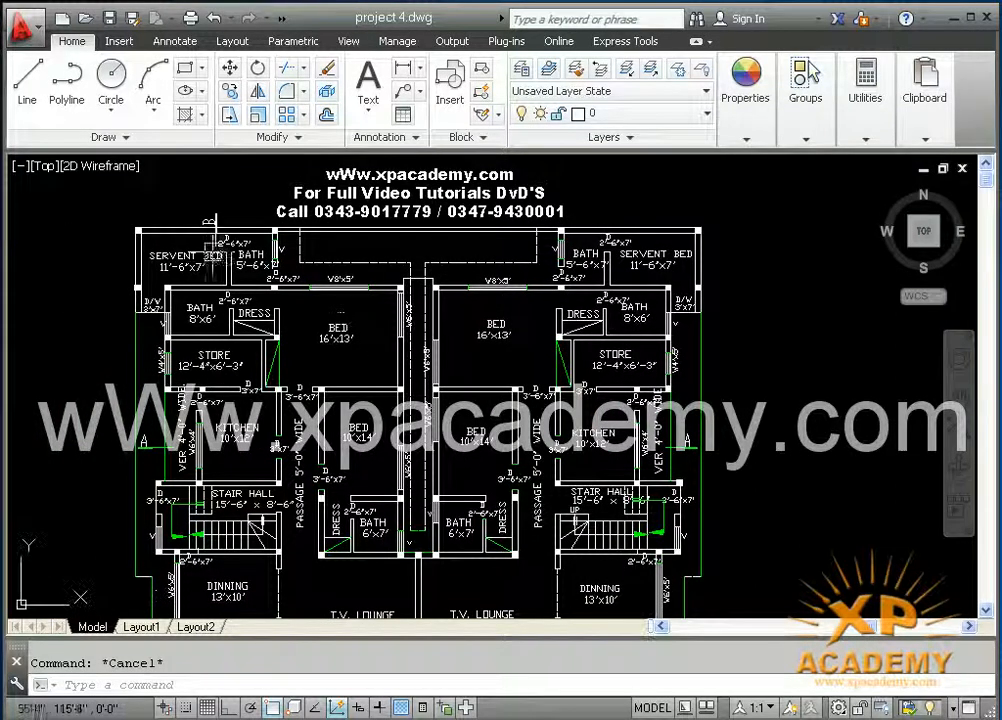
pyautogui.moveTo(272, 328); pyautogui.dragTo(356, 327, button='middle')
pyautogui.scroll(2, 309, 293)
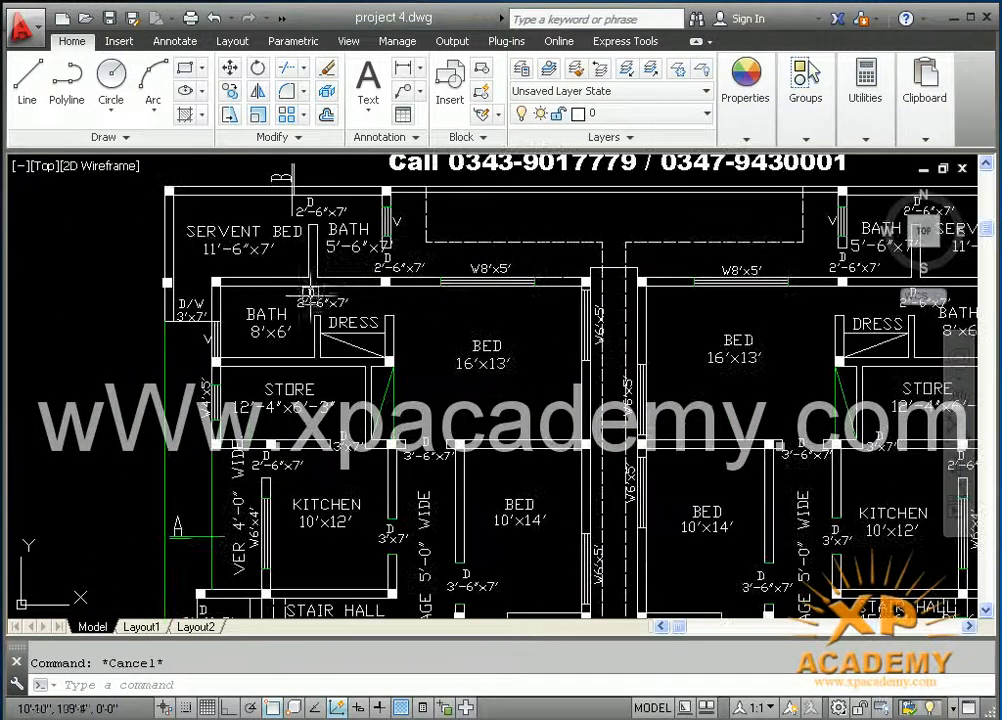
pyautogui.click(599, 337)
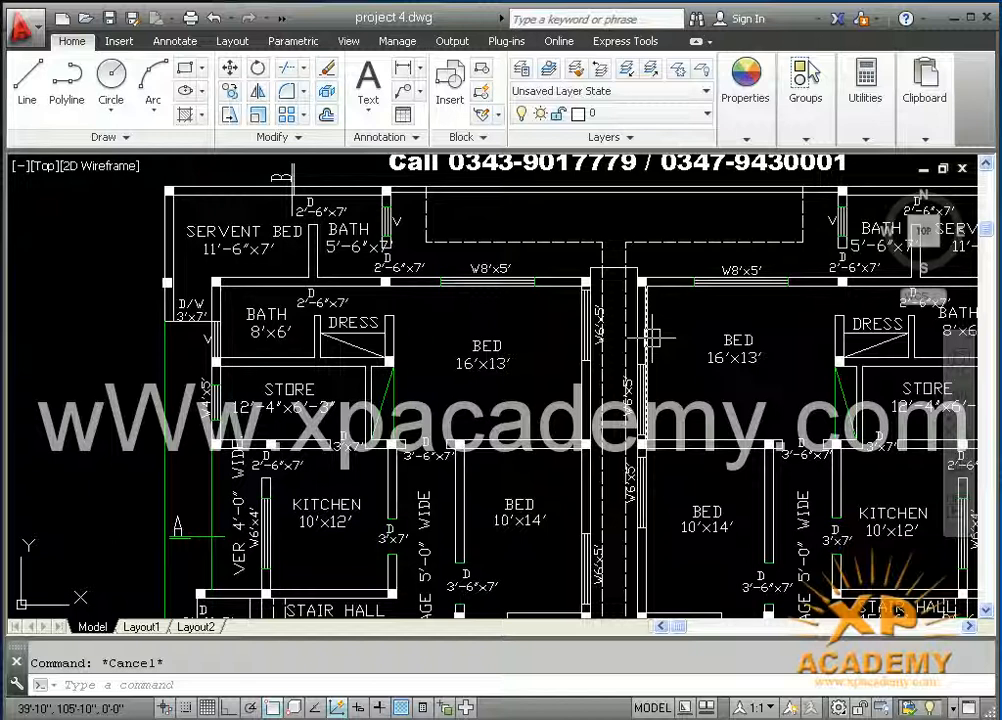
pyautogui.scroll(-5, 534, 358)
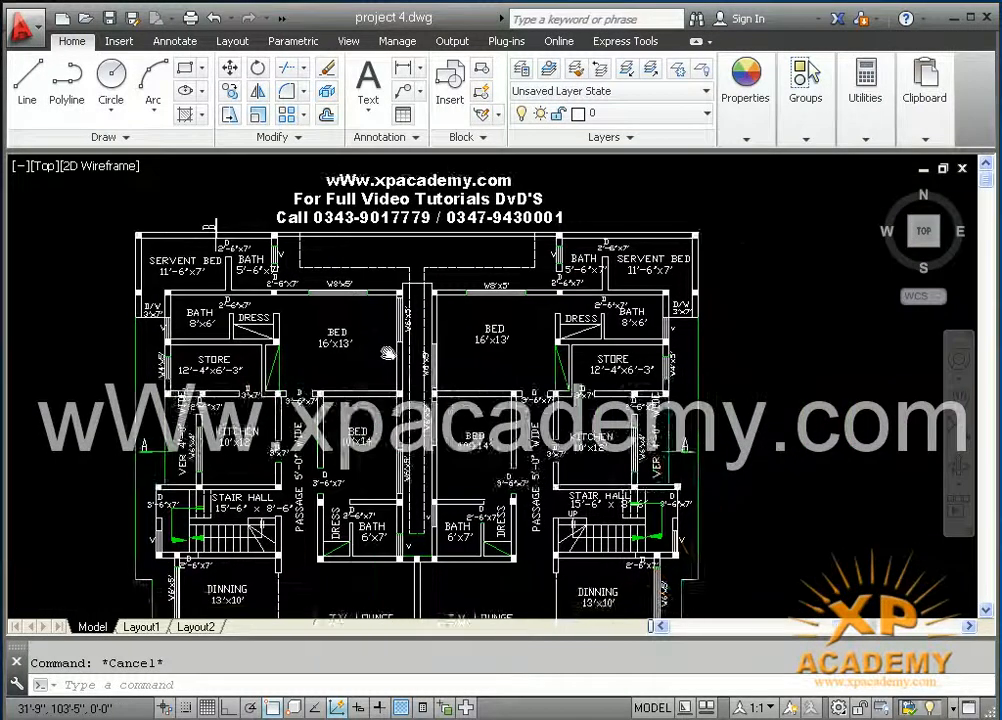
pyautogui.moveTo(463, 376); pyautogui.dragTo(401, 327, button='middle')
pyautogui.scroll(2, 341, 361)
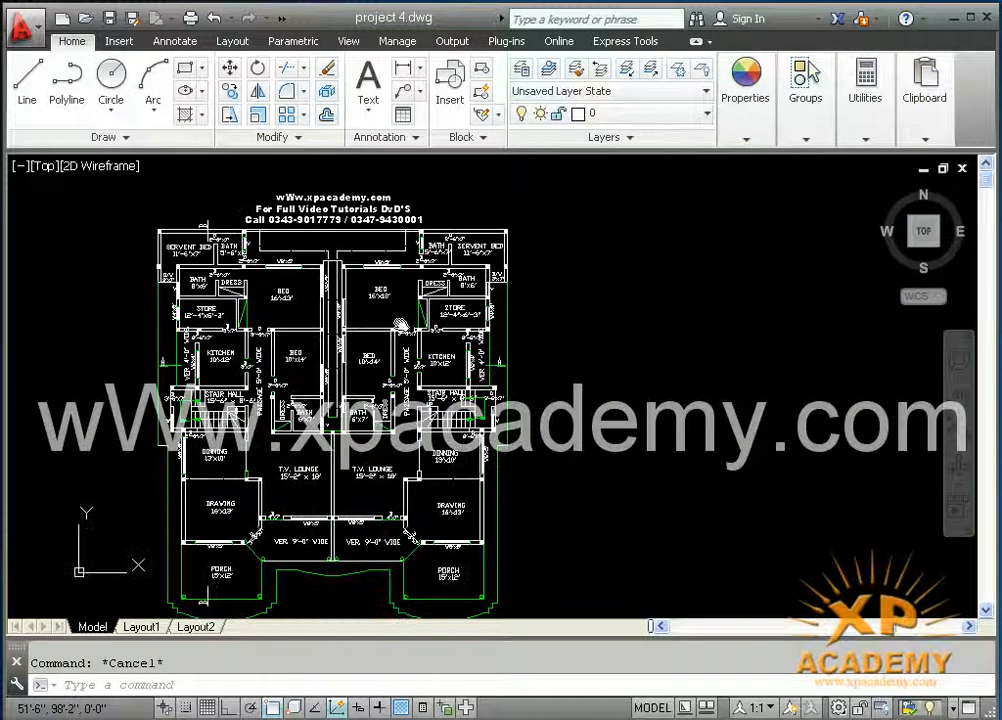
# - Draw a 50' horizontal line with Ortho on in the empty area to the right of the reference floor plan
pyautogui.click(32, 90)
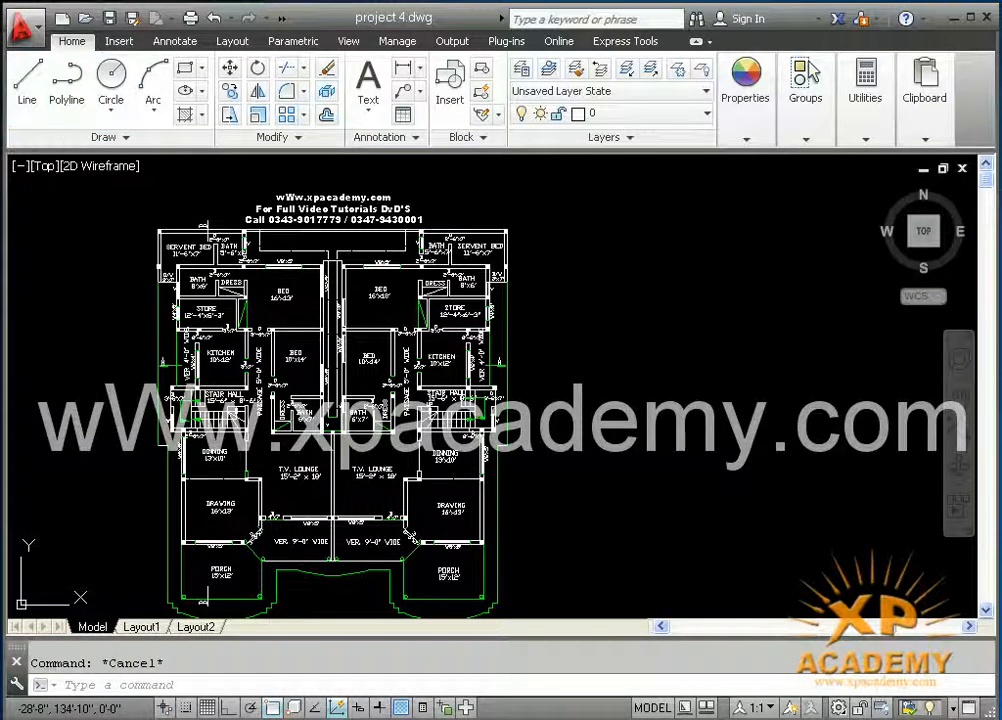
pyautogui.click(575, 228)
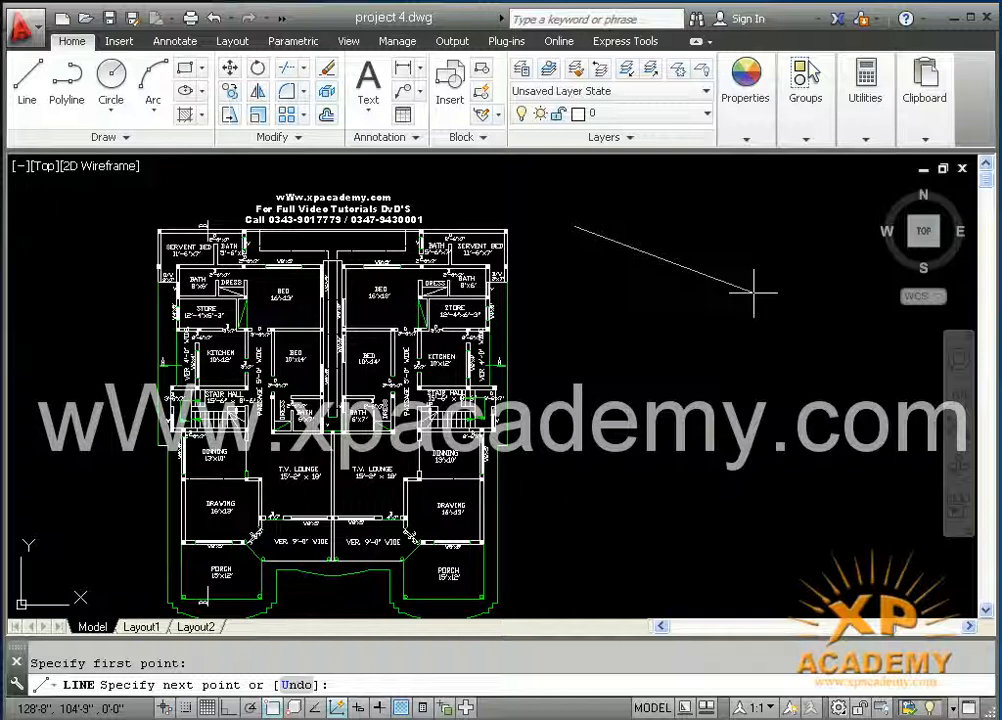
pyautogui.scroll(6, 318, 231)
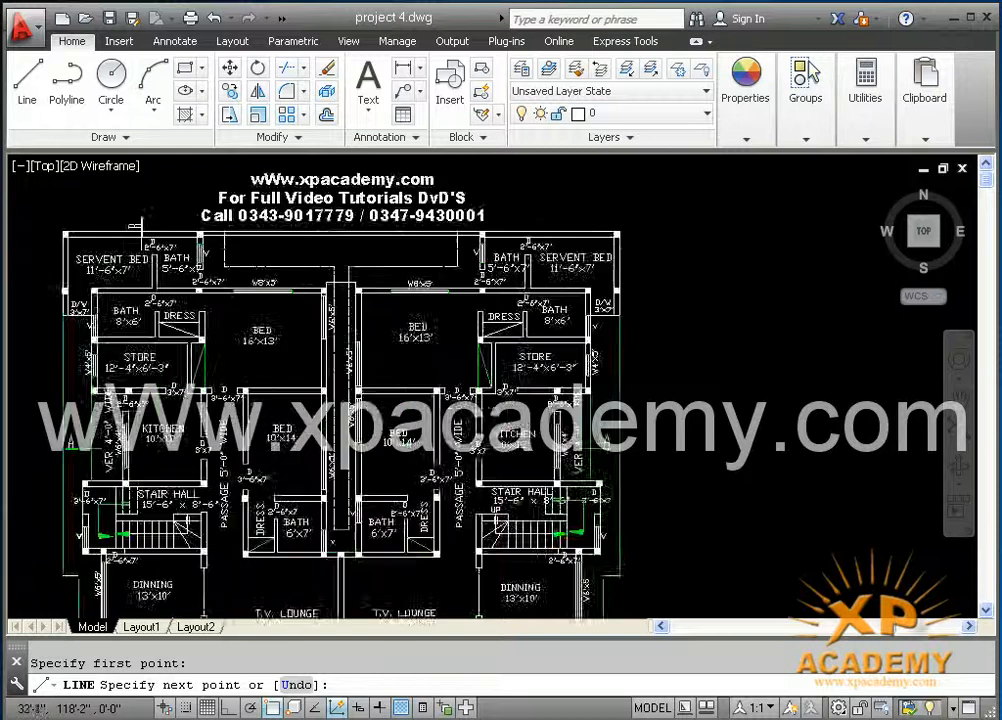
pyautogui.moveTo(318, 231); pyautogui.dragTo(345, 306, button='middle')
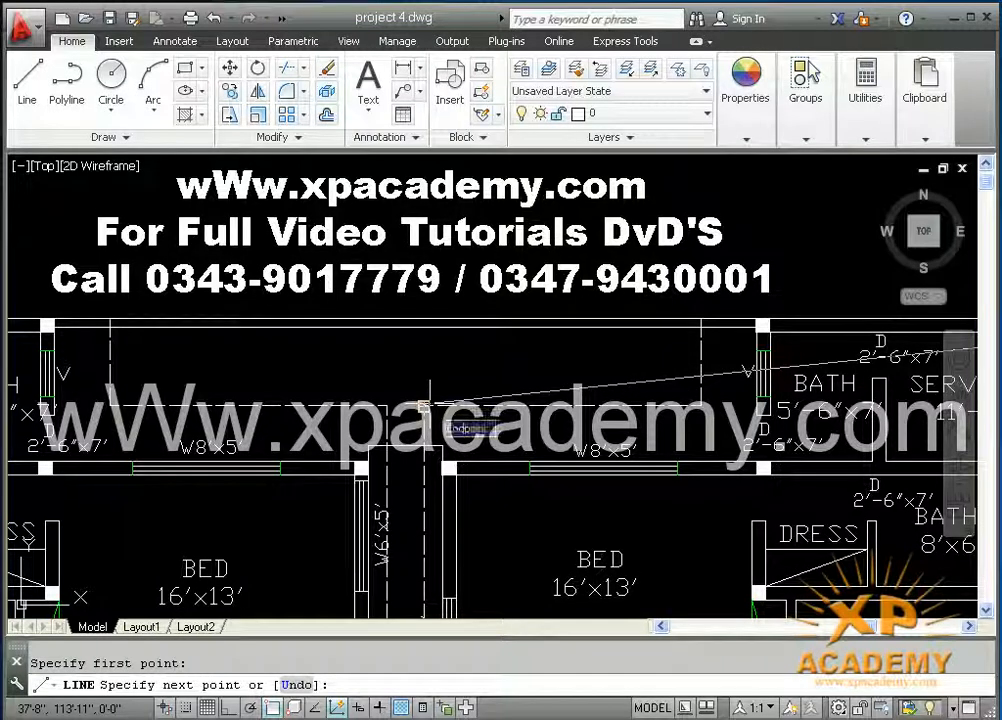
pyautogui.scroll(-2, 340, 378)
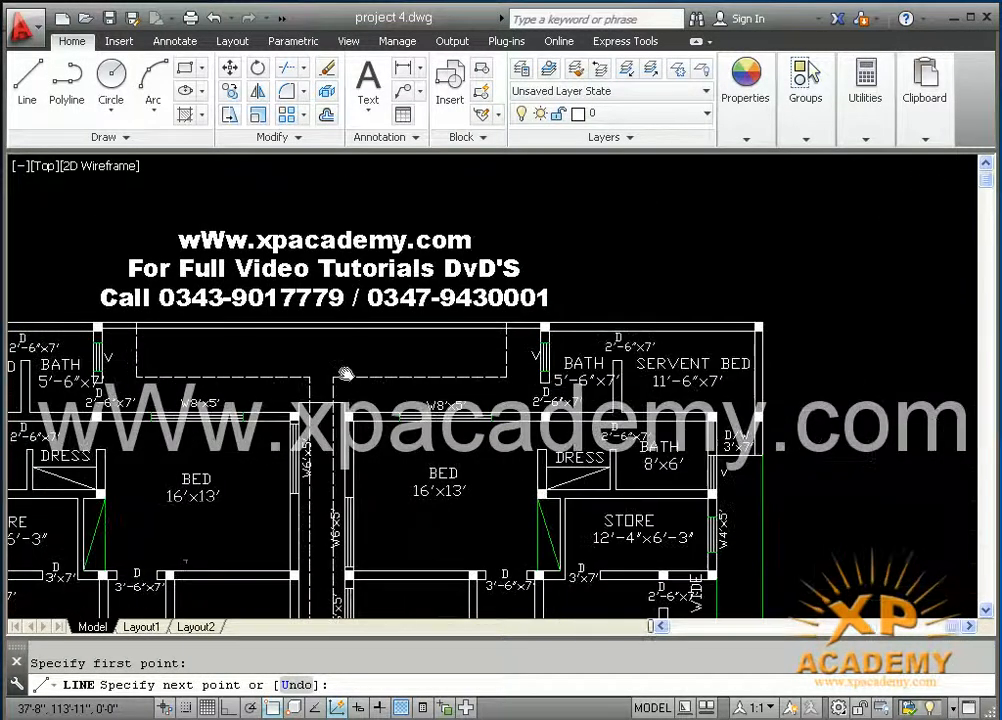
pyautogui.scroll(-4, 562, 371)
pyautogui.moveTo(652, 363); pyautogui.dragTo(431, 338, button='middle')
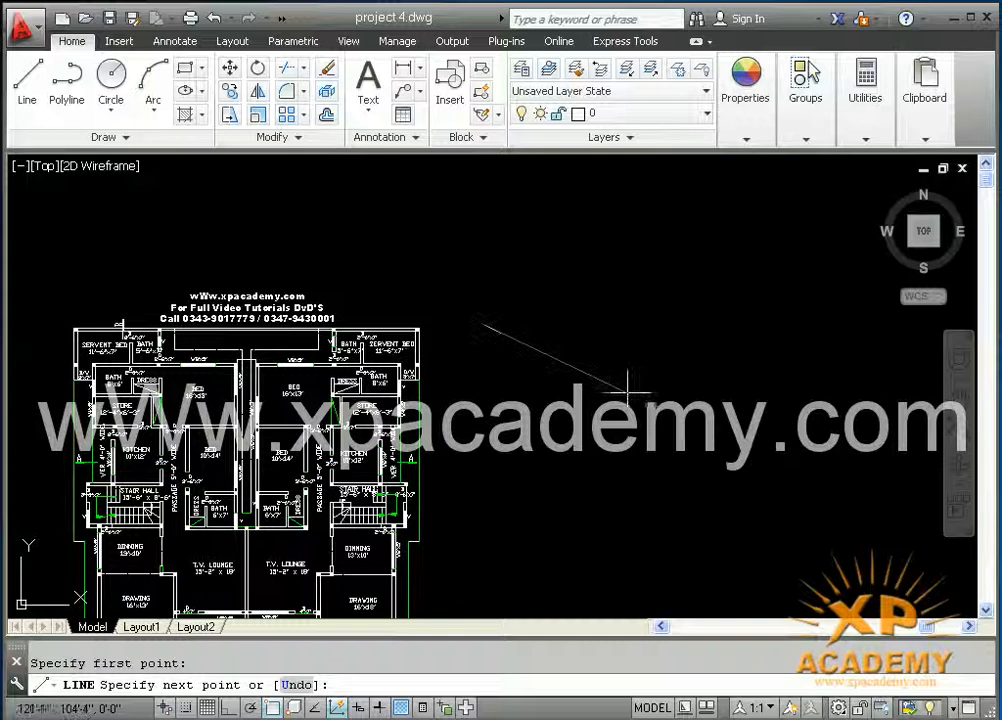
pyautogui.press('F8')
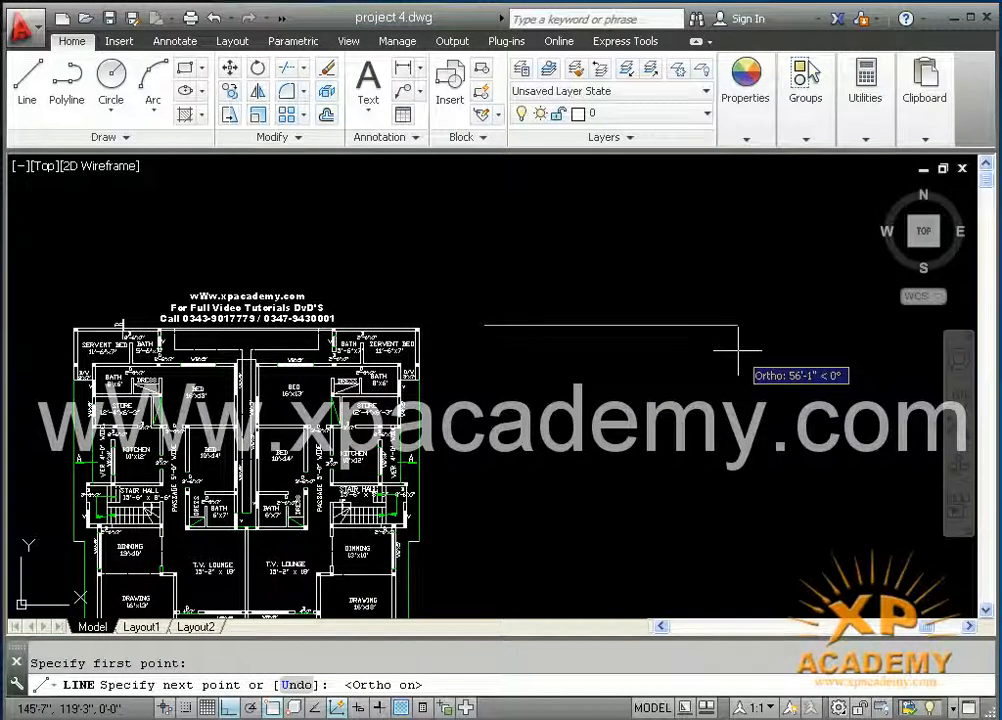
pyautogui.write("50'")
pyautogui.press('Return')
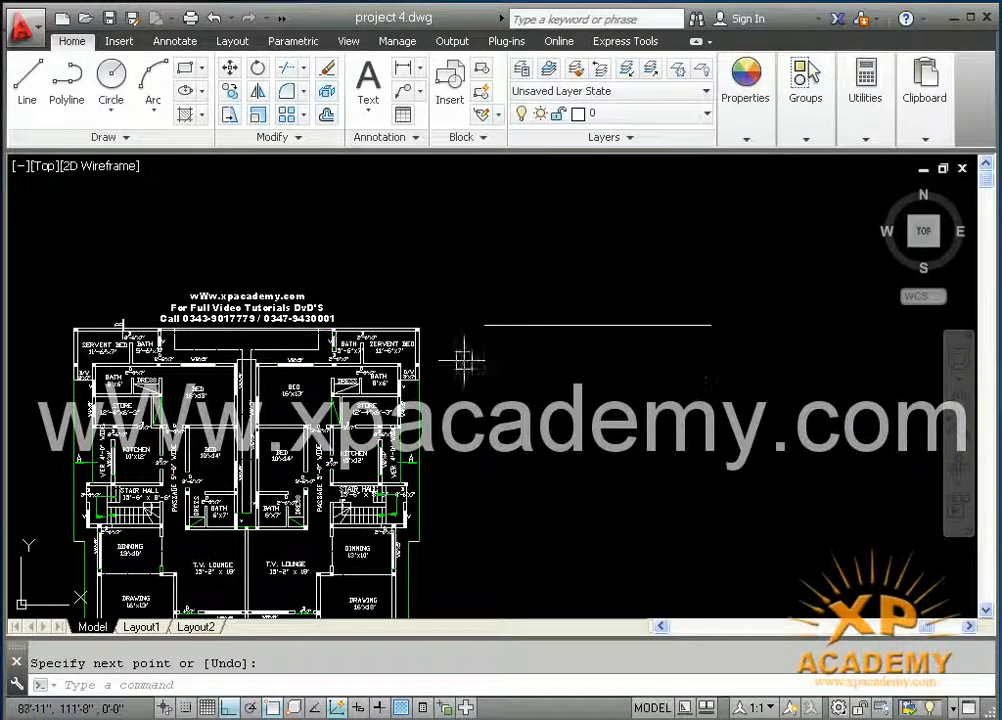
# - Inspect the rear rooms of the reference plan, from the servant bed and bath to the bedrooms, store and kitchen
pyautogui.moveTo(478, 362)
pyautogui.mouseDown(button='middle')
pyautogui.moveTo(488, 331)
pyautogui.moveTo(599, 310)
pyautogui.moveTo(675, 262)
pyautogui.mouseUp(button='middle')
pyautogui.scroll(2, 528, 313)
pyautogui.moveTo(367, 344); pyautogui.dragTo(575, 347, button='middle')
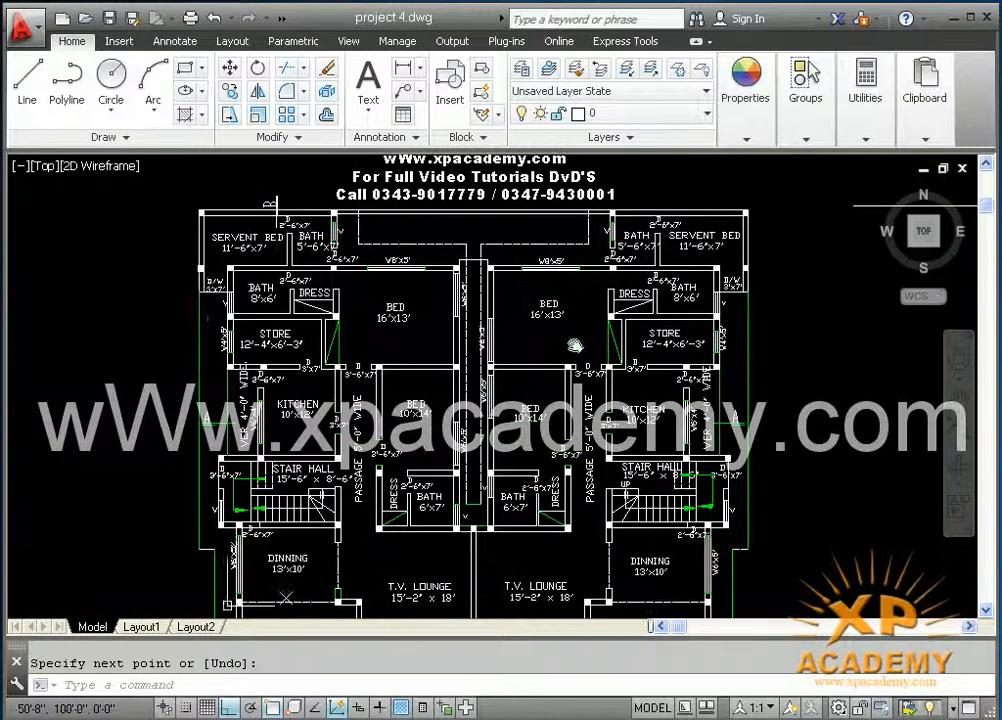
pyautogui.scroll(2, 225, 302)
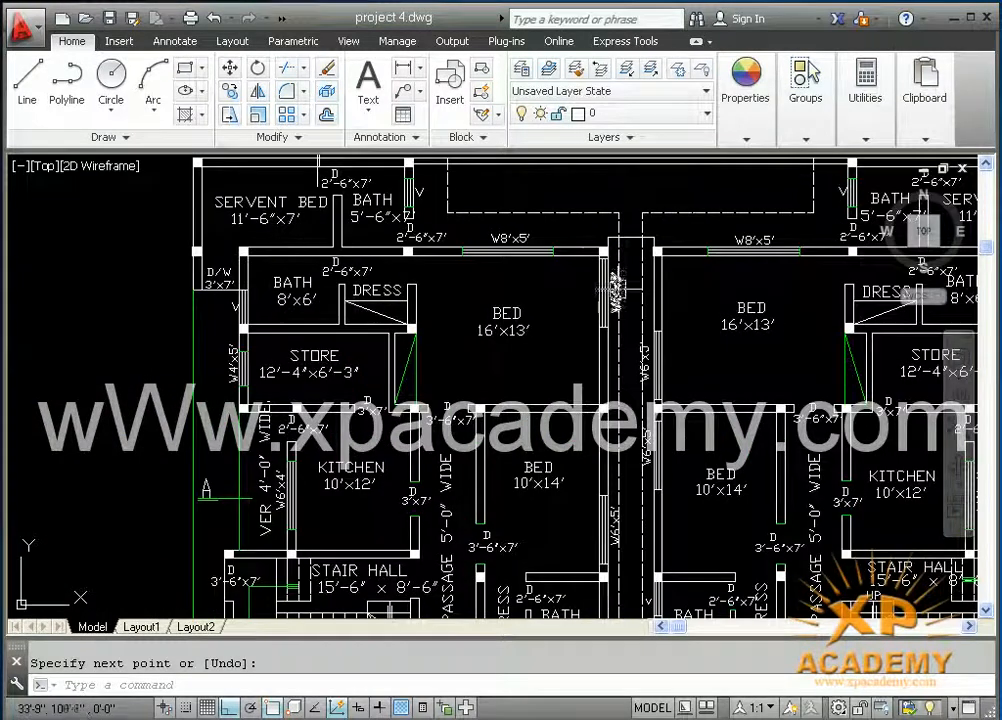
pyautogui.moveTo(286, 358); pyautogui.dragTo(286, 400, button='middle')
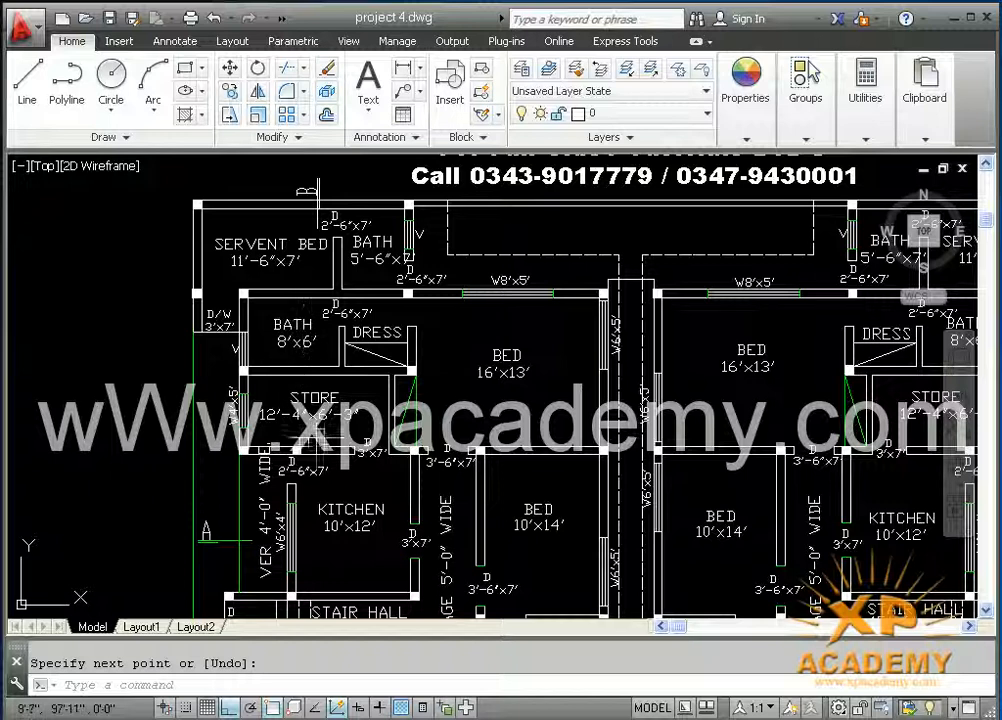
pyautogui.scroll(-1, 425, 476)
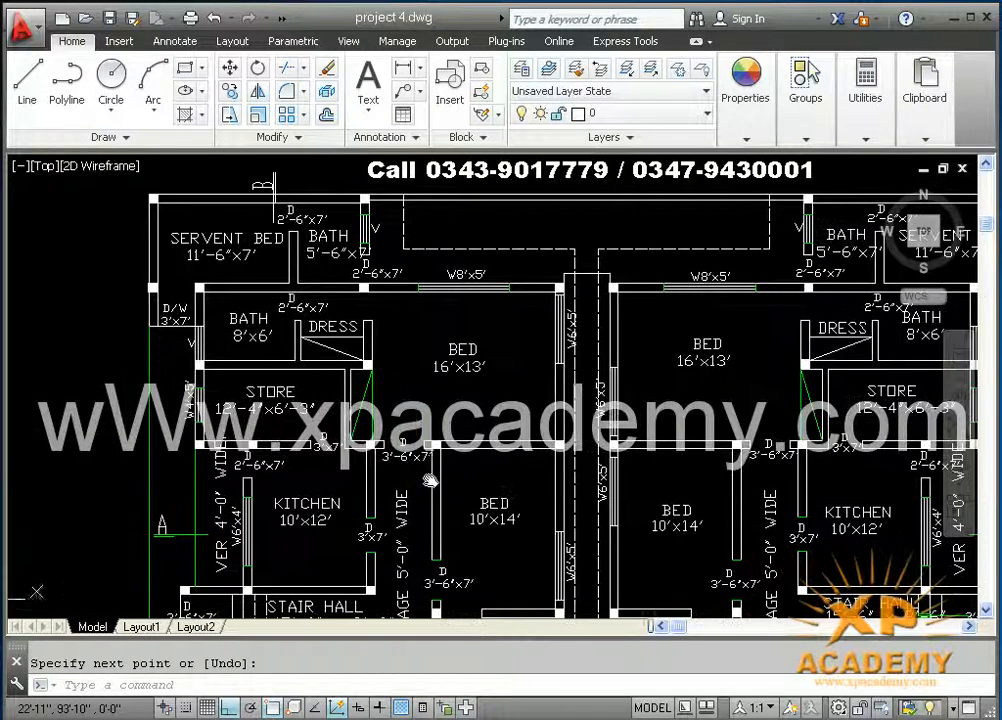
pyautogui.scroll(-3, 430, 482)
pyautogui.moveTo(505, 474); pyautogui.dragTo(304, 472, button='middle')
pyautogui.moveTo(603, 452); pyautogui.dragTo(495, 448, button='middle')
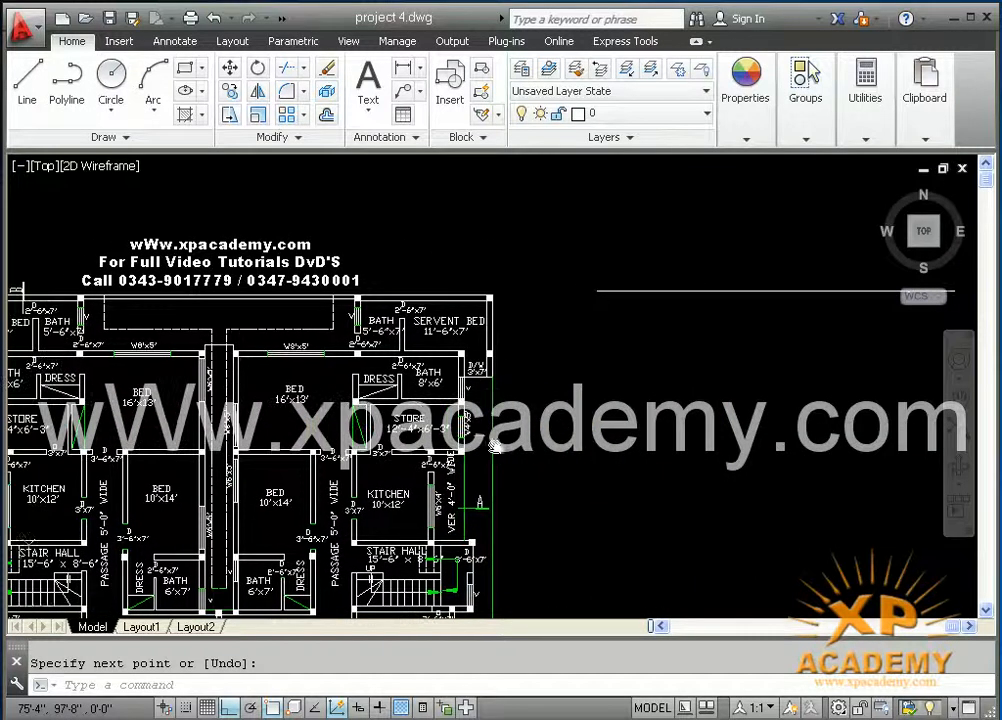
# - Draw a 70' vertical line downward from the left end of the 50' horizontal line
pyautogui.write('l')
pyautogui.press('Return')
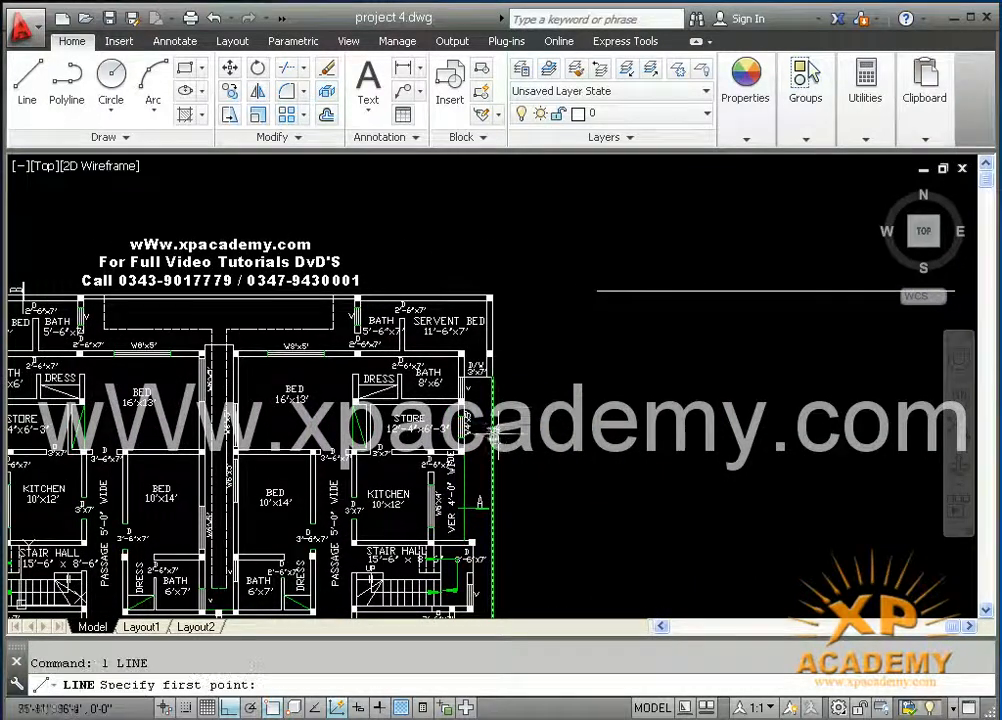
pyautogui.click(598, 291)
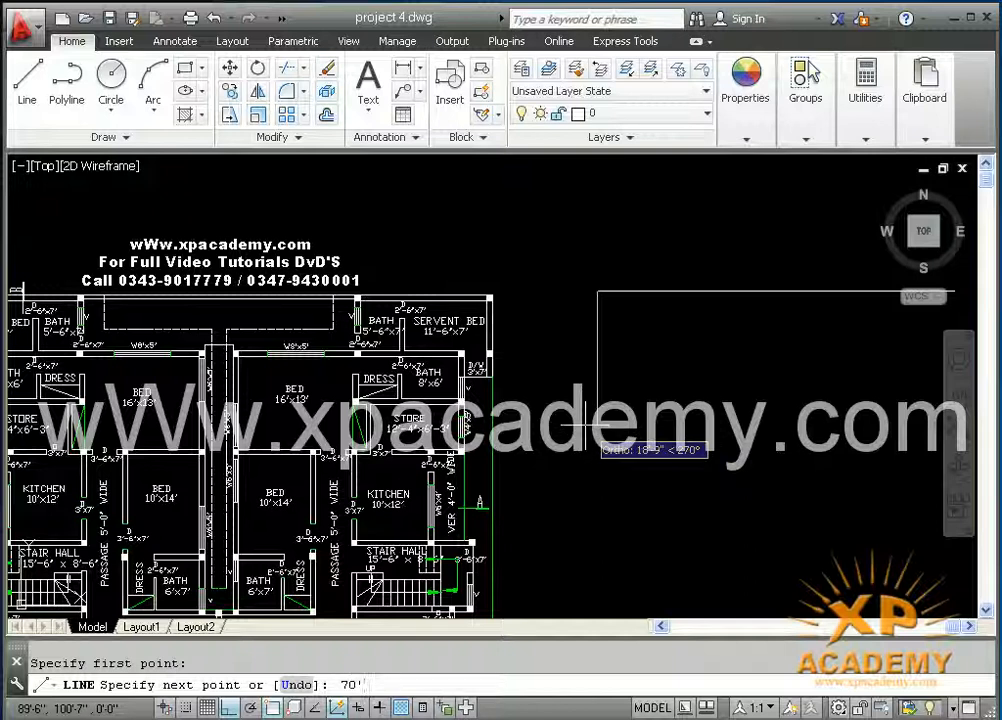
pyautogui.press('Return')
pyautogui.press('Return')
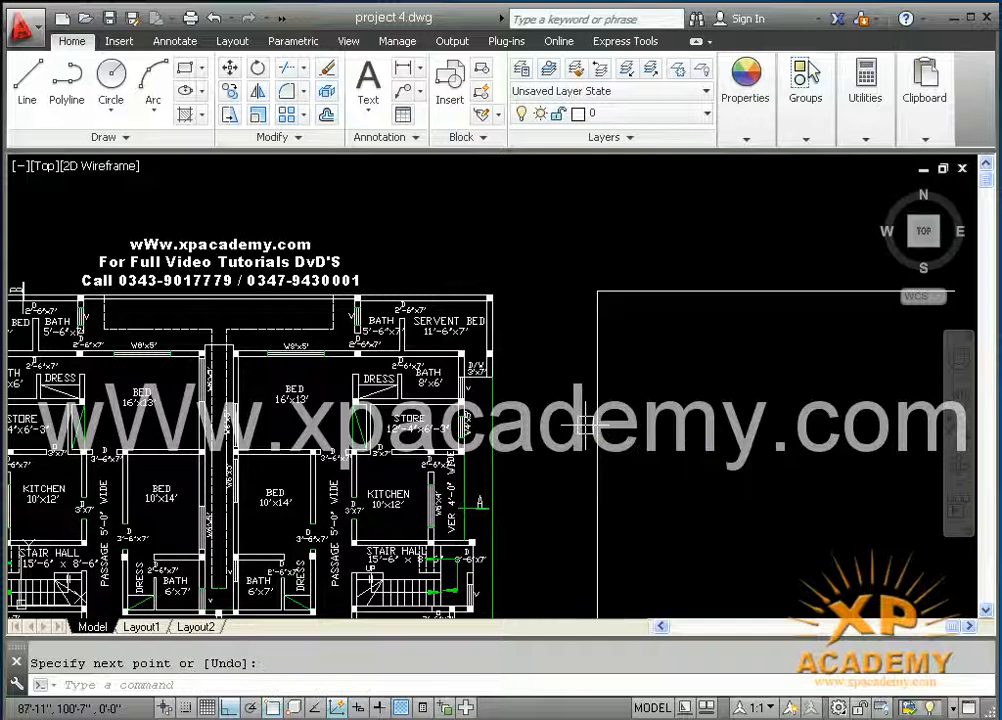
pyautogui.hotkey('ctrl', 's')
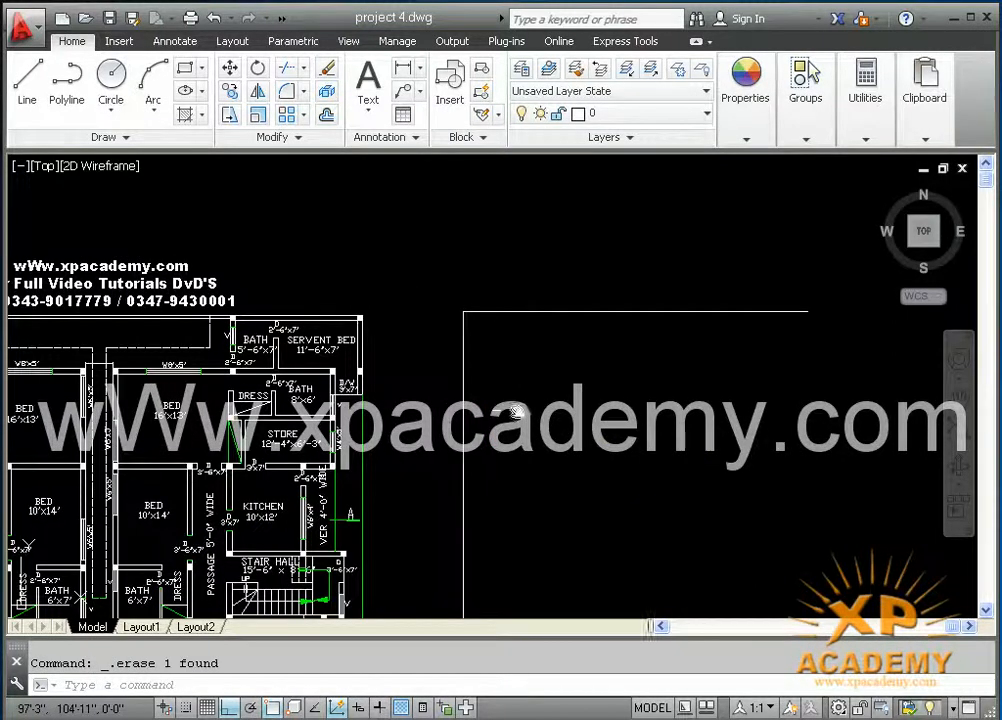
# - Offset the 70' vertical and 50' horizontal outline lines 9" inward to form the outer walls, and save the drawing
pyautogui.moveTo(516, 408); pyautogui.dragTo(546, 404, button='middle')
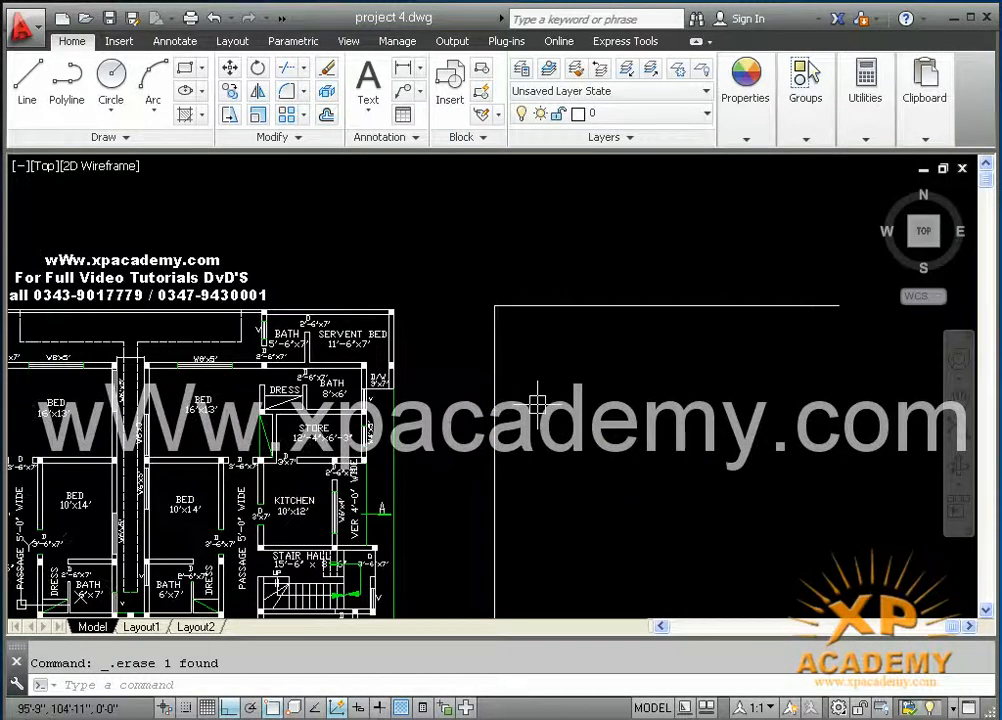
pyautogui.write('o')
pyautogui.press('Return')
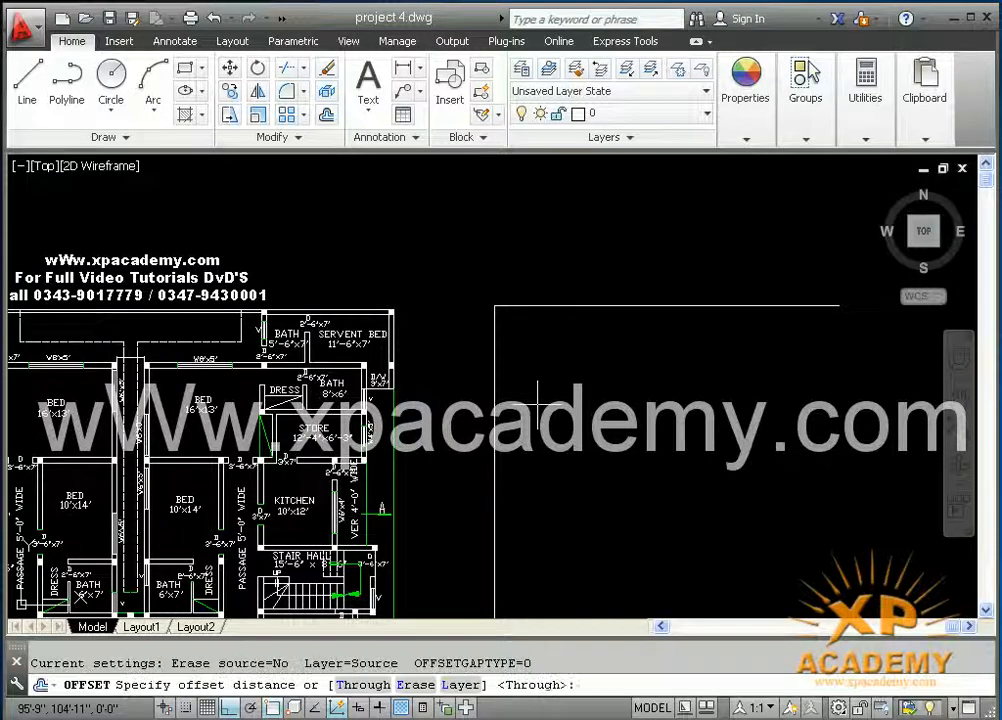
pyautogui.write('9')
pyautogui.press('Return')
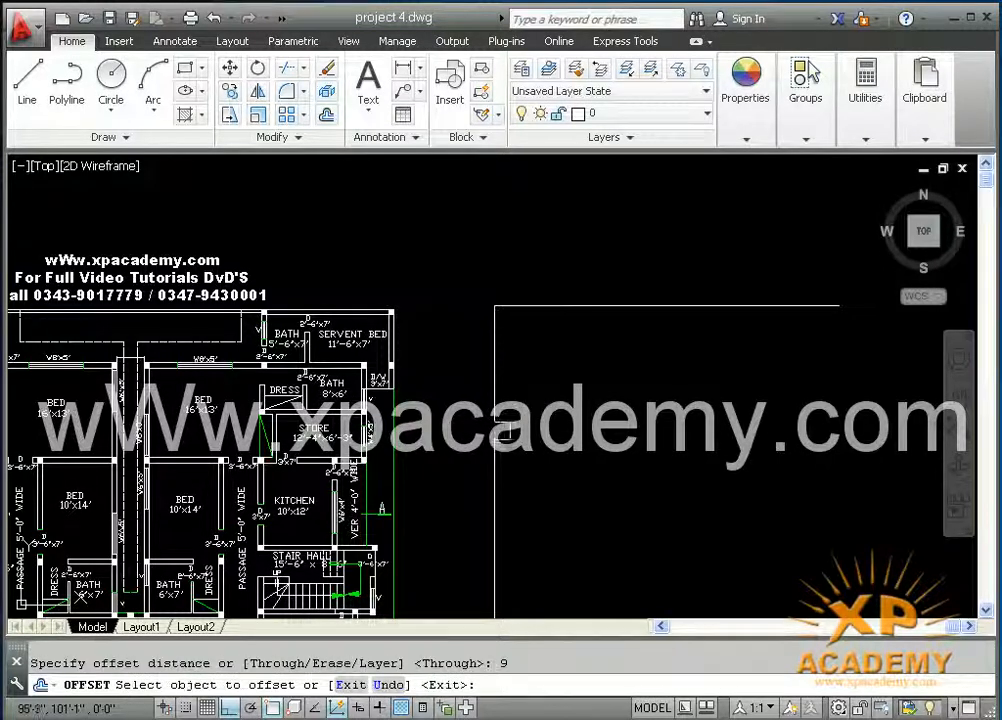
pyautogui.click(495, 420)
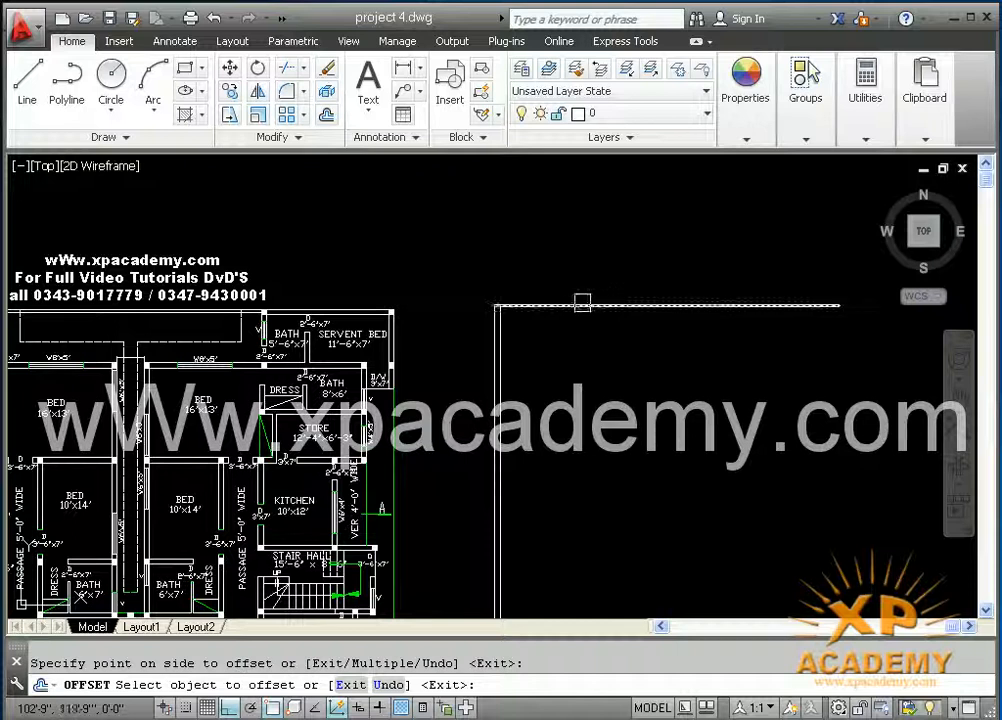
pyautogui.click(584, 305)
pyautogui.click(584, 510)
pyautogui.hotkey('ctrl', 's')
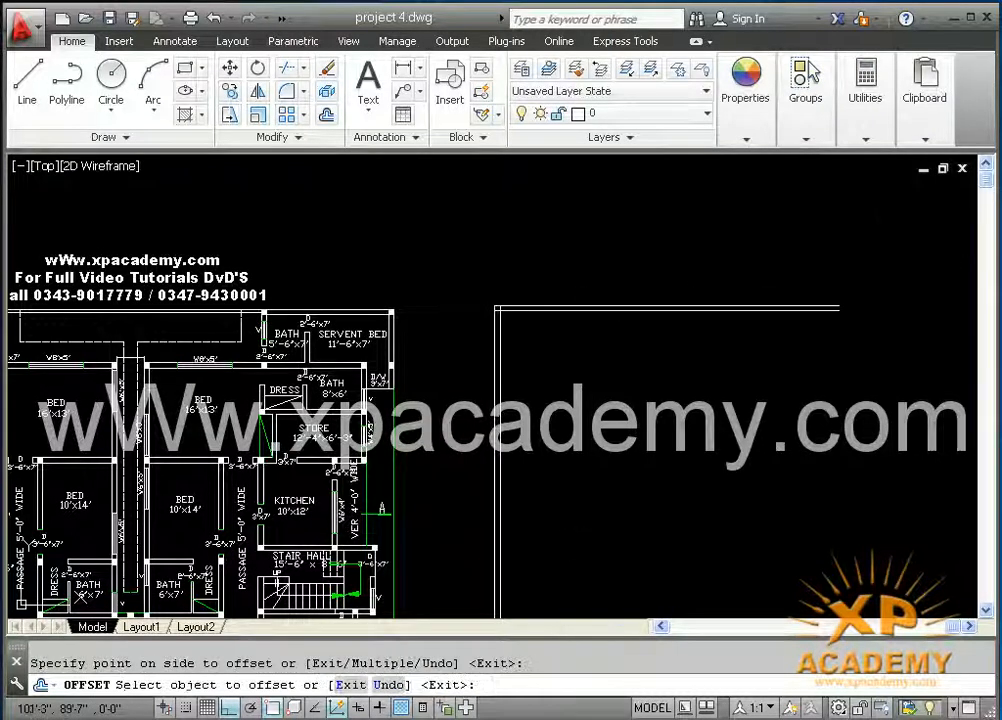
# - Offset the inner line of the vertical outer wall 8' into the plan for the bath's width from the reference
pyautogui.moveTo(322, 464); pyautogui.dragTo(365, 450, button='middle')
pyautogui.moveTo(365, 450); pyautogui.dragTo(637, 436, button='middle')
pyautogui.scroll(3, 283, 441)
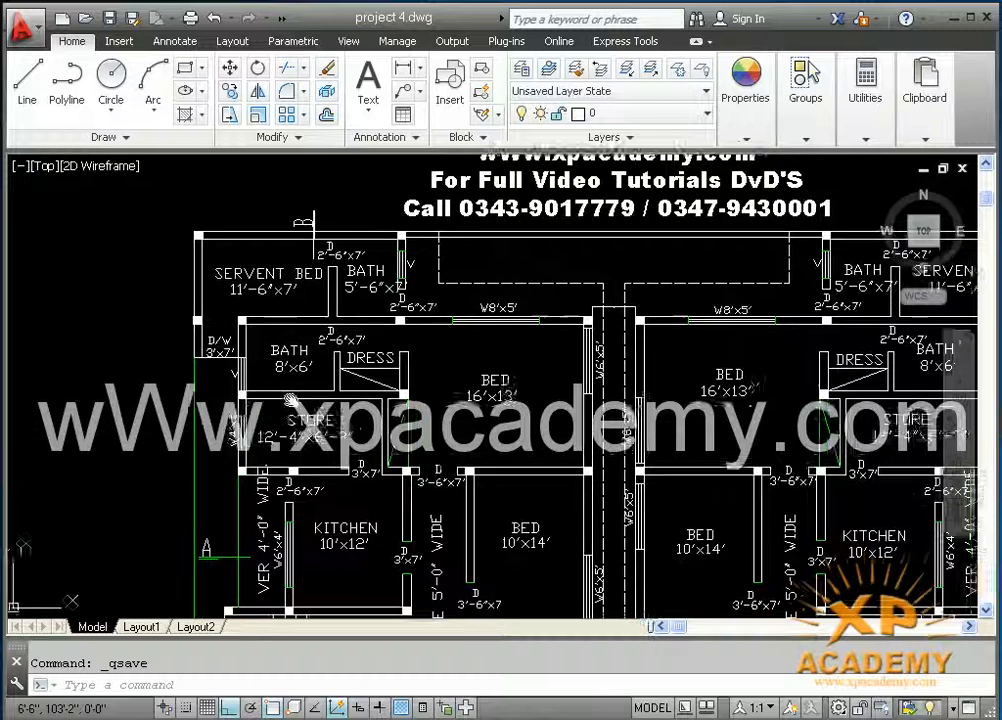
pyautogui.scroll(4, 300, 358)
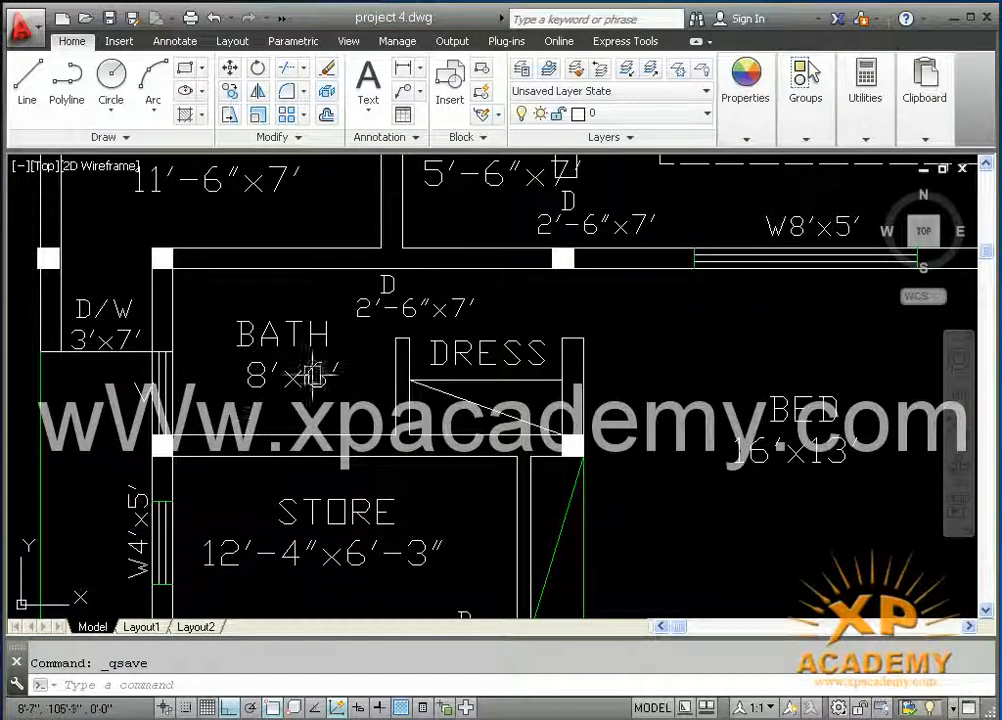
pyautogui.scroll(-2, 265, 405)
pyautogui.scroll(-4, 530, 411)
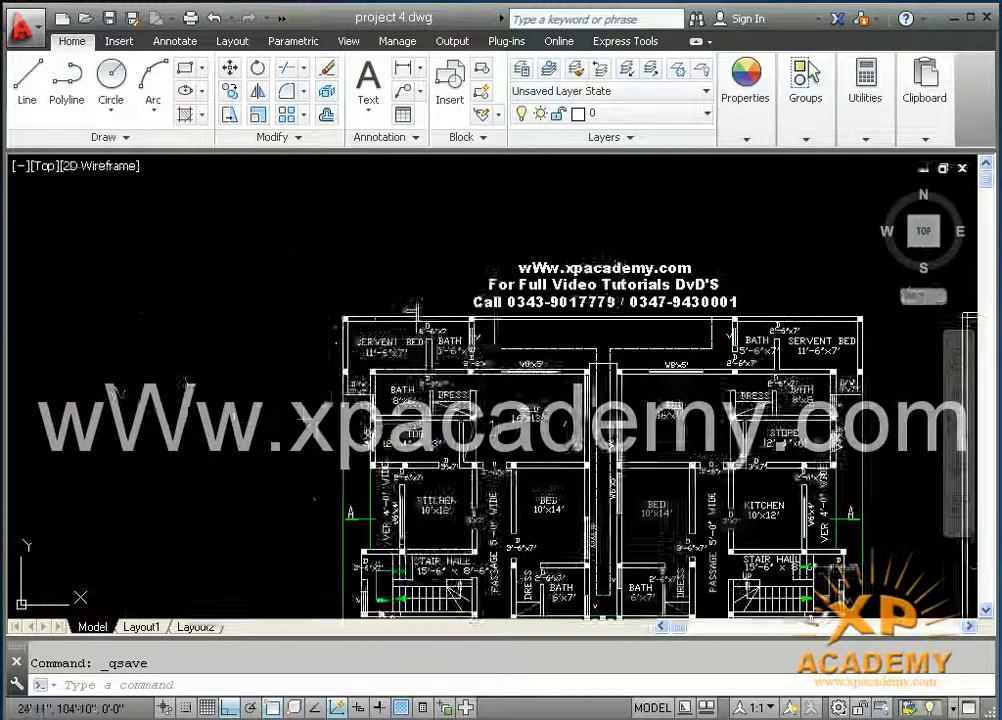
pyautogui.moveTo(581, 414); pyautogui.dragTo(297, 414, button='middle')
pyautogui.moveTo(767, 410); pyautogui.dragTo(671, 413, button='middle')
pyautogui.write('o')
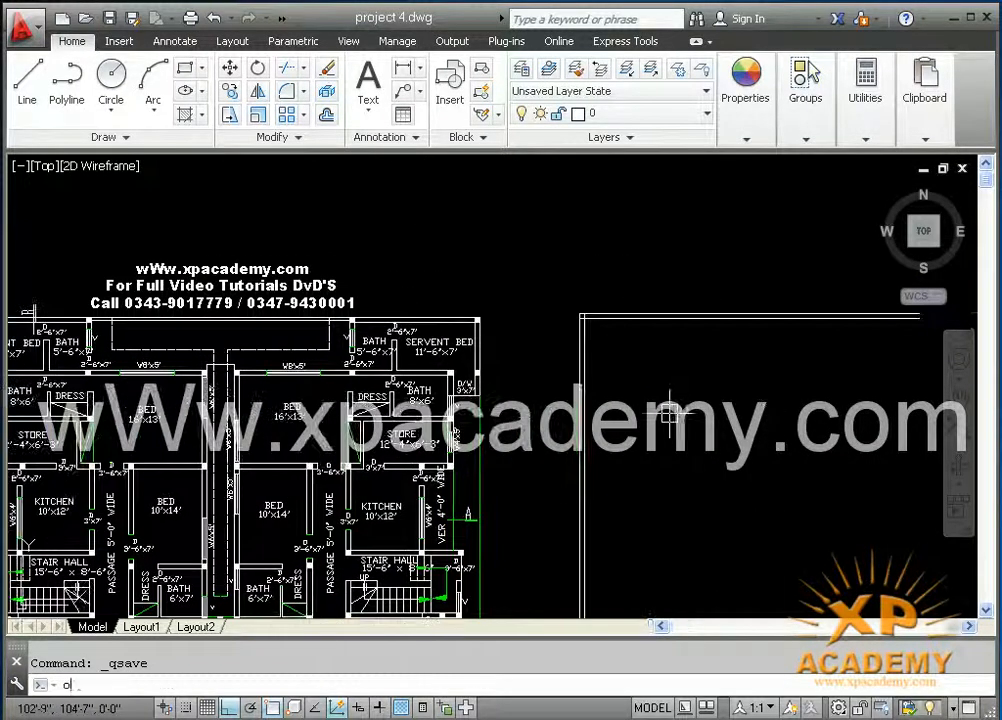
pyautogui.press('Return')
pyautogui.write('8')
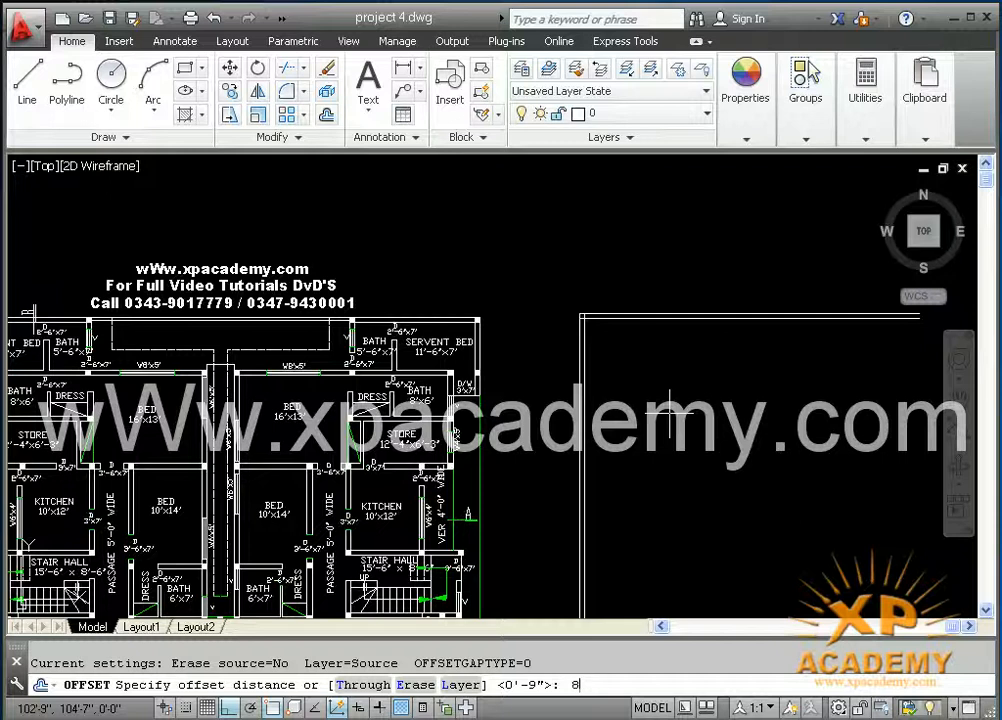
pyautogui.write("'")
pyautogui.press('Return')
pyautogui.scroll(4, 660, 420)
pyautogui.click(516, 330)
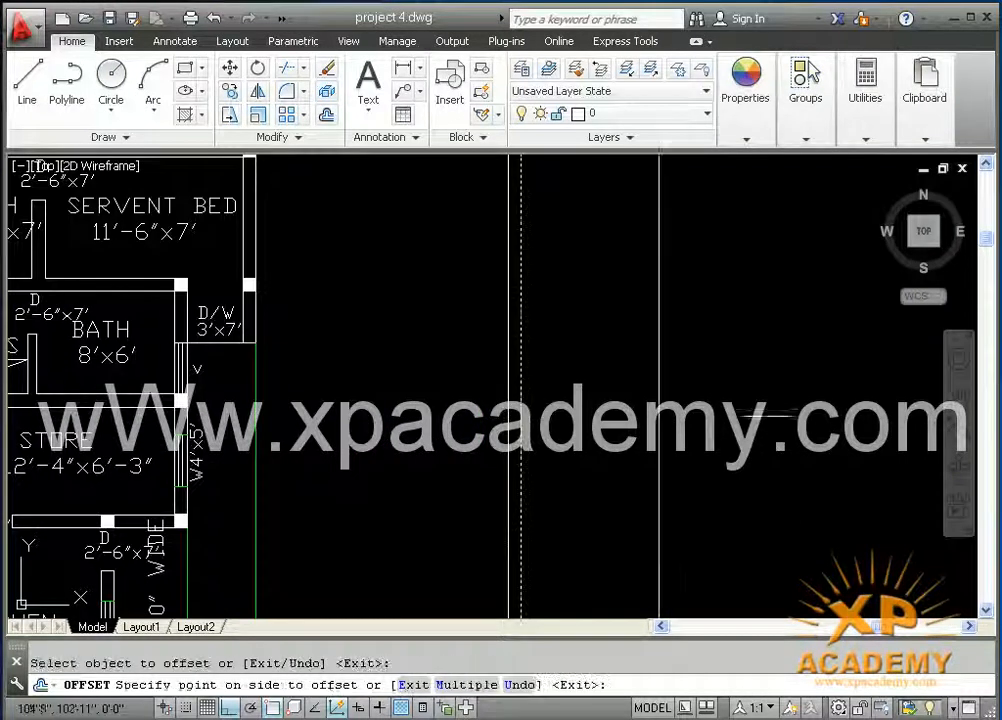
pyautogui.click(605, 327)
pyautogui.moveTo(610, 327); pyautogui.dragTo(573, 340, button='middle')
pyautogui.press('Return')
# - Offset the bath's partition line 6" away from the bath for the wall thickness, and save the drawing
pyautogui.press('Return')
pyautogui.scroll(-4, 745, 428)
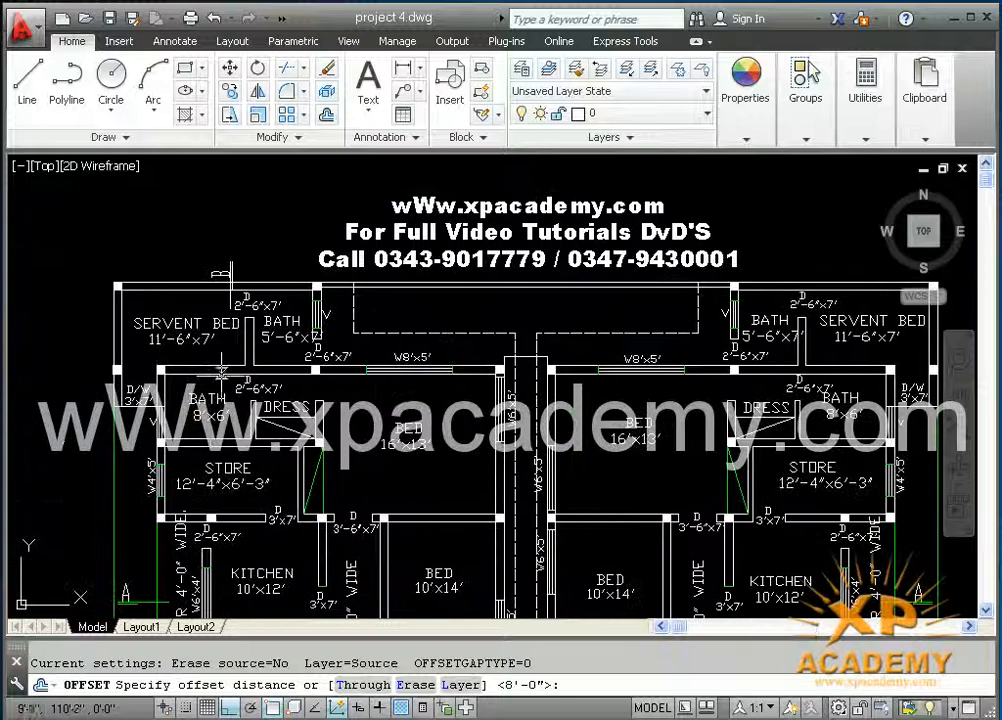
pyautogui.scroll(4, 248, 436)
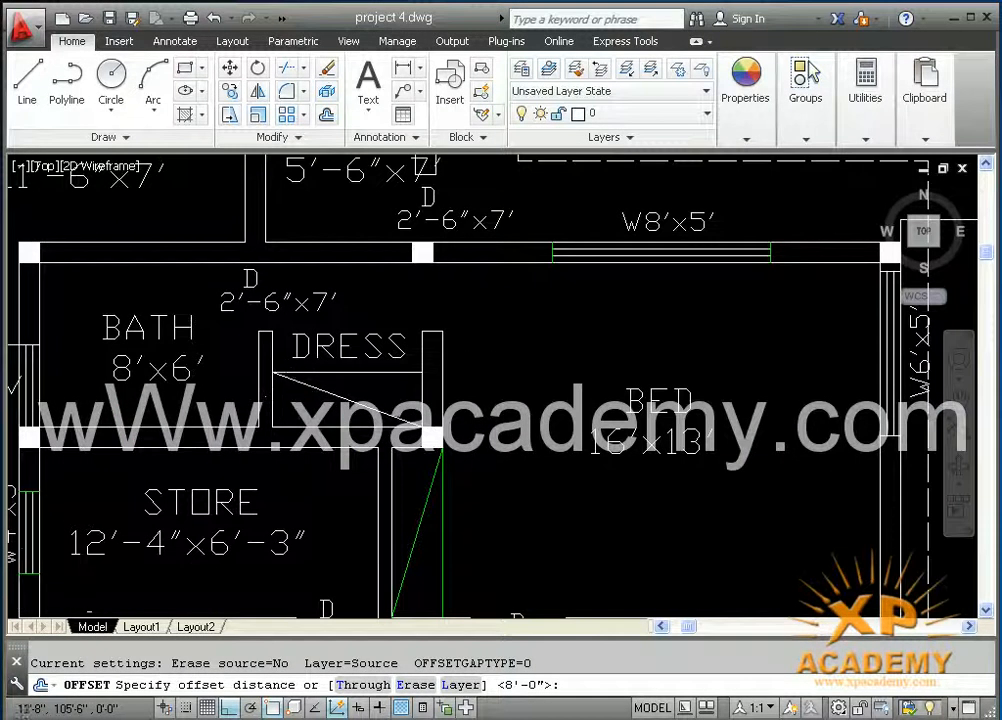
pyautogui.scroll(-6, 545, 392)
pyautogui.moveTo(660, 405); pyautogui.dragTo(322, 405, button='middle')
pyautogui.moveTo(714, 410); pyautogui.dragTo(619, 410, button='middle')
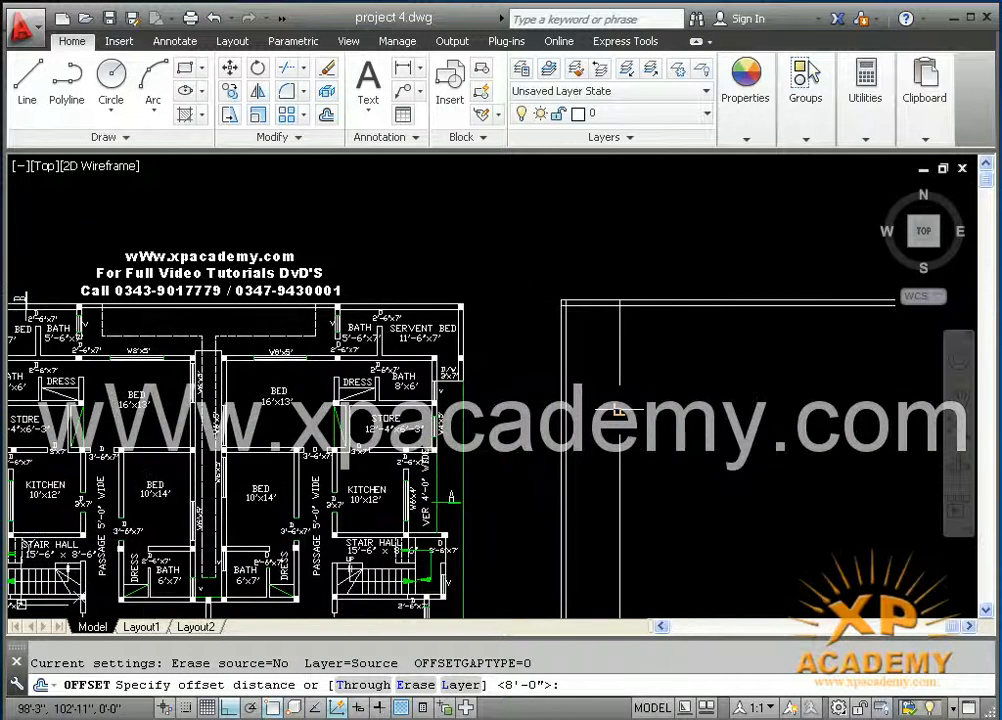
pyautogui.write('6')
pyautogui.press('Return')
pyautogui.scroll(2, 615, 412)
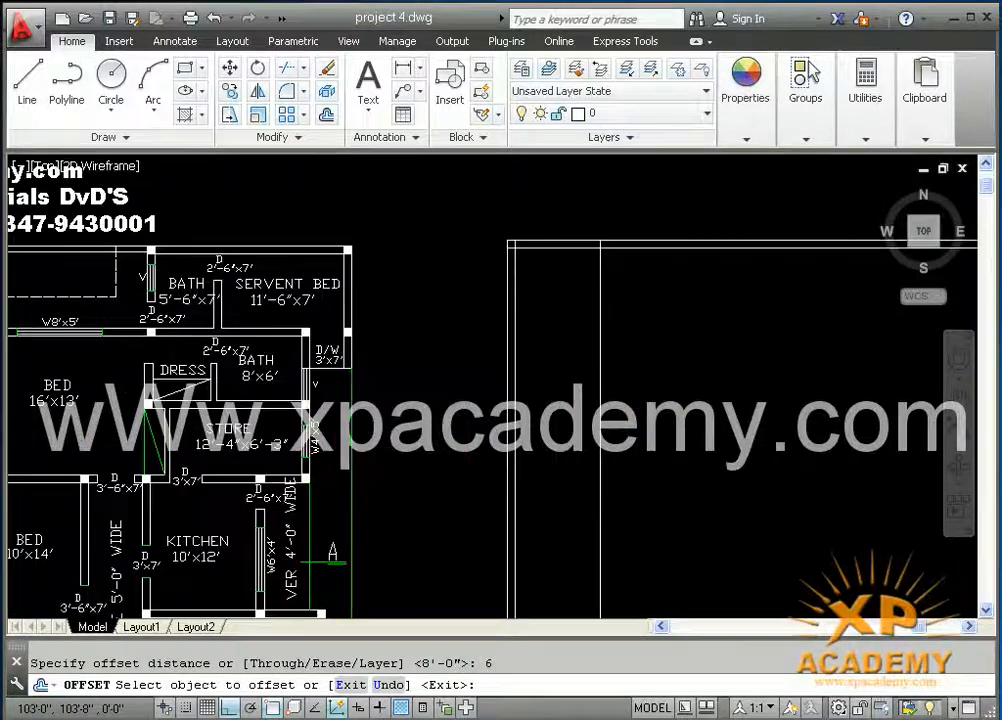
pyautogui.click(603, 418)
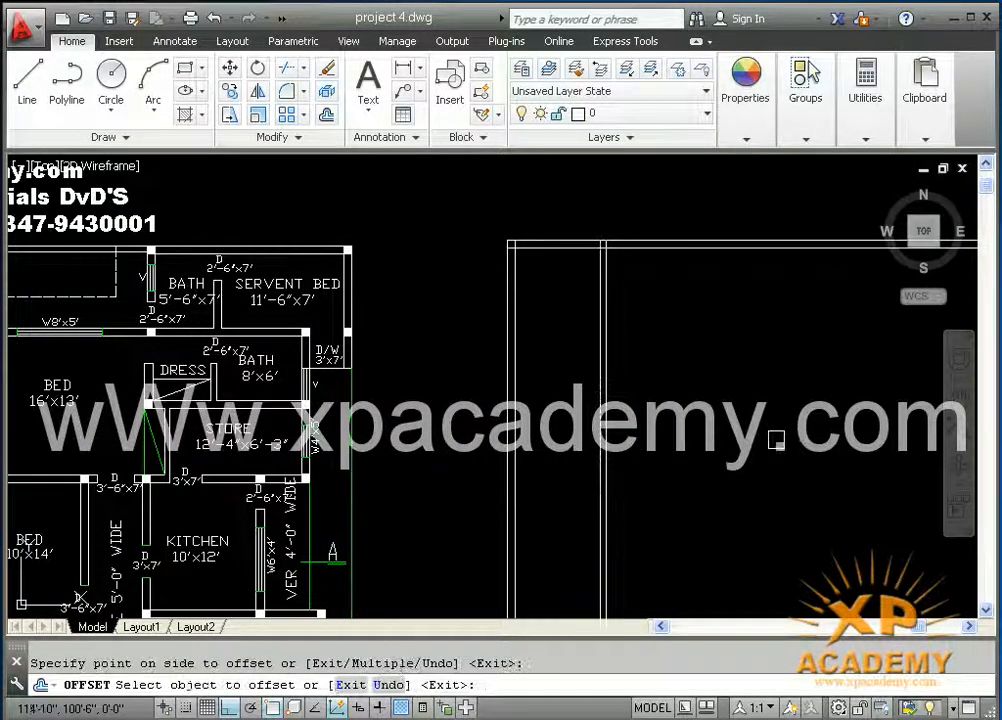
pyautogui.hotkey('ctrl', 's')
# - Offset the inner line of the horizontal outer wall 6' downward for the bath's depth from the reference
pyautogui.moveTo(445, 350); pyautogui.dragTo(720, 360, button='middle')
pyautogui.scroll(-4, 352, 347)
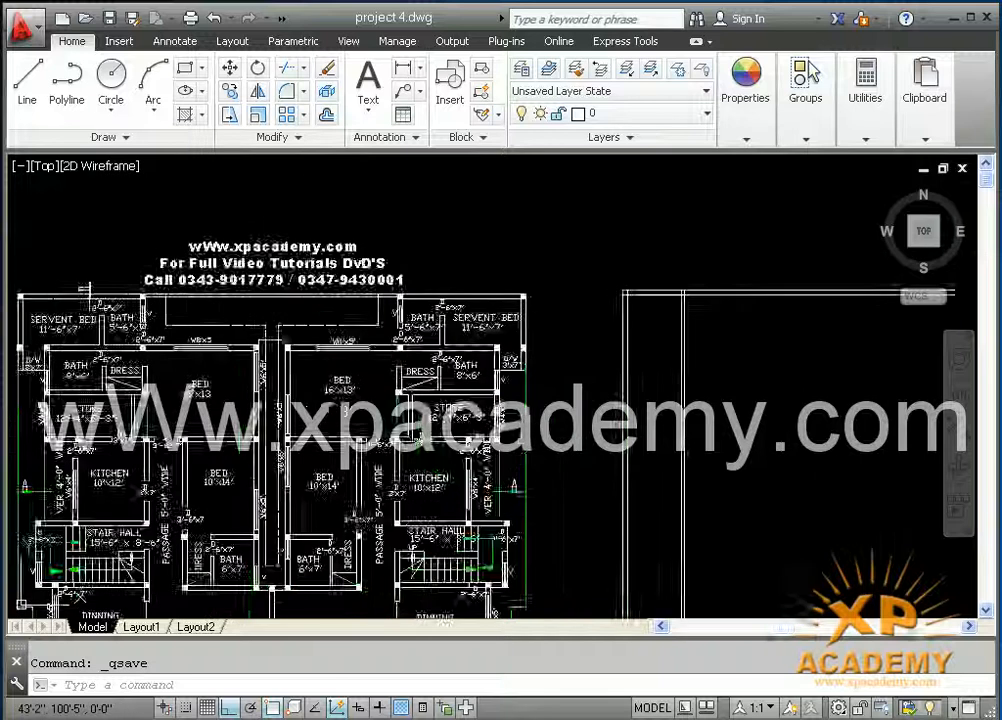
pyautogui.moveTo(358, 344); pyautogui.dragTo(493, 339, button='middle')
pyautogui.scroll(4, 320, 375)
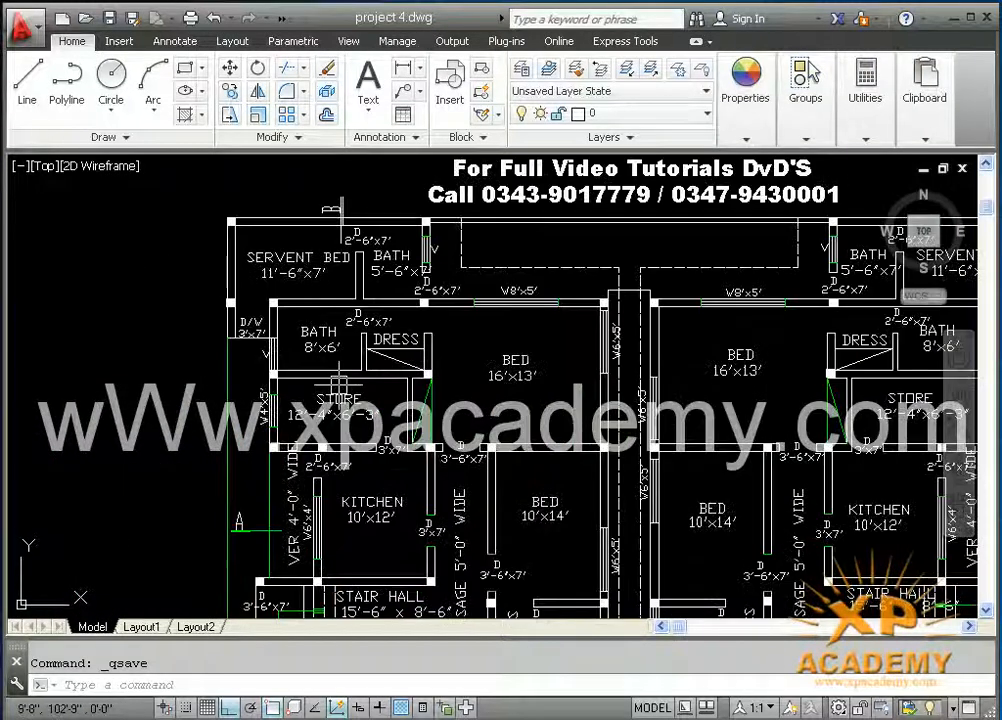
pyautogui.scroll(2, 338, 383)
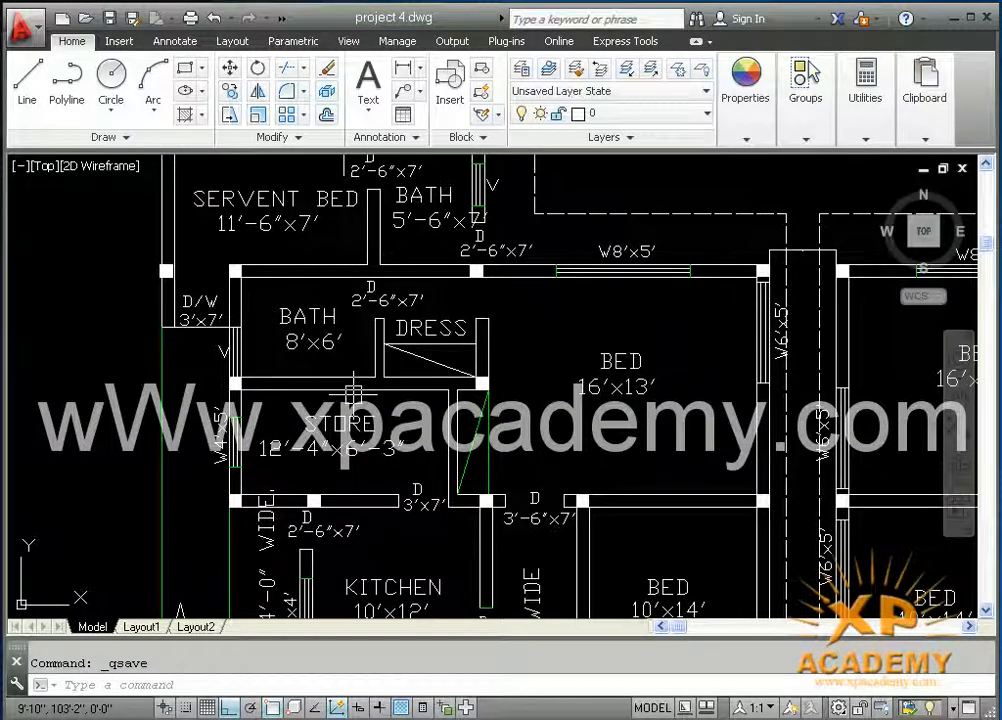
pyautogui.write('o')
pyautogui.press('Return')
pyautogui.write('6')
pyautogui.press('Return')
pyautogui.scroll(-2, 549, 419)
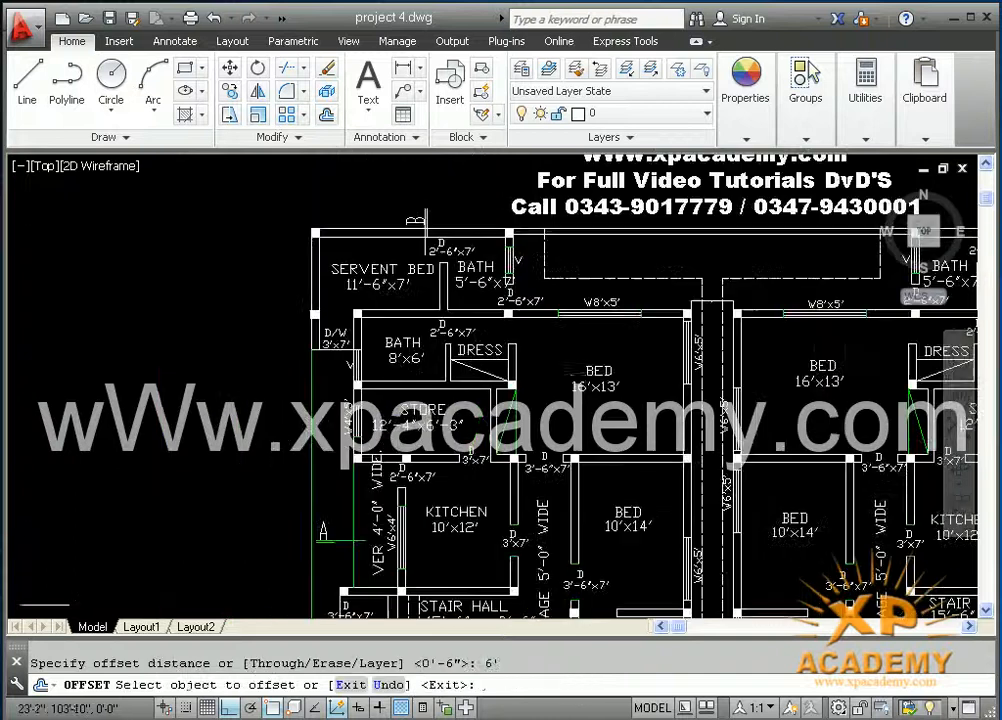
pyautogui.moveTo(522, 380); pyautogui.dragTo(82, 380, button='middle')
pyautogui.moveTo(813, 404); pyautogui.dragTo(559, 396)
pyautogui.scroll(2, 665, 236)
pyautogui.click(573, 208)
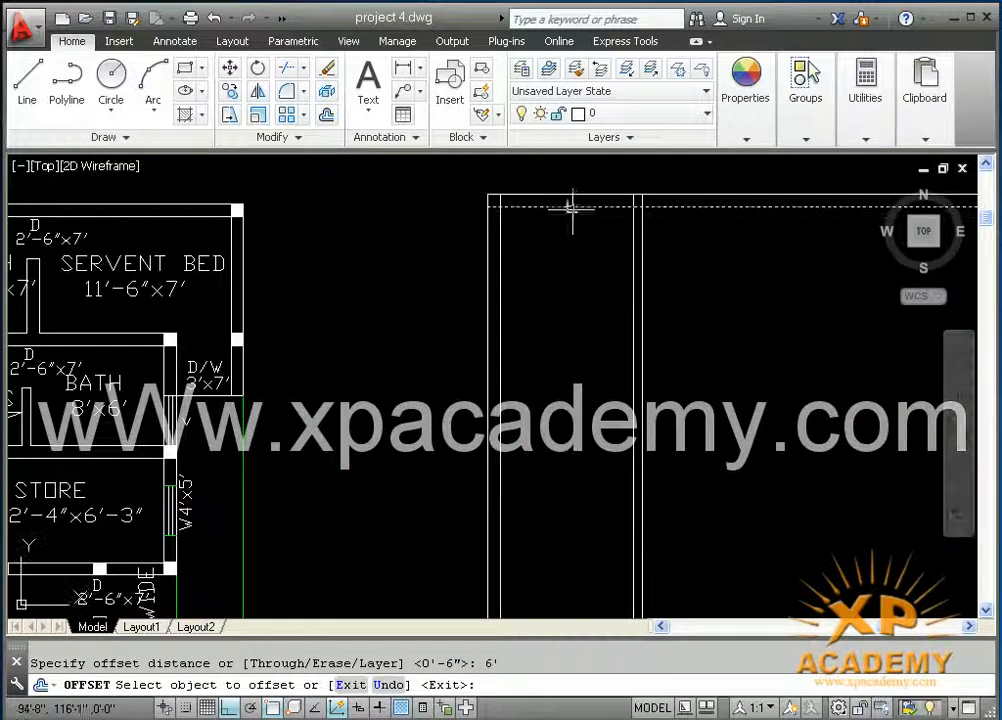
pyautogui.click(577, 402)
pyautogui.press('Return')
# - Offset the bath's lower horizontal line 9" downward for the wall beside the store, and save the drawing
pyautogui.press('Return')
pyautogui.scroll(-3, 577, 394)
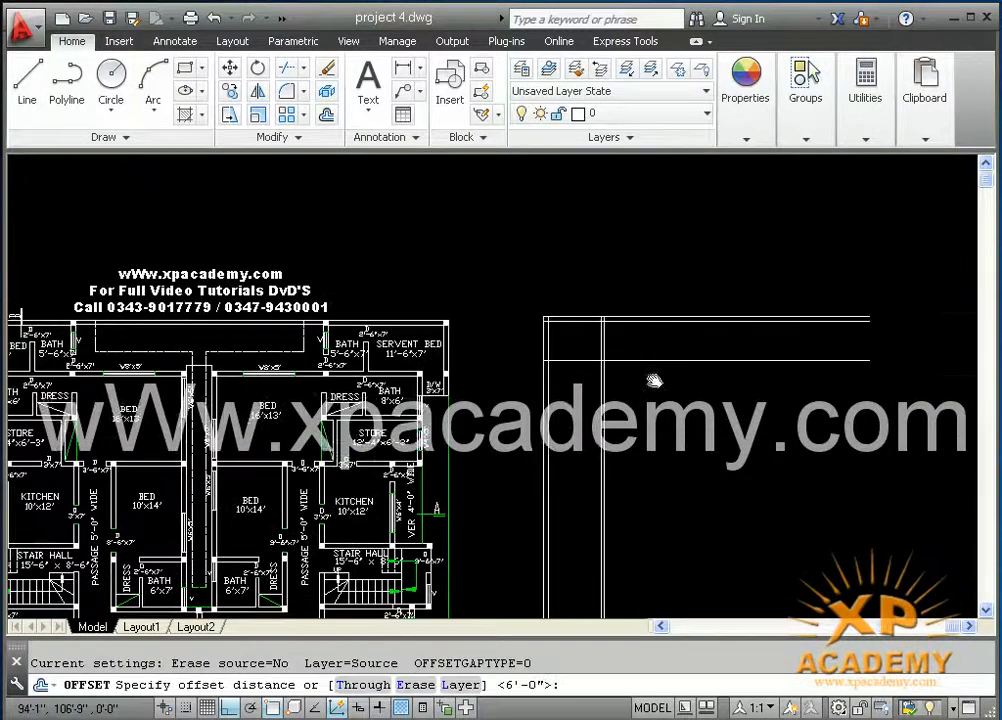
pyautogui.moveTo(653, 380); pyautogui.dragTo(877, 364, button='middle')
pyautogui.scroll(4, 280, 370)
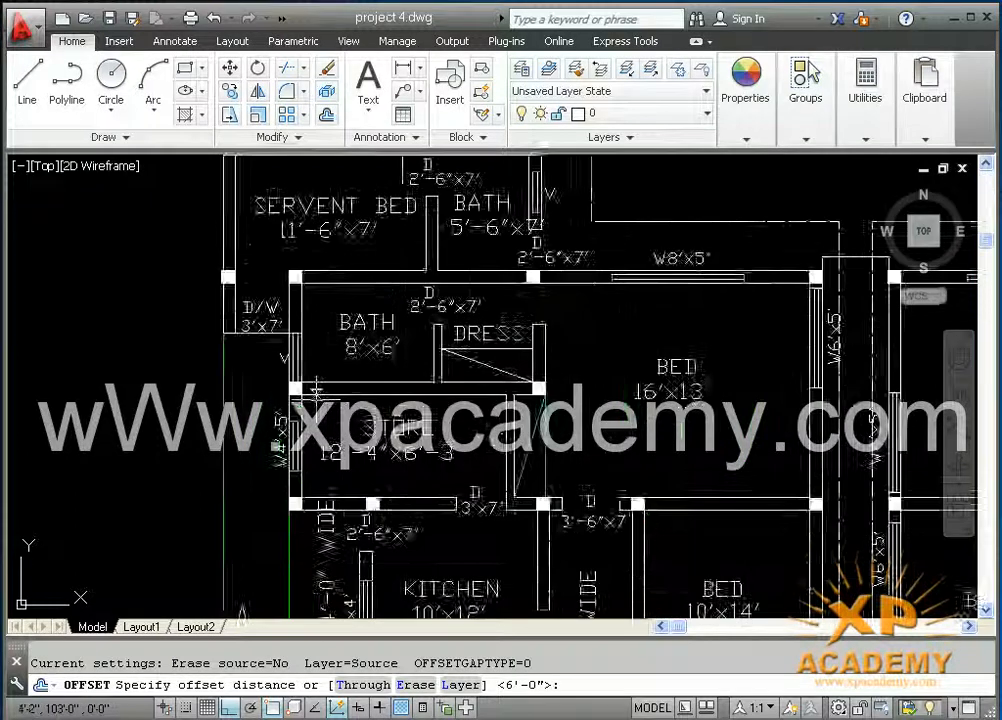
pyautogui.scroll(2, 318, 391)
pyautogui.scroll(-2, 390, 395)
pyautogui.scroll(4, 410, 396)
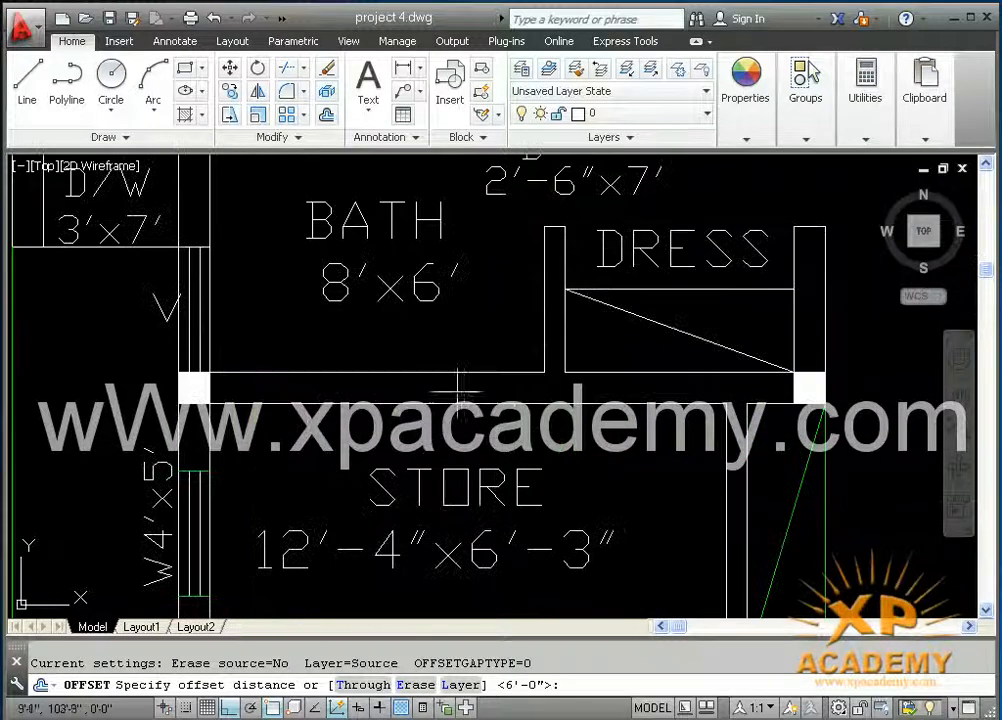
pyautogui.scroll(-4, 456, 418)
pyautogui.moveTo(857, 427); pyautogui.dragTo(238, 420, button='middle')
pyautogui.scroll(-2, 555, 390)
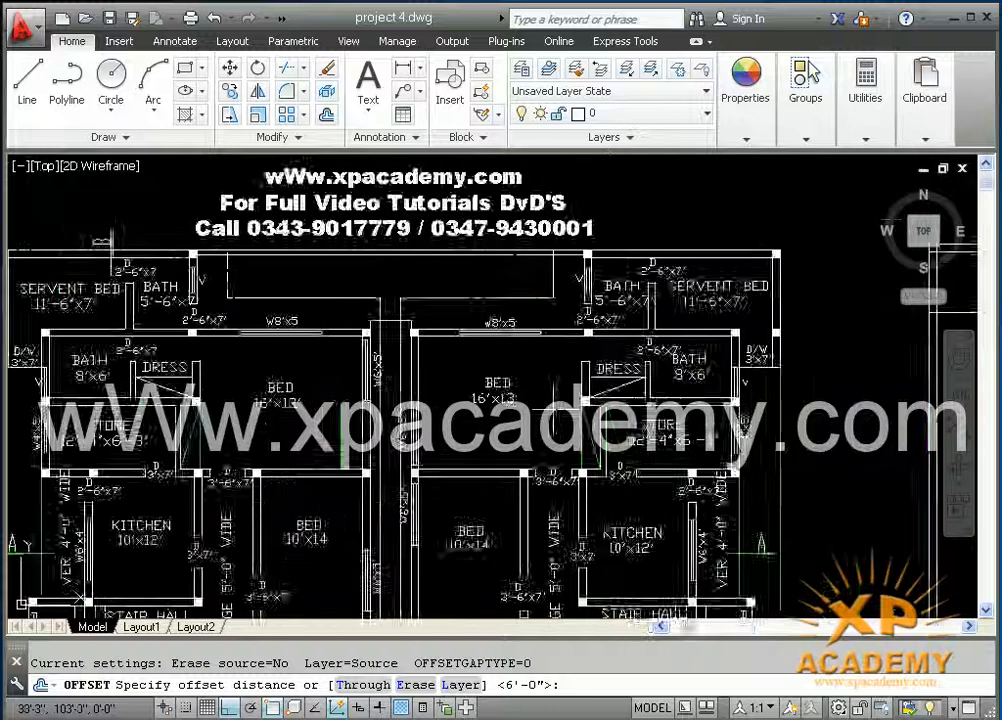
pyautogui.moveTo(940, 394); pyautogui.dragTo(505, 382, button='middle')
pyautogui.moveTo(673, 393); pyautogui.dragTo(600, 393, button='middle')
pyautogui.write('9')
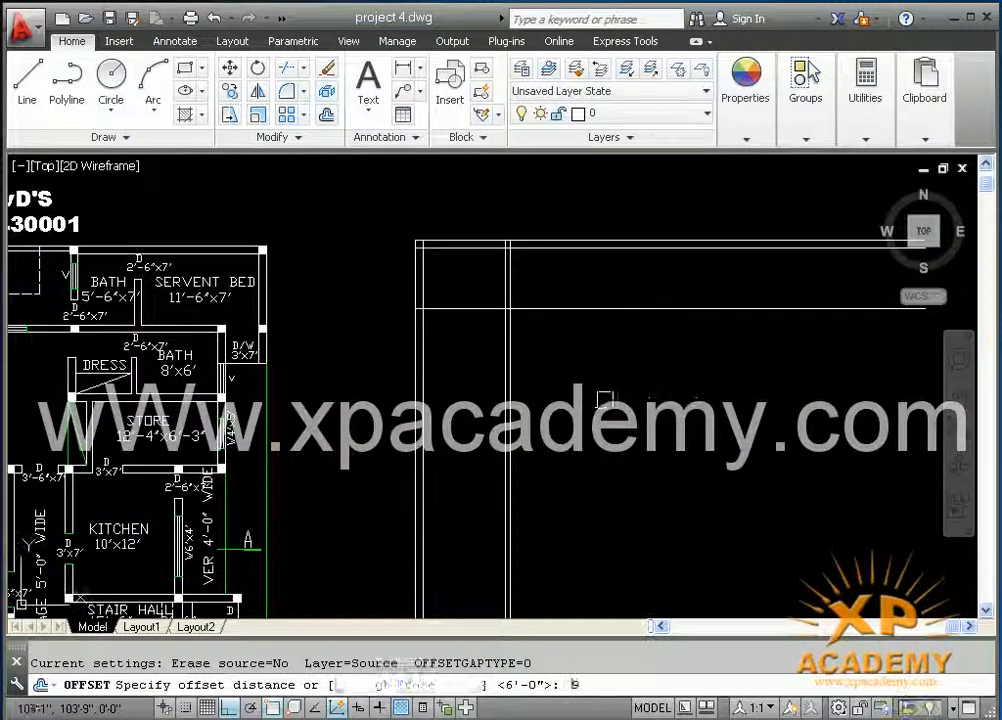
pyautogui.press('Return')
pyautogui.click(588, 309)
pyautogui.click(597, 458)
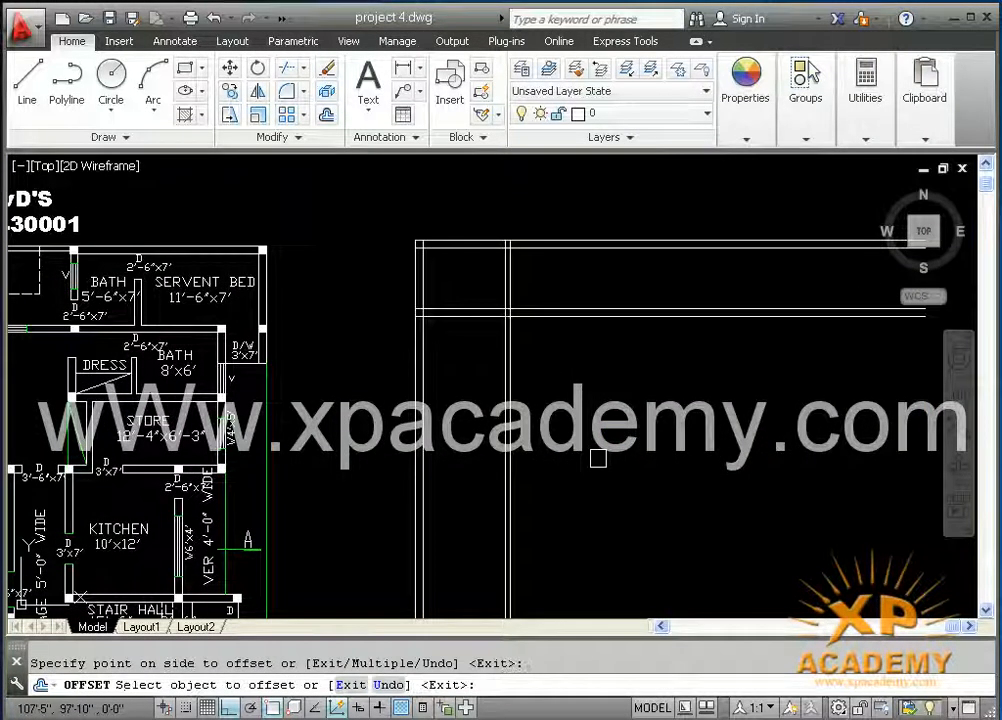
pyautogui.hotkey('ctrl', 's')
pyautogui.write('tr')
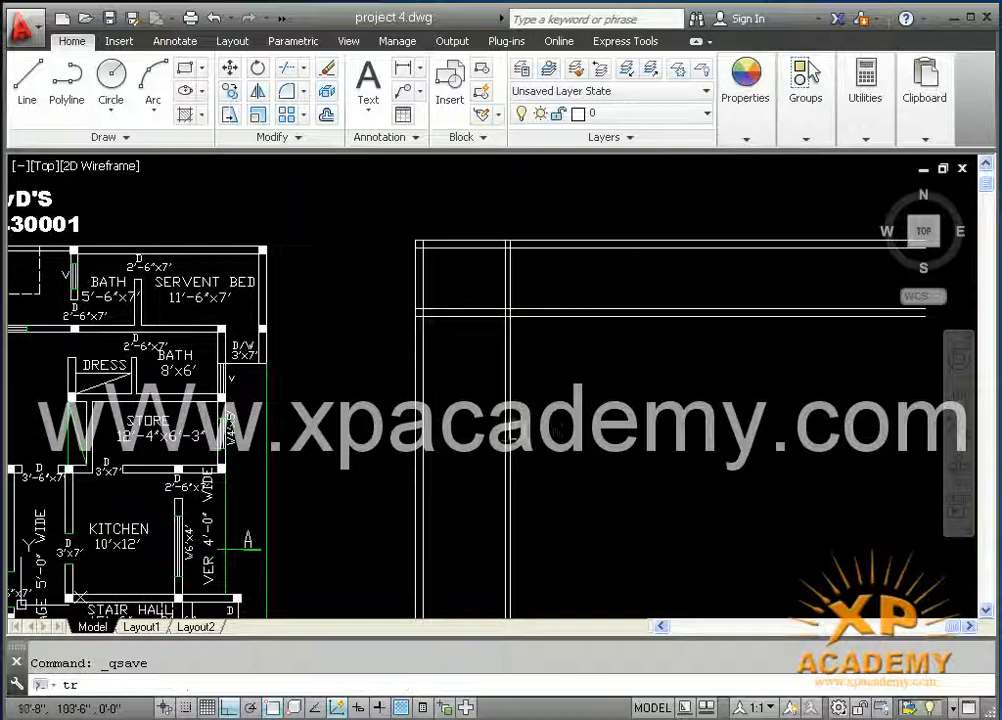
pyautogui.press('Return')
pyautogui.scroll(-5, 561, 337)
pyautogui.press('Escape')
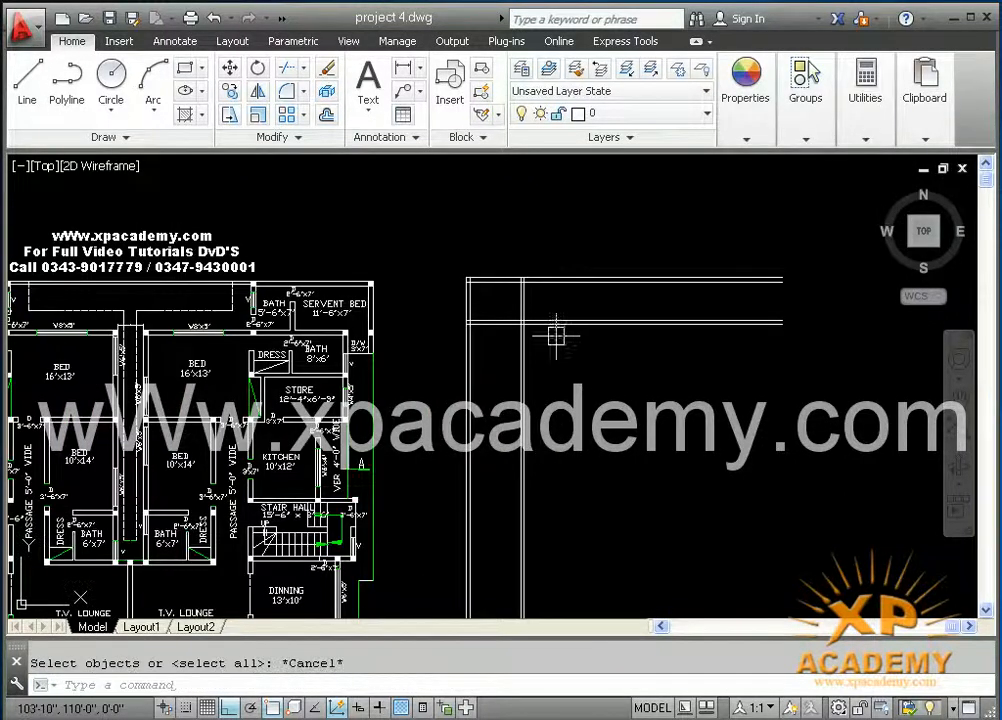
# - Save the drawing and trim both lines of the bath's vertical partition below the lower horizontal wall
pyautogui.moveTo(473, 350); pyautogui.dragTo(768, 365, button='middle')
pyautogui.hotkey('ctrl', 's')
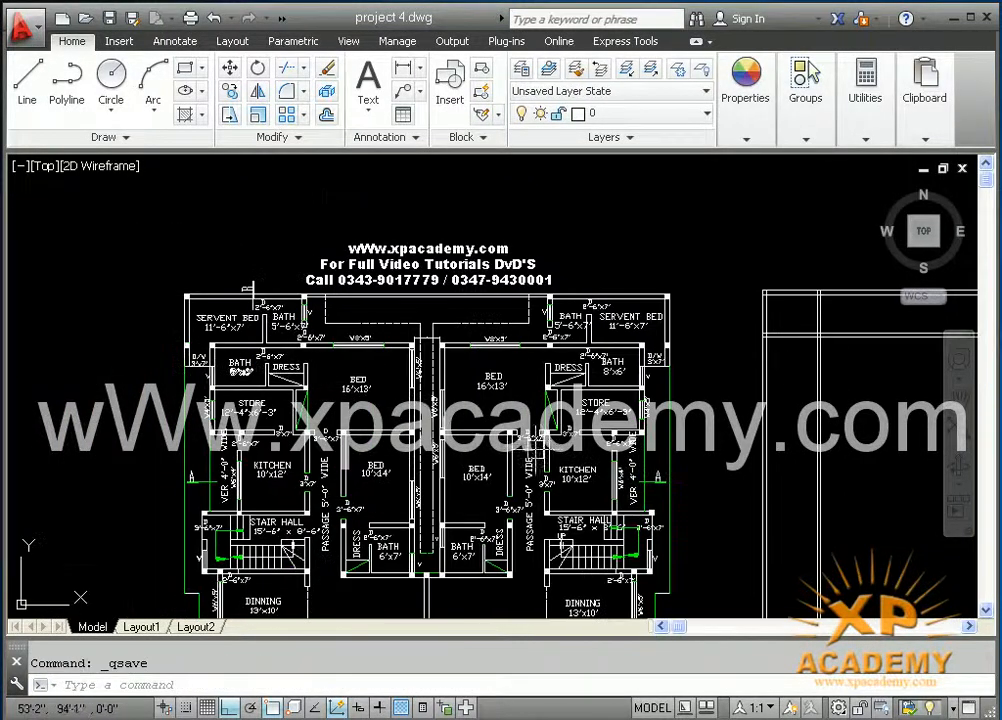
pyautogui.moveTo(794, 458); pyautogui.dragTo(657, 444, button='middle')
pyautogui.press('Return')
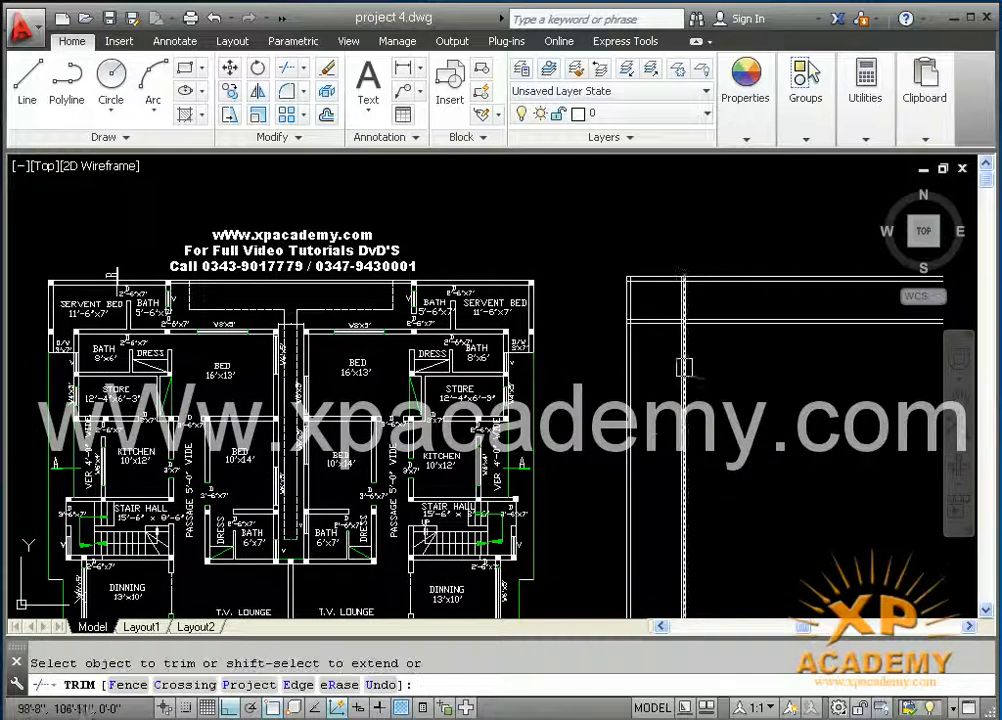
pyautogui.click(681, 358)
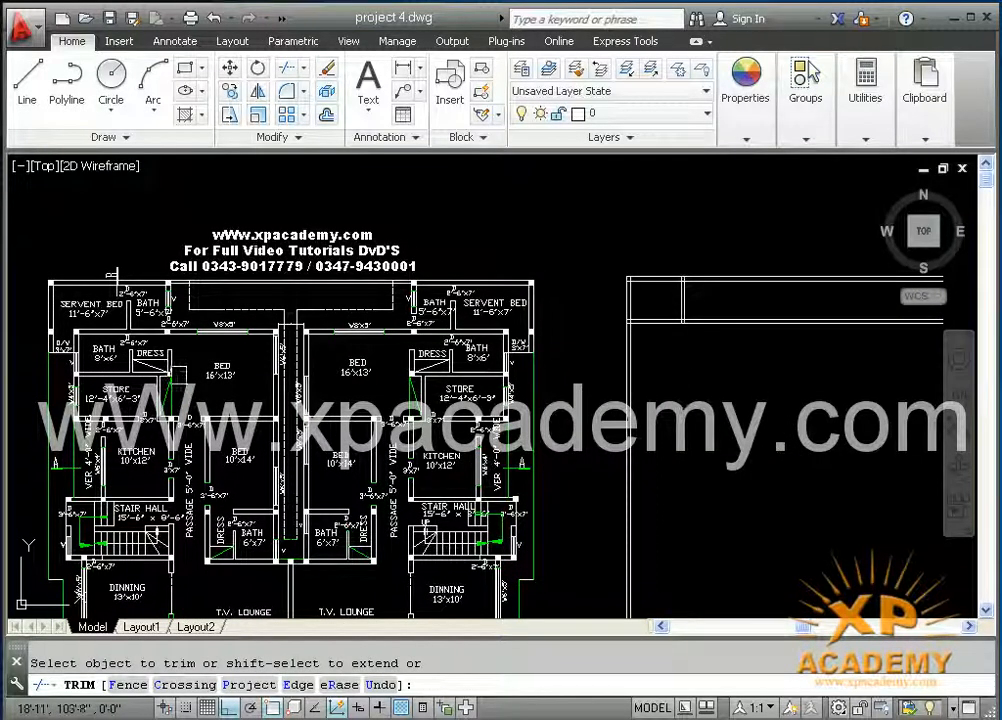
# - Examine the dress, bath and bedroom dimensions at the upper end of the reference plan, and leave the trim command
pyautogui.scroll(2, 140, 383)
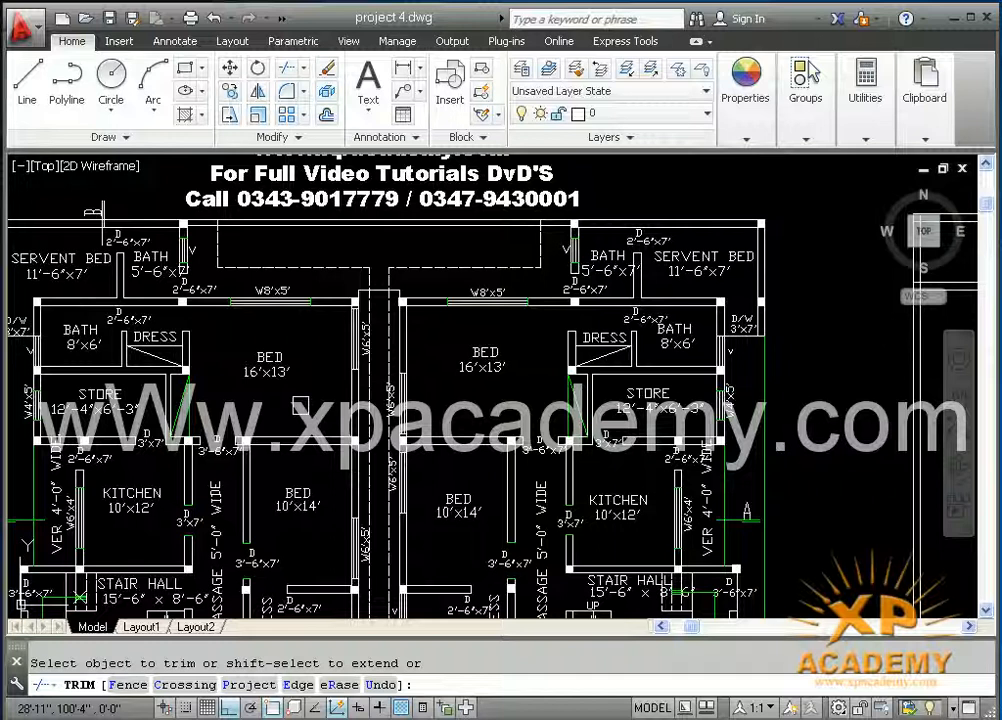
pyautogui.moveTo(300, 405); pyautogui.dragTo(496, 422, button='middle')
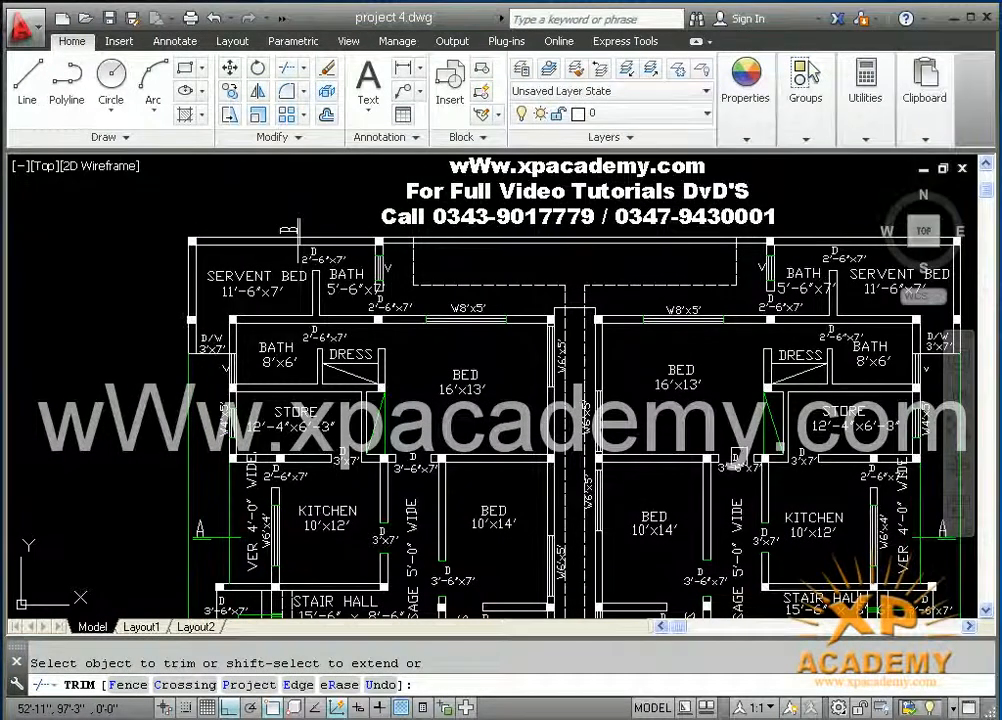
pyautogui.moveTo(737, 456); pyautogui.dragTo(692, 448, button='middle')
pyautogui.scroll(-2, 692, 448)
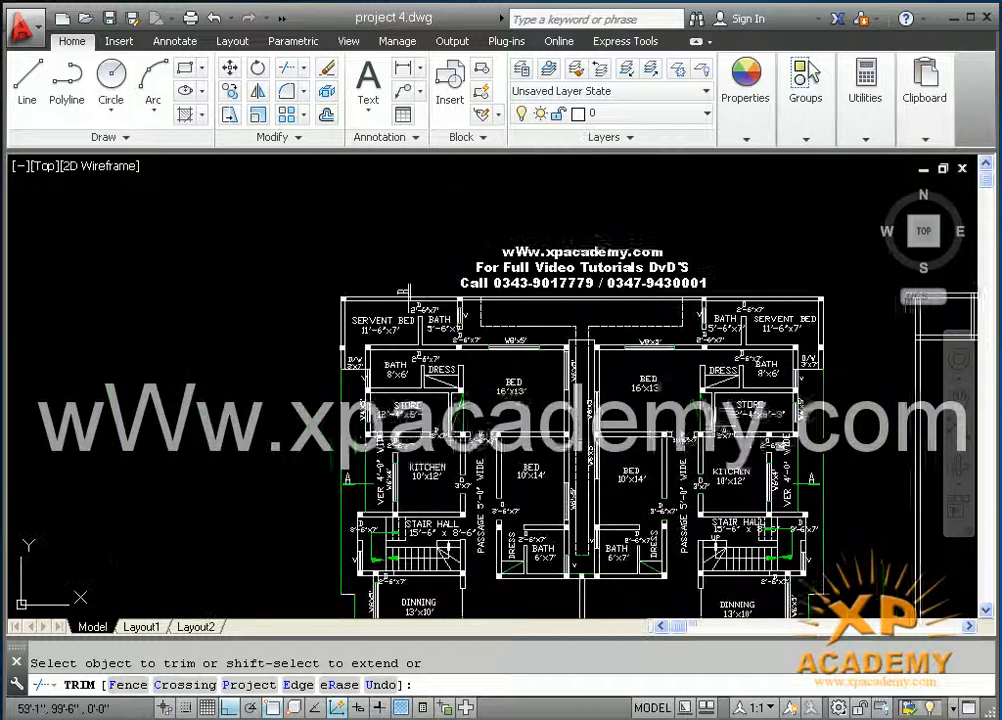
pyautogui.moveTo(820, 397); pyautogui.dragTo(531, 375, button='middle')
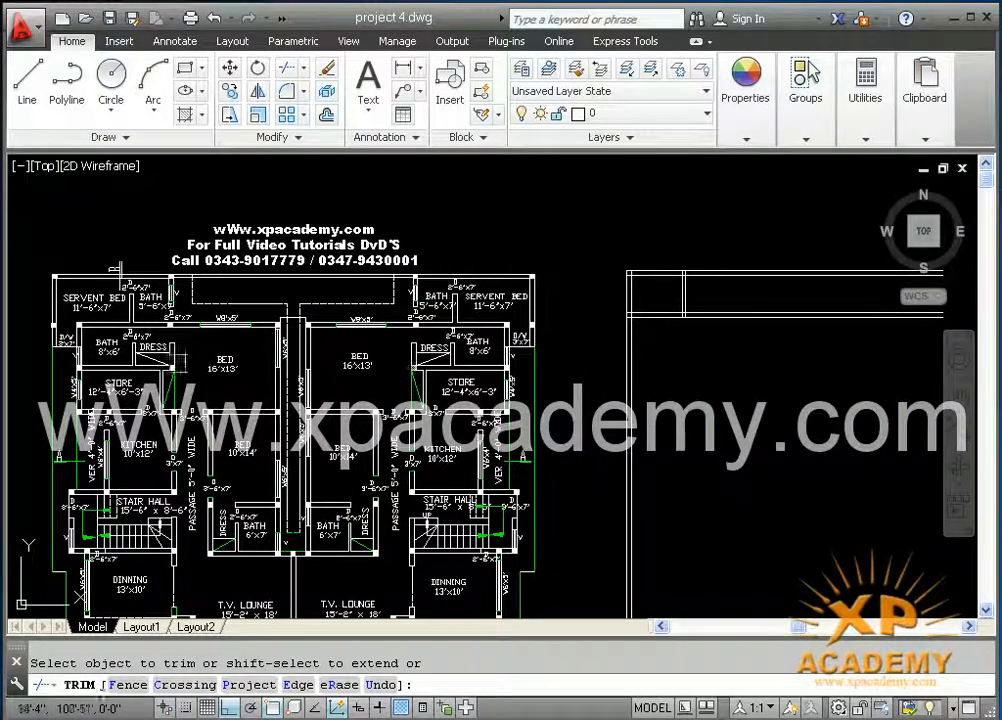
pyautogui.scroll(2, 139, 381)
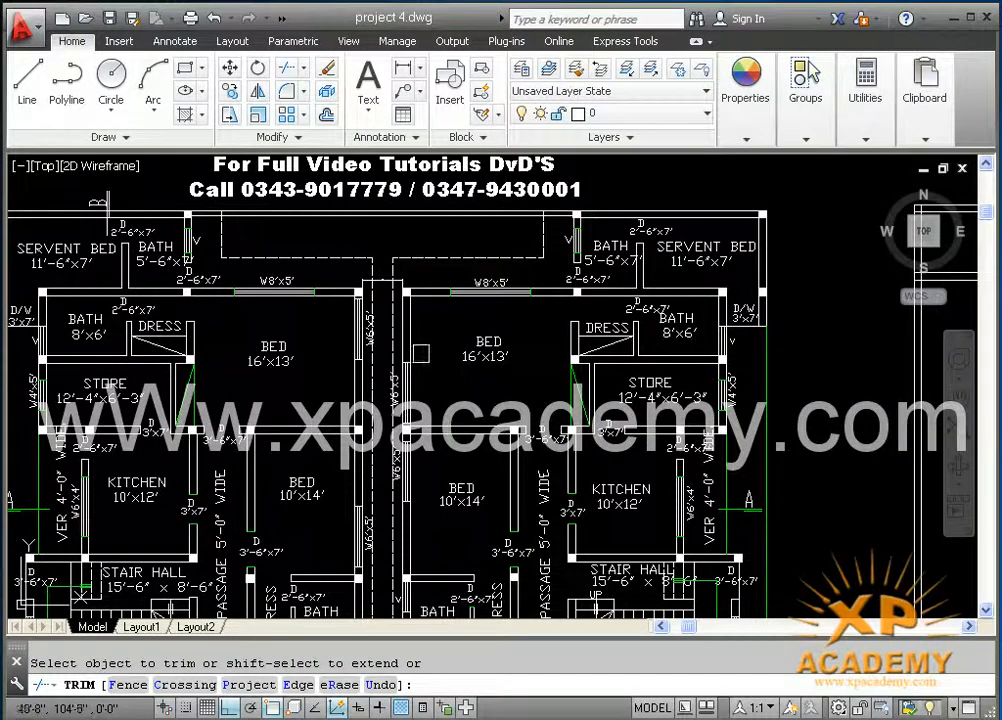
pyautogui.scroll(-4, 272, 360)
pyautogui.moveTo(547, 370); pyautogui.dragTo(402, 386, button='middle')
pyautogui.scroll(2, 402, 386)
pyautogui.press('Escape')
pyautogui.press('Escape')
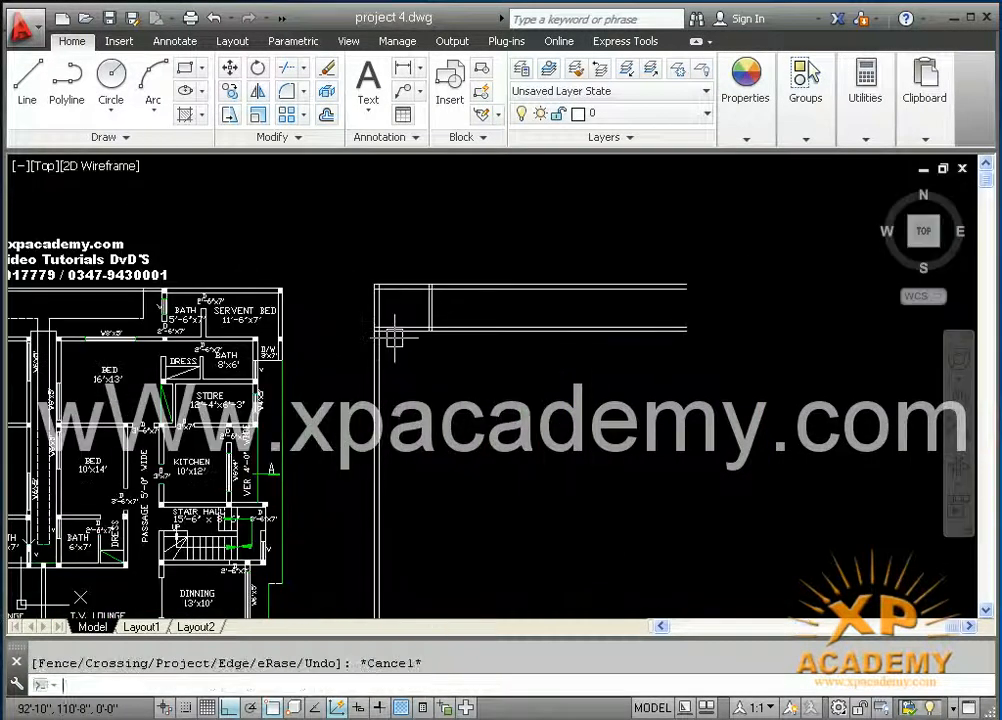
# - Offset the outer line of the bath's vertical partition 5'6" to the right for the dress width
pyautogui.write('o')
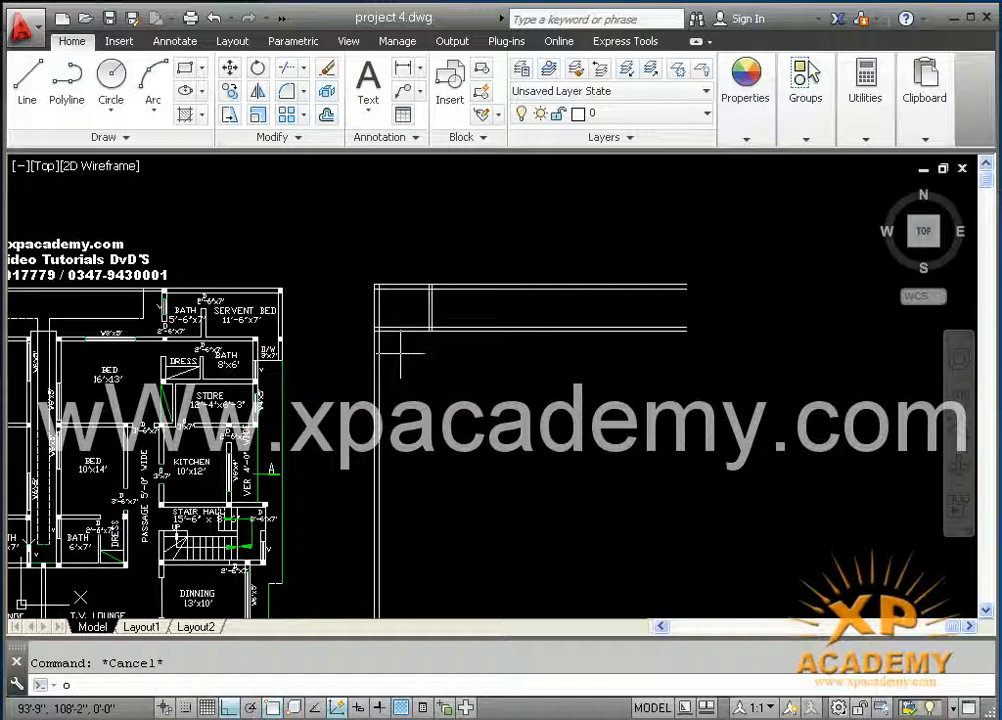
pyautogui.press('Return')
pyautogui.write("5'")
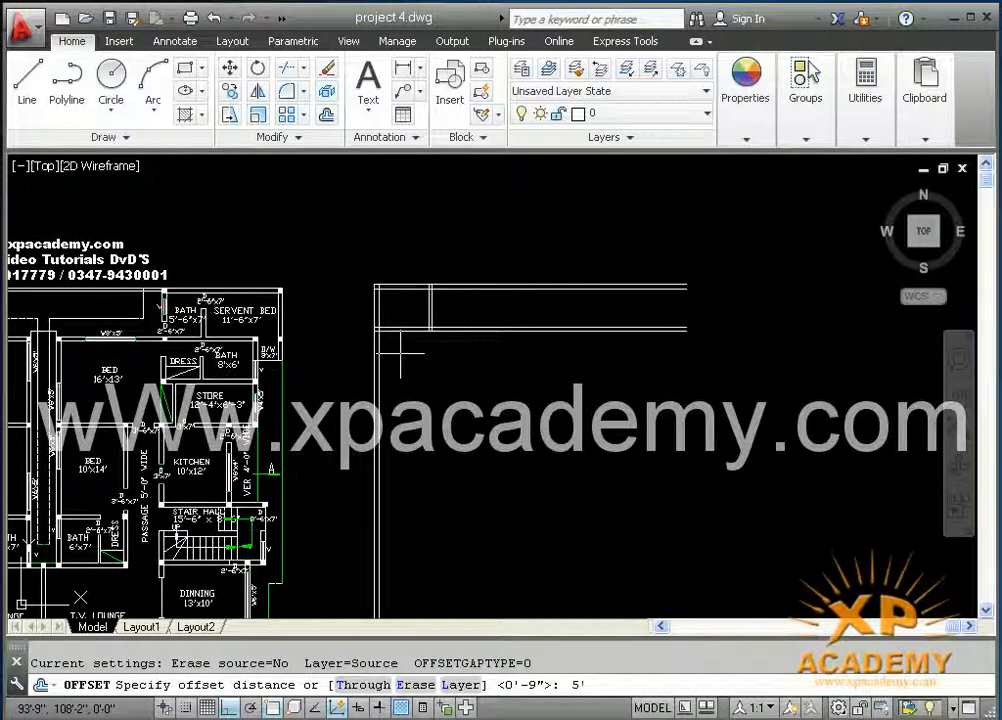
pyautogui.press('Return')
pyautogui.scroll(4, 400, 354)
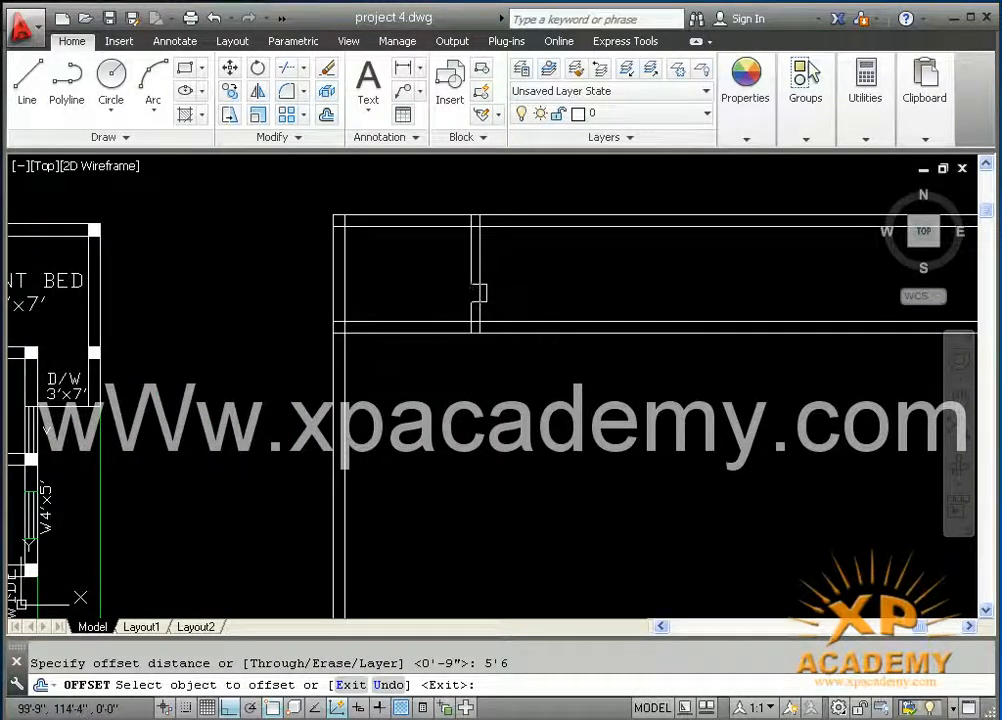
pyautogui.click(479, 293)
pyautogui.click(656, 293)
pyautogui.scroll(-5, 607, 319)
pyautogui.moveTo(523, 357); pyautogui.dragTo(560, 352, button='middle')
pyautogui.press('Return')
# - Offset the new dress line 9" to the right for the wall thickness, and save the drawing
pyautogui.press('Return')
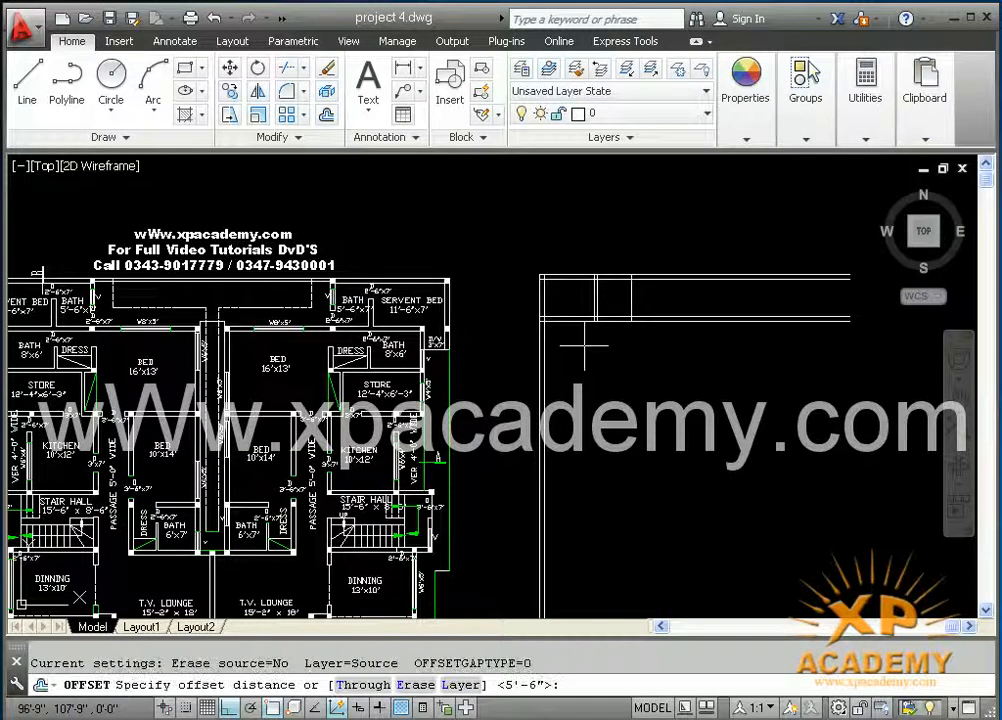
pyautogui.write('9')
pyautogui.press('Return')
pyautogui.scroll(4, 640, 292)
pyautogui.click(618, 313)
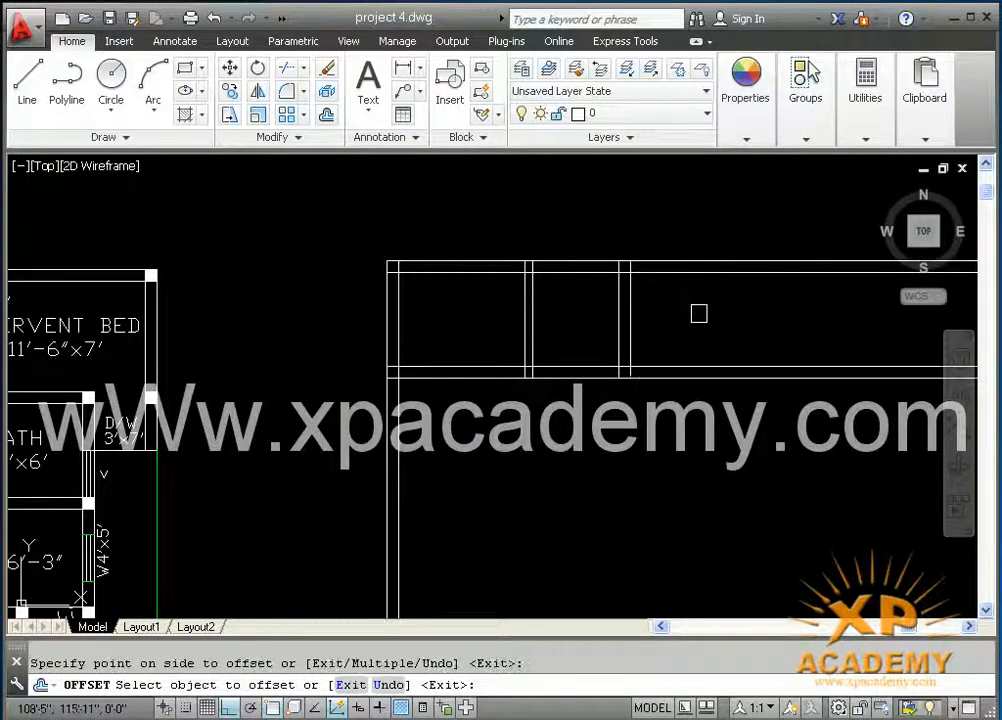
pyautogui.hotkey('ctrl', 's')
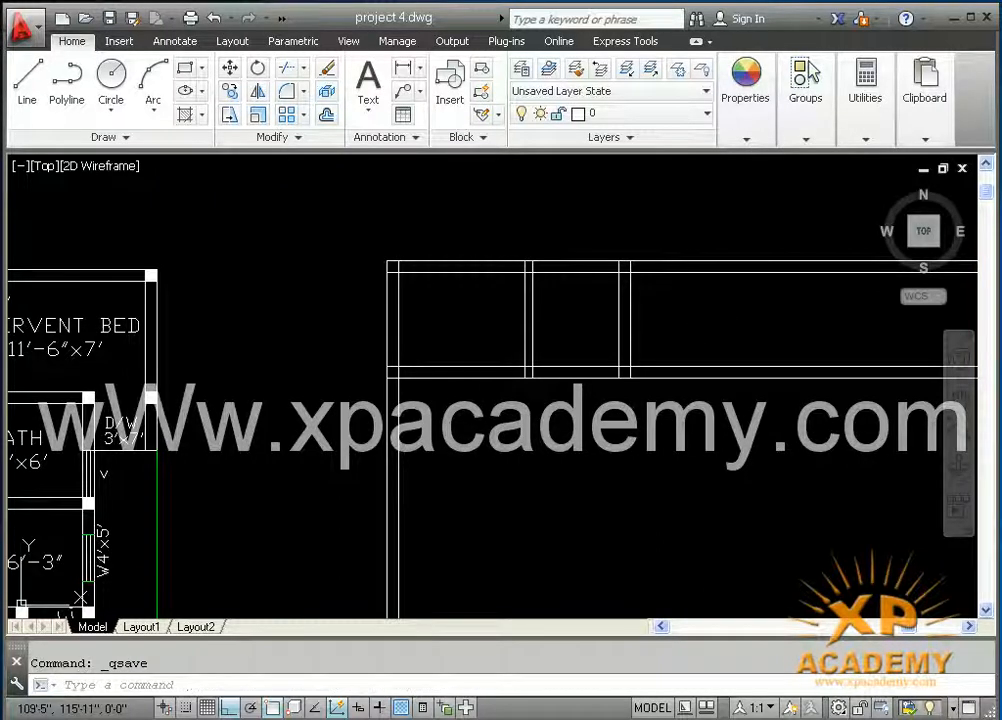
# - Trim both lines of the bath's lower horizontal wall beyond the dress's vertical wall, and save the drawing
pyautogui.scroll(-2, 627, 391)
pyautogui.write('tr')
pyautogui.press('Return')
pyautogui.press('Return')
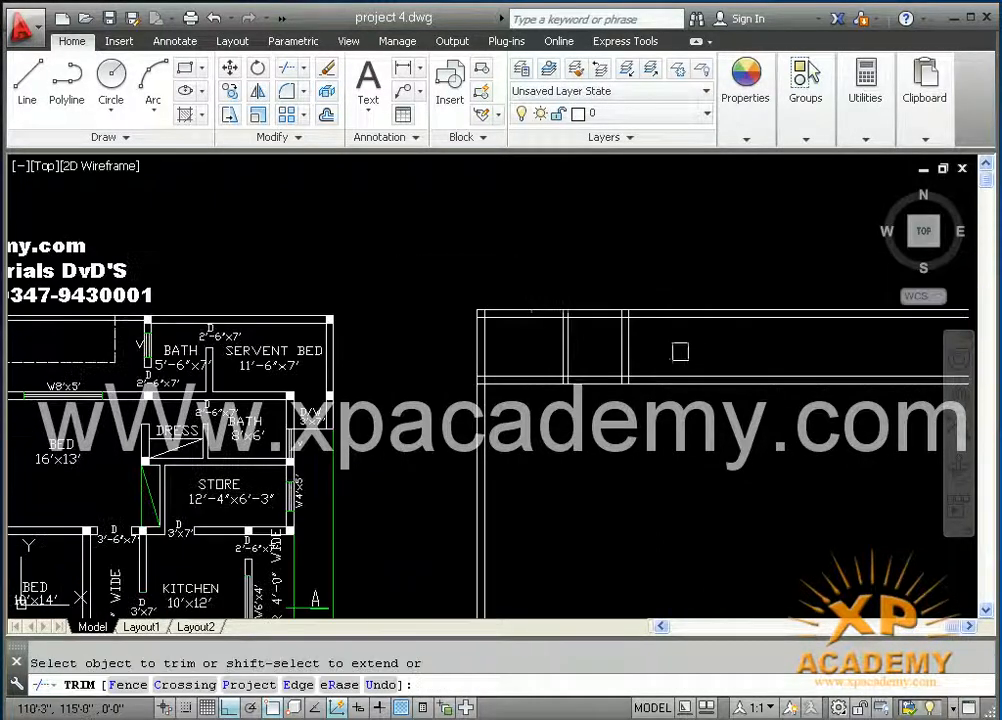
pyautogui.click(680, 351)
pyautogui.click(648, 413)
pyautogui.hotkey('ctrl', 's')
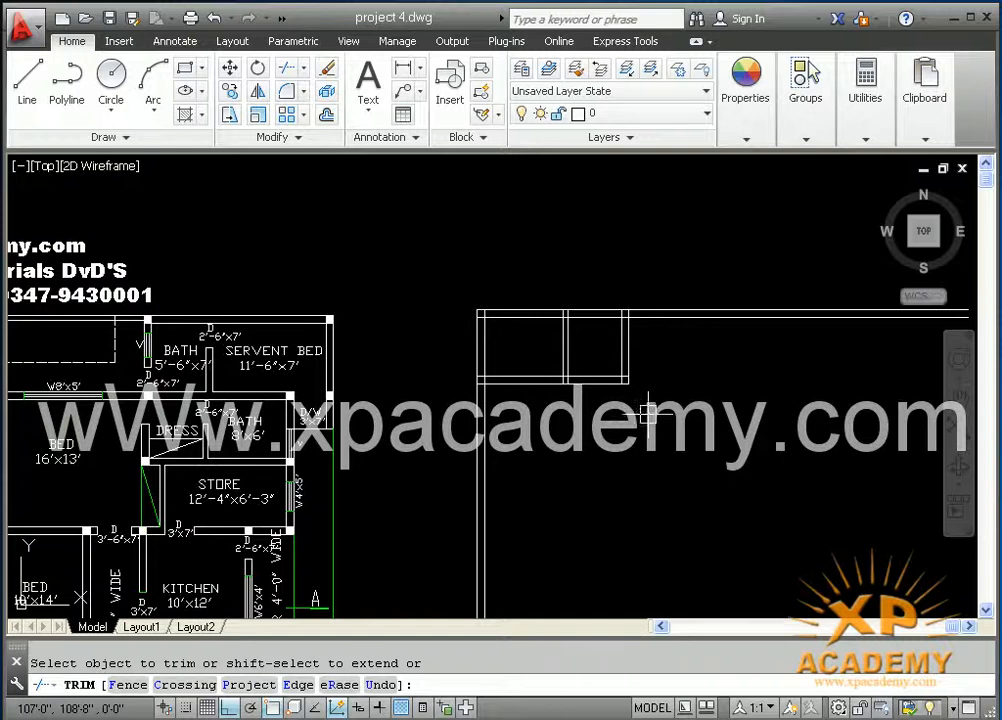
# - Check the 16'x13' bedroom in the reference plan and offset the dress wall's outer line 16' to the right for its width
pyautogui.moveTo(406, 407)
pyautogui.mouseDown(button='middle')
pyautogui.moveTo(640, 404)
pyautogui.moveTo(709, 389)
pyautogui.mouseUp(button='middle')
pyautogui.moveTo(137, 430); pyautogui.dragTo(268, 356, button='middle')
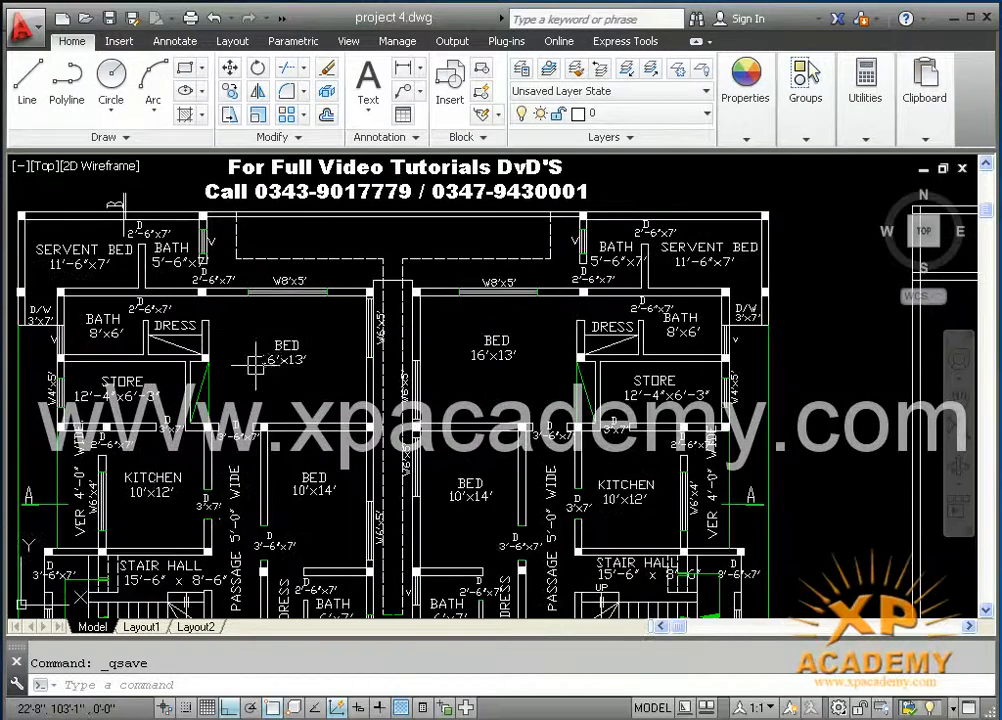
pyautogui.scroll(2, 254, 362)
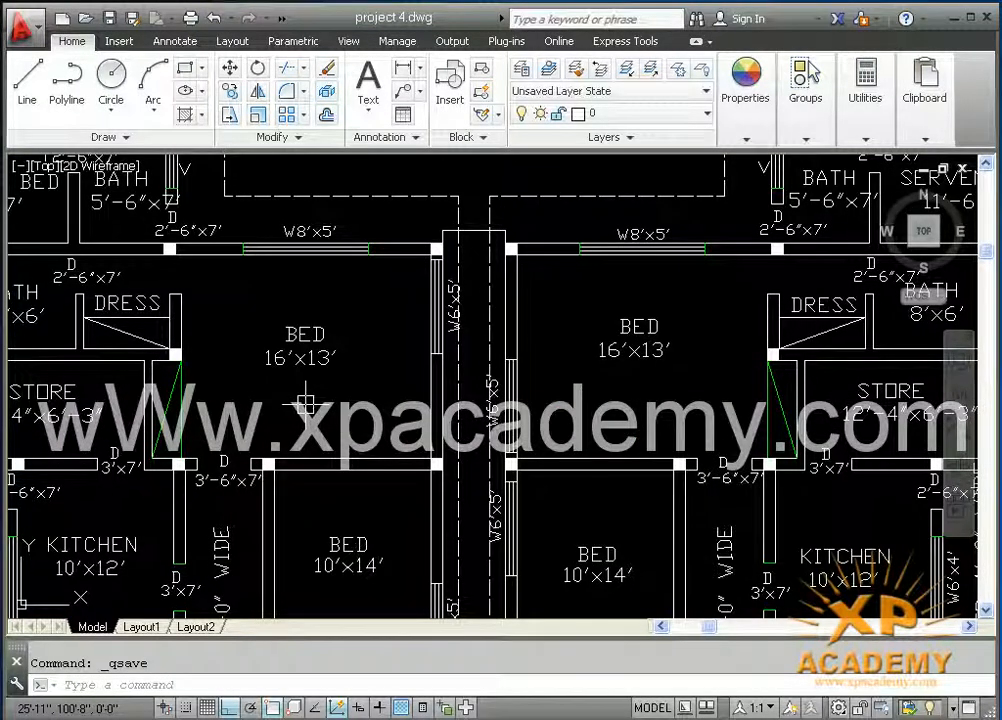
pyautogui.moveTo(303, 406); pyautogui.dragTo(319, 396, button='middle')
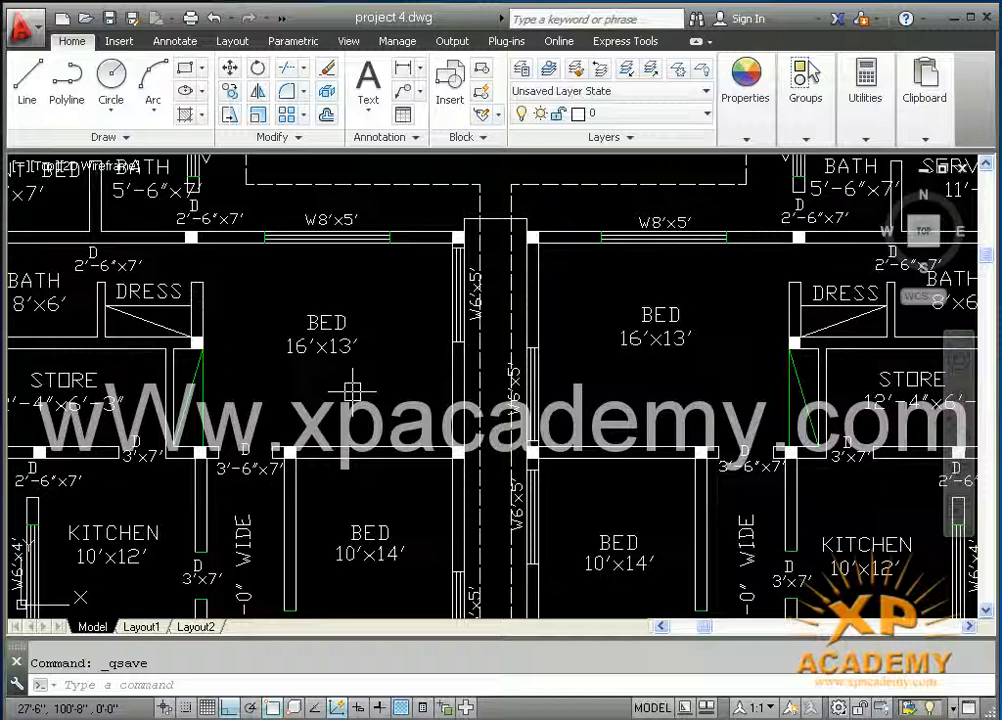
pyautogui.scroll(-4, 352, 390)
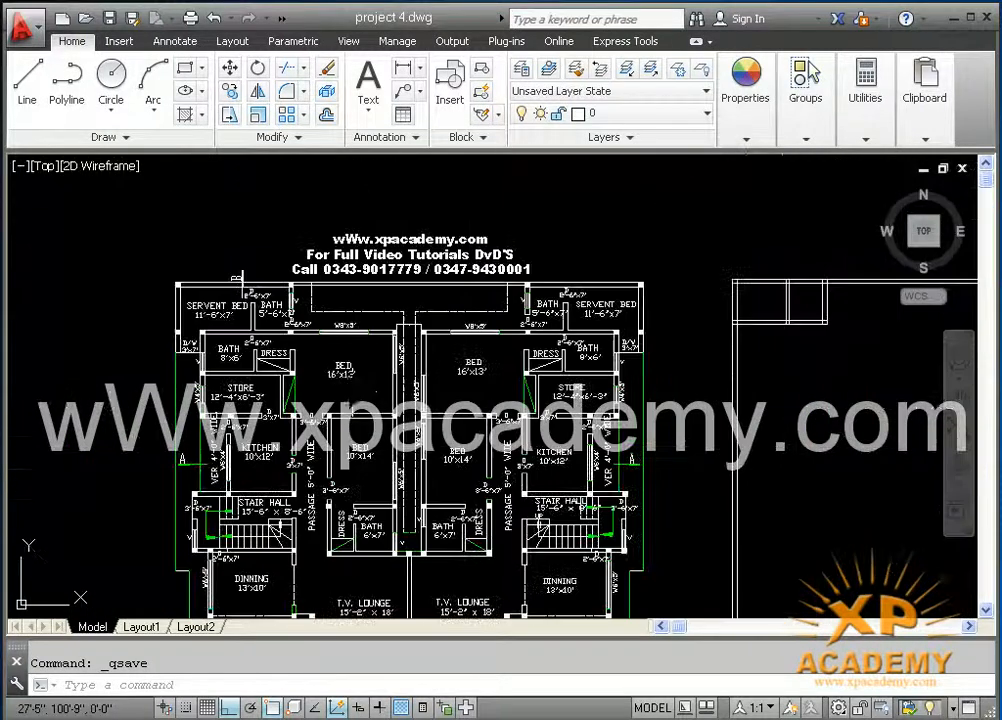
pyautogui.moveTo(352, 390); pyautogui.dragTo(105, 392, button='middle')
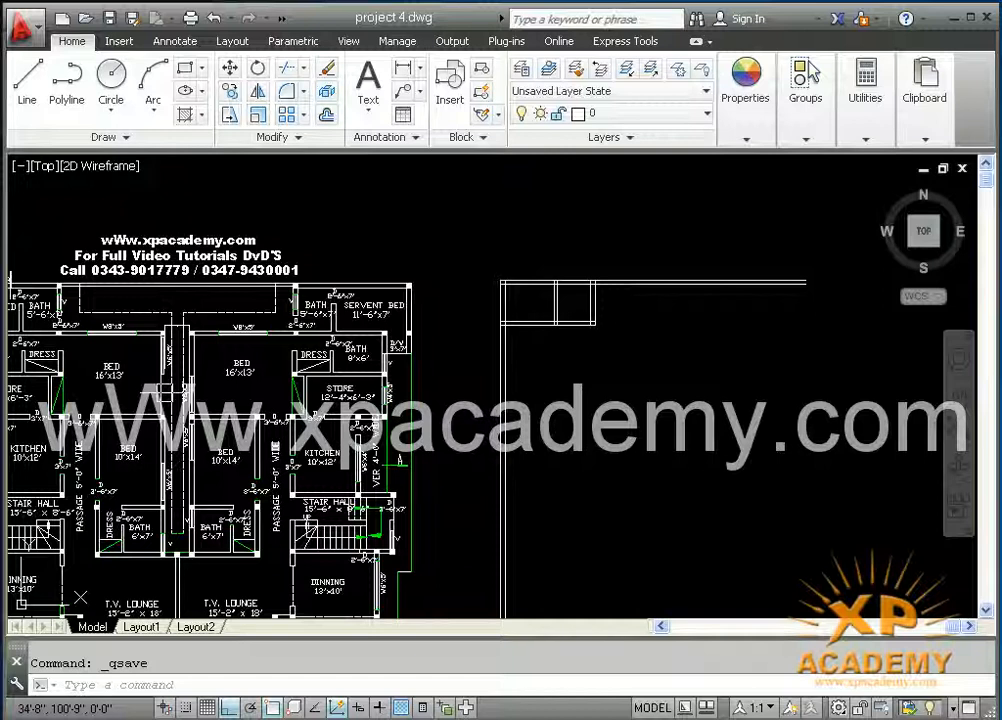
pyautogui.write('o')
pyautogui.press('Return')
pyautogui.write('16')
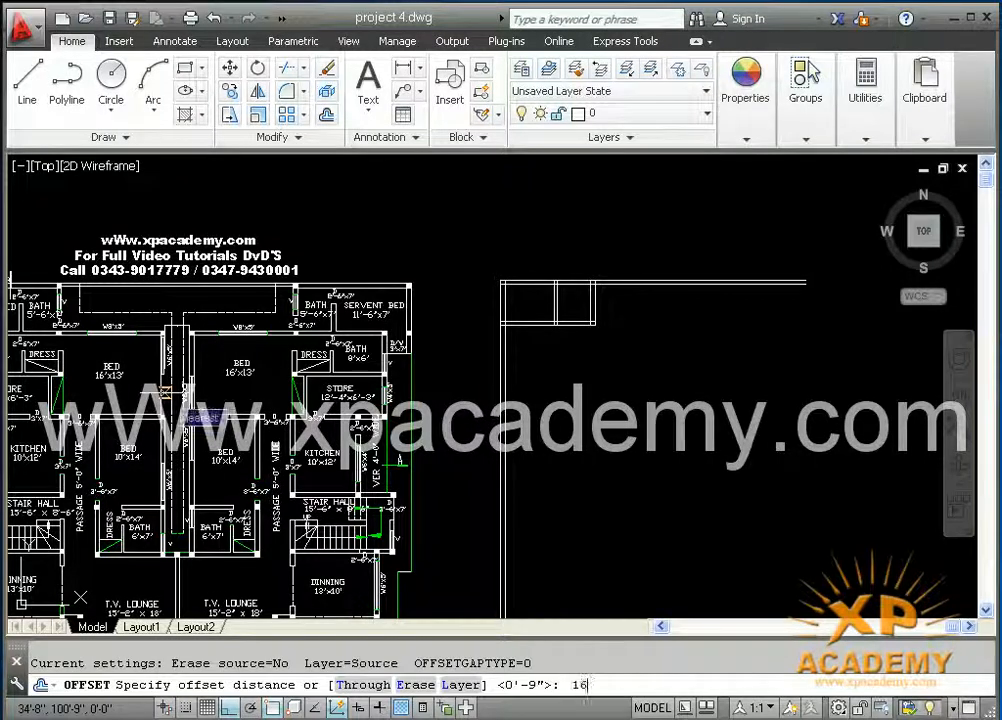
pyautogui.write("'")
pyautogui.press('Return')
pyautogui.scroll(2, 607, 304)
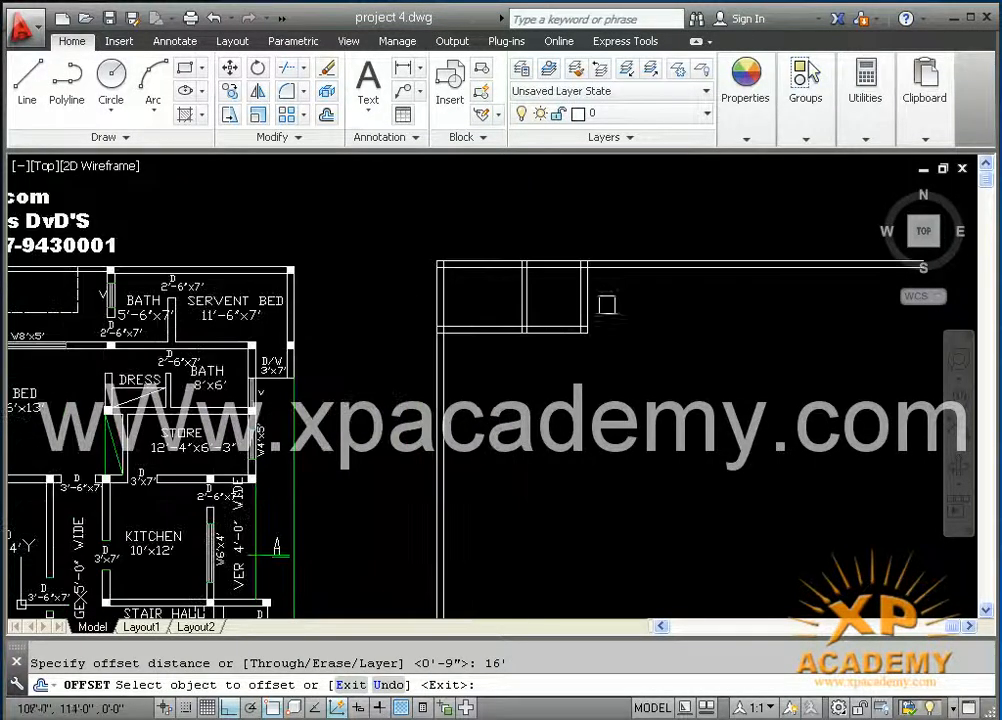
pyautogui.click(583, 293)
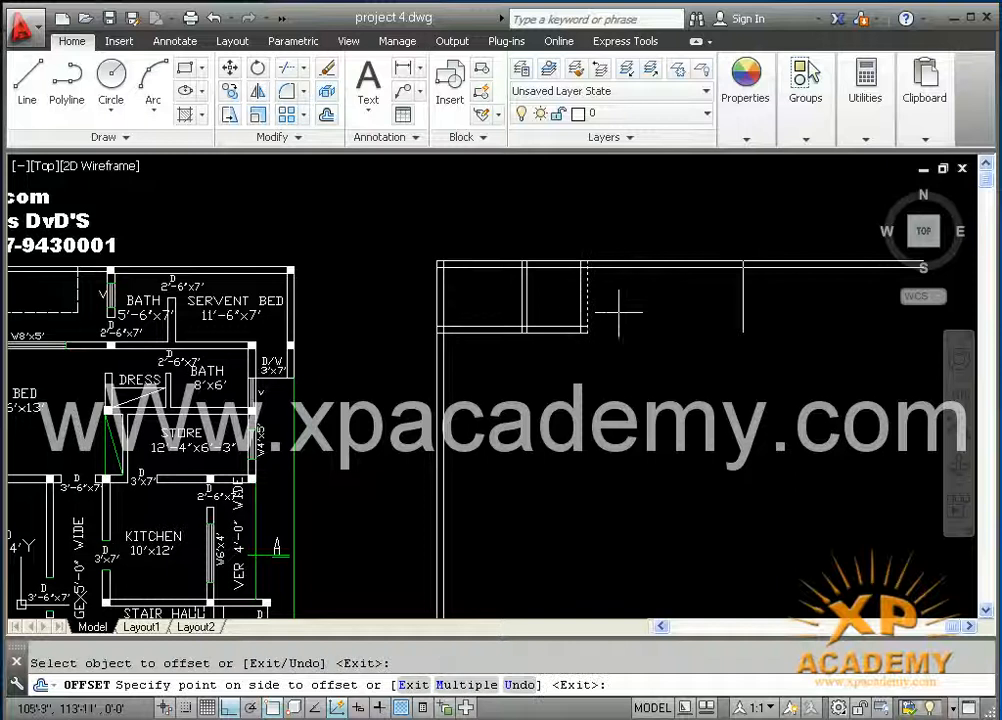
pyautogui.click(770, 325)
pyautogui.press('Return')
# - Offset the bedroom's far vertical line 9" to the right for the wall thickness, and save the drawing
pyautogui.press('Return')
pyautogui.write('9')
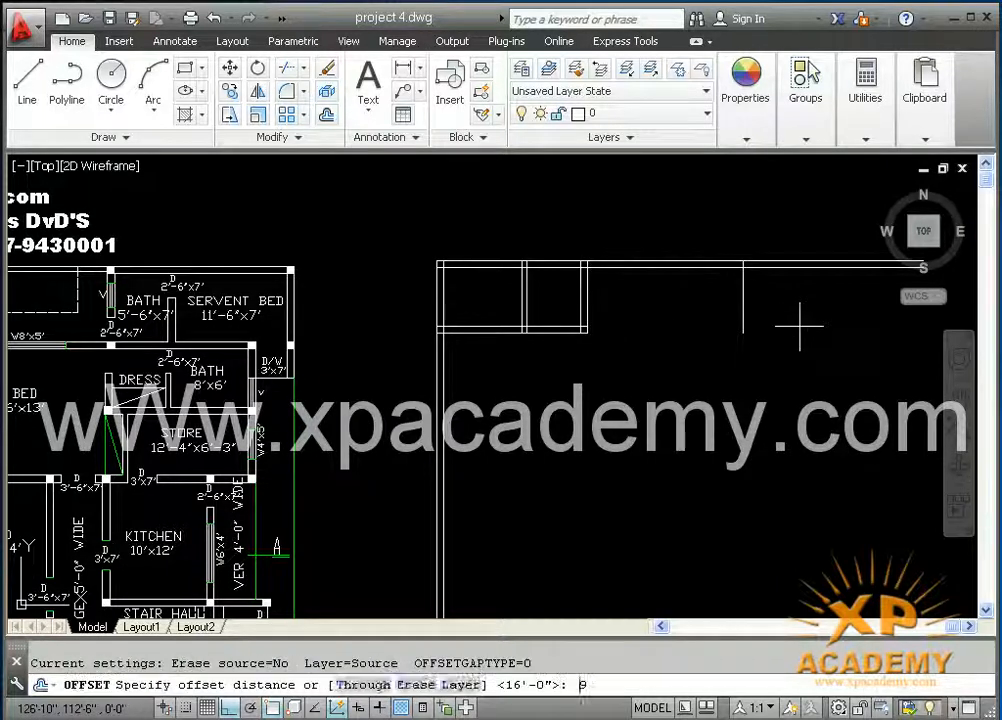
pyautogui.press('Return')
pyautogui.click(742, 300)
pyautogui.click(847, 312)
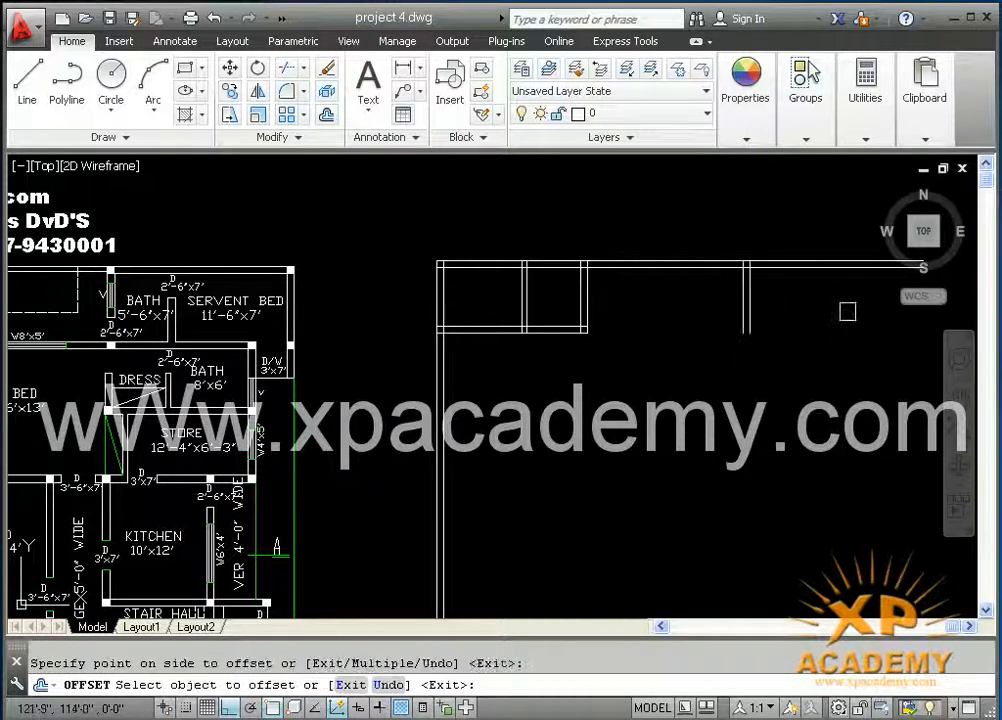
pyautogui.hotkey('ctrl', 's')
# - Offset the inner line of the upper outer wall 13' downward for the bedroom's depth
pyautogui.write('o')
pyautogui.press('Return')
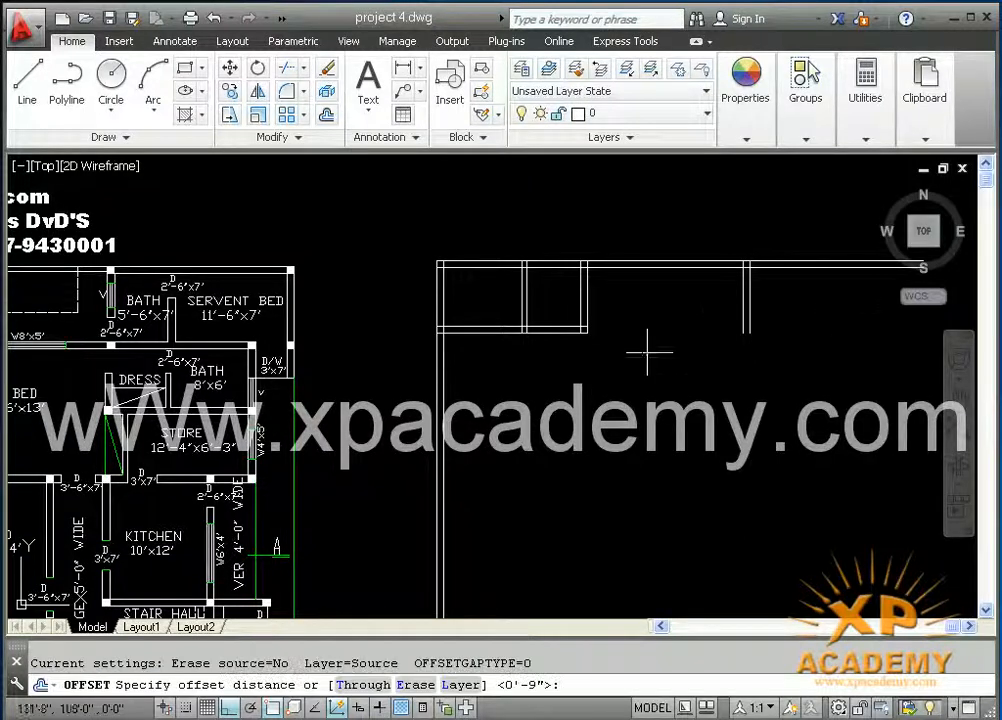
pyautogui.moveTo(635, 356); pyautogui.dragTo(849, 338, button='middle')
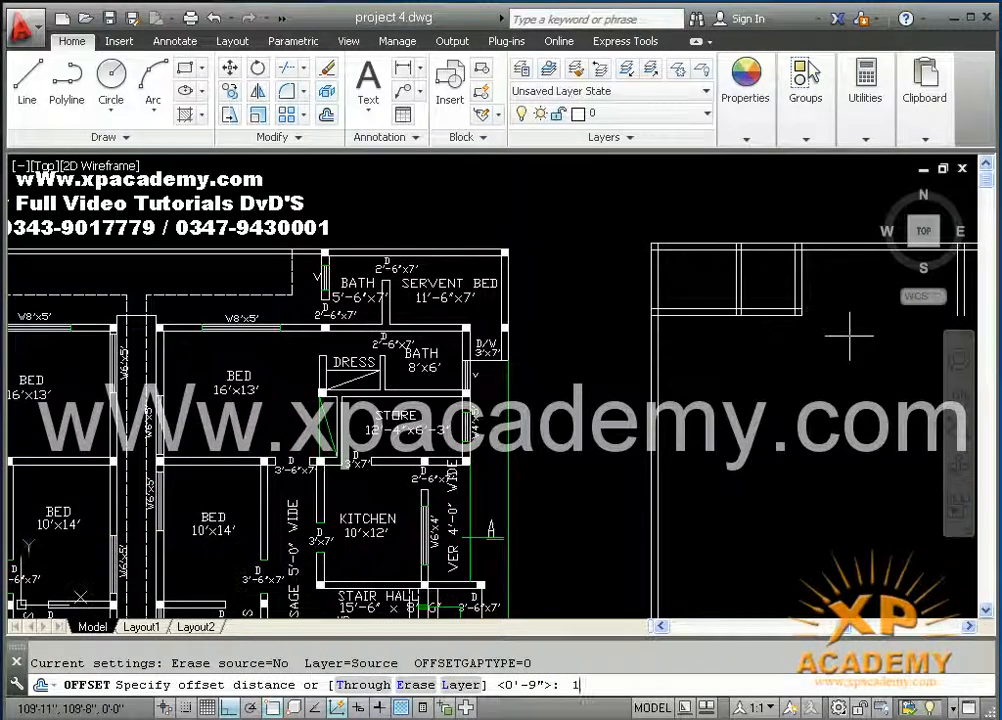
pyautogui.write("13'")
pyautogui.press('Return')
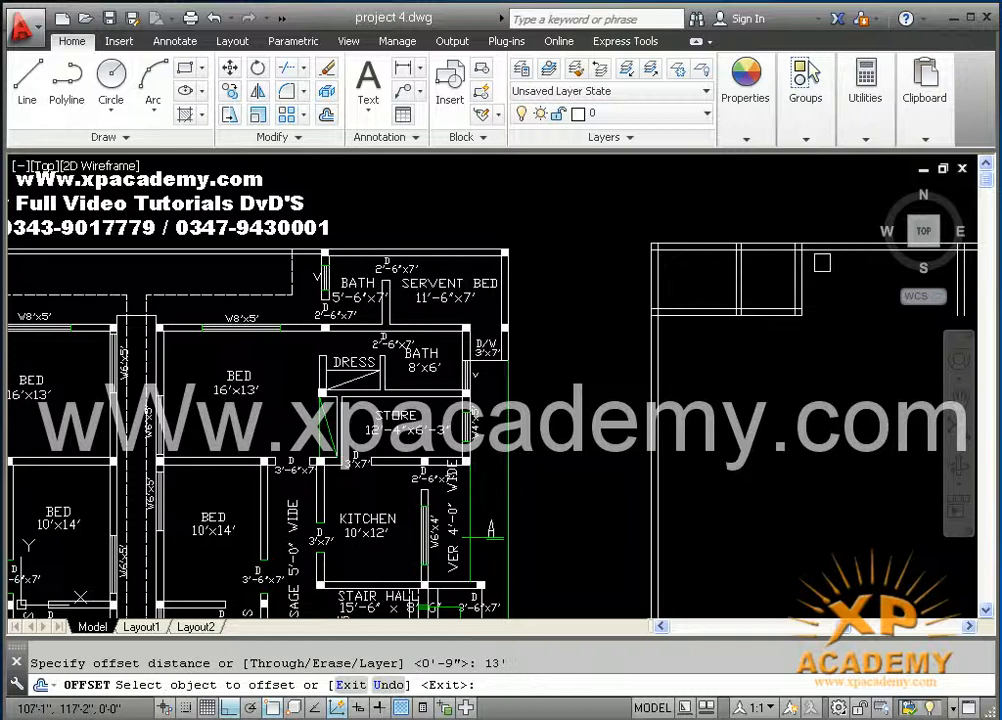
pyautogui.moveTo(824, 263); pyautogui.dragTo(633, 277, button='middle')
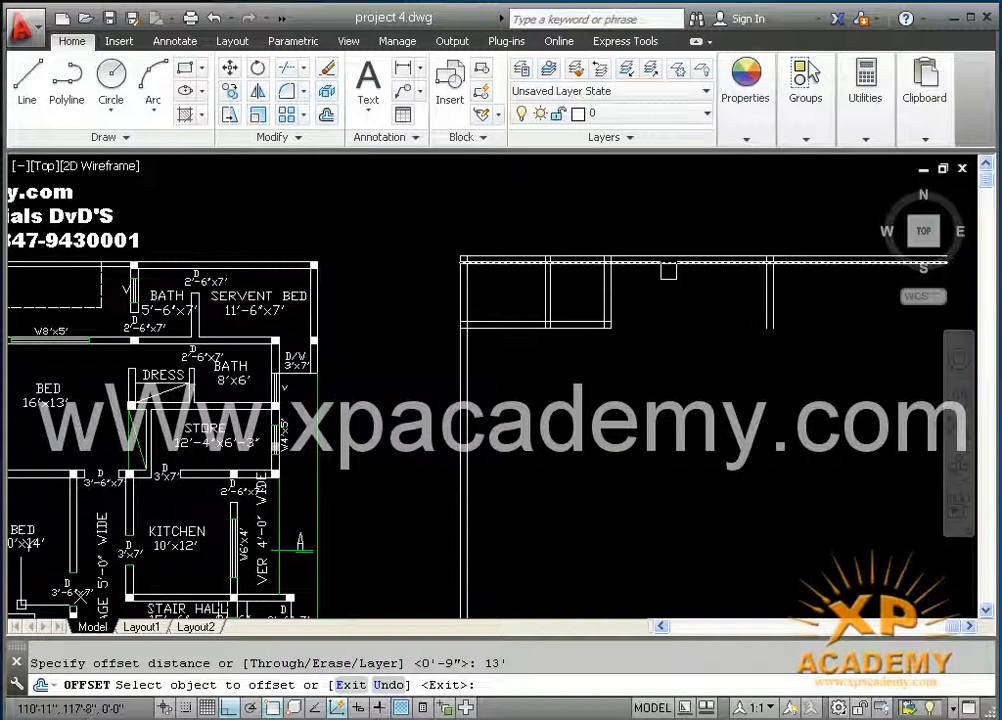
pyautogui.click(658, 268)
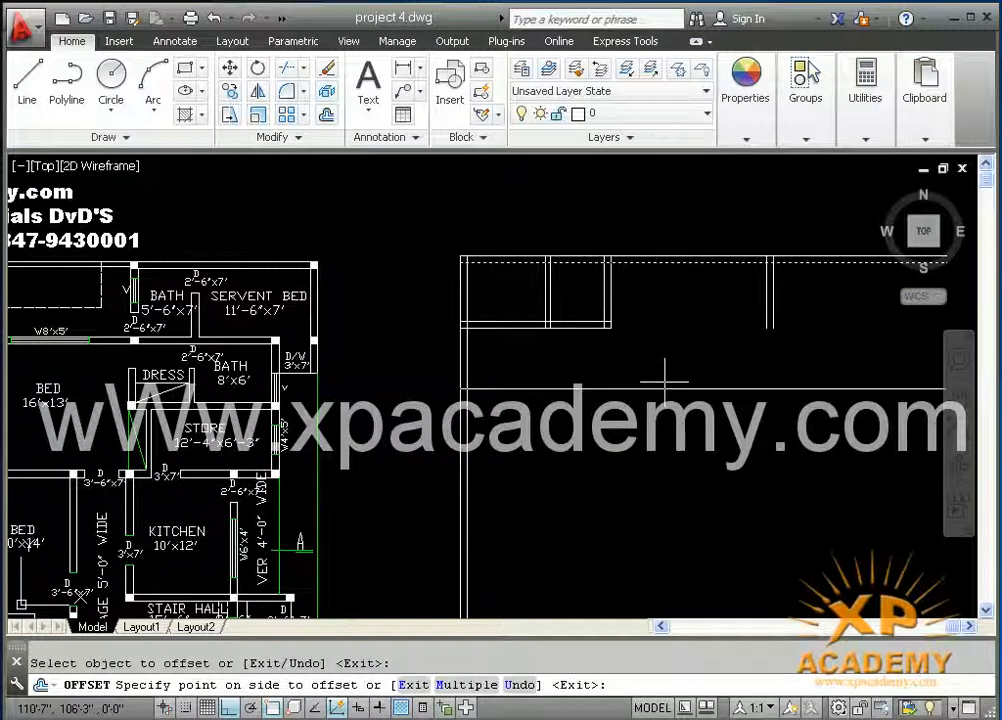
pyautogui.click(668, 478)
pyautogui.press('Return')
# - Offset the bedroom's lower horizontal line 9" downward for the wall thickness
pyautogui.press('Return')
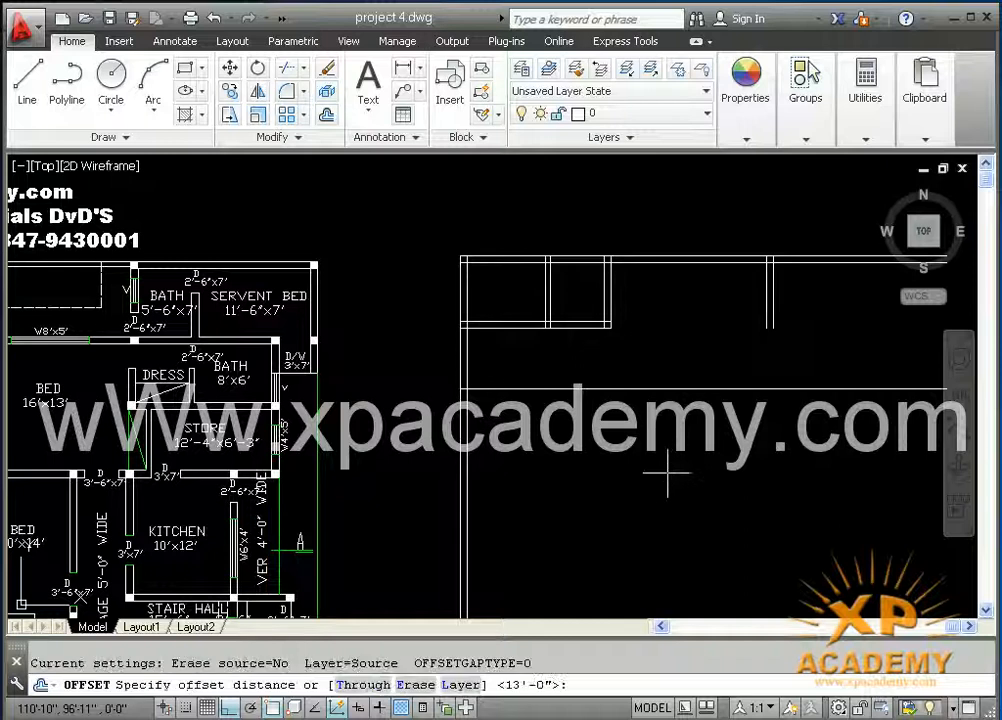
pyautogui.write('9')
pyautogui.press('Return')
pyautogui.click(689, 386)
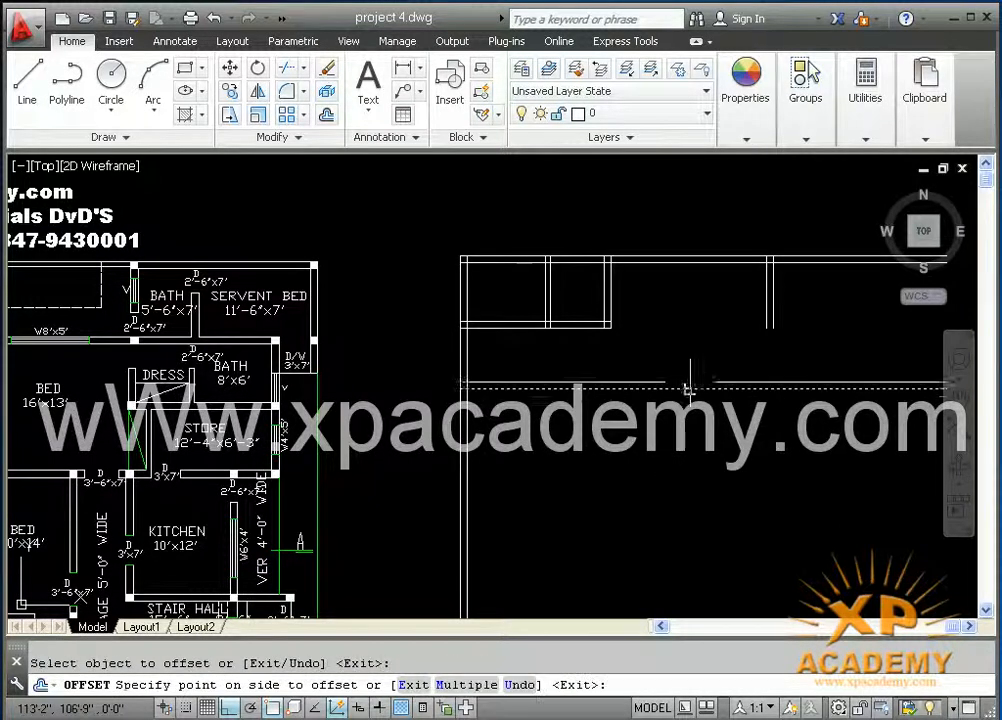
pyautogui.click(691, 521)
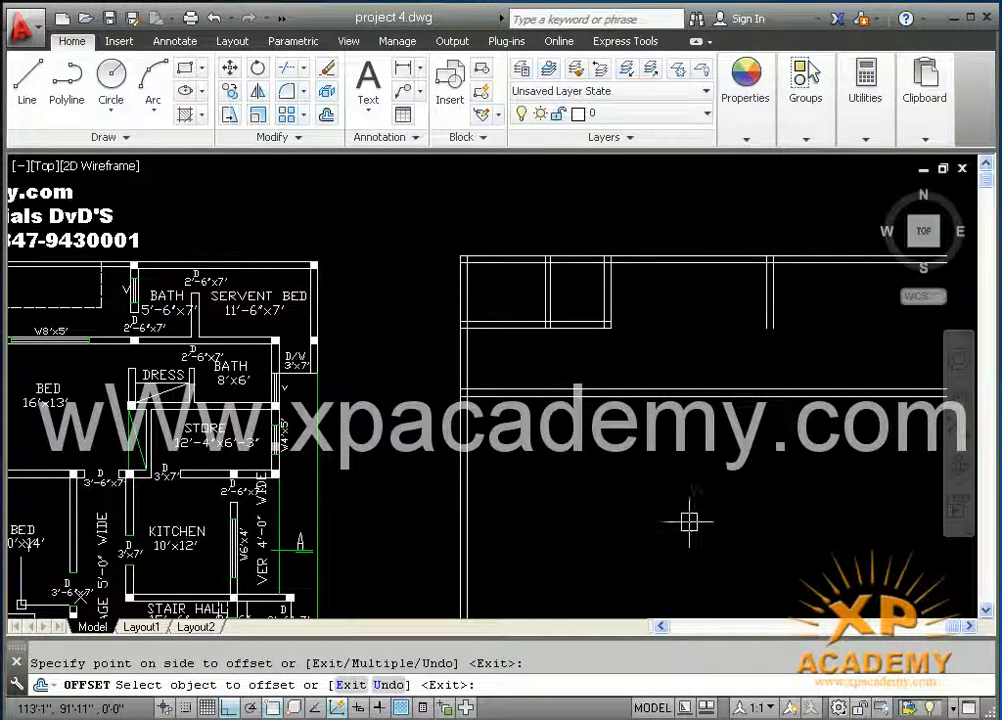
pyautogui.press('Return')
# - Extend the bedroom's far wall through the lower horizontal wall, and the bath partition and dress wall down to that wall's upper line
pyautogui.write('ex')
pyautogui.press('Return')
pyautogui.press('Return')
pyautogui.click(793, 302)
pyautogui.click(734, 325)
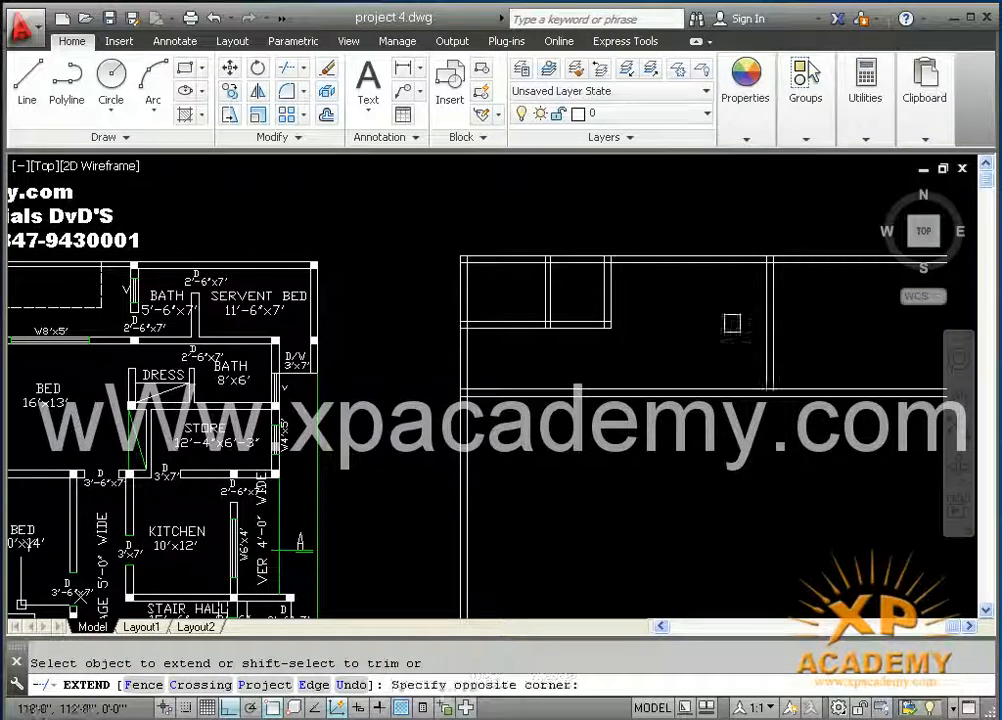
pyautogui.click(808, 334)
pyautogui.click(729, 354)
pyautogui.click(628, 293)
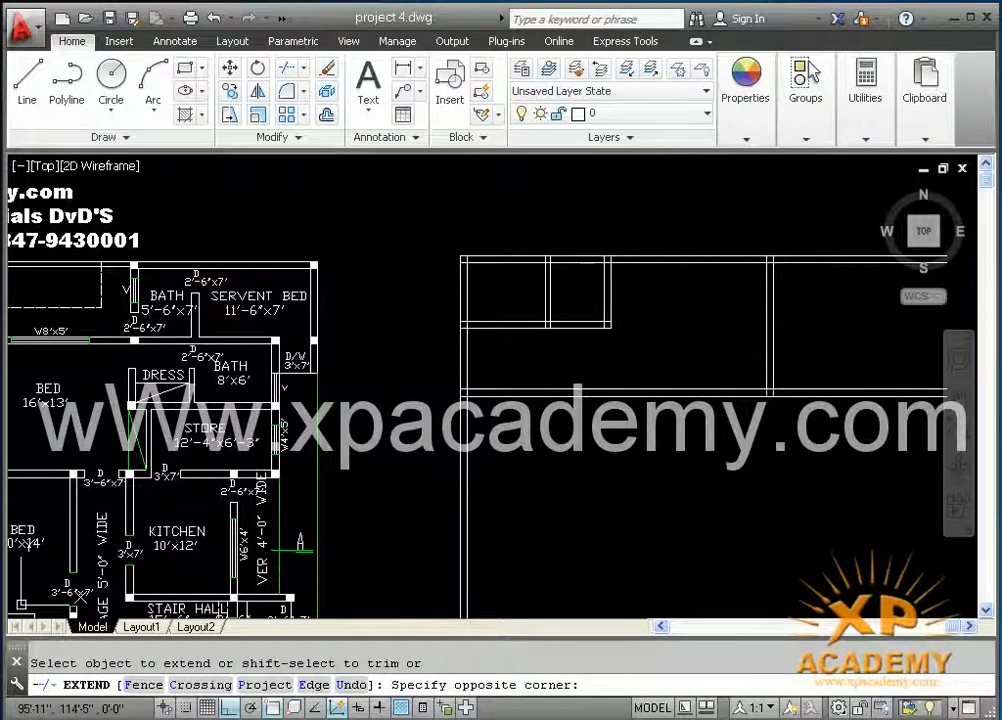
pyautogui.click(538, 308)
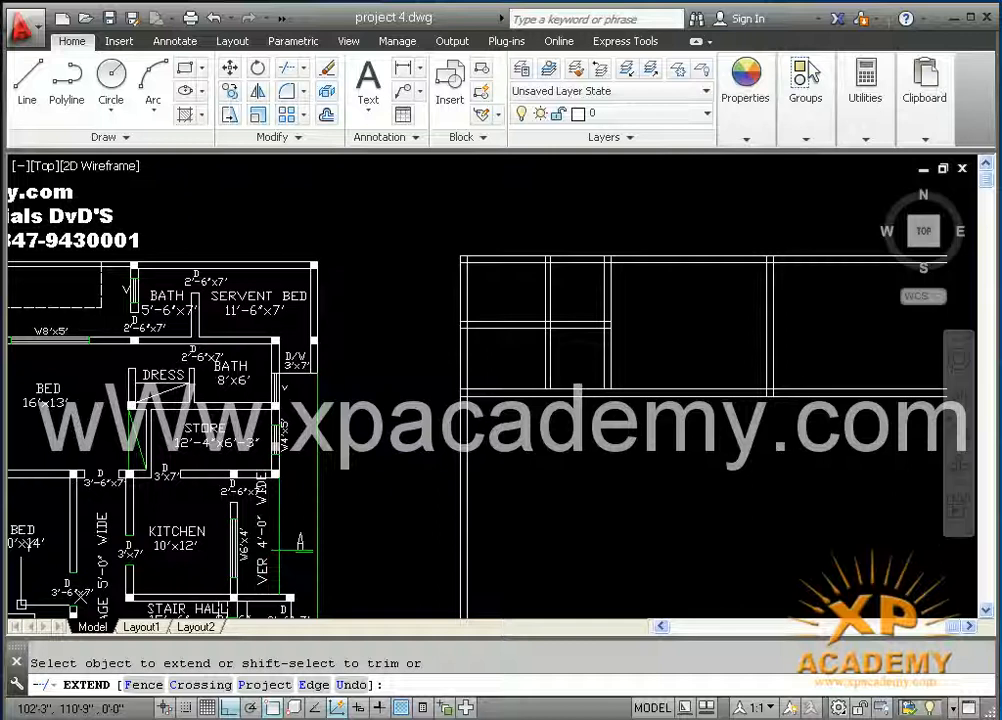
# - Trim away the bath partition lines that run below the bath's lower wall into the store
pyautogui.press('Return')
pyautogui.write('tr')
pyautogui.press('Return')
pyautogui.click(510, 362)
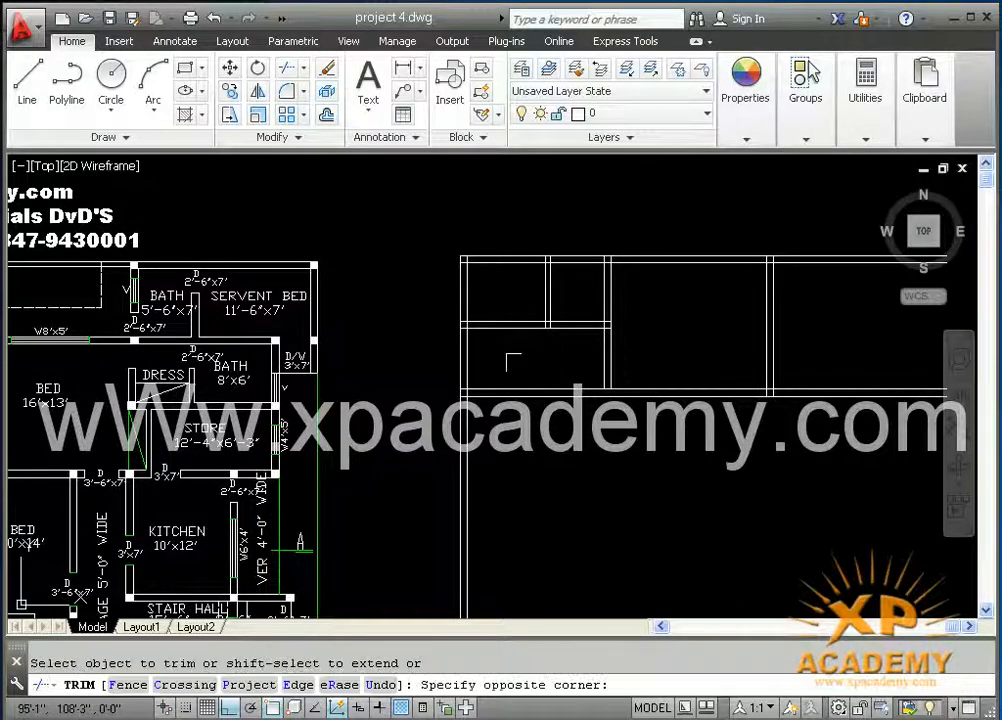
# - Extend the dress wall's two lines through the lower horizontal wall to its lower line, and save the drawing
pyautogui.press('Escape')
pyautogui.write('ex')
pyautogui.press('Return')
pyautogui.press('Return')
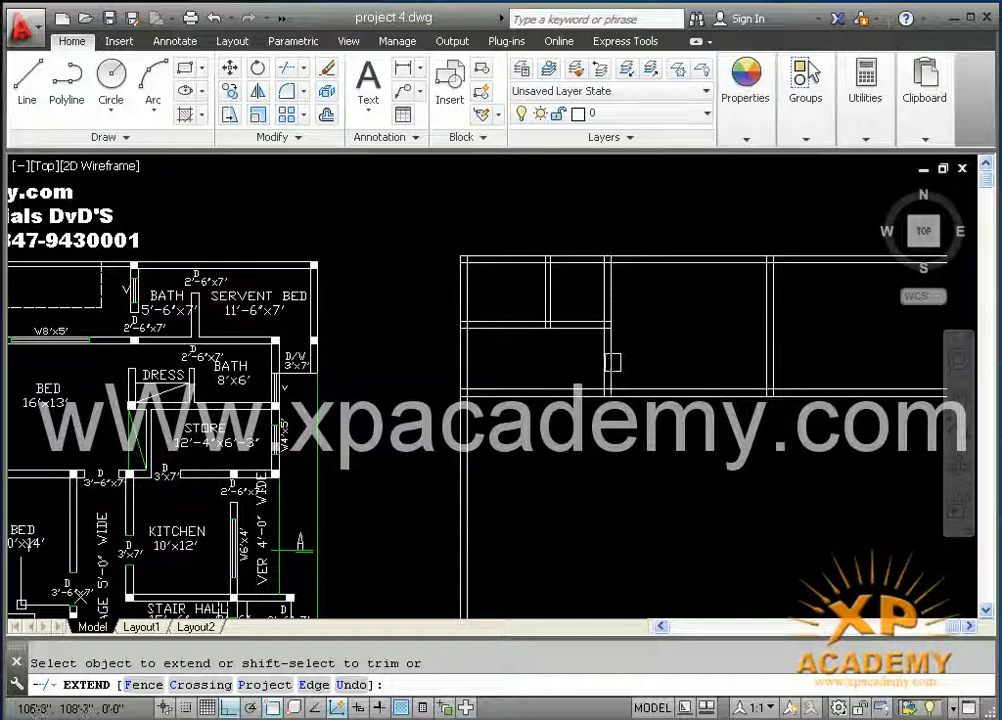
pyautogui.hotkey('ctrl', 's')
# - Examine the store and its surrounding walls in the reference plan and compare them with the redrawn plan
pyautogui.scroll(-5, 586, 349)
pyautogui.scroll(3, 635, 340)
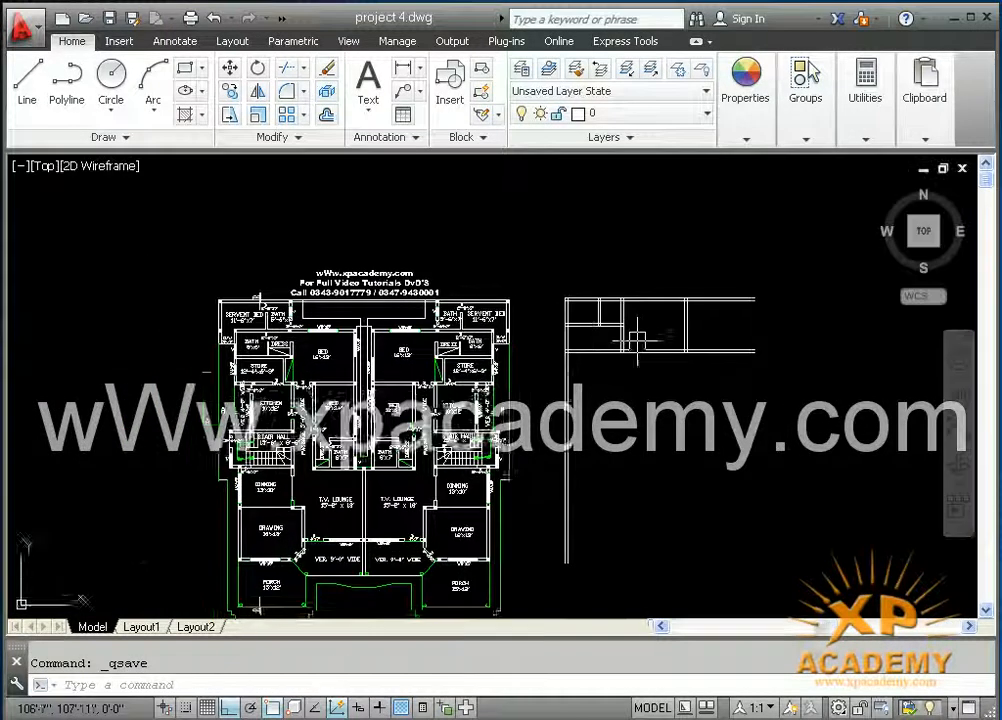
pyautogui.moveTo(671, 333); pyautogui.dragTo(769, 327, button='middle')
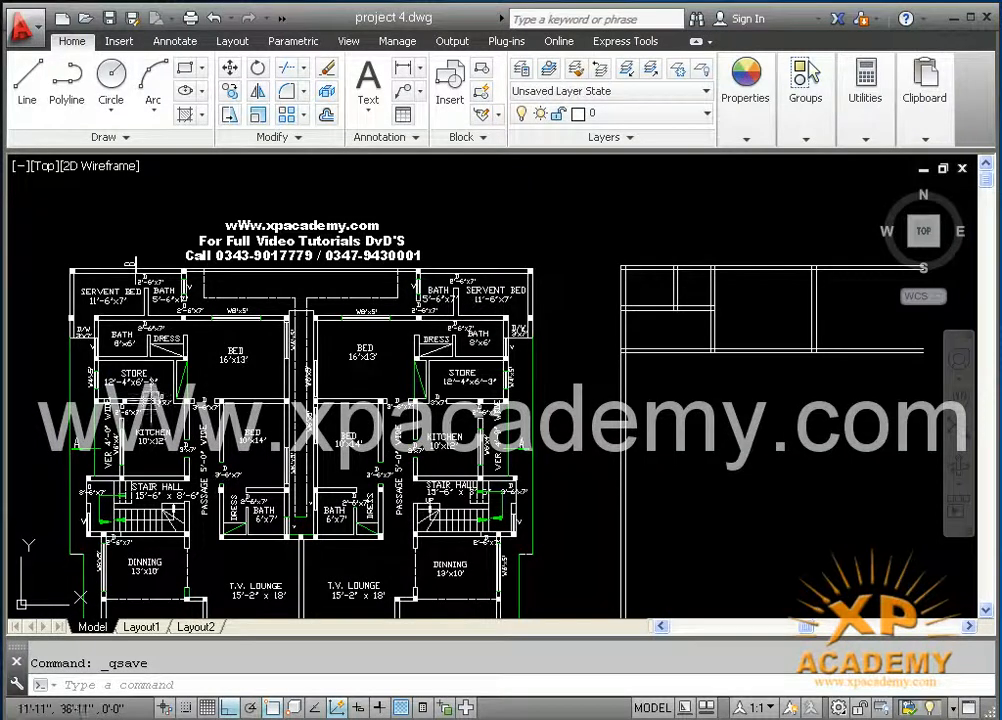
pyautogui.scroll(4, 130, 396)
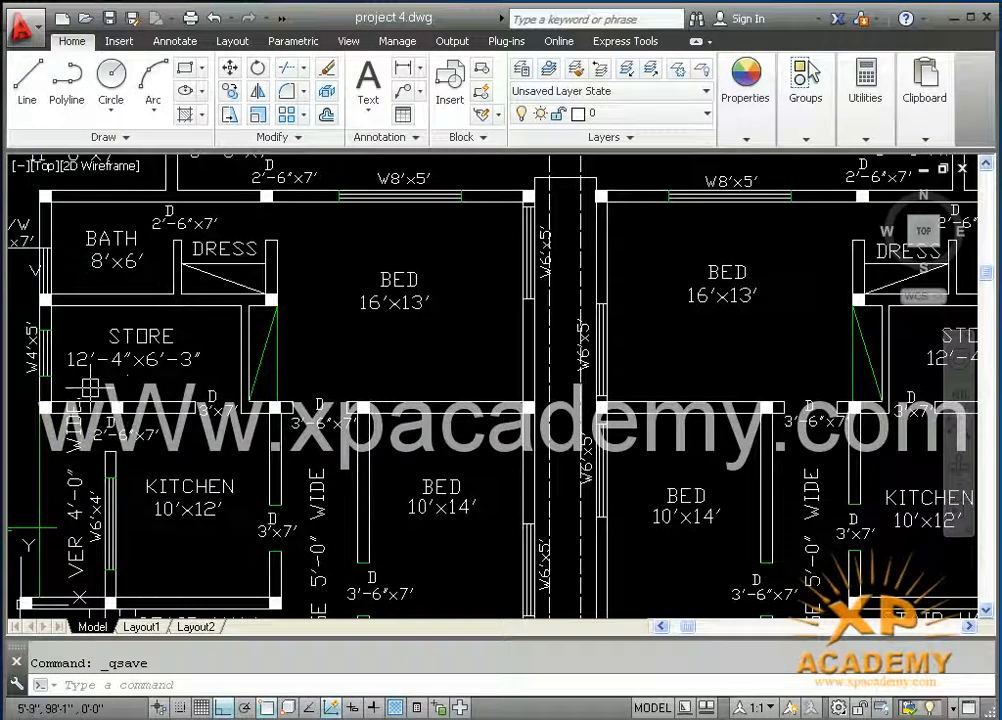
pyautogui.scroll(-2, 90, 387)
pyautogui.moveTo(664, 384); pyautogui.dragTo(268, 388, button='middle')
pyautogui.scroll(2, 541, 322)
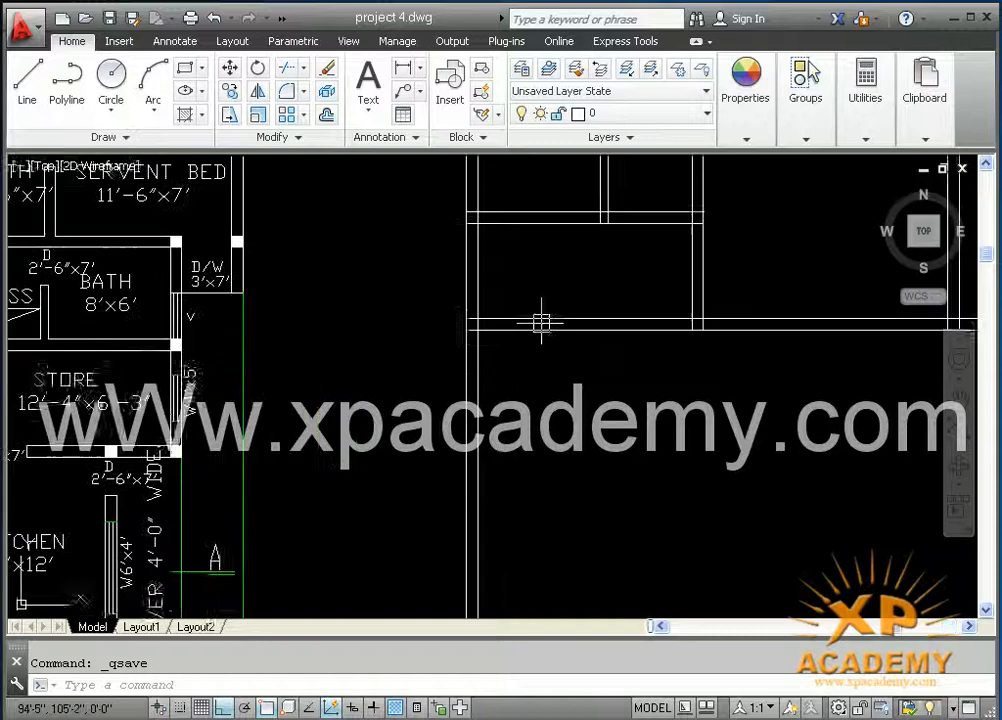
pyautogui.moveTo(541, 322)
pyautogui.mouseDown(button='middle')
pyautogui.moveTo(541, 362)
pyautogui.moveTo(850, 361)
pyautogui.mouseUp(button='middle')
pyautogui.moveTo(313, 358); pyautogui.dragTo(863, 364, button='middle')
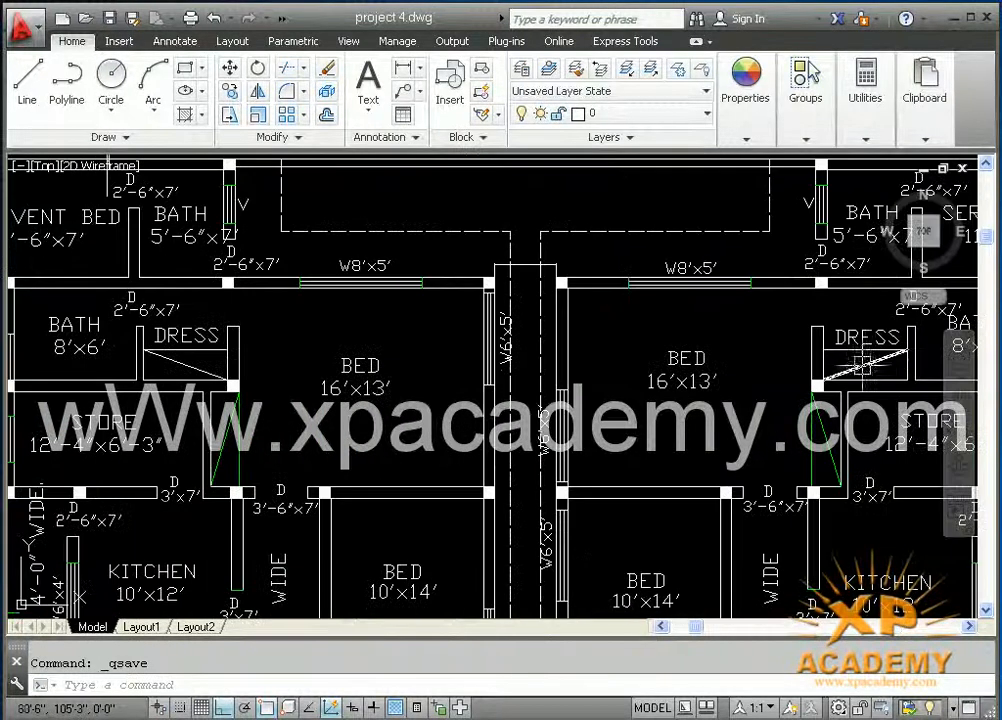
pyautogui.moveTo(473, 371); pyautogui.dragTo(862, 374, button='middle')
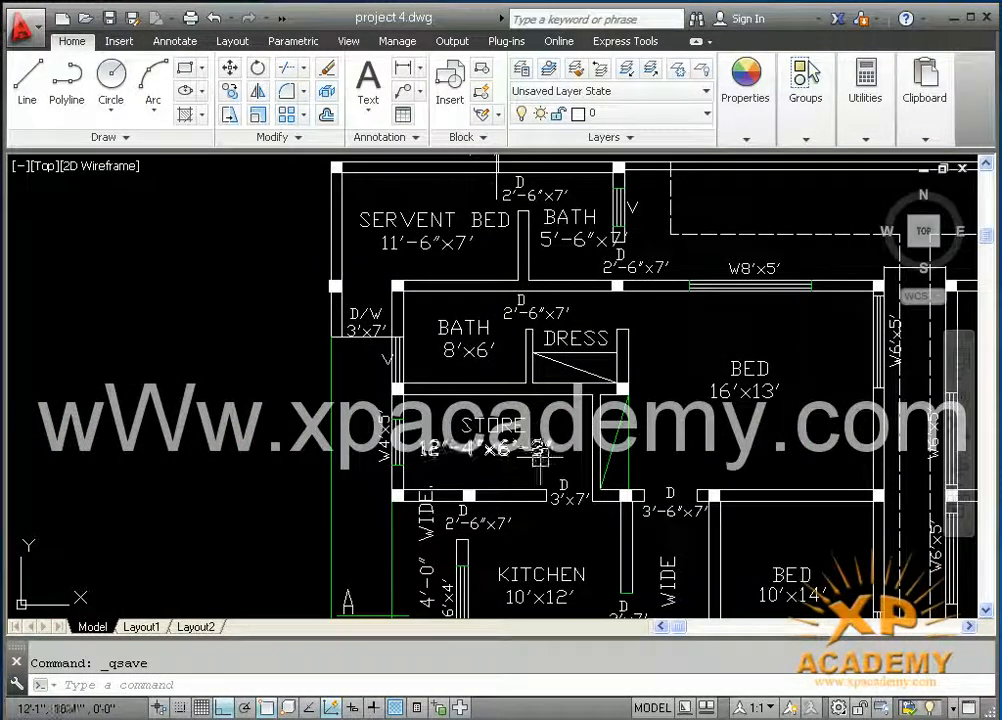
pyautogui.scroll(-2, 516, 478)
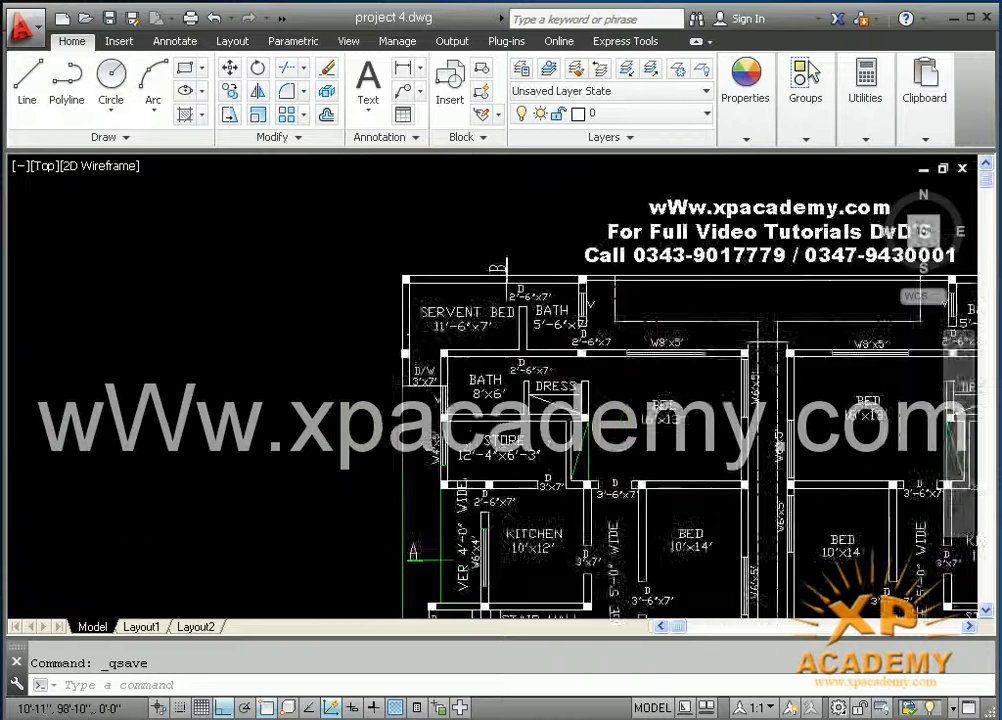
pyautogui.scroll(-2, 524, 476)
pyautogui.moveTo(885, 393); pyautogui.dragTo(574, 387, button='middle')
pyautogui.moveTo(660, 414); pyautogui.dragTo(468, 409, button='middle')
pyautogui.moveTo(576, 416); pyautogui.dragTo(447, 414, button='middle')
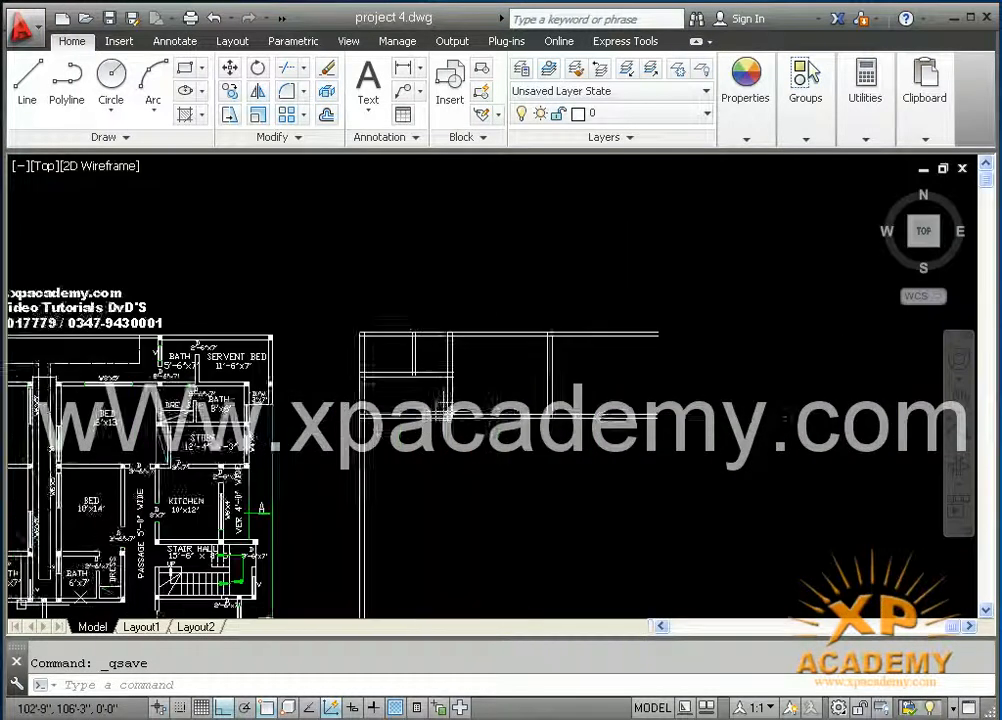
# - Measure the store's clear depth between its upper and lower walls with an aligned dimension, and erase the dimension
pyautogui.scroll(3, 441, 411)
pyautogui.write('a')
pyautogui.write('al')
pyautogui.press('Return')
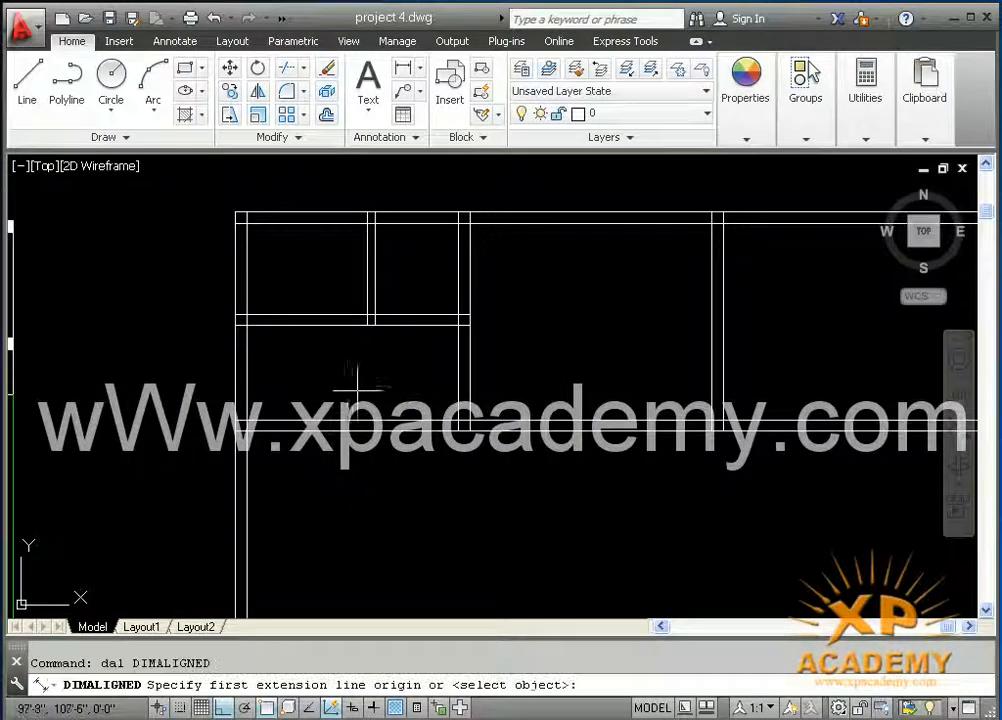
pyautogui.scroll(2, 360, 388)
pyautogui.click(366, 439)
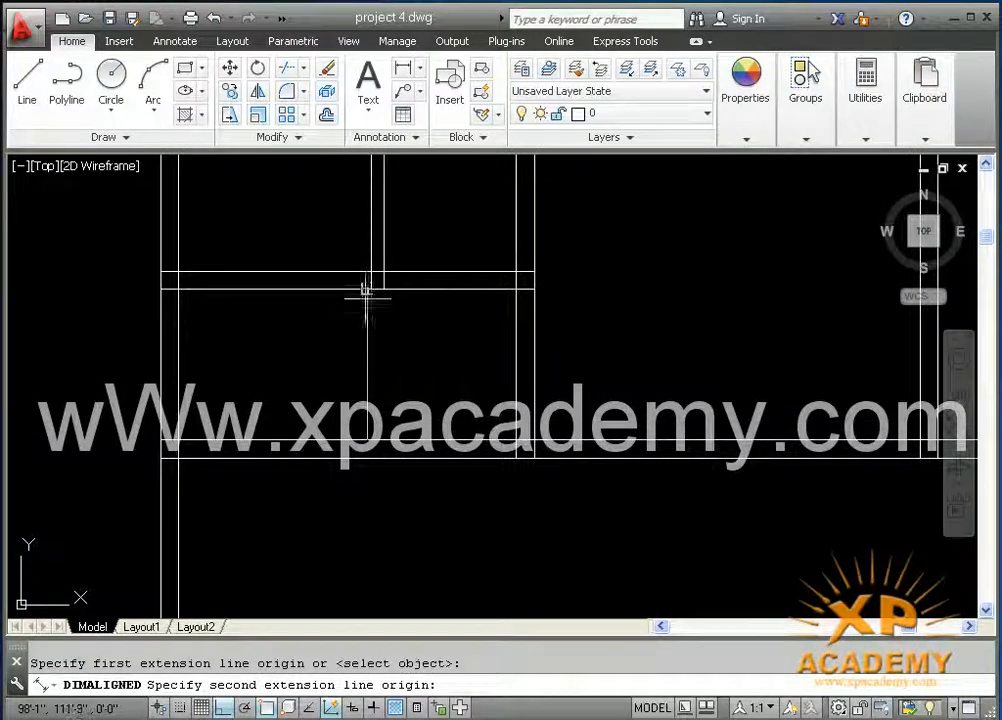
pyautogui.click(366, 289)
pyautogui.click(347, 327)
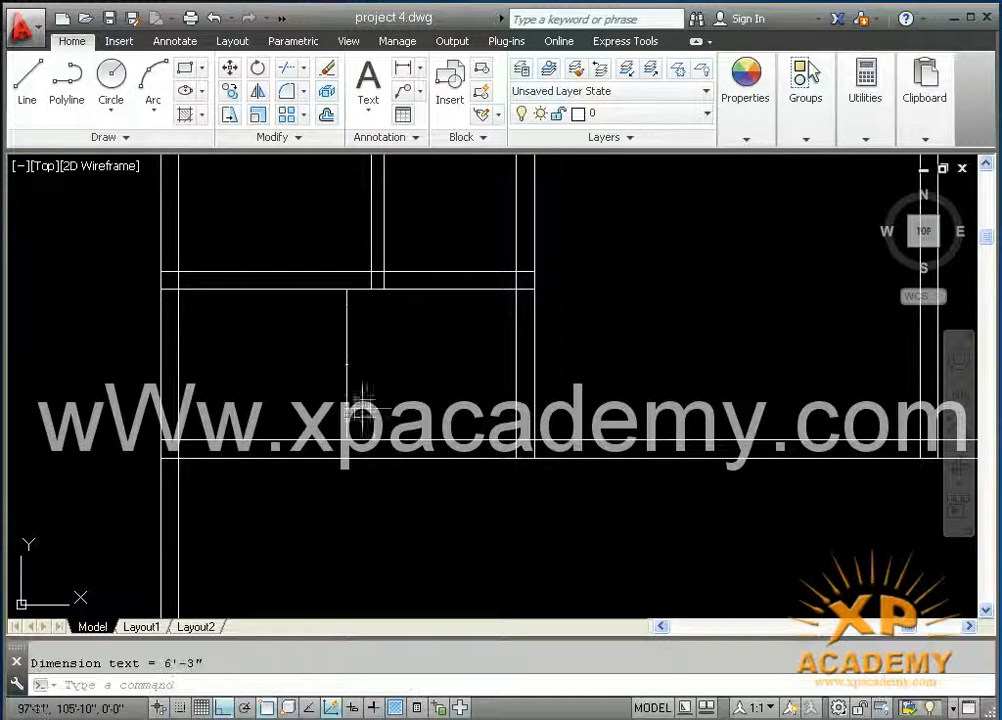
pyautogui.scroll(5, 376, 430)
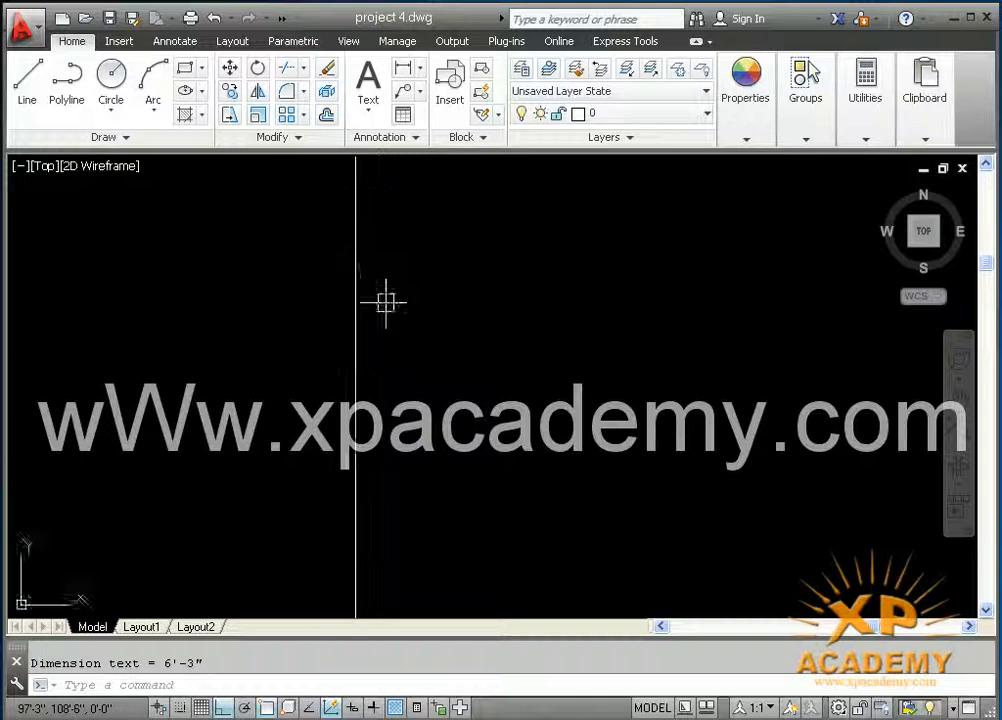
pyautogui.moveTo(385, 302); pyautogui.dragTo(449, 553, button='middle')
pyautogui.scroll(4, 425, 428)
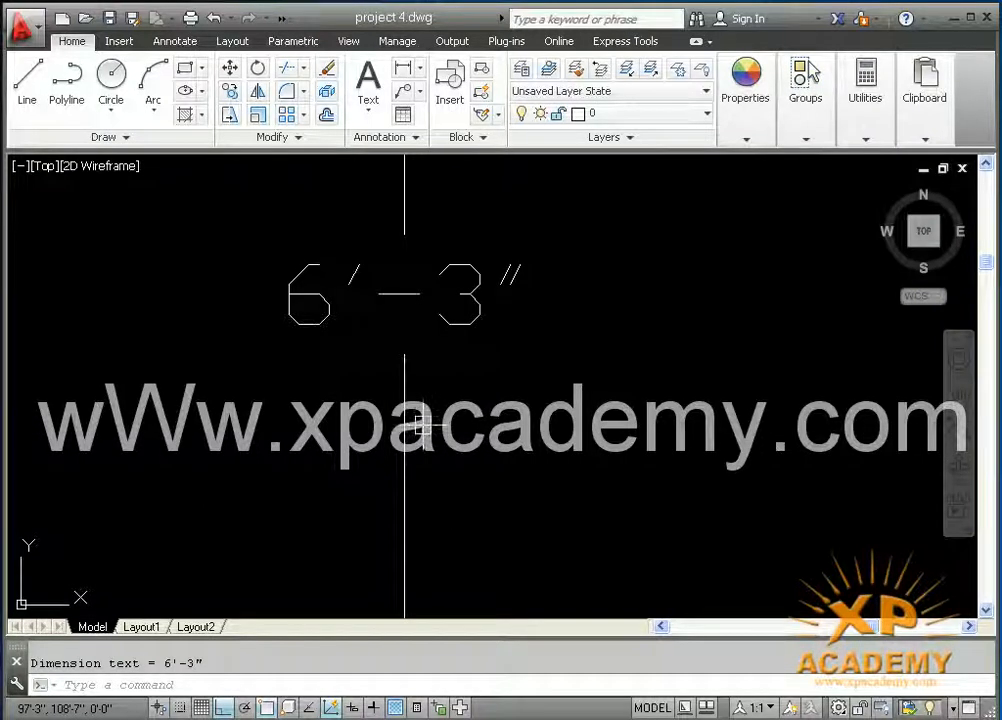
pyautogui.scroll(-4, 425, 428)
pyautogui.click(425, 428)
pyautogui.click(358, 403)
pyautogui.press('Delete')
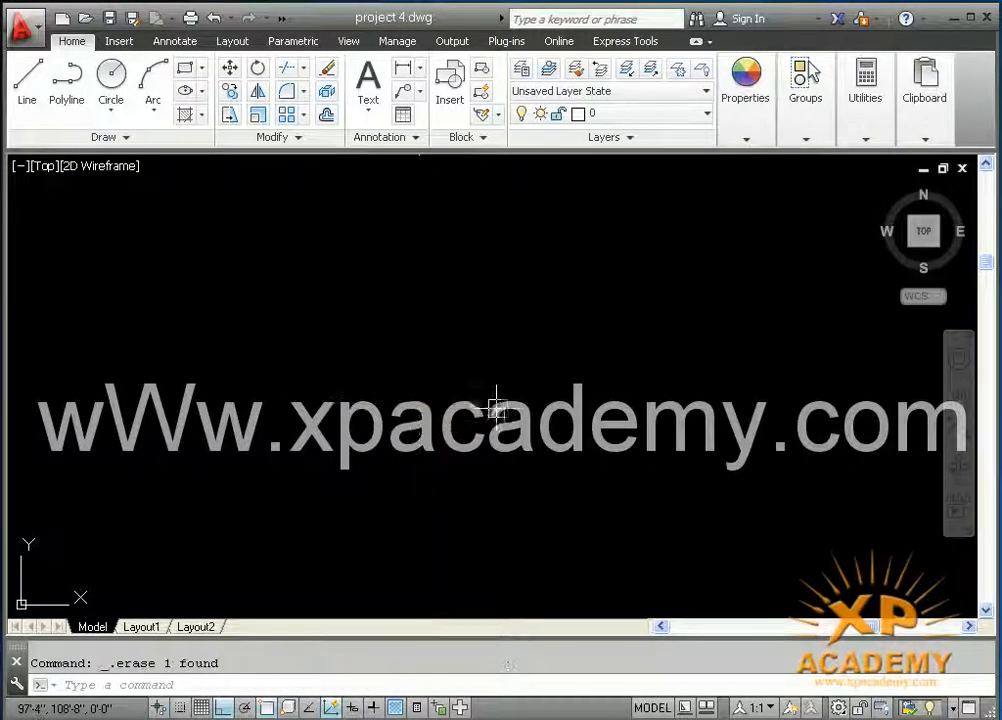
# - Examine the store's width and the cupboard recess between the store and the bedroom in the reference plan
pyautogui.scroll(-6, 499, 408)
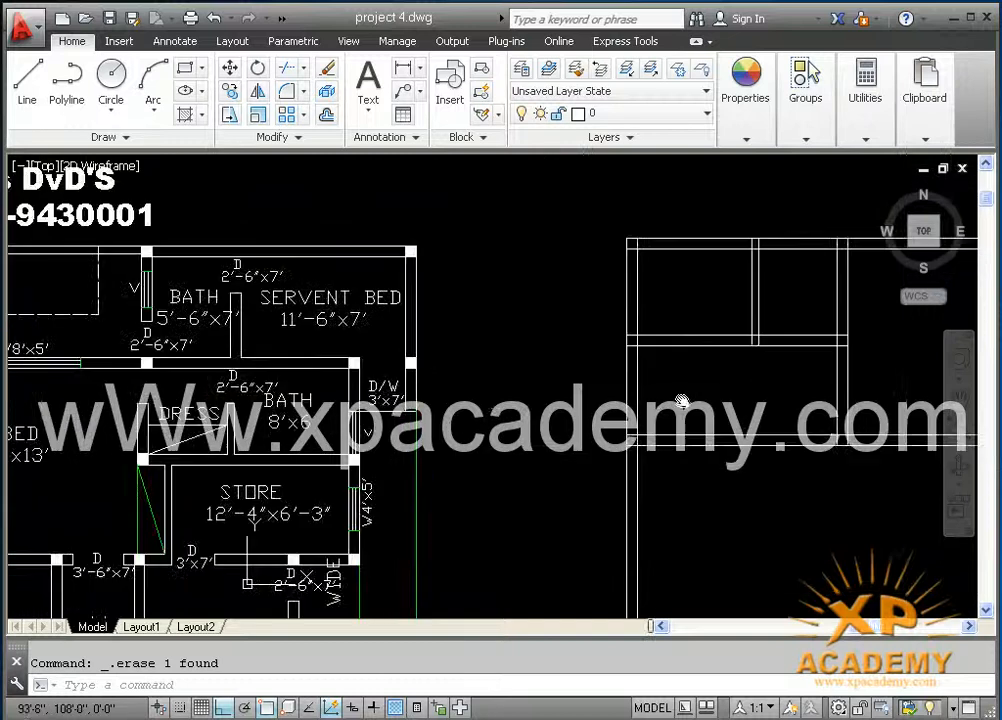
pyautogui.moveTo(275, 413); pyautogui.dragTo(748, 391, button='middle')
pyautogui.moveTo(192, 430); pyautogui.dragTo(578, 416, button='middle')
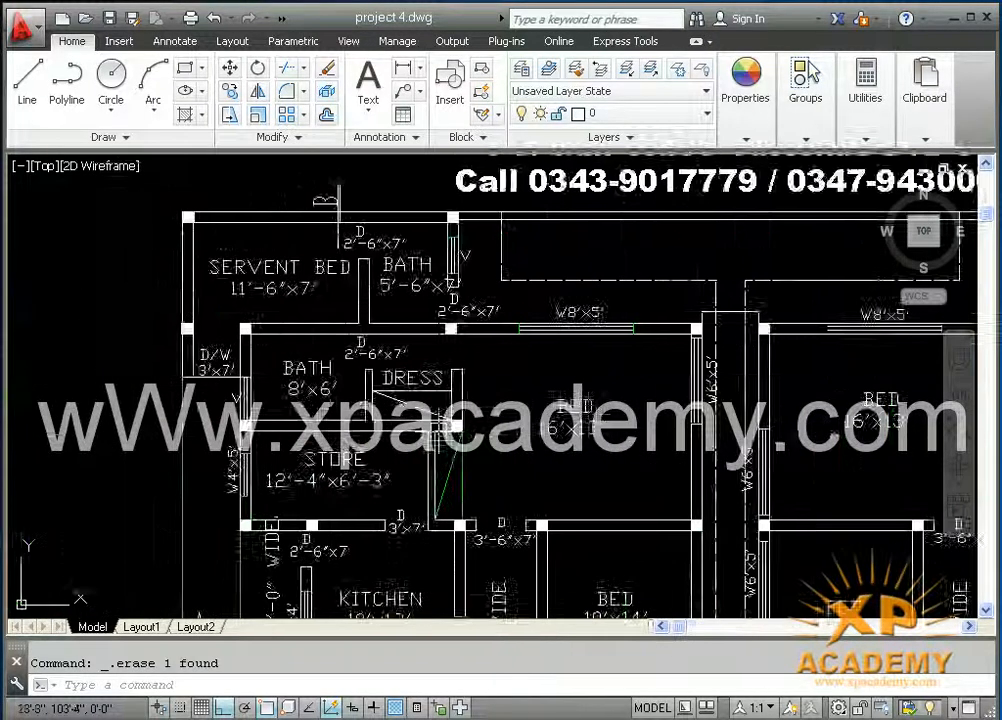
pyautogui.scroll(4, 400, 430)
pyautogui.scroll(-3, 411, 401)
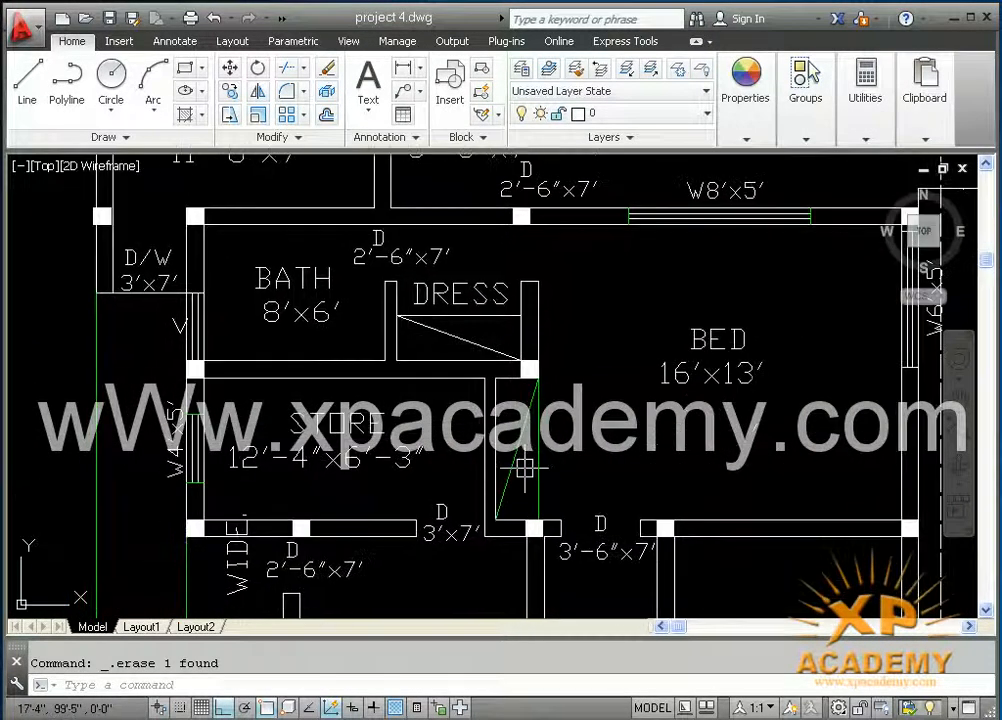
pyautogui.scroll(-5, 524, 466)
pyautogui.moveTo(680, 440); pyautogui.dragTo(614, 437, button='middle')
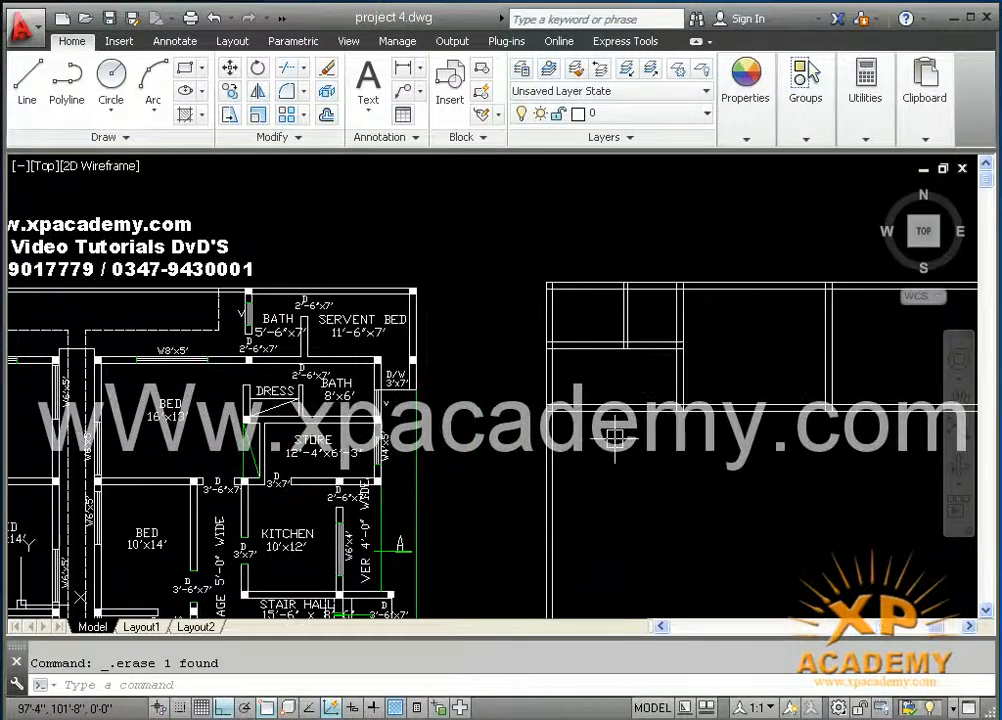
# - Measure the store's clear width between the outer wall and the dress wall with an aligned dimension, and erase the dimension
pyautogui.write('l')
pyautogui.press('Return')
pyautogui.scroll(3, 605, 400)
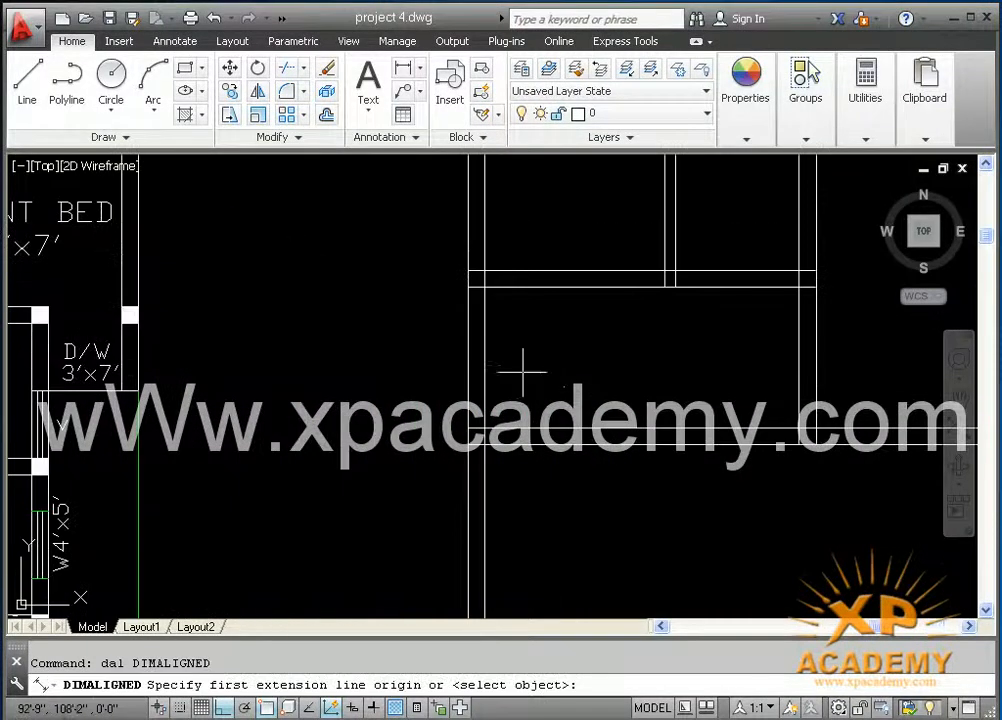
pyautogui.click(486, 355)
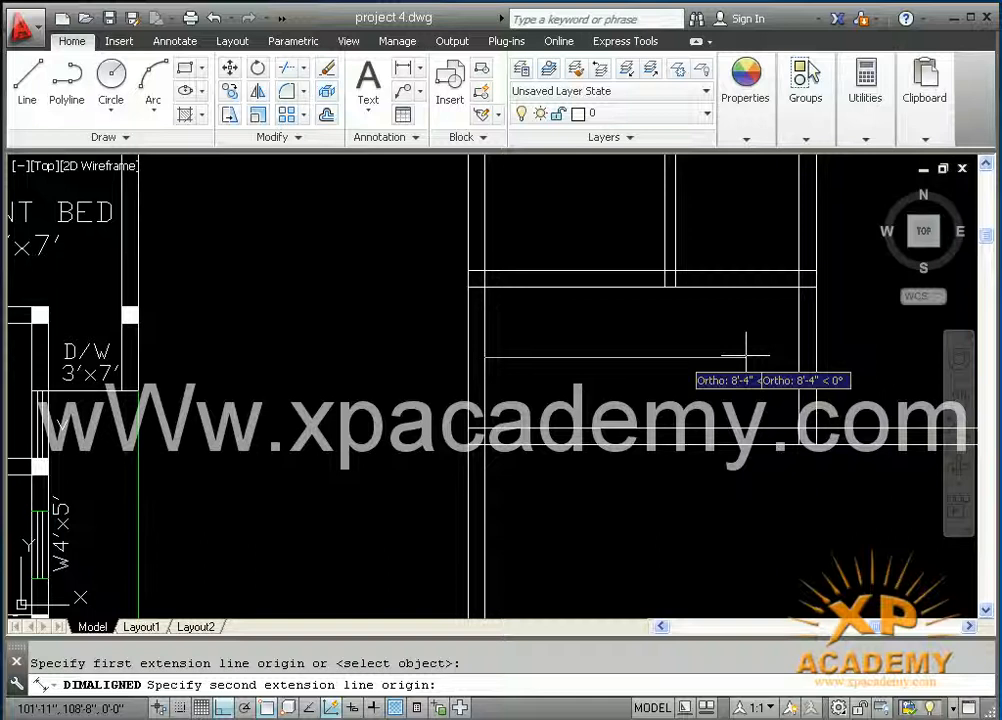
pyautogui.click(800, 355)
pyautogui.click(770, 358)
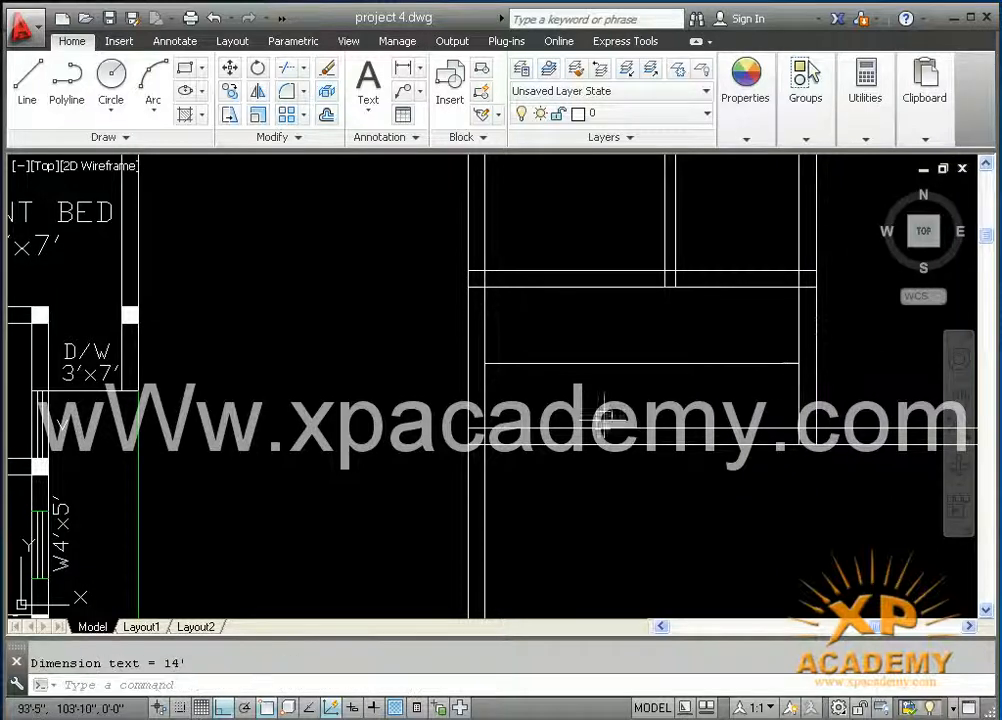
pyautogui.scroll(4, 649, 387)
pyautogui.scroll(12, 624, 353)
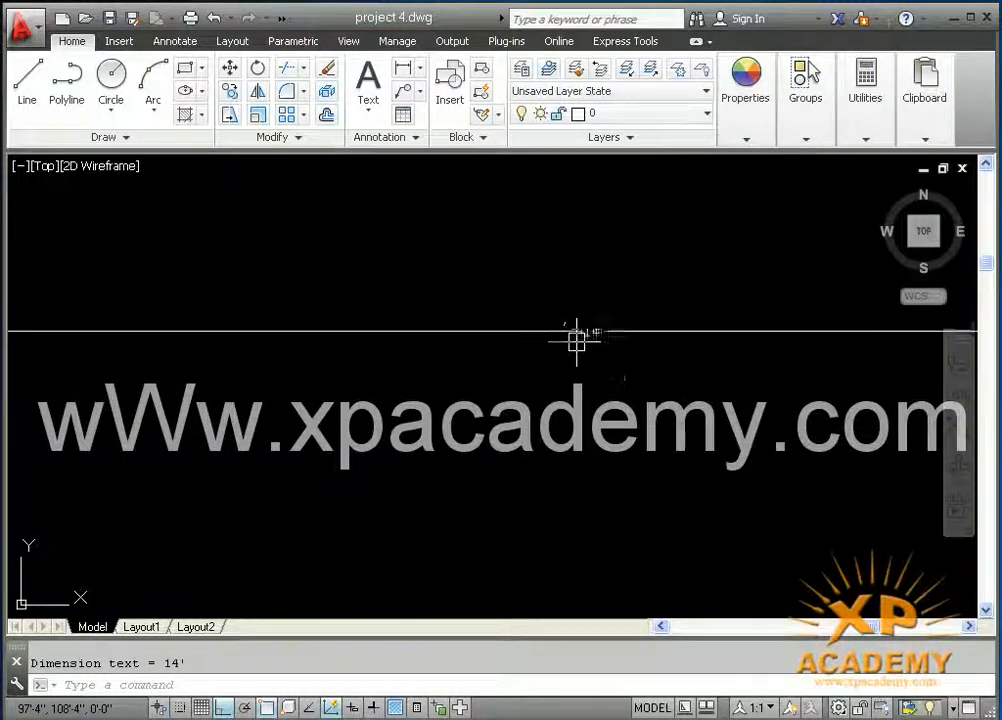
pyautogui.scroll(-9, 627, 338)
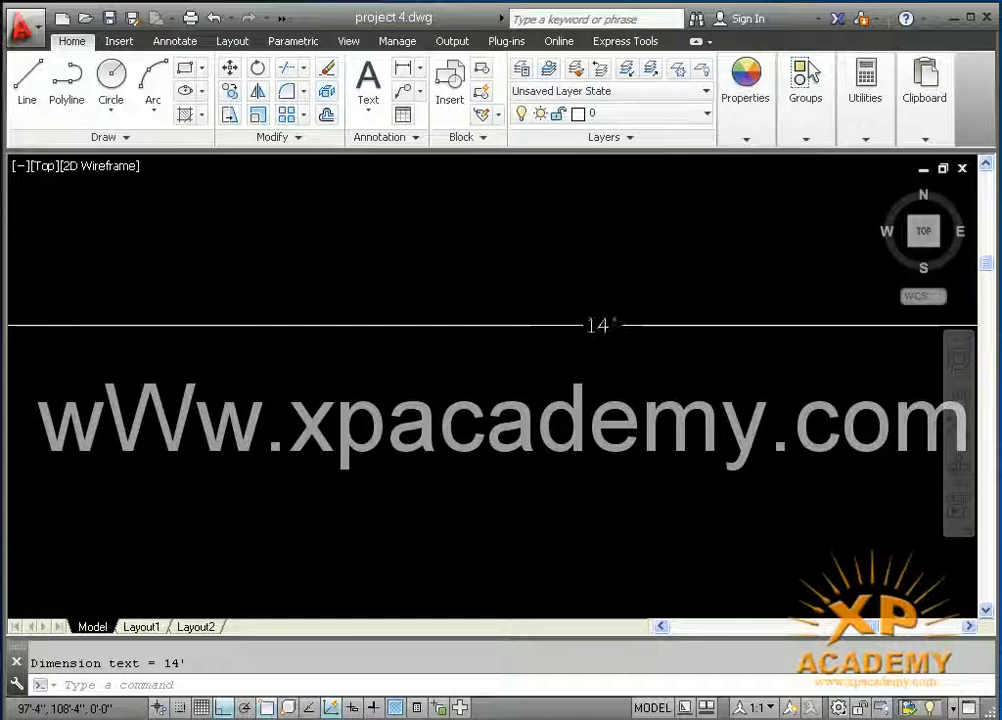
pyautogui.click(635, 329)
pyautogui.click(600, 367)
pyautogui.press('Delete')
pyautogui.scroll(-5, 600, 370)
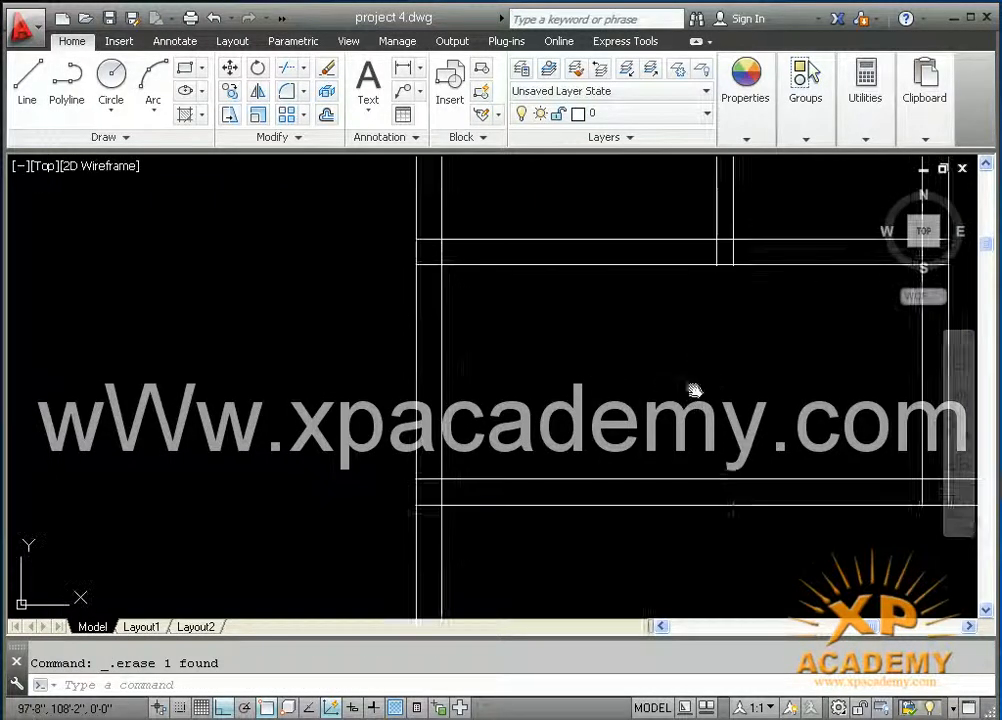
# - Draw a vertical line over the dress wall's bedroom-side line, from the bath wall's lower line to the lower wall's upper line
pyautogui.press('Escape')
pyautogui.write('l')
pyautogui.press('Return')
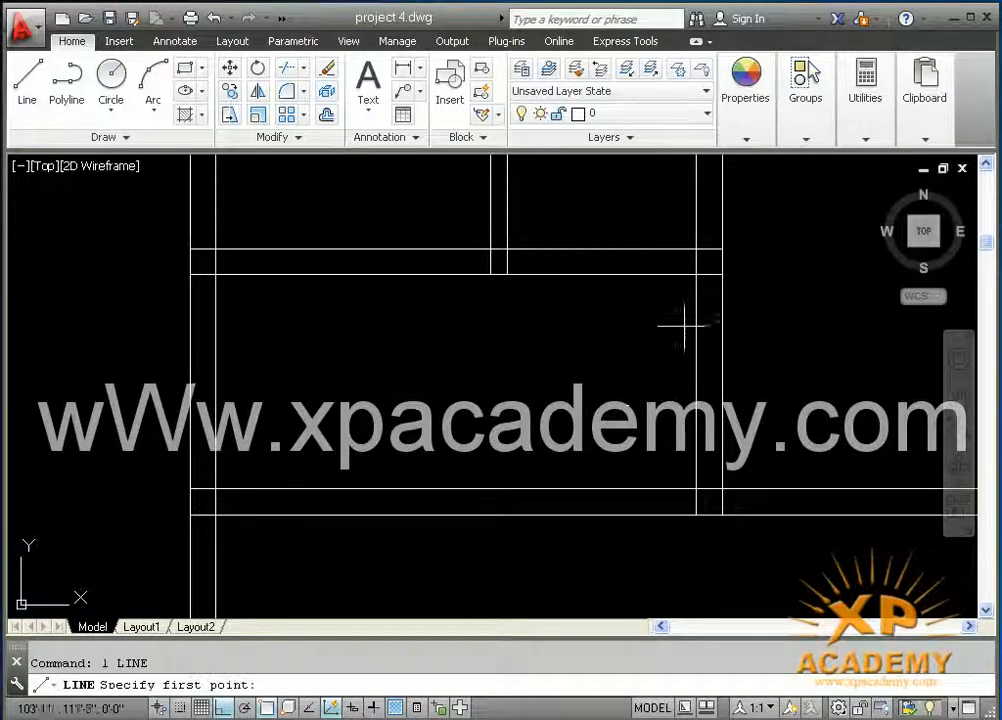
pyautogui.click(722, 273)
pyautogui.click(721, 489)
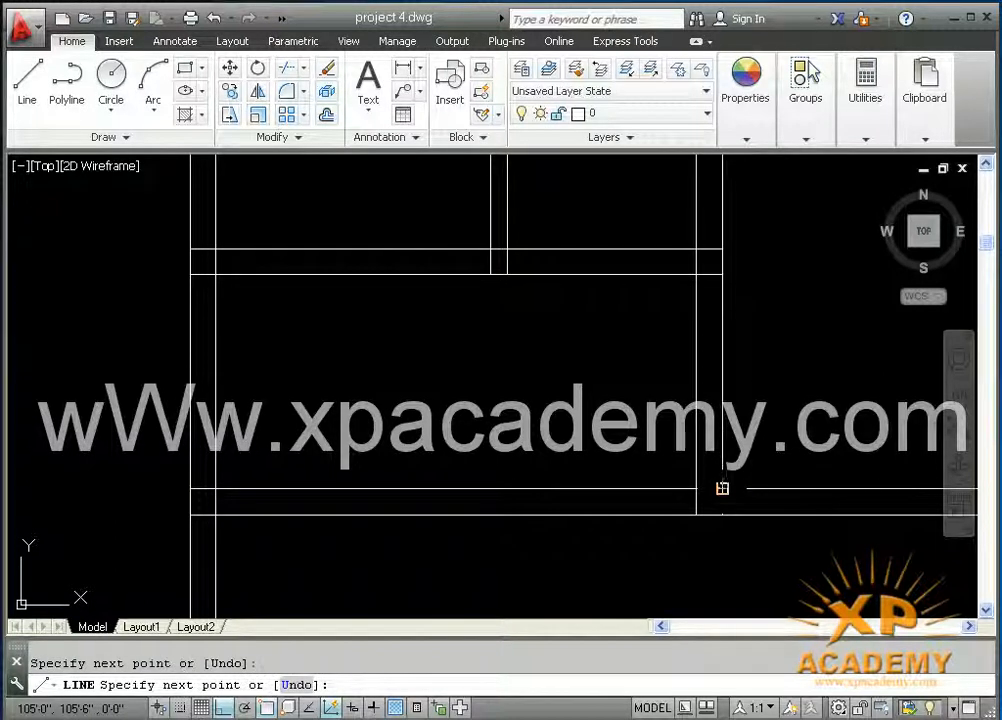
pyautogui.press('Return')
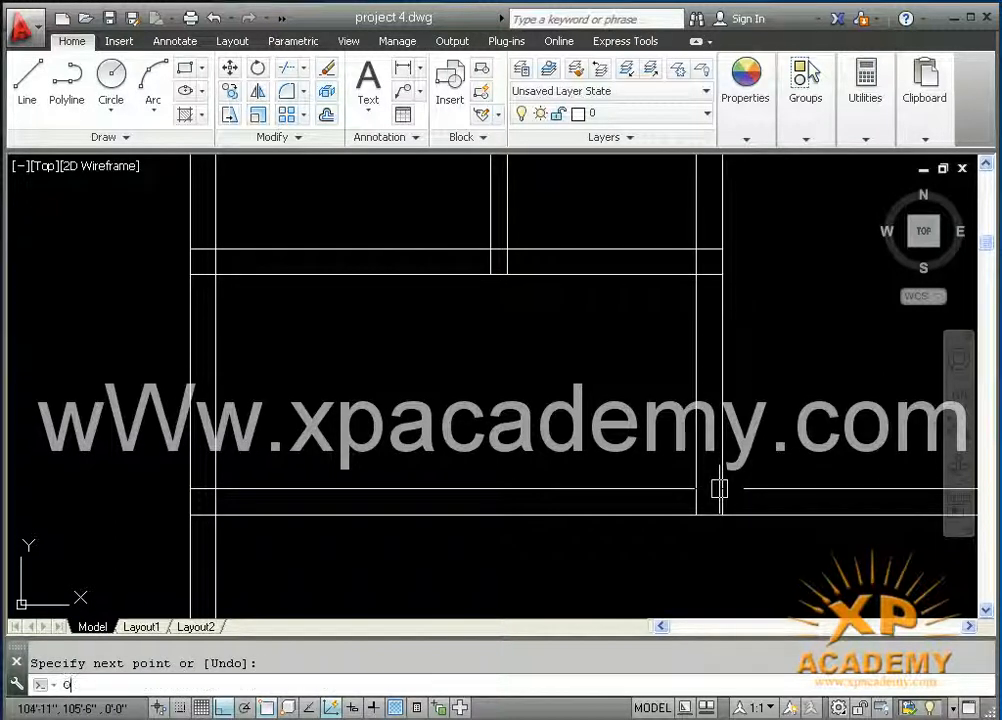
# - Offset the new vertical line 18" to the left, into the store, for the cupboard's depth
pyautogui.press('Return')
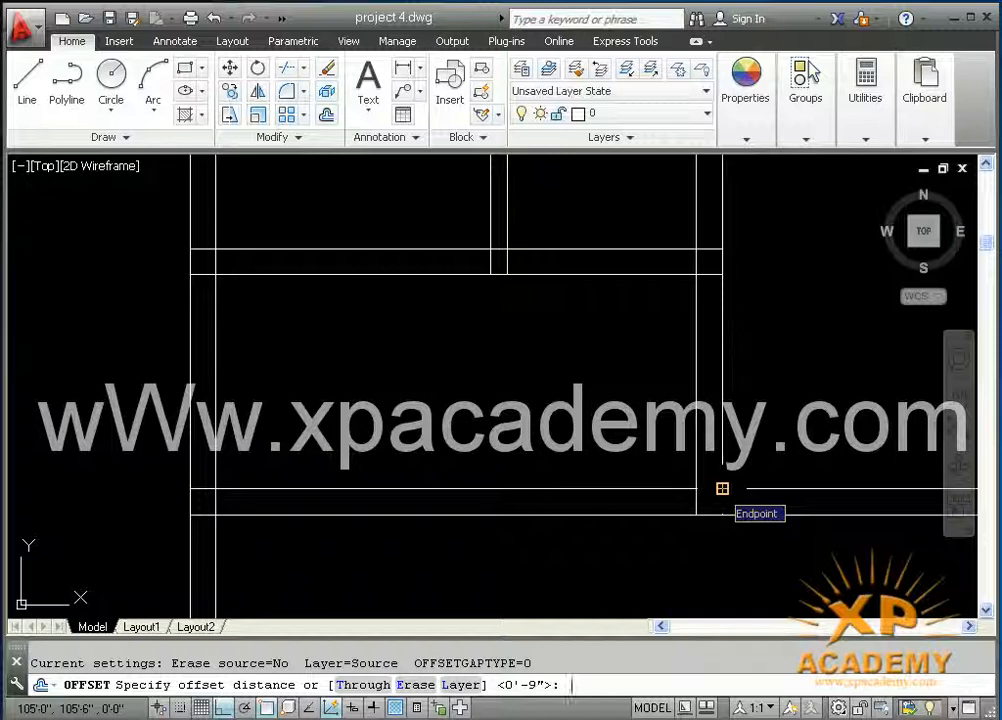
pyautogui.write('18')
pyautogui.press('Return')
pyautogui.click(721, 405)
pyautogui.click(582, 425)
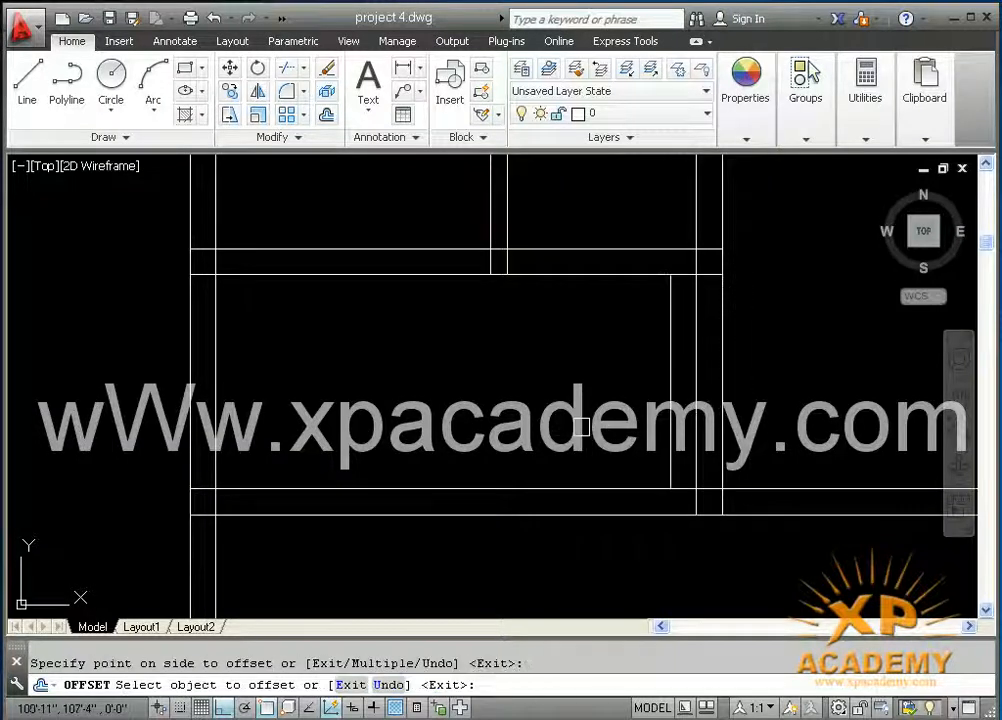
pyautogui.press('Return')
# - Offset the cupboard's back line to the left for the thickness of the partition beside the store
pyautogui.press('Return')
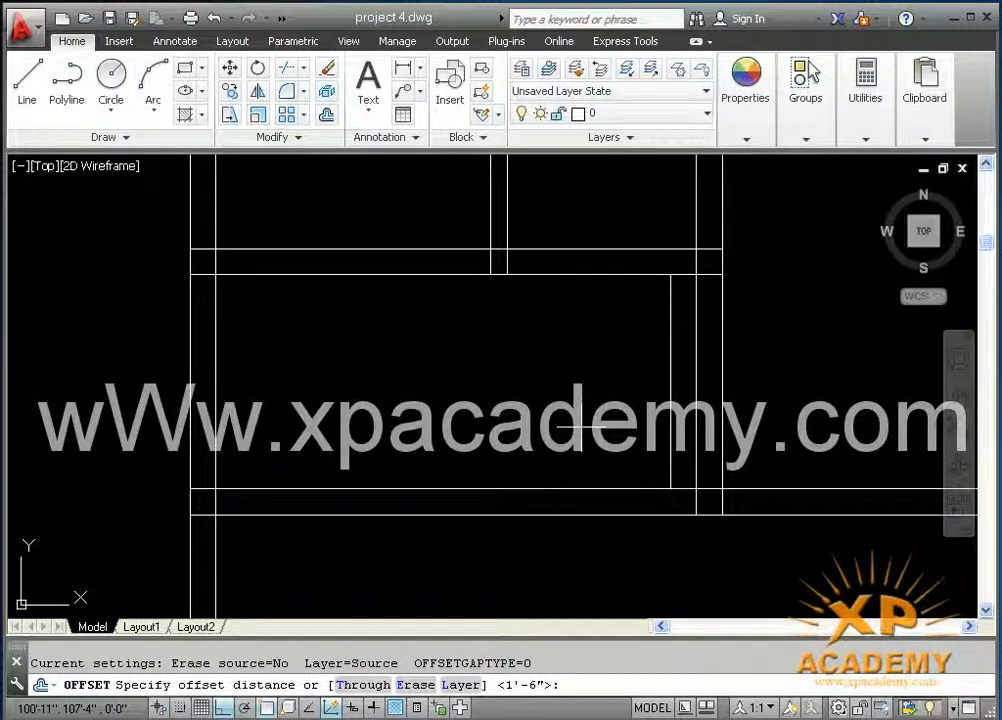
pyautogui.press('Return')
pyautogui.click(670, 369)
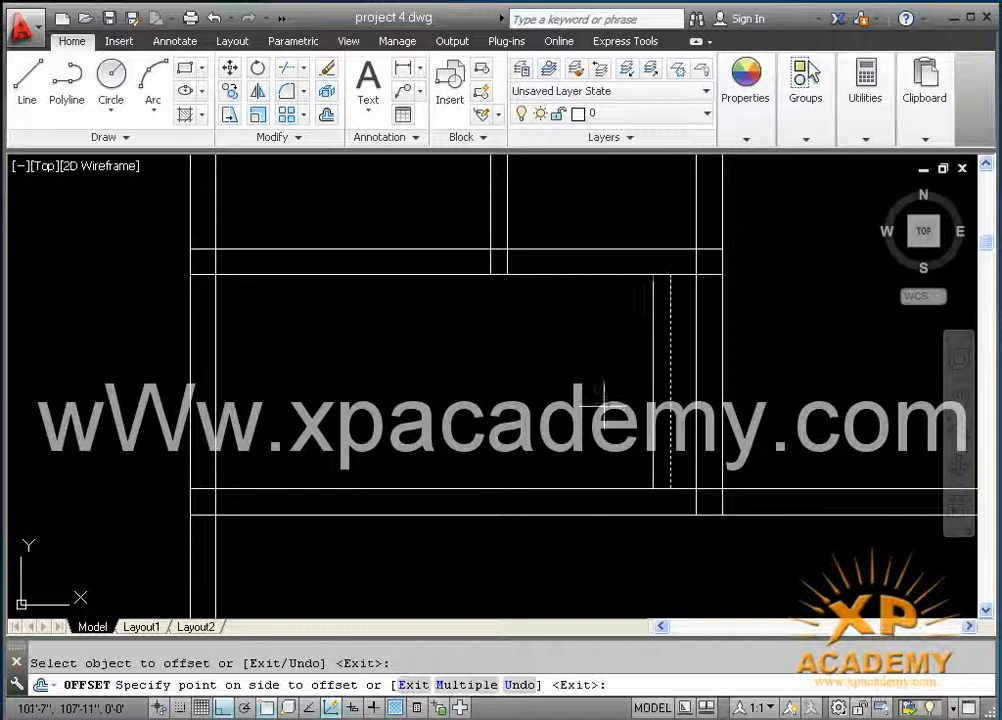
pyautogui.click(604, 405)
pyautogui.press('Escape')
# - Trim the dress wall's dress-side line out of the cupboard recess, and erase its leftover stub inside the lower wall
pyautogui.write('tr')
pyautogui.press('Return')
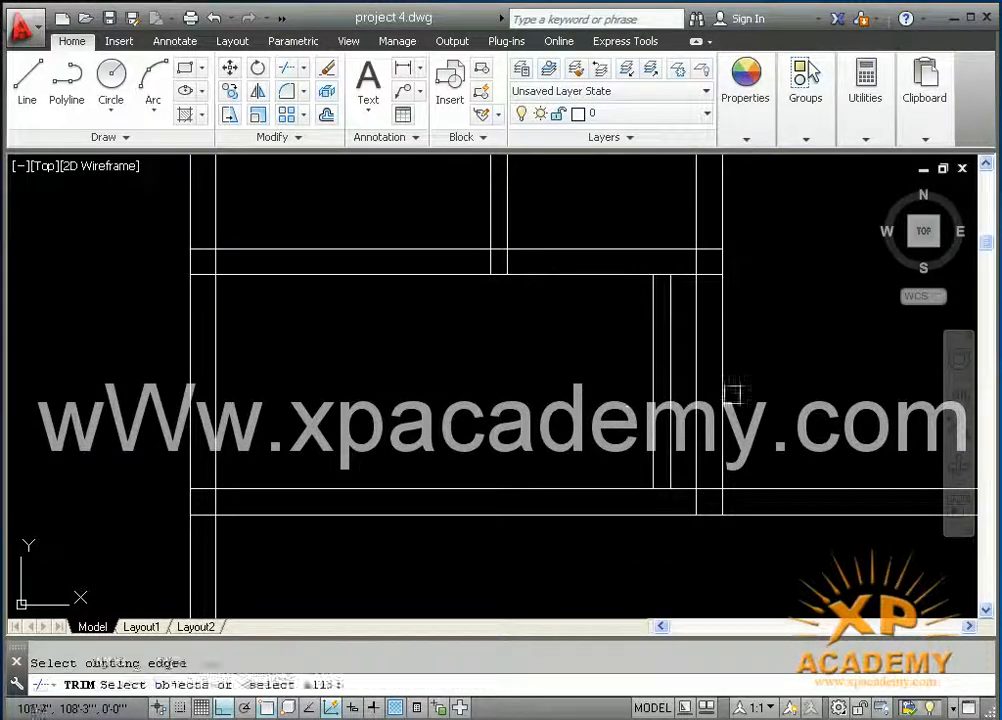
pyautogui.press('Return')
pyautogui.click(702, 395)
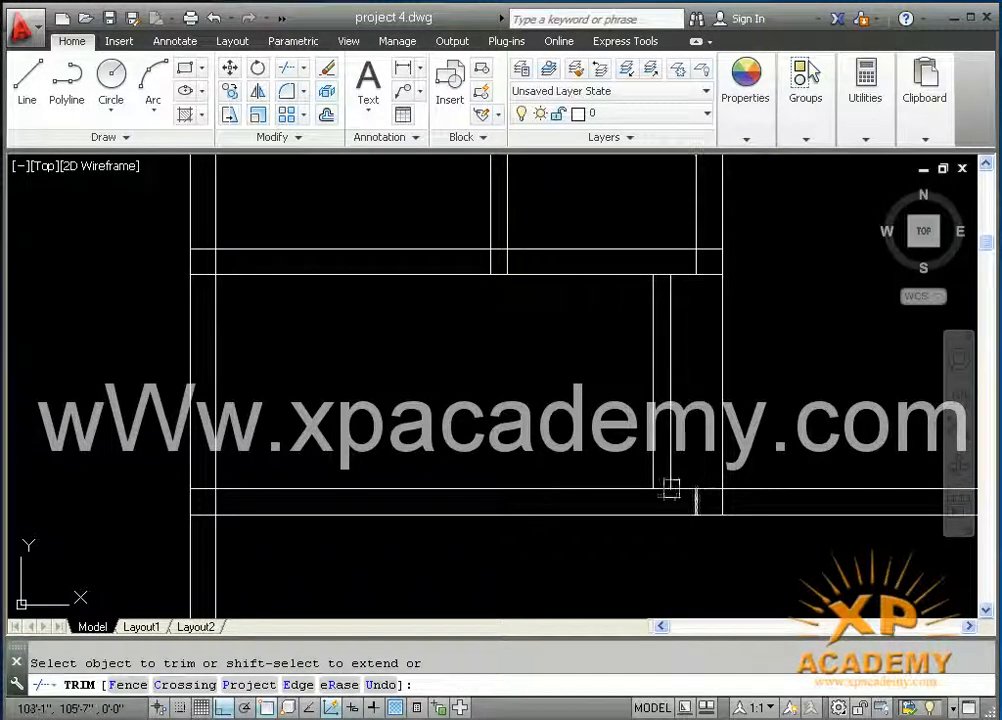
pyautogui.scroll(2, 670, 489)
pyautogui.press('Escape')
pyautogui.click(707, 488)
pyautogui.click(745, 532)
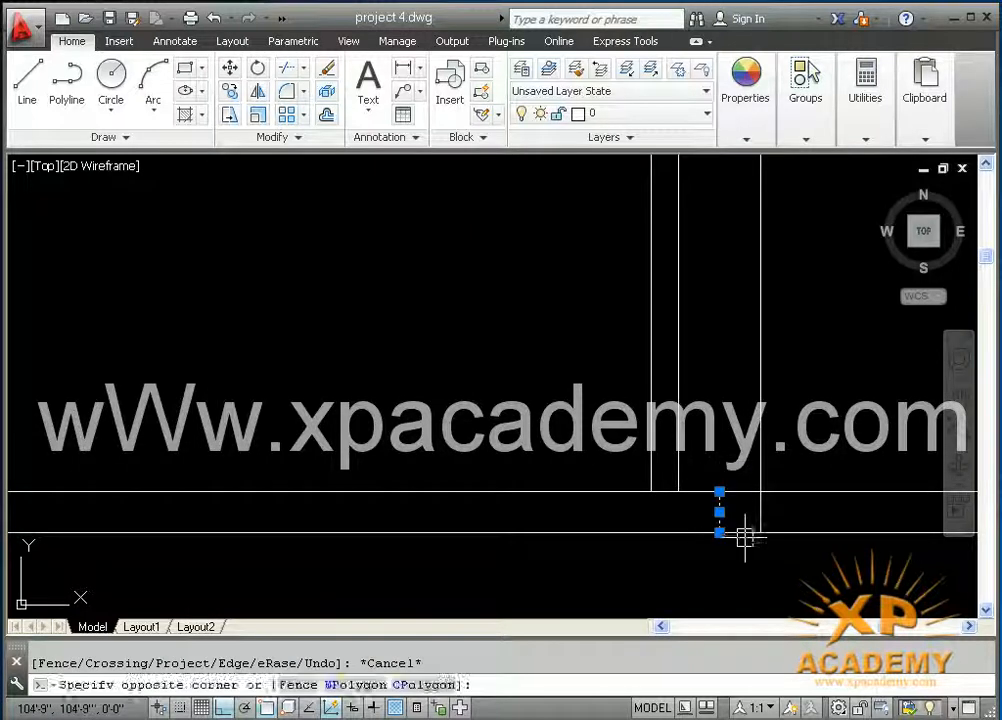
pyautogui.press('Delete')
pyautogui.scroll(-3, 727, 391)
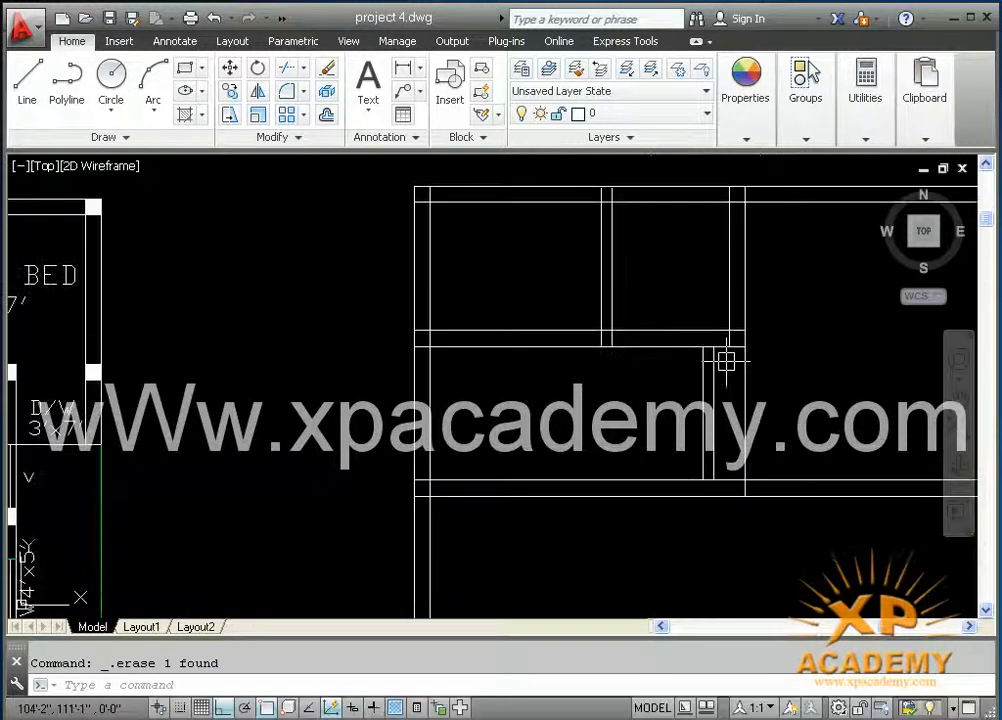
# - Trim the cupboard's bedroom-side line where it runs through the thickness of the lower wall
pyautogui.write('tr')
pyautogui.press('Return')
pyautogui.press('Return')
pyautogui.scroll(2, 740, 552)
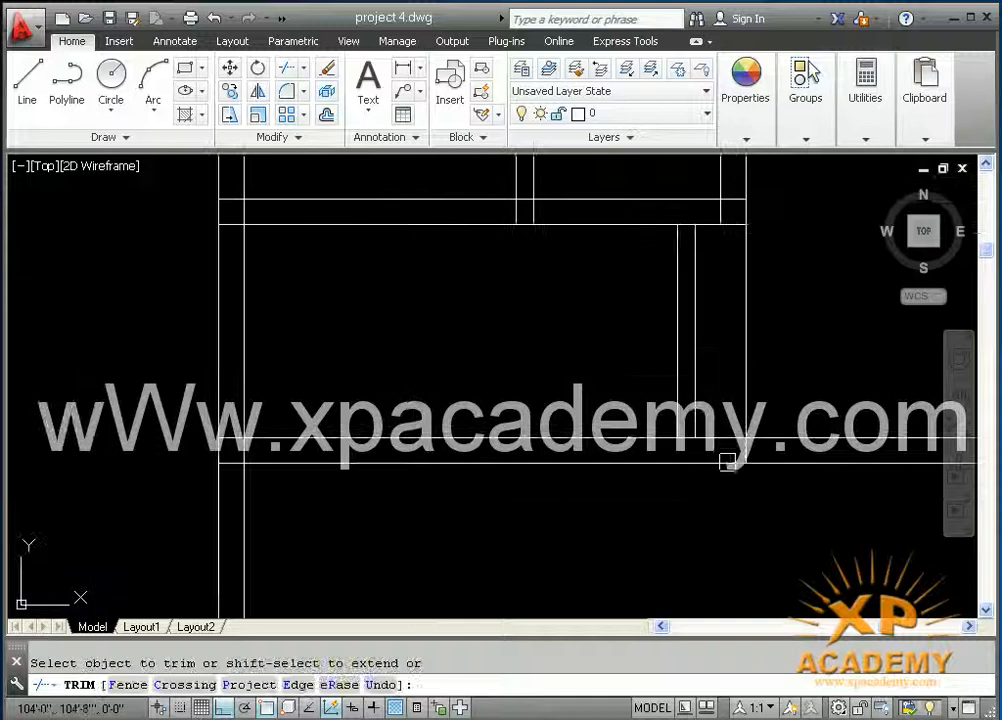
pyautogui.press('Escape')
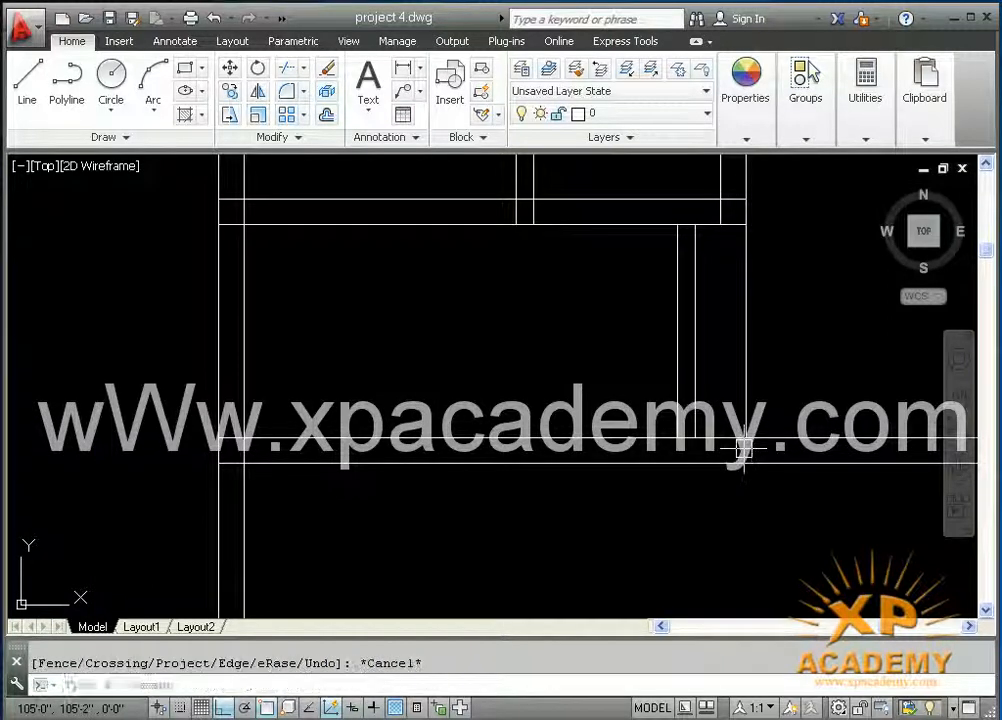
# - Draw two crossing diagonal lines between opposite corners of the cupboard recess beside the store
pyautogui.write('l')
pyautogui.press('Return')
pyautogui.click(703, 434)
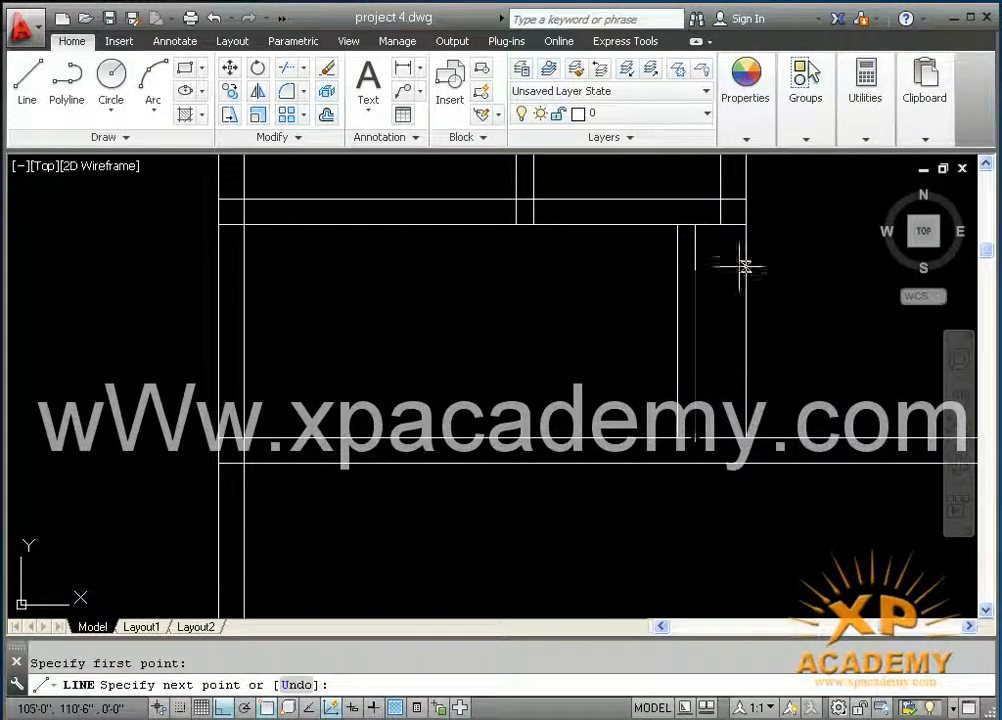
pyautogui.click(745, 228)
pyautogui.press('Return')
pyautogui.press('Return')
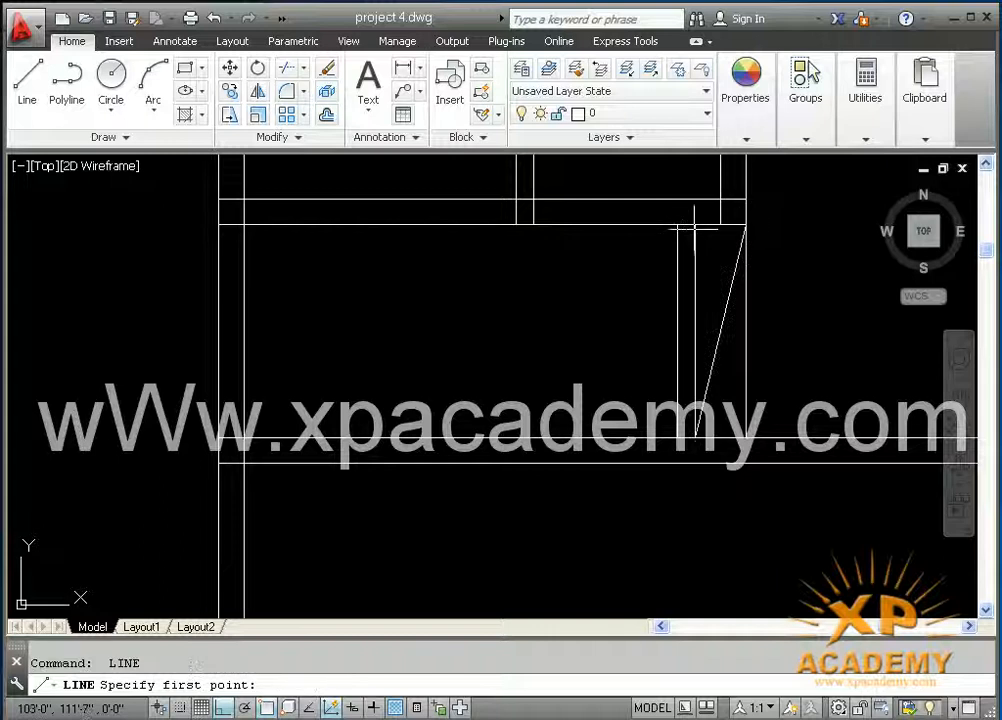
pyautogui.click(695, 226)
pyautogui.click(745, 434)
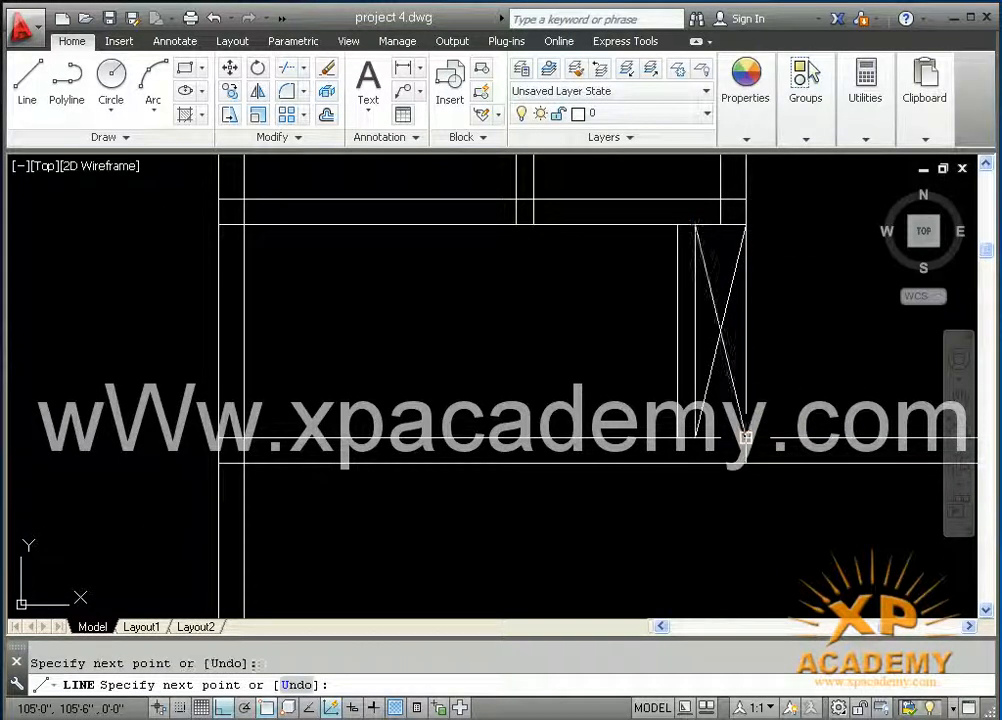
pyautogui.press('Return')
# - Erase the cupboard diagonal running from the lower-left to the upper-right corner to match the reference plan, and save the drawing
pyautogui.scroll(-2, 641, 451)
pyautogui.scroll(-2, 595, 453)
pyautogui.moveTo(595, 454); pyautogui.dragTo(904, 454, button='middle')
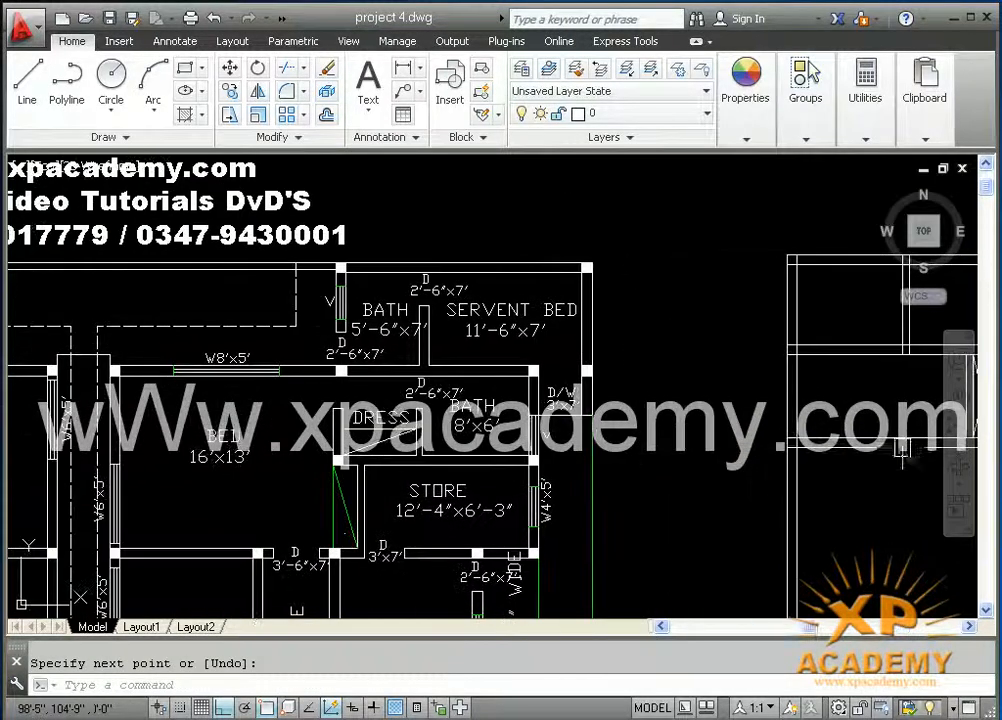
pyautogui.scroll(-2, 670, 452)
pyautogui.moveTo(626, 453); pyautogui.dragTo(556, 432, button='middle')
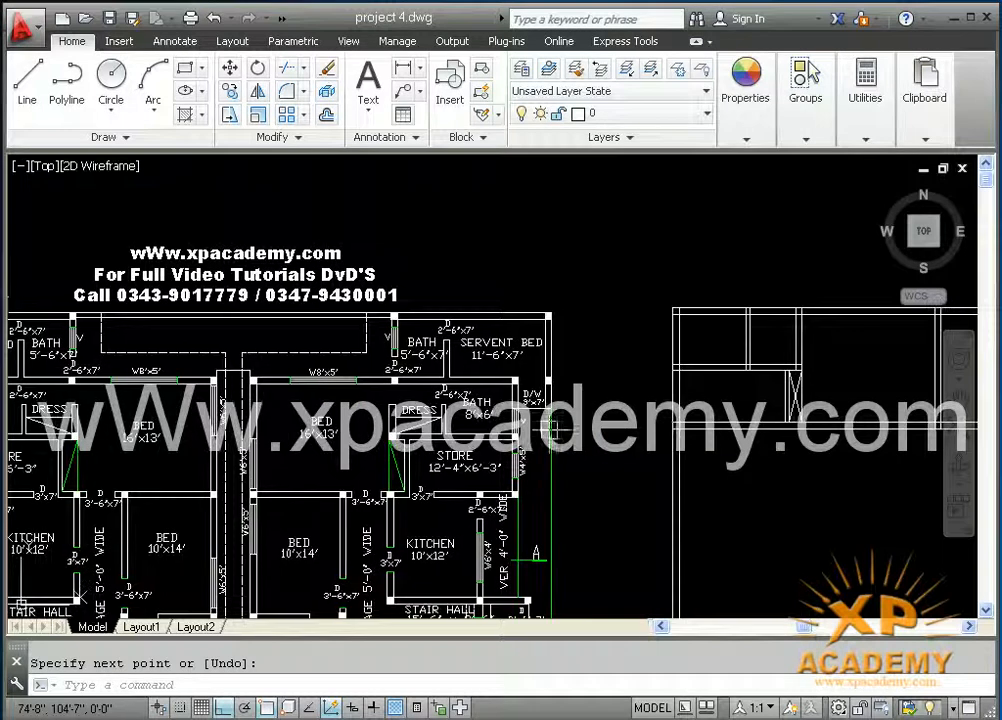
pyautogui.scroll(5, 765, 378)
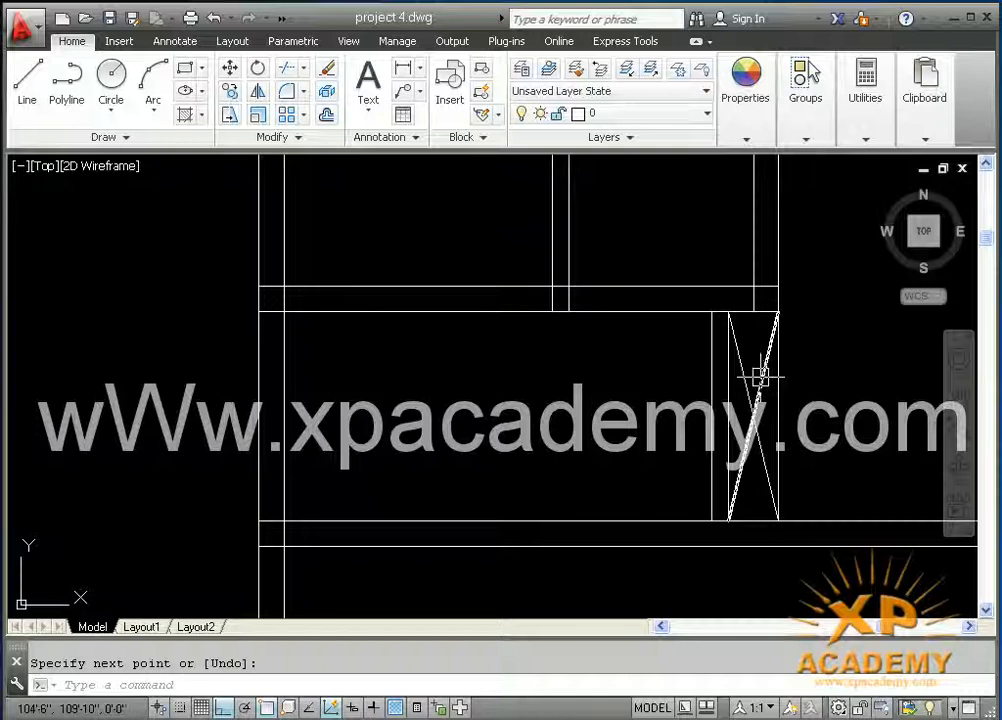
pyautogui.press('Escape')
pyautogui.click(760, 377)
pyautogui.press('Delete')
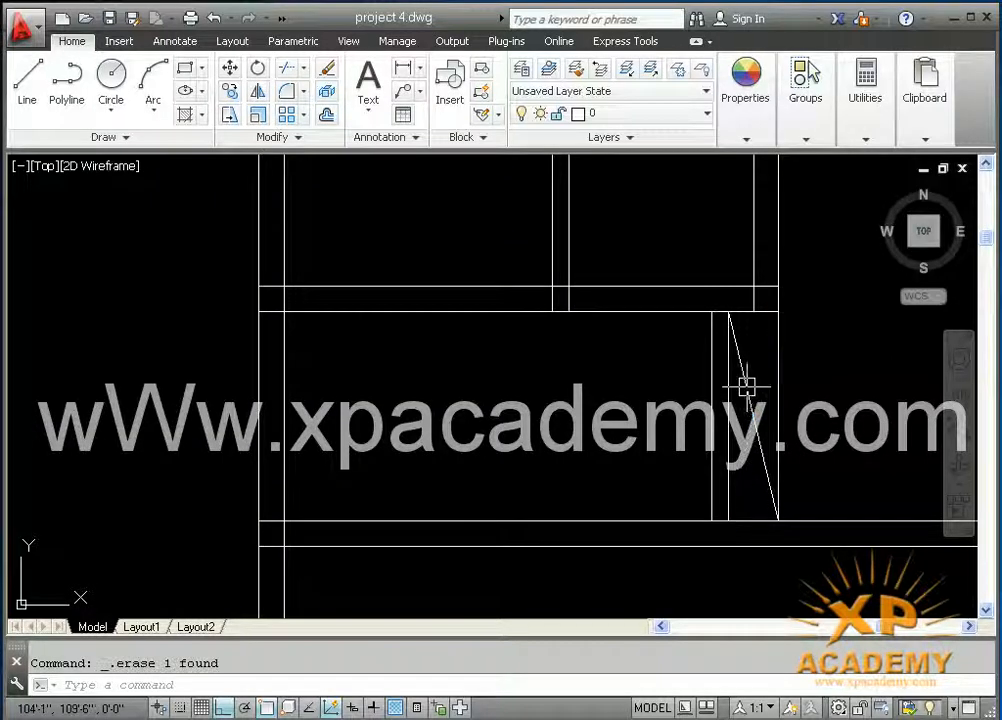
pyautogui.hotkey('ctrl', 's')
# - Trim the lower wall's two lines where they run past the large bedroom's right wall, and save the drawing
pyautogui.scroll(-6, 581, 361)
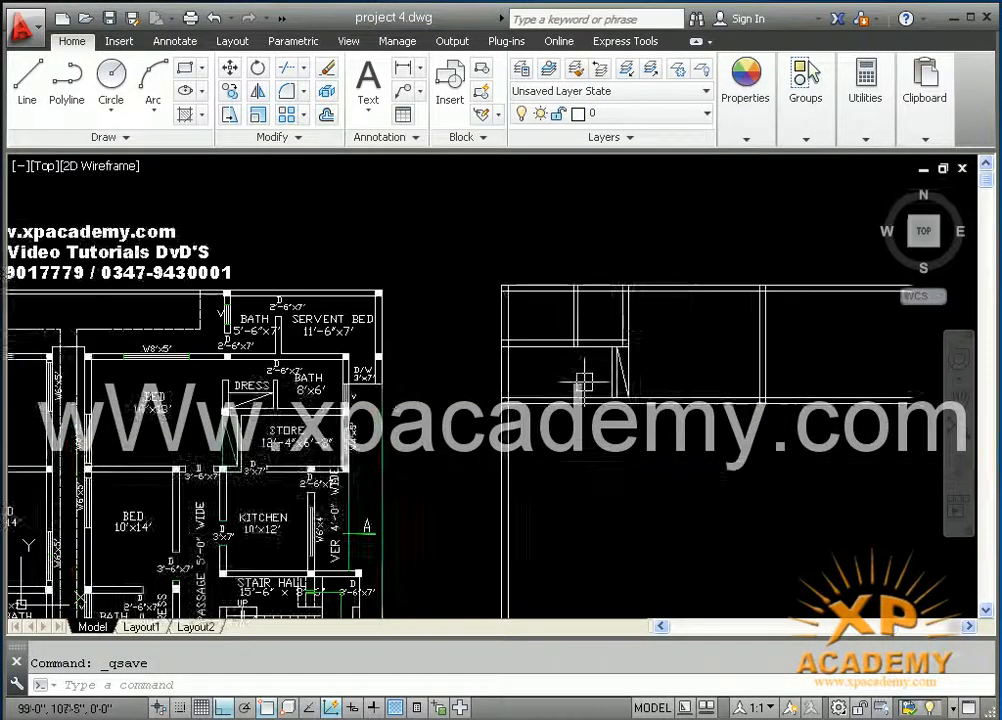
pyautogui.moveTo(556, 396)
pyautogui.mouseDown(button='middle')
pyautogui.moveTo(860, 390)
pyautogui.moveTo(872, 378)
pyautogui.moveTo(722, 363)
pyautogui.moveTo(831, 324)
pyautogui.mouseUp(button='middle')
pyautogui.moveTo(265, 433); pyautogui.dragTo(115, 415, button='middle')
pyautogui.moveTo(612, 367); pyautogui.dragTo(557, 418, button='middle')
pyautogui.moveTo(694, 372)
pyautogui.mouseDown(button='middle')
pyautogui.moveTo(474, 443)
pyautogui.moveTo(480, 429)
pyautogui.moveTo(610, 437)
pyautogui.mouseUp(button='middle')
pyautogui.write('tr')
pyautogui.press('Return')
pyautogui.press('Return')
pyautogui.scroll(-4, 504, 441)
pyautogui.scroll(2, 581, 434)
pyautogui.click(790, 377)
pyautogui.click(758, 418)
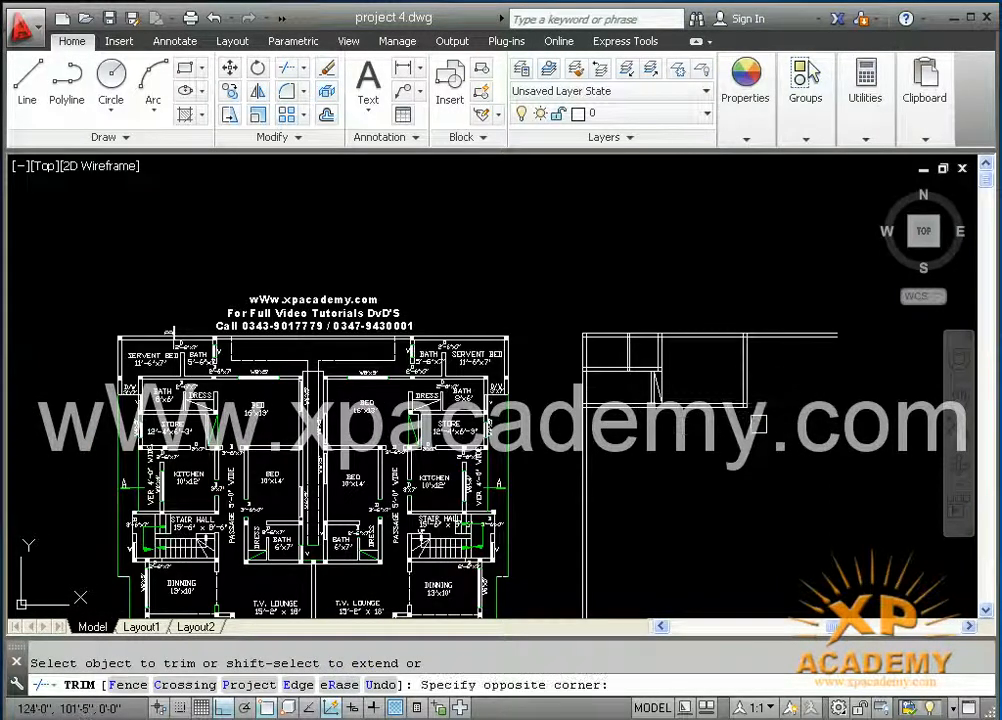
pyautogui.hotkey('ctrl', 's')
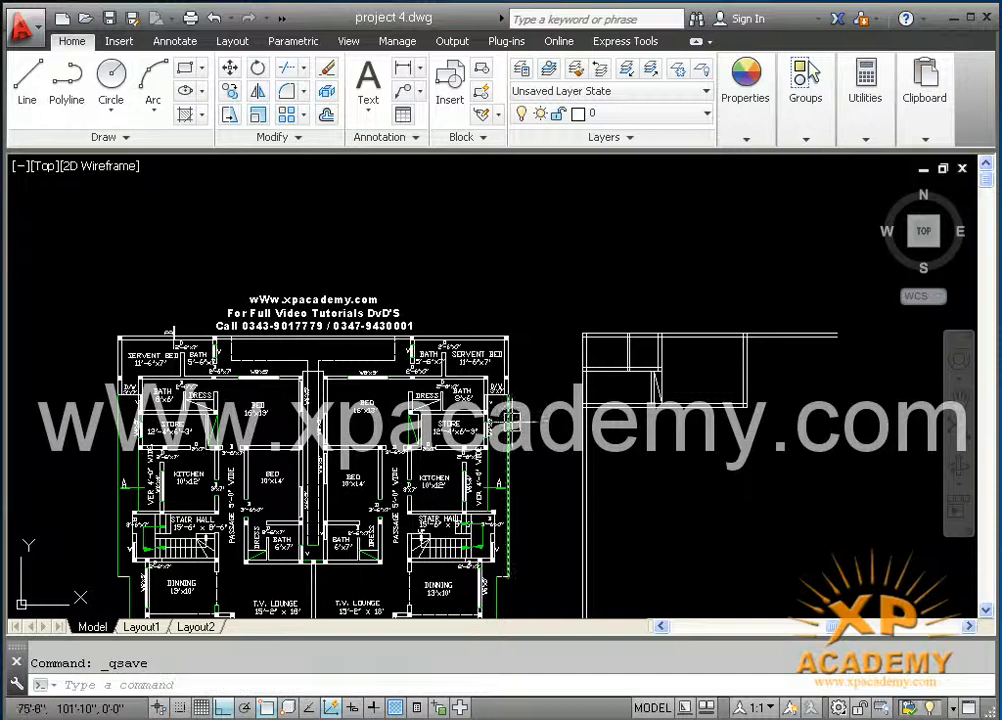
# - Examine the sizes and arrangement of the bedroom, passage, kitchen and bath below the store and large bedroom in the reference plan
pyautogui.scroll(5, 590, 412)
pyautogui.moveTo(590, 412); pyautogui.dragTo(783, 394, button='middle')
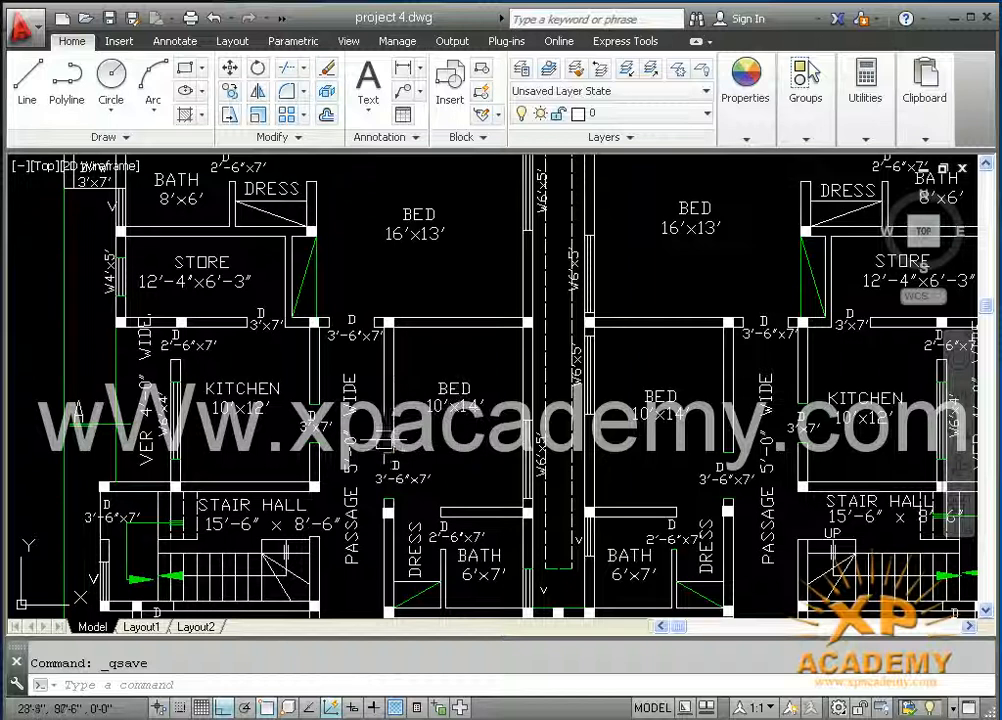
pyautogui.moveTo(417, 474); pyautogui.dragTo(405, 403, button='middle')
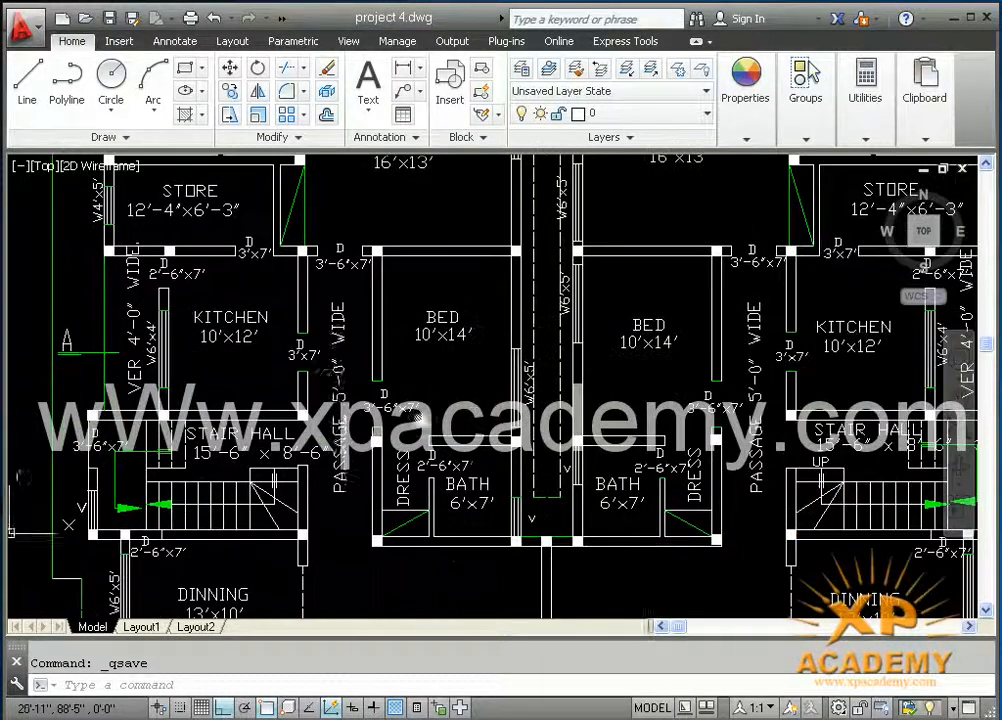
pyautogui.scroll(-5, 459, 475)
pyautogui.moveTo(515, 480); pyautogui.dragTo(170, 489, button='middle')
pyautogui.scroll(5, 508, 362)
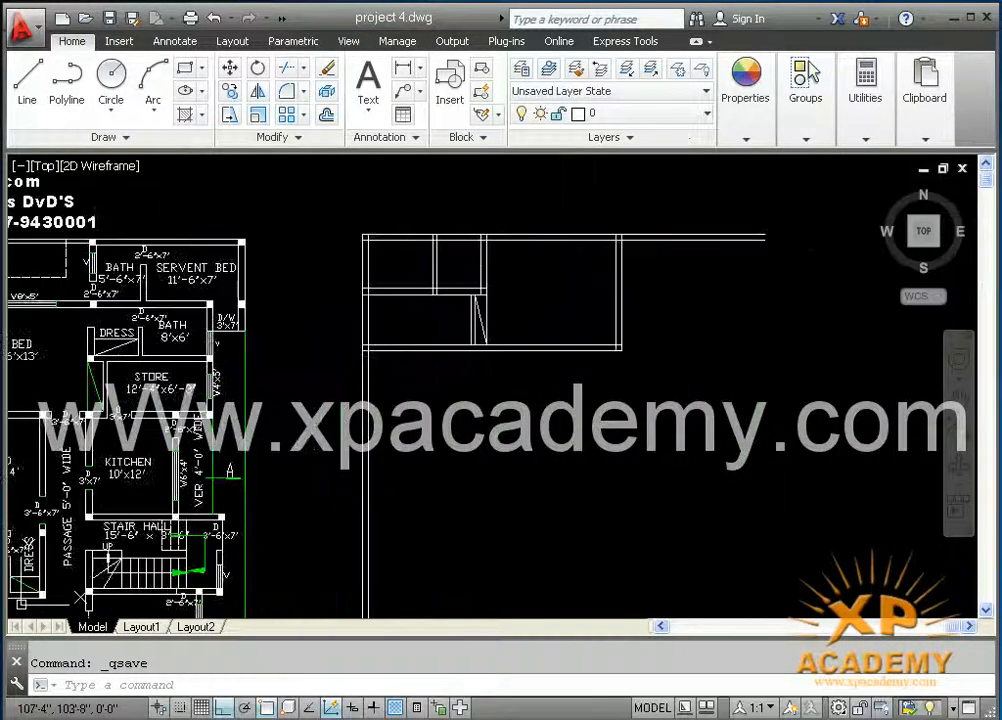
pyautogui.moveTo(602, 373)
pyautogui.mouseDown(button='middle')
pyautogui.moveTo(700, 398)
pyautogui.moveTo(816, 378)
pyautogui.mouseUp(button='middle')
pyautogui.moveTo(257, 454)
pyautogui.mouseDown(button='middle')
pyautogui.moveTo(425, 385)
pyautogui.moveTo(218, 404)
pyautogui.mouseUp(button='middle')
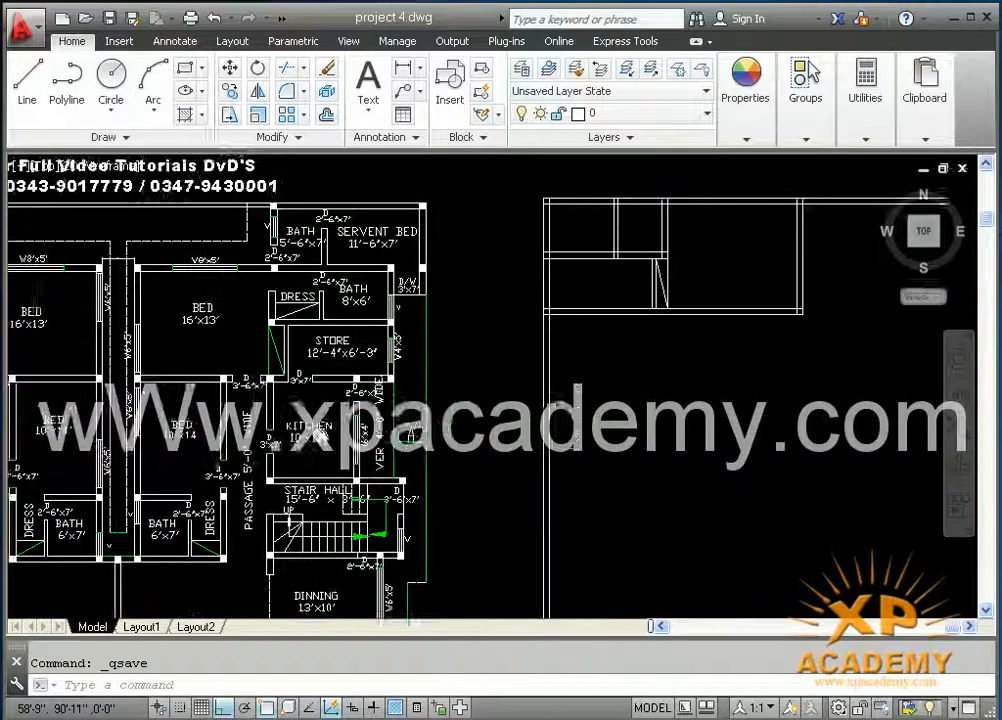
pyautogui.moveTo(36, 404); pyautogui.dragTo(407, 358, button='middle')
pyautogui.scroll(2, 298, 392)
pyautogui.moveTo(304, 280); pyautogui.dragTo(339, 340, button='middle')
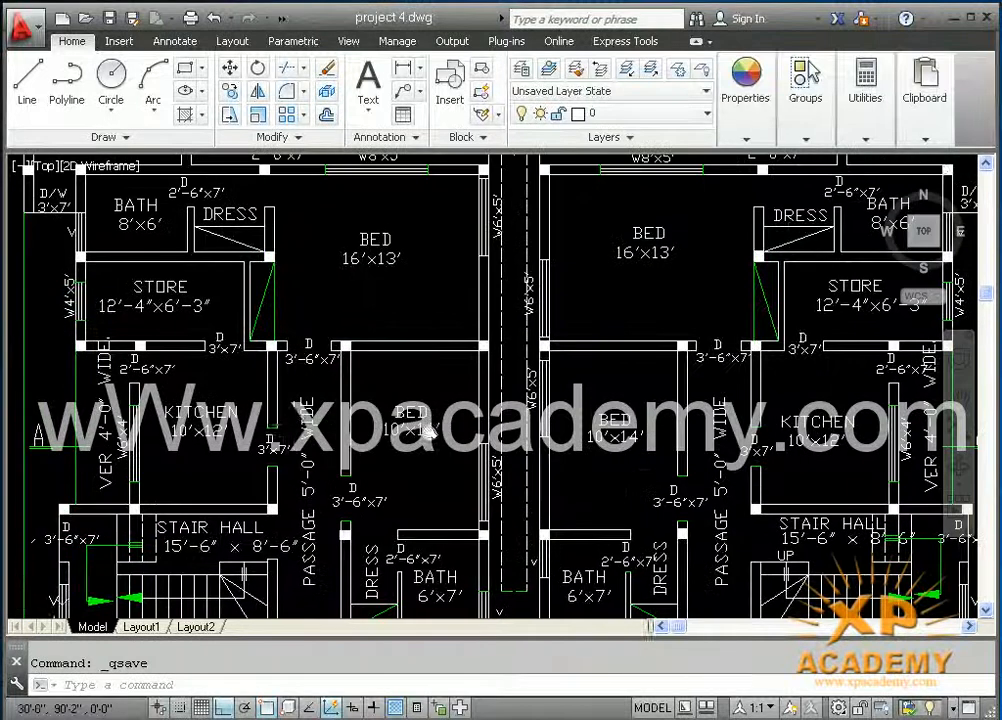
pyautogui.scroll(-4, 362, 439)
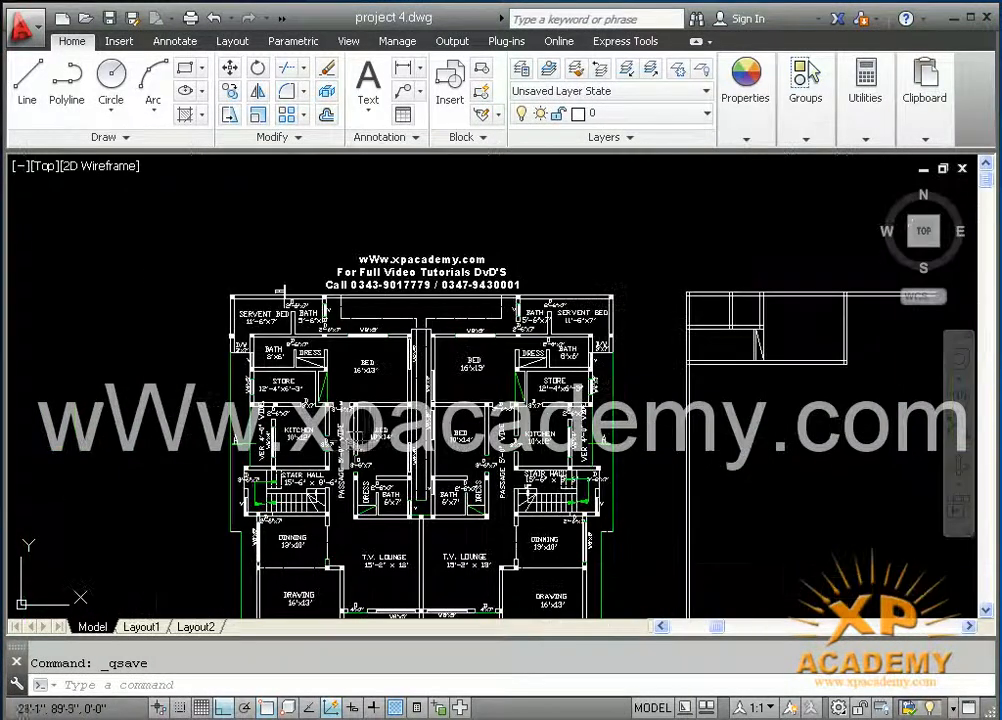
pyautogui.moveTo(364, 464); pyautogui.dragTo(323, 455, button='middle')
pyautogui.scroll(4, 323, 455)
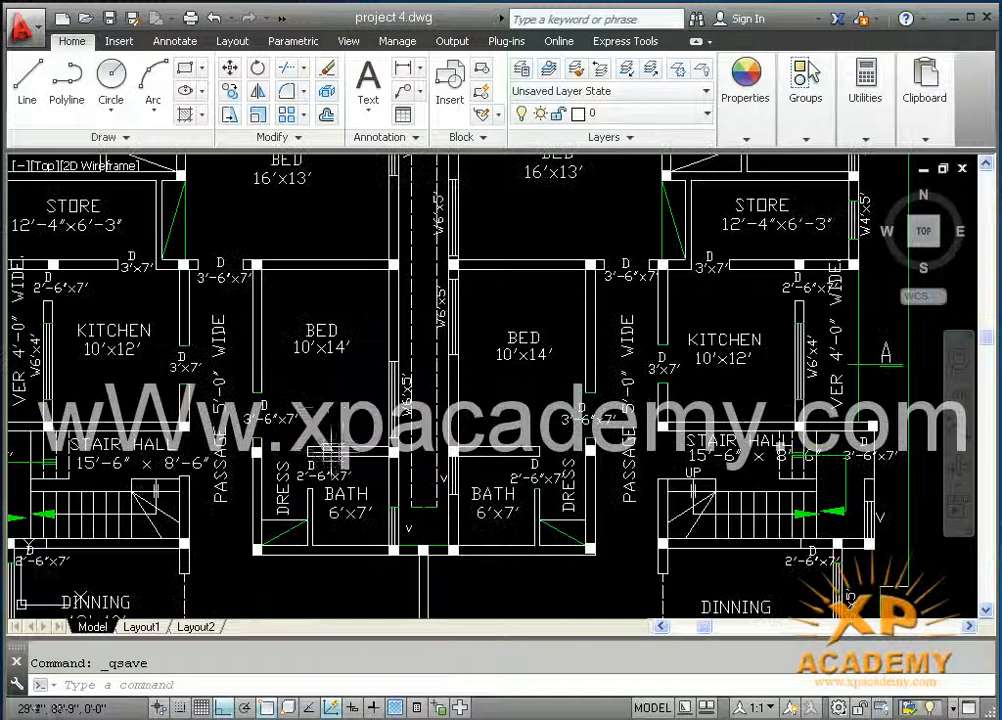
pyautogui.scroll(-2, 460, 427)
pyautogui.moveTo(462, 429); pyautogui.dragTo(215, 460, button='middle')
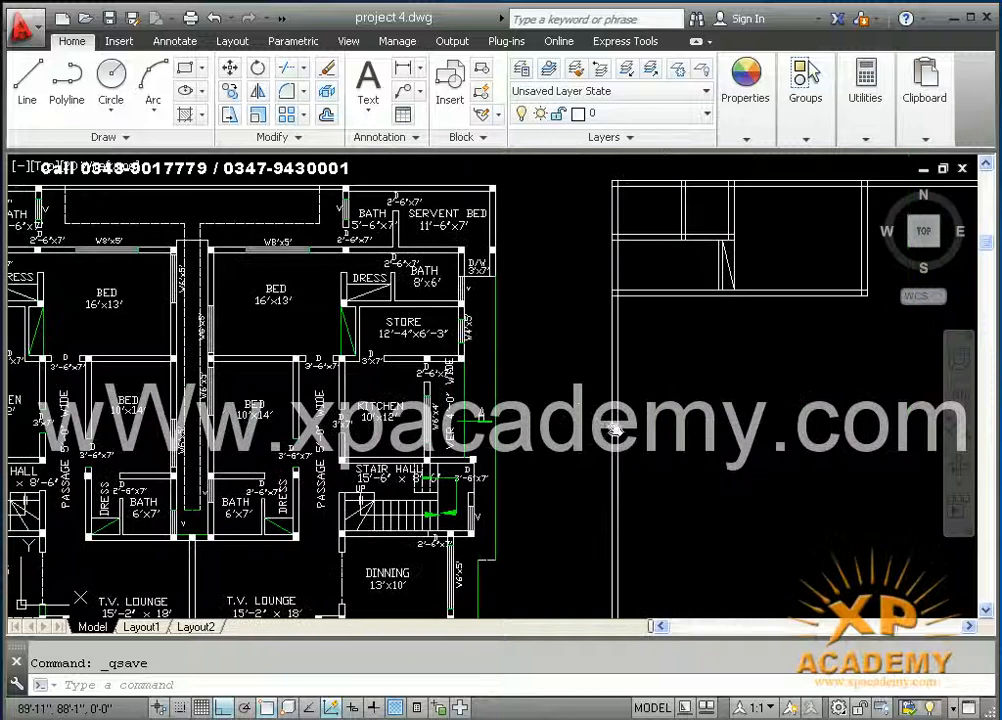
pyautogui.moveTo(617, 427); pyautogui.dragTo(345, 445, button='middle')
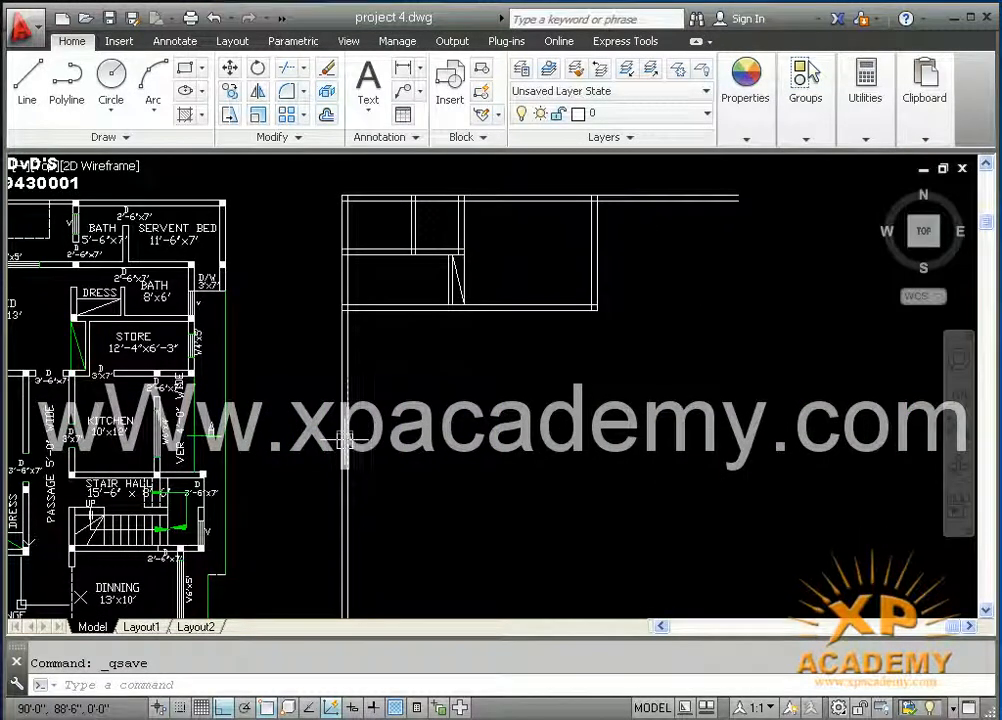
# - Offset the lower line of the wall below the store and large bedroom 14' downward
pyautogui.write('o')
pyautogui.press('Return')
pyautogui.write('1')
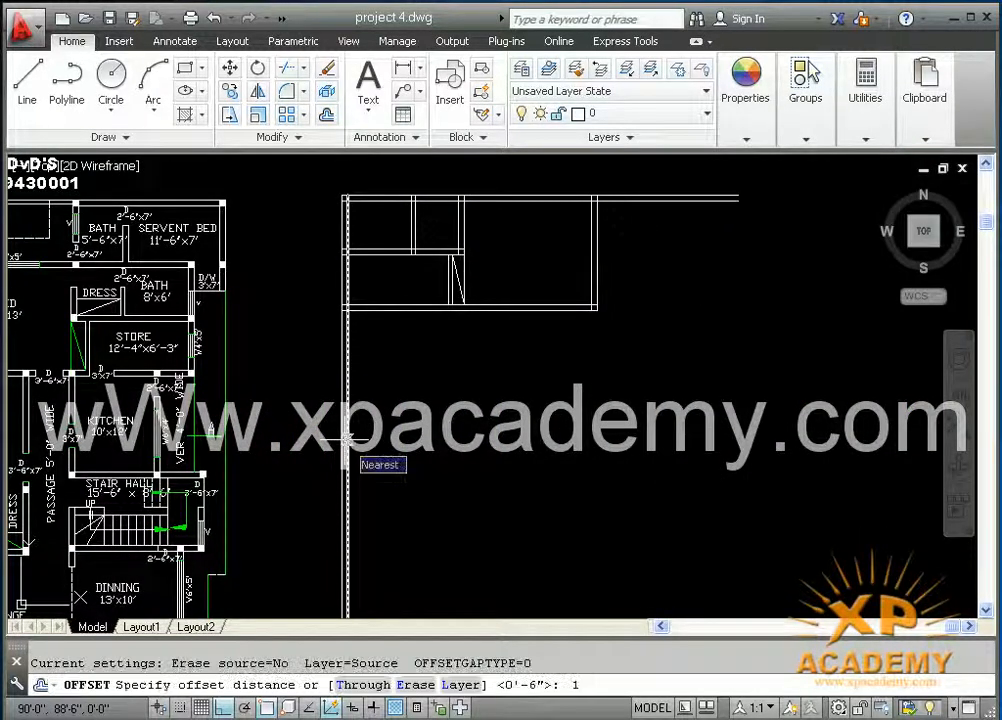
pyautogui.write('4')
pyautogui.press('Return')
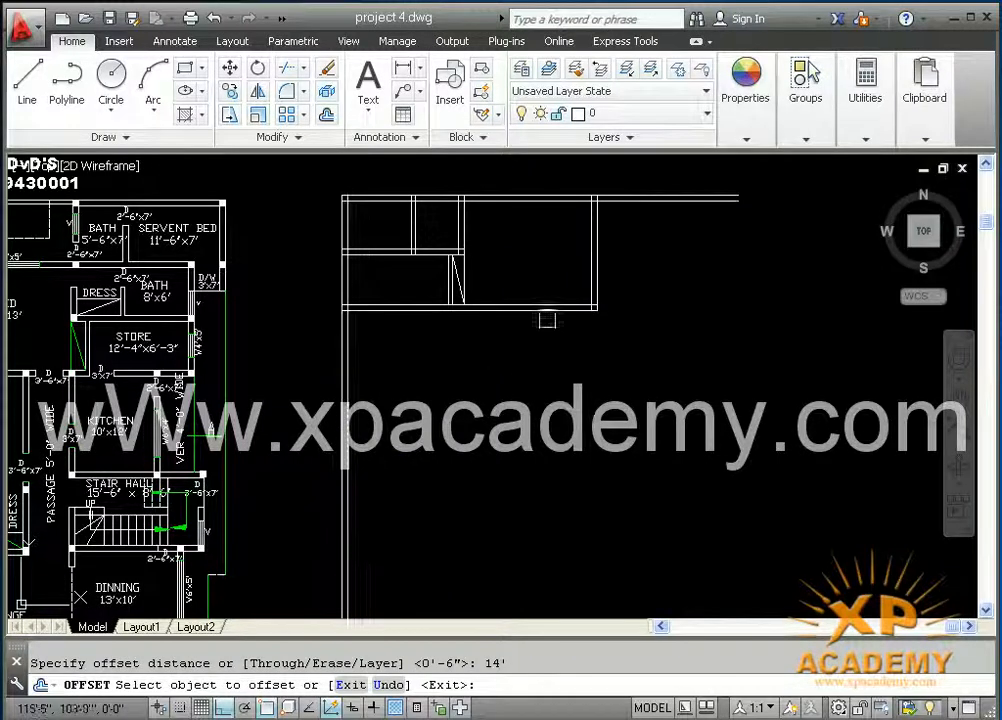
pyautogui.scroll(3, 550, 312)
pyautogui.click(560, 305)
pyautogui.click(564, 476)
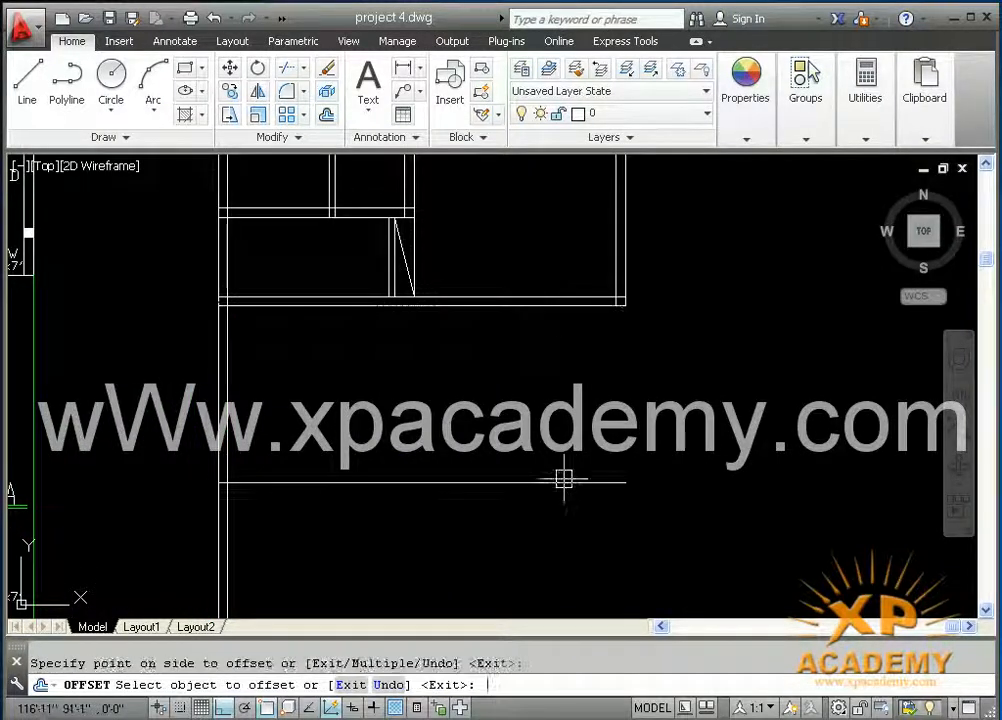
# - Offset the new horizontal line 9" downward for the wall thickness
pyautogui.press('Return')
pyautogui.press('Return')
pyautogui.write('9')
pyautogui.press('Return')
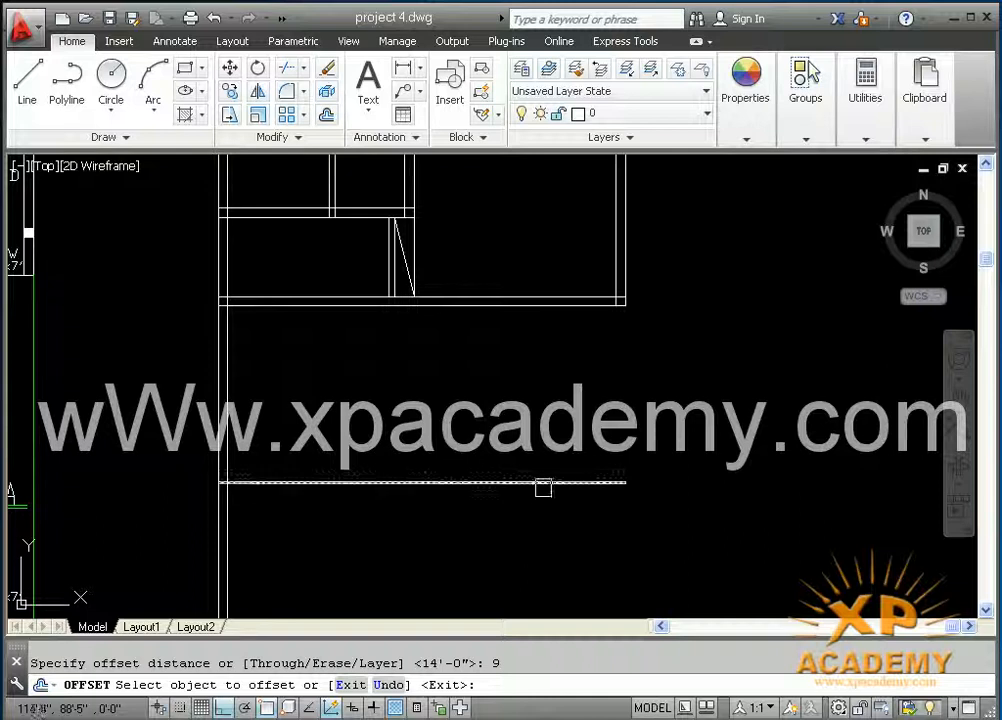
pyautogui.click(541, 484)
pyautogui.click(537, 536)
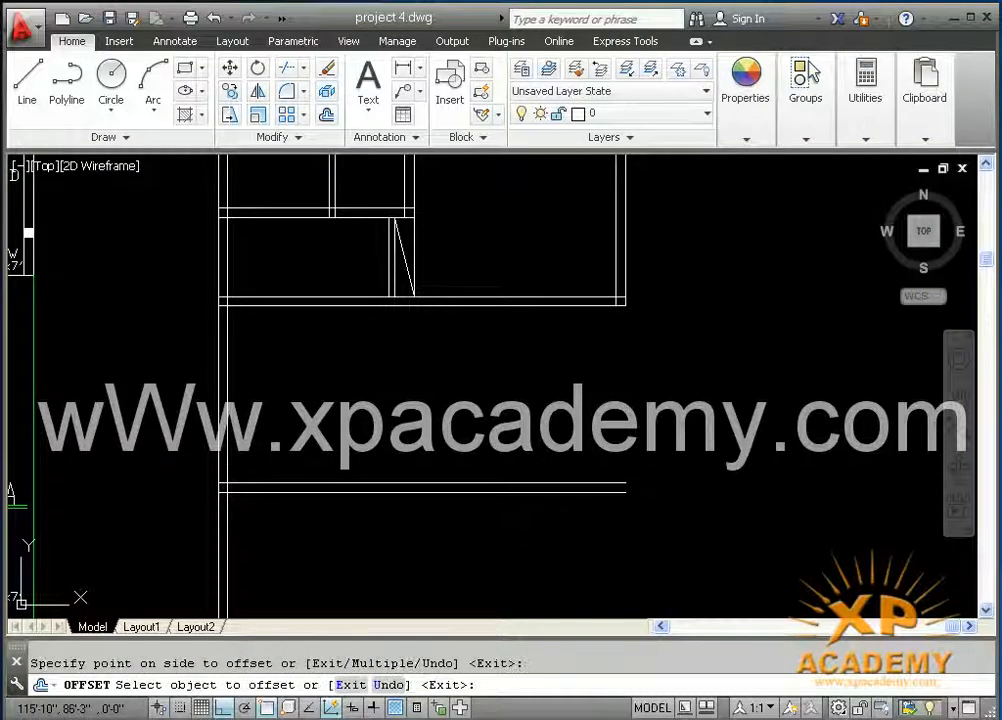
# - Extend the large bedroom's two right wall lines down to the new wall's lower line, and save the drawing
pyautogui.write('ex')
pyautogui.press('Return')
pyautogui.press('Return')
pyautogui.click(670, 298)
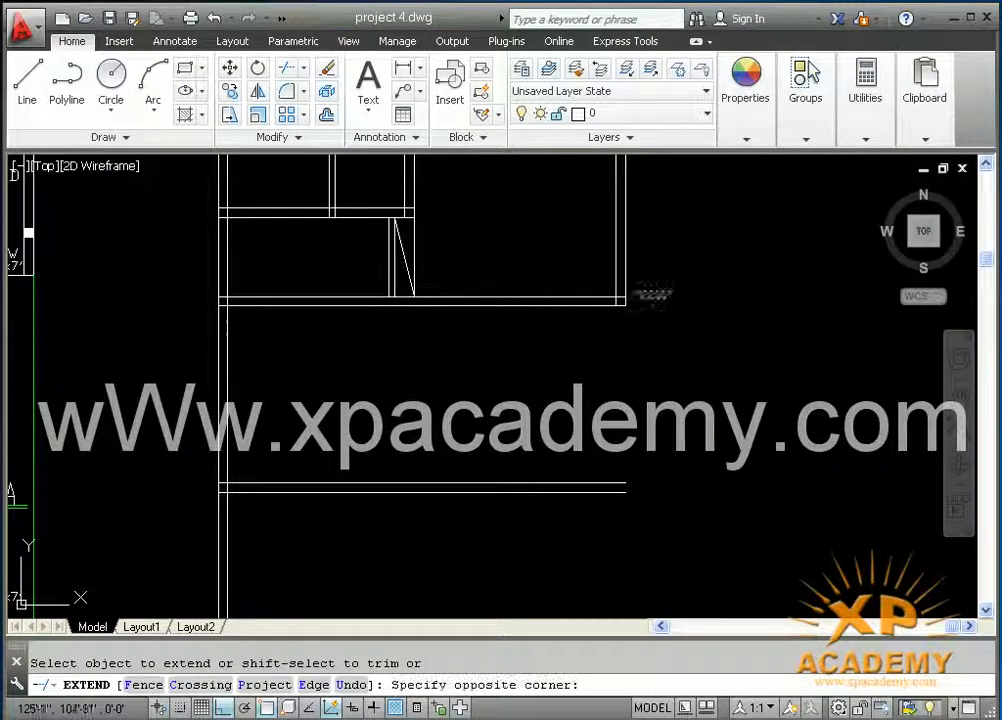
pyautogui.click(596, 278)
pyautogui.click(595, 332)
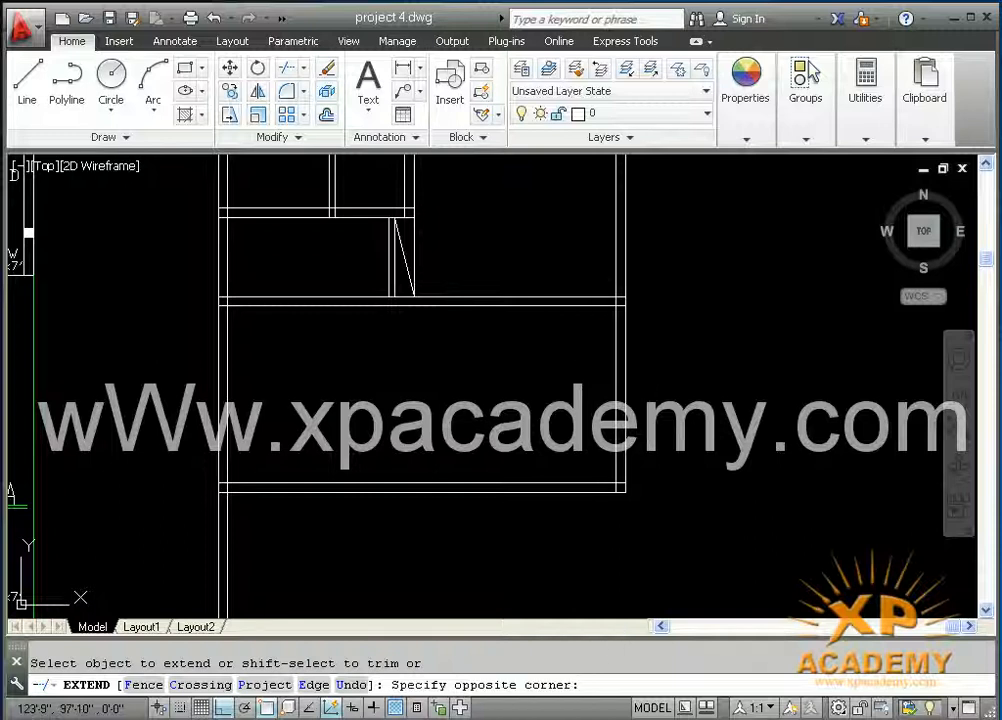
pyautogui.click(652, 393)
pyautogui.press('Return')
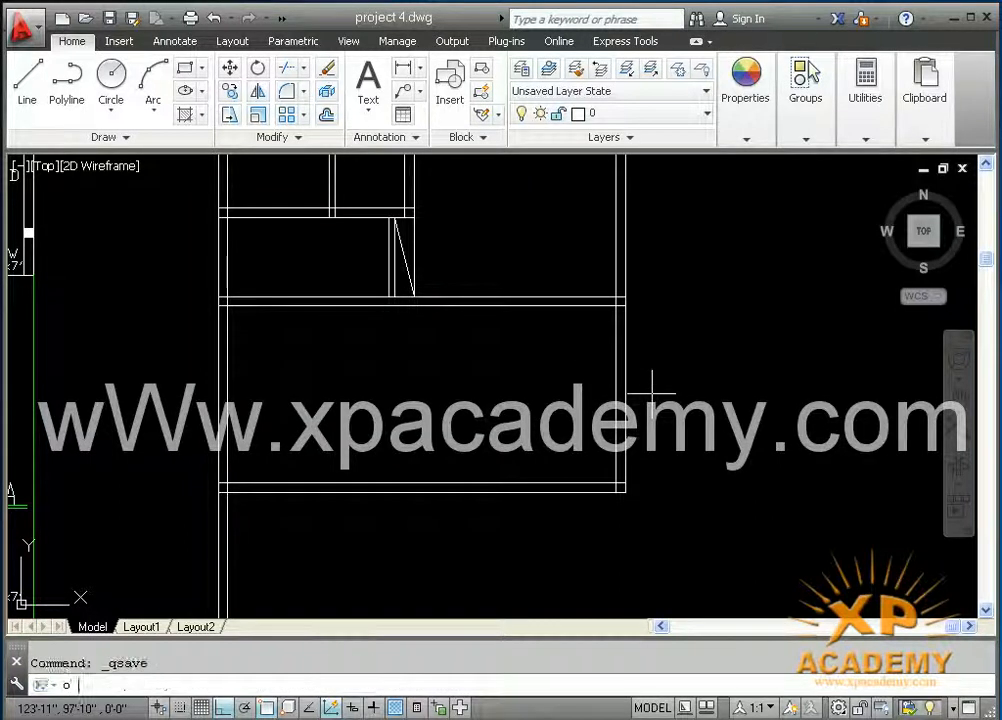
# - Offset the inner line of the large bedroom's right wall 10' to the left for the lower bedroom's width
pyautogui.write('o')
pyautogui.press('Return')
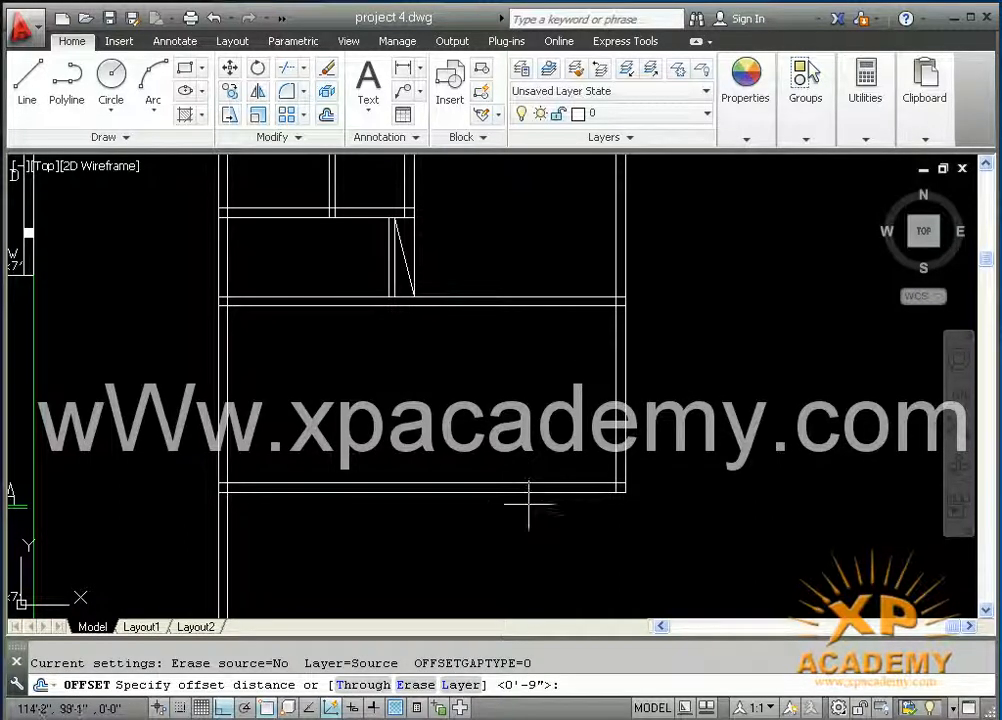
pyautogui.moveTo(526, 508); pyautogui.dragTo(616, 482, button='middle')
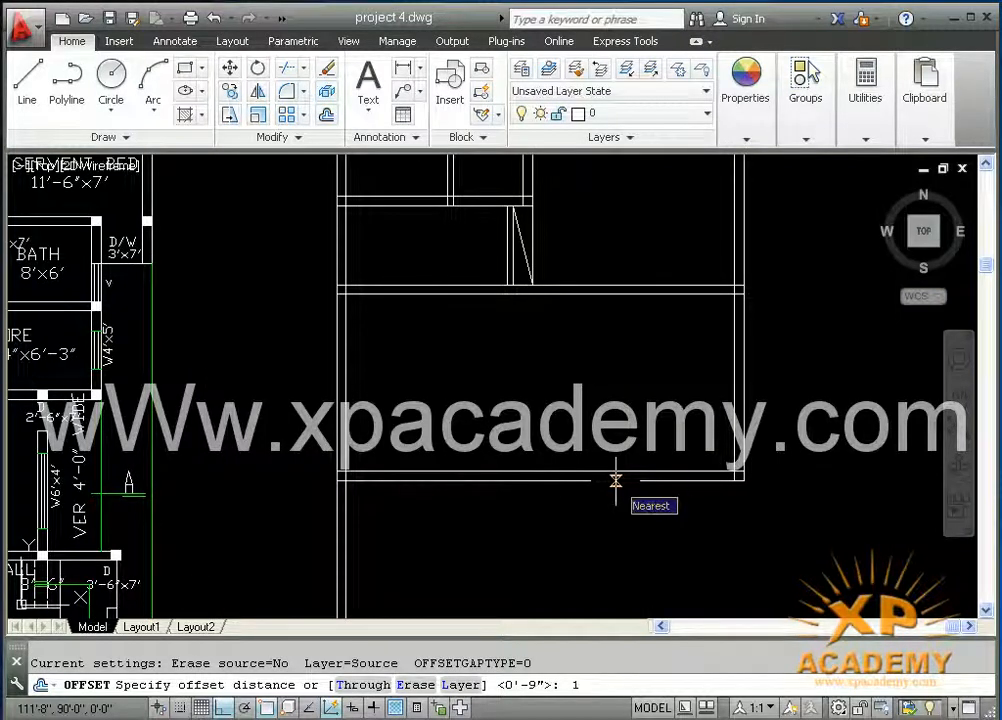
pyautogui.write("10'")
pyautogui.press('Return')
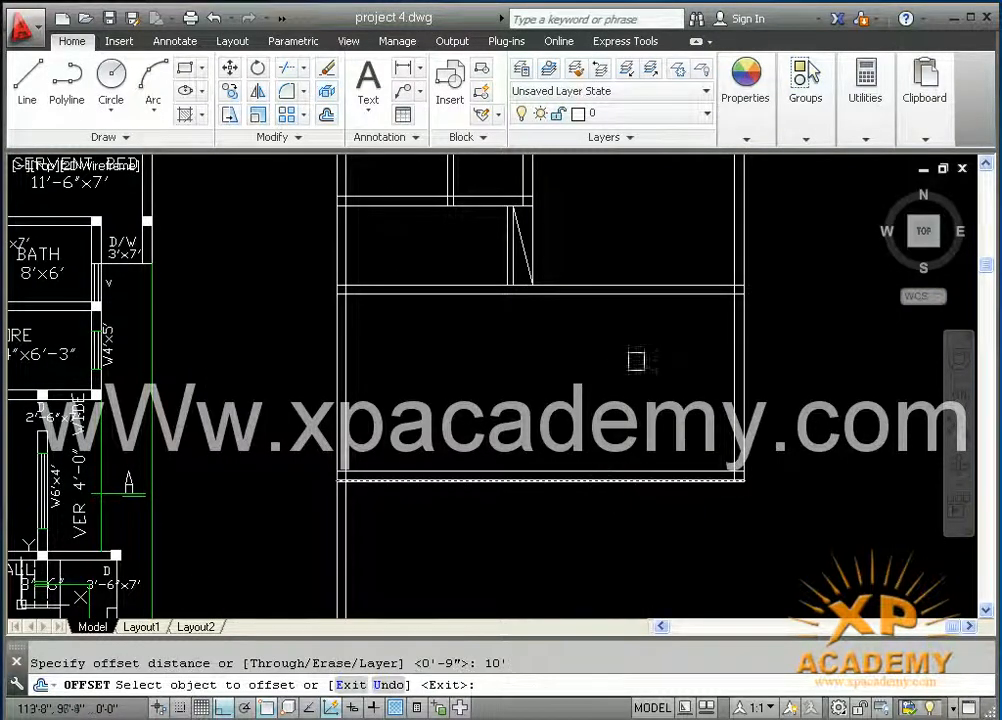
pyautogui.click(741, 370)
pyautogui.click(628, 410)
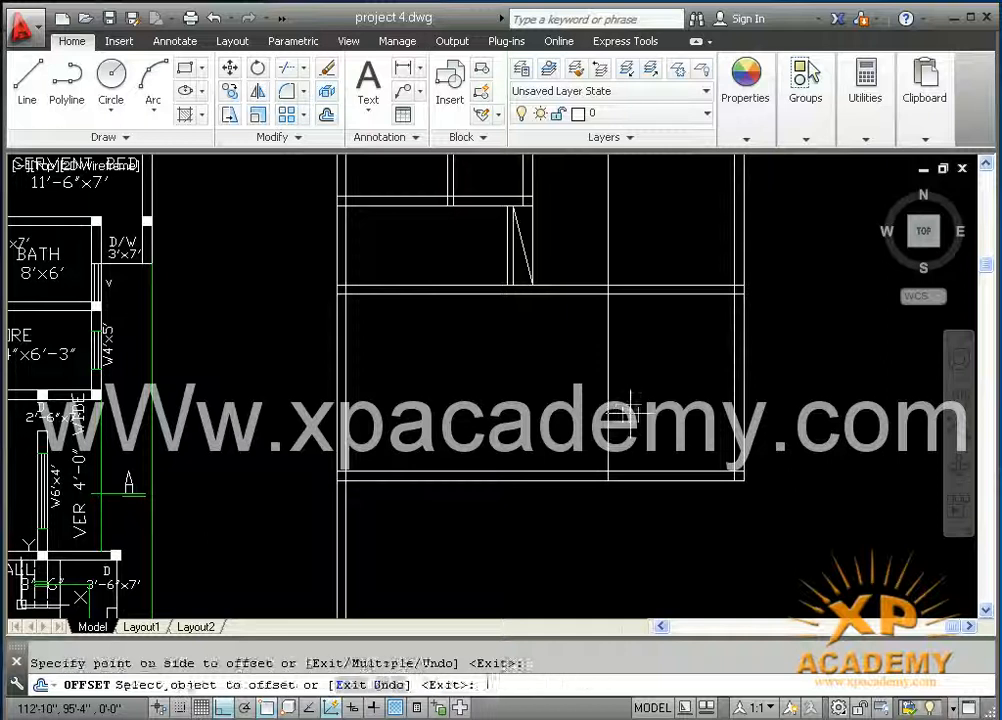
# - Offset the new vertical line 9" to the left for the wall thickness, and save the drawing
pyautogui.press('Return')
pyautogui.press('Return')
pyautogui.write('9')
pyautogui.press('Return')
pyautogui.click(604, 420)
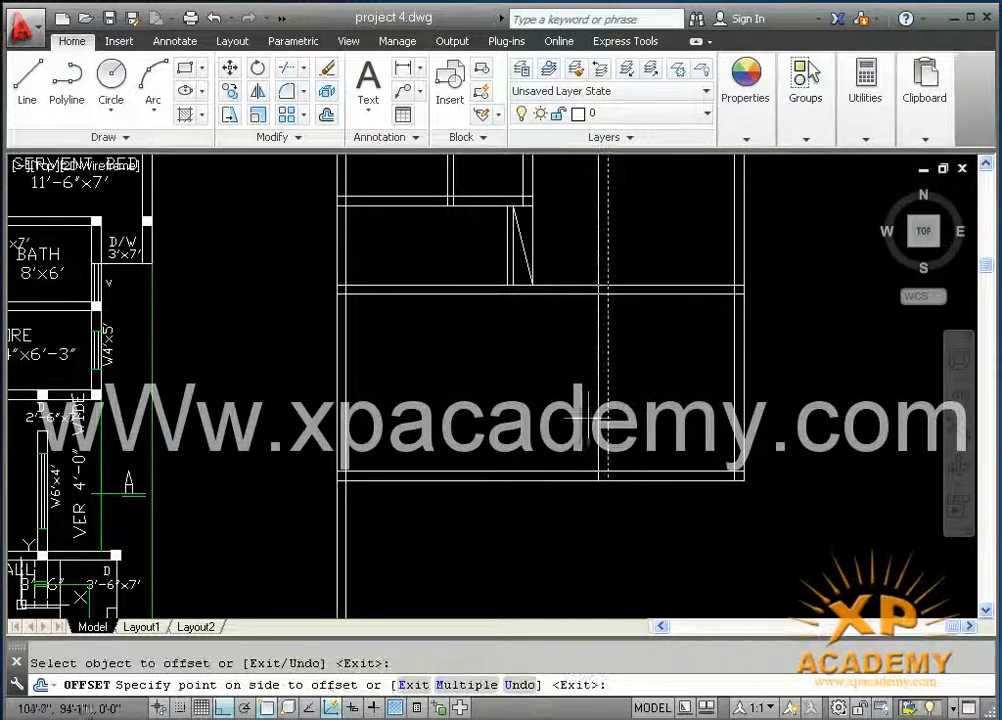
pyautogui.click(582, 418)
pyautogui.hotkey('ctrl', 's')
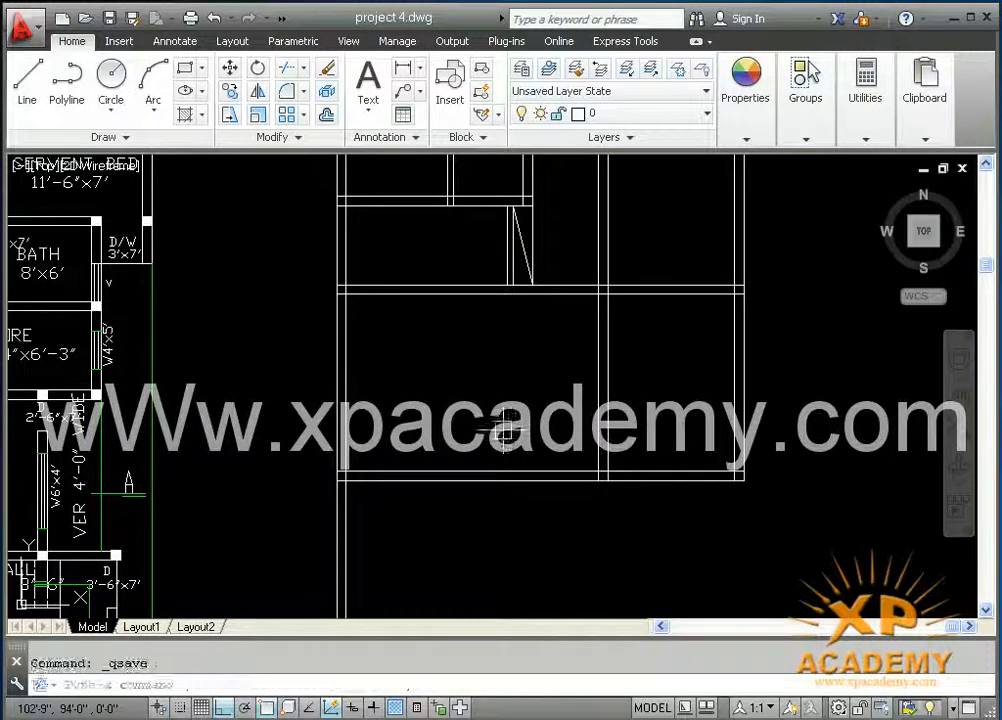
# - Trim the new wall's two vertical lines out of the large bedroom above the lower bedroom
pyautogui.write('tr')
pyautogui.press('Return')
pyautogui.press('Return')
pyautogui.moveTo(637, 186); pyautogui.dragTo(637, 239, button='middle')
pyautogui.click(635, 239)
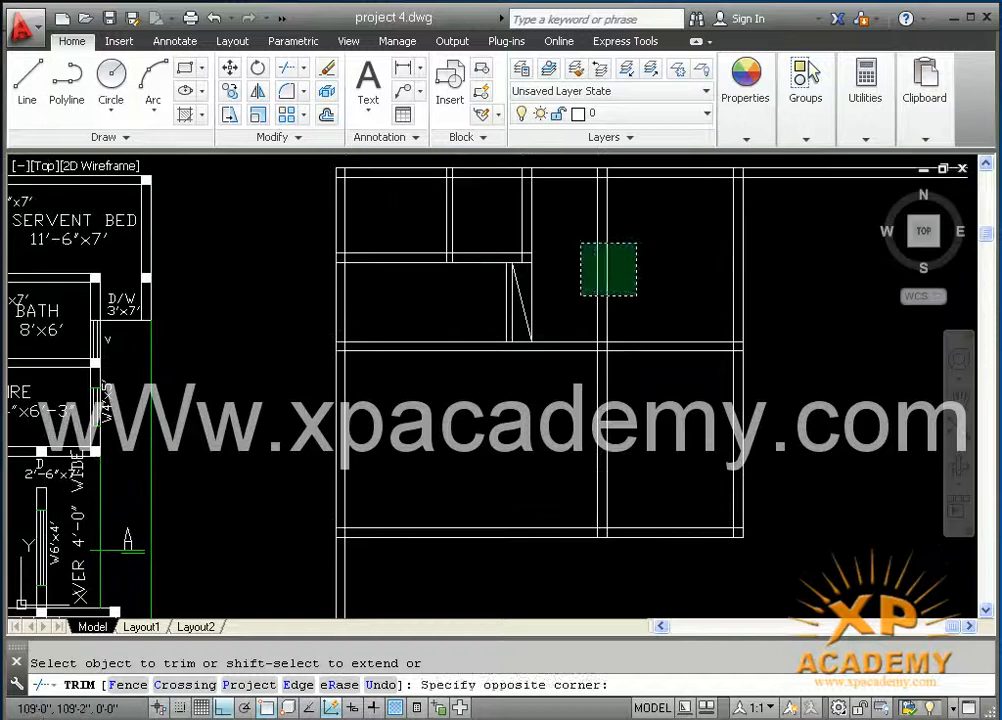
pyautogui.click(581, 295)
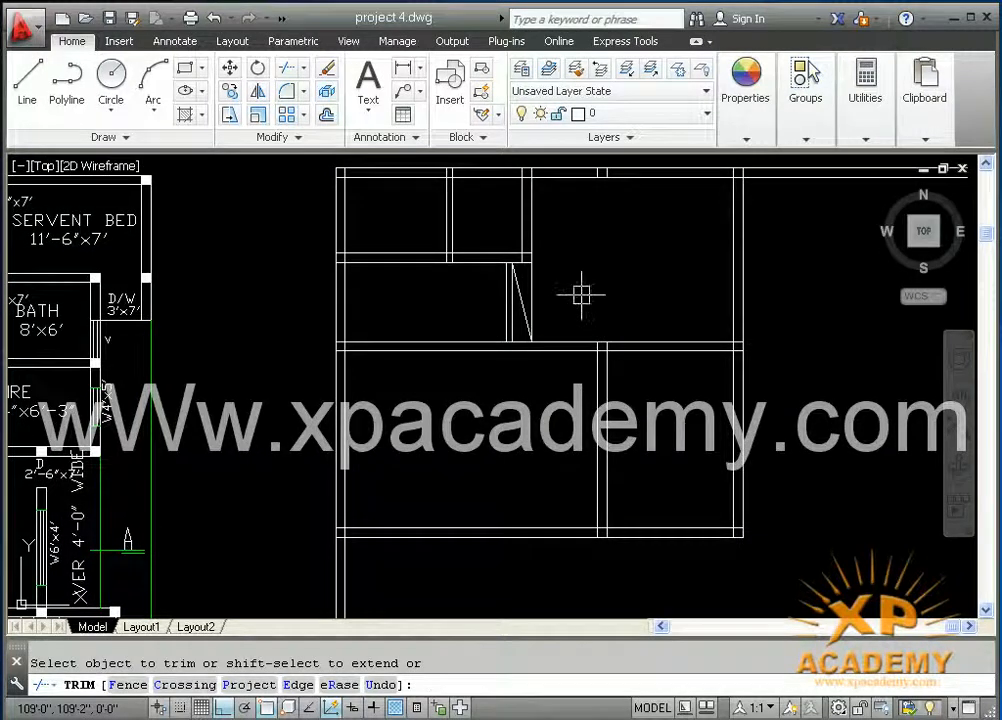
pyautogui.press('Escape')
# - Offset the left line of the lower bedroom's left wall 5' to the left for the passage width
pyautogui.write('o')
pyautogui.press('Return')
pyautogui.press('Return')
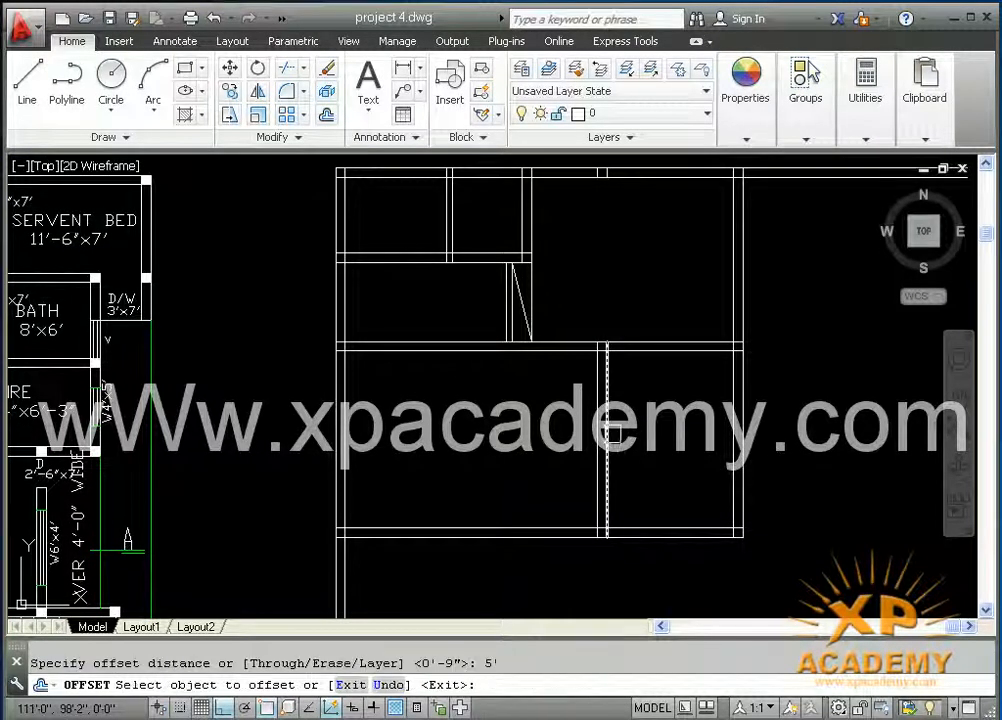
pyautogui.click(598, 445)
pyautogui.click(521, 447)
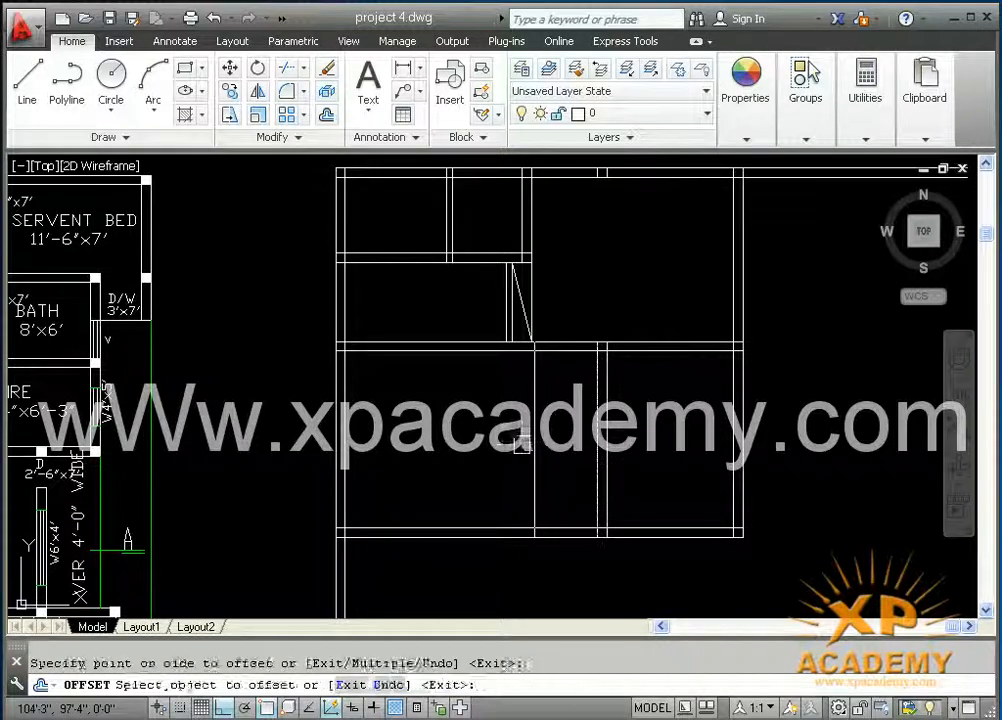
# - Offset the new passage line 9" to the left for the wall thickness, and save the drawing
pyautogui.press('Return')
pyautogui.press('Return')
pyautogui.write('9')
pyautogui.press('Return')
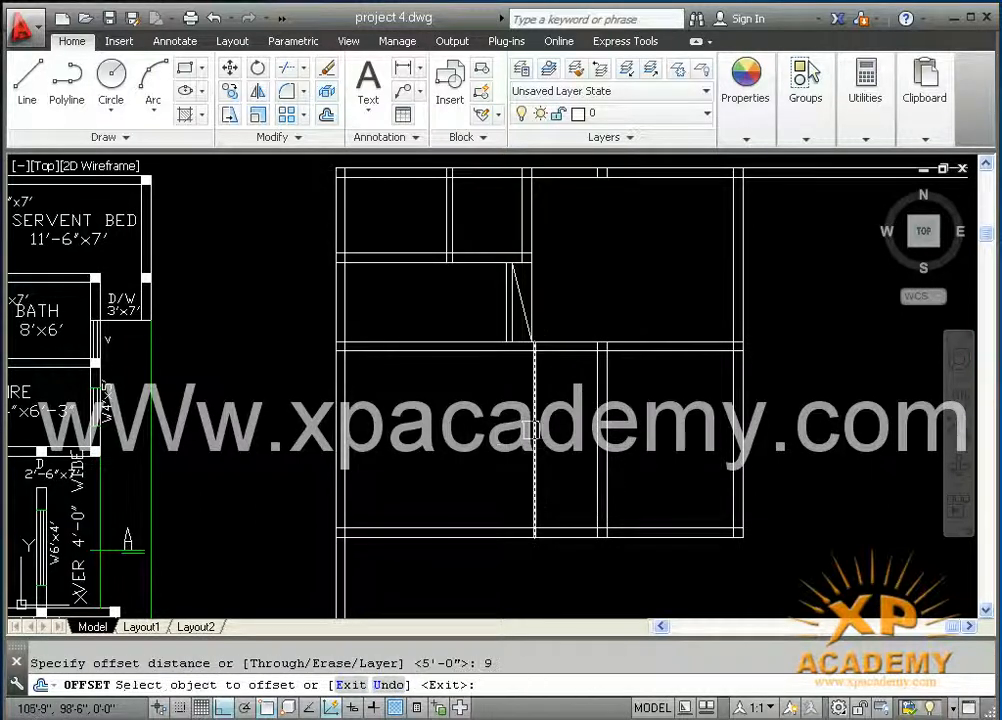
pyautogui.click(533, 430)
pyautogui.click(485, 432)
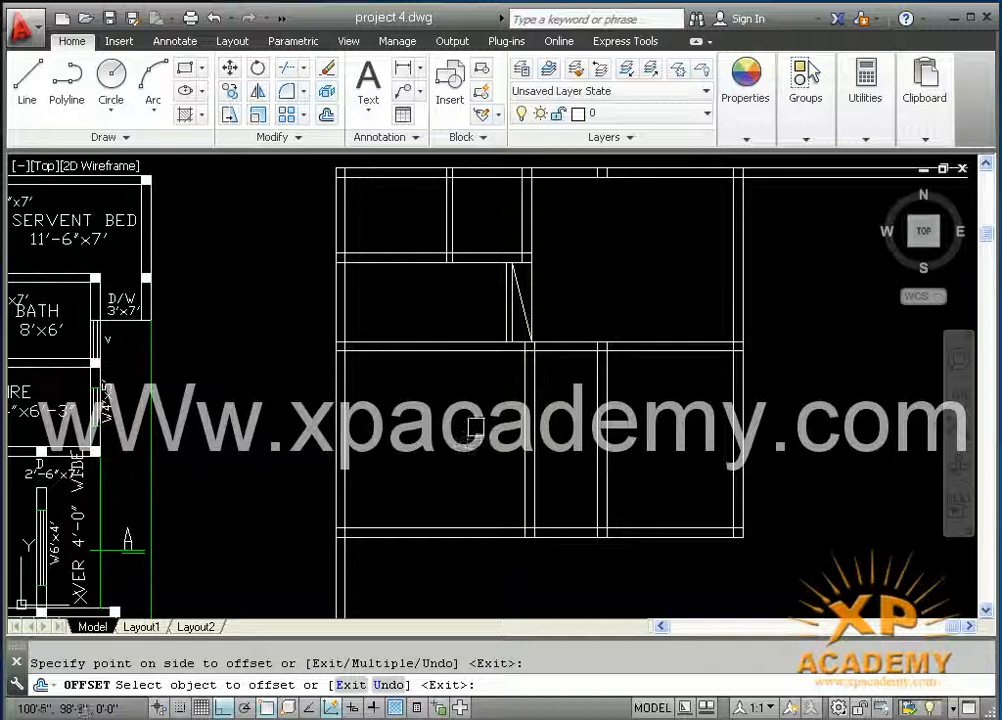
pyautogui.hotkey('ctrl', 's')
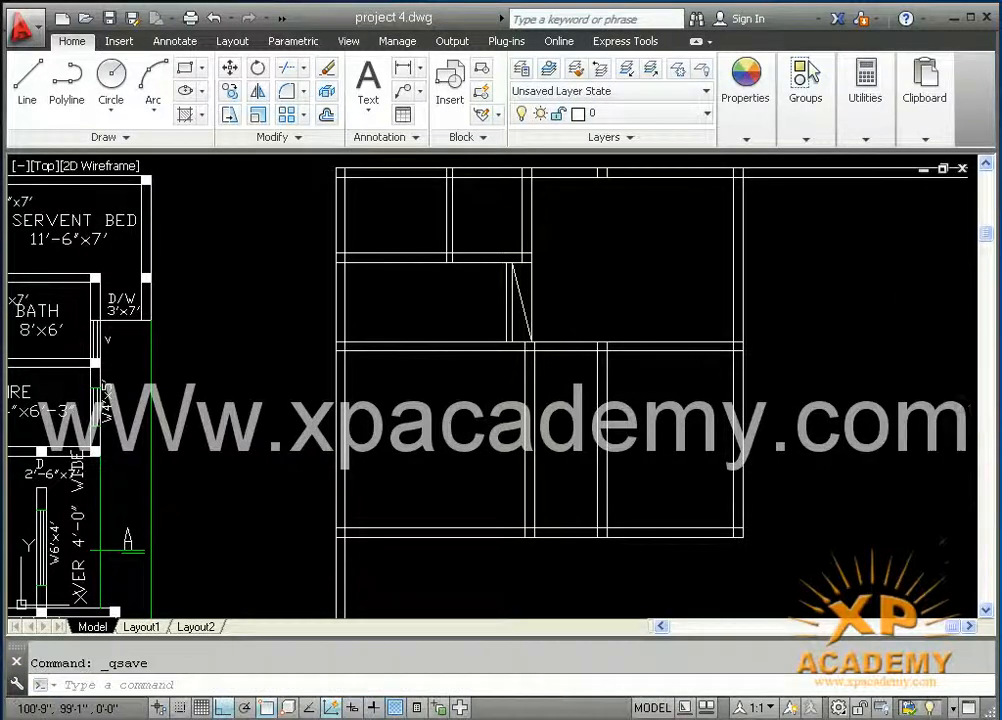
# - Examine the kitchen's size and its position beside the passage in the reference plan
pyautogui.scroll(-2, 373, 441)
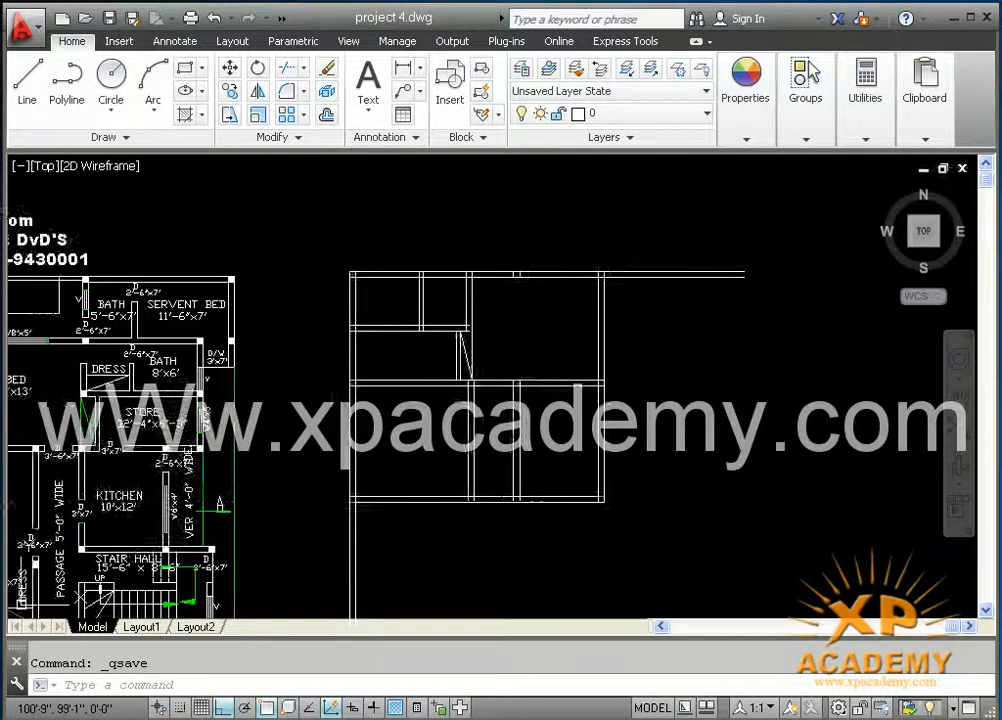
pyautogui.moveTo(393, 425)
pyautogui.mouseDown(button='middle')
pyautogui.moveTo(570, 376)
pyautogui.moveTo(790, 353)
pyautogui.mouseUp(button='middle')
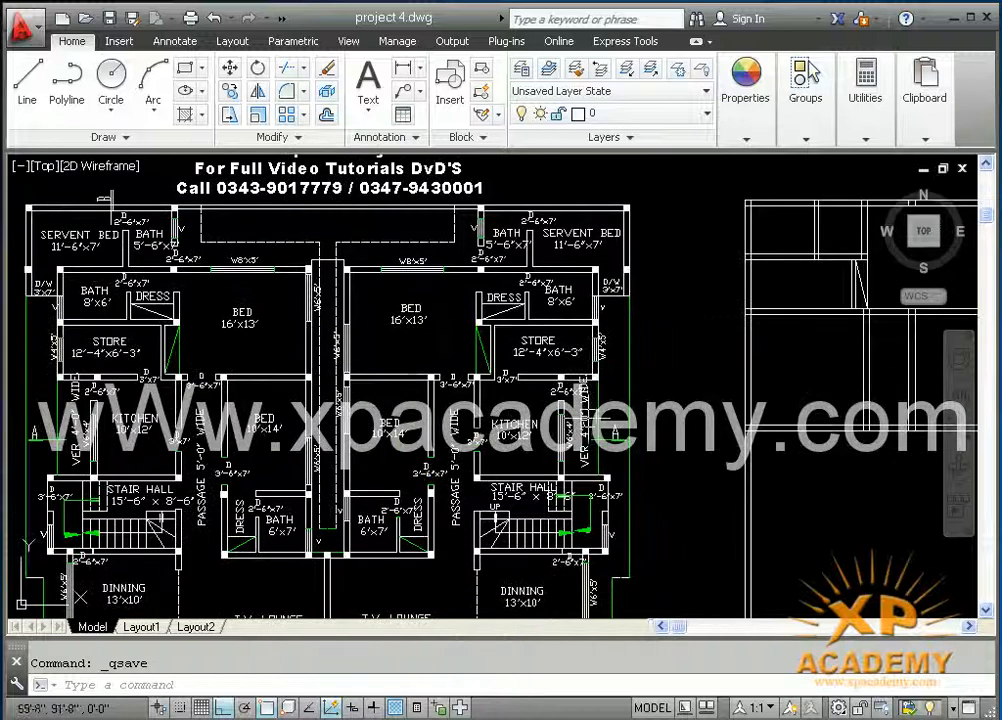
pyautogui.scroll(2, 113, 448)
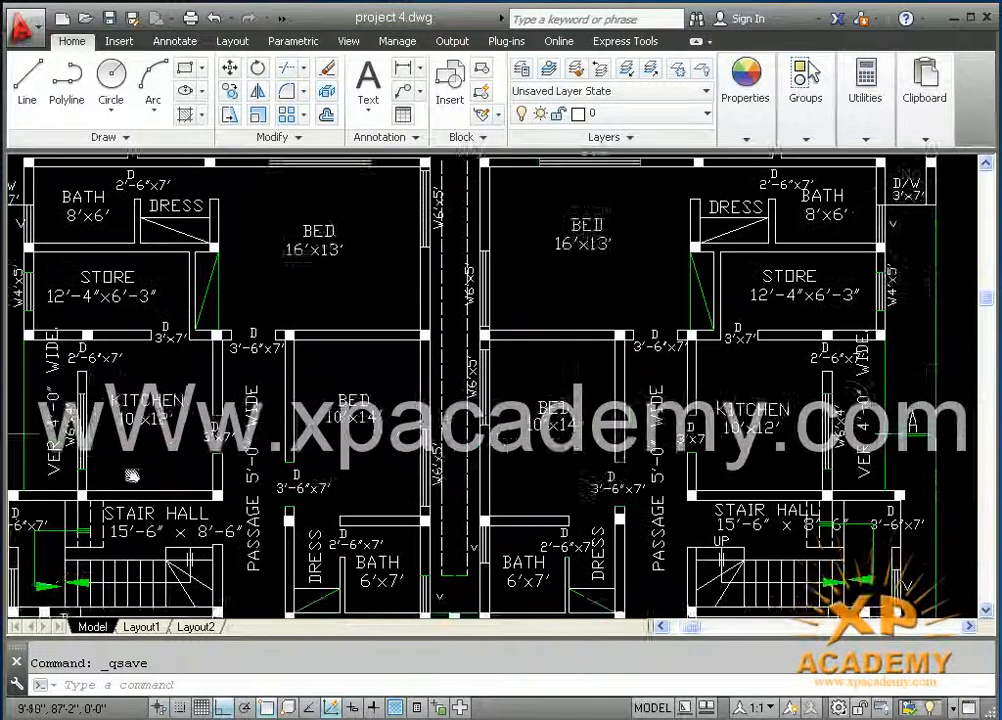
pyautogui.moveTo(133, 476); pyautogui.dragTo(150, 496, button='middle')
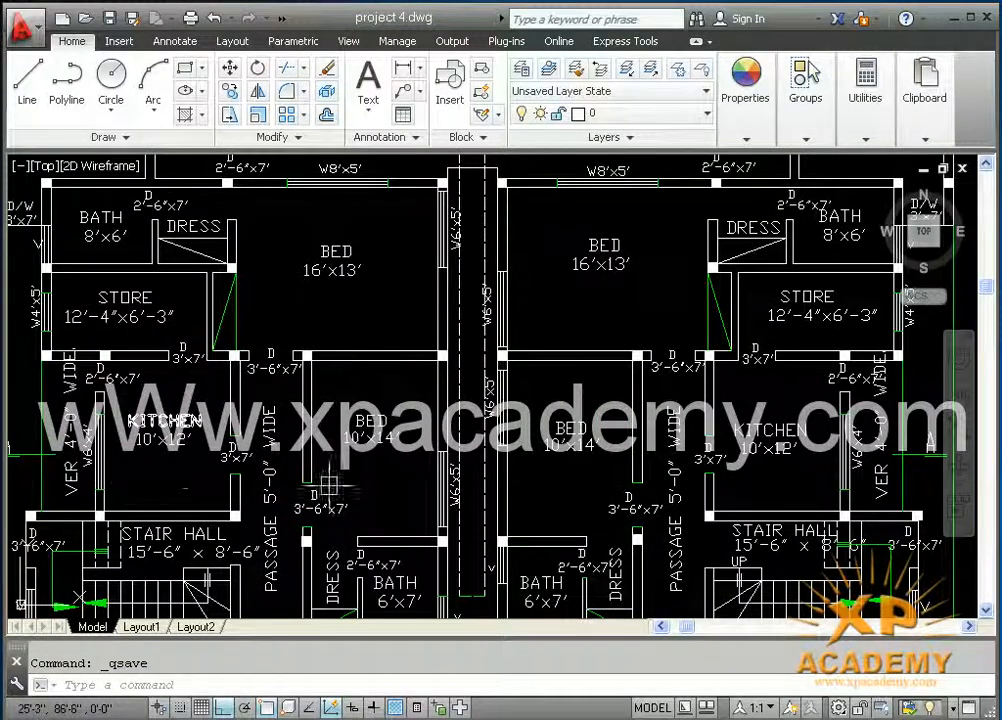
pyautogui.scroll(-2, 330, 487)
pyautogui.moveTo(364, 474); pyautogui.dragTo(84, 474, button='middle')
pyautogui.moveTo(466, 432); pyautogui.dragTo(330, 432, button='middle')
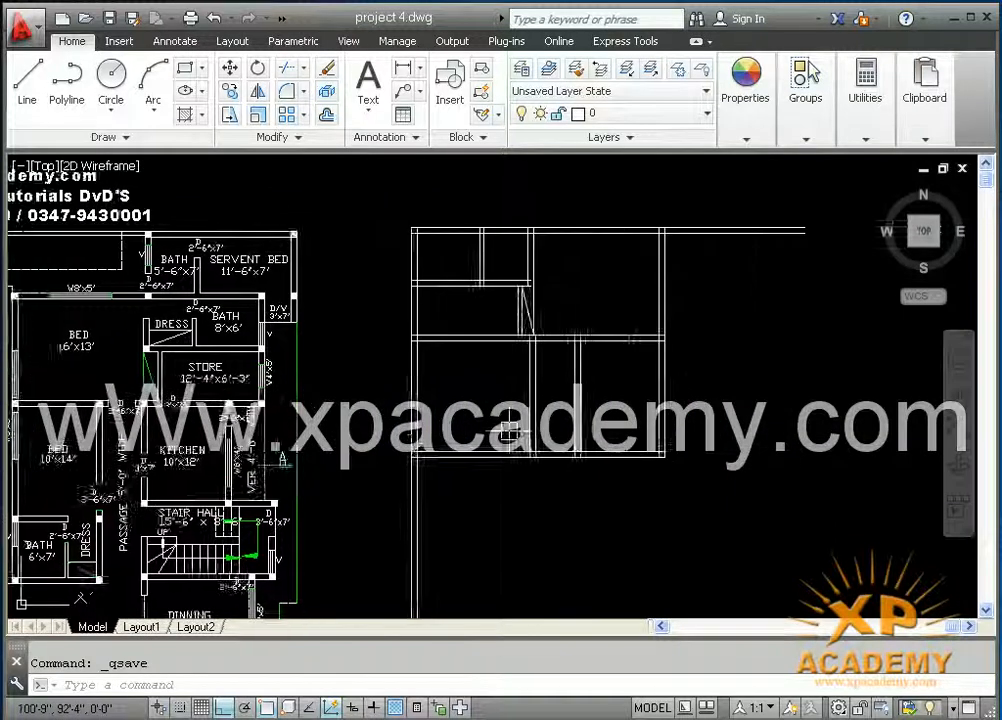
pyautogui.scroll(3, 500, 425)
pyautogui.press('Return')
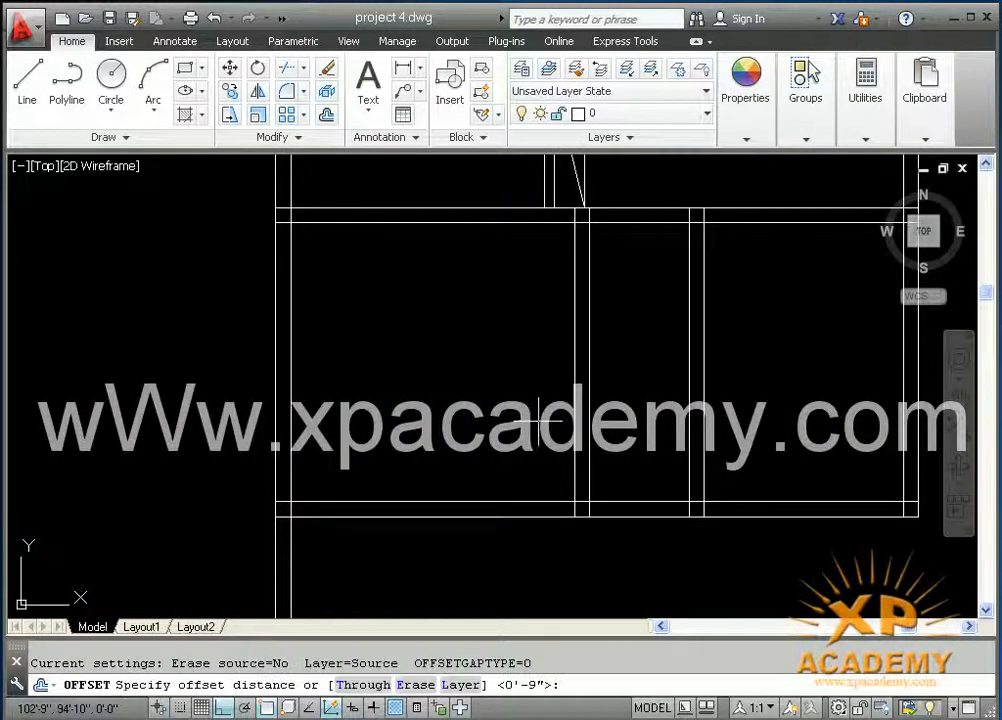
pyautogui.press('Return')
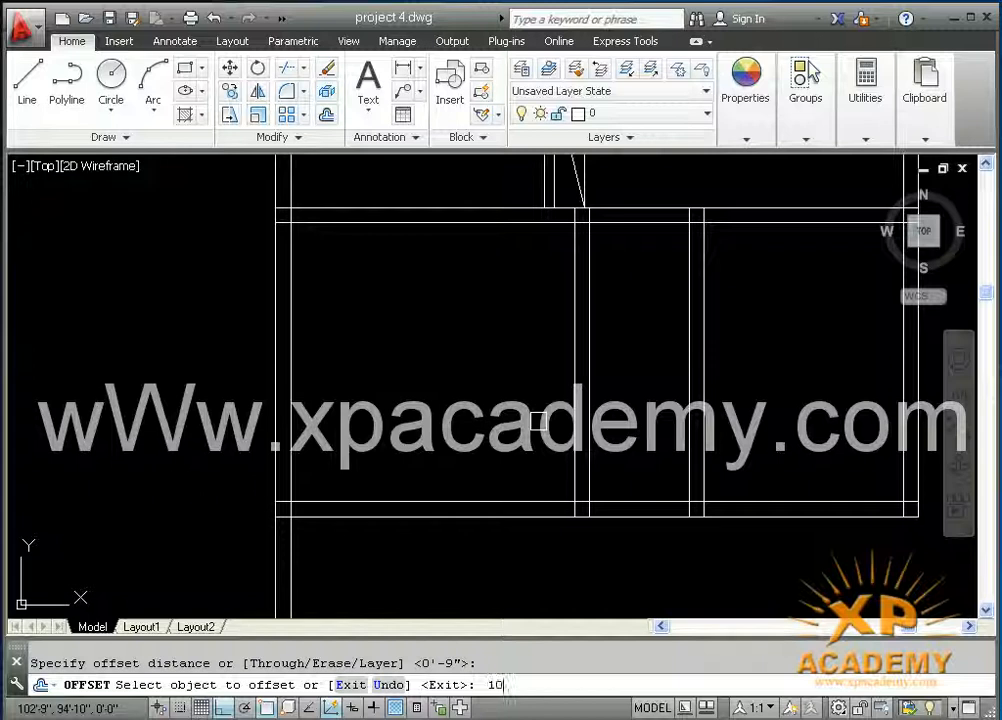
pyautogui.write('10')
pyautogui.press('Return')
pyautogui.click(574, 394)
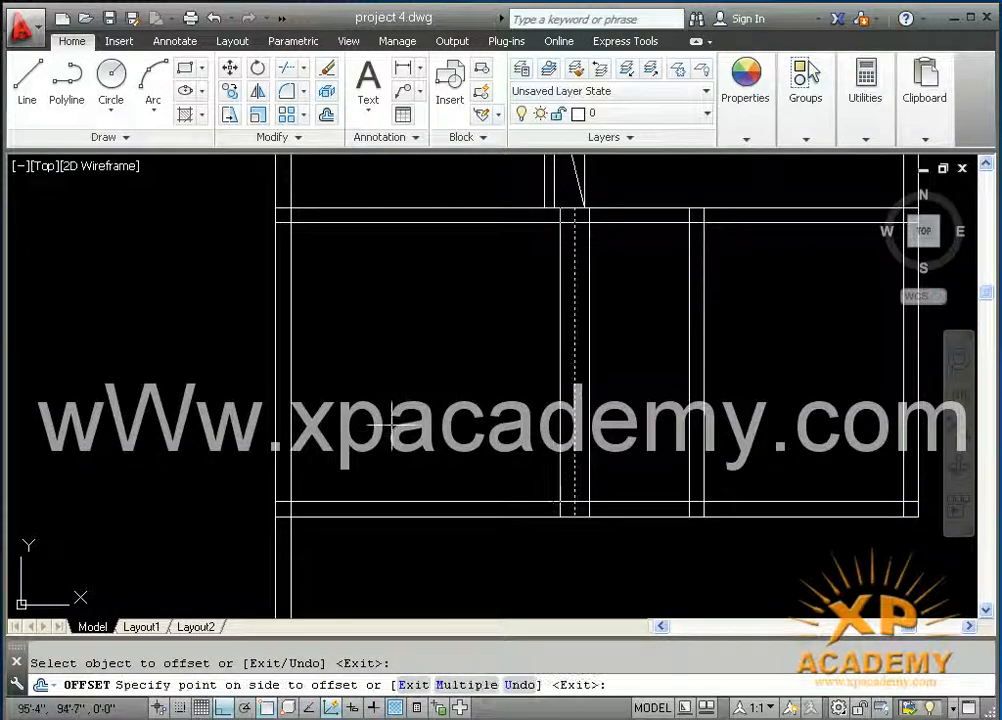
pyautogui.press('Escape')
pyautogui.hotkey('ctrl', 'z')
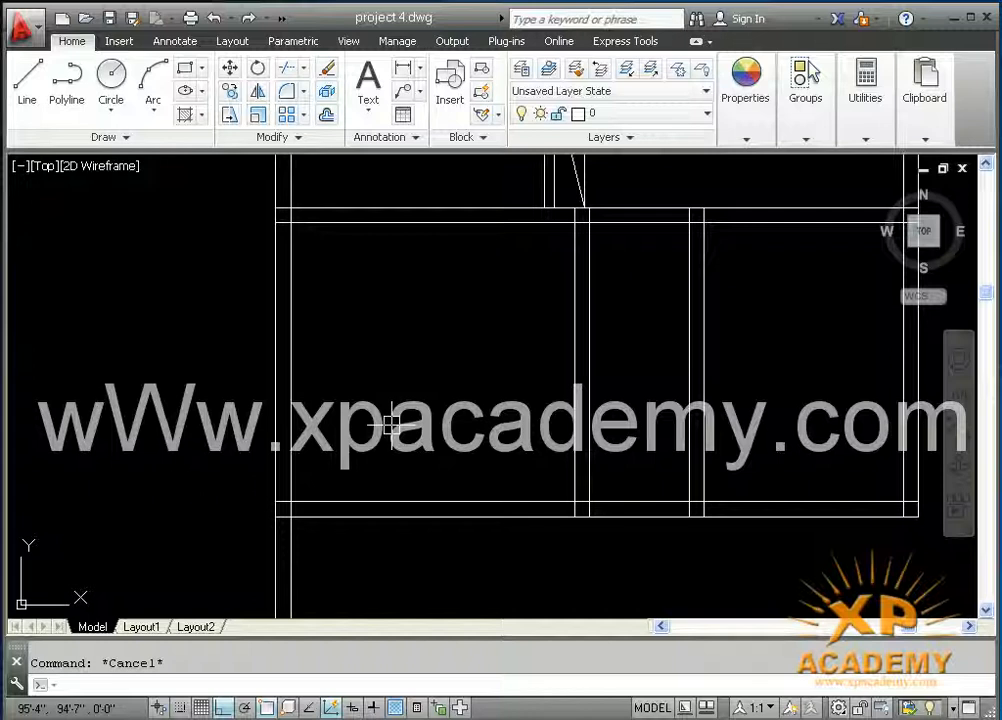
# - Offset the left line of the passage's left wall 10' to the left for the kitchen width
pyautogui.write('o')
pyautogui.press('Return')
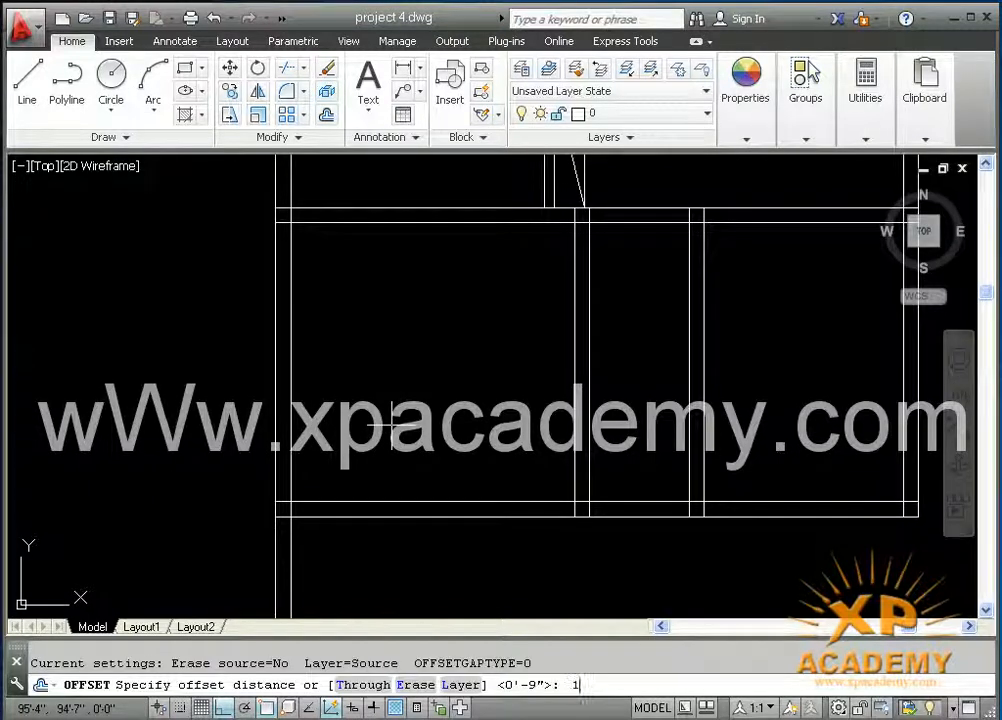
pyautogui.write("10'")
pyautogui.press('Return')
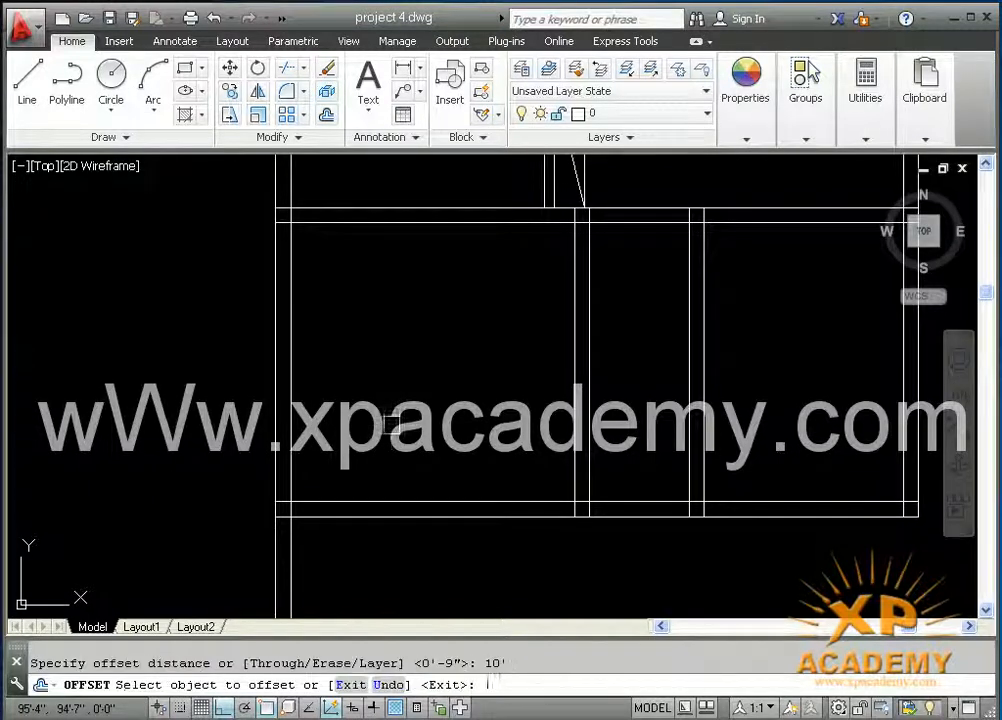
pyautogui.click(575, 362)
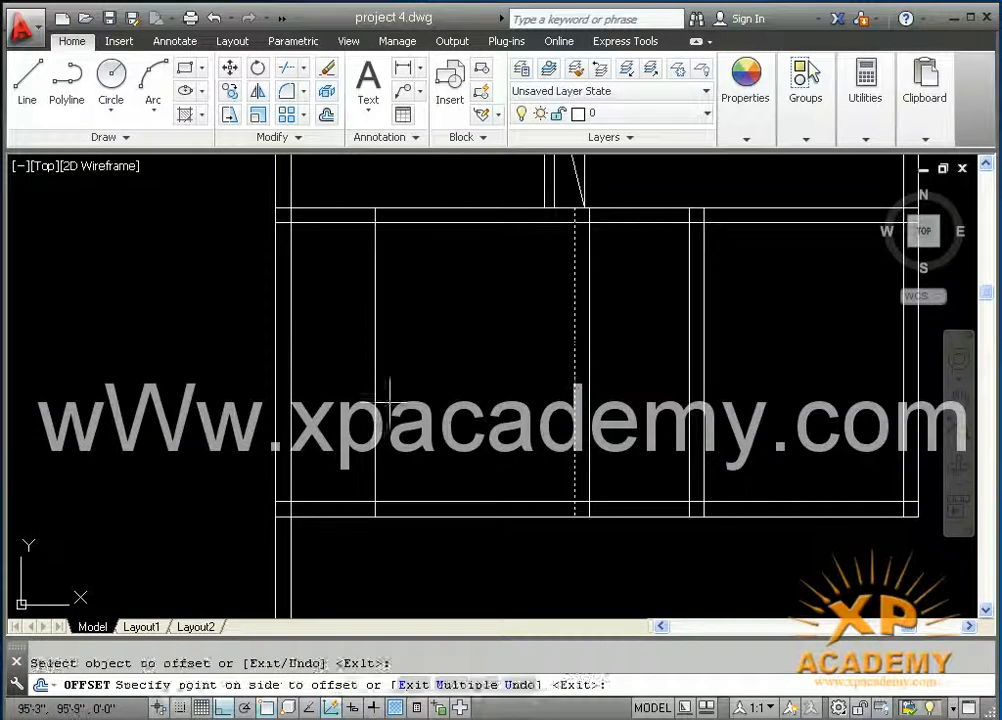
pyautogui.click(387, 401)
# - Offset the kitchen's new left line 9" to the left for the wall thickness
pyautogui.press('Return')
pyautogui.press('Return')
pyautogui.write('9')
pyautogui.press('Return')
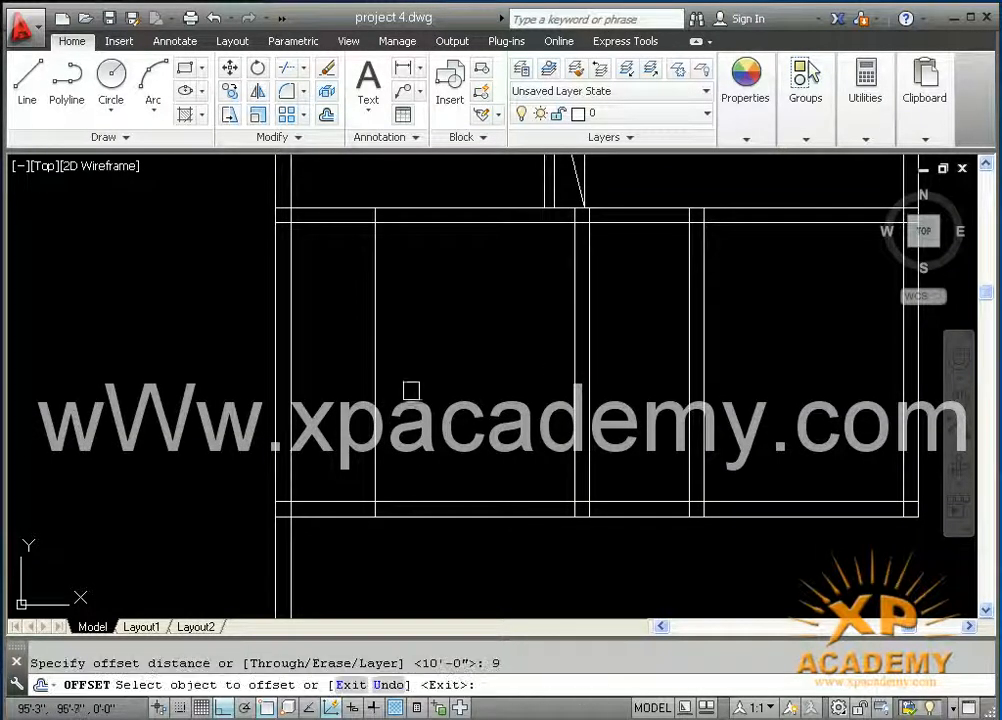
pyautogui.click(373, 388)
pyautogui.click(326, 409)
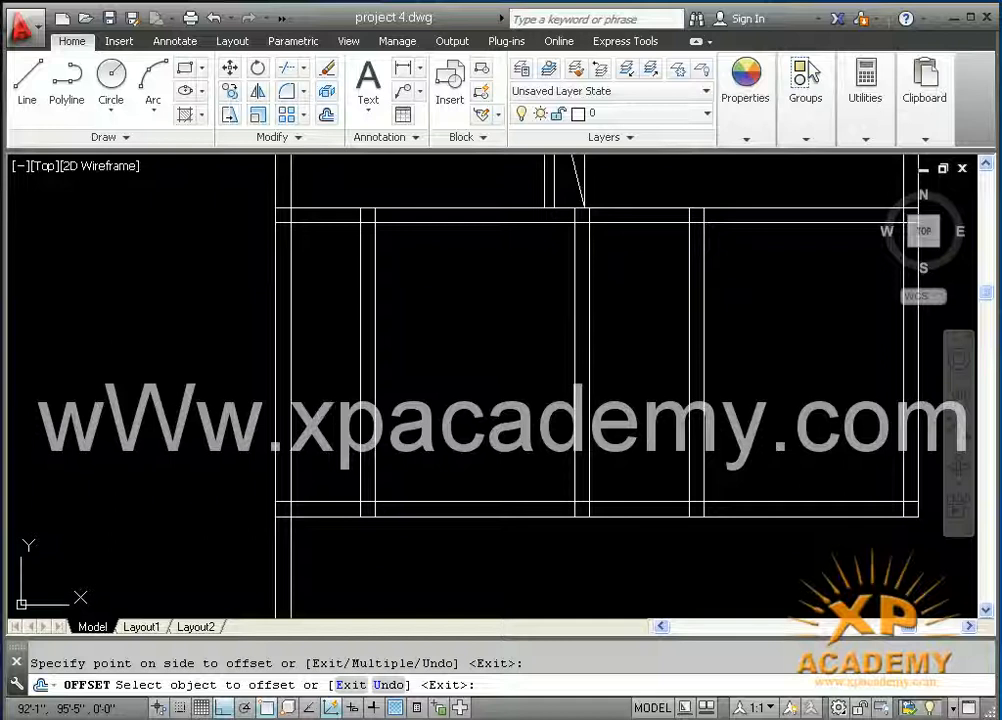
pyautogui.press('Escape')
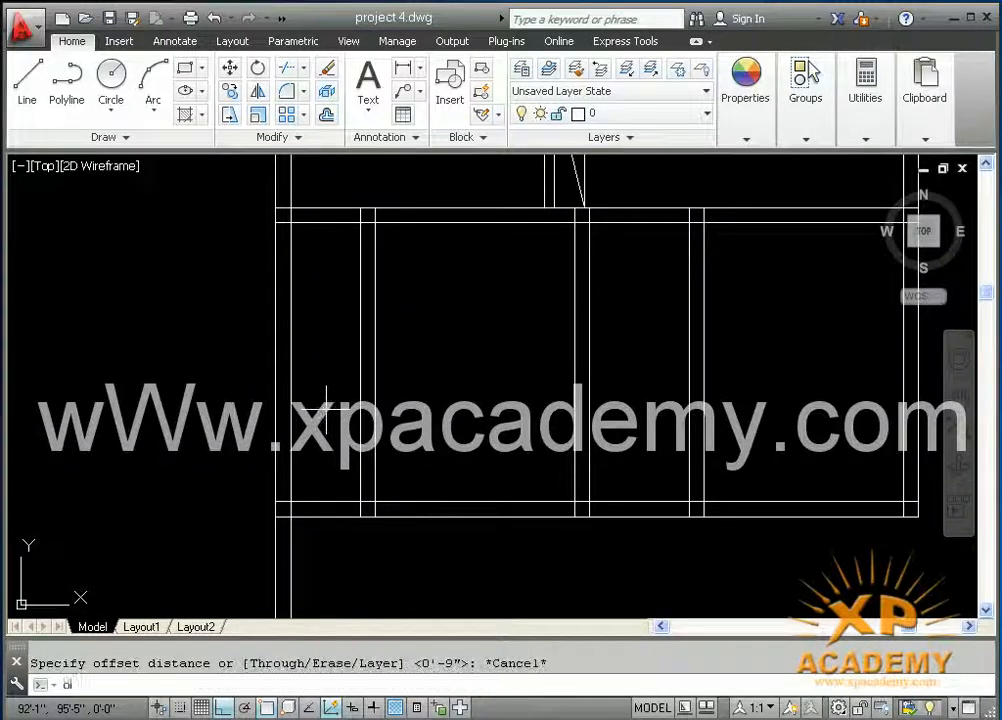
# - Examine the kitchen's depth and the wall separating it from the stair hall in the reference plan
pyautogui.press('Return')
pyautogui.scroll(-2, 335, 407)
pyautogui.moveTo(336, 405); pyautogui.dragTo(717, 394, button='middle')
pyautogui.moveTo(296, 418); pyautogui.dragTo(640, 414, button='middle')
pyautogui.moveTo(172, 417); pyautogui.dragTo(430, 408, button='middle')
pyautogui.moveTo(308, 281); pyautogui.dragTo(281, 258, button='middle')
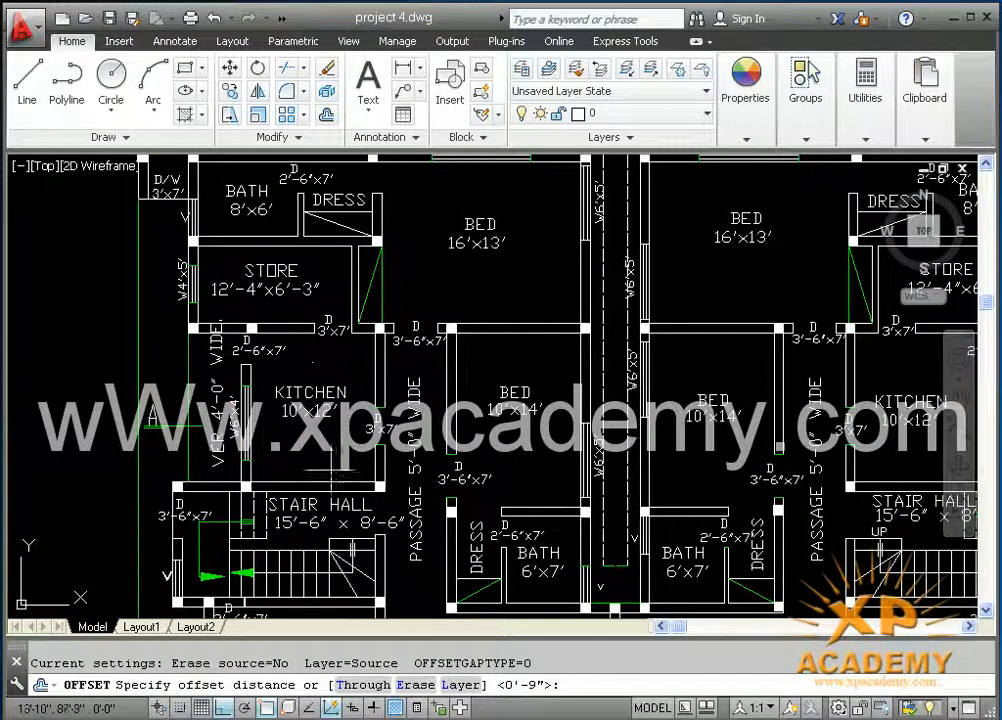
pyautogui.scroll(-2, 490, 426)
pyautogui.moveTo(729, 446); pyautogui.dragTo(425, 440, button='middle')
pyautogui.moveTo(736, 418); pyautogui.dragTo(523, 423, button='middle')
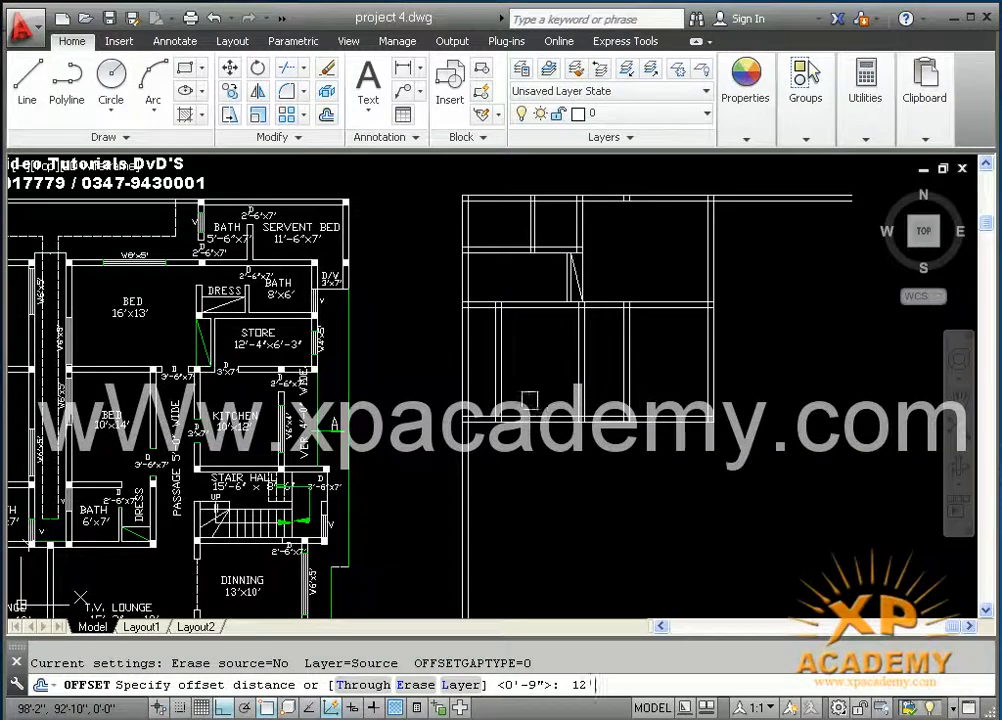
# - Offset the lower line of the wall between the store and the kitchen 12' downward for the kitchen's depth
pyautogui.press('Return')
pyautogui.scroll(3, 516, 469)
pyautogui.click(548, 284)
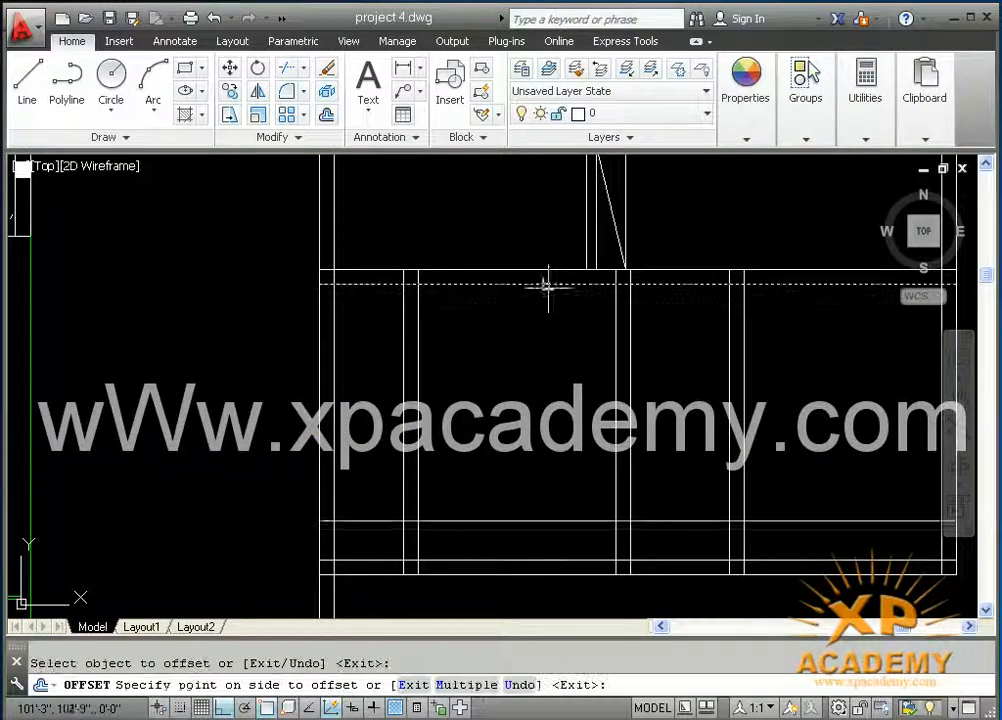
pyautogui.click(530, 488)
# - Offset the kitchen's new bottom line 9" downward for the wall thickness, and save the drawing
pyautogui.press('Return')
pyautogui.press('Return')
pyautogui.write('9')
pyautogui.press('Return')
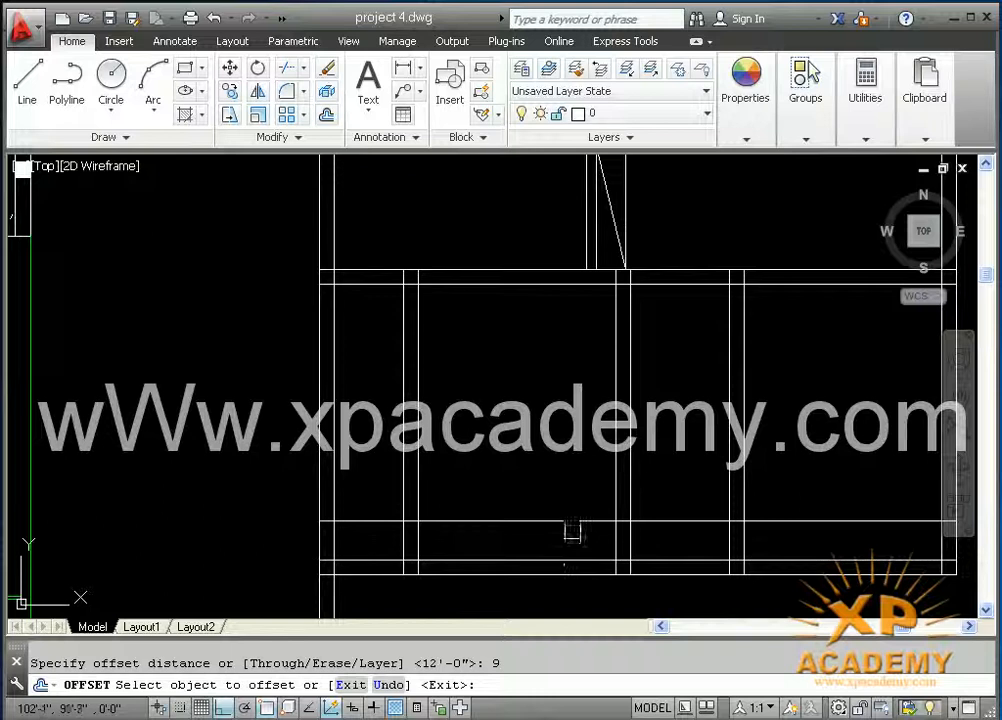
pyautogui.click(566, 536)
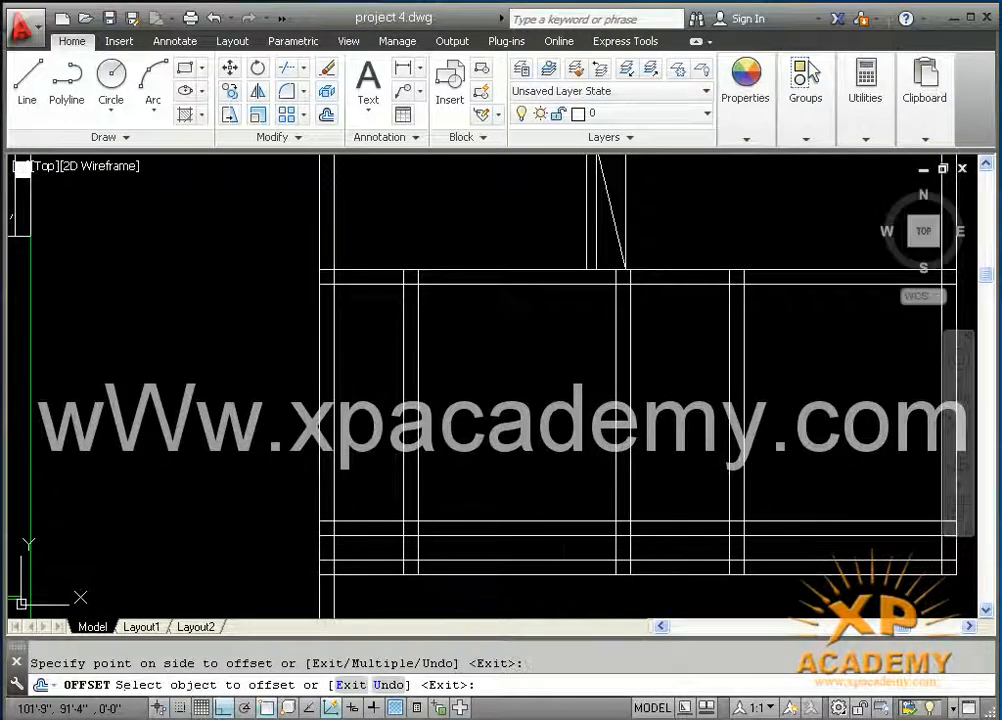
pyautogui.hotkey('ctrl', 's')
# - Trim the bedroom's bottom wall lines away below the kitchen and the verandah space beside it
pyautogui.press('Return')
pyautogui.press('Return')
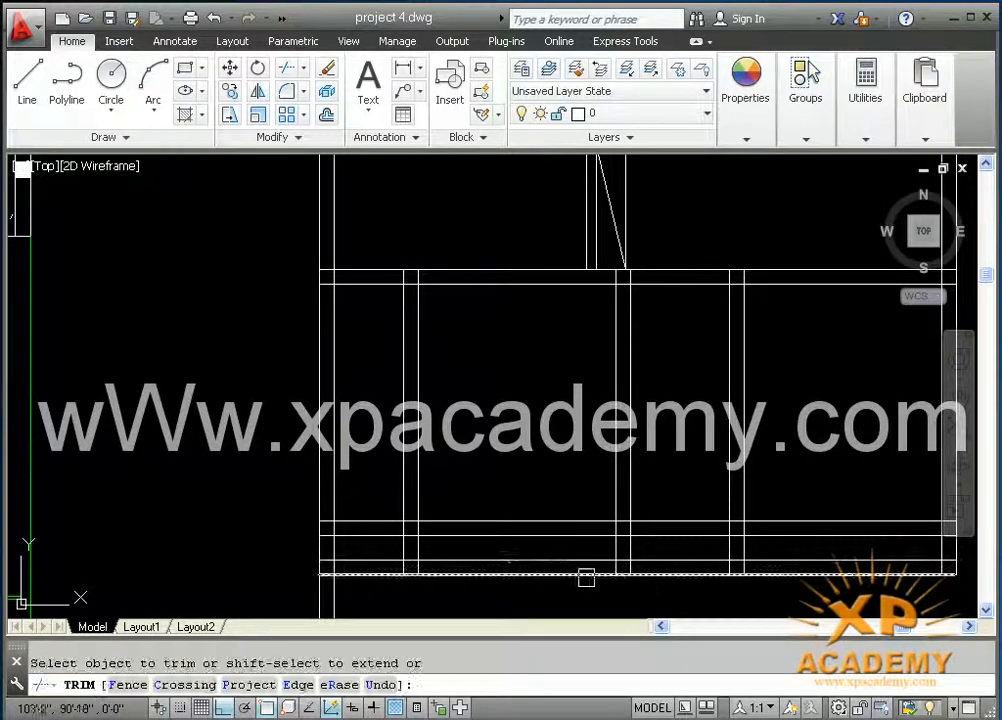
pyautogui.click(586, 576)
pyautogui.click(512, 561)
pyautogui.click(382, 561)
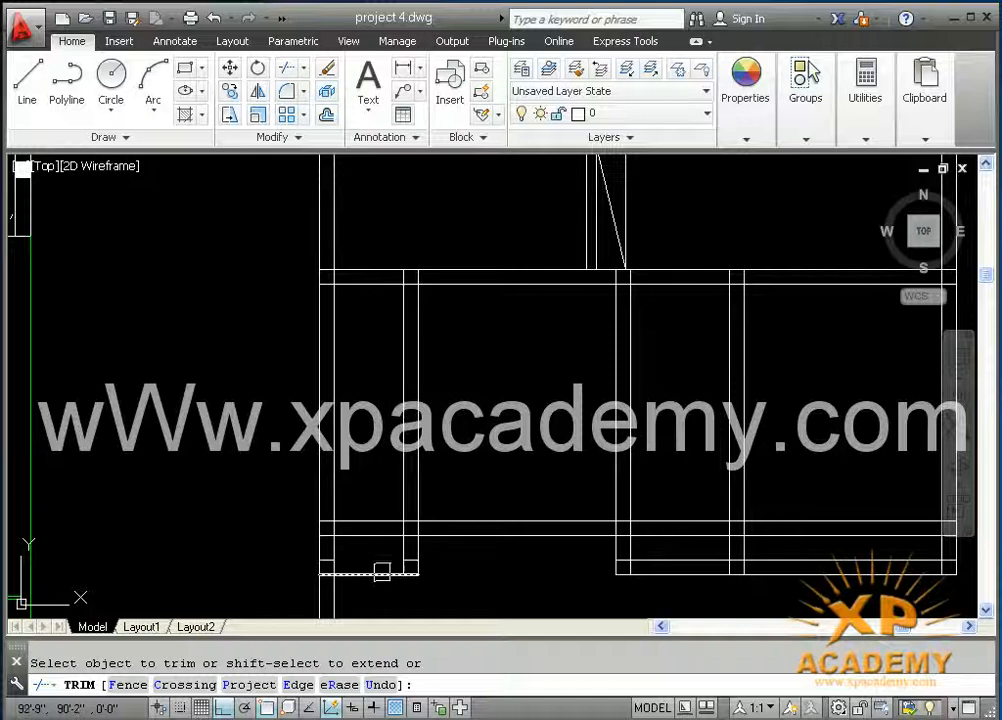
pyautogui.click(382, 573)
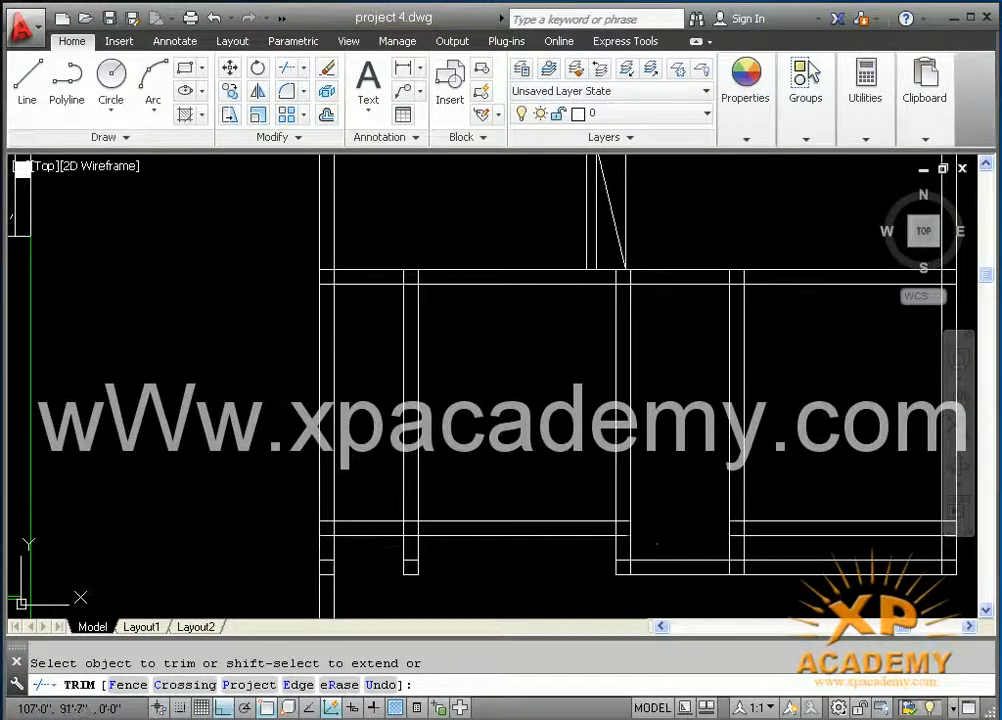
# - Trim the kitchen's bottom wall lines out of the bedroom and the bedroom's bottom wall lines out of the passage
pyautogui.moveTo(642, 548); pyautogui.dragTo(407, 528, button='middle')
pyautogui.click(540, 516)
pyautogui.click(541, 503)
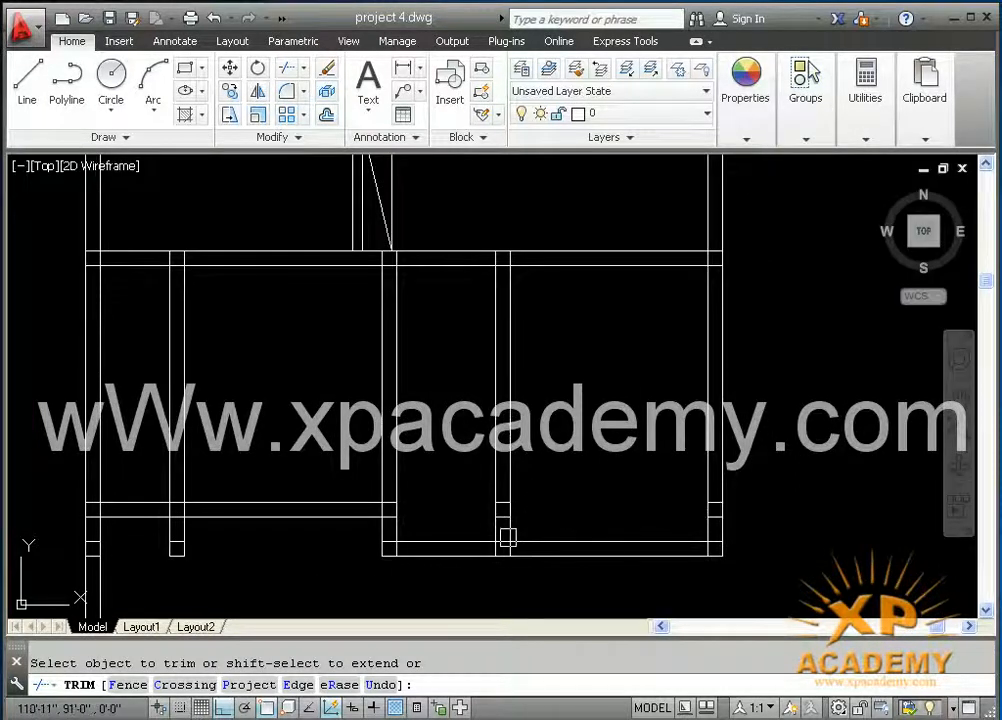
pyautogui.click(471, 588)
pyautogui.click(436, 508)
# - Trim the lower end of the kitchen's right wall and erase the short leftover lines at the feet of both kitchen side walls
pyautogui.click(444, 544)
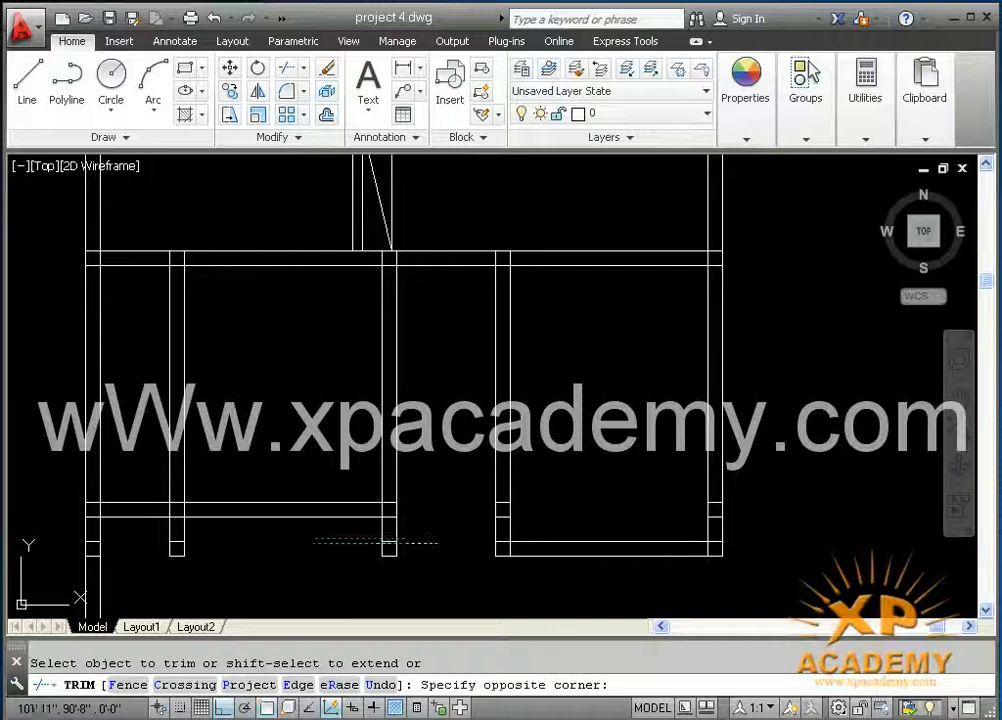
pyautogui.click(340, 548)
pyautogui.press('Escape')
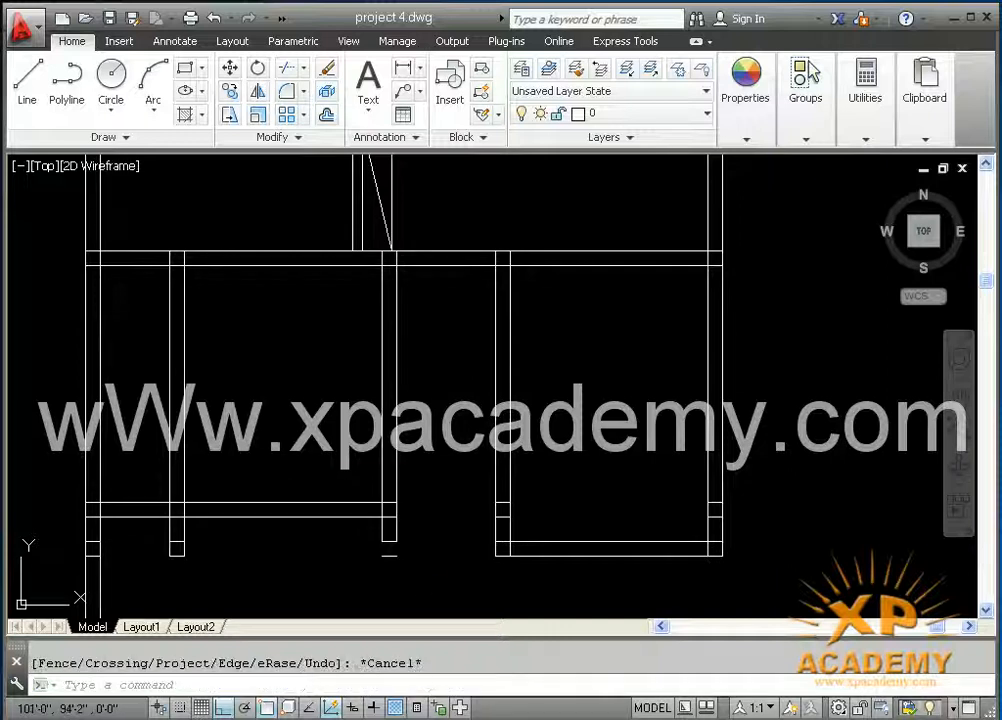
pyautogui.click(309, 474)
pyautogui.click(437, 571)
pyautogui.press('Delete')
pyautogui.moveTo(344, 560); pyautogui.dragTo(447, 545, button='middle')
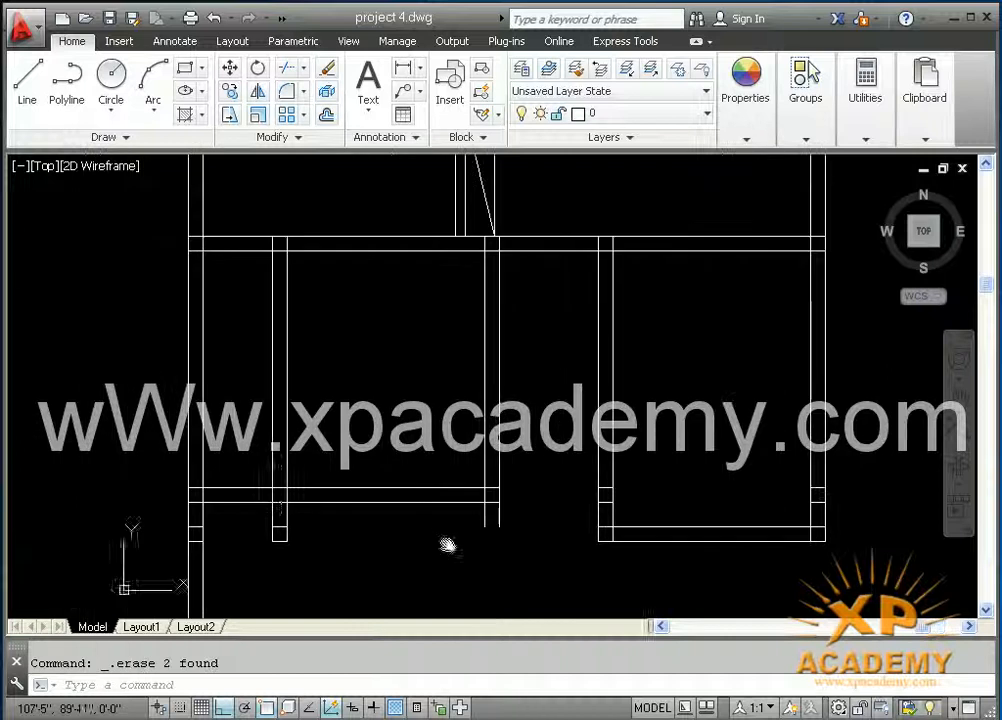
pyautogui.click(250, 465)
pyautogui.click(333, 562)
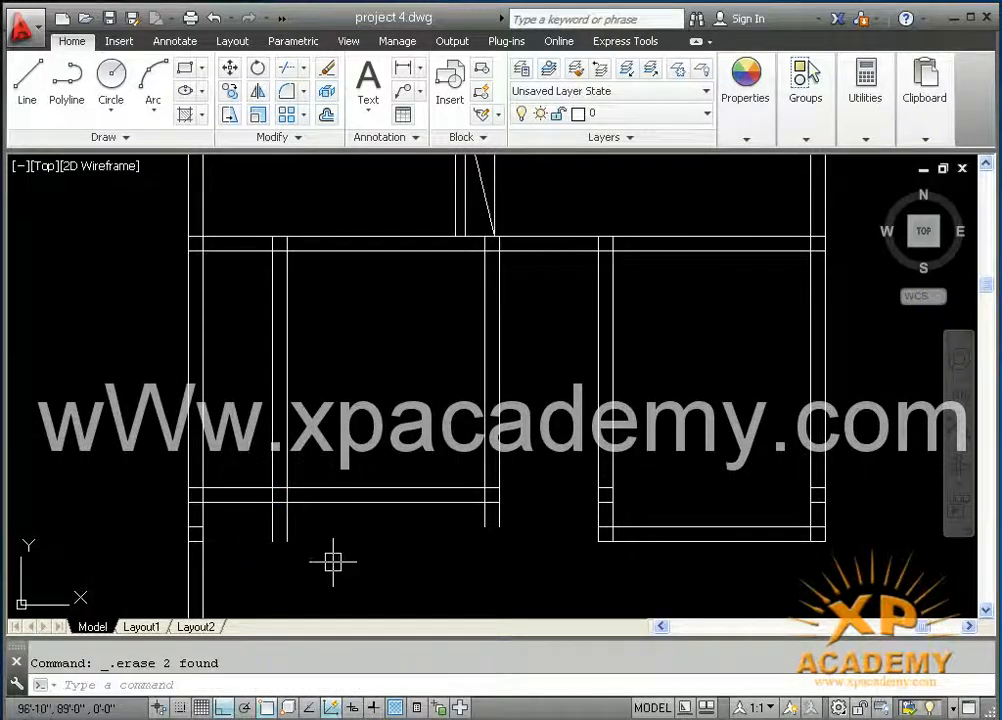
pyautogui.moveTo(383, 432); pyautogui.dragTo(377, 459, button='middle')
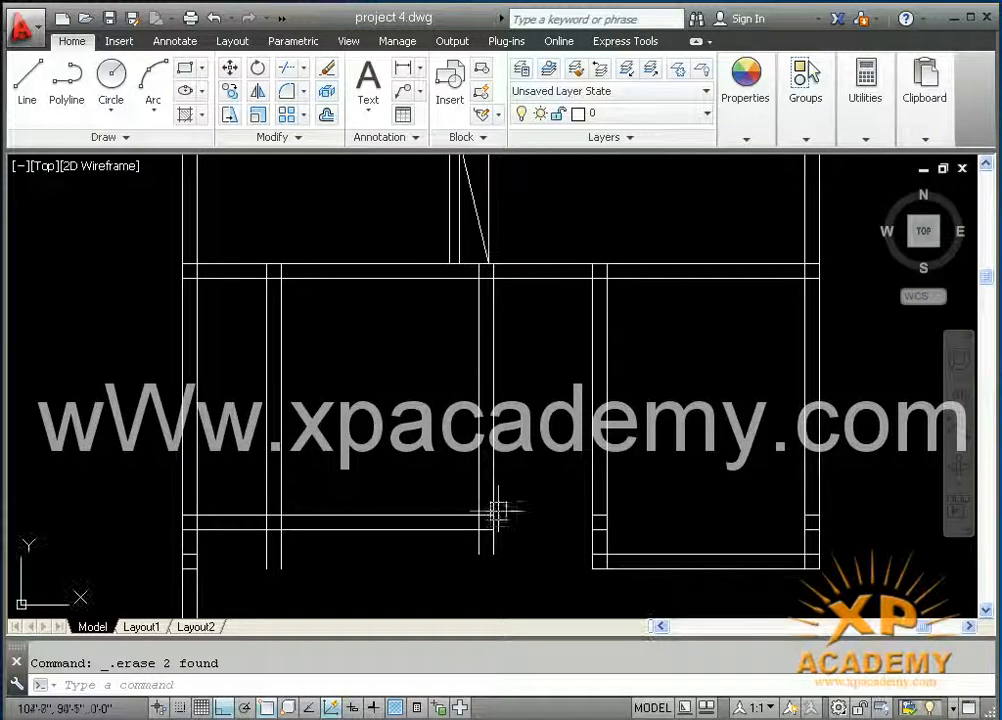
# - Trim both lines of the outer left wall beside the kitchen's verandah
pyautogui.scroll(-5, 538, 561)
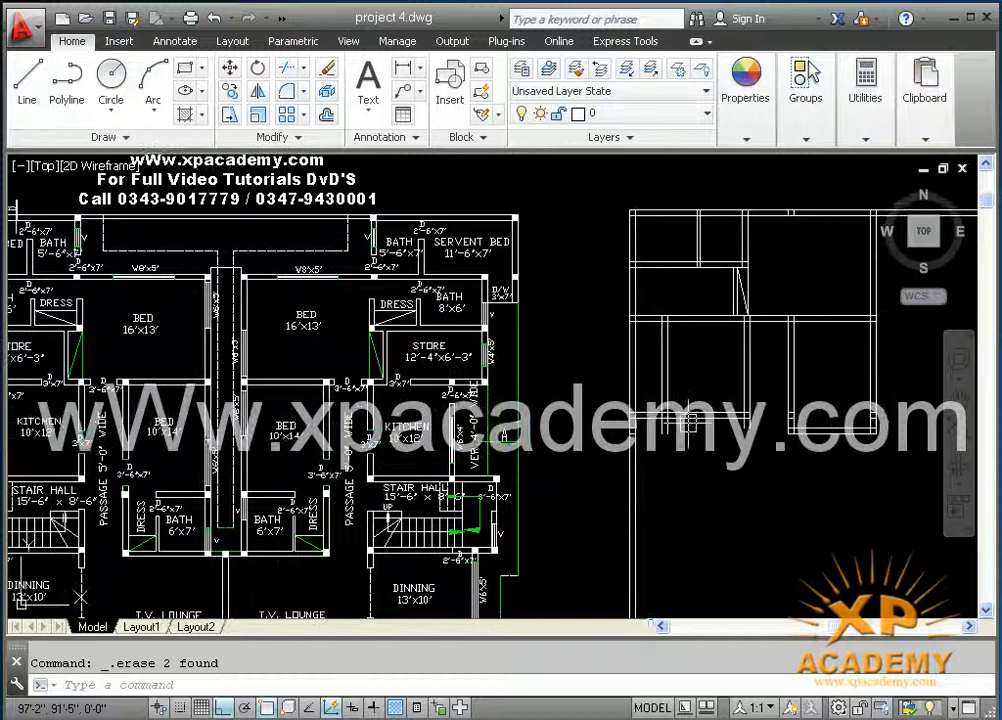
pyautogui.press('Return')
pyautogui.scroll(5, 558, 398)
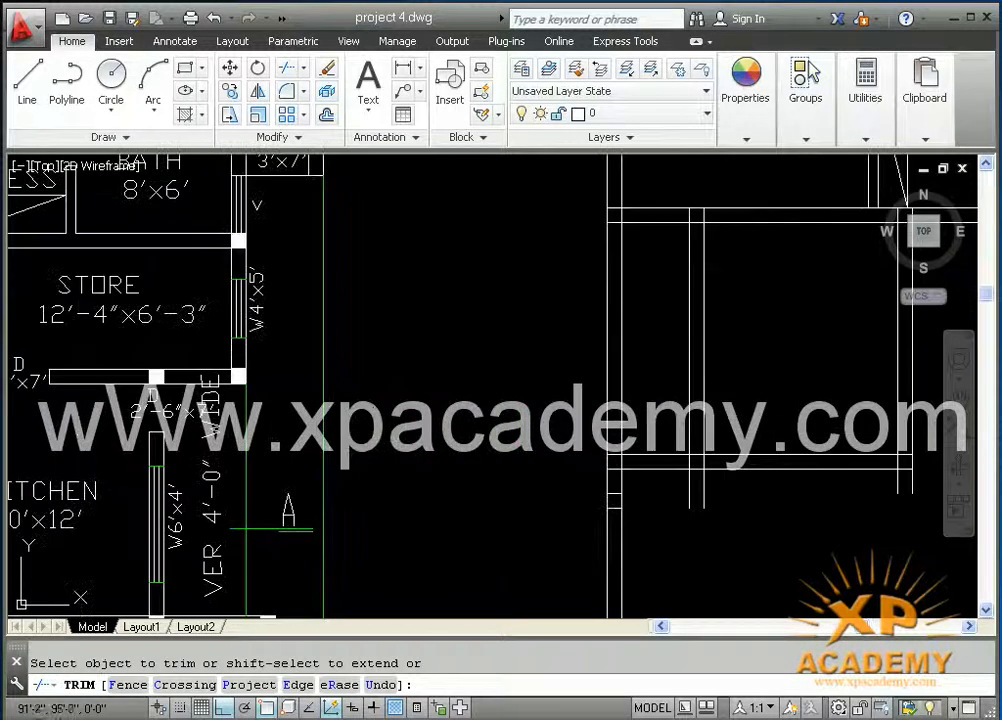
pyautogui.click(558, 398)
pyautogui.press('Escape')
# - Try offsetting the outer line of the kitchen's left wall 4' to the left, and undo both this offset and the outer wall trim
pyautogui.write('o')
pyautogui.press('Return')
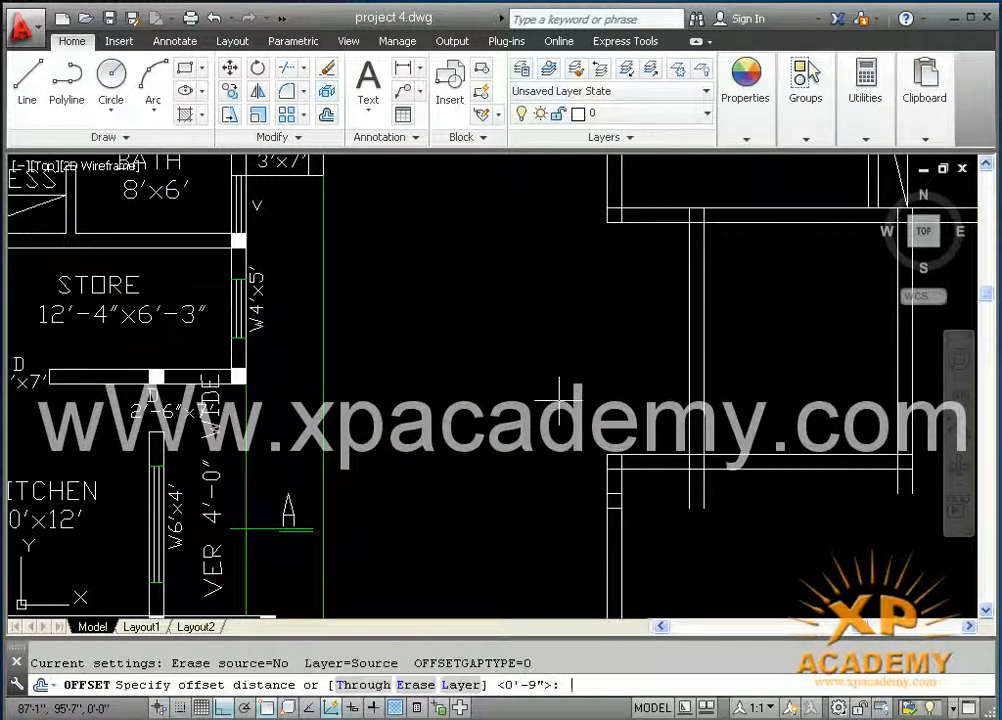
pyautogui.write("4'")
pyautogui.press('Return')
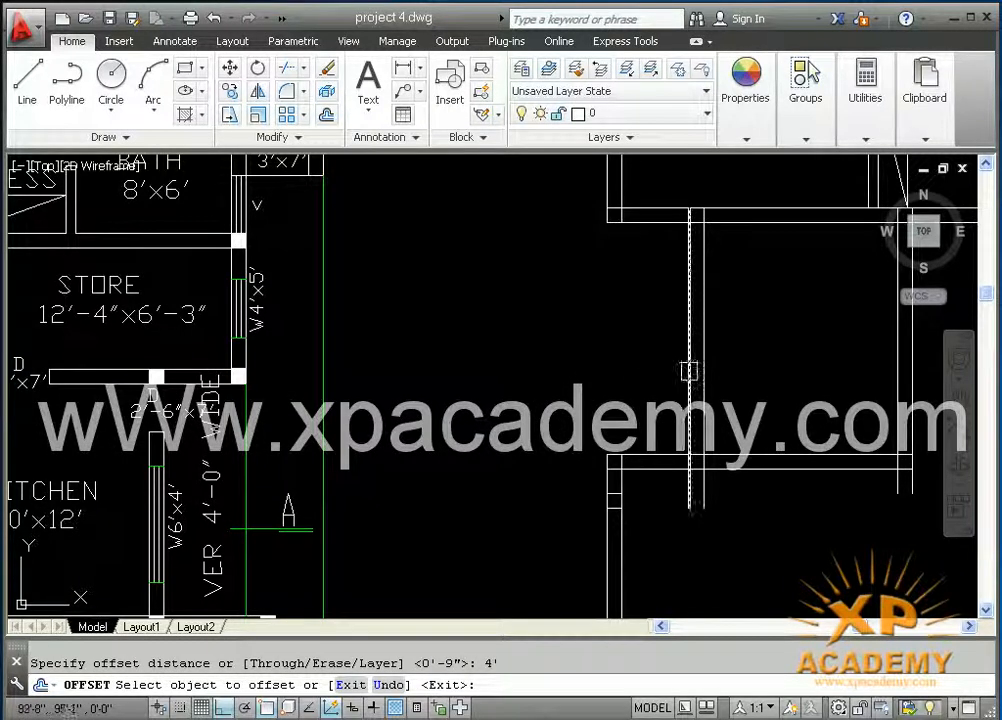
pyautogui.click(690, 360)
pyautogui.click(603, 403)
pyautogui.press('Escape')
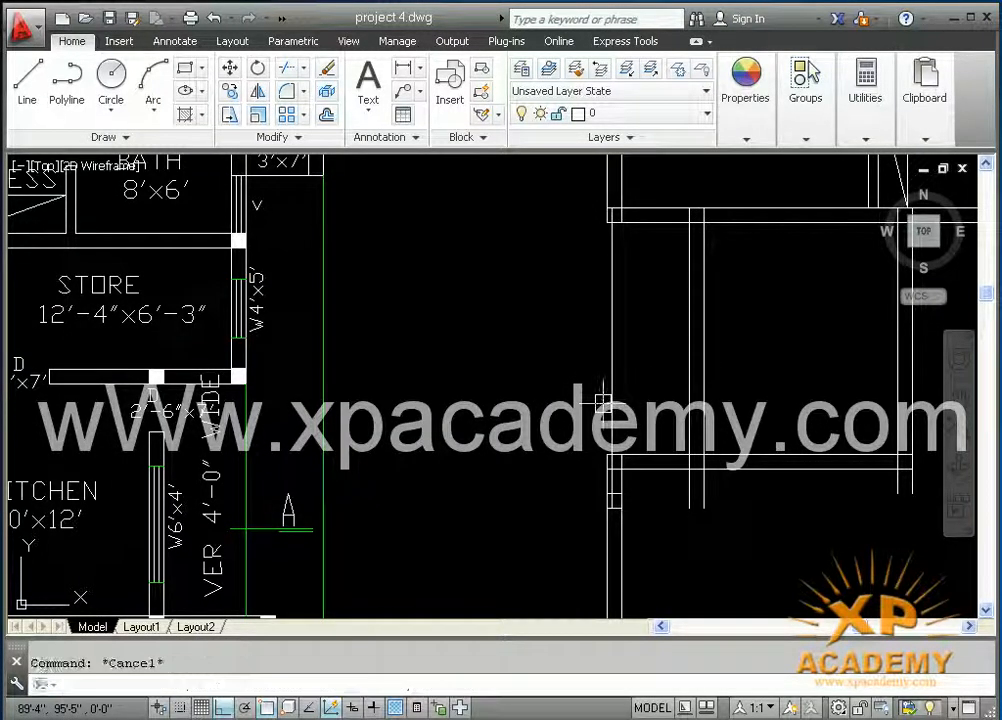
pyautogui.hotkey('ctrl', 'z')
pyautogui.hotkey('ctrl', 'z')
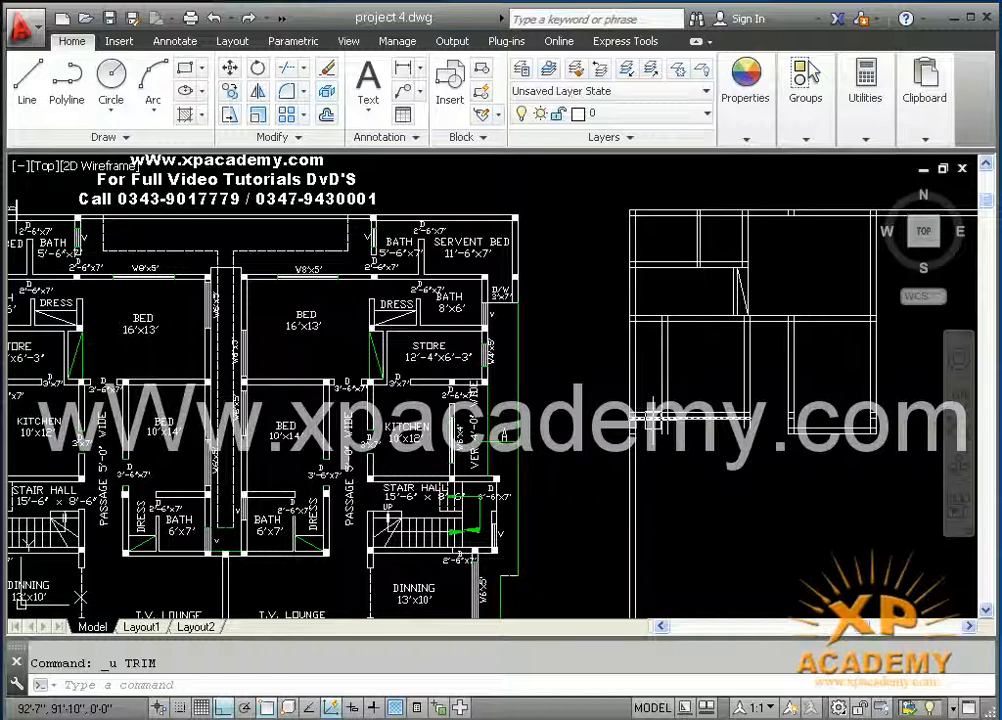
# - Trim only the inner line of the outer left wall between the kitchen row's top and bottom walls
pyautogui.press('Return')
pyautogui.scroll(3, 640, 395)
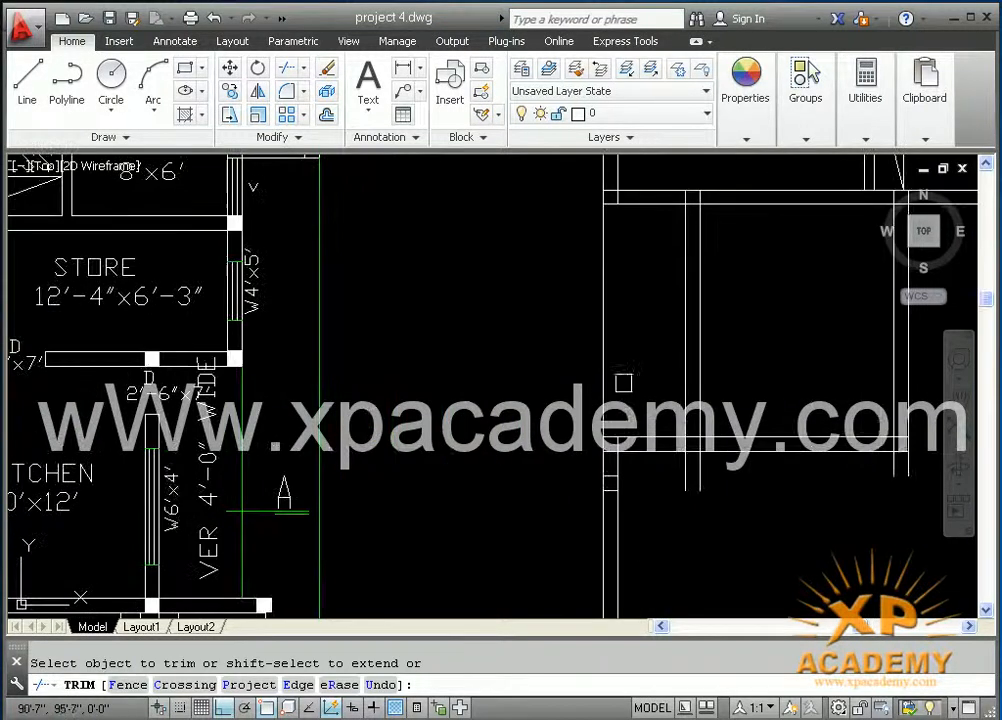
pyautogui.press('Escape')
# - Erase the two short leftover lines crossing the outer left wall below the kitchen, and save the drawing
pyautogui.moveTo(630, 483); pyautogui.dragTo(622, 449, button='middle')
pyautogui.click(529, 424)
pyautogui.click(646, 495)
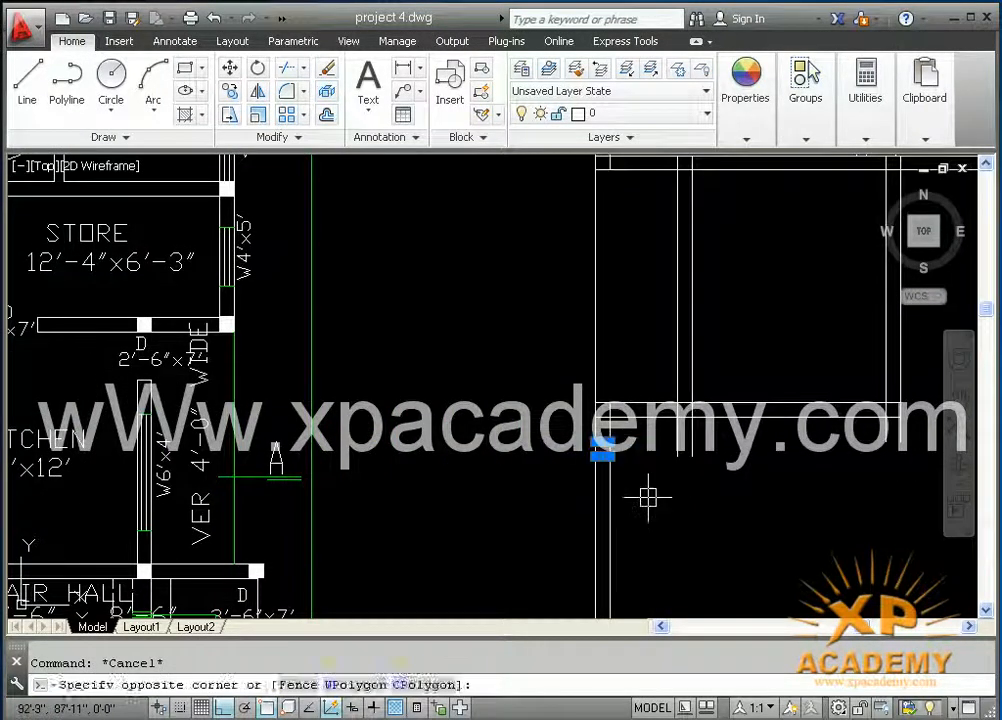
pyautogui.press('Delete')
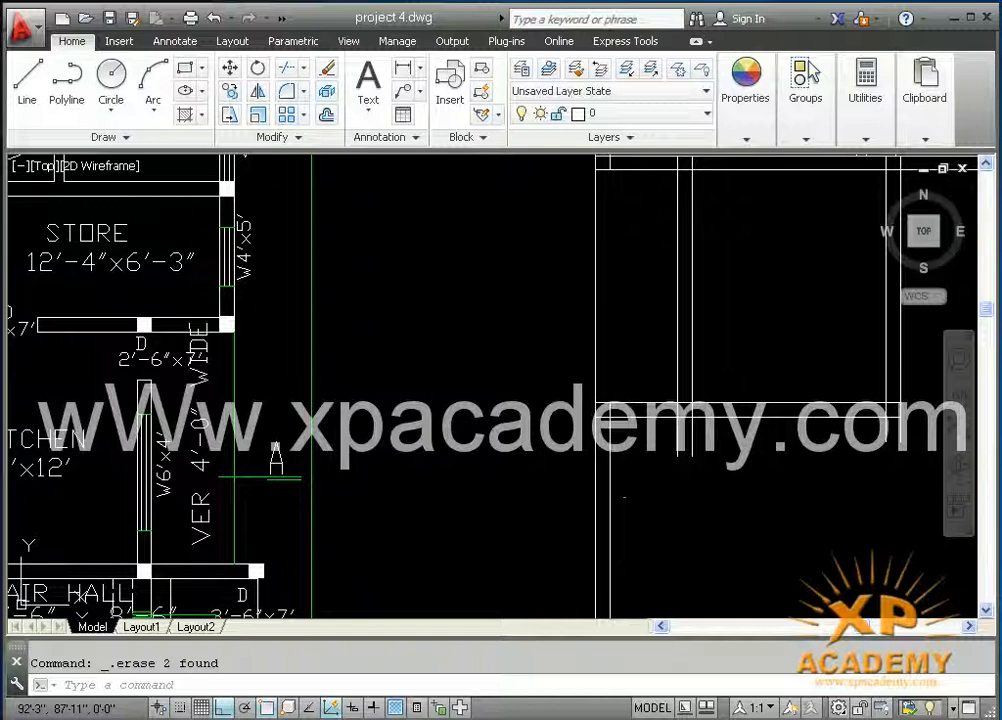
pyautogui.hotkey('ctrl', 's')
# - Trim the kitchen side wall lines that stick out below the kitchen's bottom wall, and save the drawing
pyautogui.write('tr')
pyautogui.press('Return')
pyautogui.press('Return')
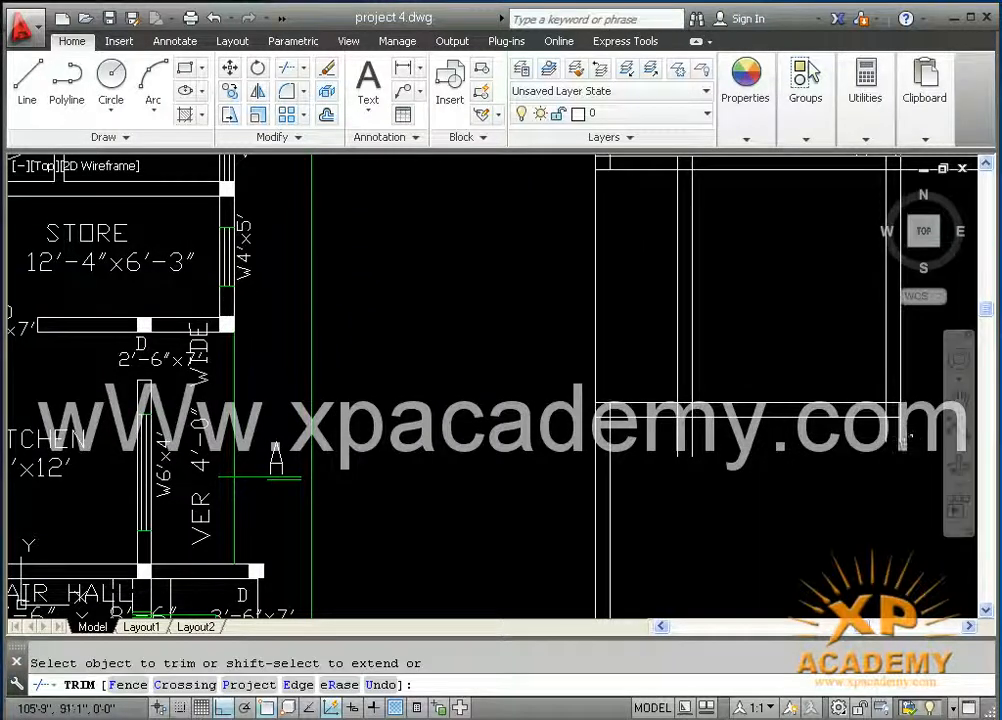
pyautogui.click(912, 435)
pyautogui.click(703, 459)
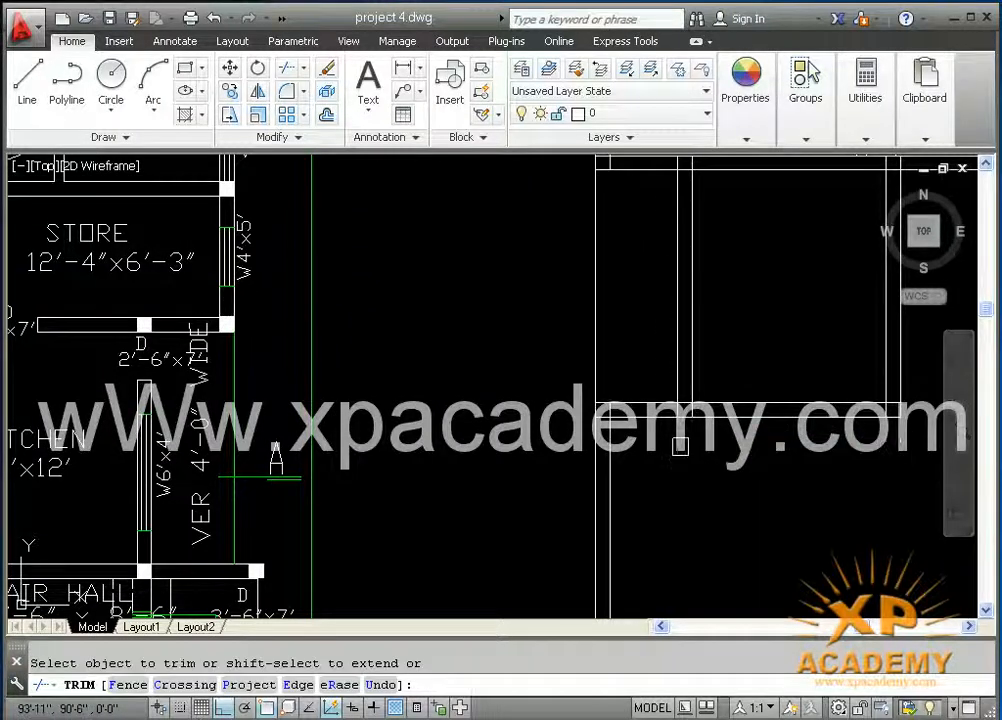
pyautogui.hotkey('ctrl', 's')
# - Examine the stair hall's size and its surrounding walls in the reference plan
pyautogui.scroll(-4, 708, 370)
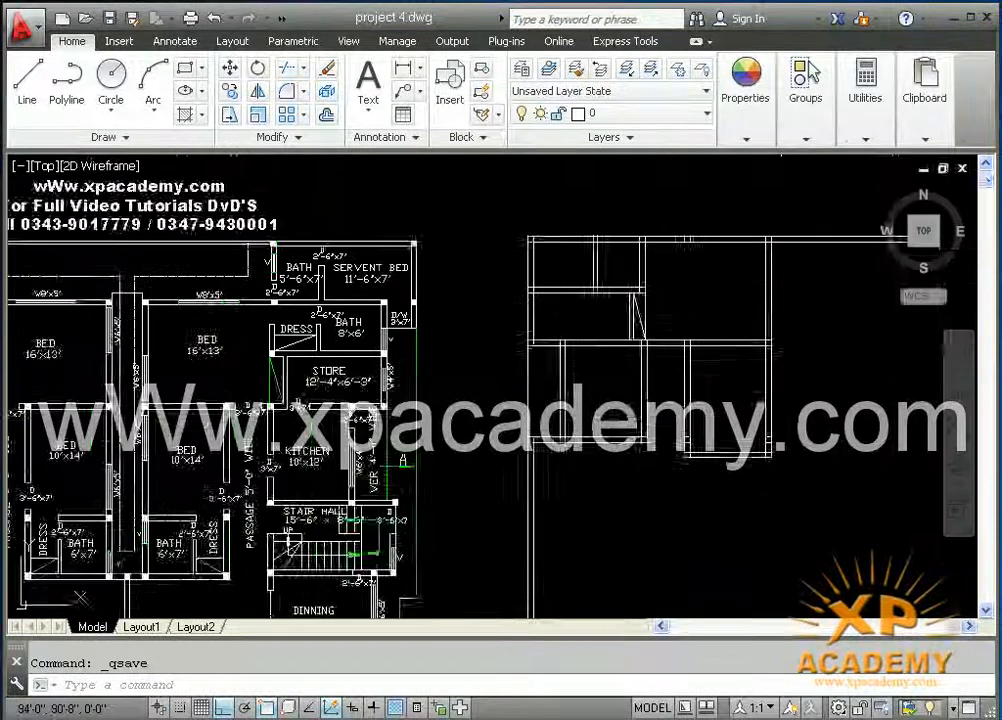
pyautogui.scroll(5, 140, 440)
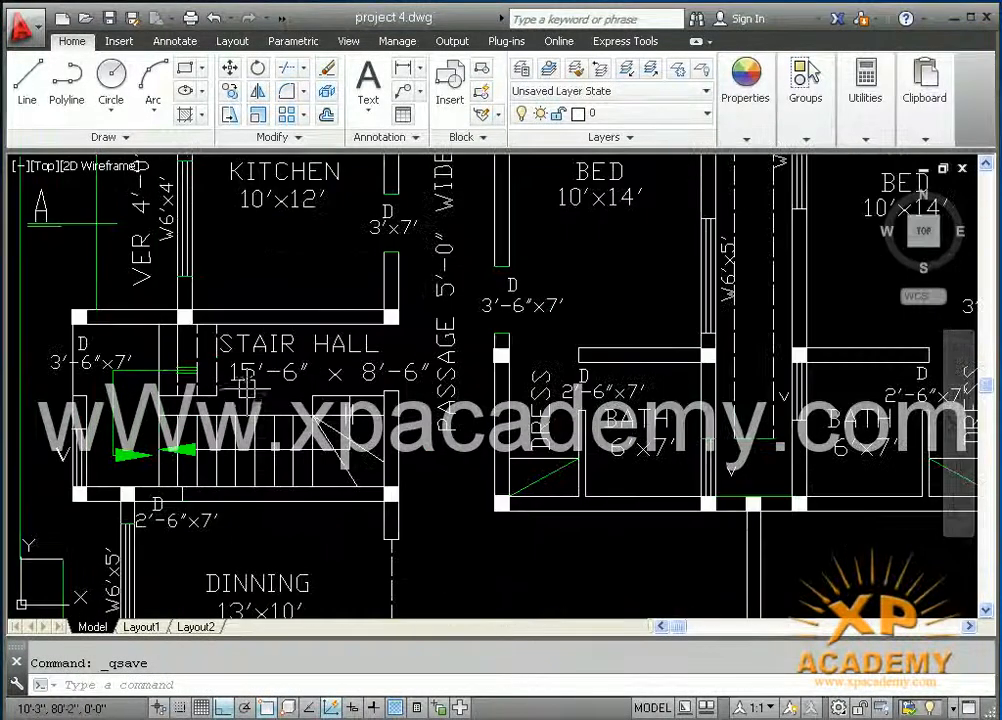
pyautogui.moveTo(276, 370)
pyautogui.mouseDown(button='middle')
pyautogui.moveTo(292, 411)
pyautogui.moveTo(305, 382)
pyautogui.mouseUp(button='middle')
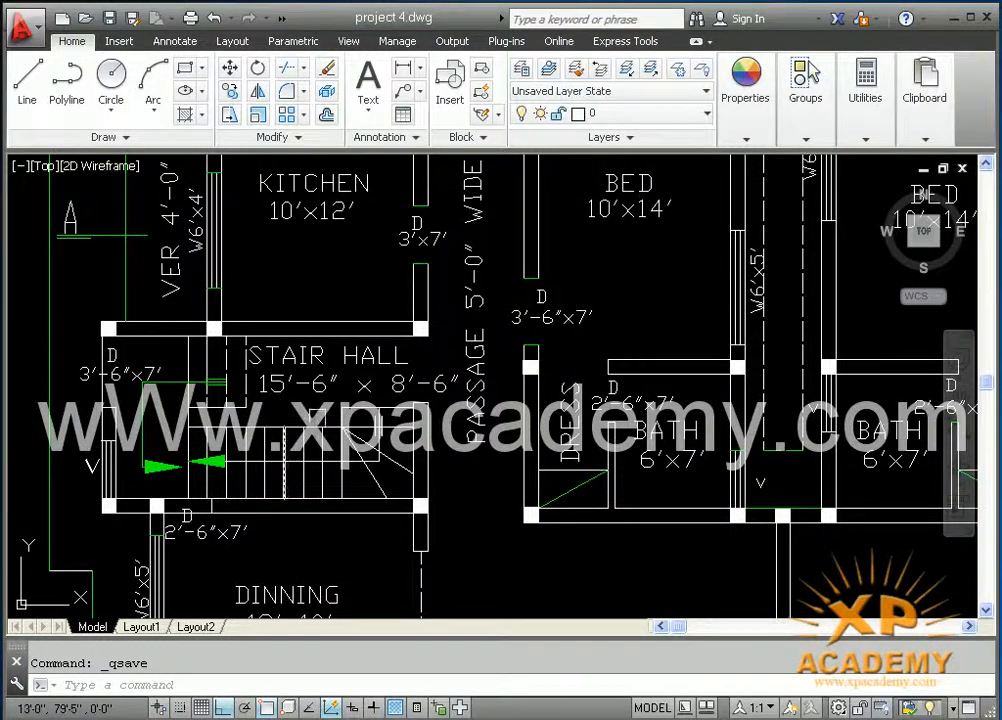
pyautogui.scroll(-4, 378, 435)
pyautogui.moveTo(472, 447); pyautogui.dragTo(210, 428, button='middle')
pyautogui.moveTo(560, 417); pyautogui.dragTo(414, 439, button='middle')
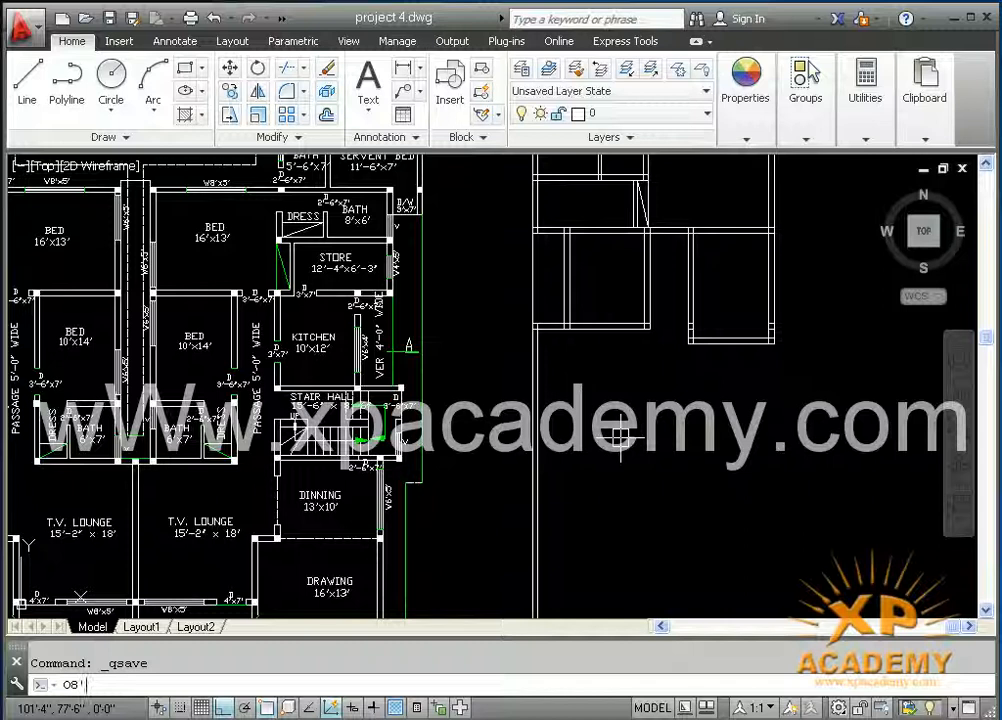
# - Offset the lower line of the kitchen's bottom wall 8'6" downward for the stair hall's depth
pyautogui.press('Return')
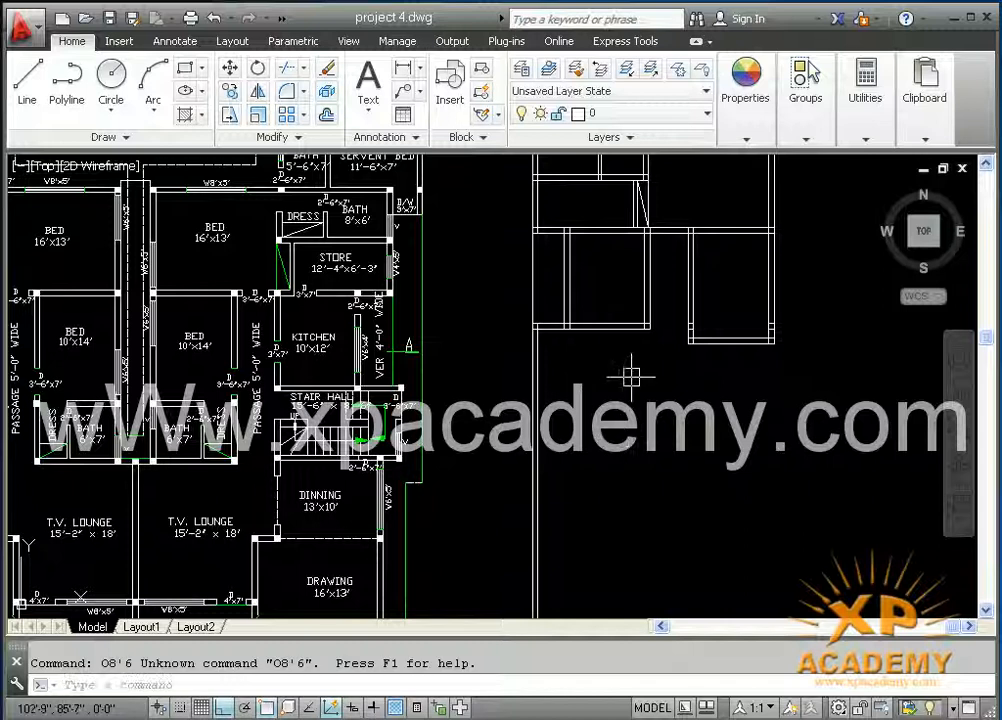
pyautogui.write('o')
pyautogui.press('Return')
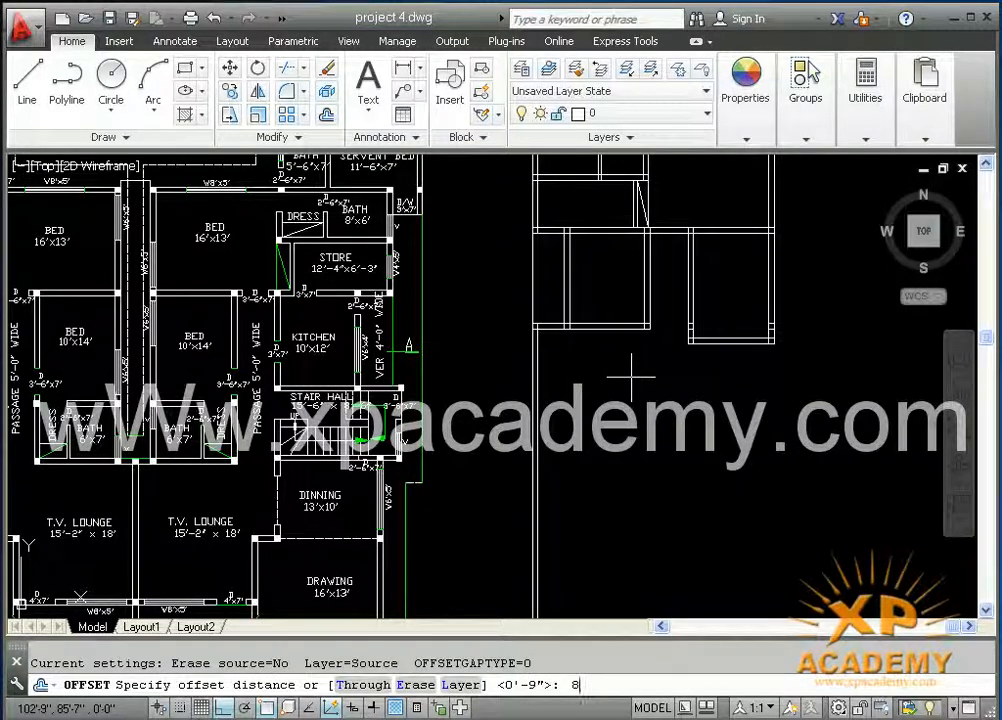
pyautogui.press('Return')
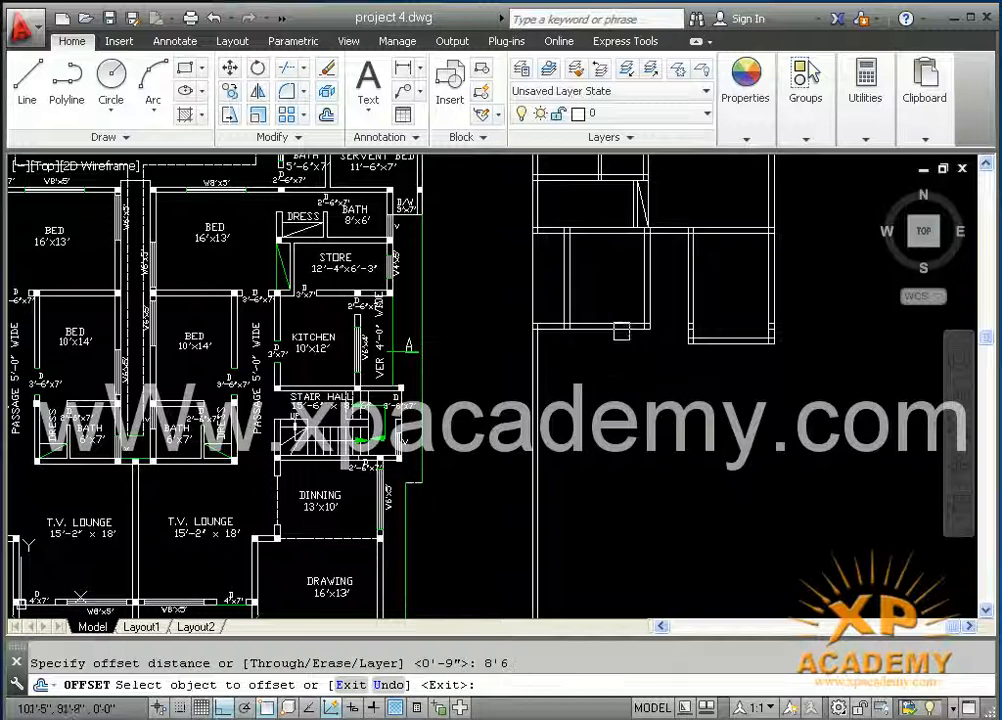
pyautogui.scroll(2, 625, 360)
pyautogui.click(626, 336)
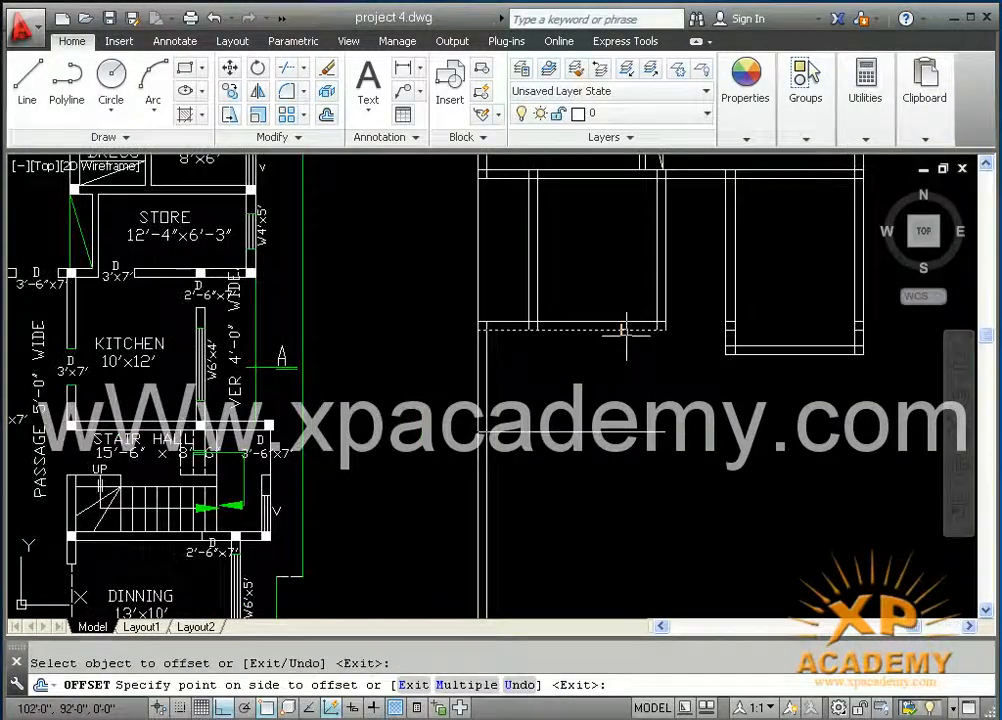
pyautogui.click(626, 516)
pyautogui.press('Return')
# - Offset the stair hall's new bottom line 9" downward for the wall thickness, and save the drawing
pyautogui.press('Return')
pyautogui.write('9')
pyautogui.press('Return')
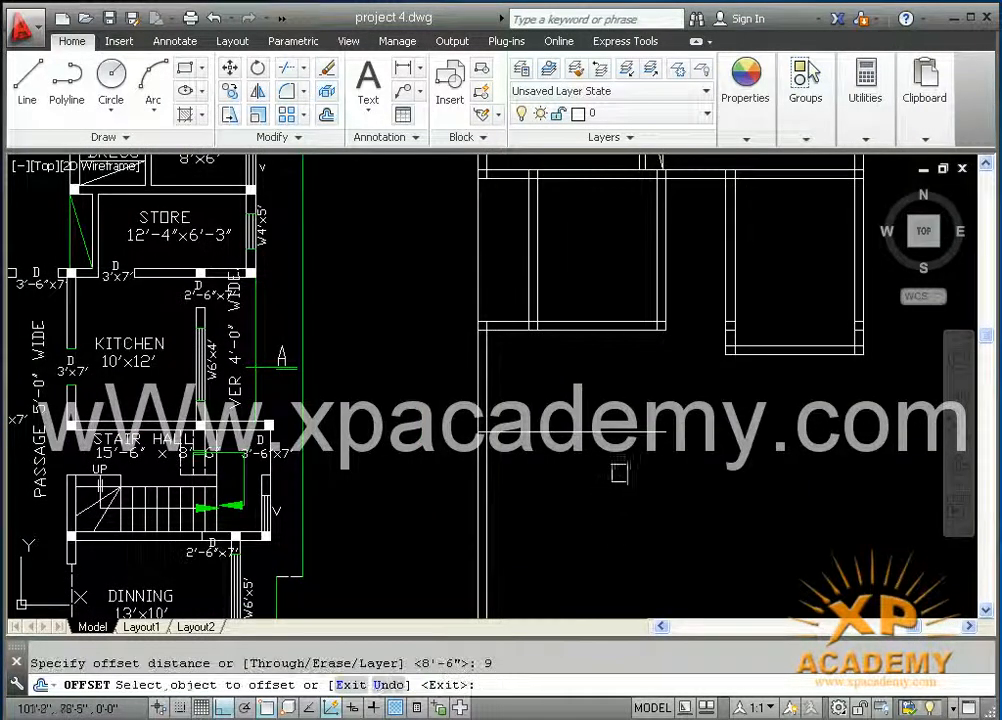
pyautogui.scroll(5, 470, 360)
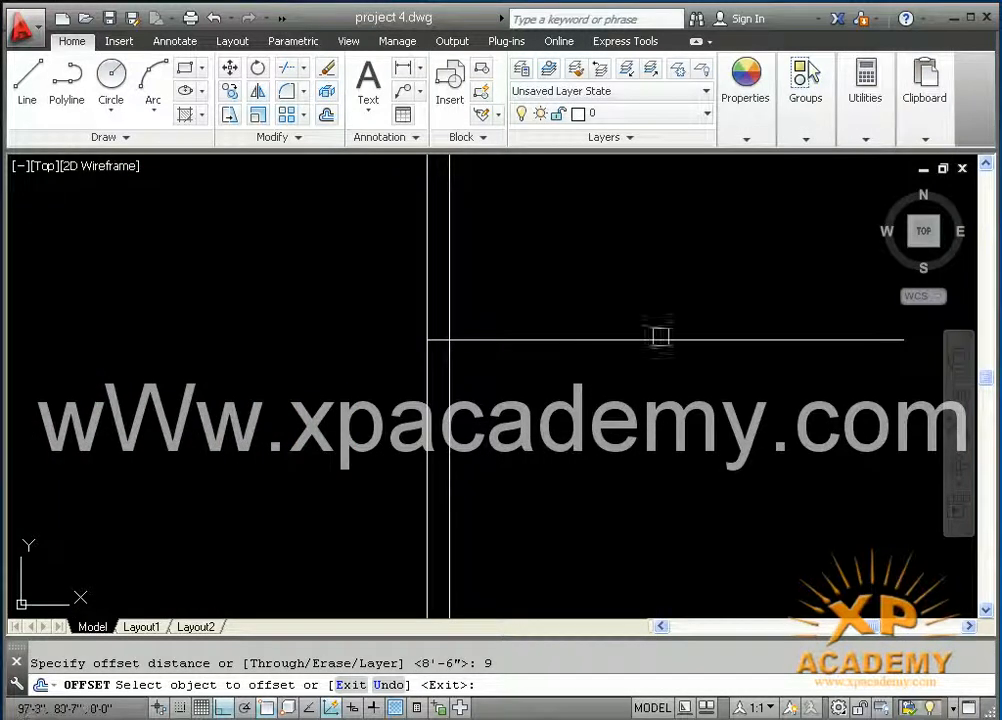
pyautogui.click(660, 338)
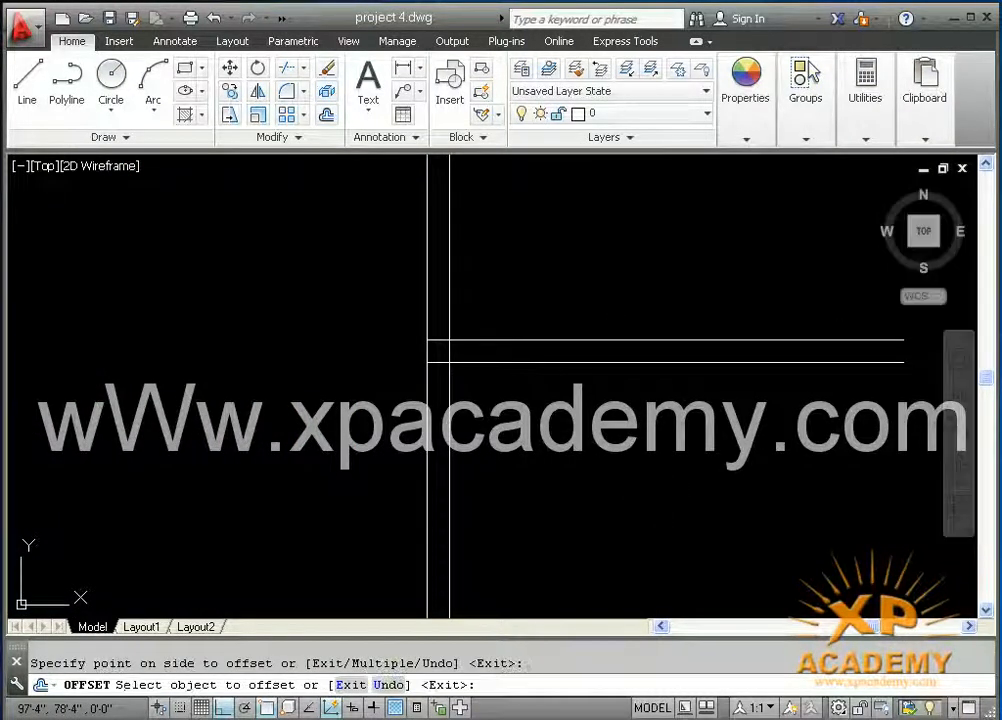
pyautogui.hotkey('ctrl', 's')
# - Extend both lines of the kitchen's right wall down to the stair hall's lower wall line, and save the drawing
pyautogui.scroll(-2, 642, 480)
pyautogui.moveTo(725, 398); pyautogui.dragTo(654, 436, button='middle')
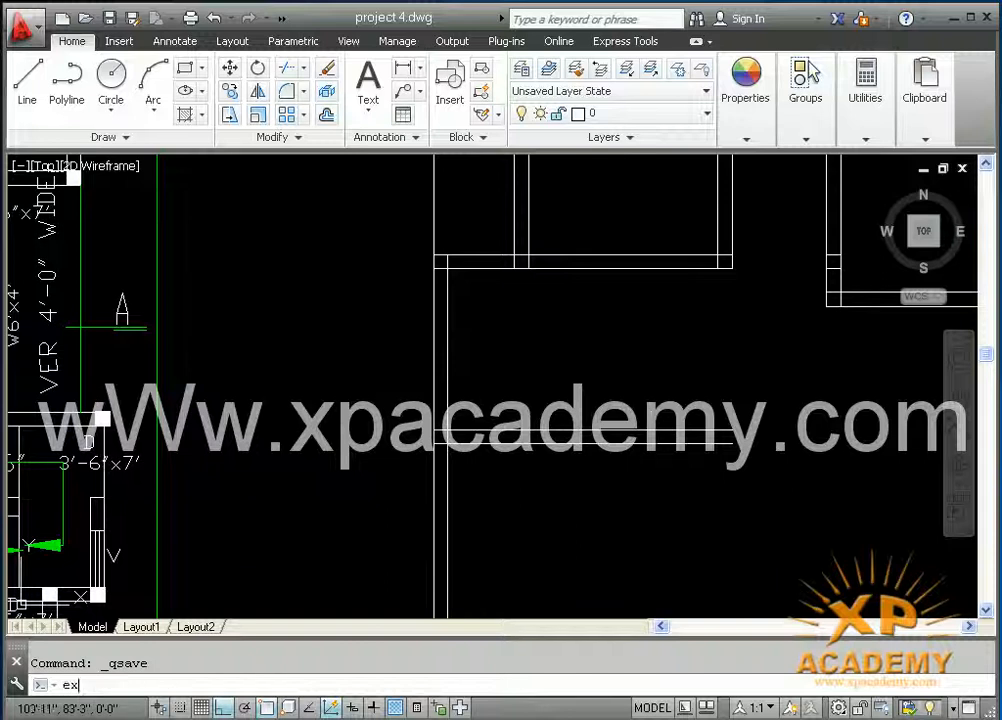
pyautogui.press('Return')
pyautogui.click(706, 439)
pyautogui.press('Return')
pyautogui.click(745, 226)
pyautogui.click(692, 227)
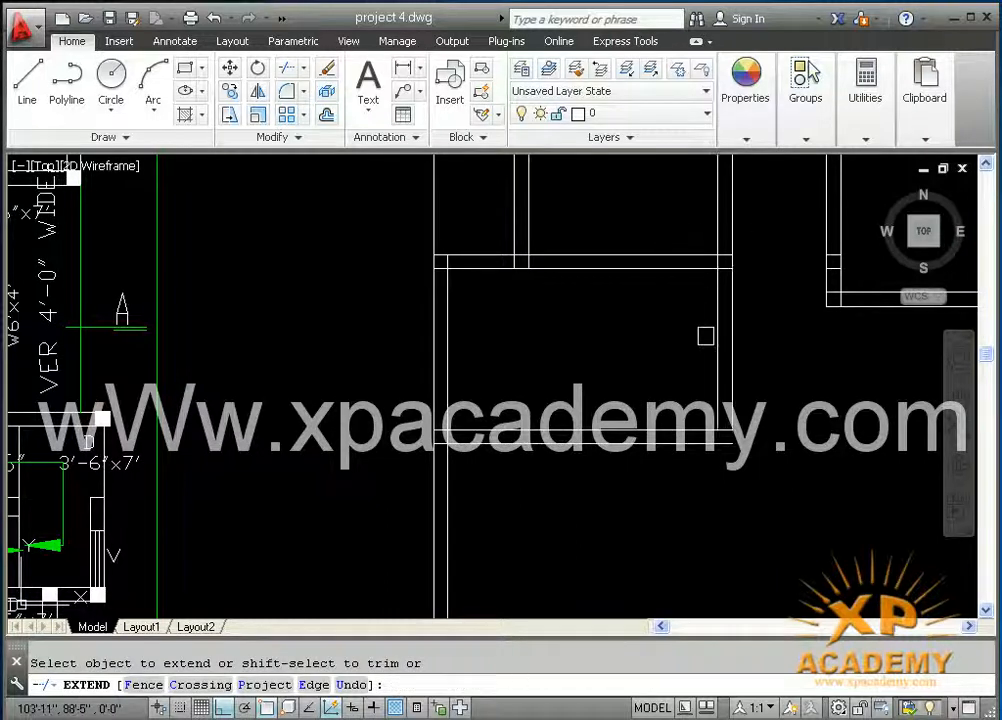
pyautogui.scroll(-3, 706, 336)
pyautogui.scroll(3, 661, 368)
pyautogui.click(661, 368)
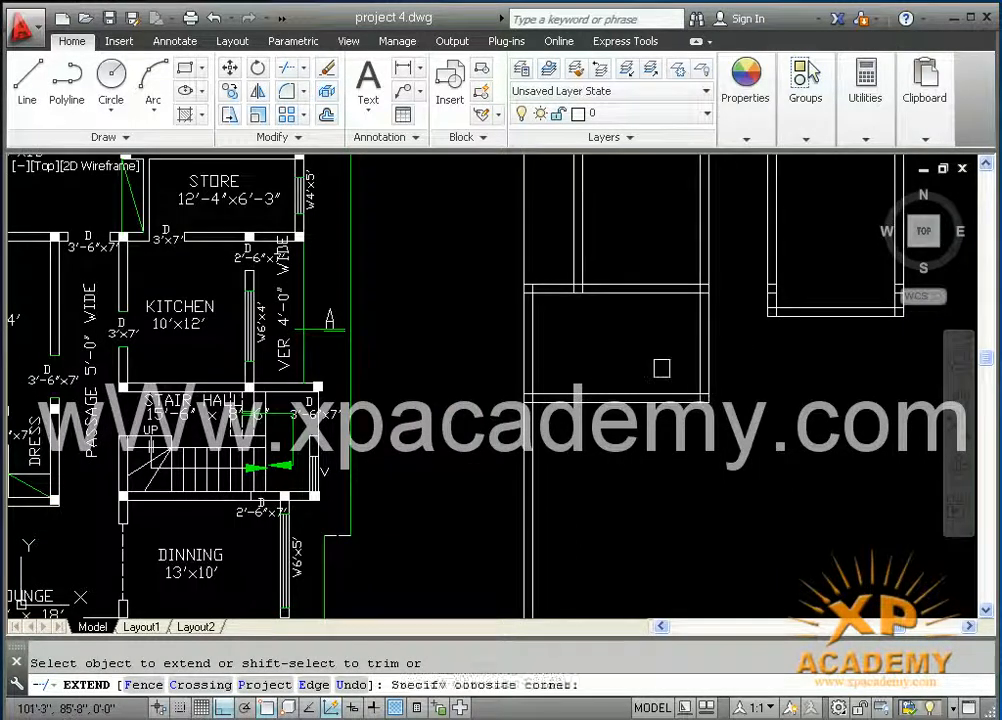
pyautogui.press('Escape')
pyautogui.hotkey('ctrl', 's')
pyautogui.write('o')
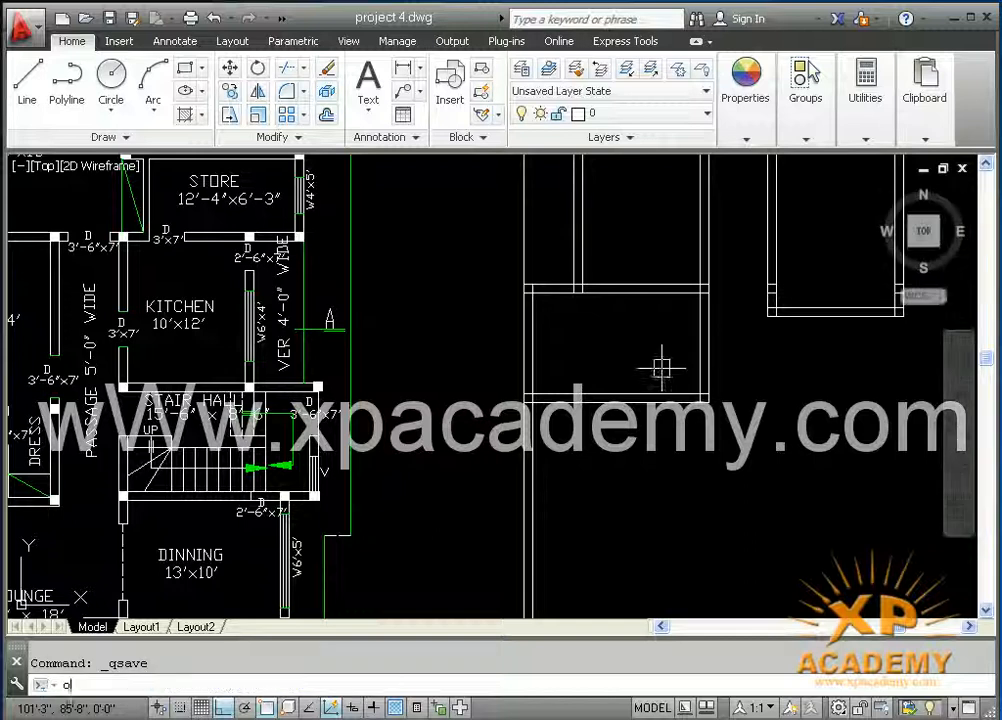
pyautogui.press('Return')
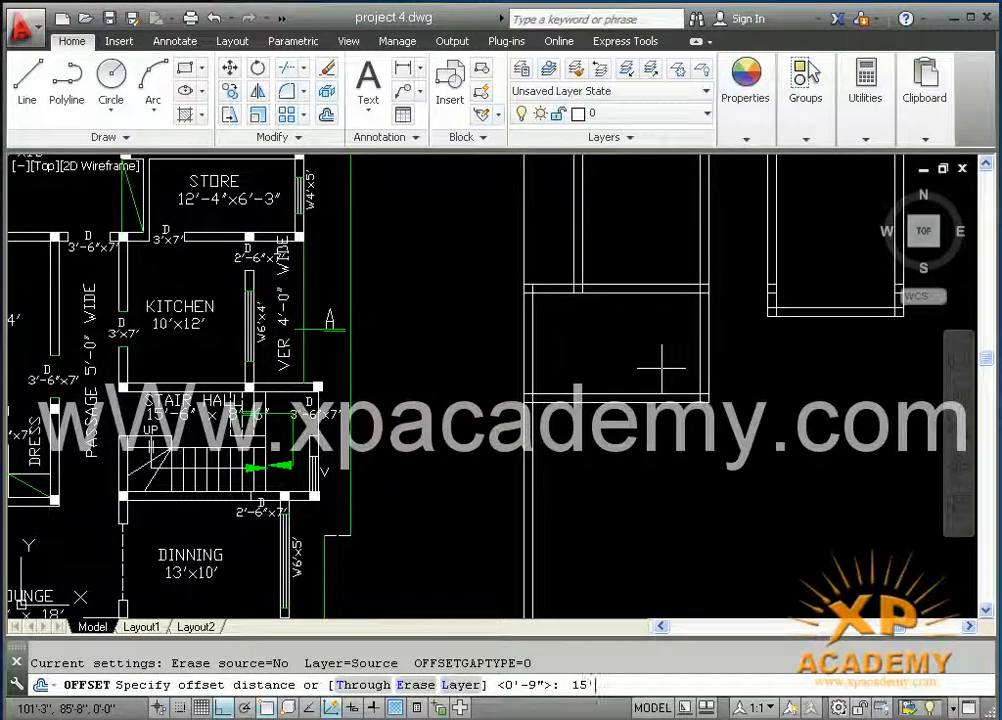
pyautogui.press('Return')
pyautogui.click(695, 347)
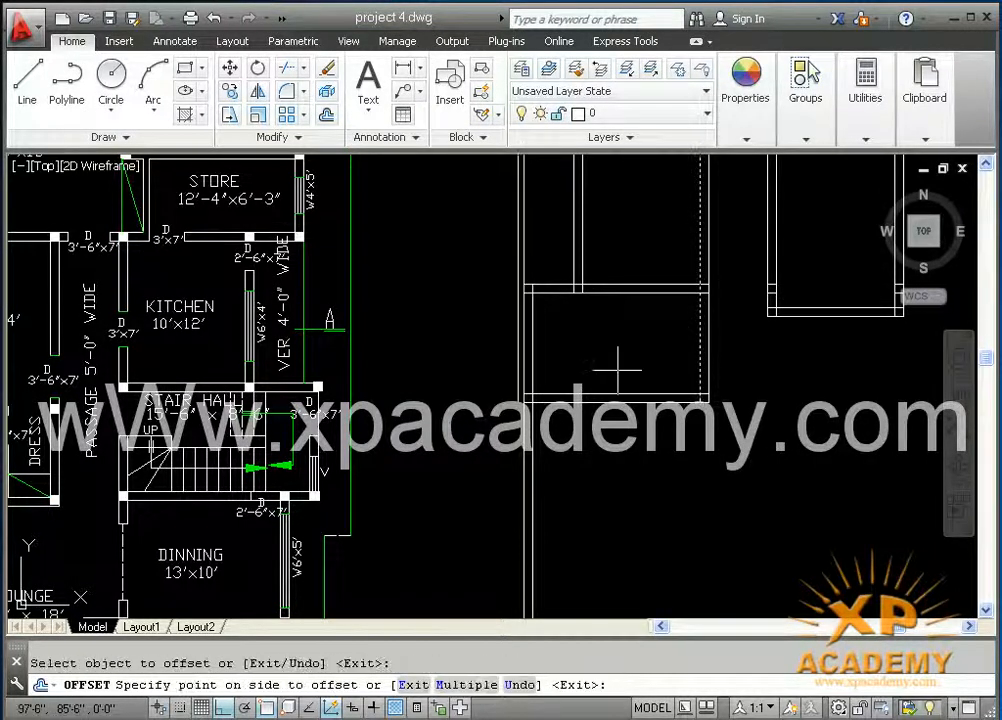
pyautogui.press('Escape')
# - Compare the redrawn stair hall with the stair hall in the reference plan, and save the drawing
pyautogui.moveTo(484, 379); pyautogui.dragTo(756, 378, button='middle')
pyautogui.moveTo(650, 390); pyautogui.dragTo(861, 394, button='middle')
pyautogui.moveTo(248, 385); pyautogui.dragTo(798, 394, button='middle')
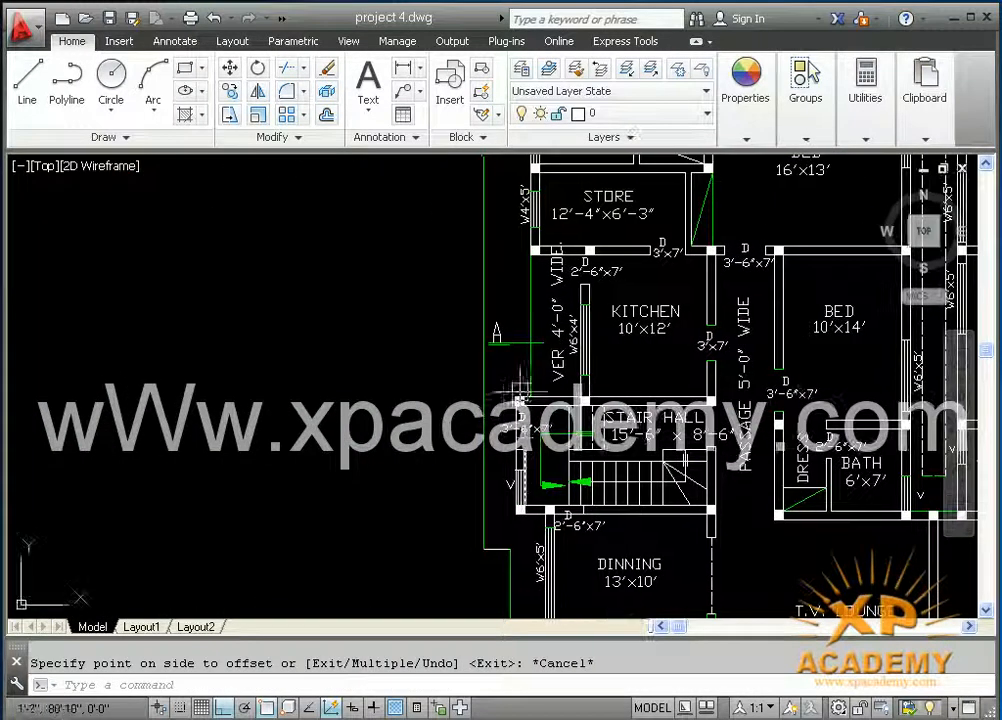
pyautogui.scroll(-3, 605, 425)
pyautogui.moveTo(950, 430); pyautogui.dragTo(600, 430, button='middle')
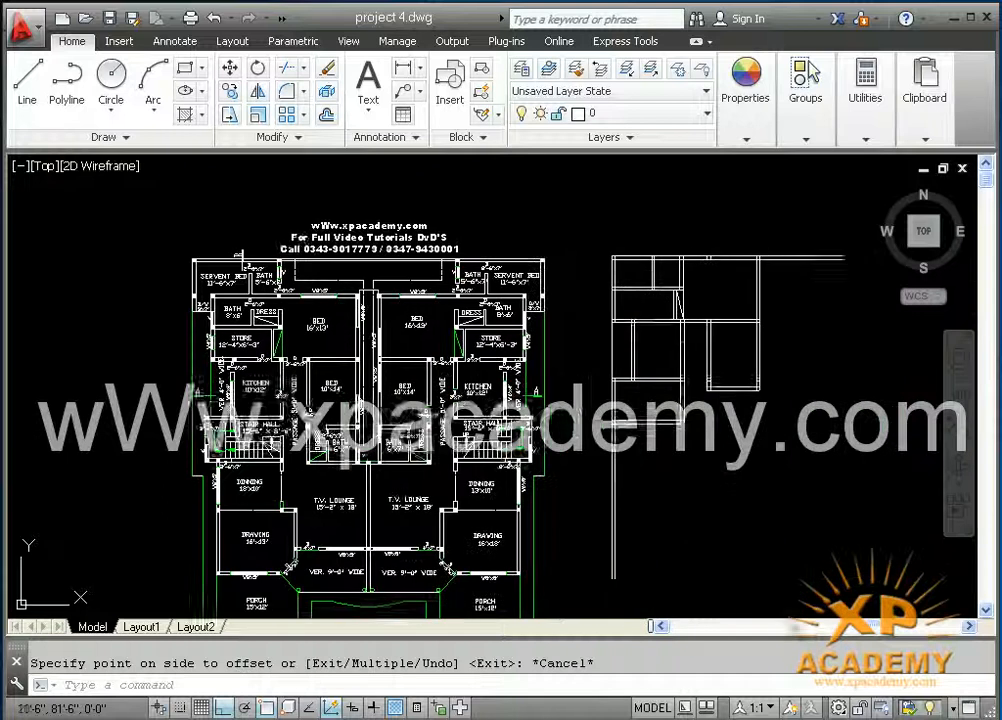
pyautogui.moveTo(682, 433); pyautogui.dragTo(606, 428, button='middle')
pyautogui.scroll(4, 510, 416)
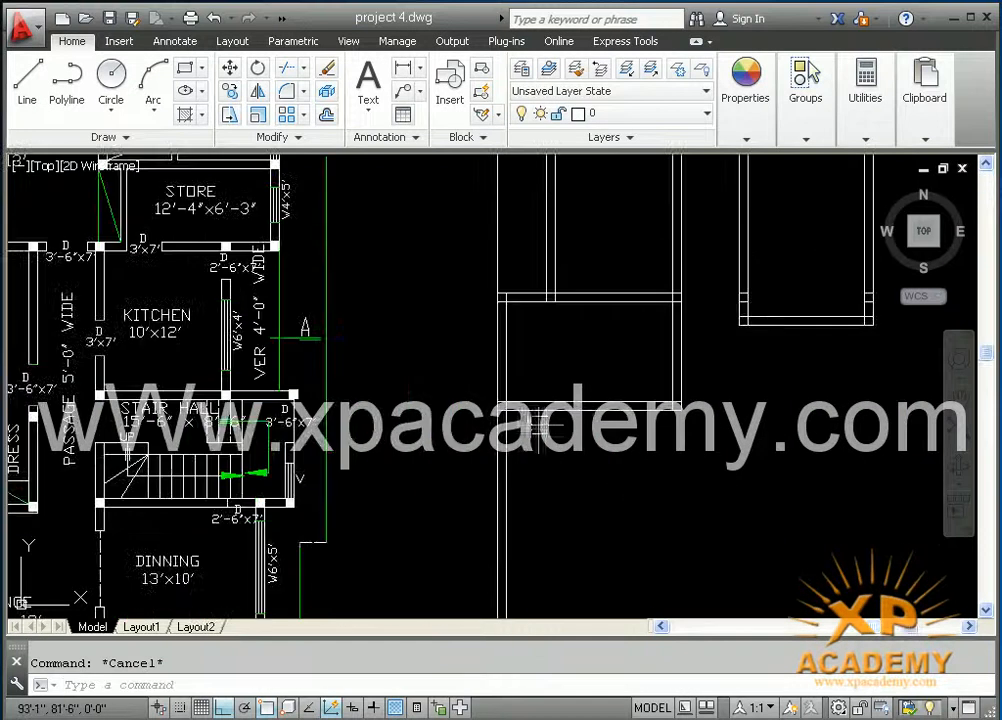
pyautogui.hotkey('ctrl', 's')
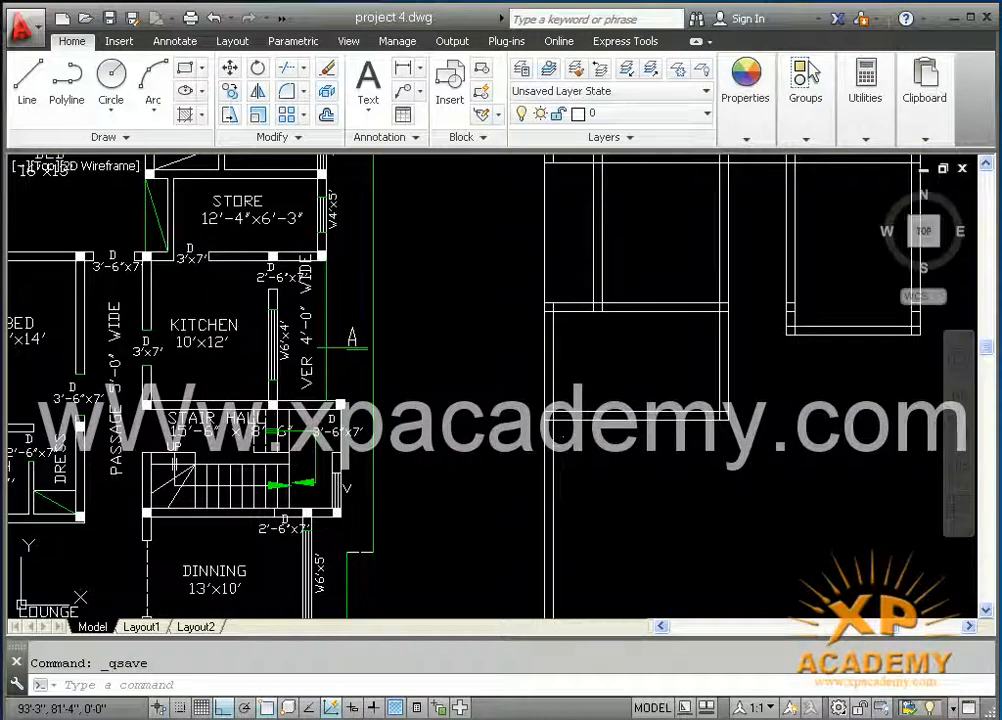
# - Examine the bath and dress area below the 10'x14' bedroom in the reference plan
pyautogui.scroll(-2, 948, 335)
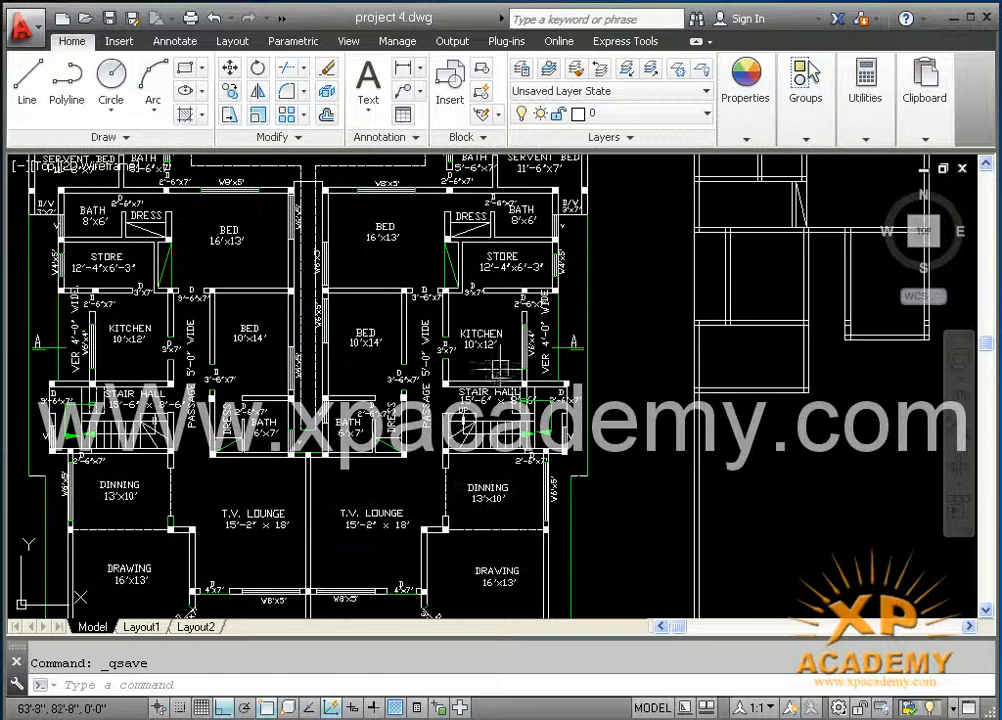
pyautogui.moveTo(716, 437); pyautogui.dragTo(697, 455, button='middle')
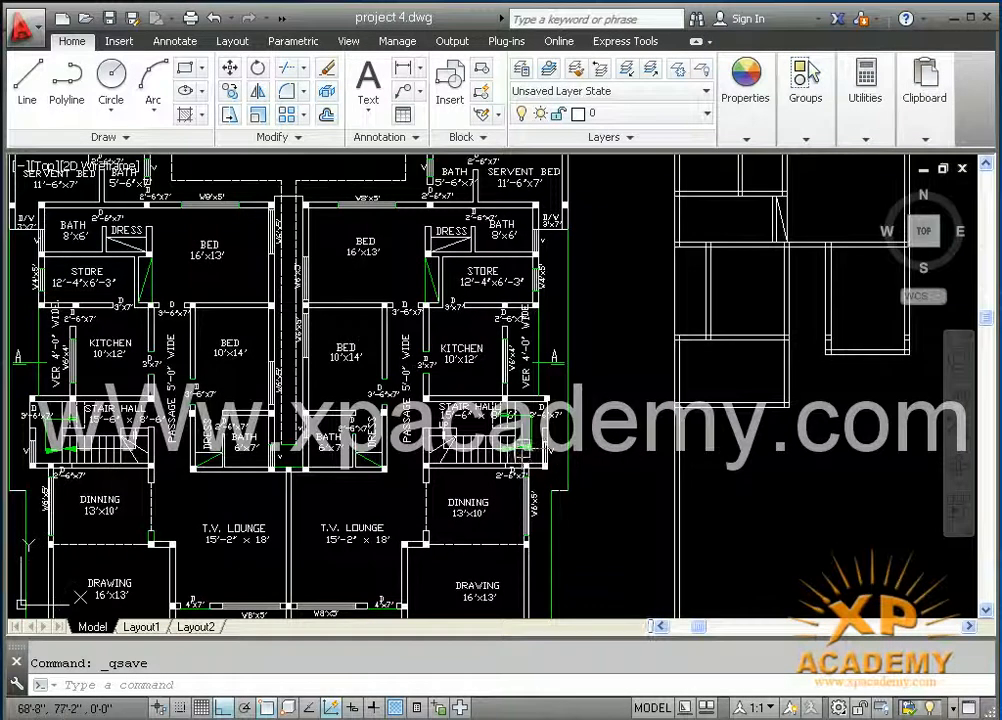
pyautogui.moveTo(520, 450); pyautogui.dragTo(652, 366, button='middle')
pyautogui.scroll(3, 240, 390)
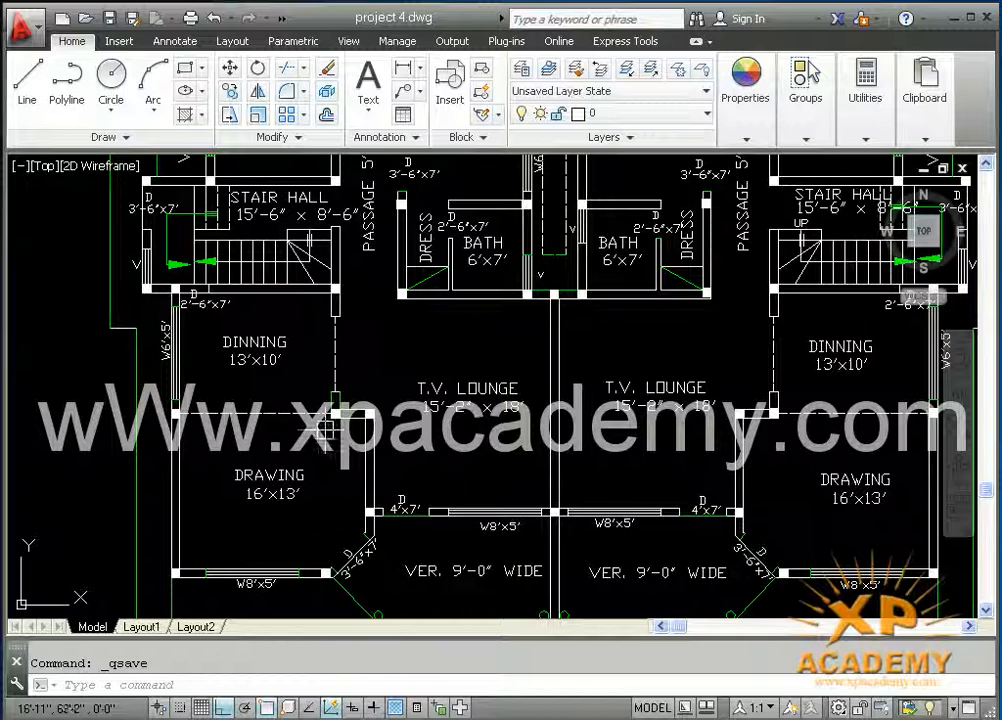
pyautogui.moveTo(497, 410); pyautogui.dragTo(497, 516, button='middle')
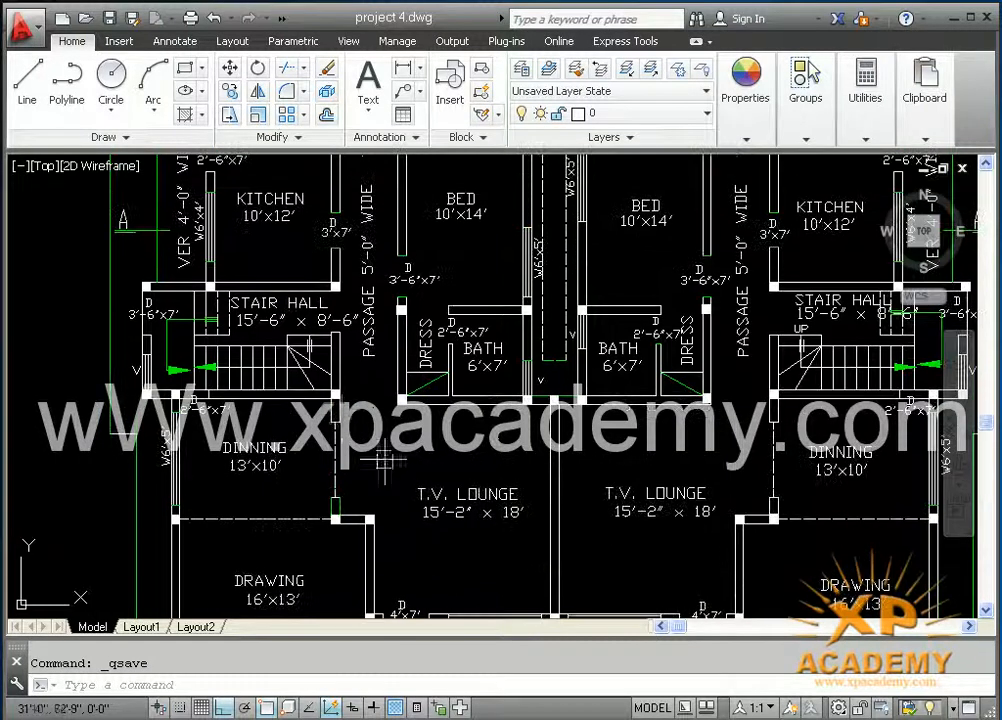
pyautogui.scroll(-3, 537, 370)
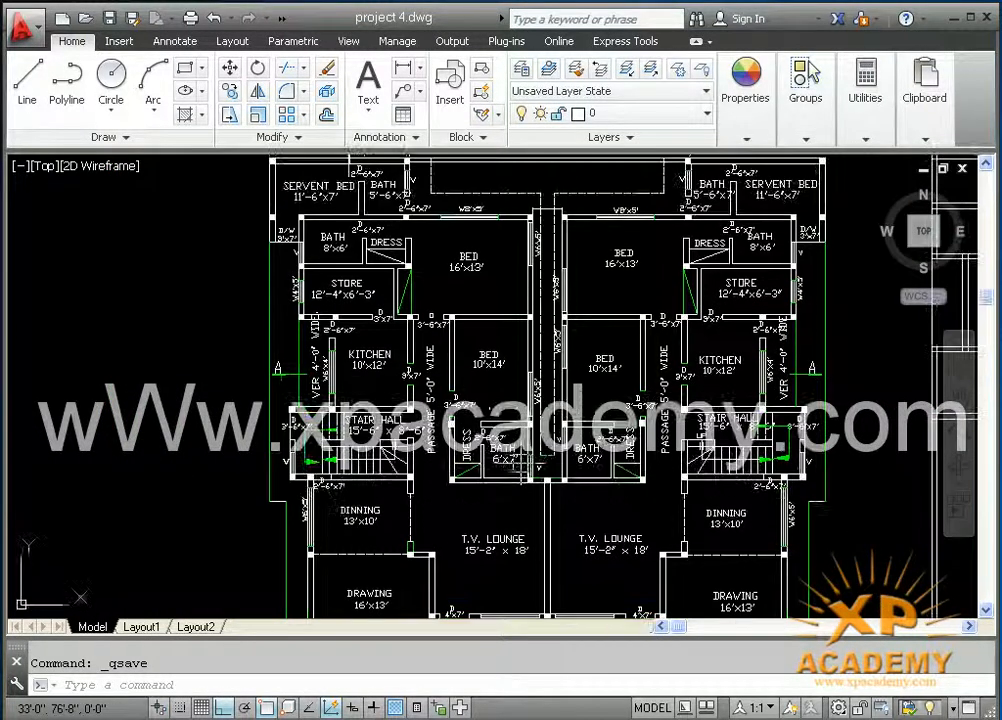
pyautogui.scroll(2, 521, 476)
pyautogui.scroll(1, 510, 440)
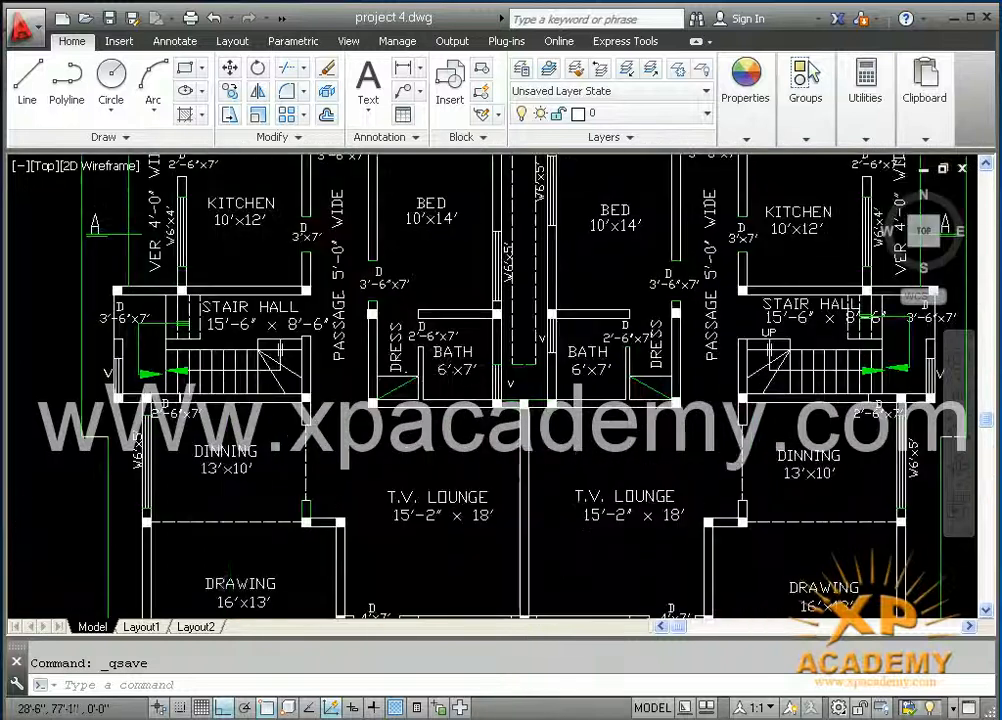
pyautogui.scroll(4, 490, 372)
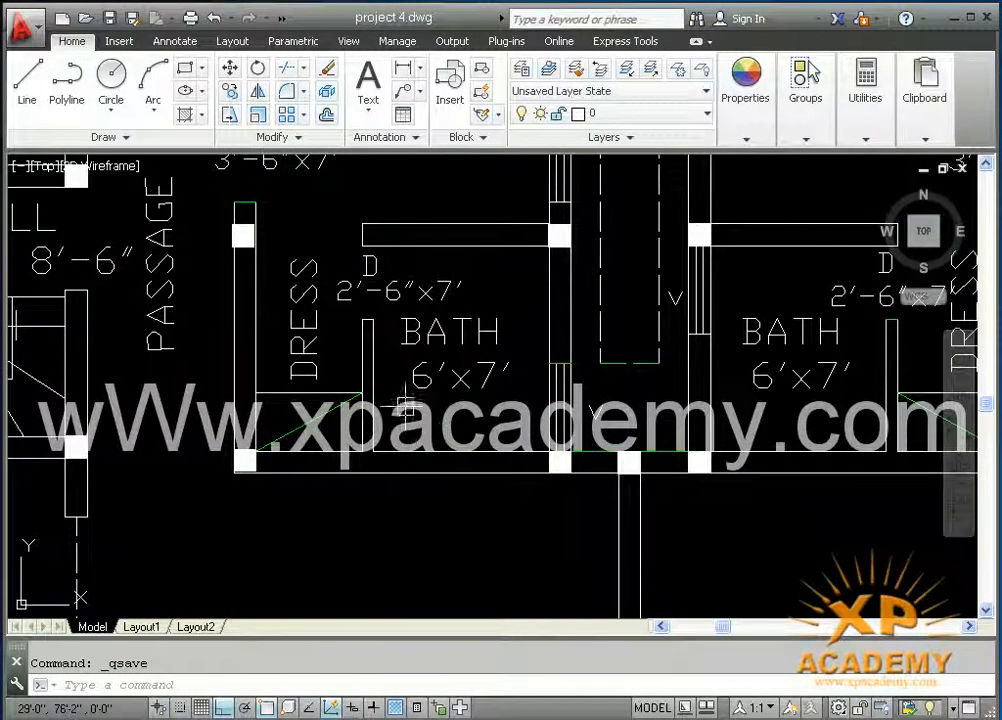
pyautogui.scroll(-4, 504, 417)
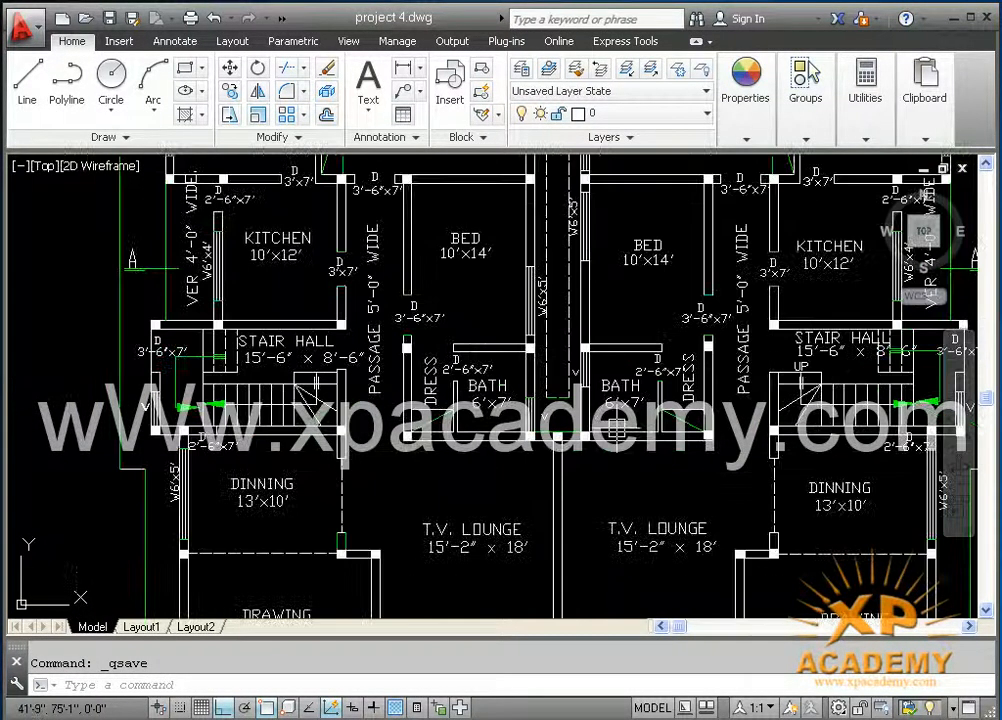
# - Offset the lower line of the 10'x14' bedroom's bottom wall 7' downward for the bath's depth
pyautogui.moveTo(877, 408); pyautogui.dragTo(338, 407, button='middle')
pyautogui.scroll(-2, 691, 414)
pyautogui.moveTo(766, 376); pyautogui.dragTo(637, 376, button='middle')
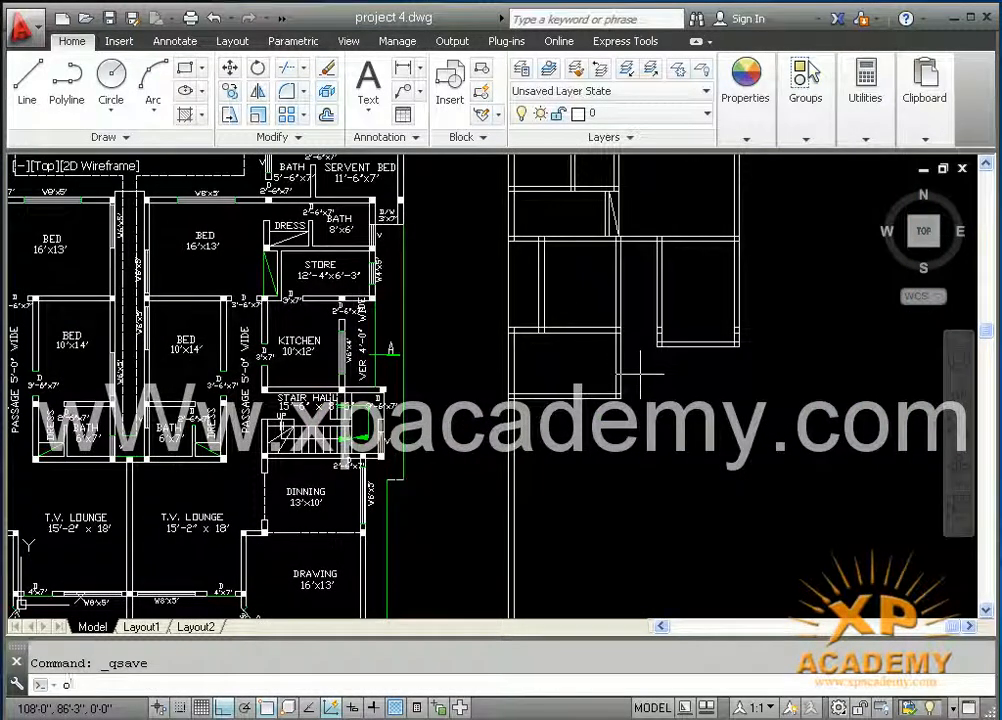
pyautogui.press('Return')
pyautogui.press('Return')
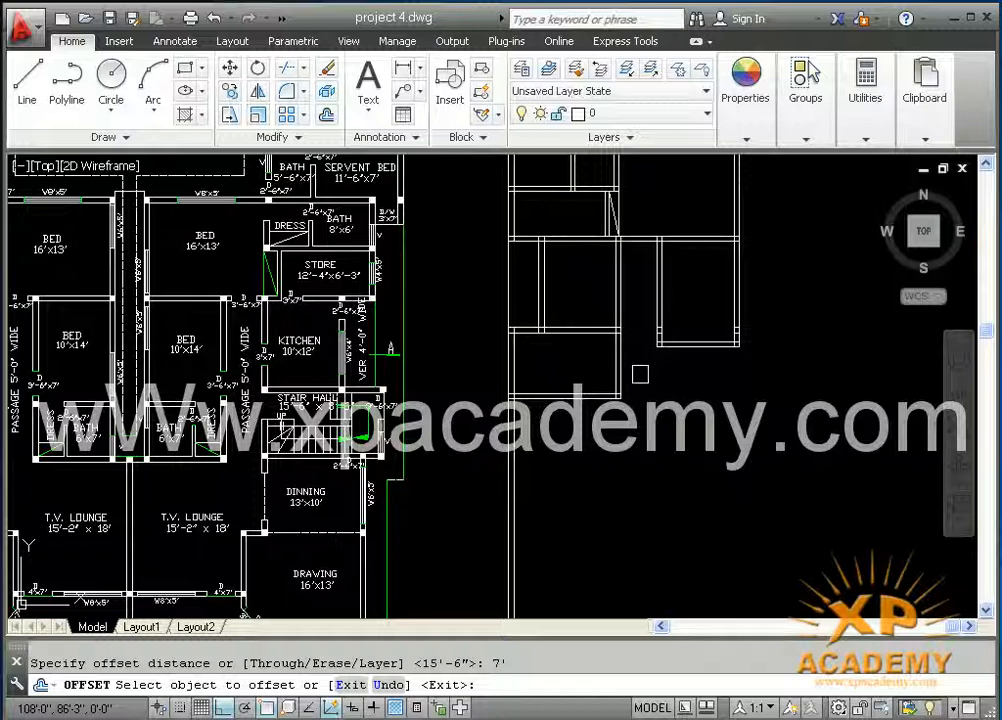
pyautogui.click(548, 272)
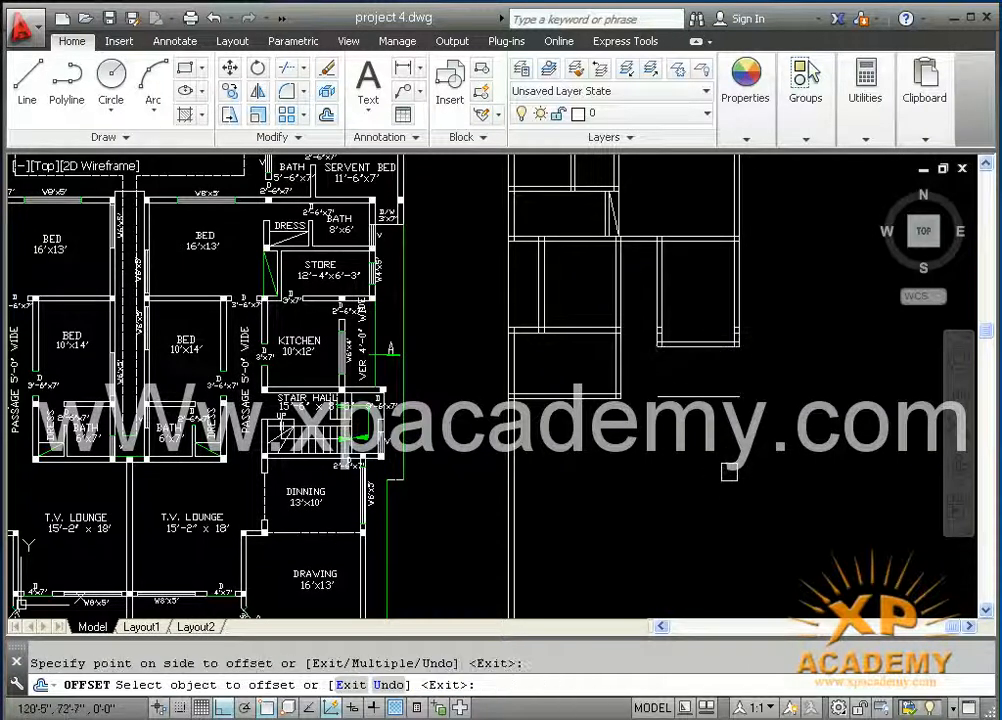
pyautogui.press('Return')
# - Offset the bath's new bottom line 9" downward for the wall thickness, and save the drawing
pyautogui.press('Return')
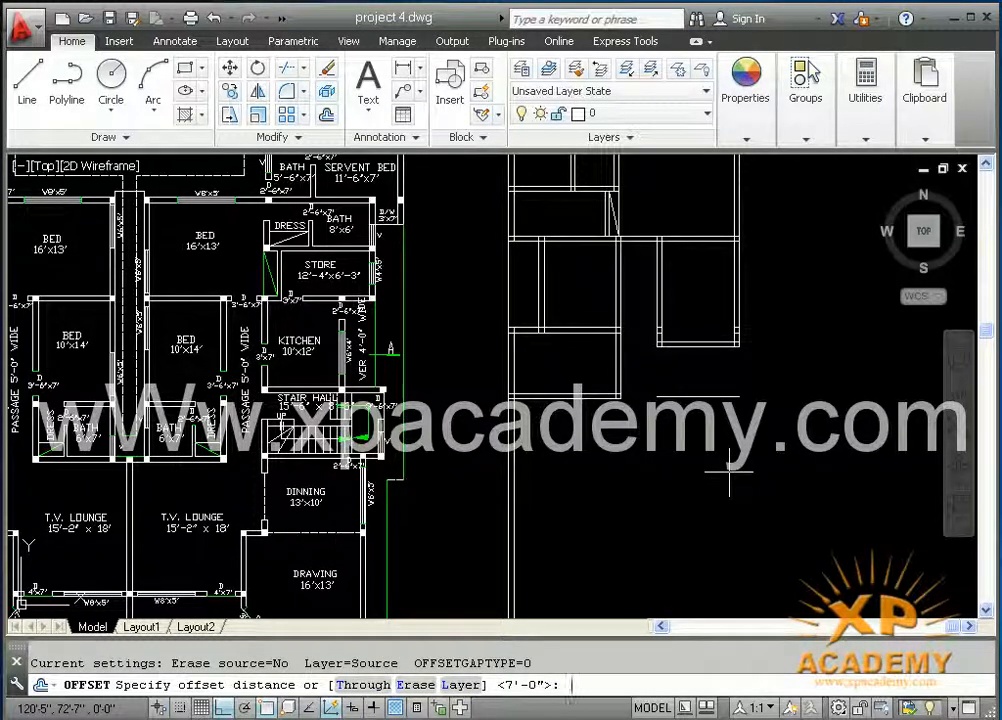
pyautogui.press('Return')
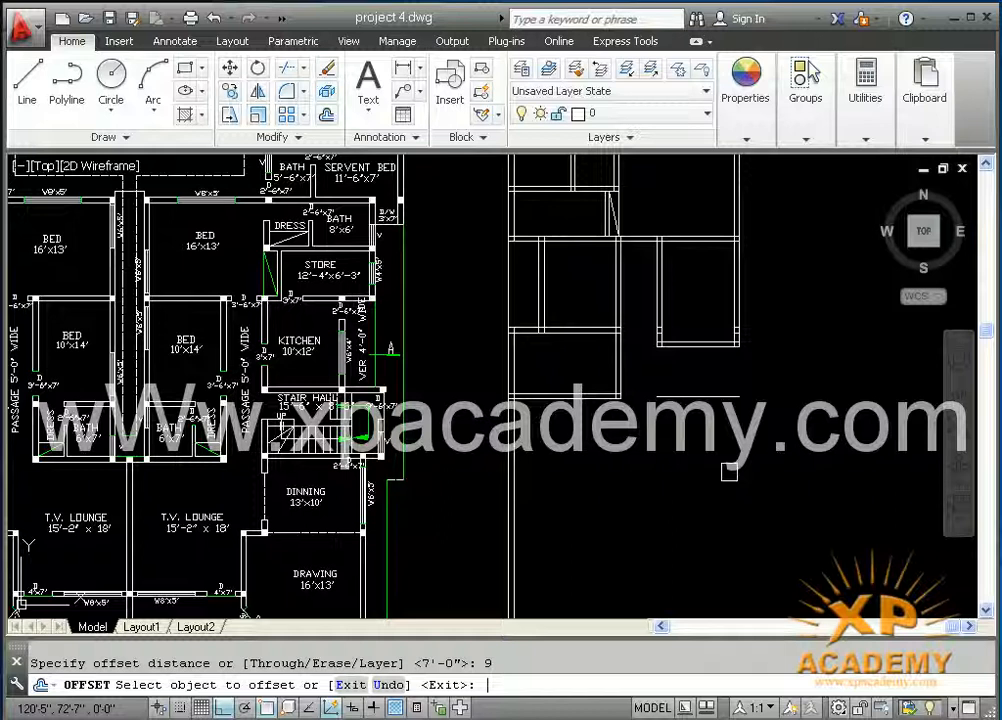
pyautogui.click(704, 397)
pyautogui.click(709, 515)
pyautogui.hotkey('ctrl', 's')
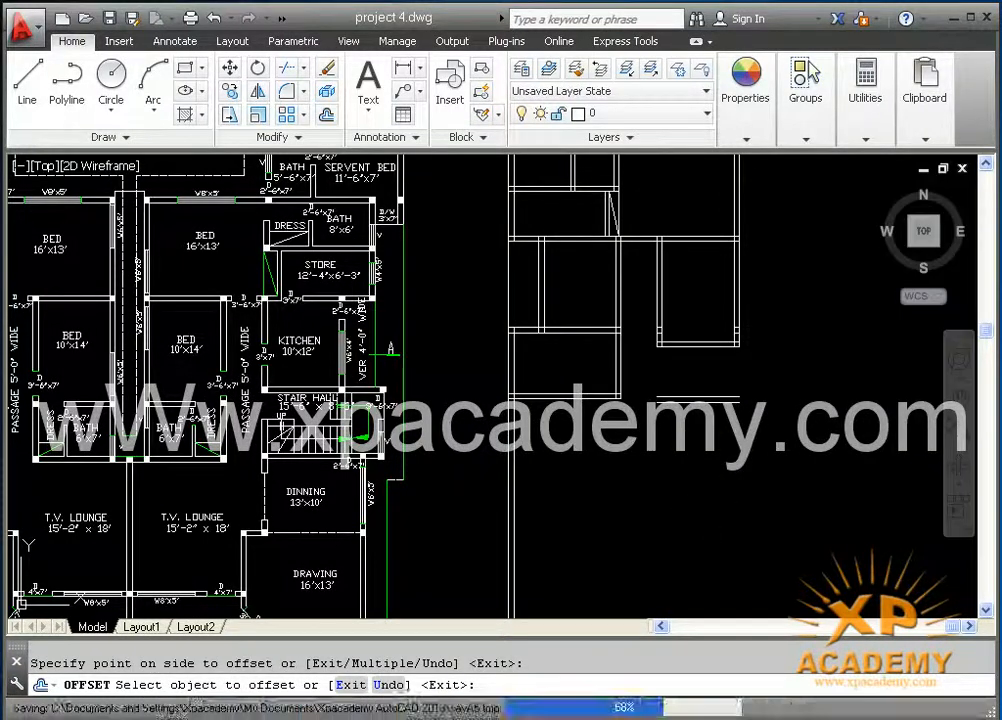
# - Extend both lines of the bedroom's right wall down to the bath's lower wall line, and save the drawing
pyautogui.moveTo(709, 407)
pyautogui.mouseDown(button='middle')
pyautogui.moveTo(711, 437)
pyautogui.moveTo(723, 404)
pyautogui.mouseUp(button='middle')
pyautogui.press('Return')
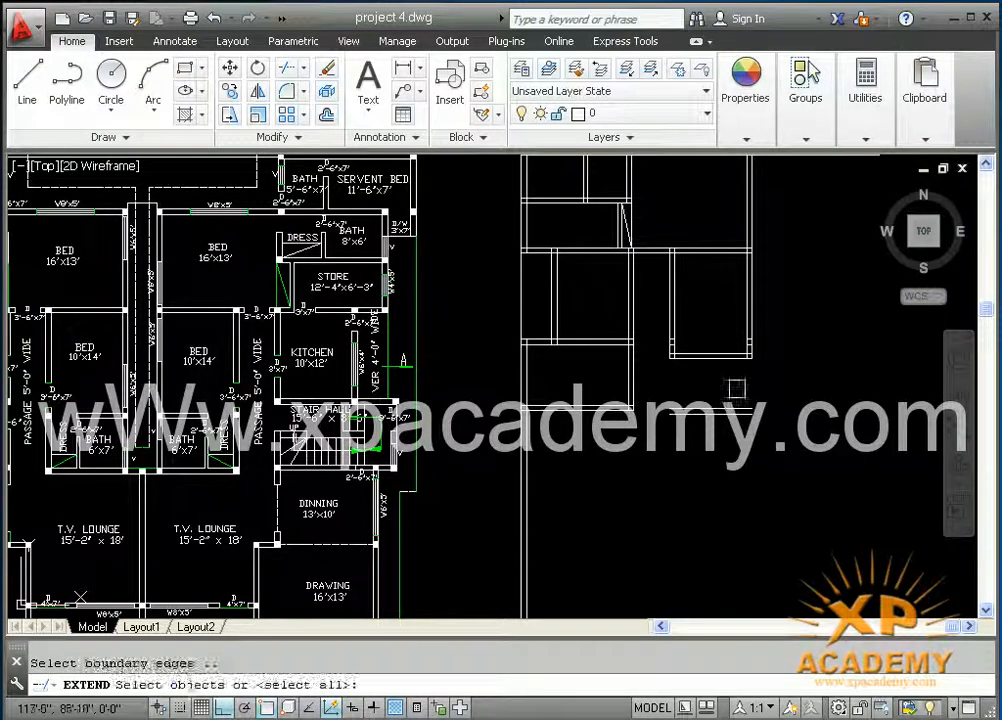
pyautogui.press('Return')
pyautogui.click(780, 307)
pyautogui.click(698, 309)
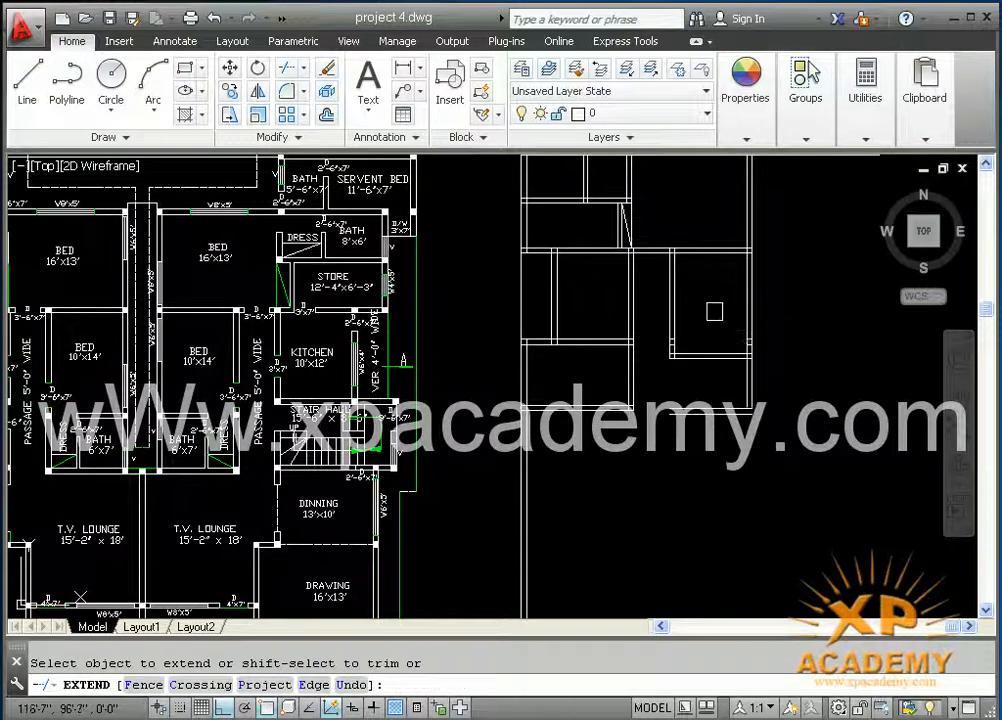
pyautogui.click(774, 355)
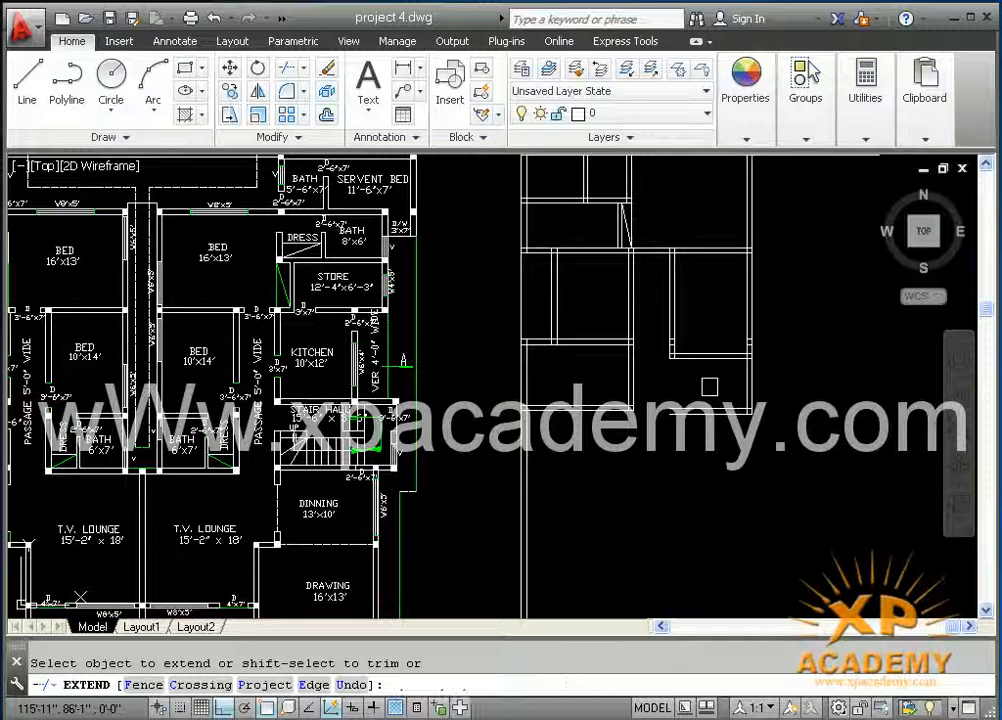
pyautogui.hotkey('ctrl', 's')
# - Try to extend both lines of the bedroom's left wall, and undo the extension
pyautogui.moveTo(708, 386); pyautogui.dragTo(825, 402, button='middle')
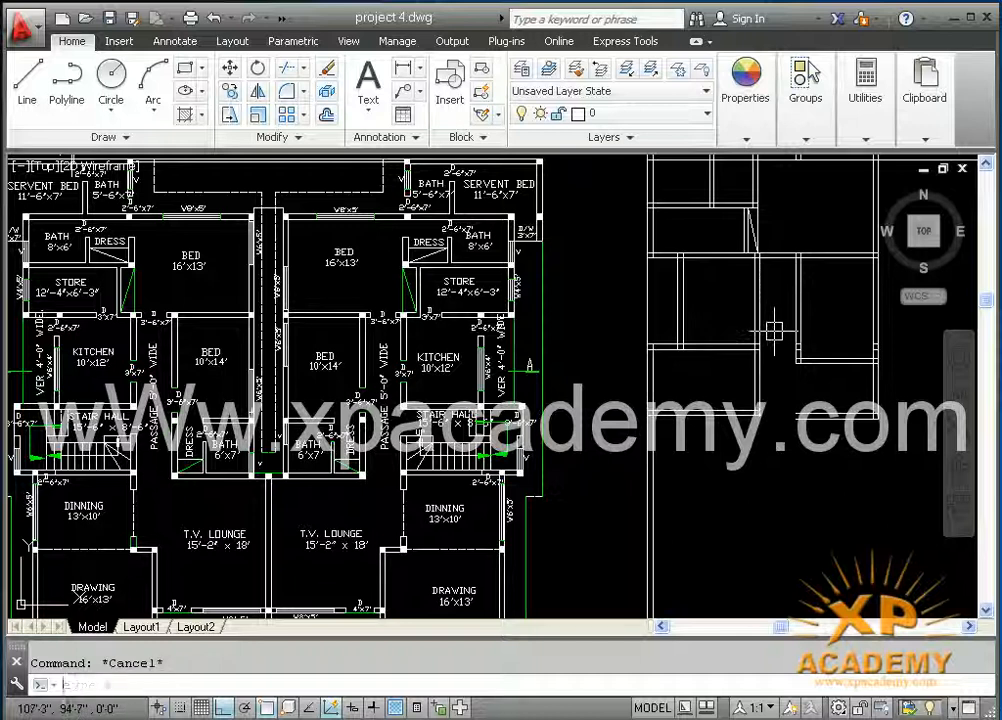
pyautogui.write('ex')
pyautogui.press('Return')
pyautogui.press('Return')
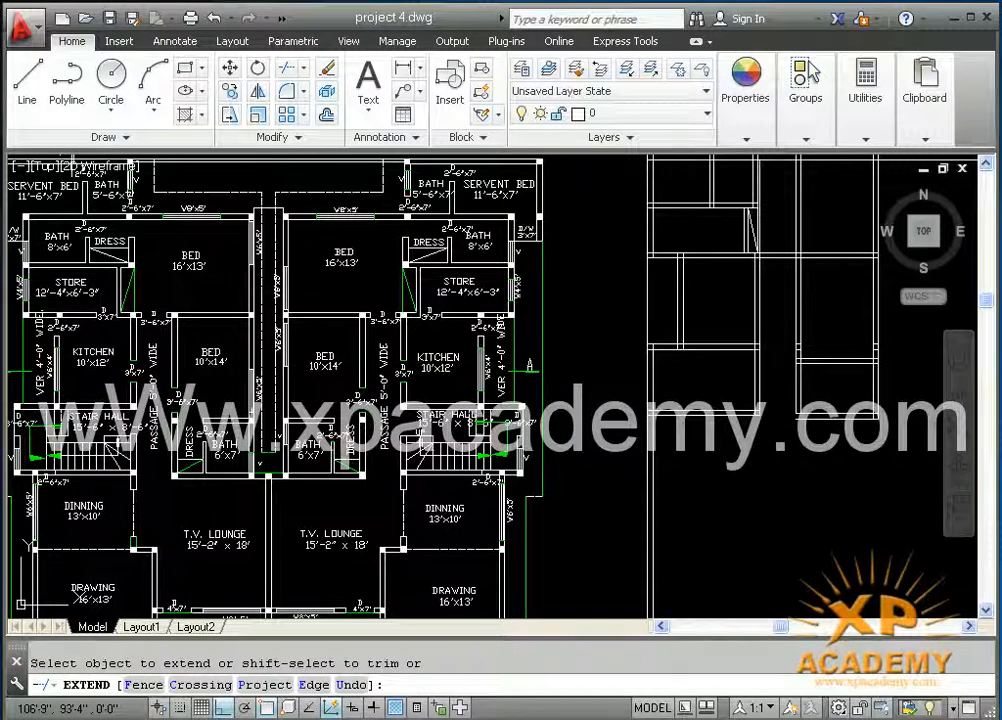
pyautogui.hotkey('ctrl', 's')
pyautogui.hotkey('ctrl', 'z')
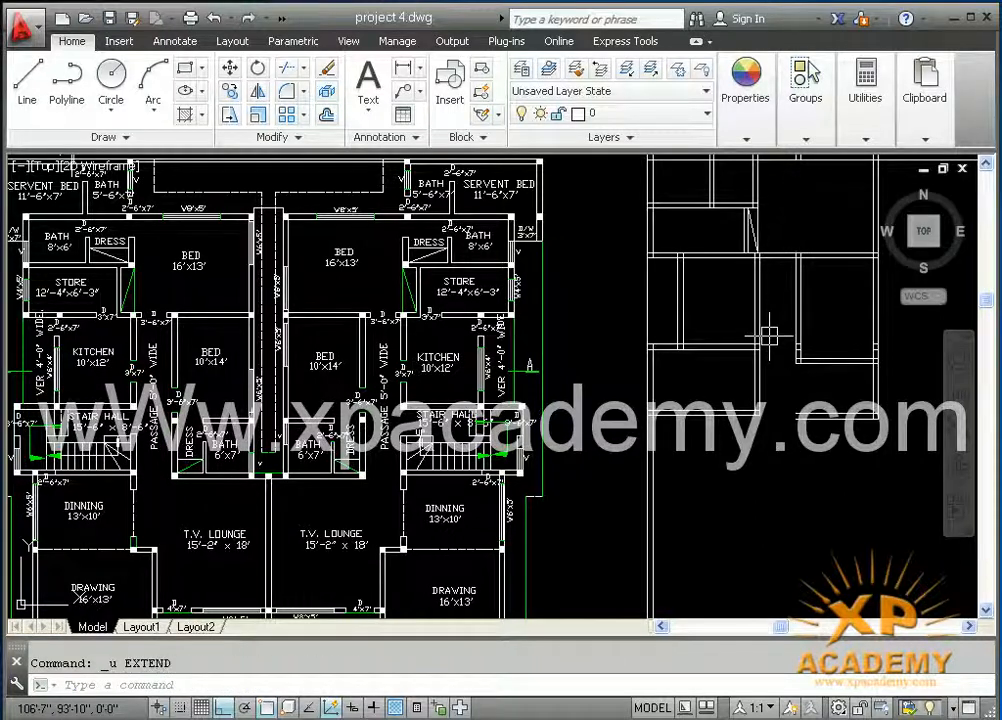
# - Extend both lines of the bedroom's left wall down to the bath's lower wall line, and save the drawing
pyautogui.write('ex')
pyautogui.press('Return')
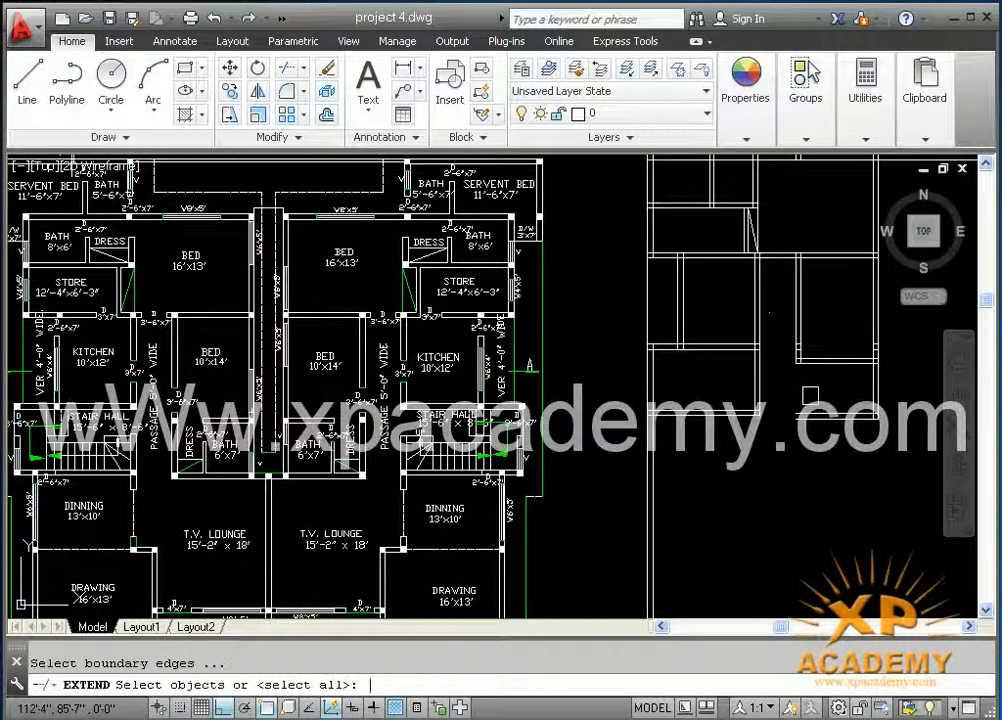
pyautogui.press('Return')
pyautogui.scroll(5, 812, 363)
pyautogui.moveTo(807, 349); pyautogui.dragTo(785, 327, button='middle')
pyautogui.click(778, 312)
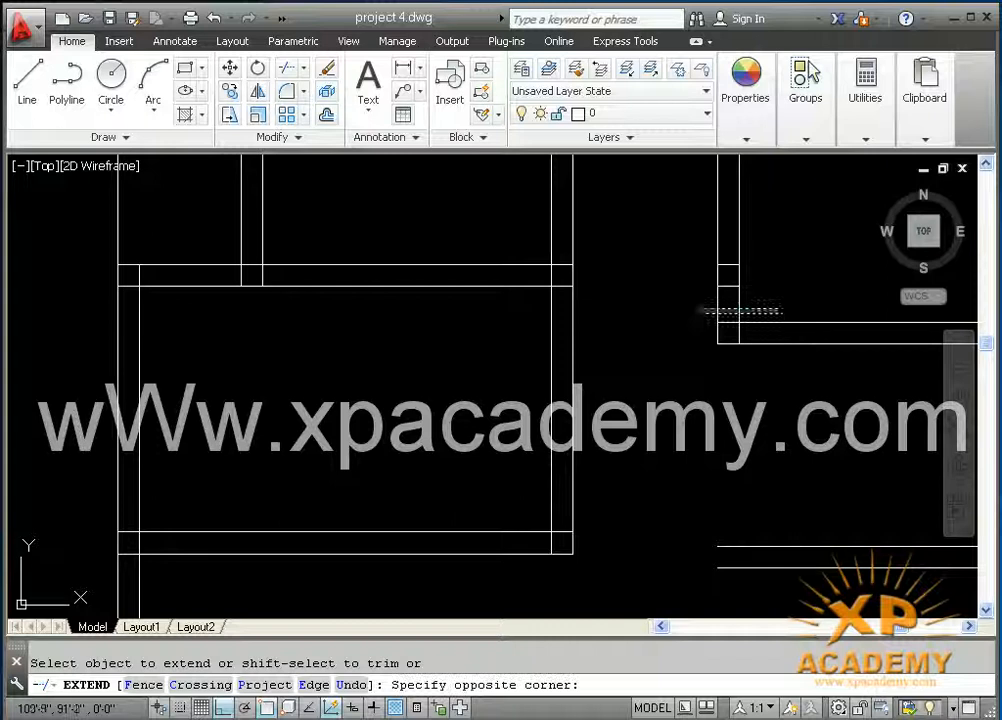
pyautogui.click(697, 313)
pyautogui.click(691, 454)
pyautogui.click(768, 492)
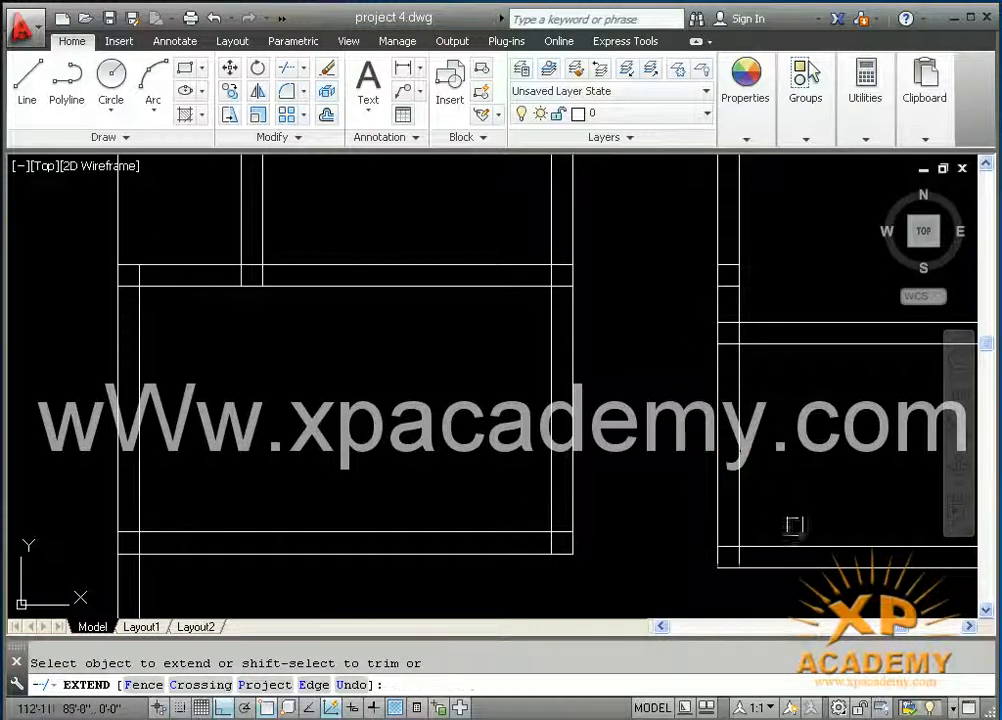
pyautogui.scroll(-2, 745, 512)
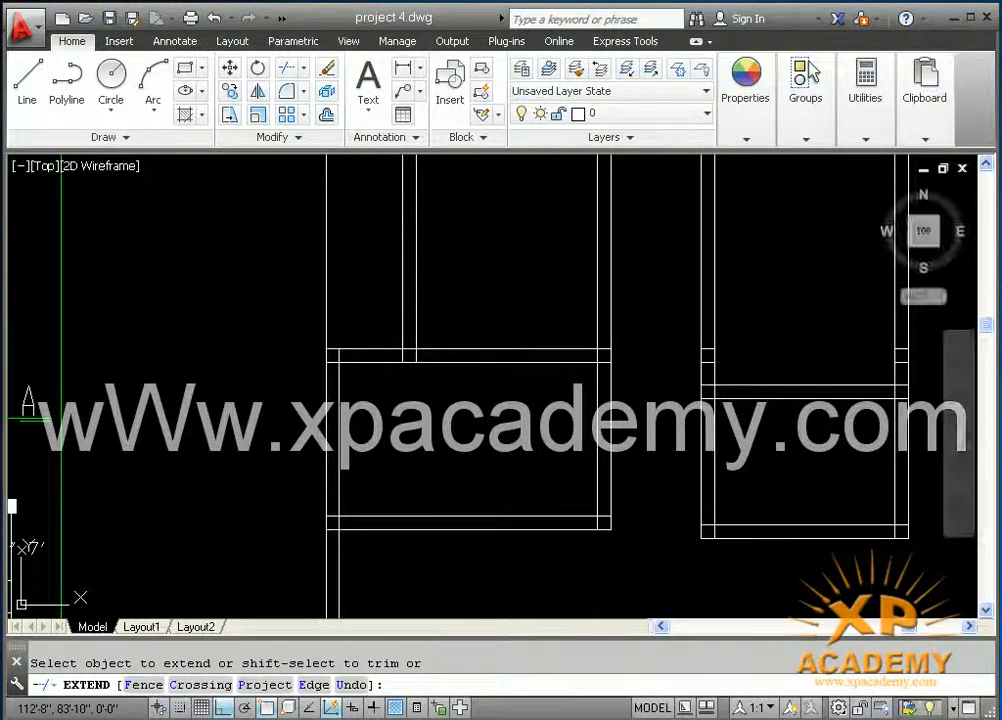
pyautogui.hotkey('ctrl', 's')
# - Examine the partition between the bath and dress in the reference plan, and return to the redrawn bath area
pyautogui.scroll(-2, 808, 515)
pyautogui.moveTo(812, 516); pyautogui.dragTo(934, 481, button='middle')
pyautogui.moveTo(351, 503)
pyautogui.mouseDown(button='middle')
pyautogui.moveTo(380, 475)
pyautogui.moveTo(450, 452)
pyautogui.moveTo(479, 487)
pyautogui.moveTo(500, 365)
pyautogui.mouseUp(button='middle')
pyautogui.moveTo(286, 400); pyautogui.dragTo(513, 405, button='middle')
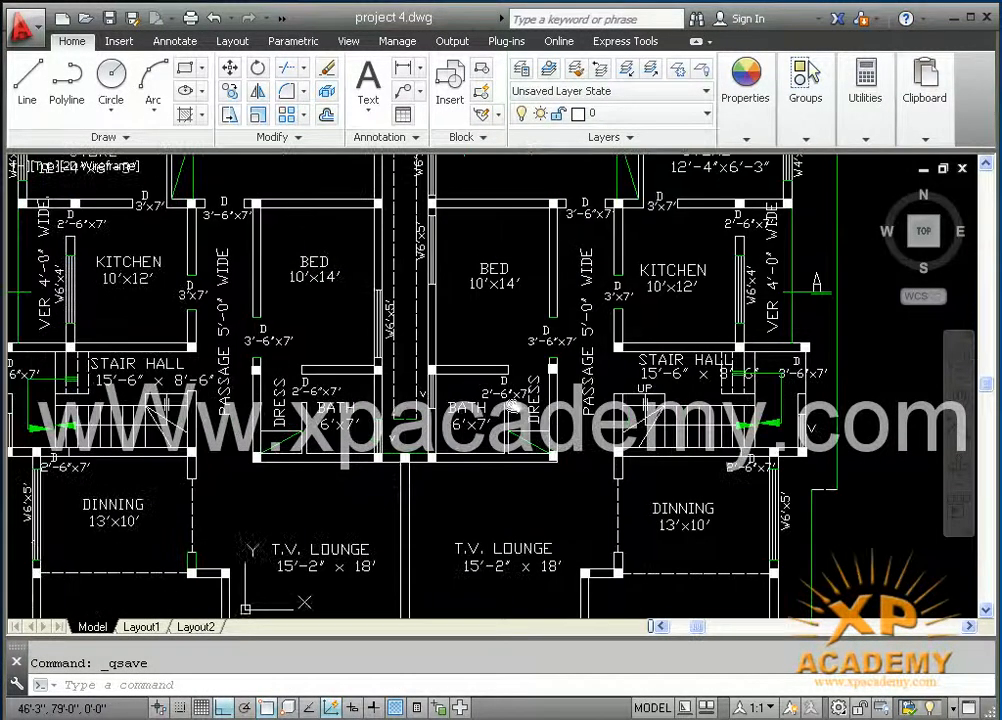
pyautogui.scroll(3, 378, 467)
pyautogui.moveTo(340, 463); pyautogui.dragTo(402, 519, button='middle')
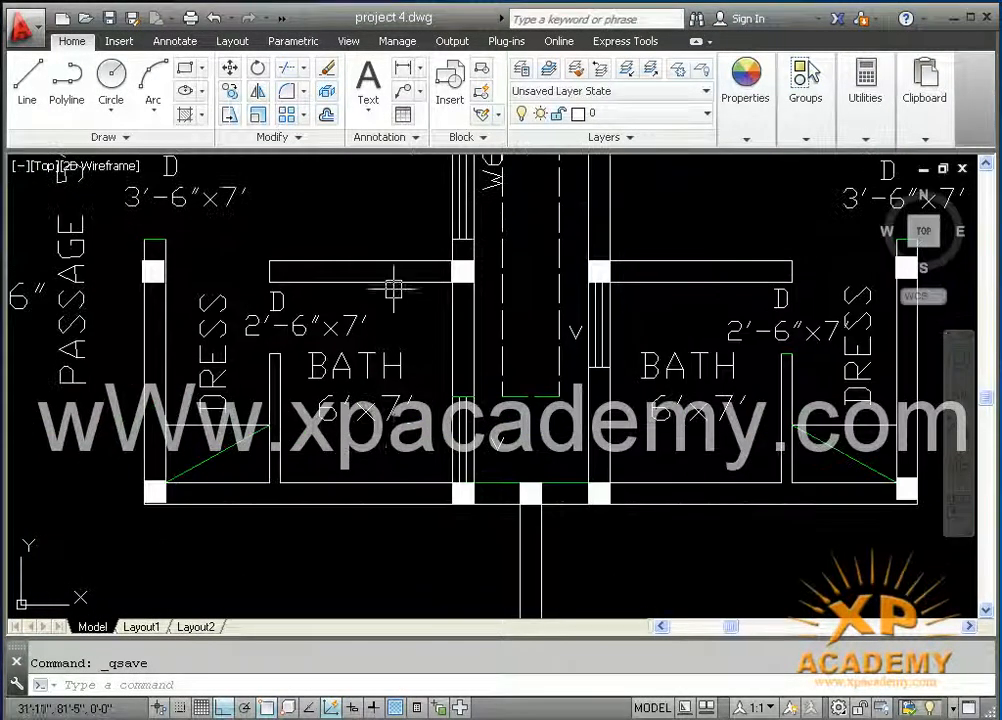
pyautogui.scroll(-4, 309, 447)
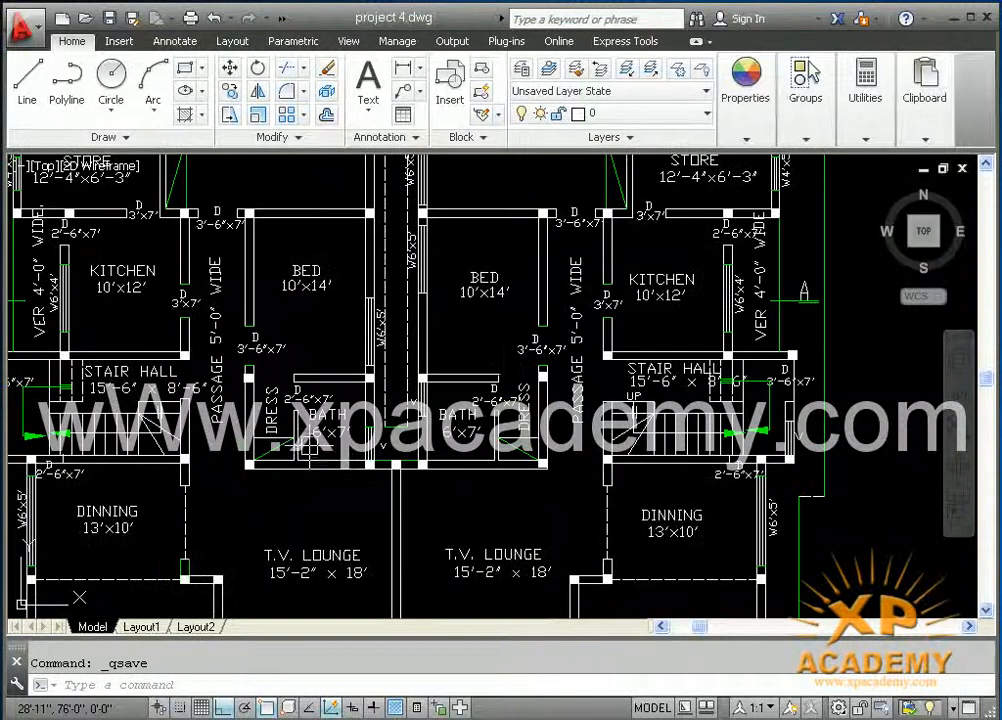
pyautogui.moveTo(321, 449); pyautogui.dragTo(165, 452, button='middle')
pyautogui.moveTo(165, 452); pyautogui.dragTo(31, 451)
pyautogui.scroll(2, 600, 393)
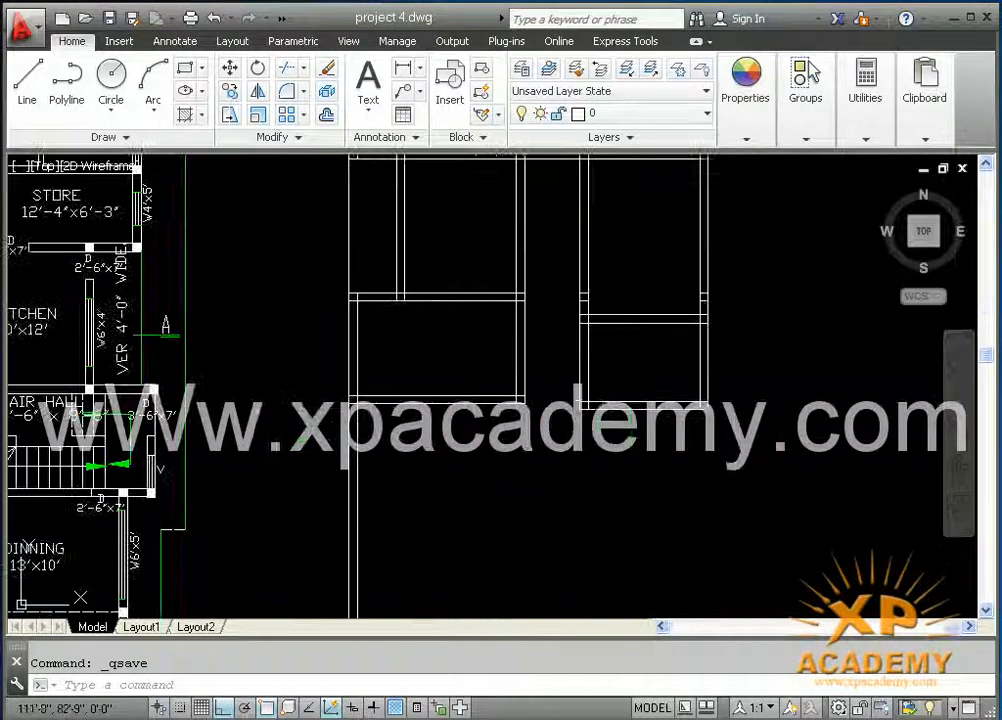
# - Offset the inner line of the bath's right wall 6' to the left to start the bath–dress partition
pyautogui.write('o')
pyautogui.press('Return')
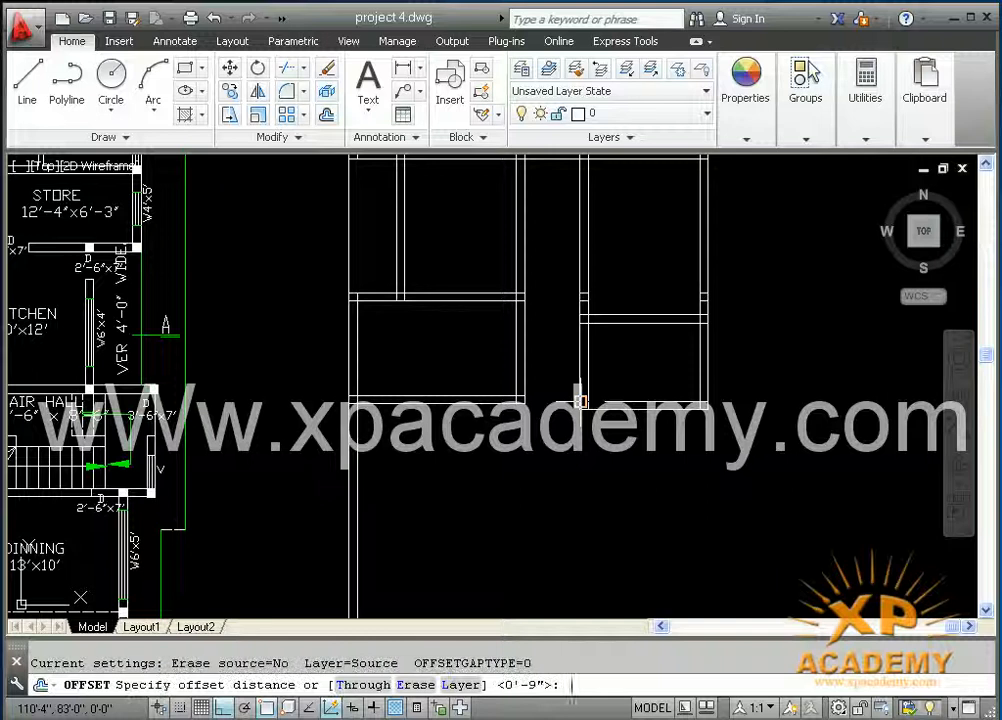
pyautogui.write('6')
pyautogui.press('Return')
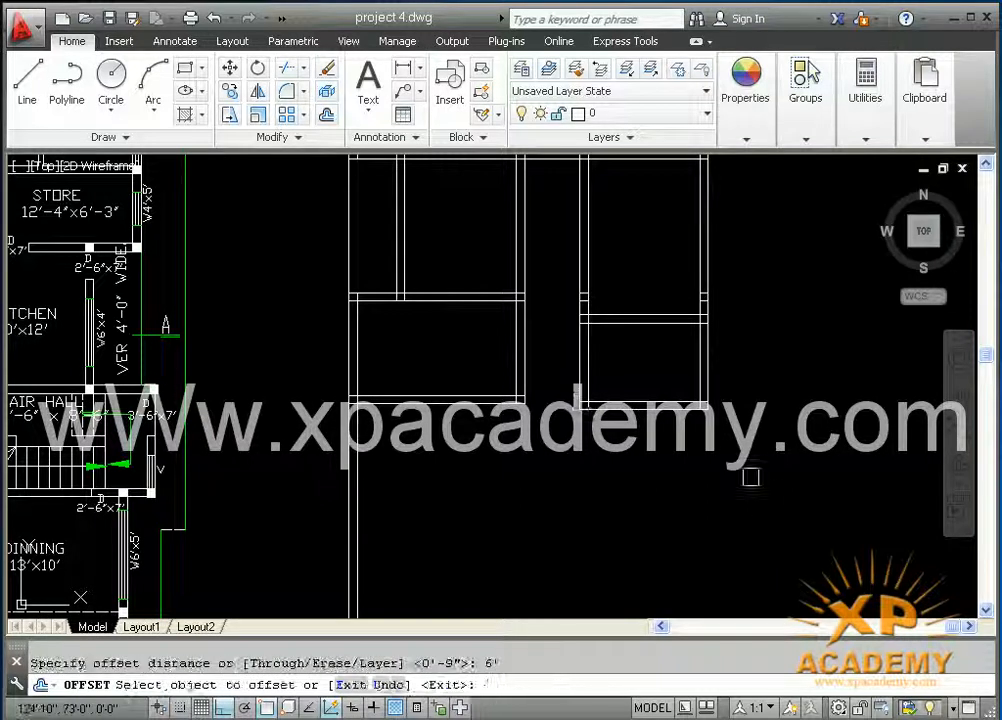
pyautogui.scroll(3, 698, 369)
pyautogui.click(725, 357)
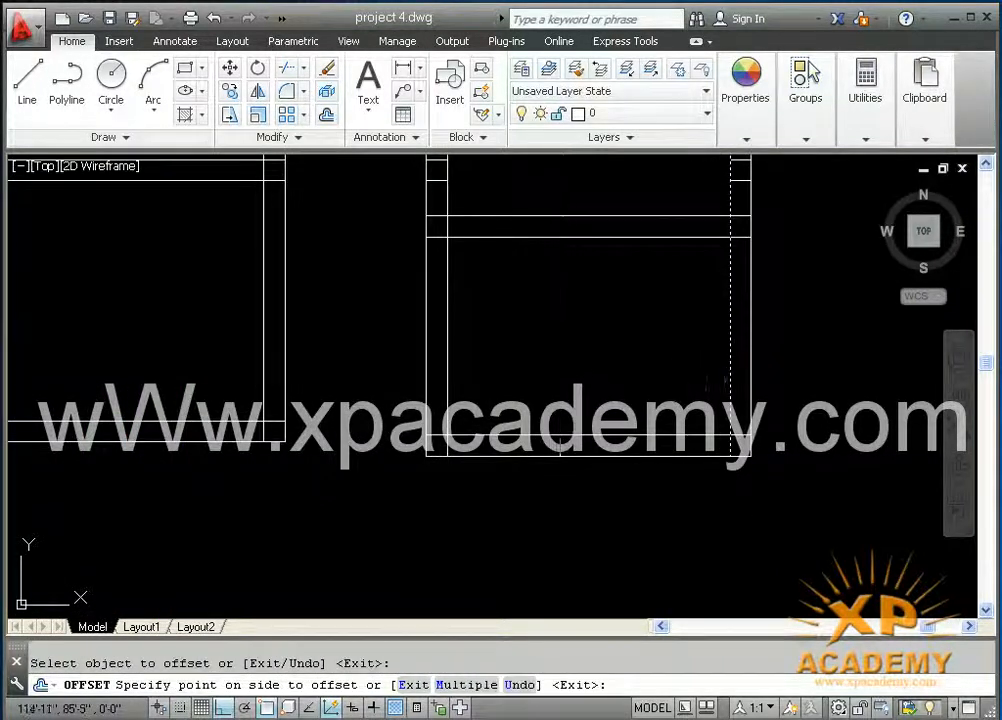
pyautogui.click(579, 364)
pyautogui.press('Return')
# - Offset the new partition line 6" to the left toward the dress, and save the drawing
pyautogui.press('Return')
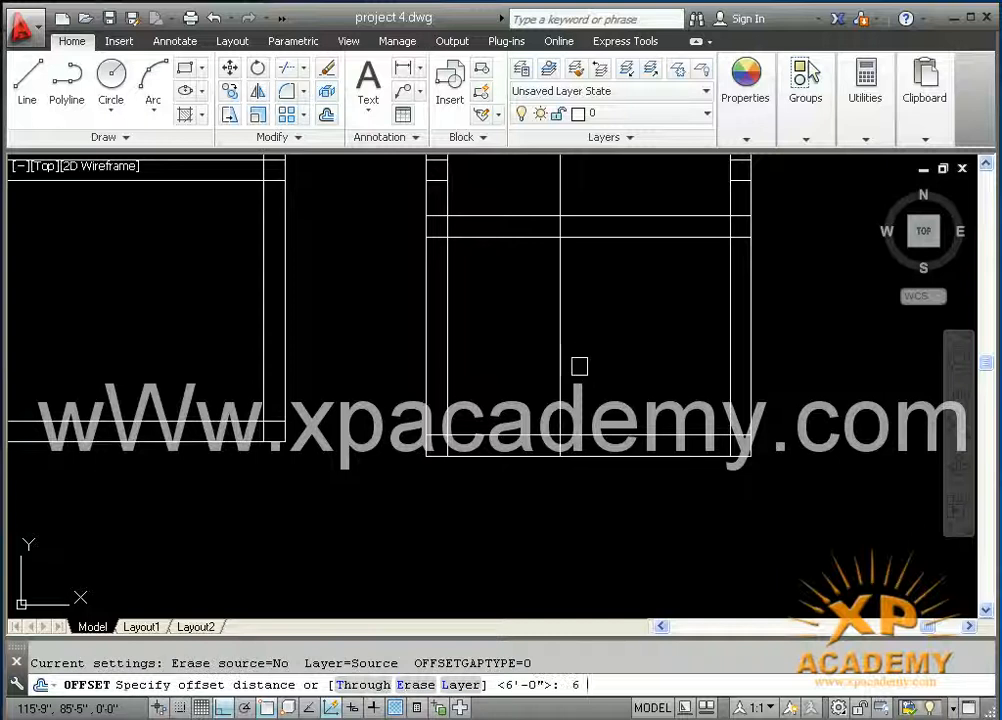
pyautogui.press('Return')
pyautogui.click(559, 367)
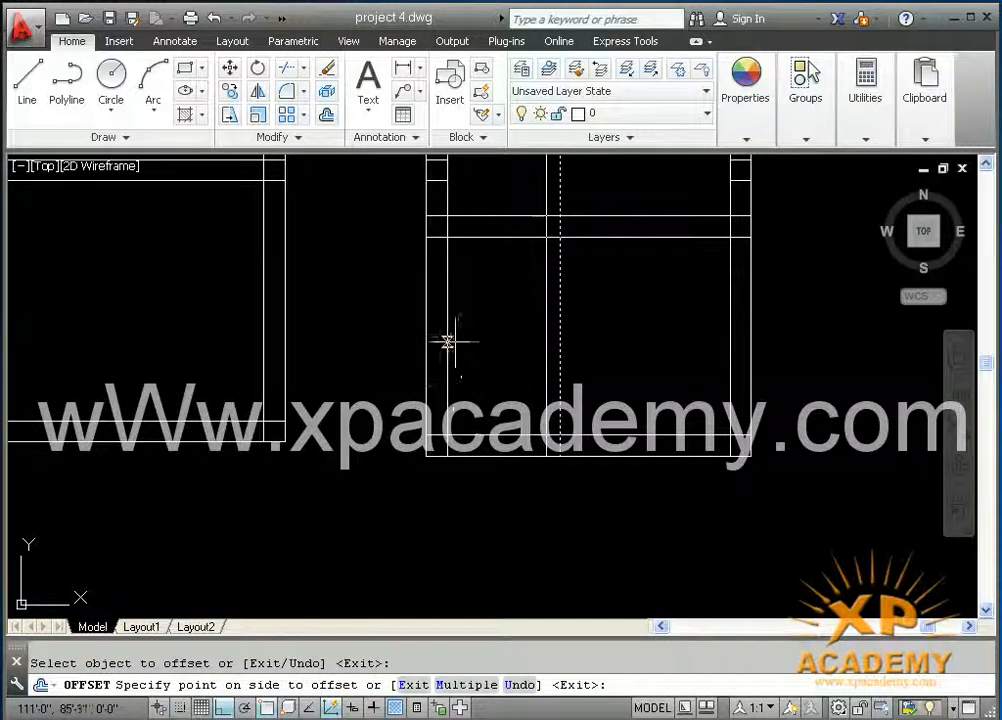
pyautogui.click(460, 353)
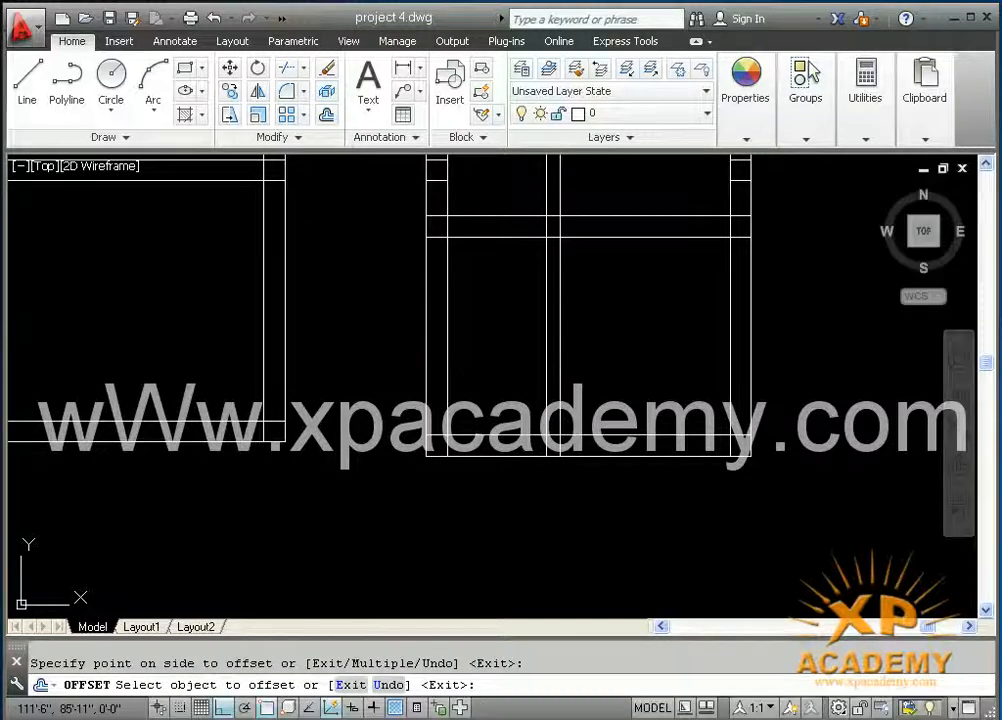
pyautogui.hotkey('ctrl', 's')
# - Trim both bath–dress partition lines where they cross the bedroom above the bath
pyautogui.write('tr')
pyautogui.scroll(-2, 462, 352)
pyautogui.moveTo(467, 349)
pyautogui.mouseDown(button='middle')
pyautogui.moveTo(494, 349)
pyautogui.moveTo(763, 470)
pyautogui.mouseUp(button='middle')
pyautogui.scroll(-2, 718, 464)
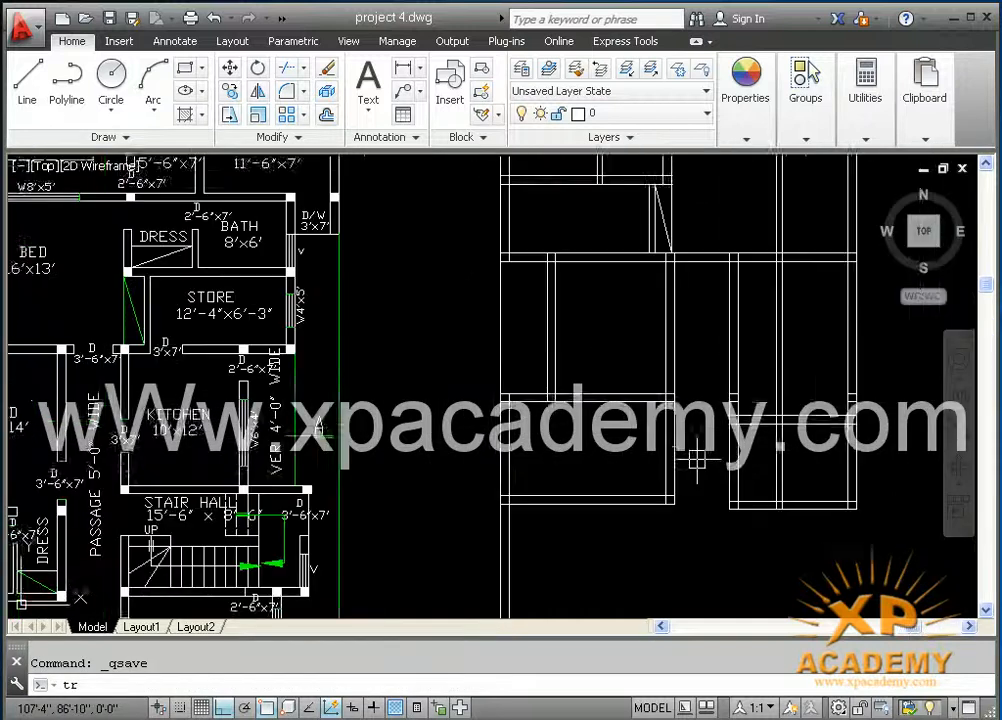
pyautogui.moveTo(698, 465)
pyautogui.mouseDown(button='middle')
pyautogui.moveTo(800, 412)
pyautogui.moveTo(982, 366)
pyautogui.moveTo(868, 358)
pyautogui.moveTo(671, 383)
pyautogui.mouseUp(button='middle')
pyautogui.moveTo(776, 302); pyautogui.dragTo(728, 387, button='middle')
pyautogui.press('Escape')
pyautogui.write('tr')
pyautogui.press('Return')
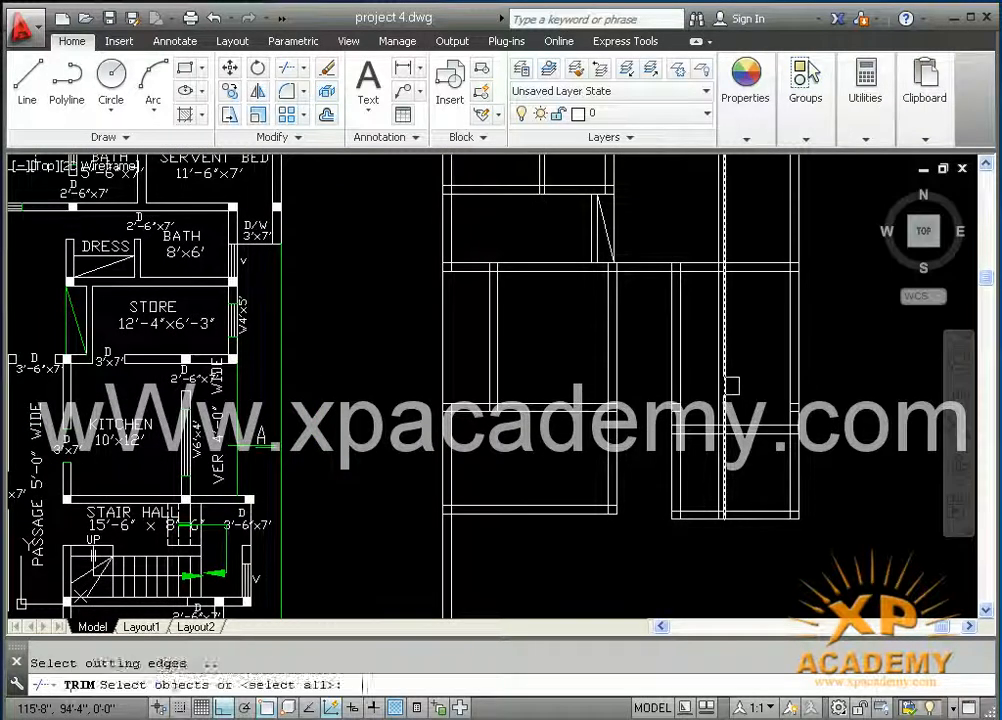
pyautogui.press('Return')
pyautogui.click(745, 351)
pyautogui.click(699, 401)
pyautogui.moveTo(723, 317); pyautogui.dragTo(702, 457, button='middle')
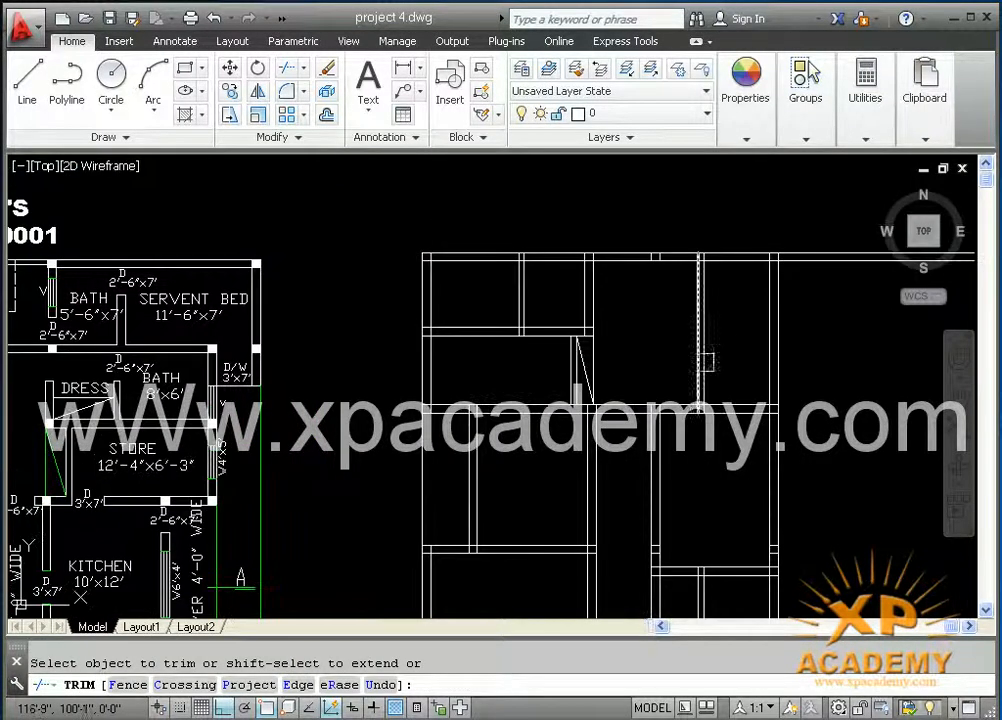
pyautogui.press('Escape')
# - Erase the two leftover partition line pieces in the room above the bedroom, and save the drawing
pyautogui.click(720, 331)
pyautogui.click(669, 351)
pyautogui.press('Delete')
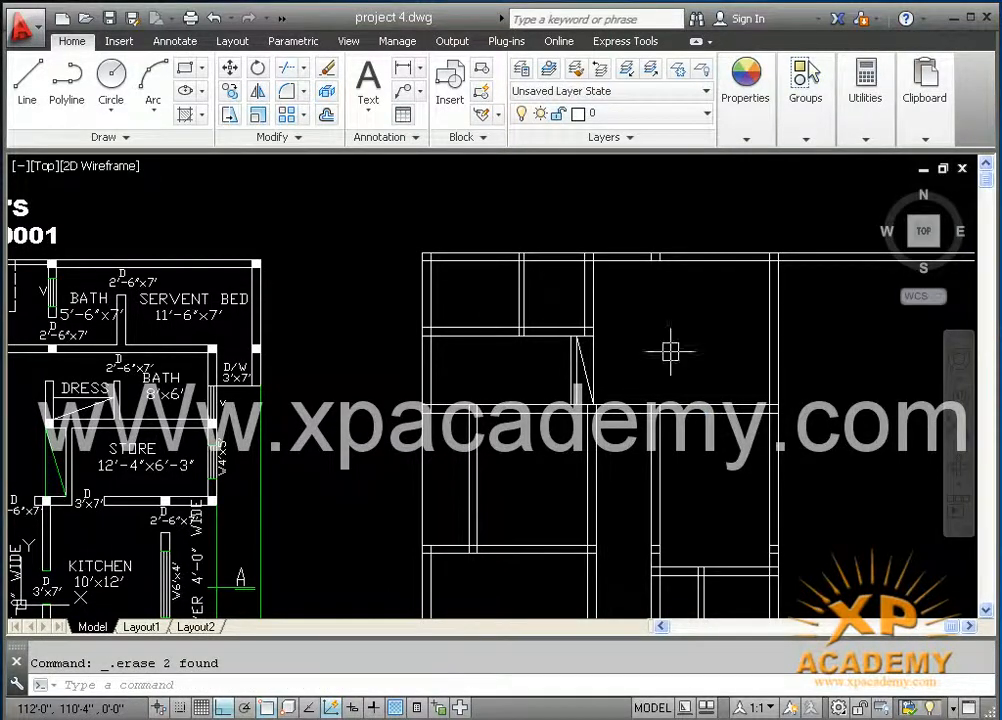
pyautogui.hotkey('ctrl', 's')
# - Examine the T.V. lounge's dimensions and walls in the reference plan, and return to the area below the redrawn bath
pyautogui.scroll(-2, 670, 351)
pyautogui.scroll(2, 672, 427)
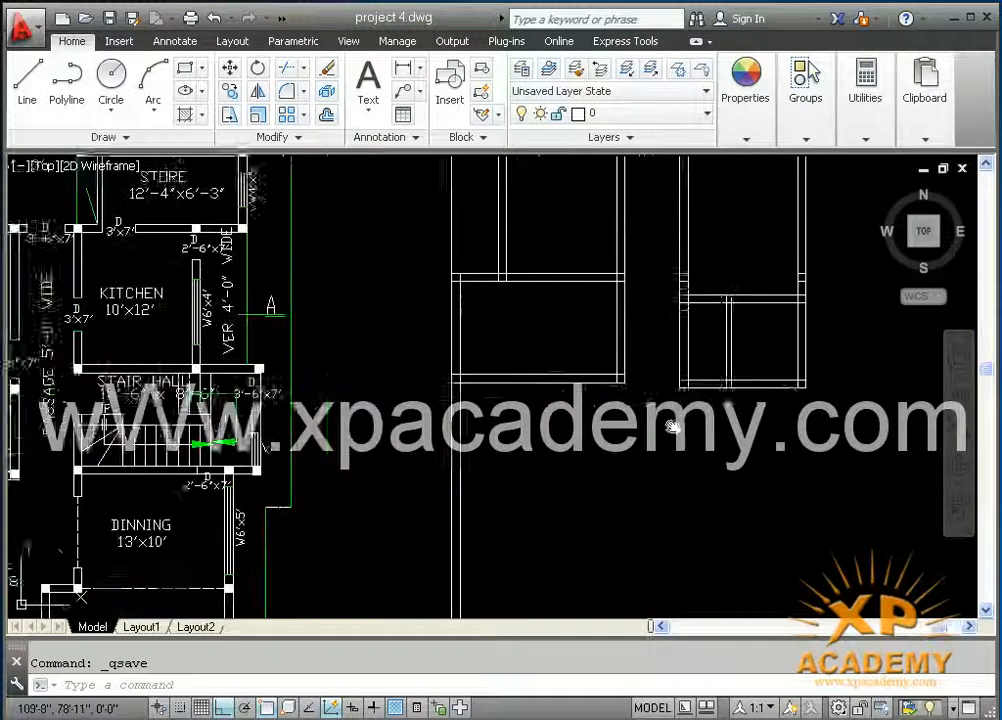
pyautogui.moveTo(672, 427); pyautogui.dragTo(712, 440, button='middle')
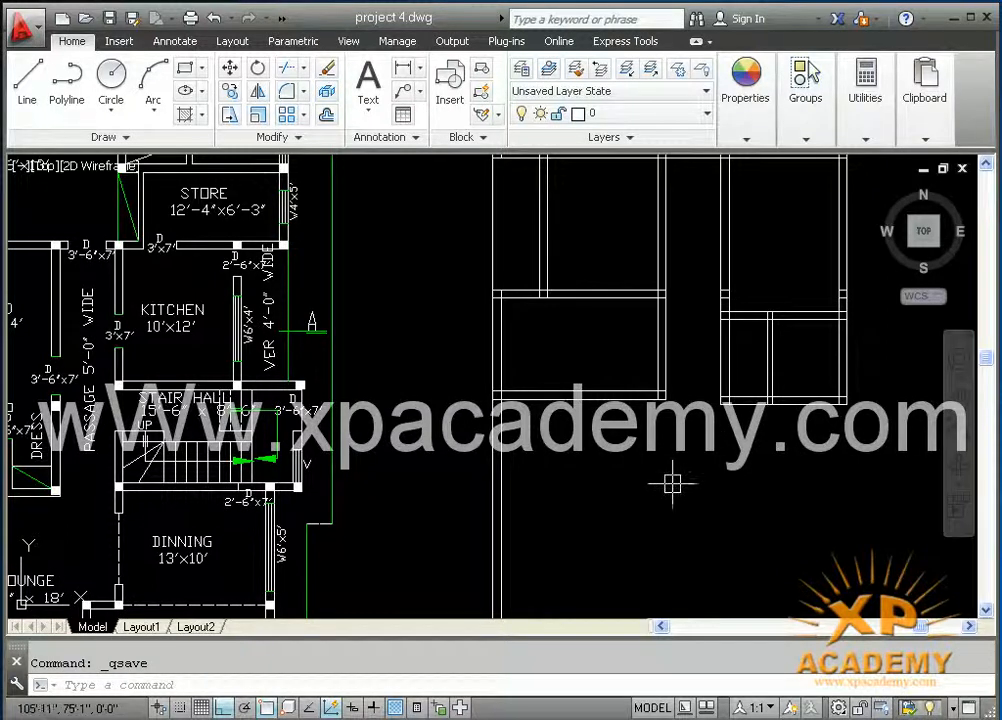
pyautogui.scroll(-2, 672, 484)
pyautogui.moveTo(664, 472); pyautogui.dragTo(696, 472, button='middle')
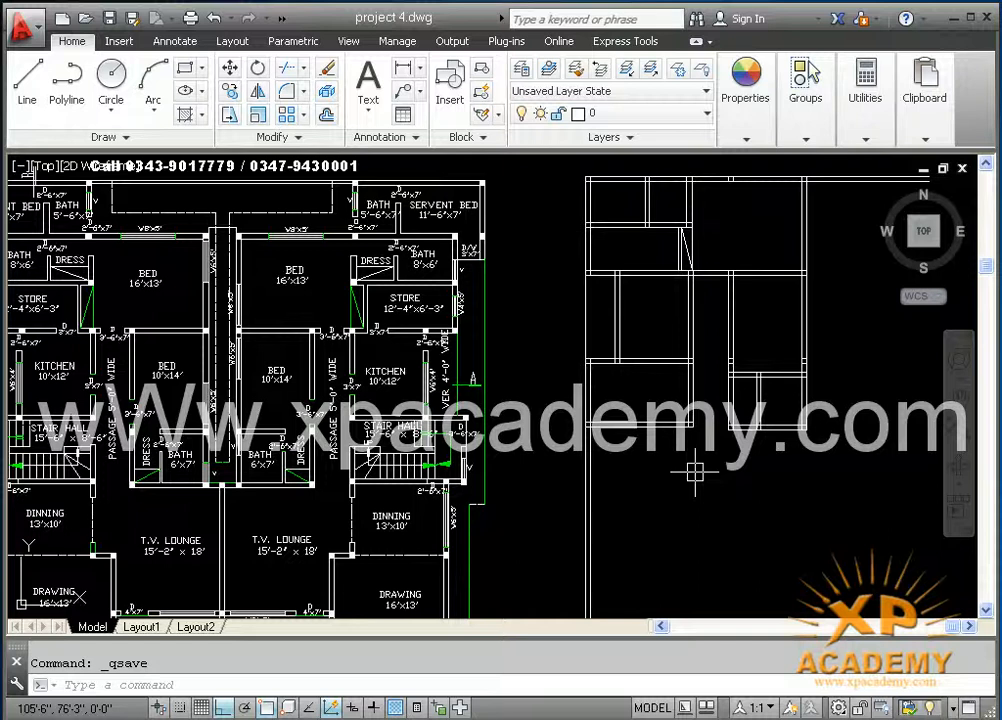
pyautogui.moveTo(695, 473); pyautogui.dragTo(702, 420, button='middle')
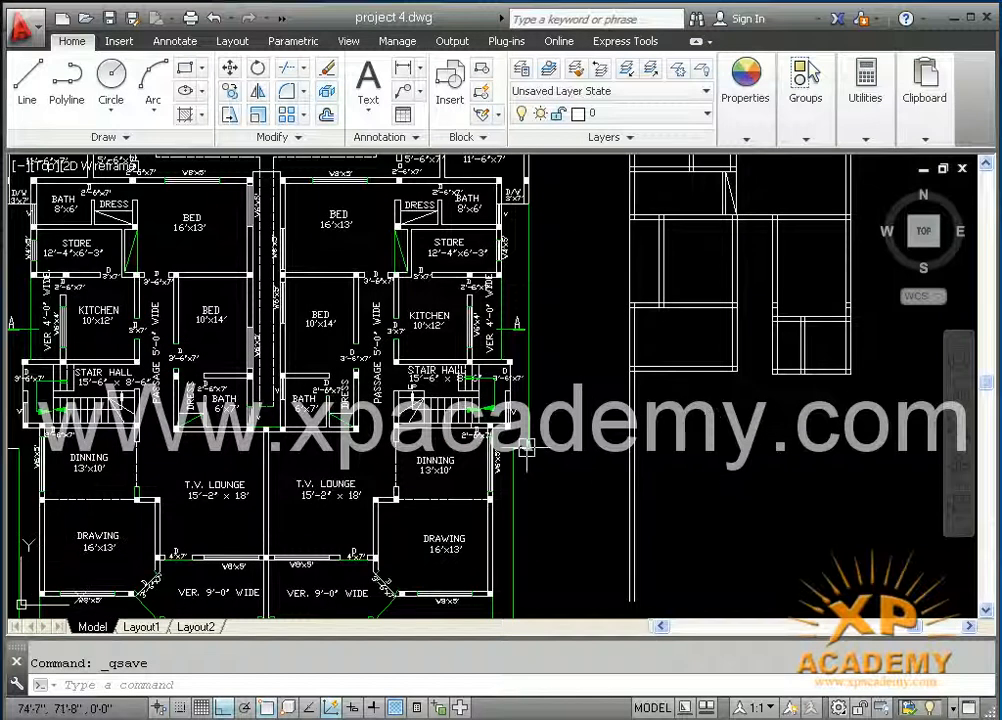
pyautogui.moveTo(526, 447); pyautogui.dragTo(677, 359, button='middle')
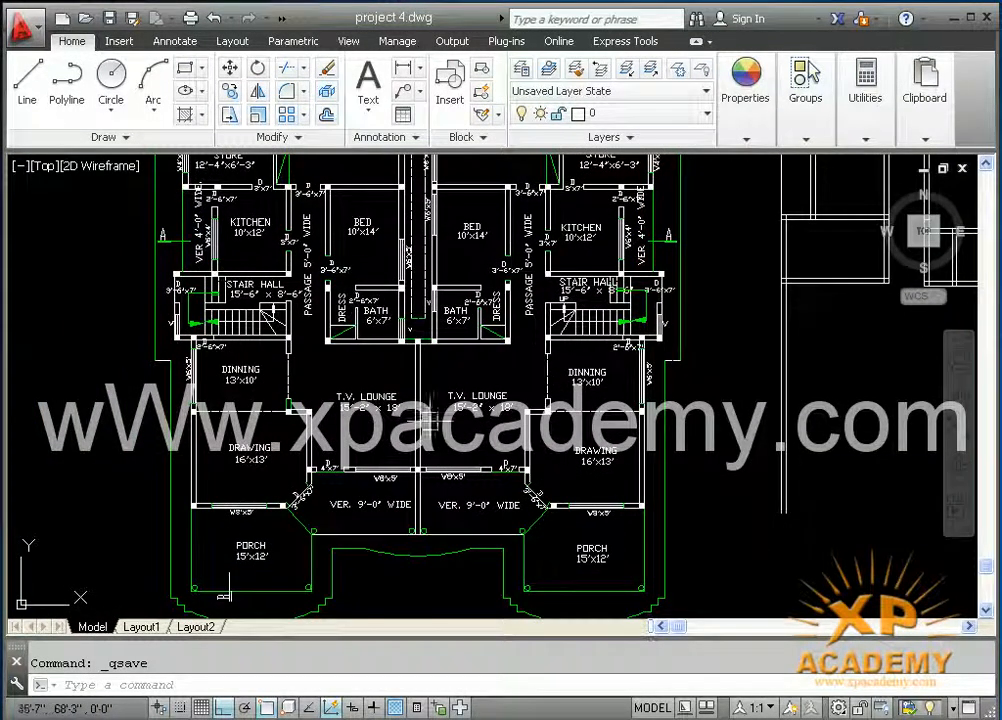
pyautogui.scroll(2, 410, 383)
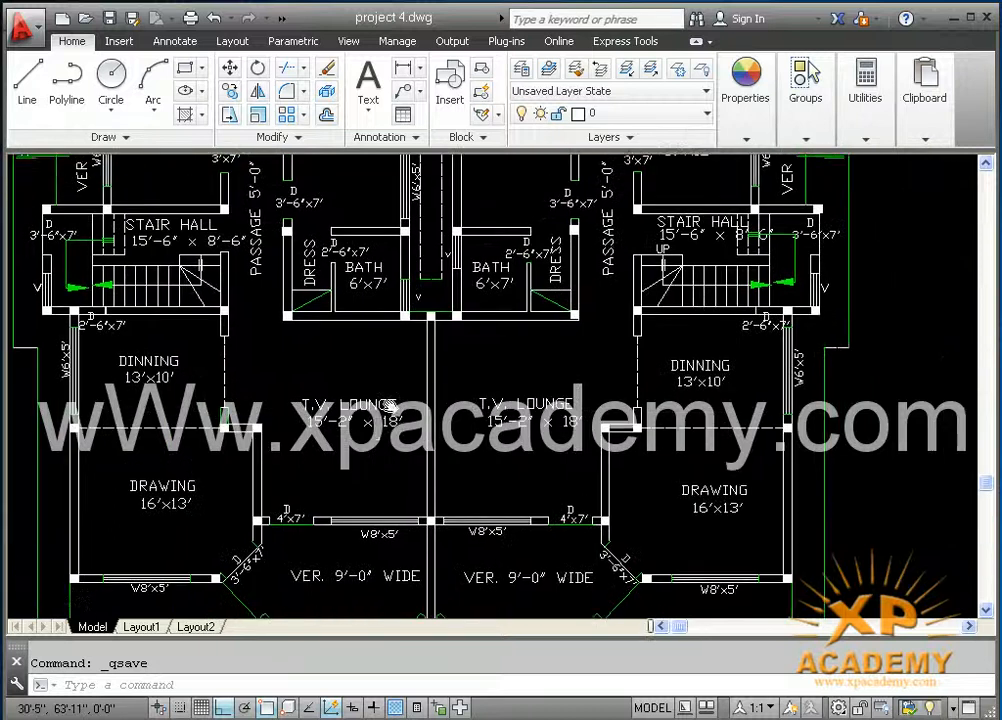
pyautogui.scroll(1, 432, 434)
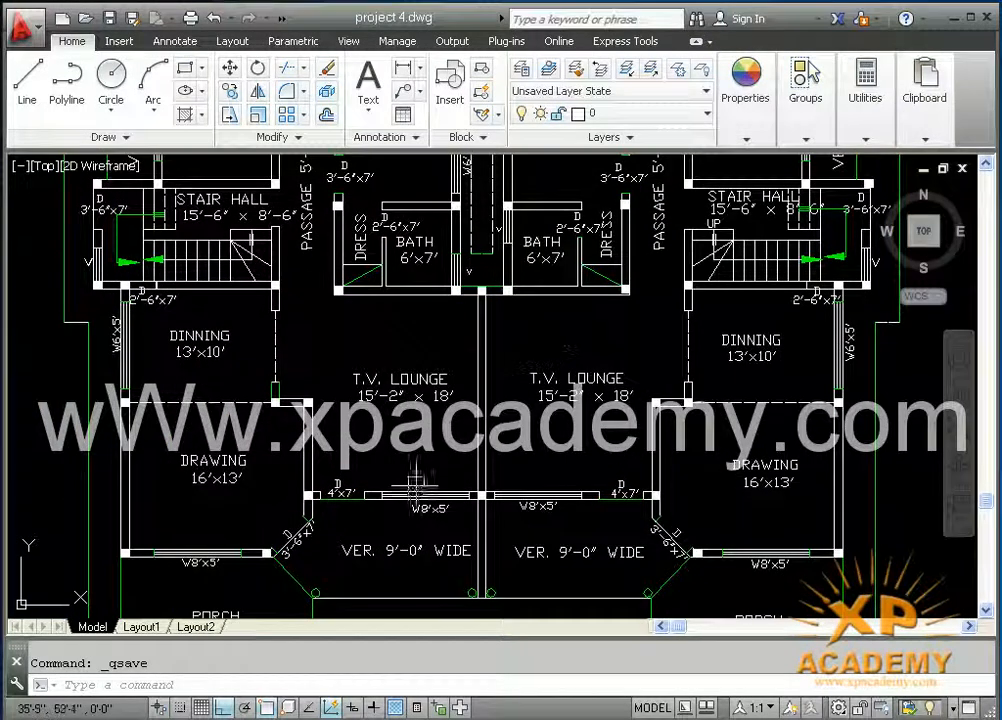
pyautogui.scroll(3, 300, 430)
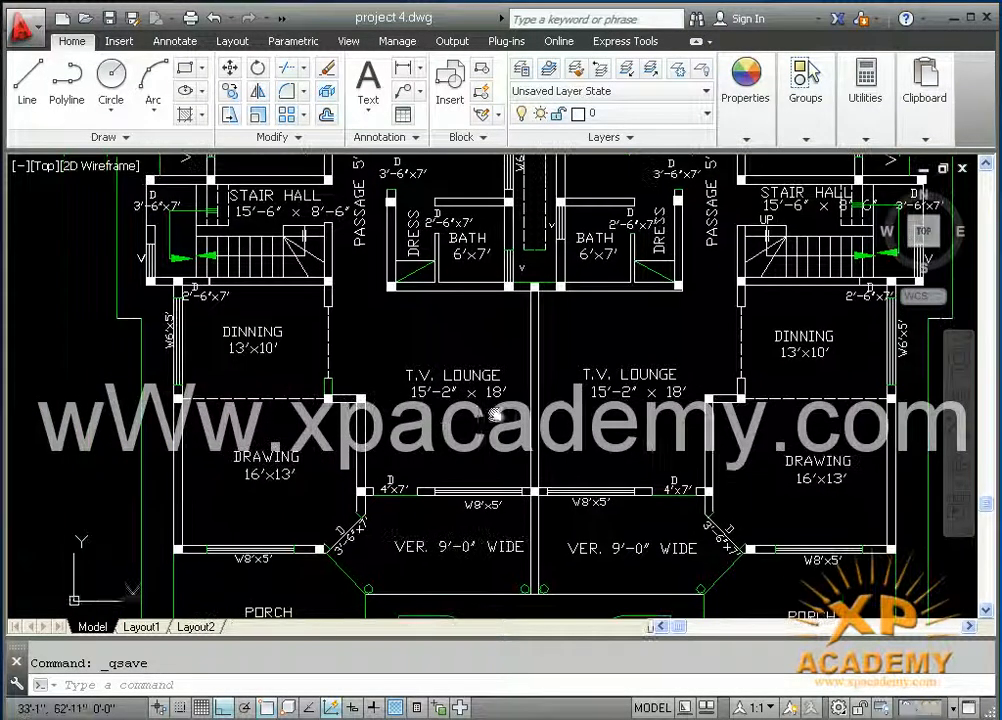
pyautogui.scroll(2, 407, 390)
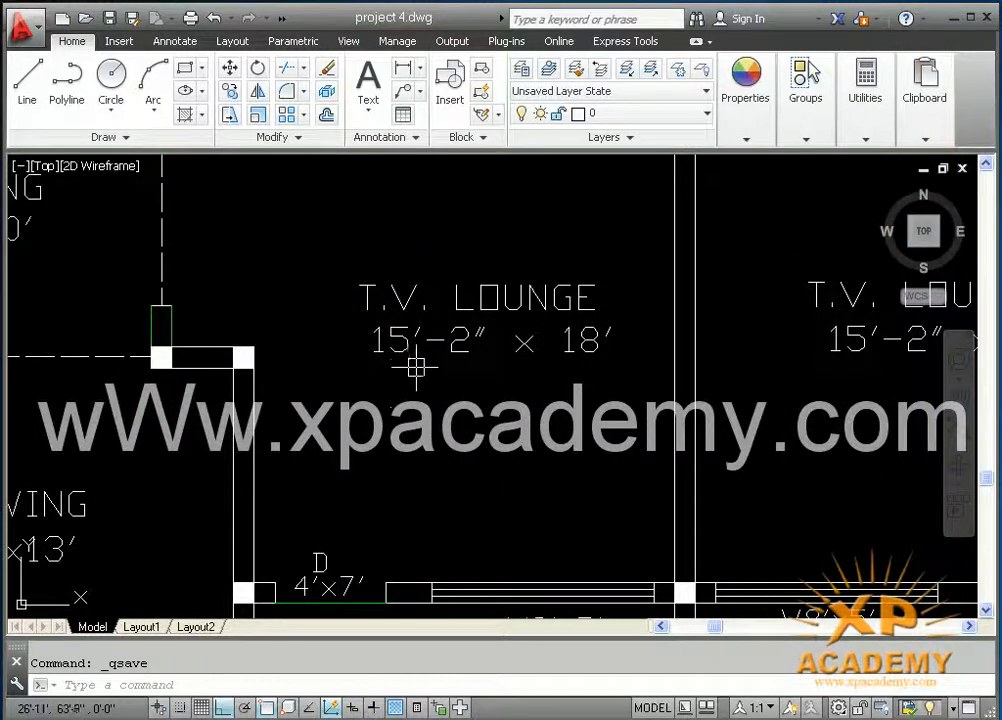
pyautogui.scroll(-2, 416, 369)
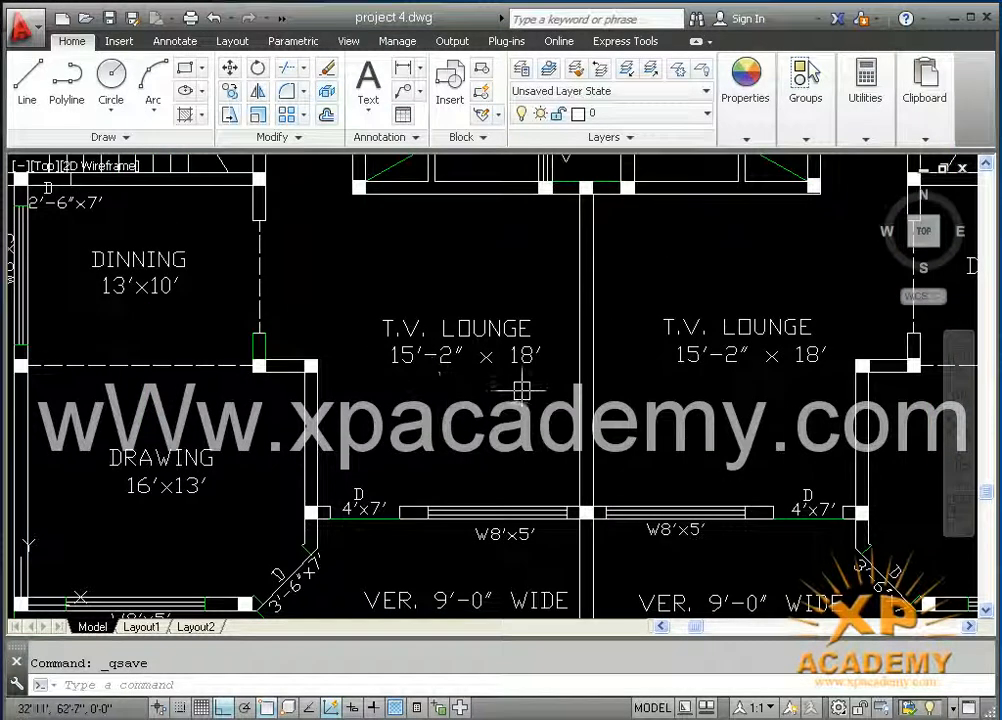
pyautogui.scroll(-2, 521, 390)
pyautogui.moveTo(635, 470); pyautogui.dragTo(567, 502, button='middle')
pyautogui.scroll(-2, 645, 436)
pyautogui.moveTo(658, 430); pyautogui.dragTo(241, 426, button='middle')
pyautogui.moveTo(697, 413); pyautogui.dragTo(690, 422, button='middle')
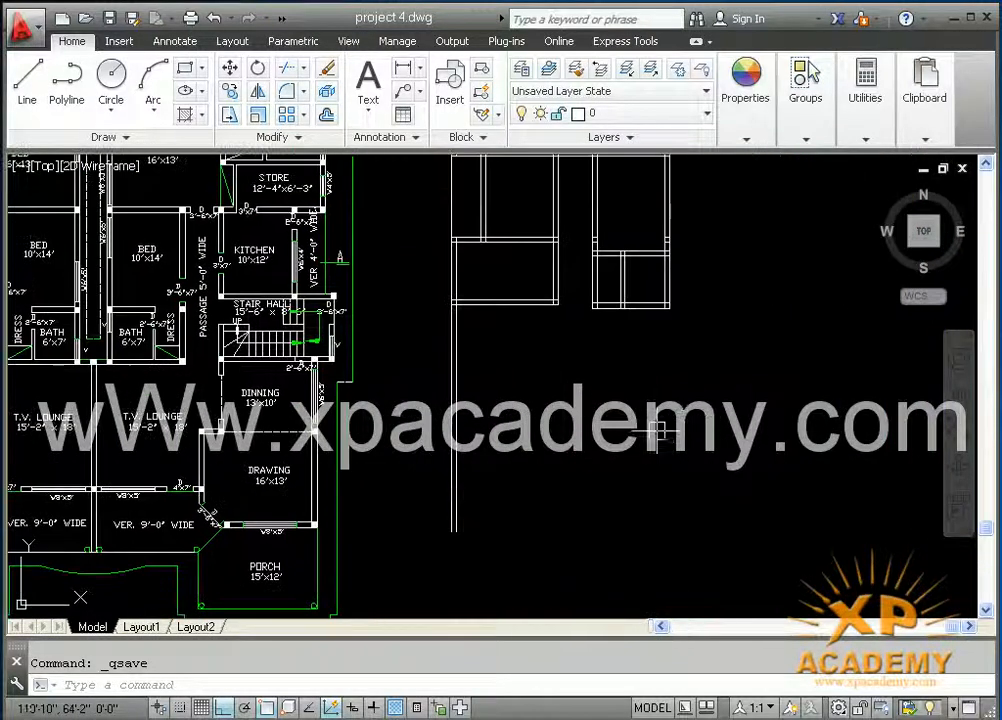
# - Offset the outer line of the bath's lower wall 18' downward for the T.V. lounge's front wall
pyautogui.scroll(2, 624, 331)
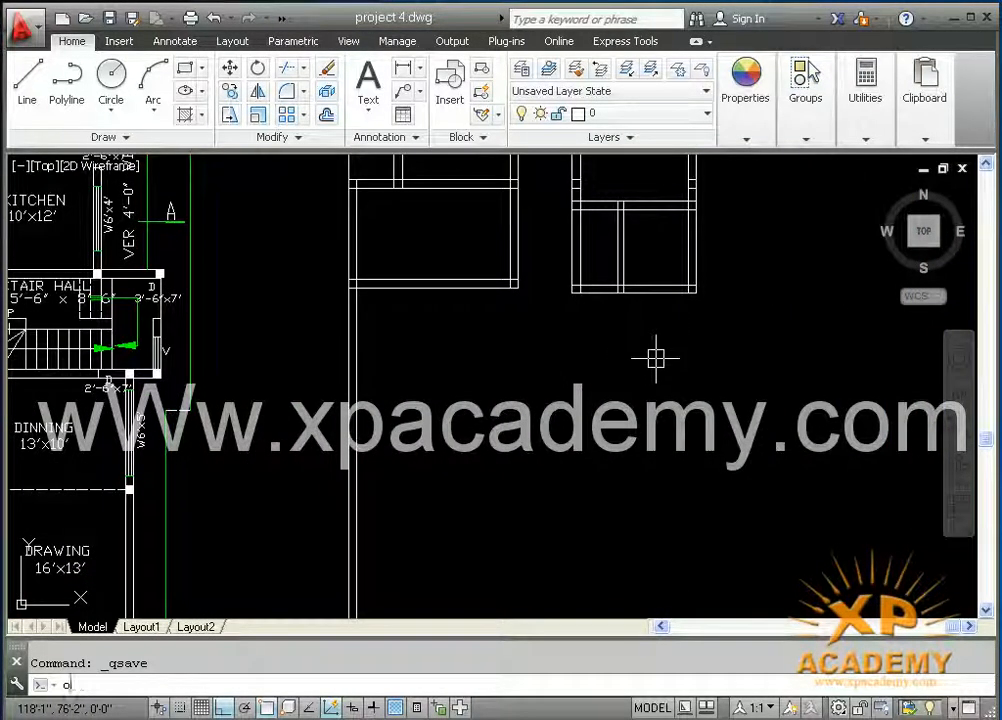
pyautogui.press('Return')
pyautogui.write('18')
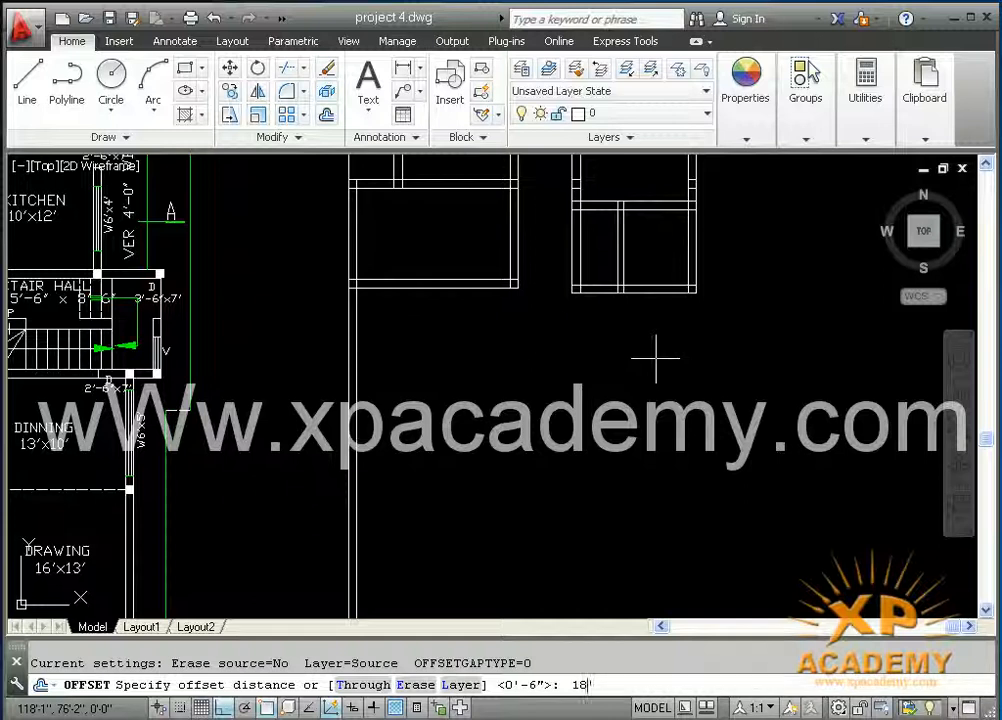
pyautogui.press('Return')
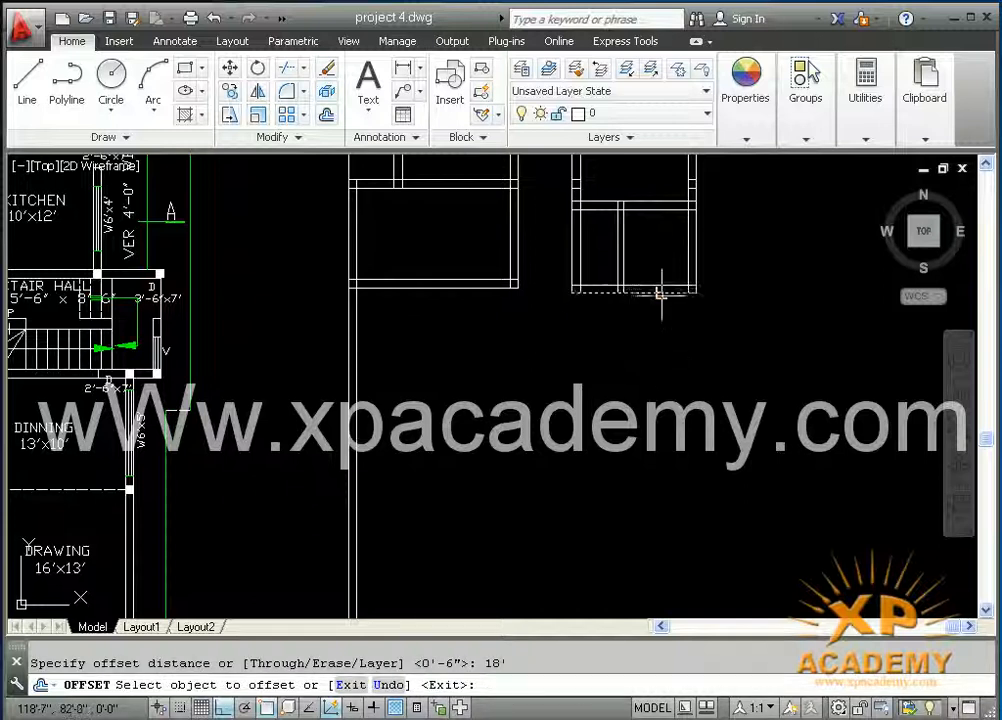
pyautogui.click(661, 294)
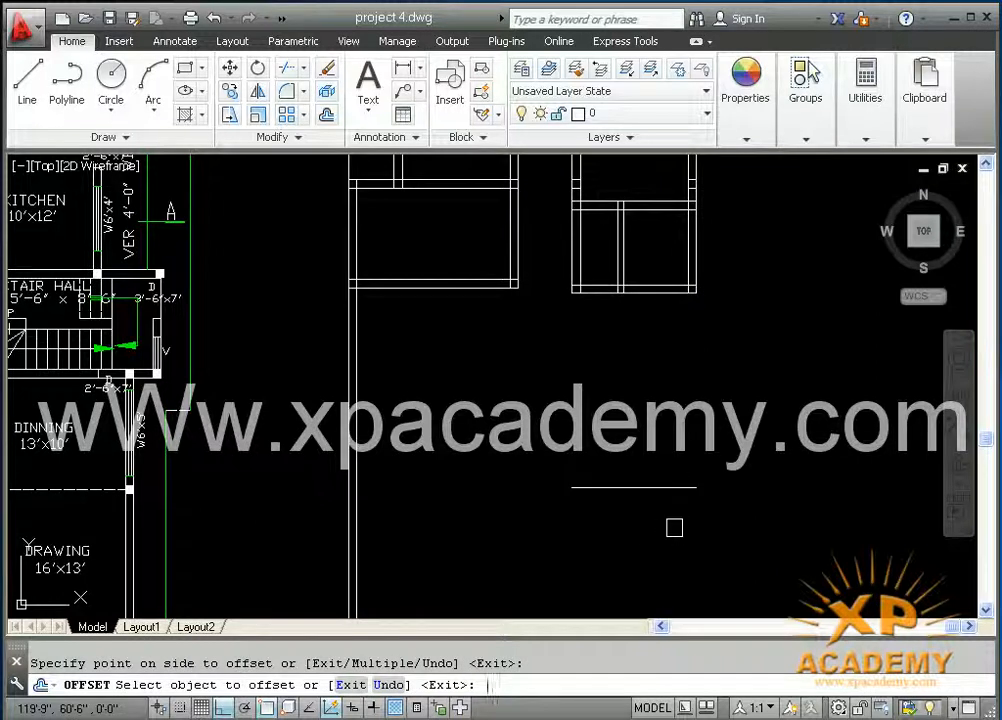
pyautogui.press('Return')
# - Offset the T.V. lounge's new front wall line 9" downward, and save the drawing
pyautogui.press('Return')
pyautogui.press('Return')
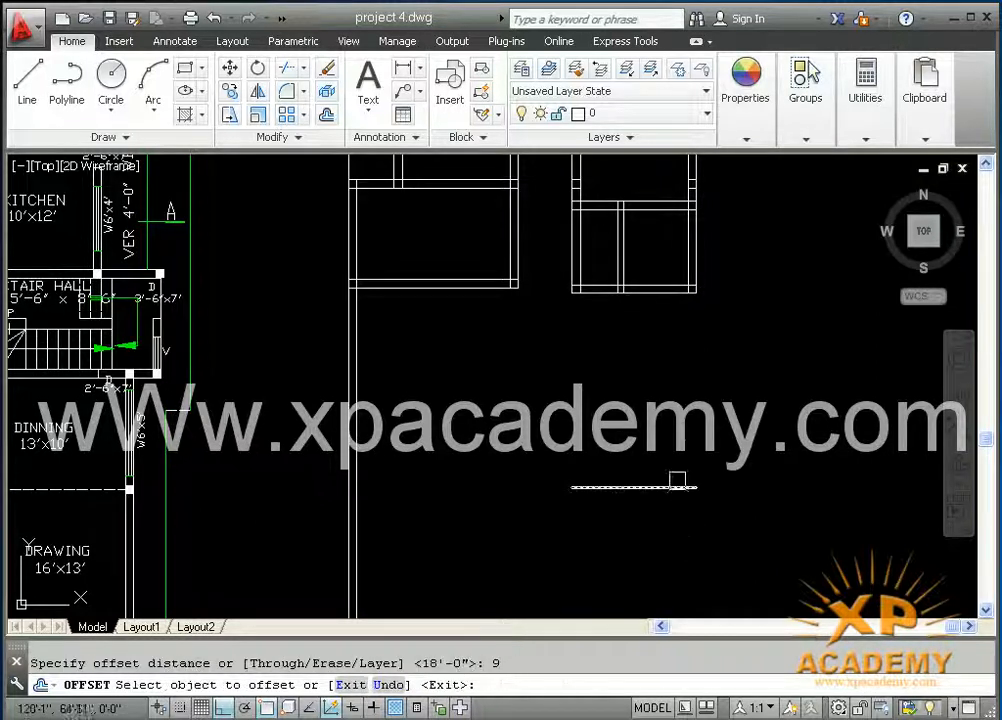
pyautogui.click(674, 493)
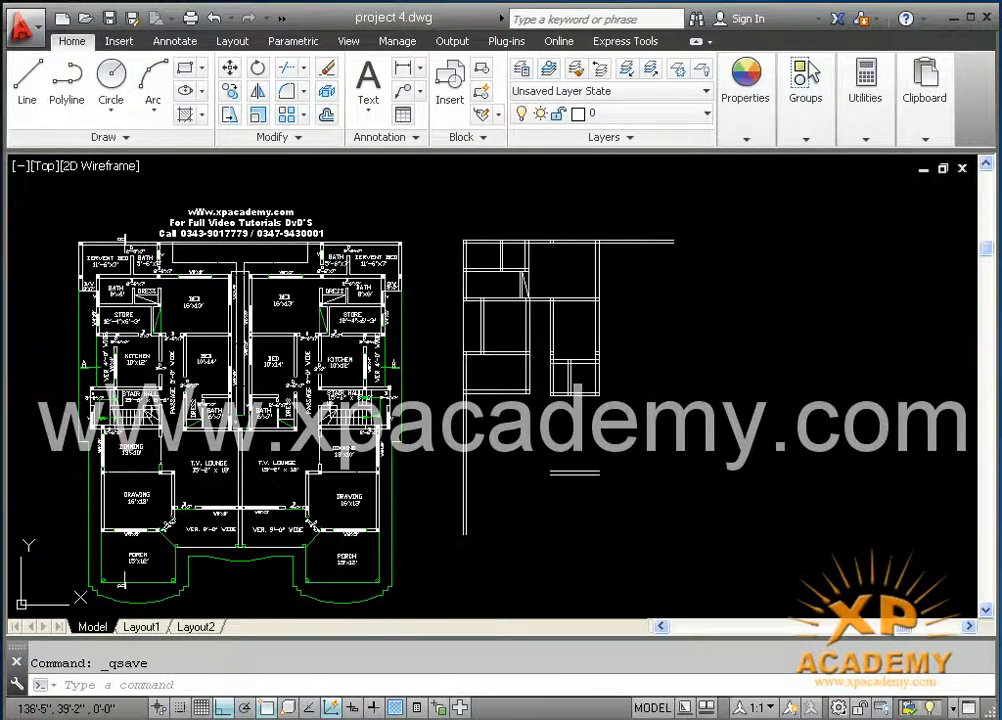
# - Examine the gap between the two units in the reference plan, following it down to the T.V. lounges' shared wall
pyautogui.scroll(2, 544, 495)
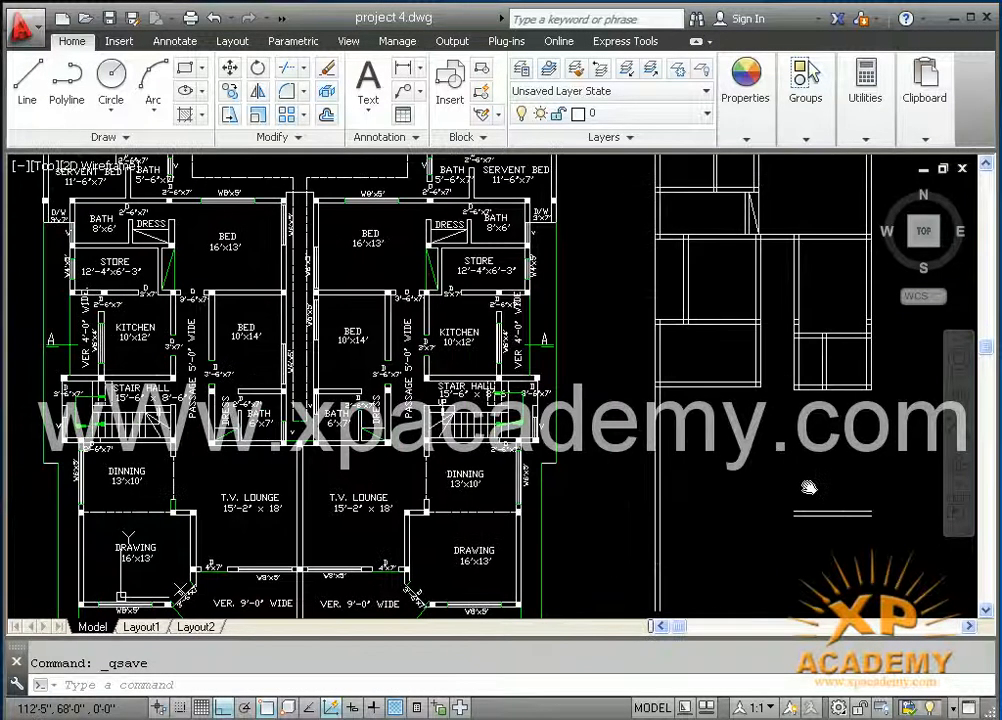
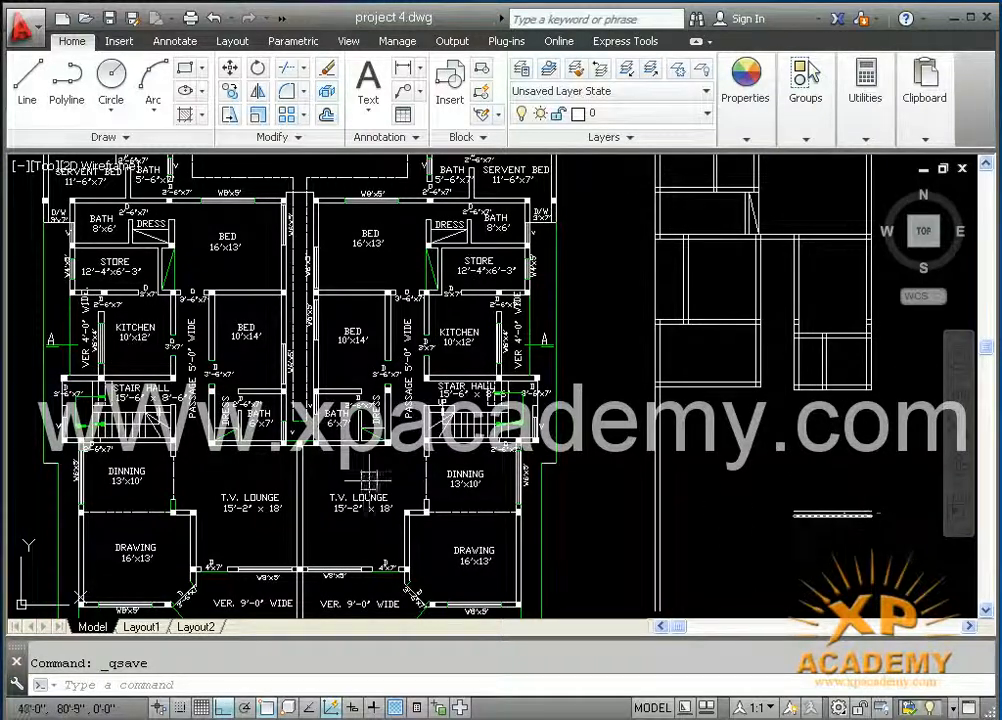
pyautogui.moveTo(287, 266); pyautogui.dragTo(344, 388, button='middle')
pyautogui.scroll(2, 342, 386)
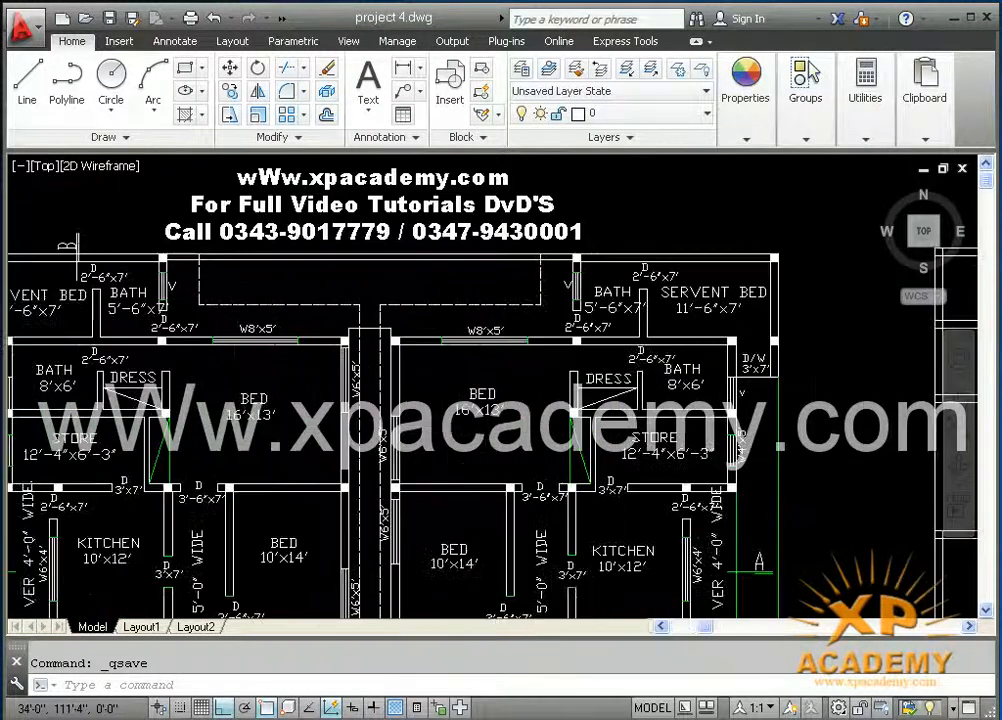
pyautogui.scroll(5, 358, 315)
pyautogui.scroll(3, 467, 293)
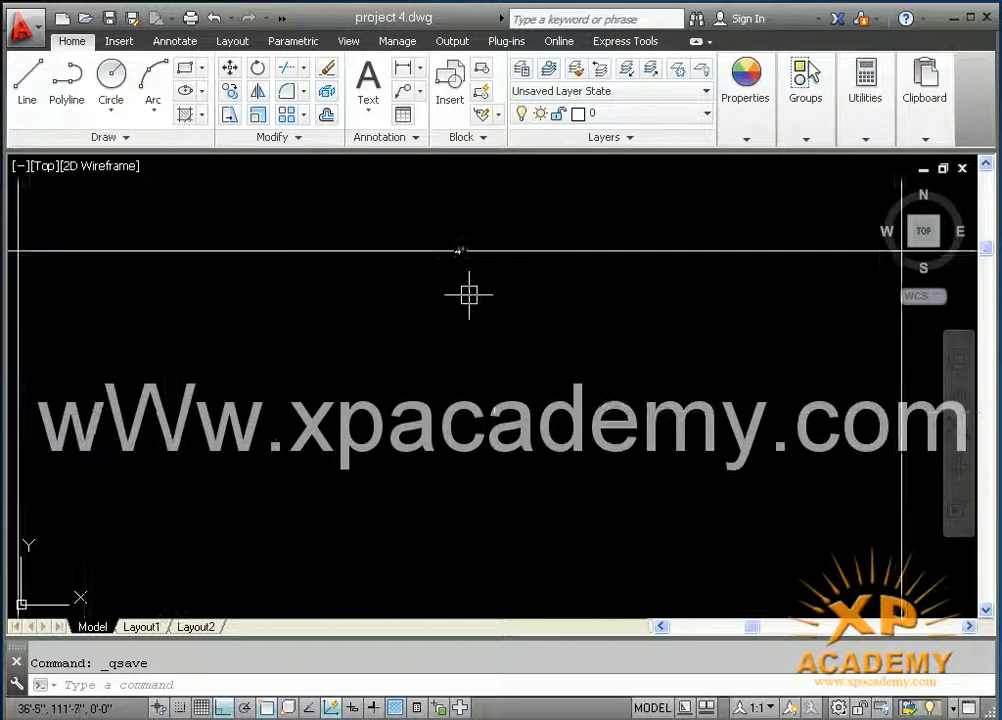
pyautogui.scroll(-5, 470, 263)
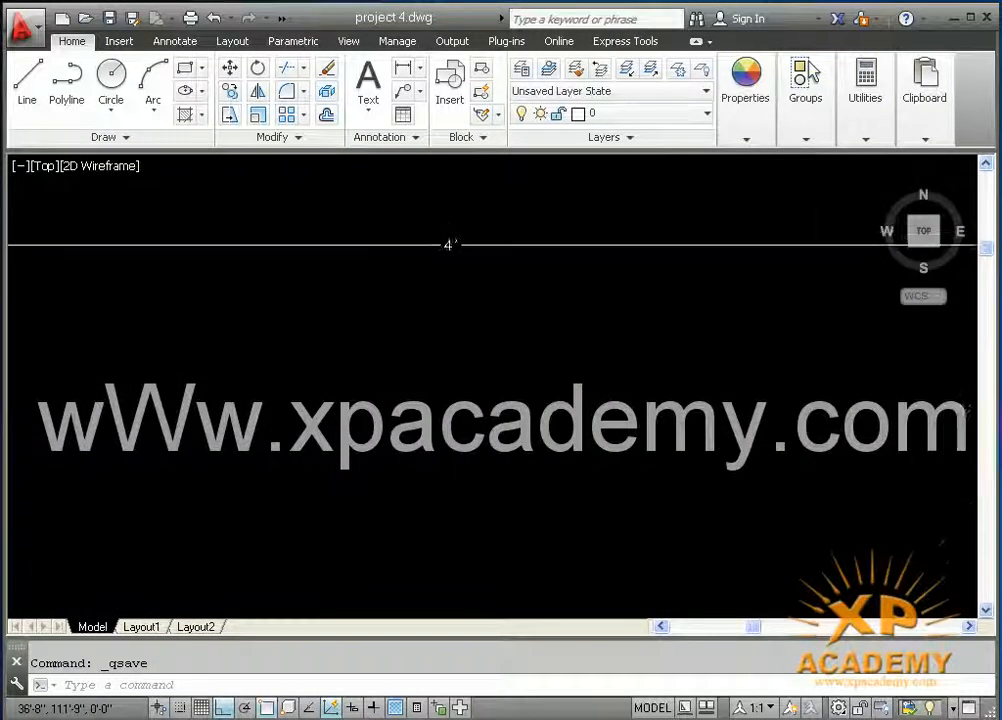
pyautogui.moveTo(497, 488); pyautogui.dragTo(499, 217, button='middle')
pyautogui.scroll(-4, 502, 347)
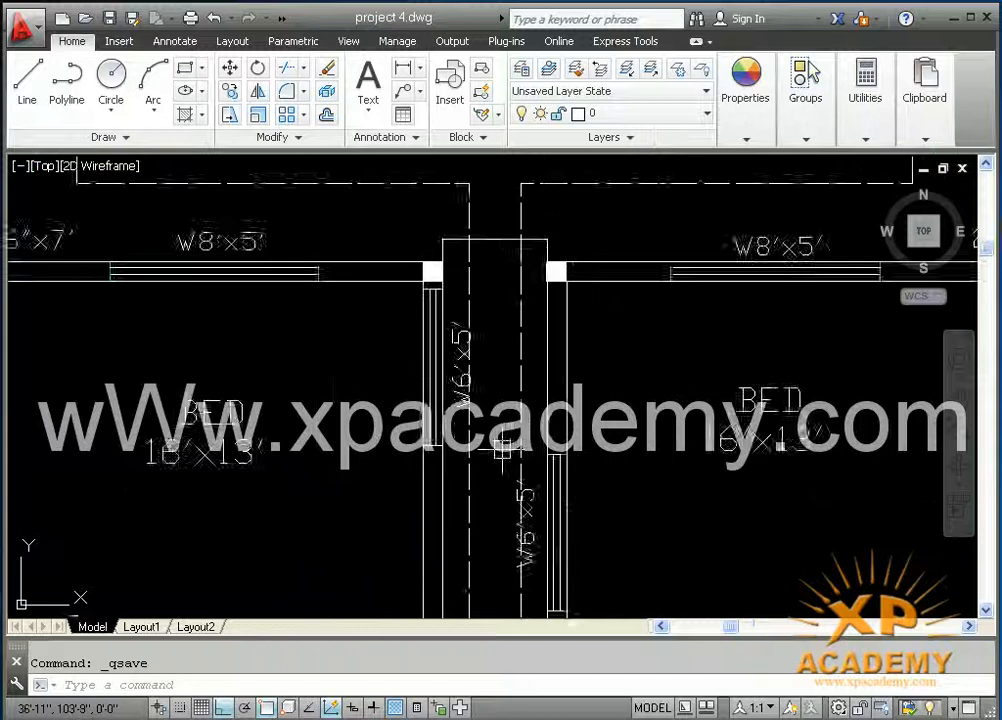
pyautogui.moveTo(504, 555); pyautogui.dragTo(503, 266, button='middle')
pyautogui.moveTo(499, 426); pyautogui.dragTo(507, 165, button='middle')
pyautogui.moveTo(440, 336); pyautogui.dragTo(443, 134, button='middle')
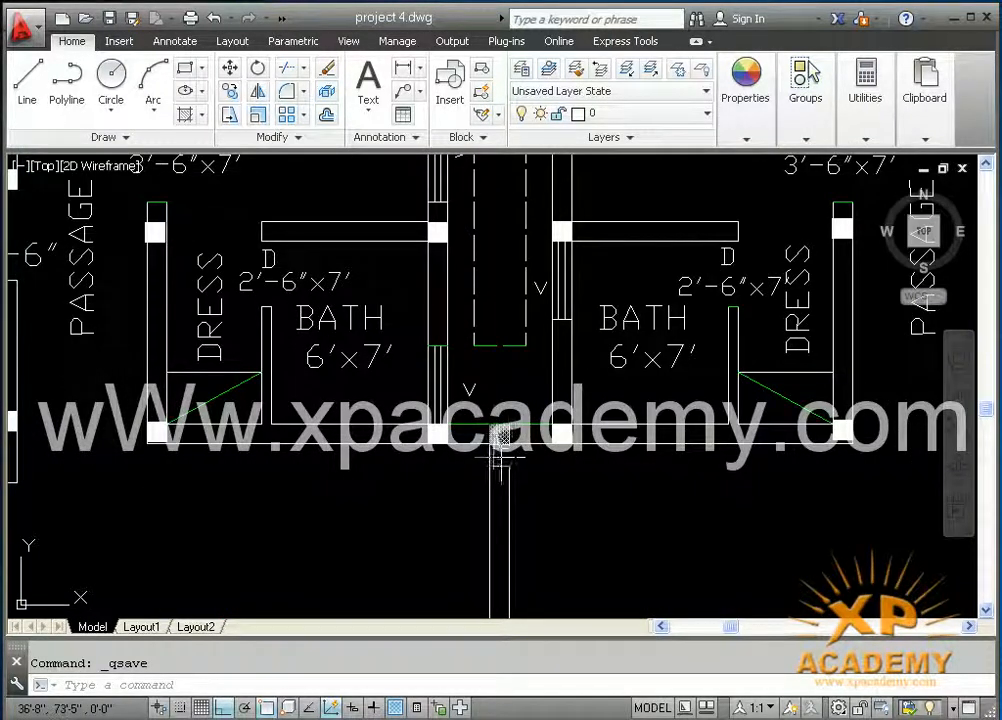
pyautogui.scroll(-2, 510, 465)
pyautogui.moveTo(528, 465); pyautogui.dragTo(535, 300, button='middle')
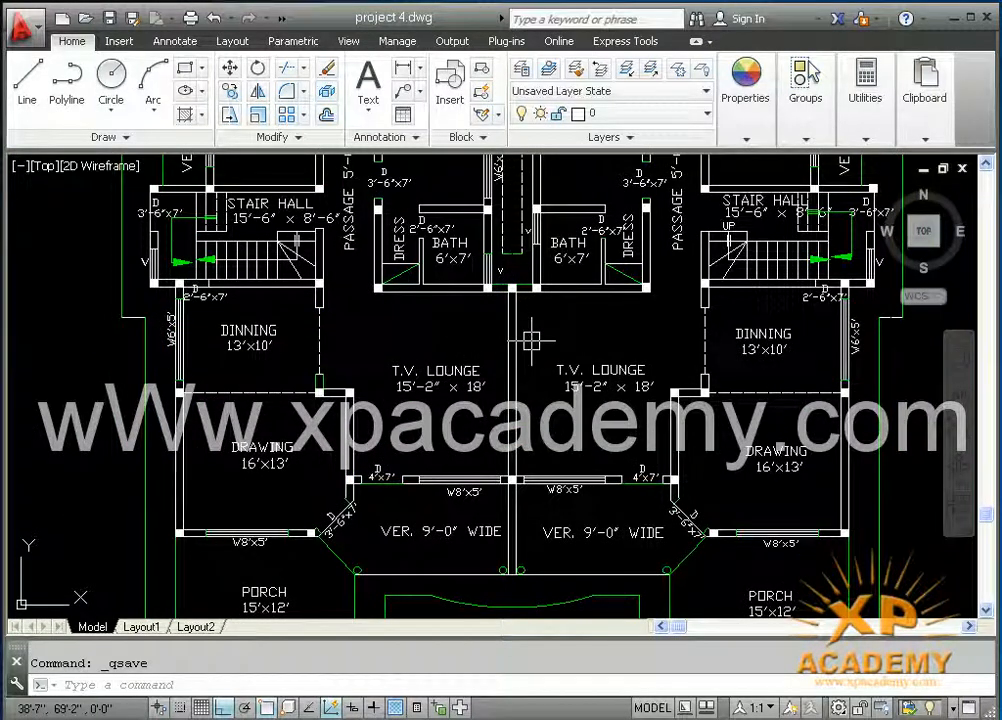
# - Draw a 4' horizontal line outward from the right side of the redrawn bath's outer wall, just above its lower corner
pyautogui.scroll(-4, 530, 343)
pyautogui.moveTo(575, 367)
pyautogui.mouseDown(button='middle')
pyautogui.moveTo(407, 394)
pyautogui.moveTo(364, 418)
pyautogui.mouseUp(button='middle')
pyautogui.scroll(4, 668, 330)
pyautogui.scroll(2, 668, 330)
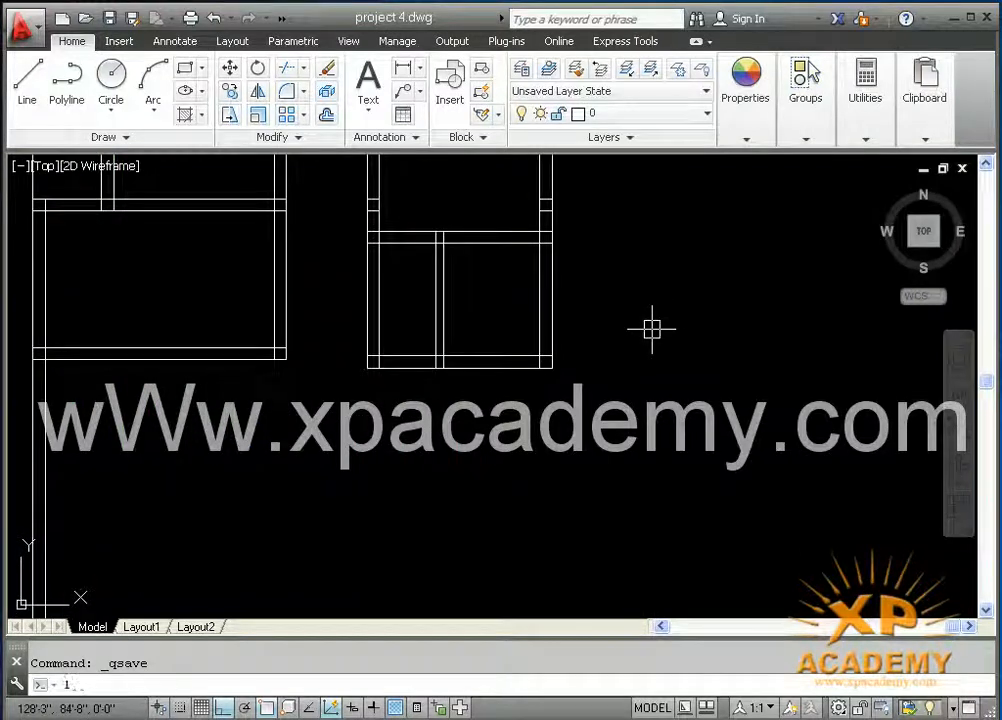
pyautogui.press('Return')
pyautogui.scroll(3, 612, 337)
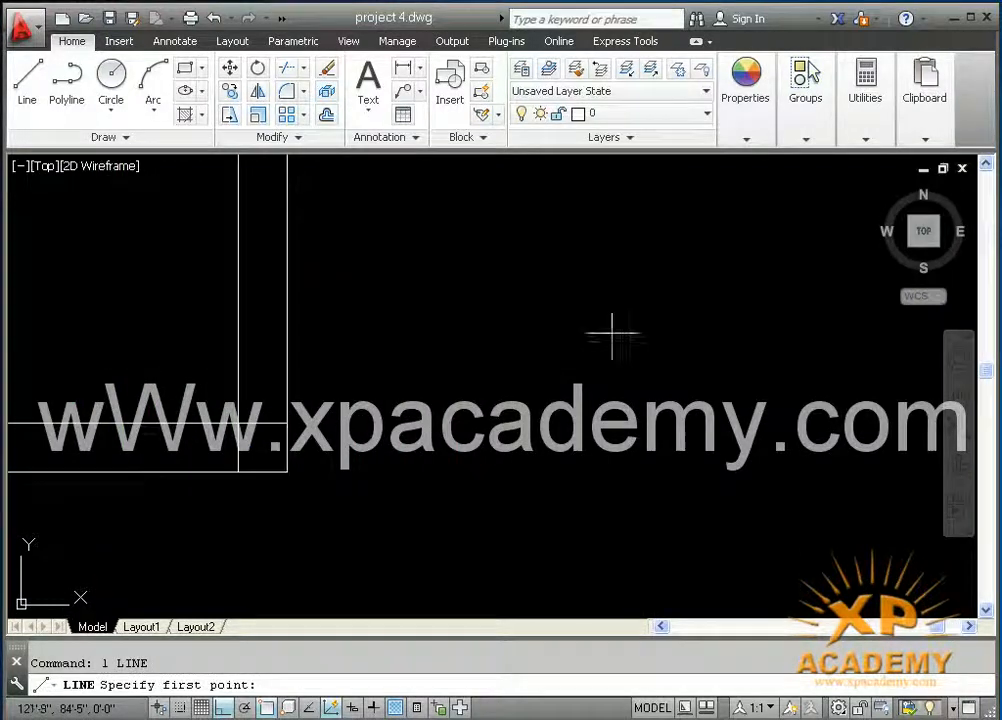
pyautogui.click(287, 393)
pyautogui.write('4')
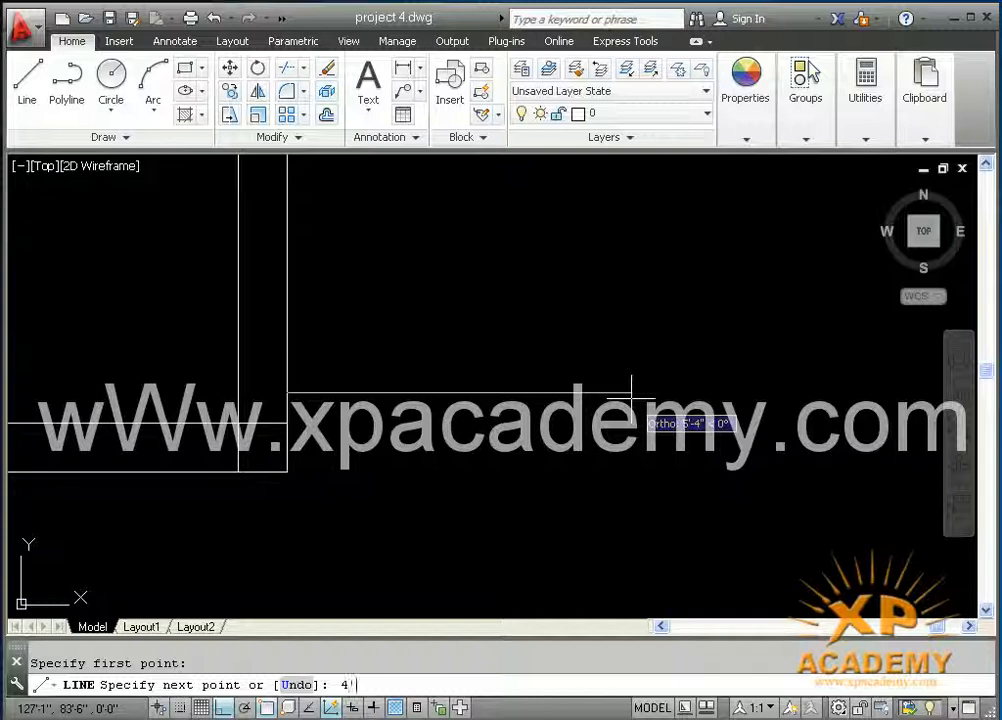
pyautogui.write("'")
pyautogui.press('Return')
pyautogui.press('Return')
# - Draw a vertical line from the midpoint of the 4' line down to the level of the T.V. lounge's front wall
pyautogui.press('Return')
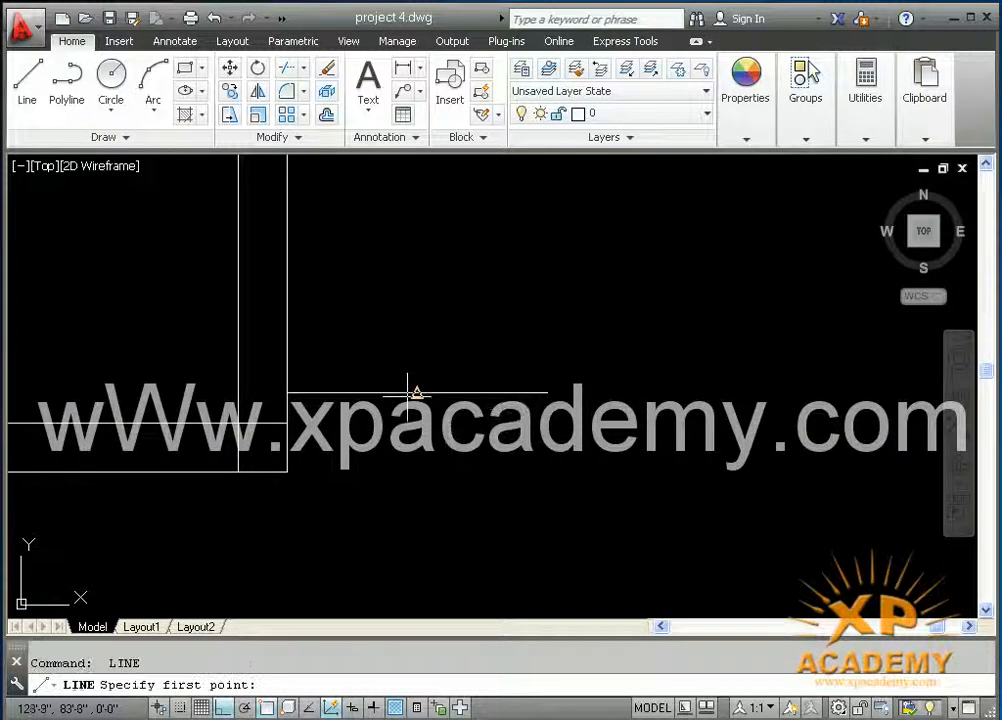
pyautogui.click(417, 393)
pyautogui.scroll(-5, 417, 393)
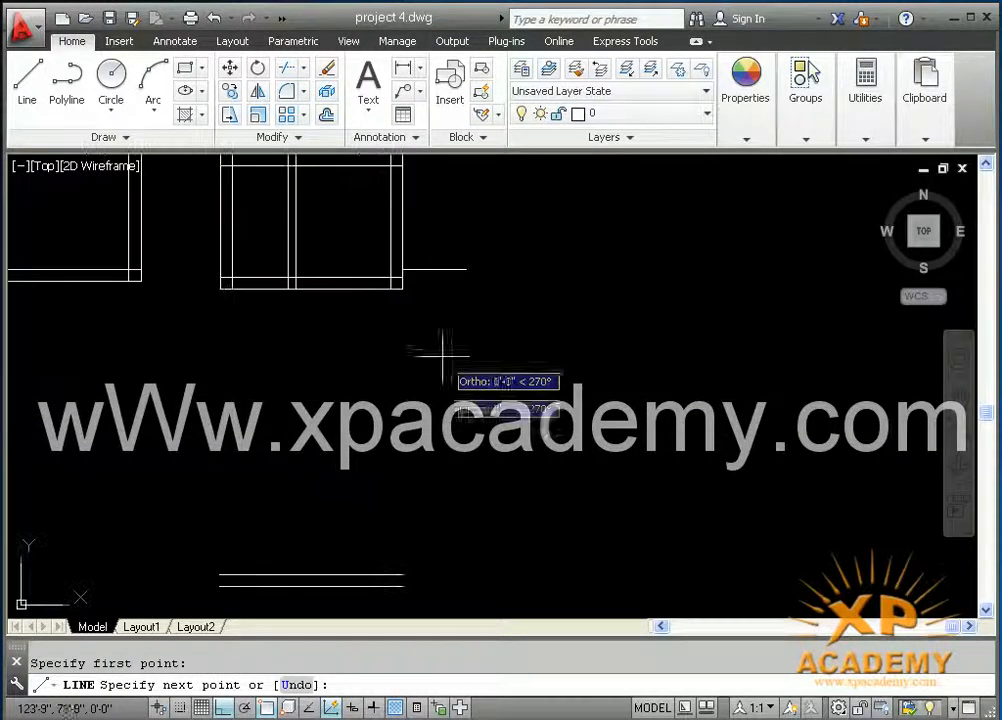
pyautogui.click(434, 578)
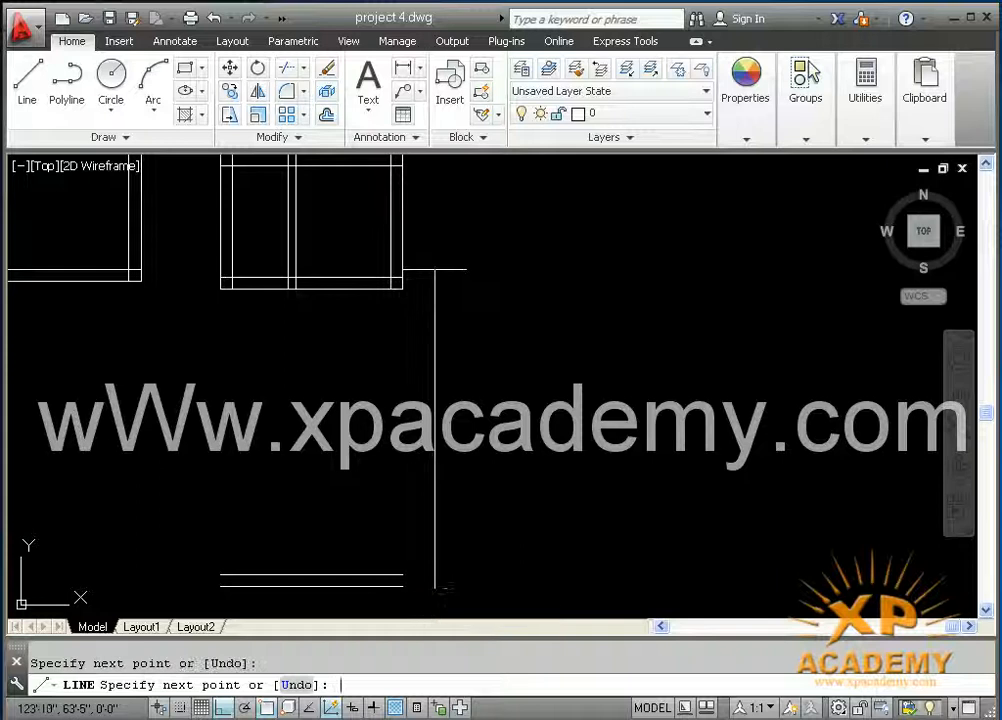
pyautogui.press('Return')
# - Offset the vertical centre line 4.6" to both sides to form the shared wall between the two units
pyautogui.press('Return')
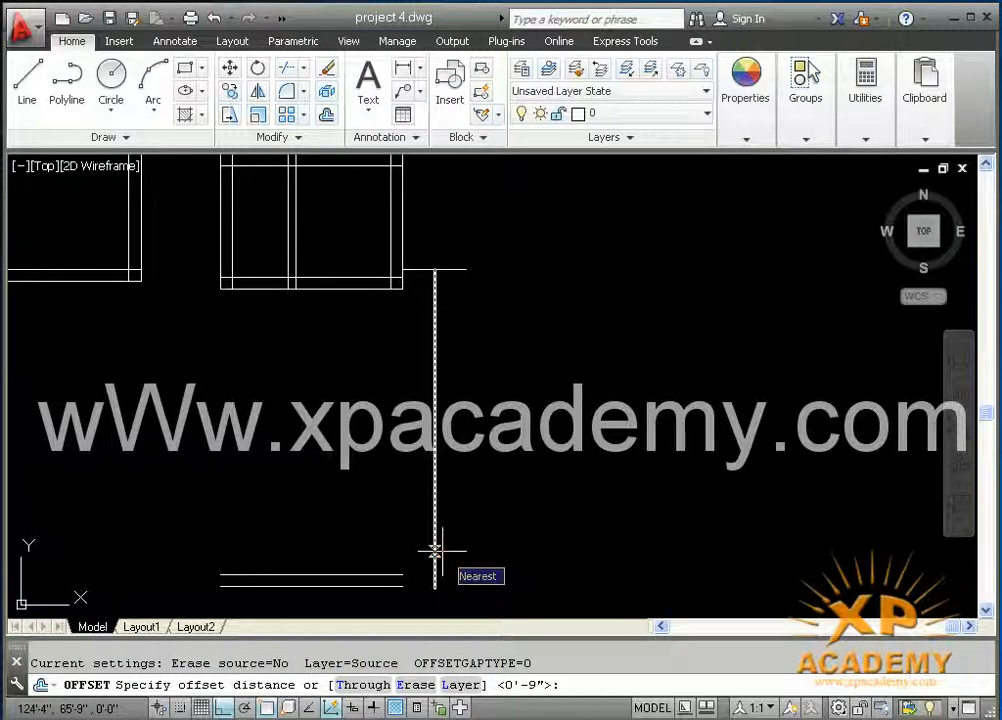
pyautogui.write('4')
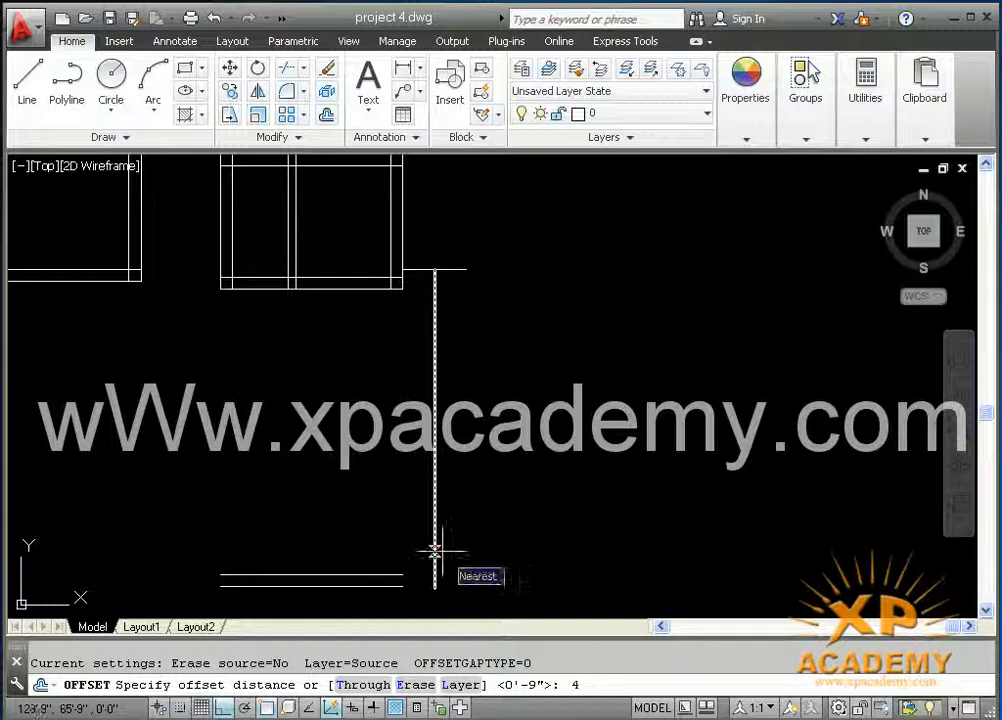
pyautogui.write('.6')
pyautogui.press('Return')
pyautogui.click(436, 483)
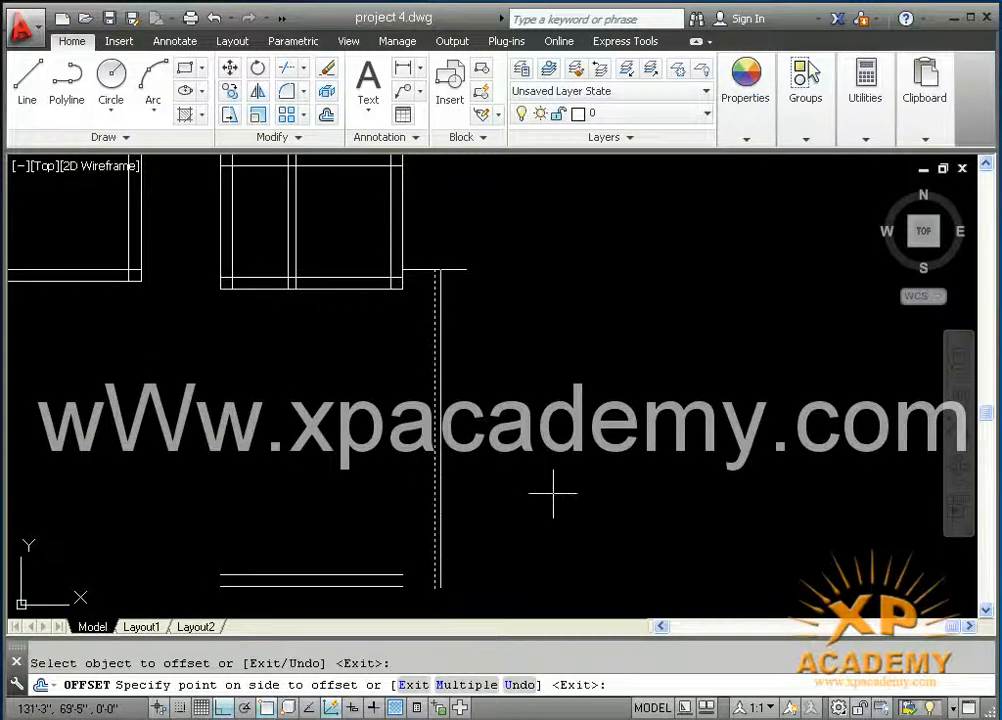
pyautogui.click(550, 492)
pyautogui.click(361, 497)
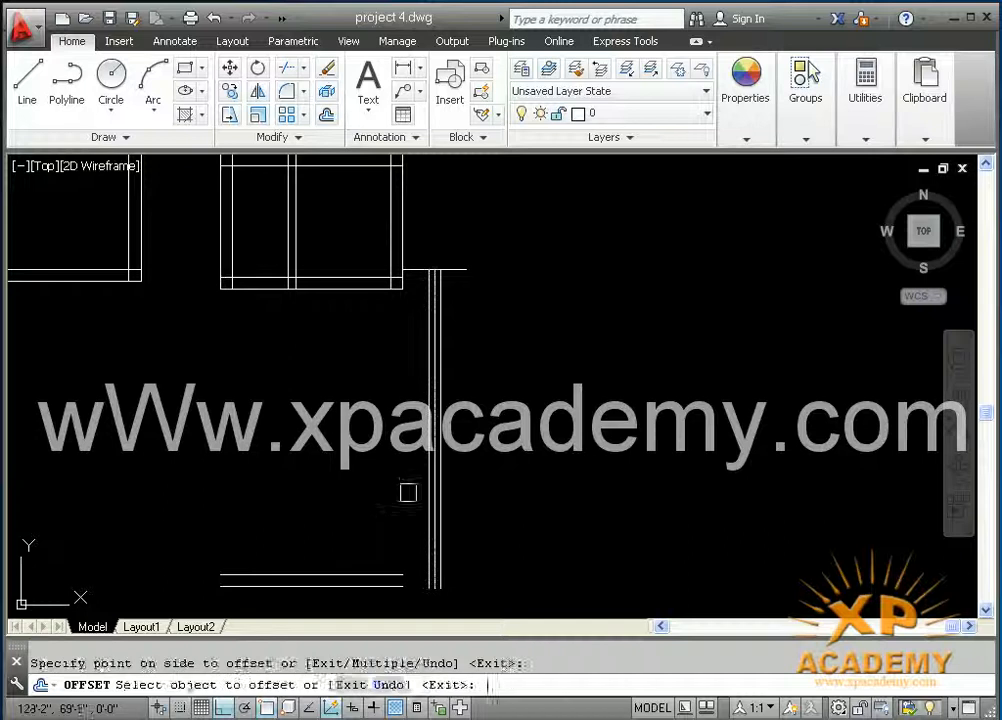
pyautogui.press('Escape')
# - Delete the centre line between the shared wall's two offset lines
pyautogui.scroll(4, 430, 520)
pyautogui.click(424, 533)
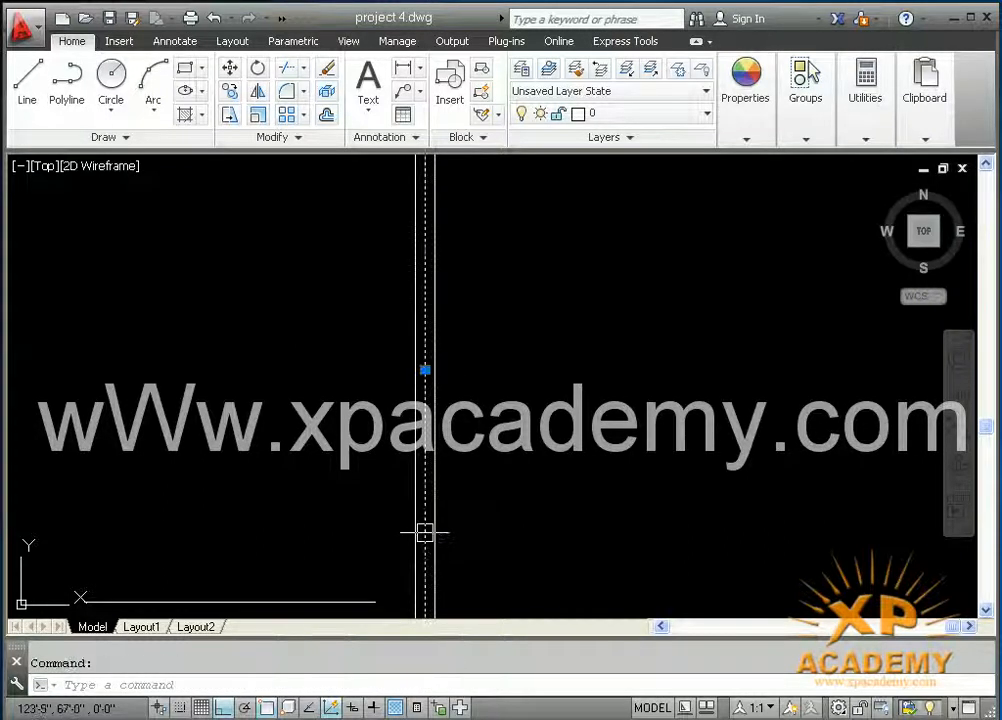
pyautogui.press('Delete')
pyautogui.scroll(-3, 424, 533)
pyautogui.press('Escape')
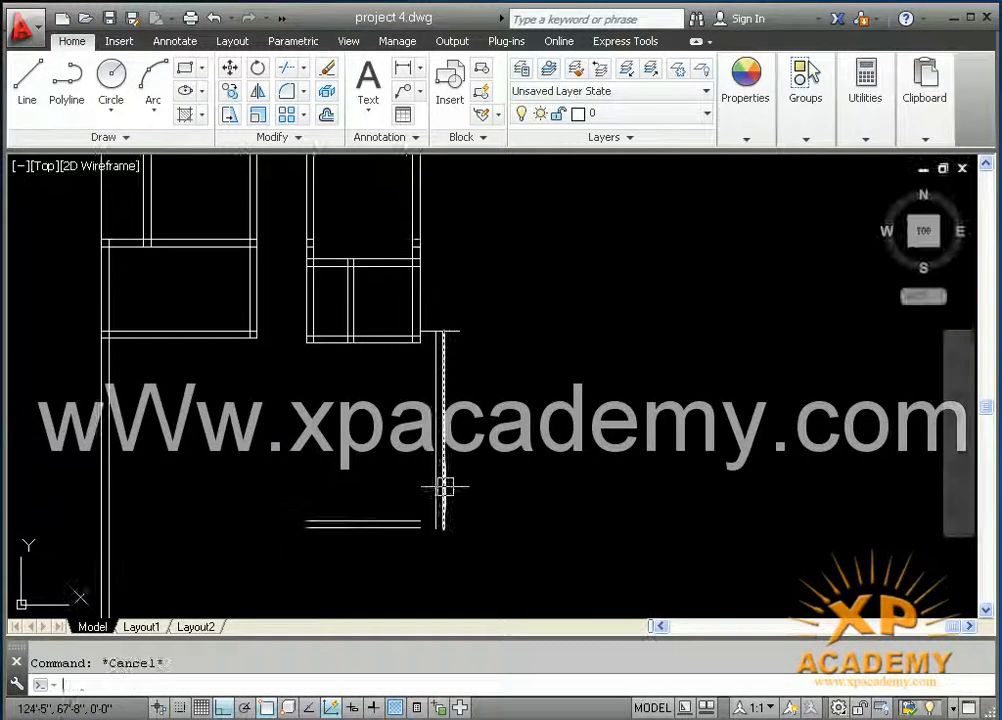
# - Extend the T.V. lounge's front wall lines and the bath's lower wall lines to the far line of the shared wall
pyautogui.write('ex')
pyautogui.press('Return')
pyautogui.press('Return')
pyautogui.click(391, 548)
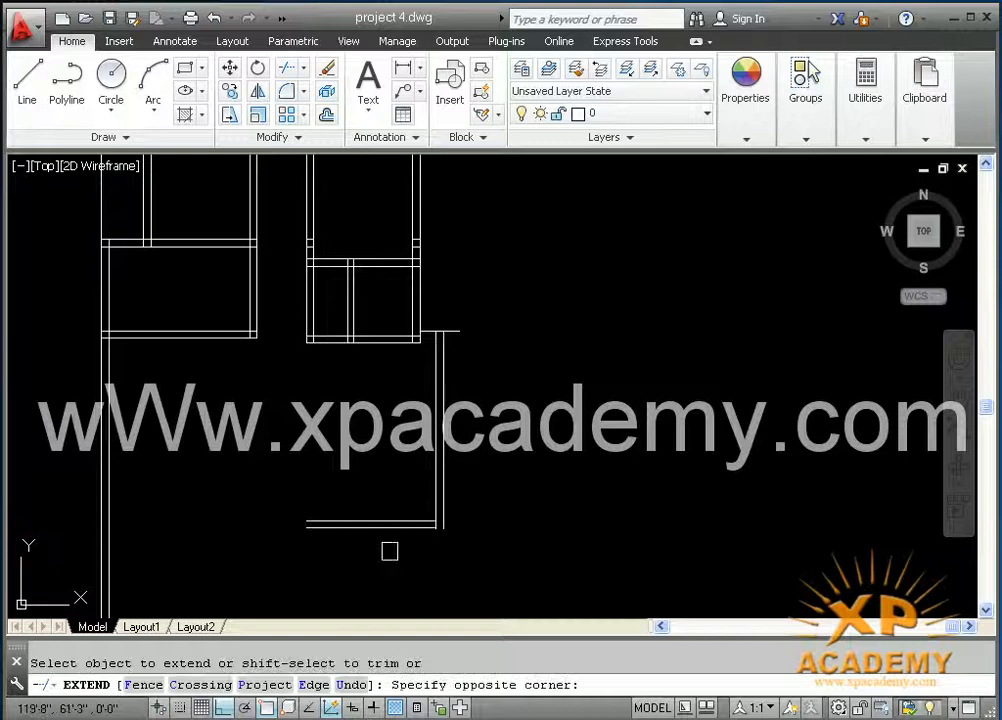
pyautogui.click(400, 408)
pyautogui.click(423, 546)
pyautogui.click(384, 432)
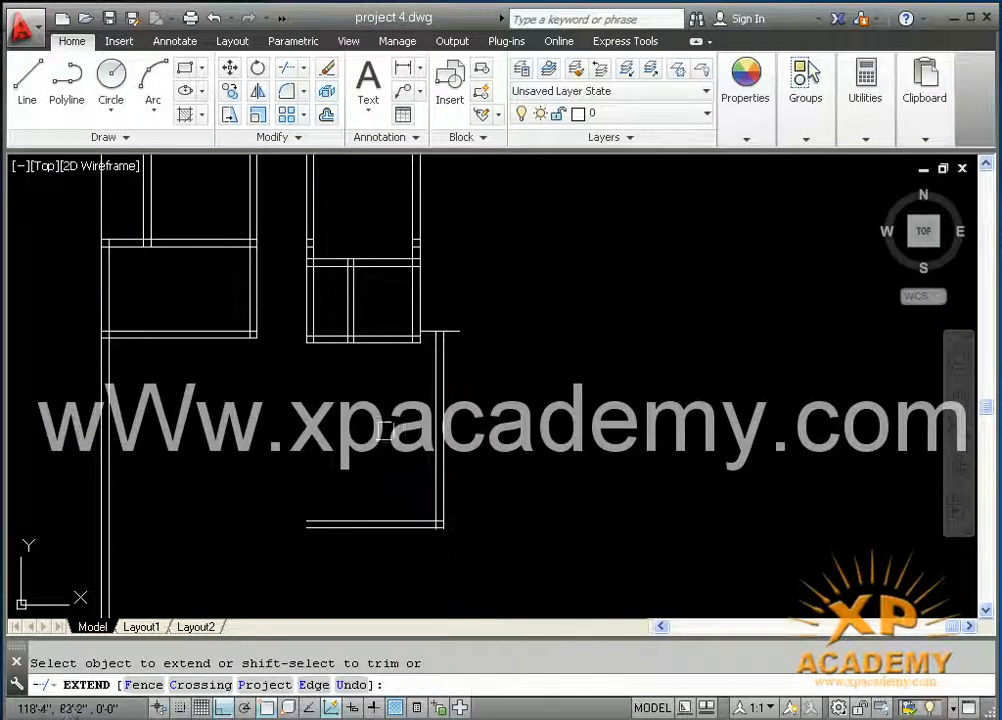
pyautogui.click(390, 326)
pyautogui.click(384, 392)
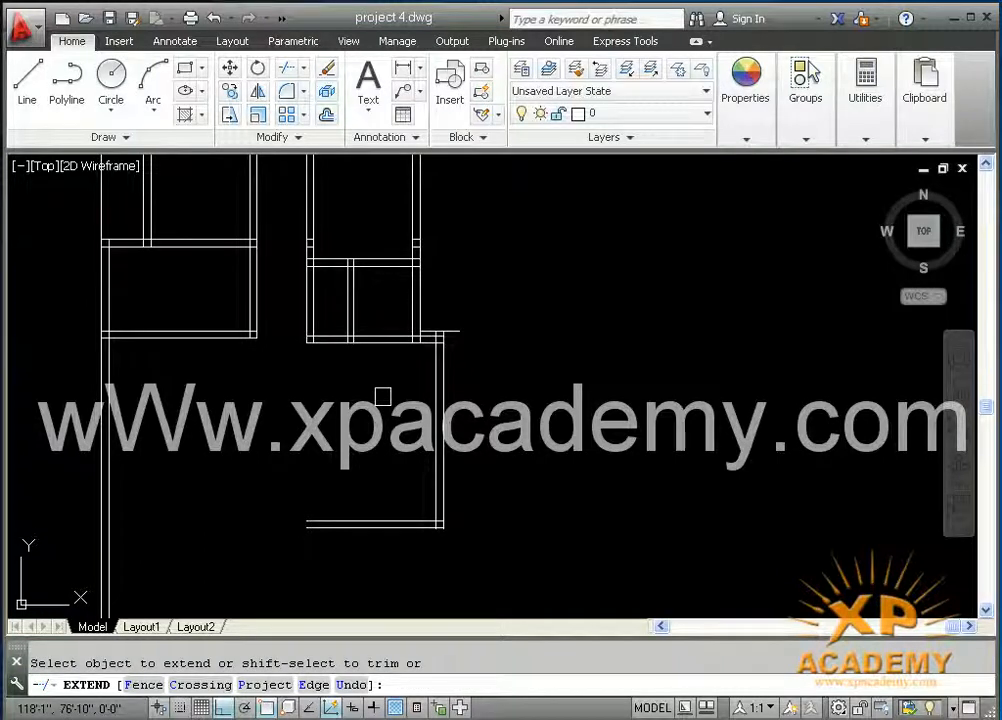
# - Save the drawing and offset the inner line of the TV lounge's right wall 15'2" to the left
pyautogui.hotkey('ctrl', 's')
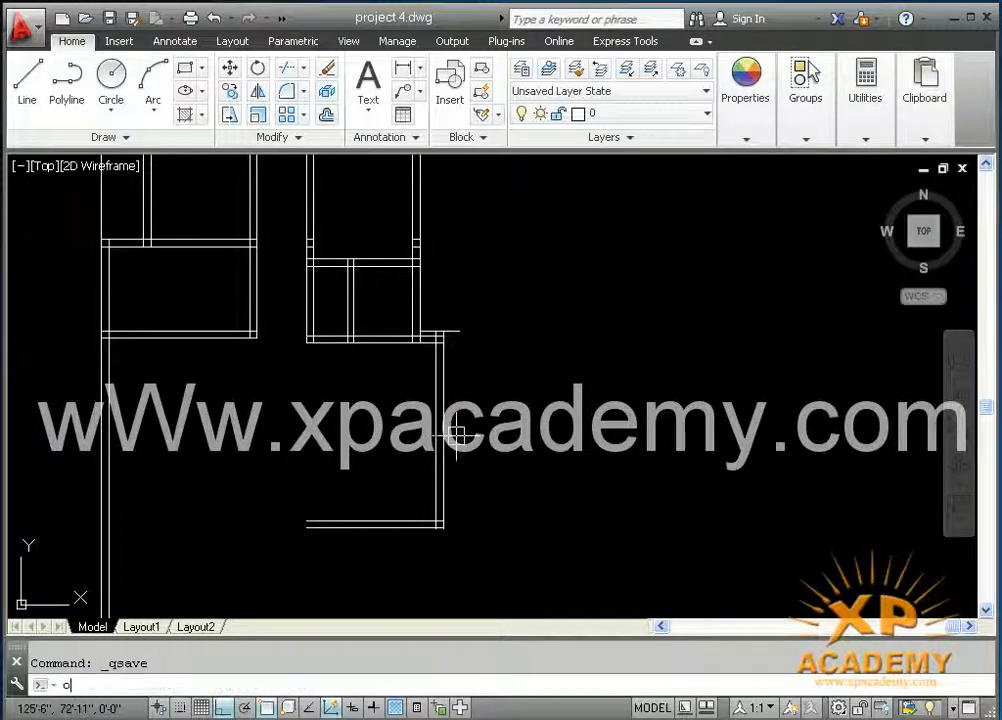
pyautogui.press('Return')
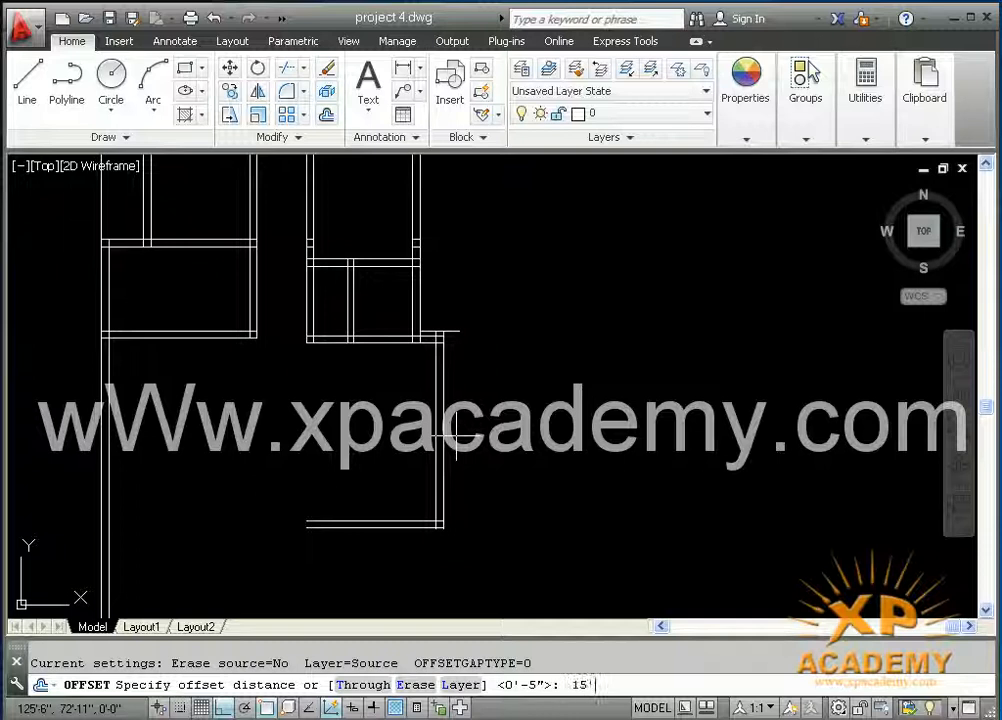
pyautogui.scroll(-5, 455, 437)
pyautogui.scroll(5, 458, 437)
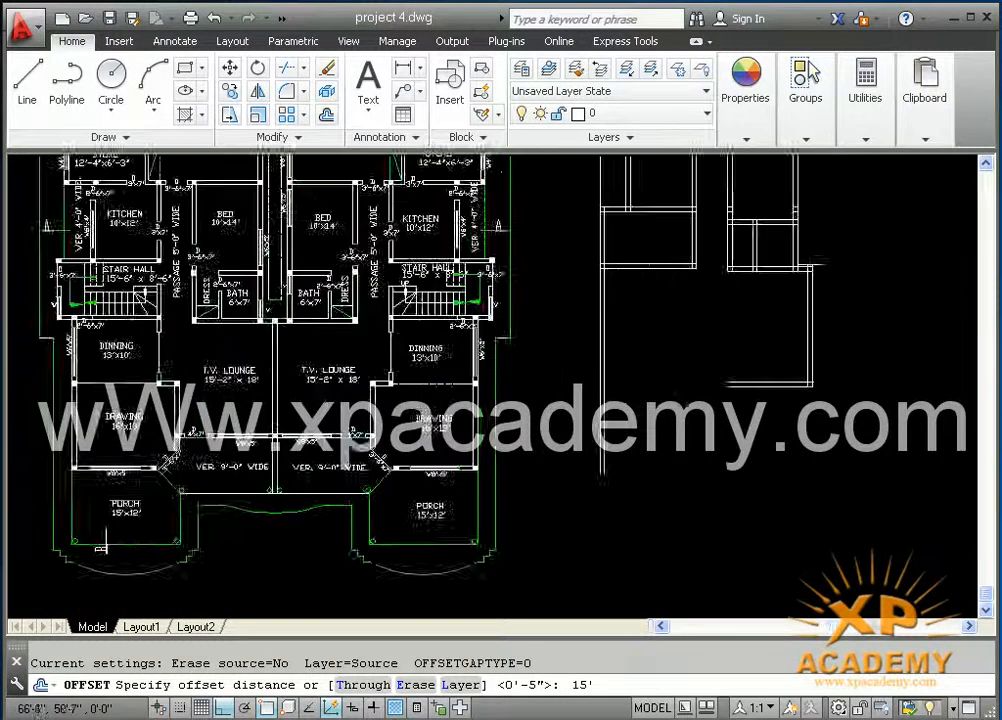
pyautogui.scroll(-2, 545, 408)
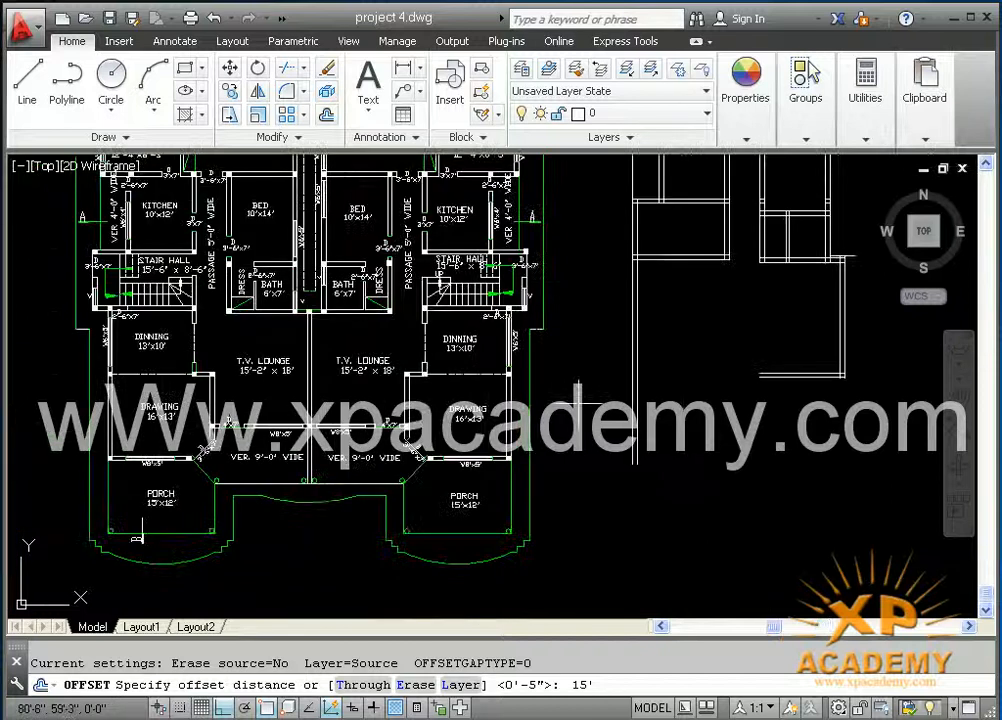
pyautogui.moveTo(860, 350)
pyautogui.mouseDown(button='middle')
pyautogui.moveTo(503, 375)
pyautogui.moveTo(498, 387)
pyautogui.mouseUp(button='middle')
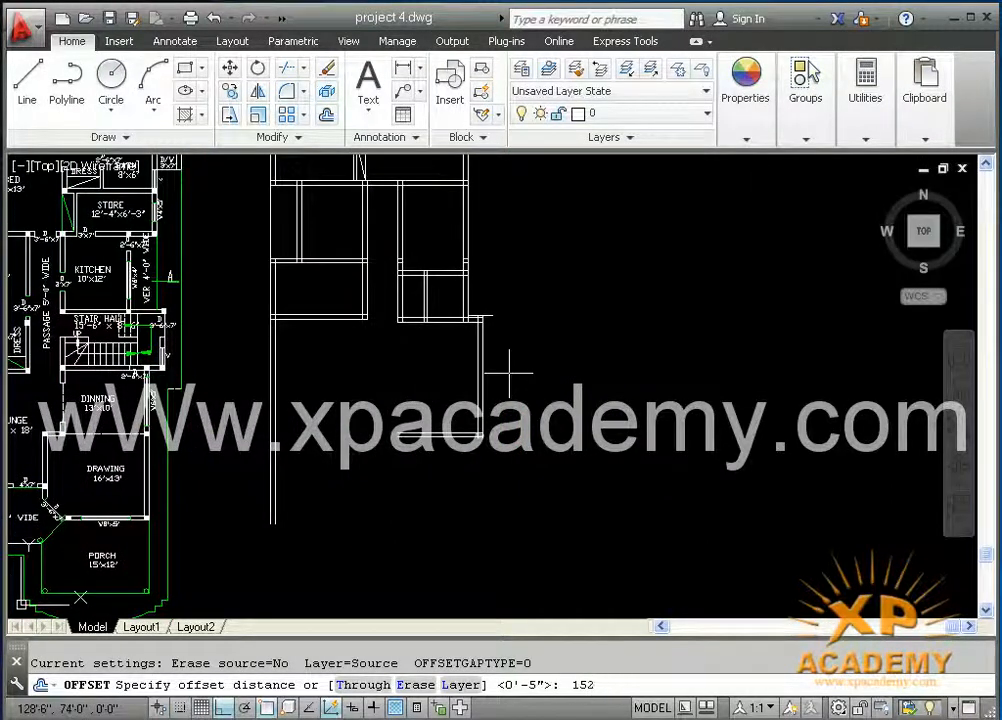
pyautogui.press('Return')
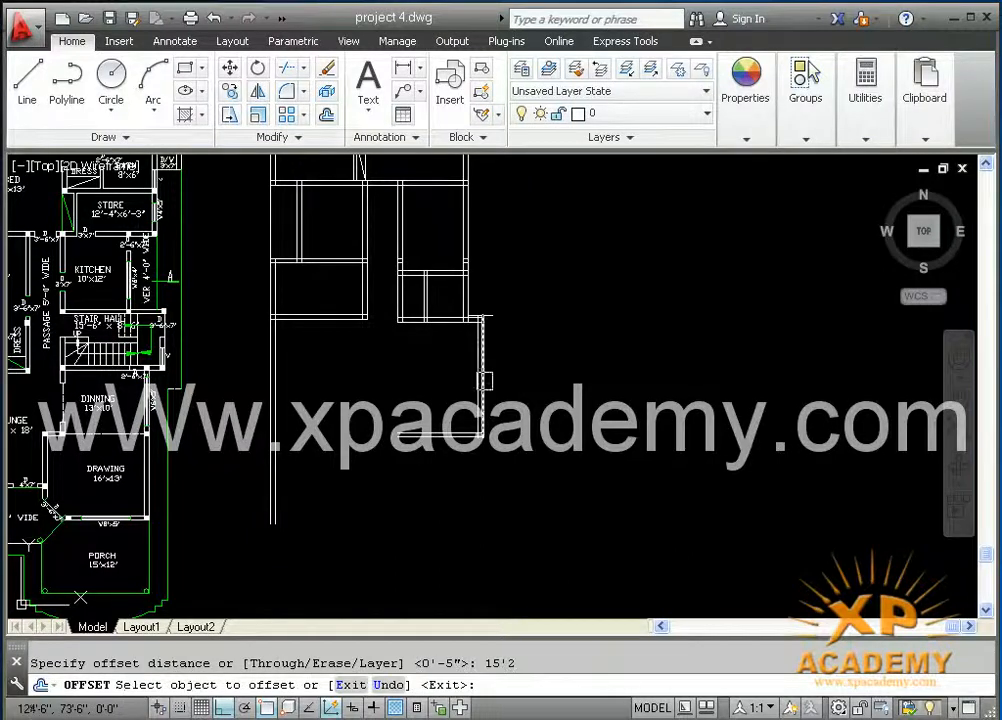
pyautogui.scroll(3, 468, 373)
pyautogui.click(483, 369)
pyautogui.click(220, 388)
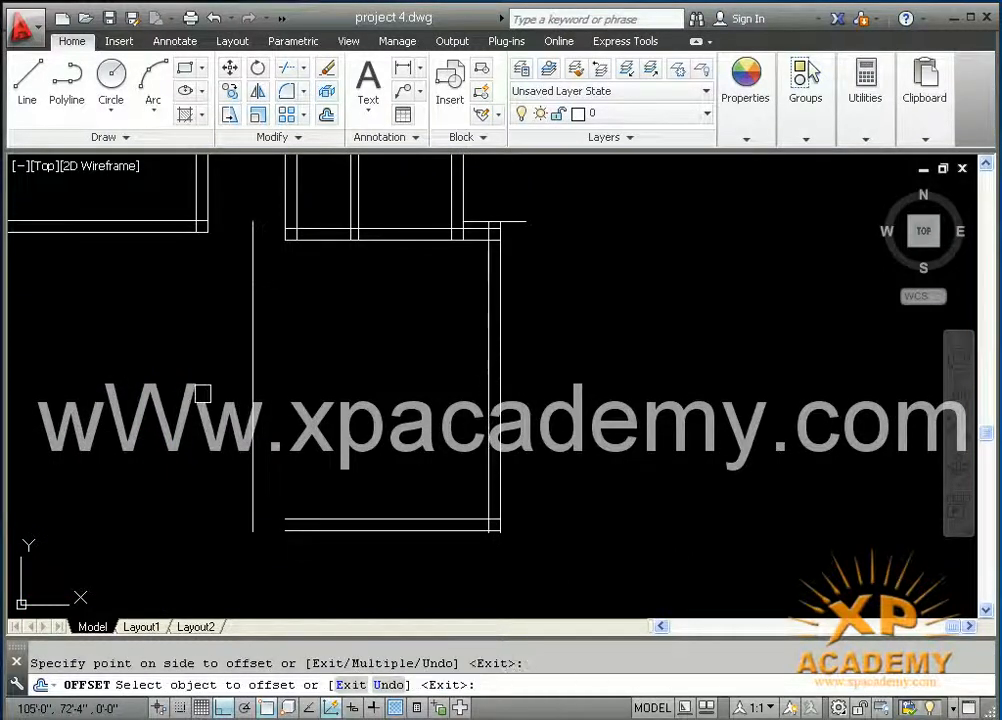
# - Offset the new left lounge wall line 9" outward to give the wall thickness, and save the drawing
pyautogui.press('Return')
pyautogui.press('Return')
pyautogui.write('9')
pyautogui.press('Return')
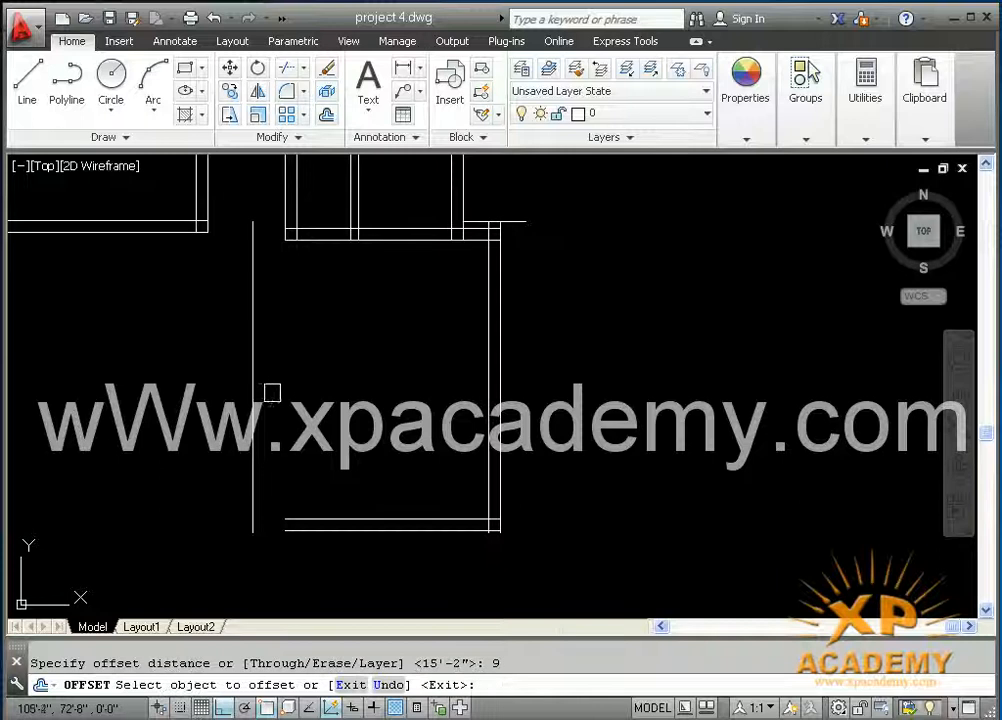
pyautogui.click(253, 394)
pyautogui.click(148, 412)
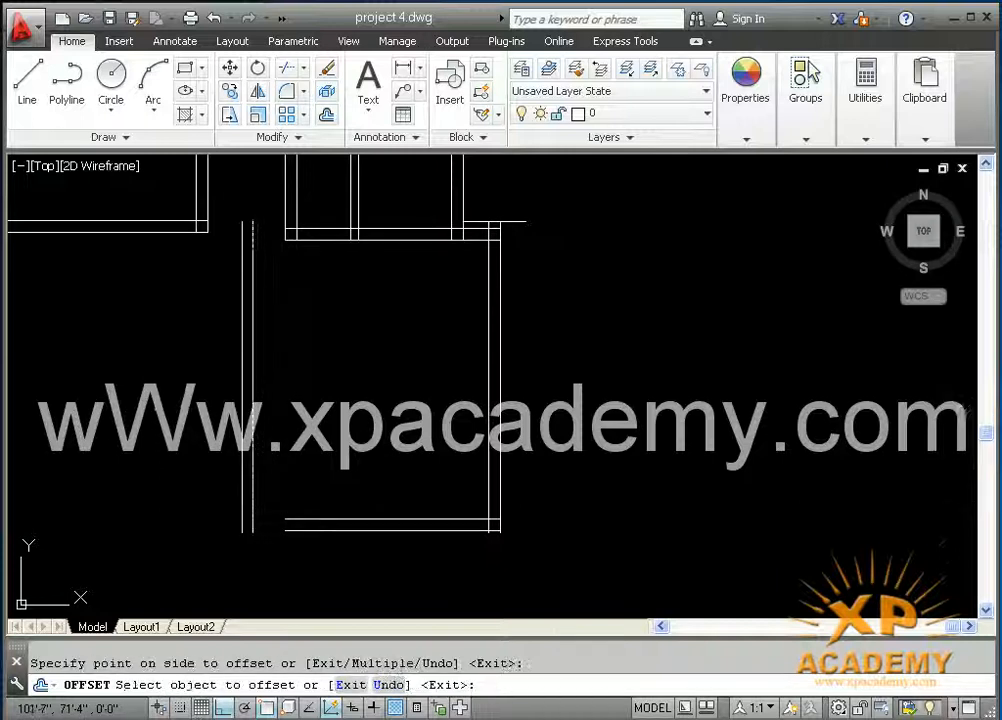
pyautogui.scroll(-2, 145, 409)
pyautogui.hotkey('ctrl', 's')
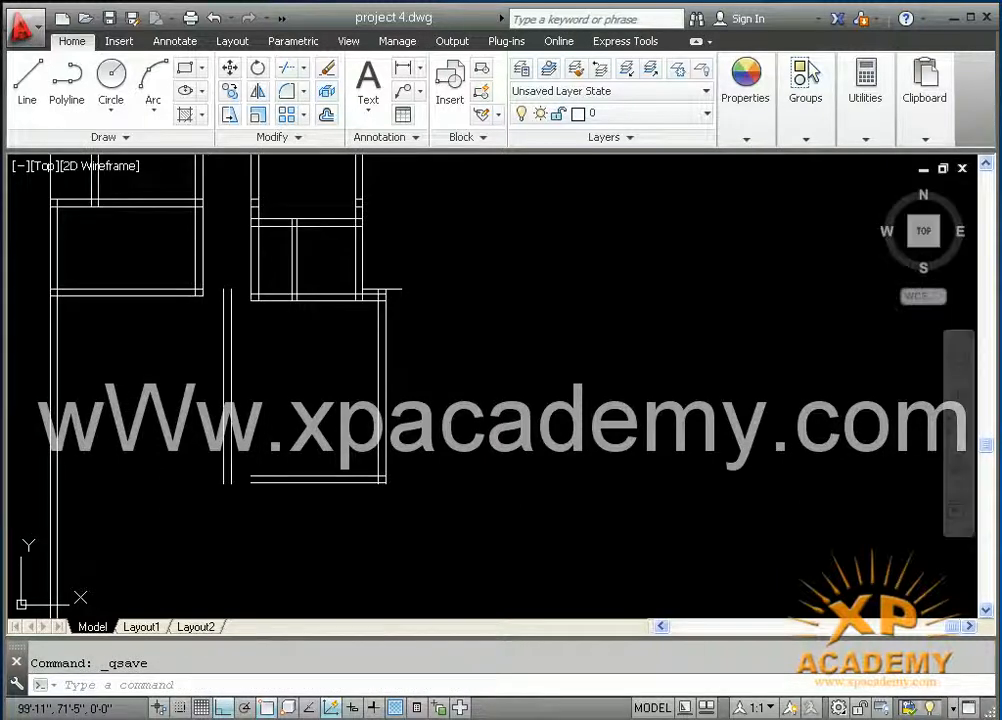
# - Extend both lines of the lounge's bottom wall to the lounge's left wall and save the drawing
pyautogui.moveTo(193, 398); pyautogui.dragTo(376, 376, button='middle')
pyautogui.write('ex')
pyautogui.press('Return')
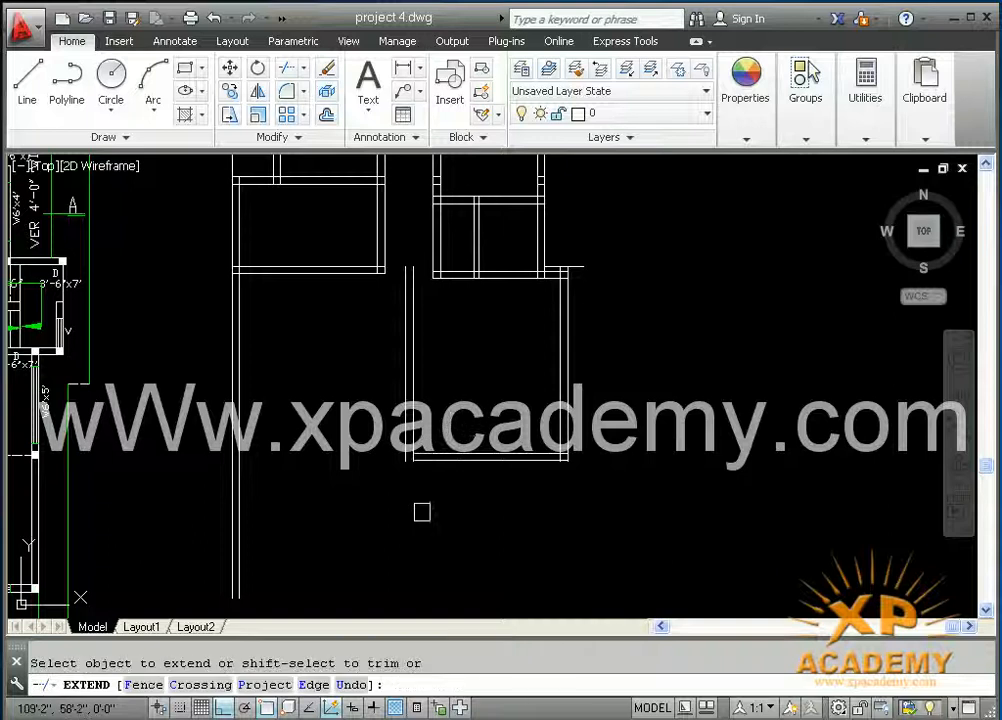
pyautogui.moveTo(423, 357); pyautogui.dragTo(443, 358, button='middle')
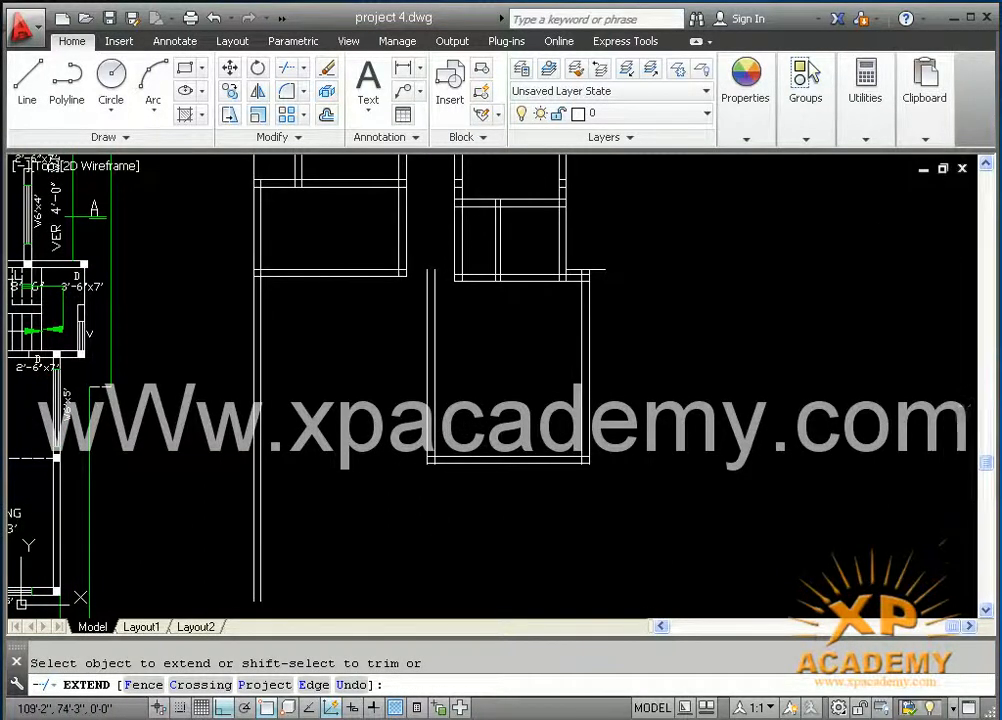
pyautogui.hotkey('ctrl', 's')
# - Examine the dining and drawing room dimensions and wall layout in the reference floor plan
pyautogui.moveTo(226, 382)
pyautogui.mouseDown(button='middle')
pyautogui.moveTo(416, 390)
pyautogui.moveTo(770, 358)
pyautogui.mouseUp(button='middle')
pyautogui.moveTo(230, 312); pyautogui.dragTo(360, 309, button='middle')
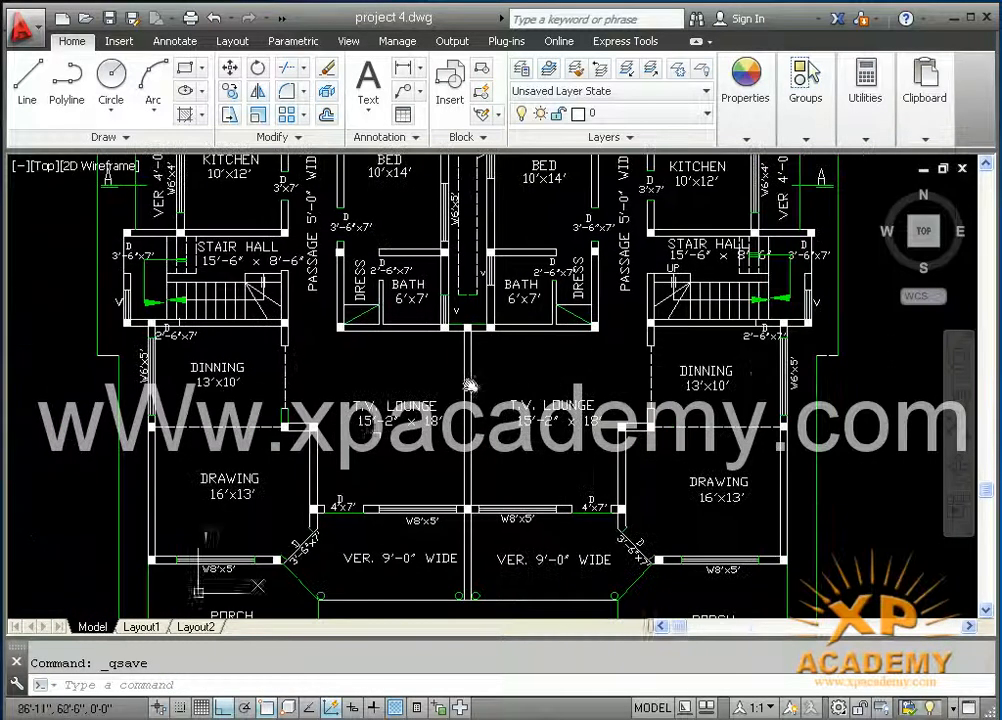
pyautogui.moveTo(178, 450); pyautogui.dragTo(250, 420, button='middle')
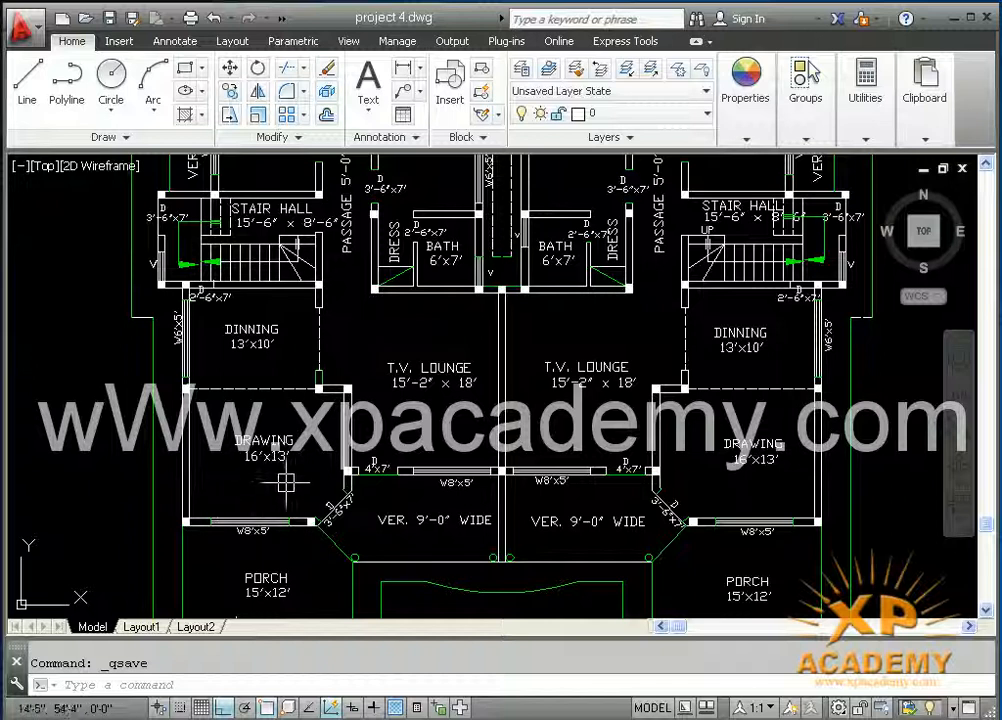
pyautogui.scroll(-2, 259, 484)
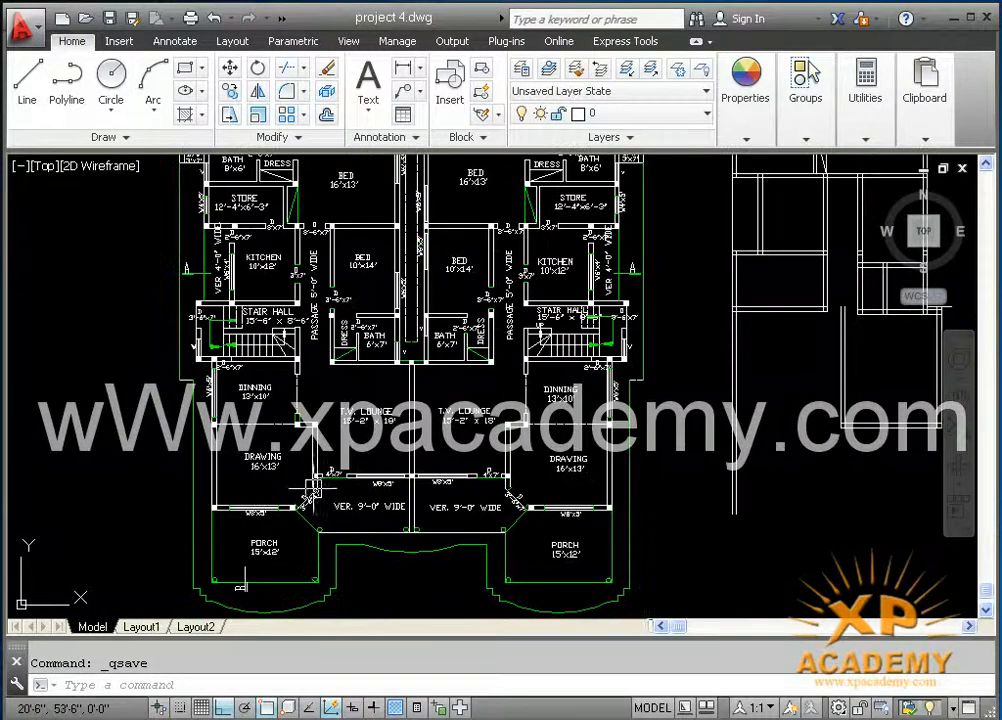
pyautogui.scroll(-2, 314, 488)
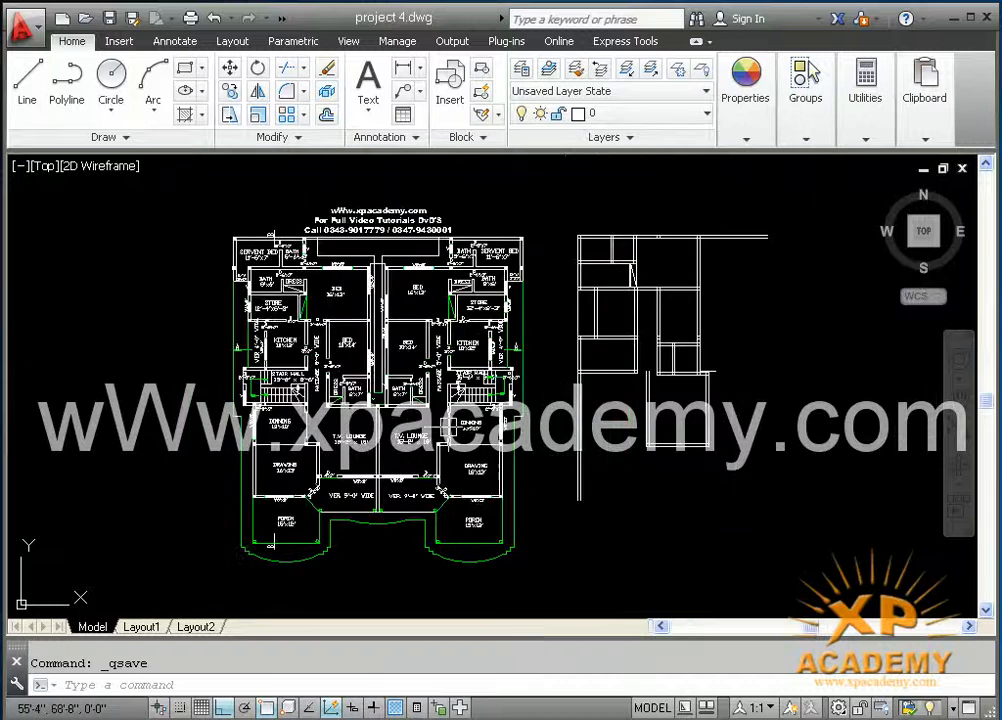
pyautogui.moveTo(447, 435); pyautogui.dragTo(363, 428, button='middle')
pyautogui.scroll(2, 507, 411)
pyautogui.moveTo(507, 411); pyautogui.dragTo(478, 427, button='middle')
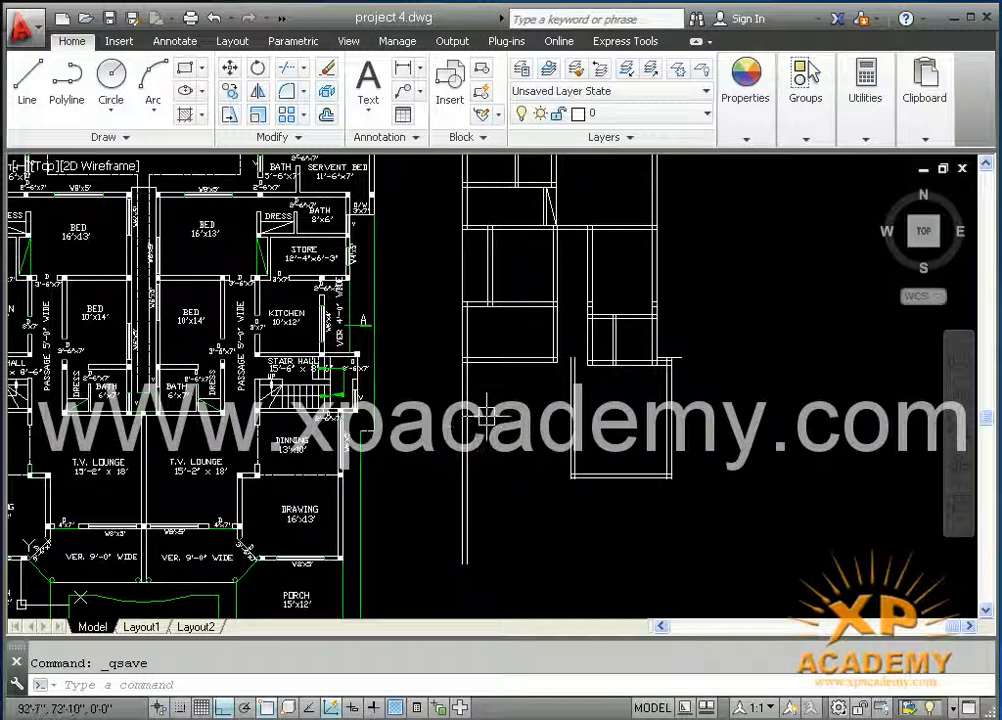
# - Offset the outer line of the lounge's left wall 13' to the left for the dining room width
pyautogui.write('o')
pyautogui.press('Return')
pyautogui.write('1')
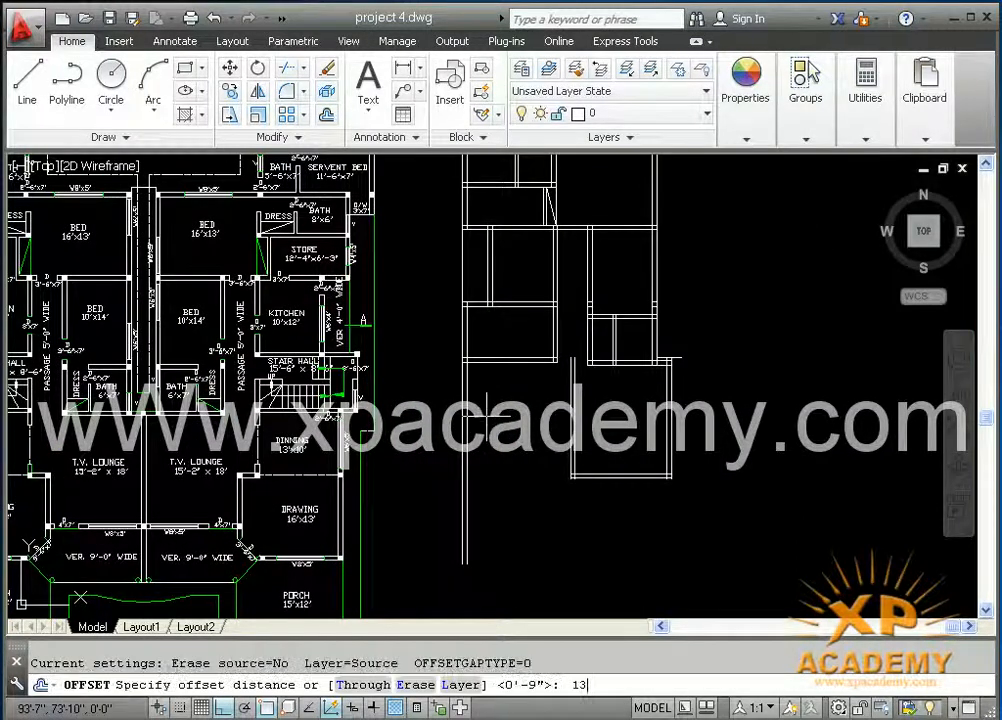
pyautogui.write('3')
pyautogui.press('Return')
pyautogui.scroll(3, 598, 393)
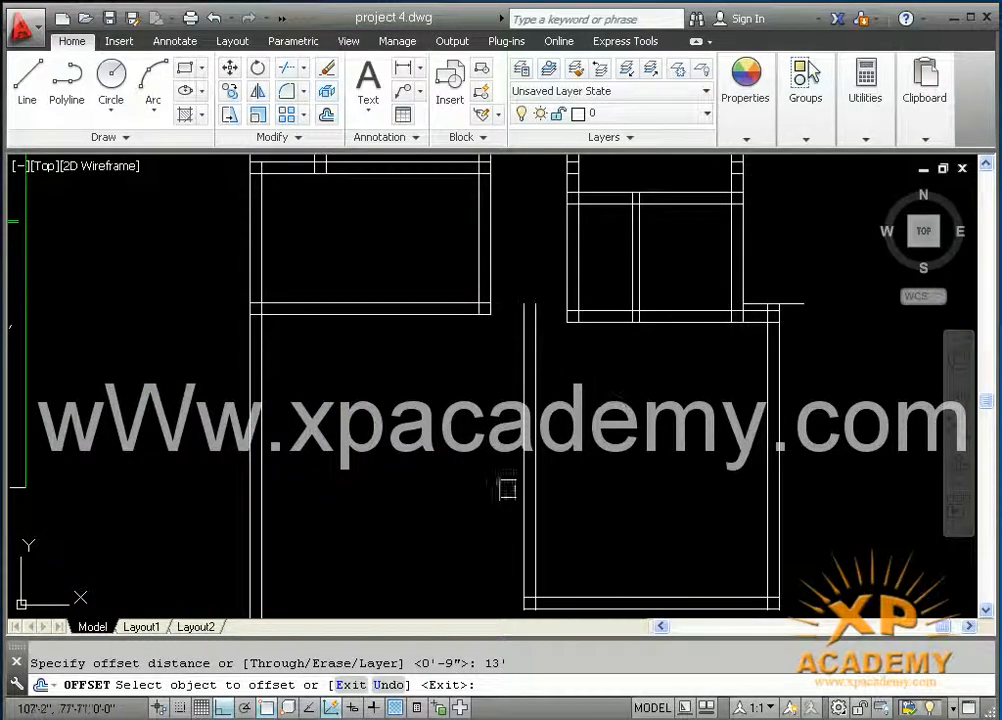
pyautogui.click(523, 479)
pyautogui.click(396, 512)
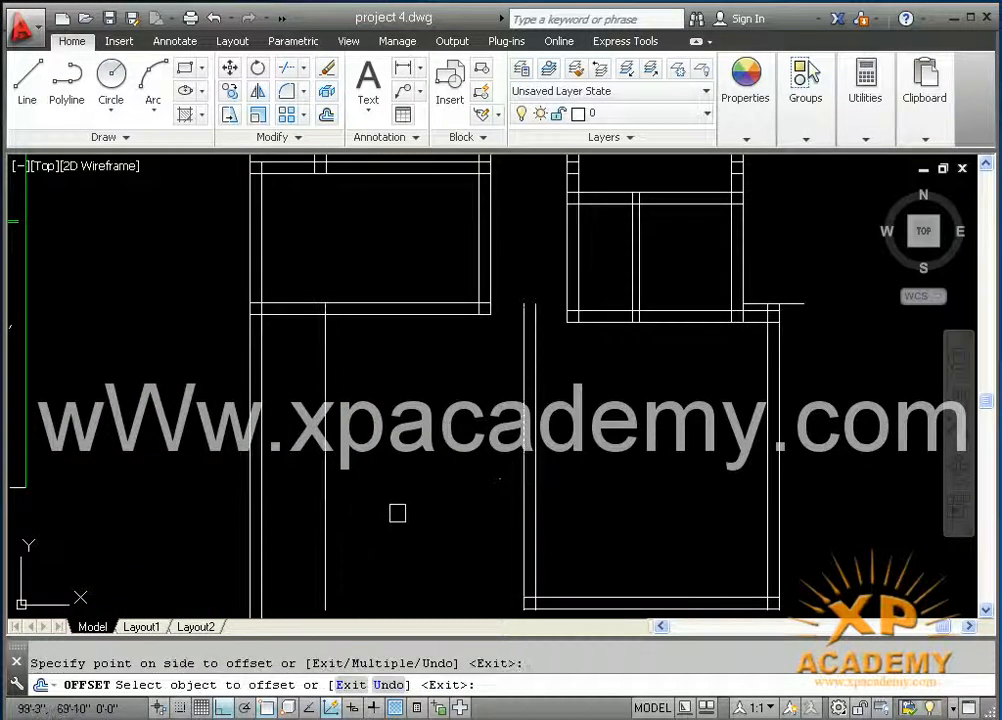
# - Offset the new dining room side line 9" to the left as wall thickness and save the drawing
pyautogui.press('Return')
pyautogui.press('Return')
pyautogui.write('9')
pyautogui.press('Return')
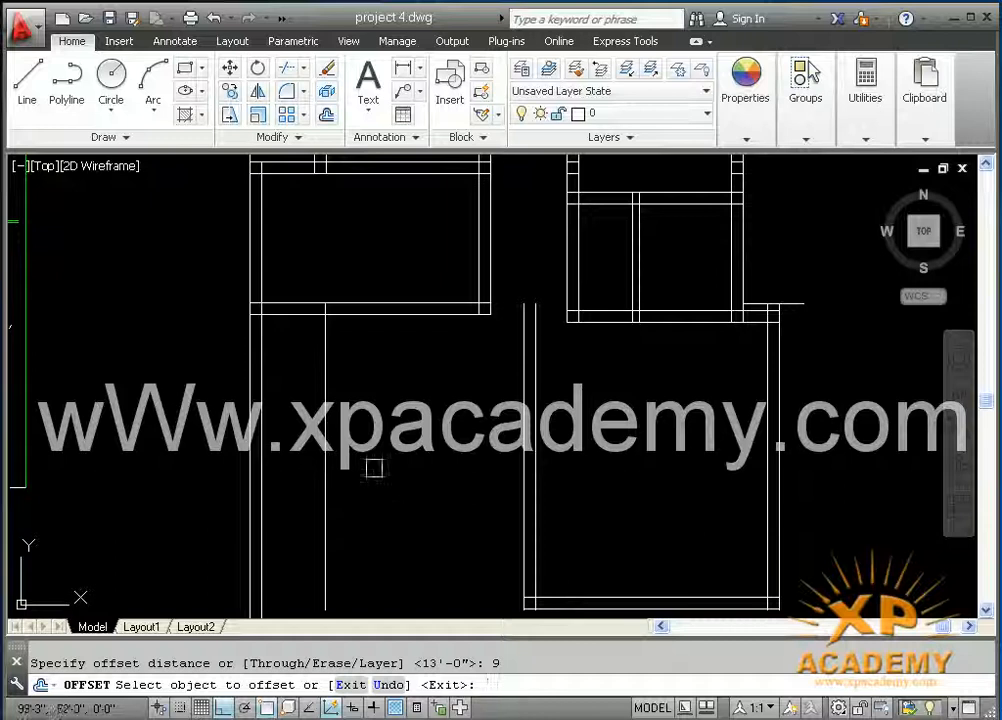
pyautogui.click(325, 445)
pyautogui.click(264, 467)
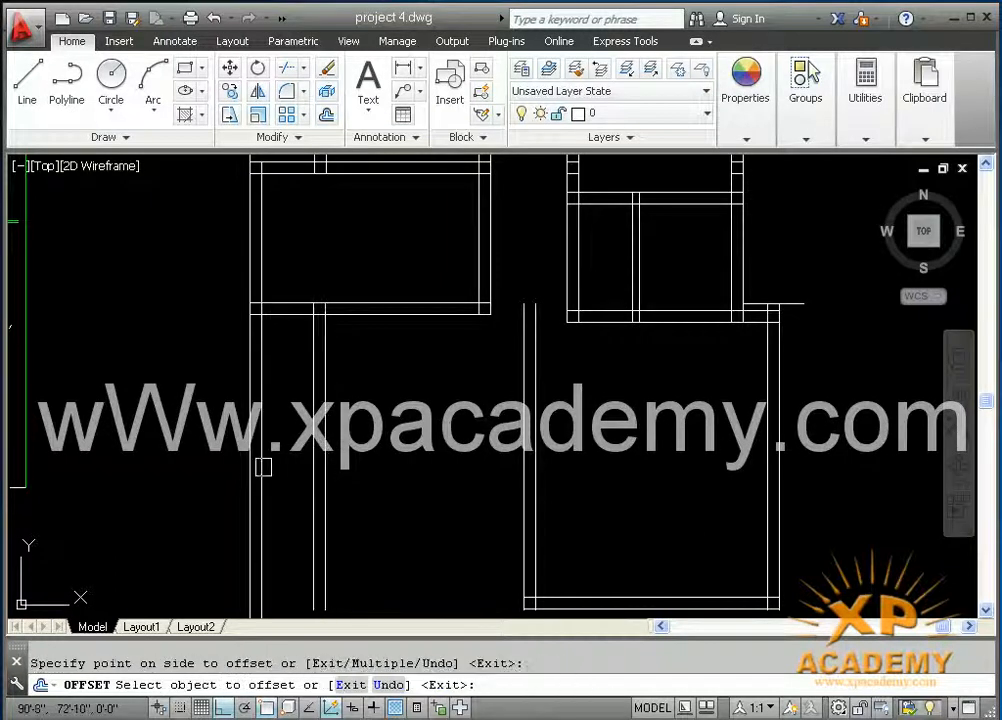
pyautogui.hotkey('ctrl', 's')
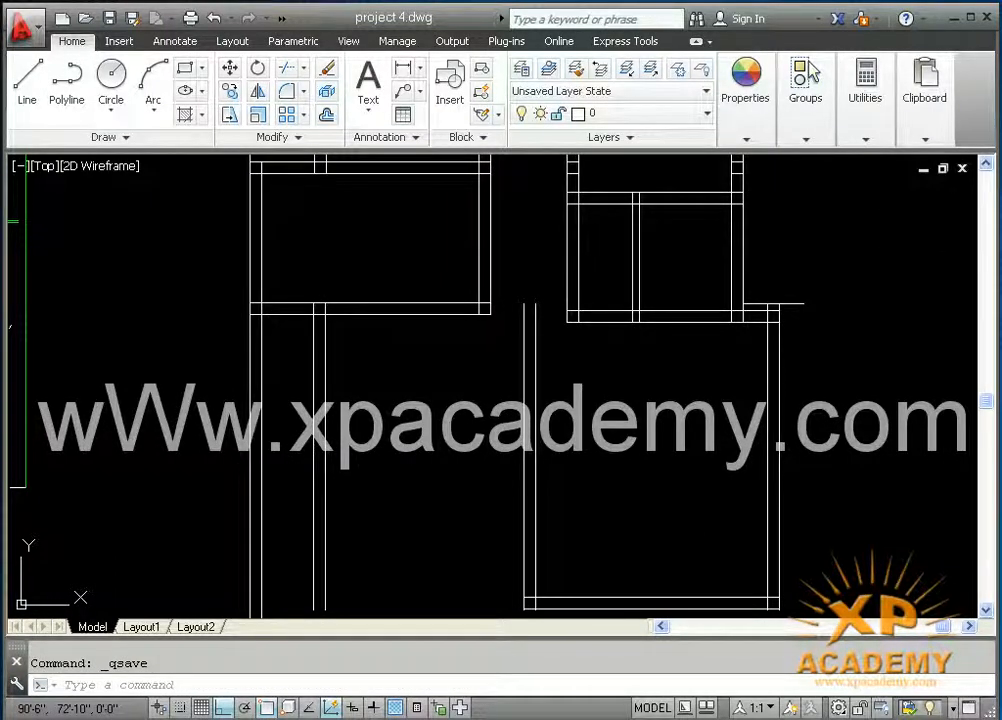
# - Trim away the two long outer wall lines running below the stair hall and save the drawing
pyautogui.scroll(-5, 340, 465)
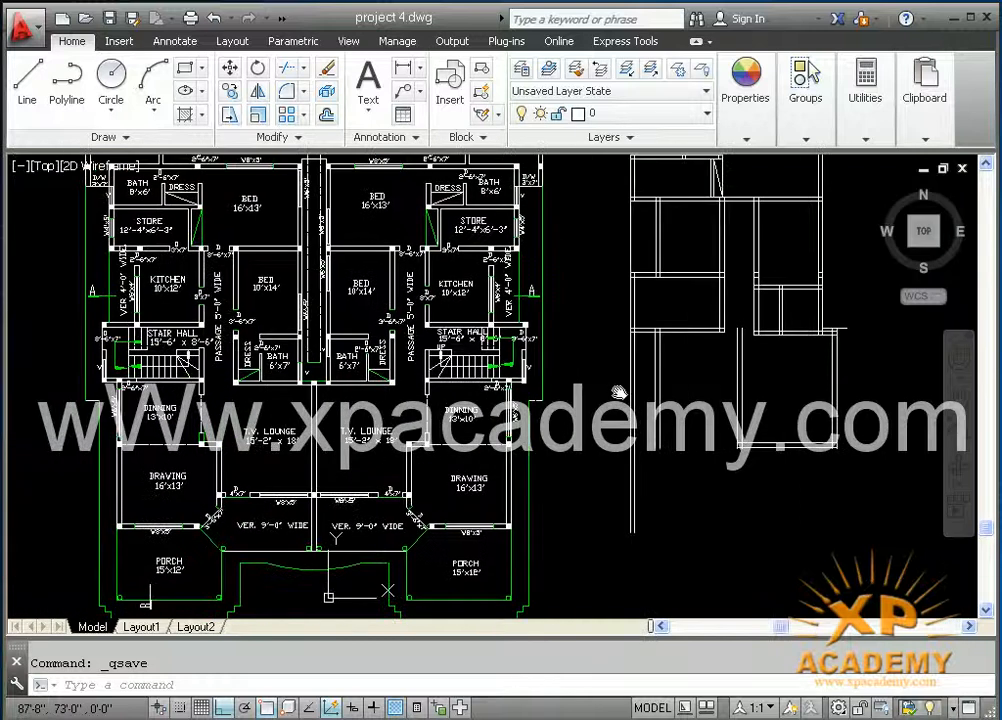
pyautogui.write('r')
pyautogui.press('Return')
pyautogui.press('Return')
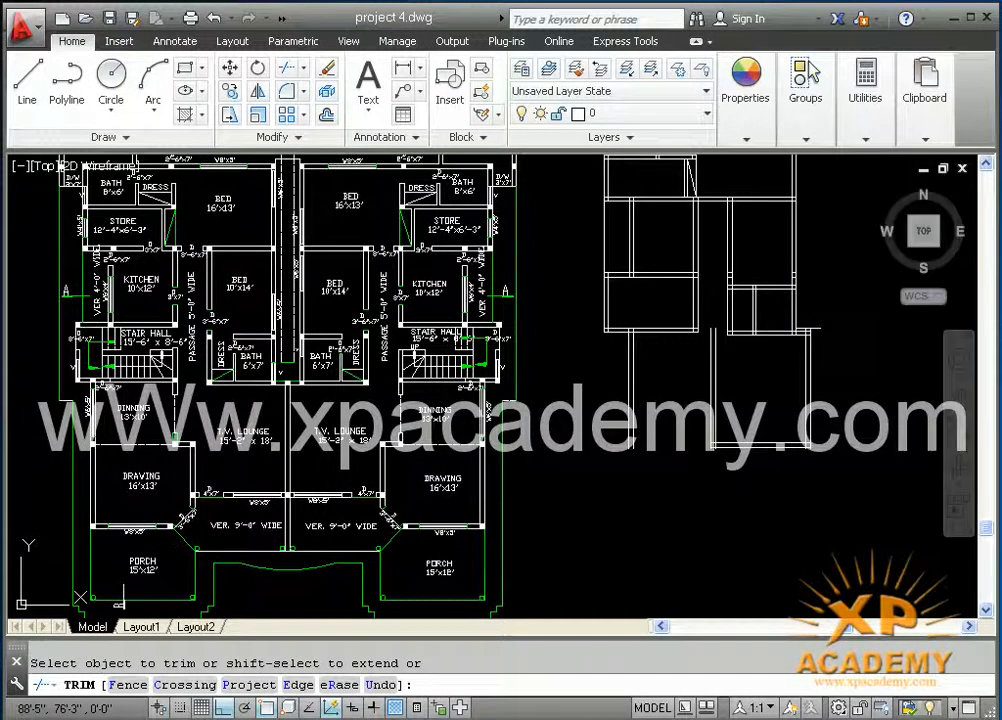
pyautogui.hotkey('ctrl', 's')
# - Check the dining room size in the reference plan and offset the stair hall's lower wall line 10' downward
pyautogui.scroll(2, 97, 425)
pyautogui.moveTo(97, 425); pyautogui.dragTo(125, 405, button='middle')
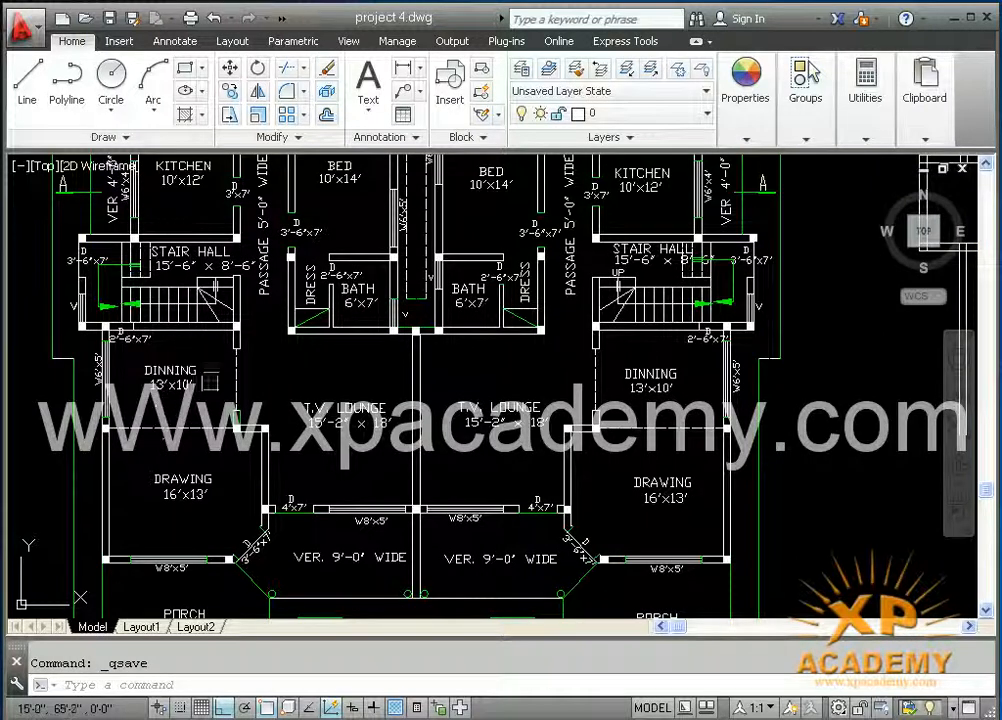
pyautogui.scroll(-2, 147, 418)
pyautogui.moveTo(495, 396); pyautogui.dragTo(331, 421, button='middle')
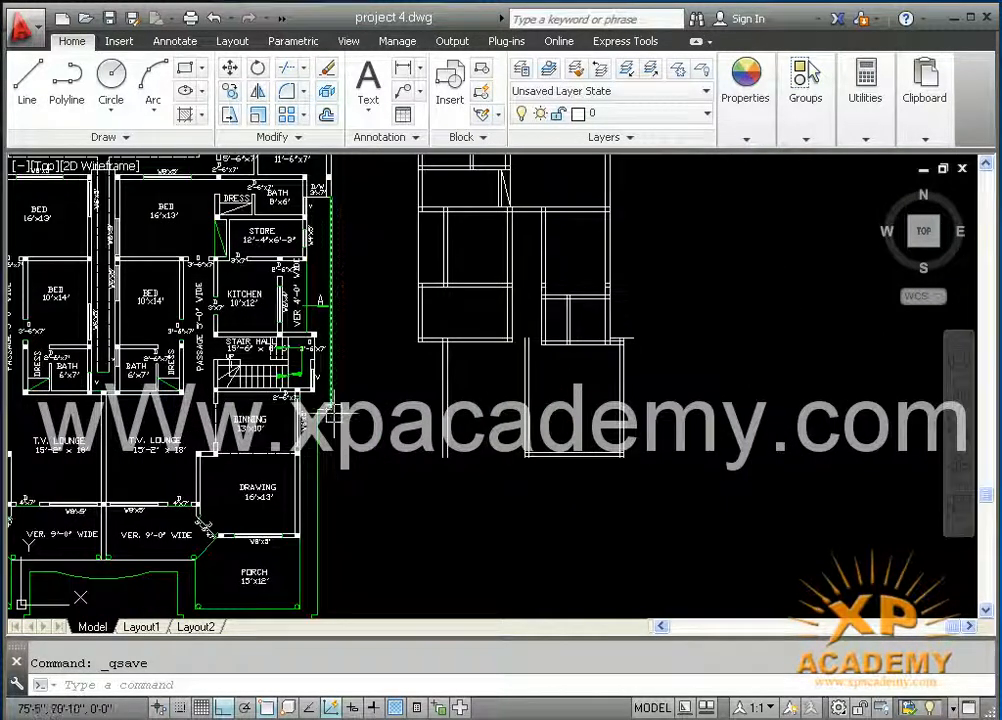
pyautogui.write('o')
pyautogui.press('Return')
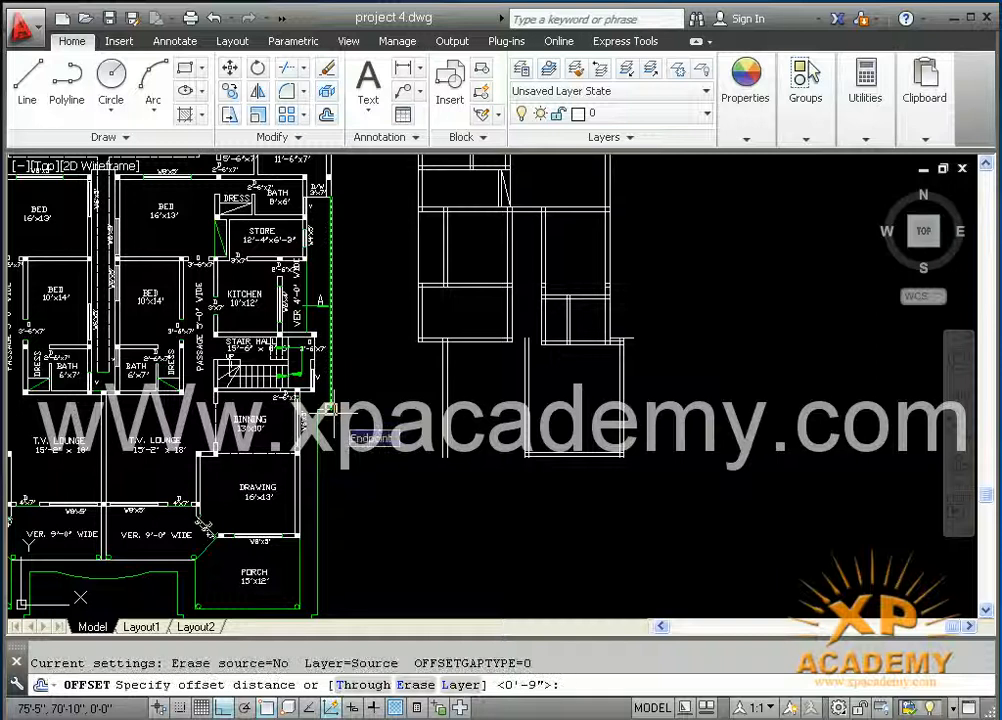
pyautogui.write('10')
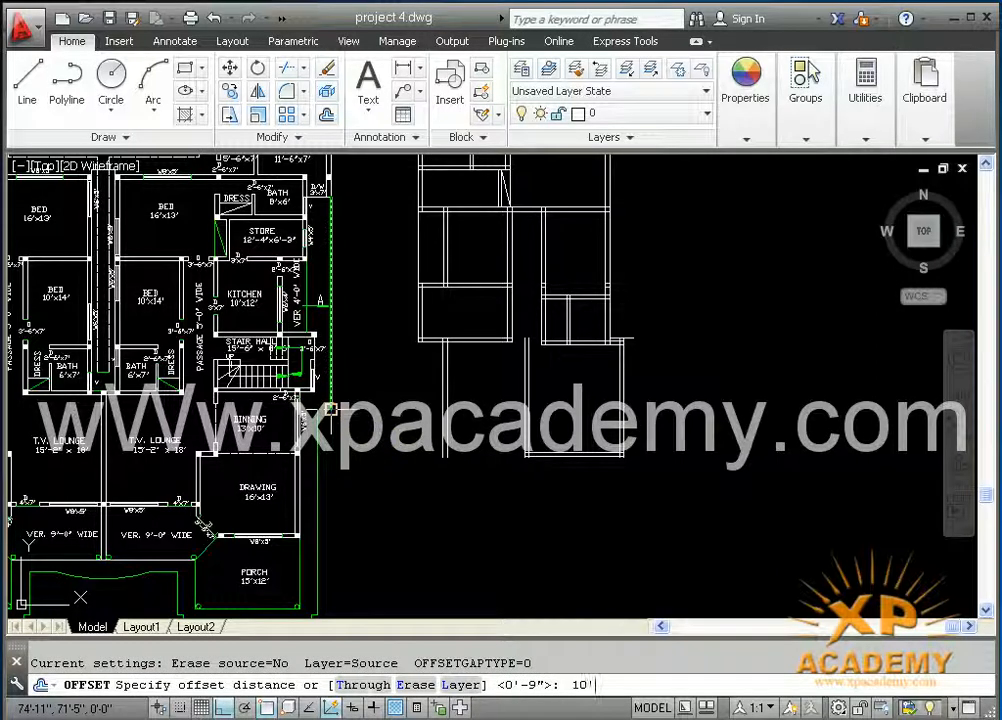
pyautogui.press('Return')
pyautogui.scroll(4, 410, 368)
pyautogui.click(486, 348)
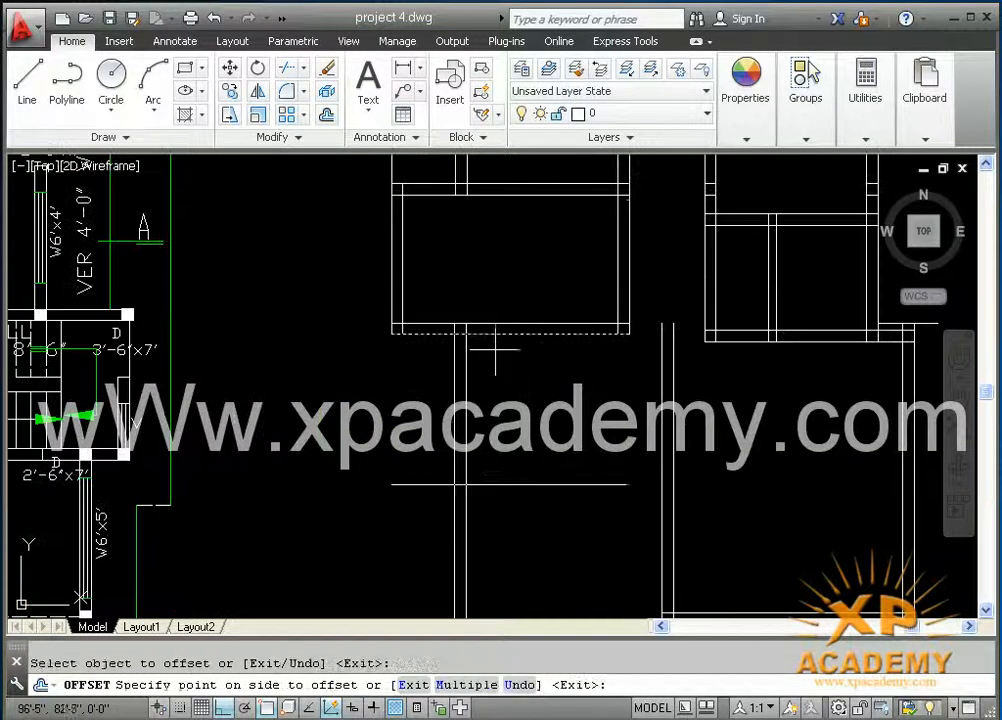
# - Offset the dining room's lower line 9" downward to form the wall thickness, and save the drawing
pyautogui.press('Return')
pyautogui.press('Return')
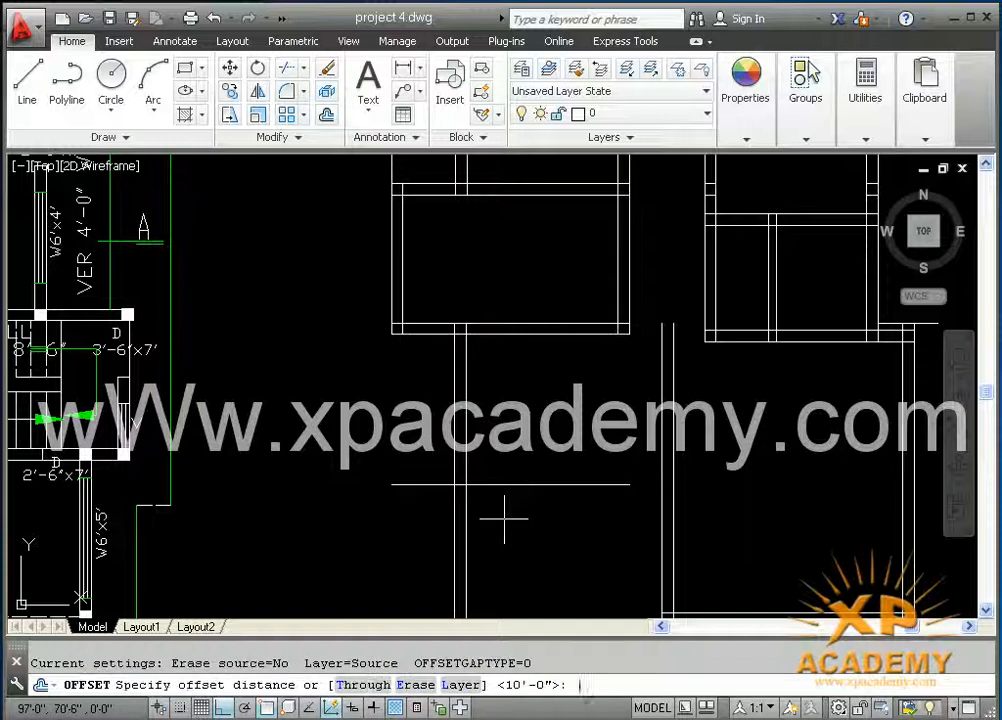
pyautogui.press('Return')
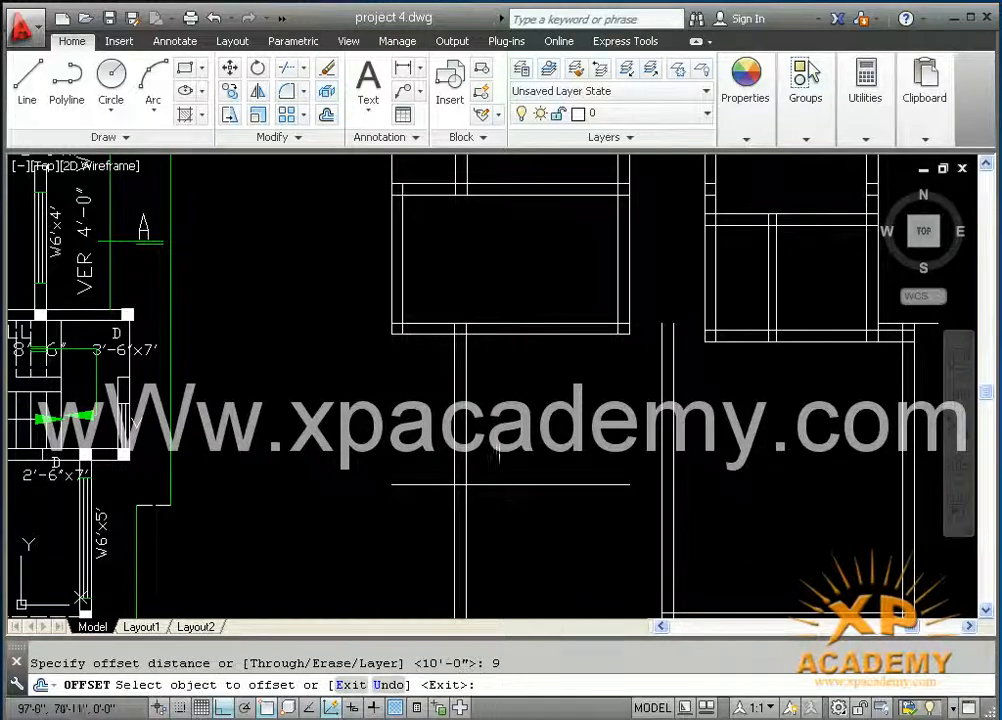
pyautogui.click(526, 477)
pyautogui.click(521, 551)
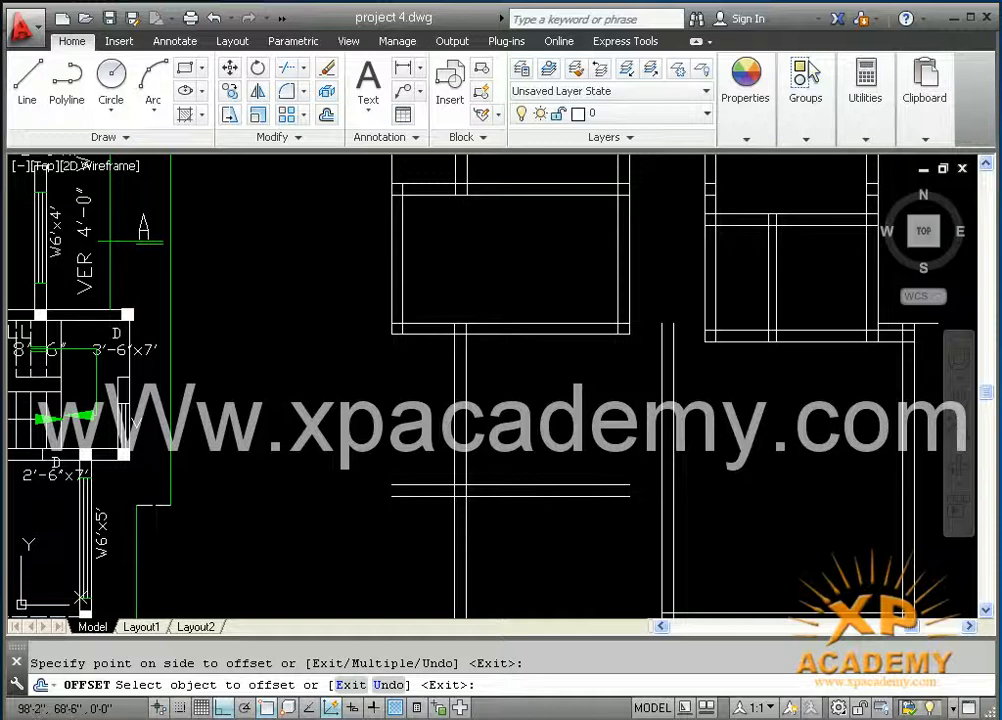
pyautogui.press('Escape')
pyautogui.hotkey('ctrl', 's')
# - Extend both lines of the dining room's lower wall to the lounge's left wall
pyautogui.scroll(-2, 534, 529)
pyautogui.moveTo(534, 528); pyautogui.dragTo(536, 502, button='middle')
pyautogui.write('ex')
pyautogui.press('Return')
pyautogui.press('Return')
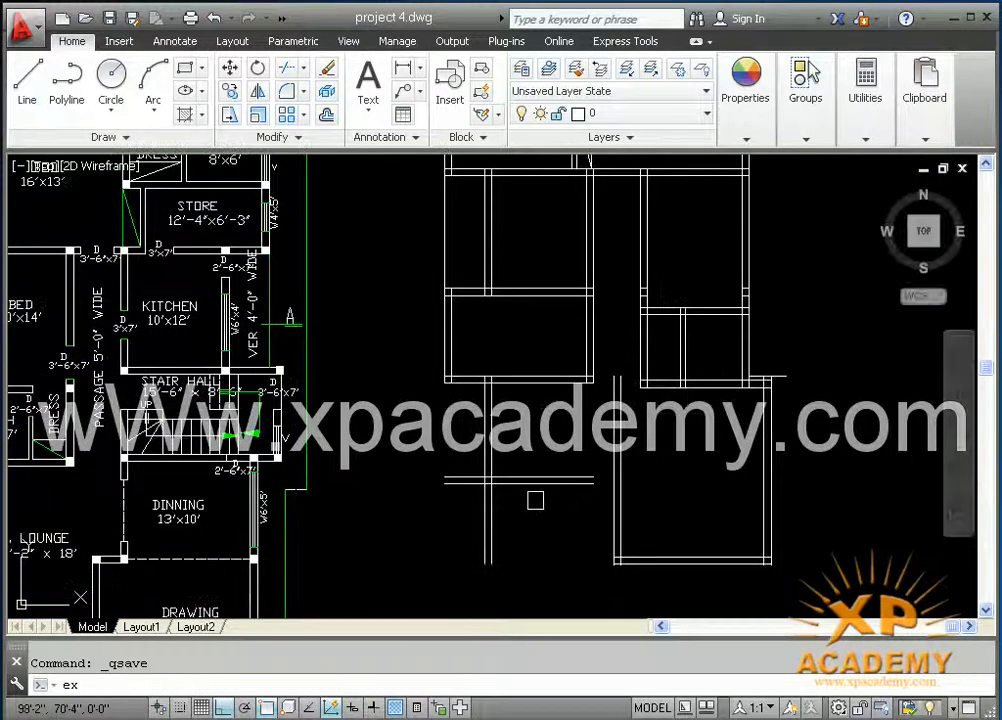
pyautogui.click(572, 444)
pyautogui.click(541, 518)
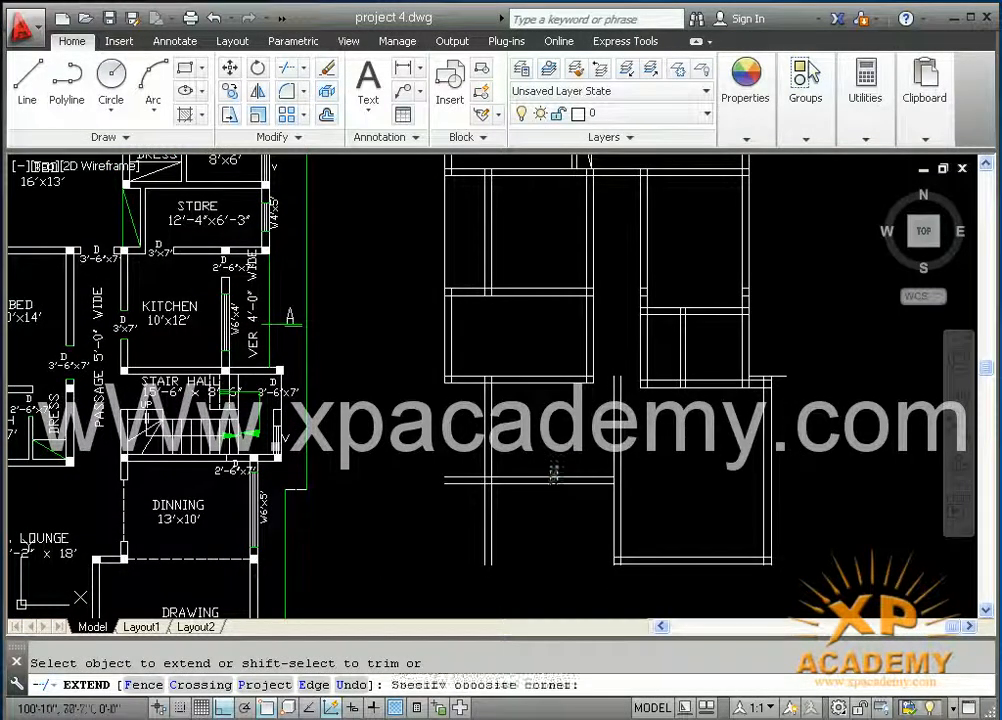
# - Save the drawing and check the drawing room's size and position below the dining room in the reference plan
pyautogui.press('Escape')
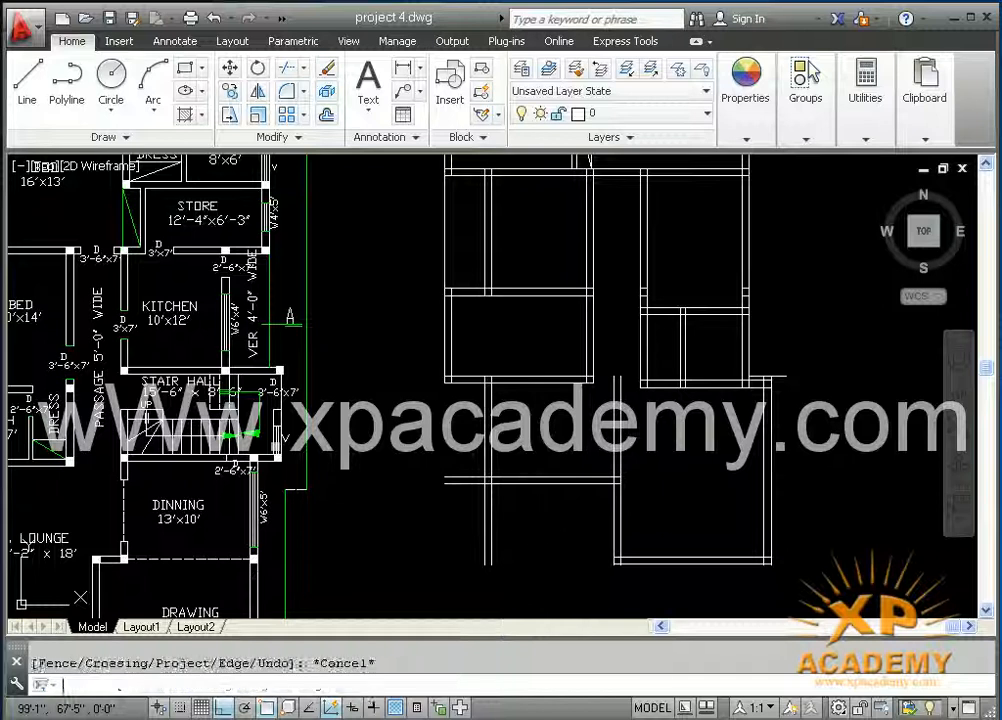
pyautogui.hotkey('ctrl', 's')
pyautogui.scroll(-2, 556, 508)
pyautogui.moveTo(184, 602); pyautogui.dragTo(250, 575, button='middle')
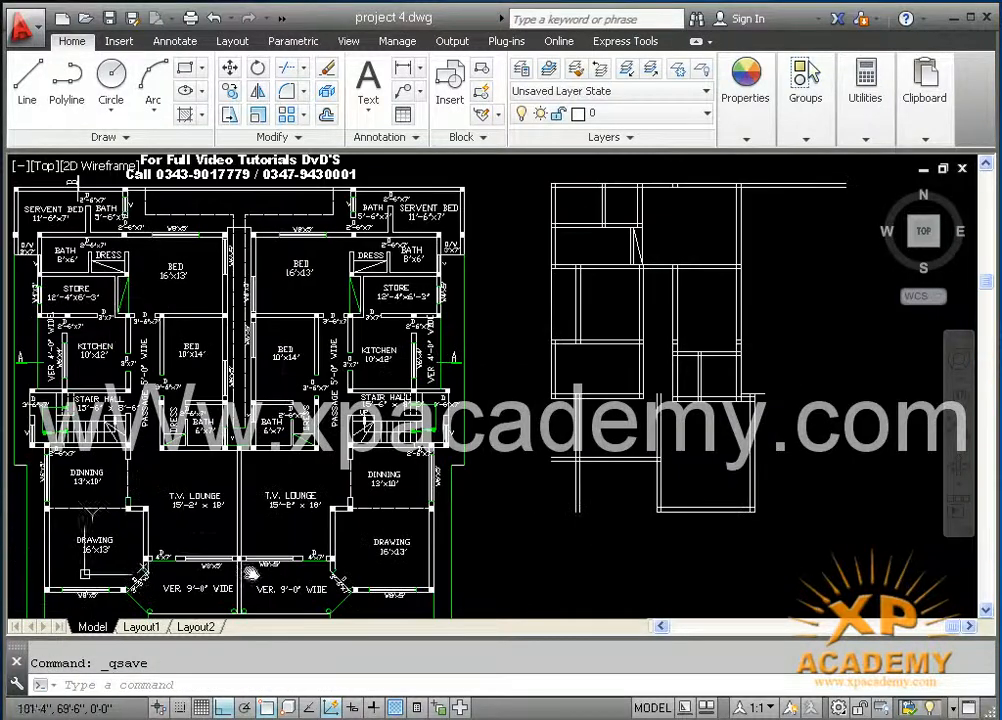
pyautogui.moveTo(180, 529); pyautogui.dragTo(258, 499, button='middle')
pyautogui.scroll(2, 204, 521)
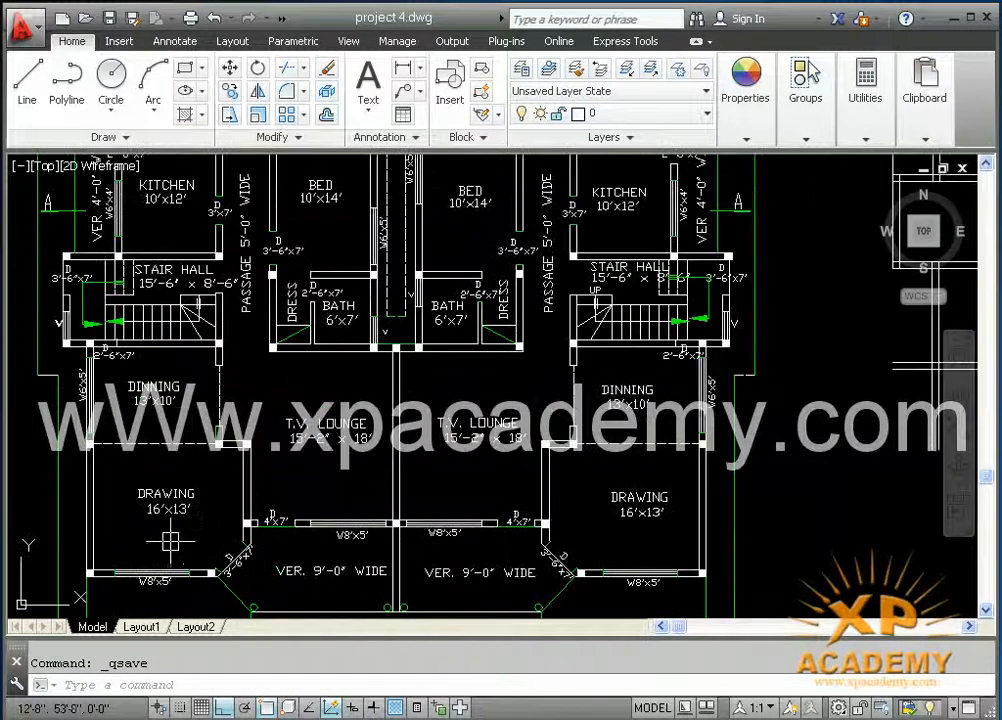
pyautogui.scroll(3, 170, 541)
pyautogui.scroll(-1, 297, 523)
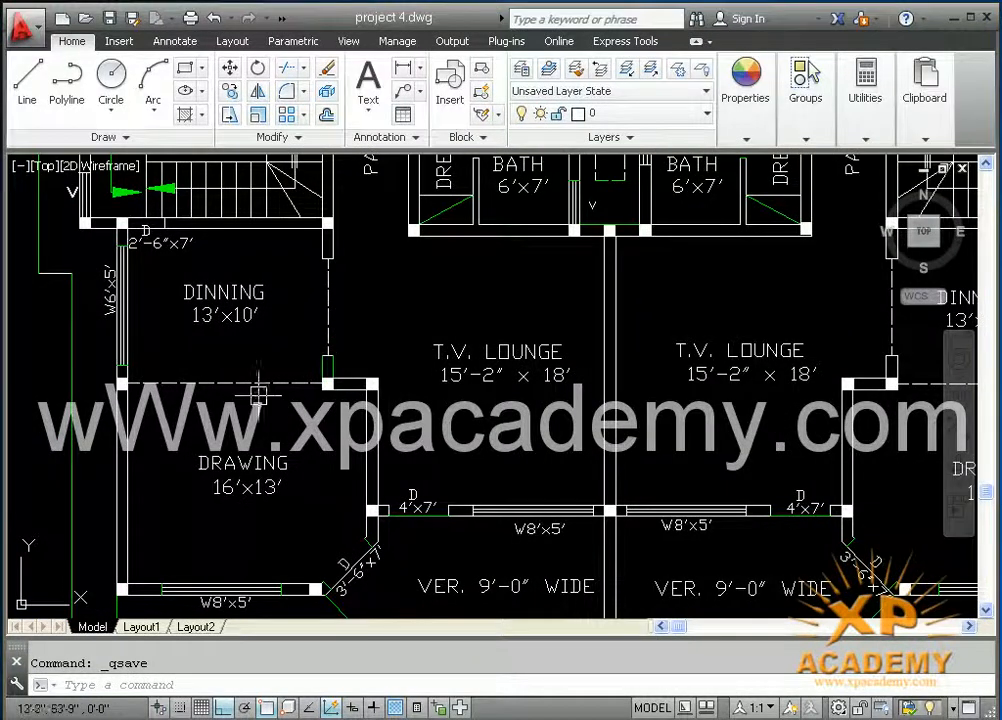
pyautogui.scroll(-4, 266, 531)
pyautogui.moveTo(524, 490); pyautogui.dragTo(391, 493, button='middle')
pyautogui.scroll(3, 414, 490)
# - Measure the clear width below the dining room between its left wall and the lounge wall with an aligned dimension, and erase the dimension
pyautogui.write('a')
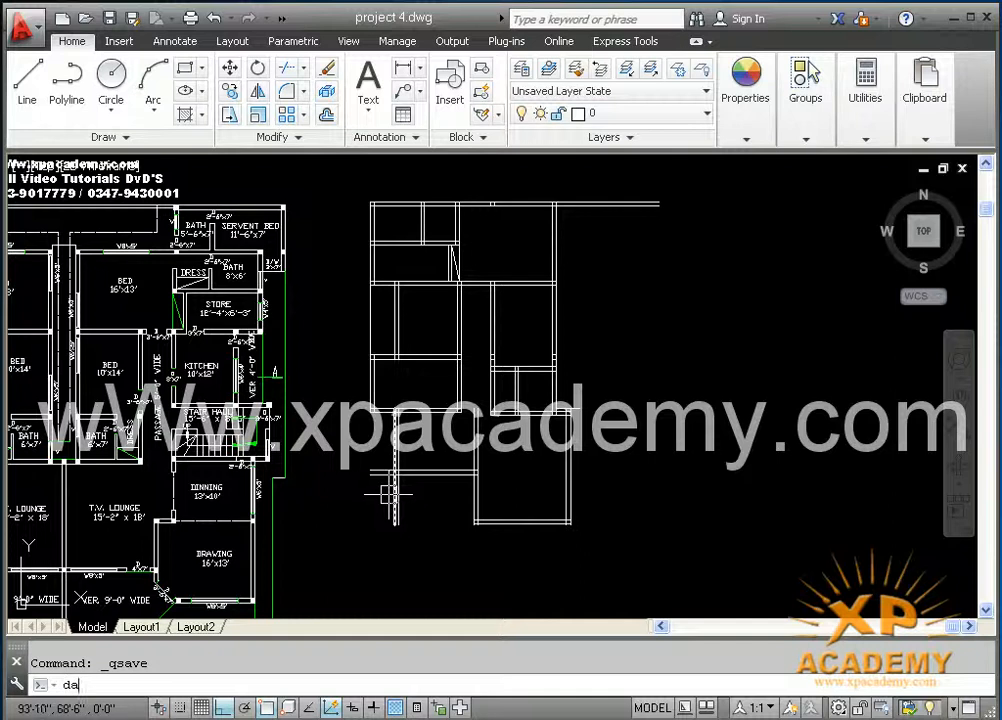
pyautogui.write('l')
pyautogui.press('Return')
pyautogui.scroll(4, 391, 493)
pyautogui.click(392, 497)
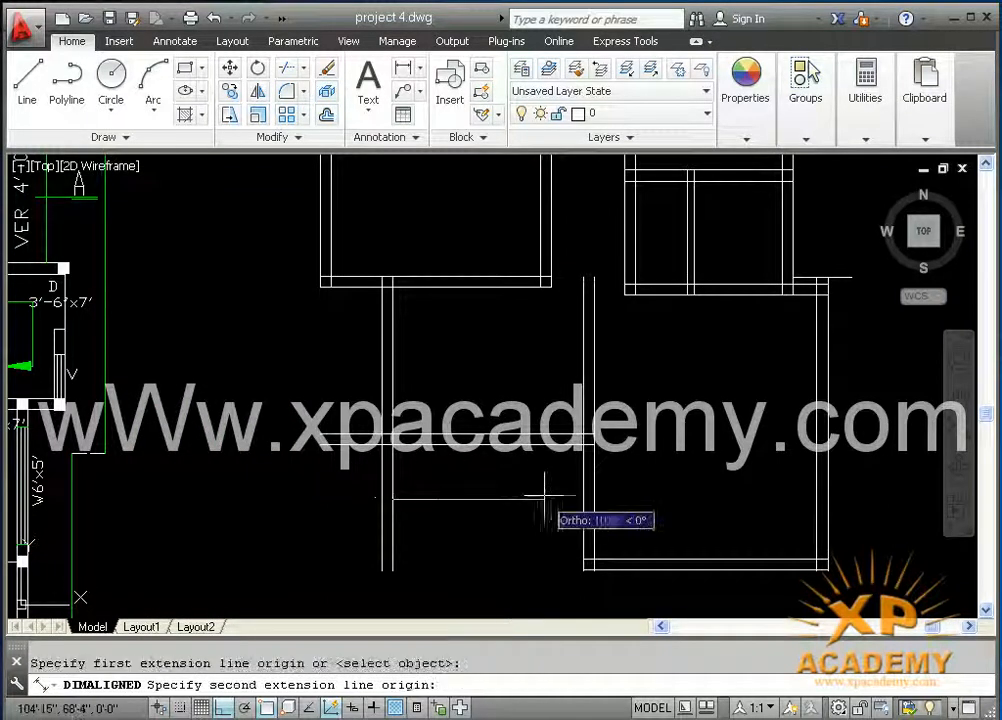
pyautogui.click(580, 497)
pyautogui.click(518, 512)
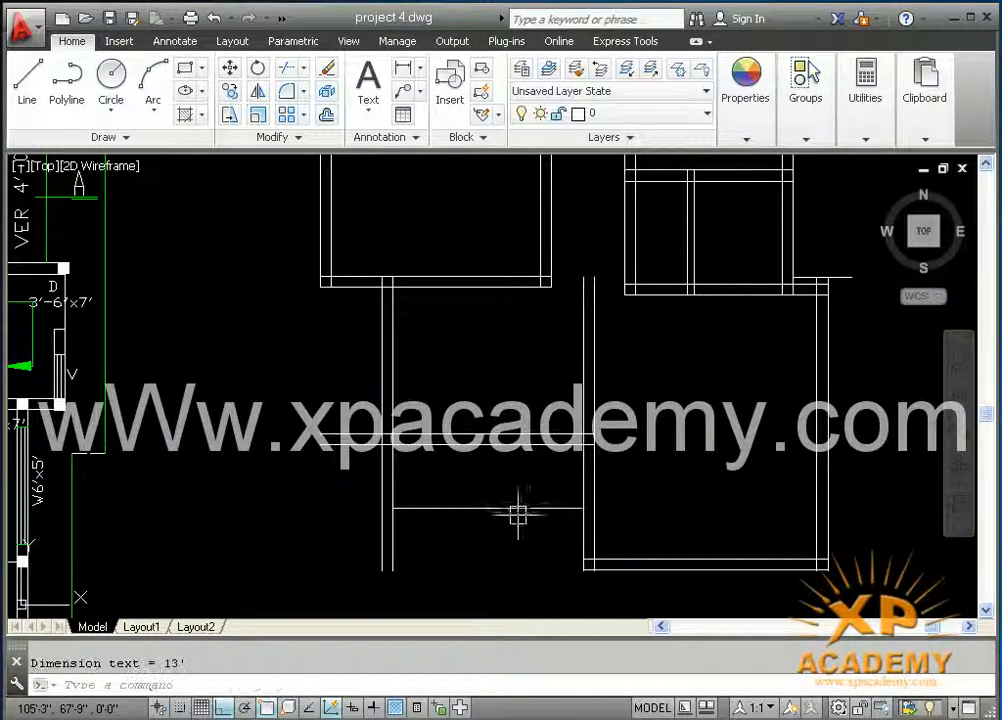
pyautogui.click(491, 496)
pyautogui.click(436, 537)
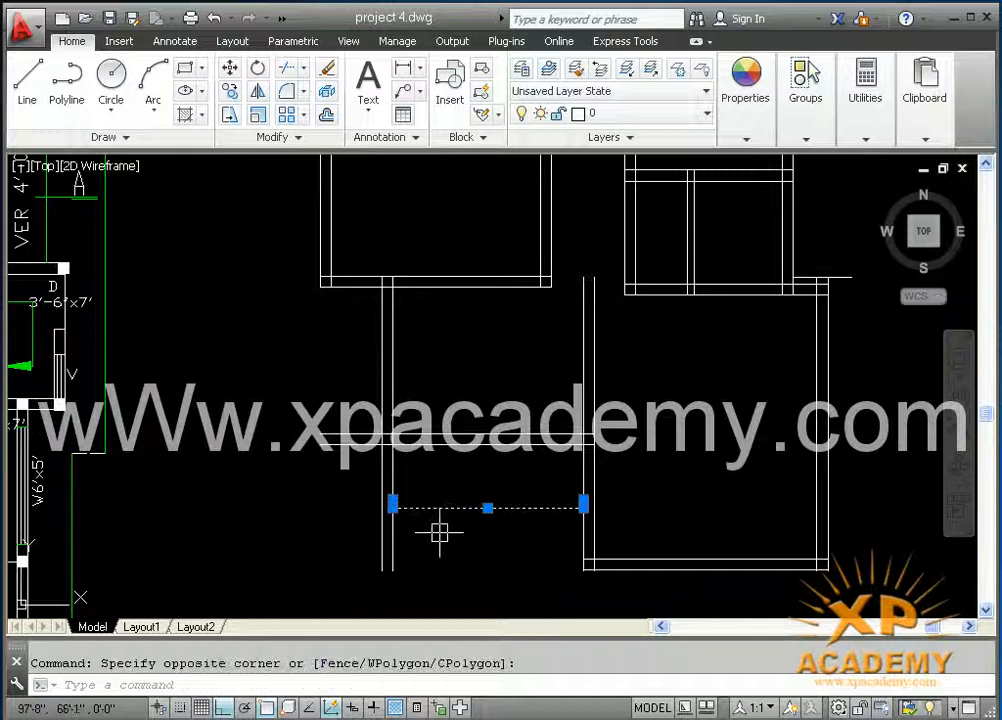
pyautogui.press('Delete')
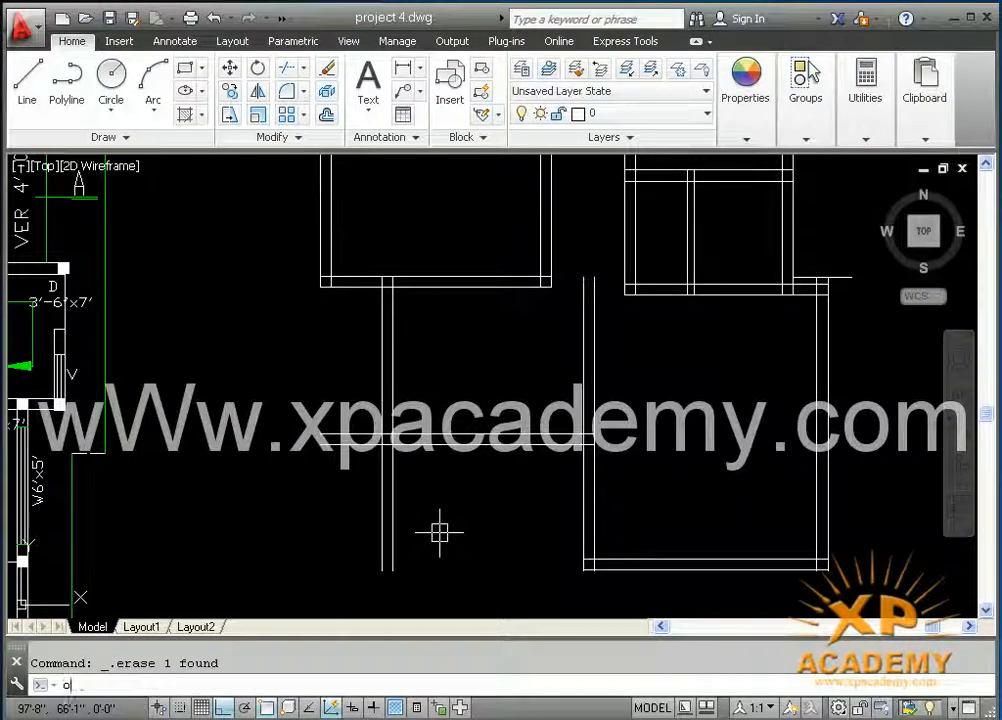
# - Offset the outer line of the lounge's left wall 16' to the left for the drawing room width
pyautogui.press('Return')
pyautogui.write('16')
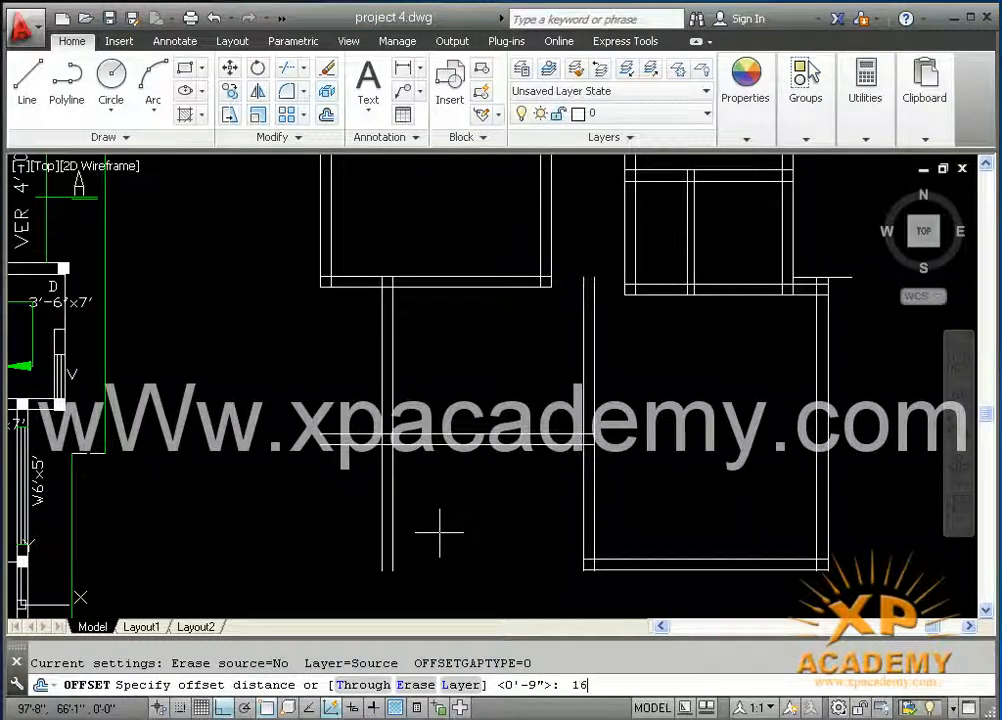
pyautogui.write("'")
pyautogui.press('Return')
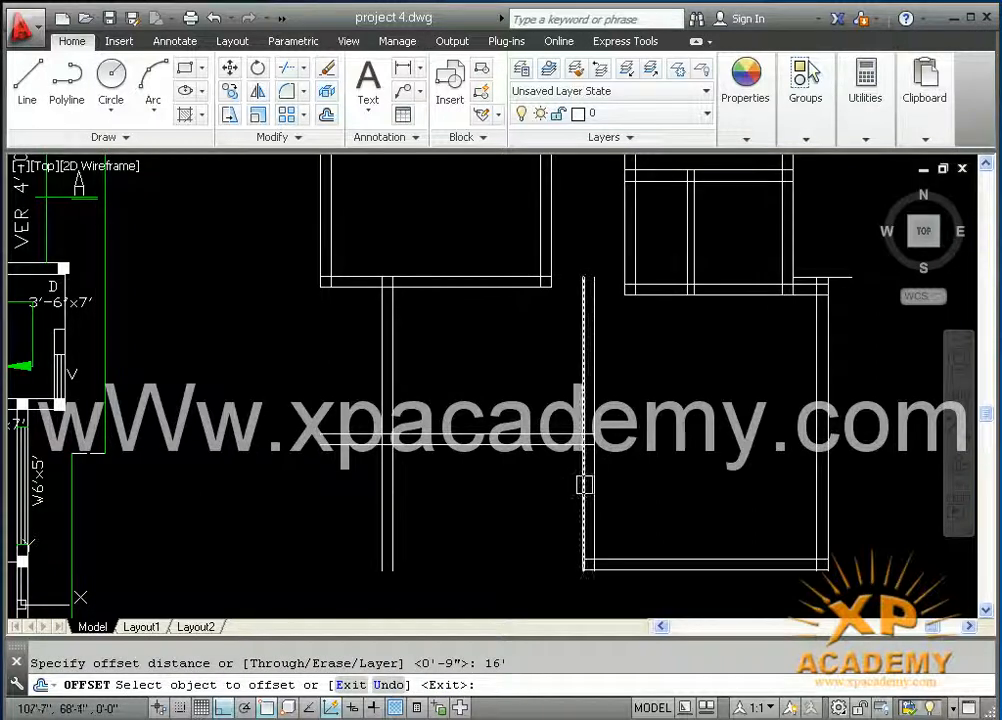
pyautogui.click(584, 485)
pyautogui.click(408, 505)
pyautogui.press('Return')
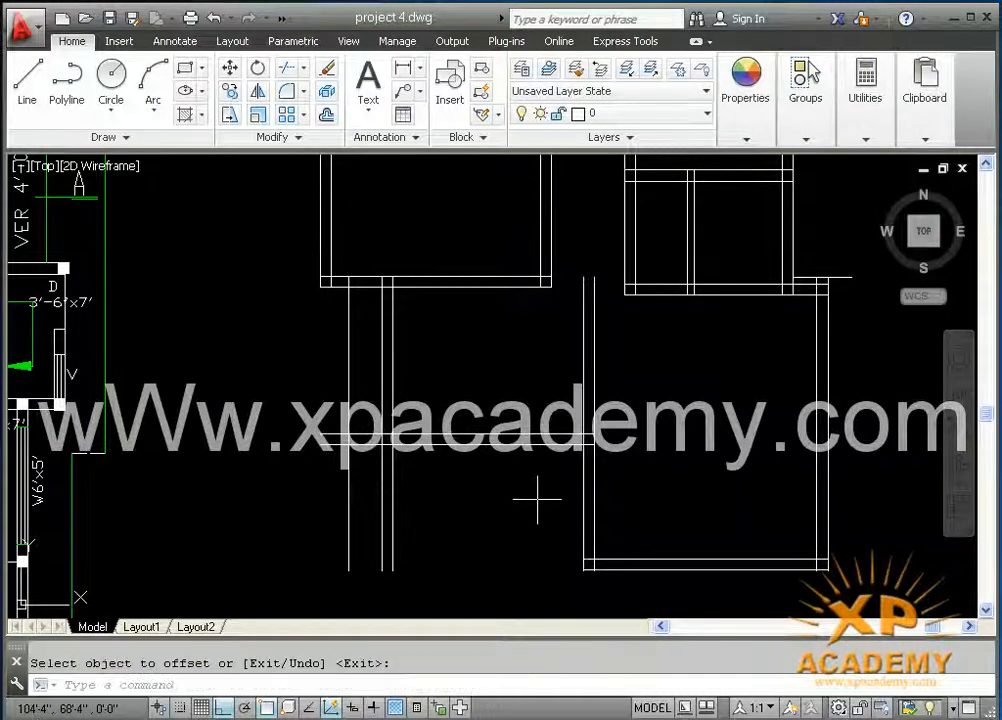
# - Offset the new drawing room line 9" to the left to form the wall thickness
pyautogui.press('Return')
pyautogui.write('9')
pyautogui.press('Return')
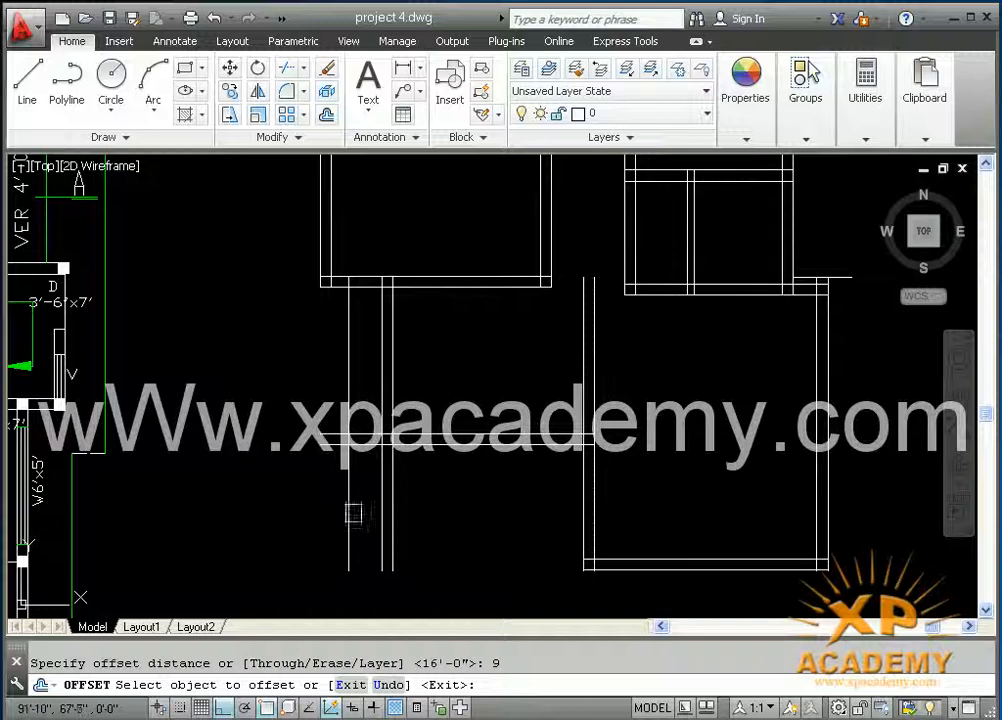
pyautogui.click(349, 512)
pyautogui.click(251, 537)
pyautogui.press('Escape')
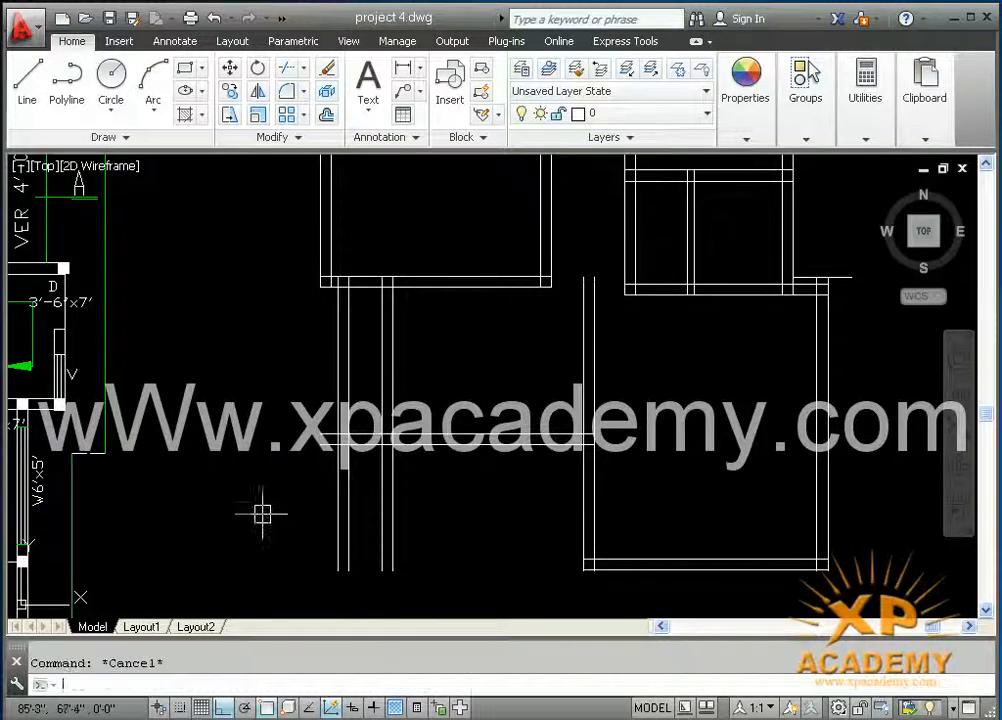
# - Erase the two former left wall lines of the dining room, just inside the new wall
pyautogui.scroll(-5, 470, 462)
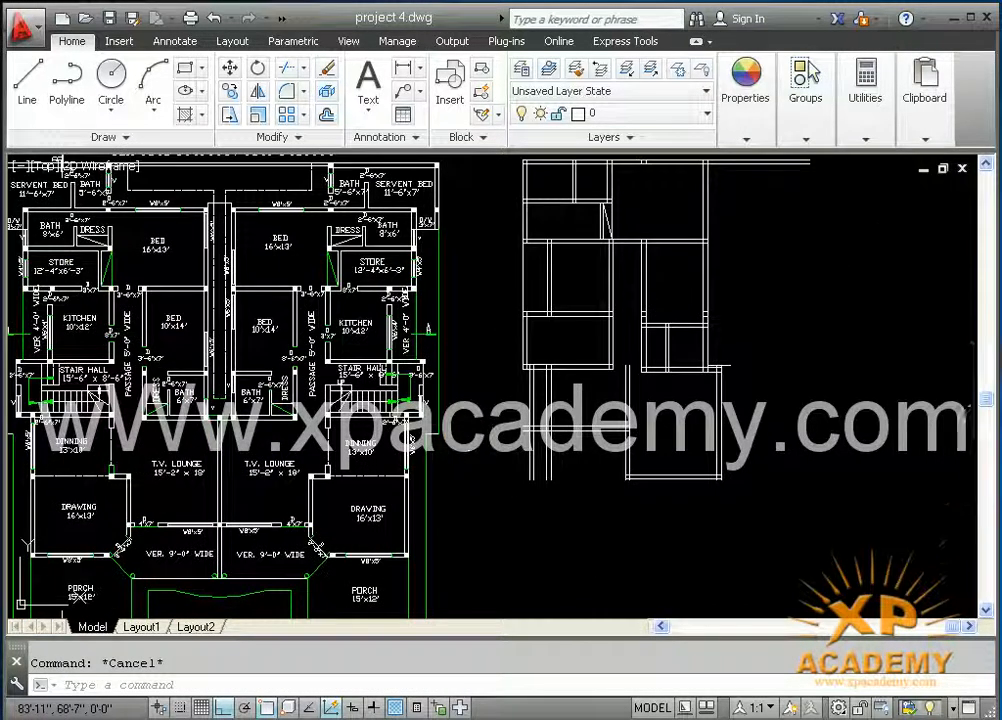
pyautogui.scroll(4, 600, 328)
pyautogui.click(600, 328)
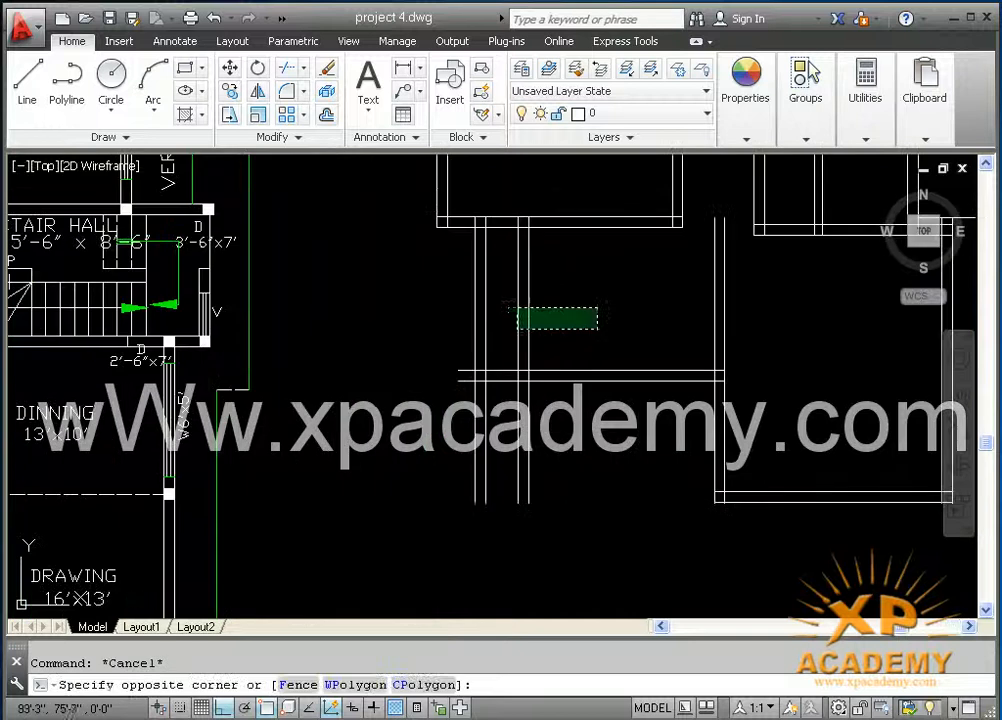
pyautogui.click(510, 329)
pyautogui.press('Delete')
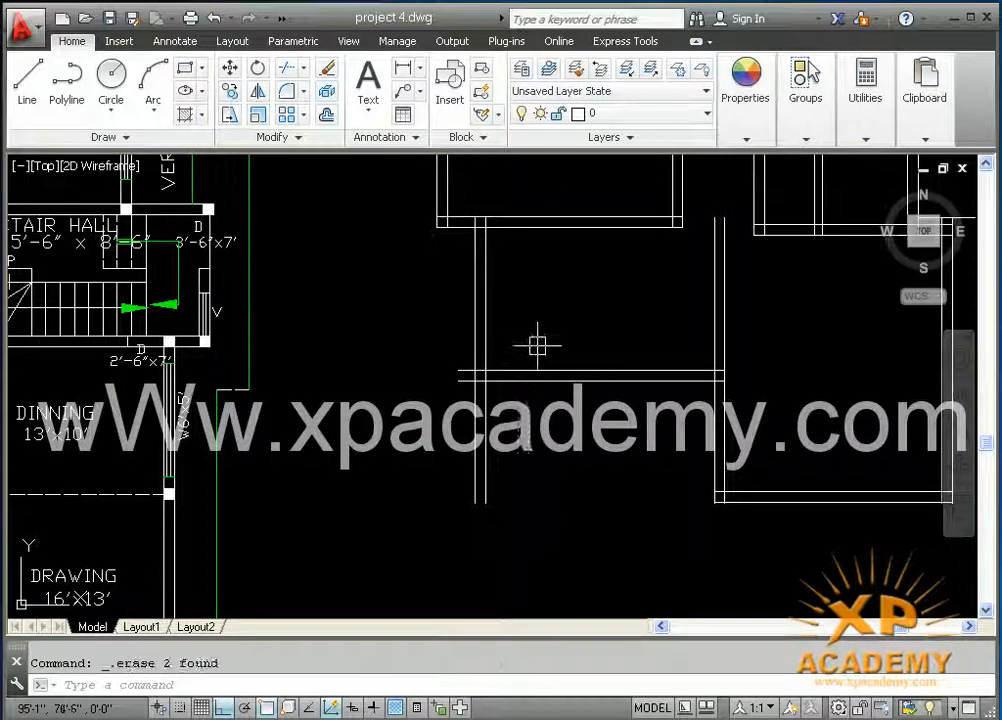
# - Trim the ends of the dining room's lower wall lines that overhang the new left wall, and save the drawing
pyautogui.write('tr')
pyautogui.press('Return')
pyautogui.press('Return')
pyautogui.click(459, 329)
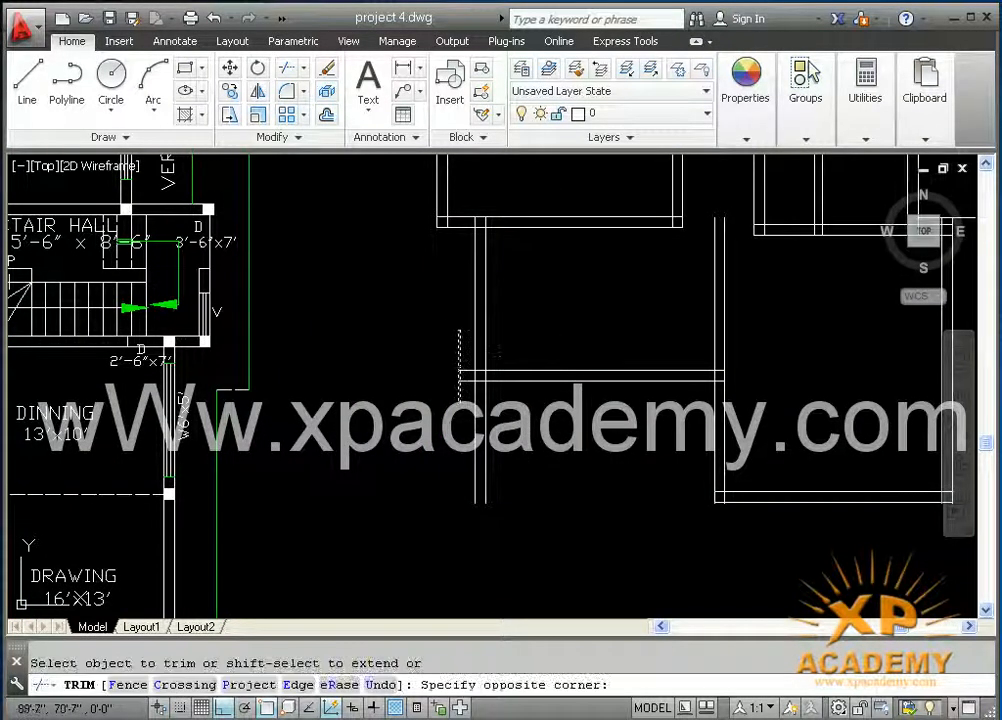
pyautogui.click(462, 402)
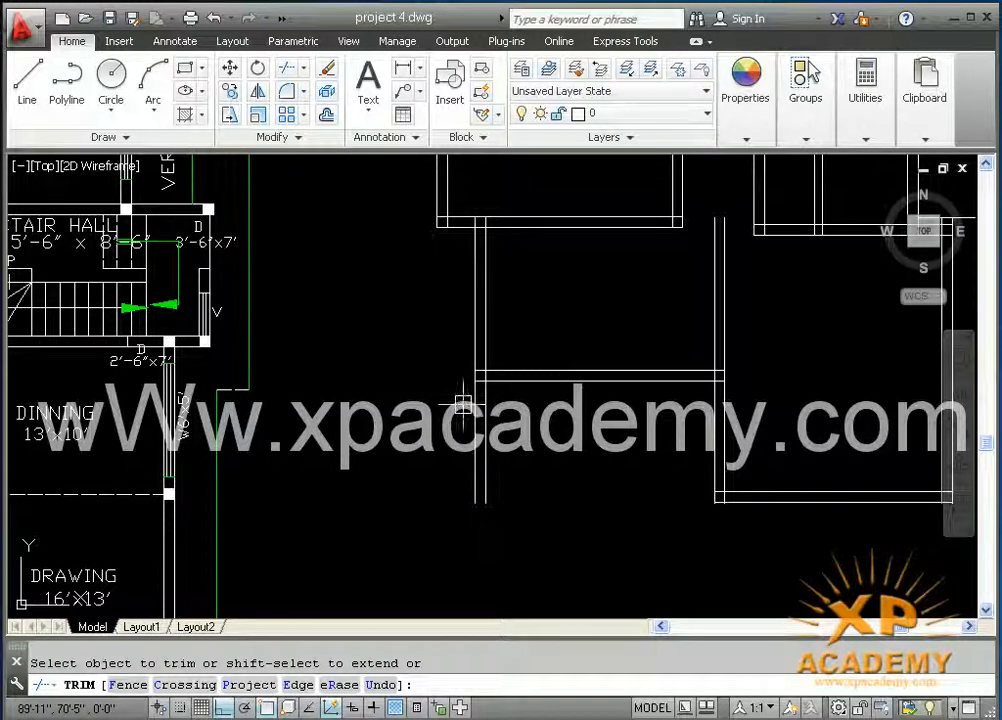
pyautogui.scroll(-3, 498, 299)
pyautogui.hotkey('ctrl', 's')
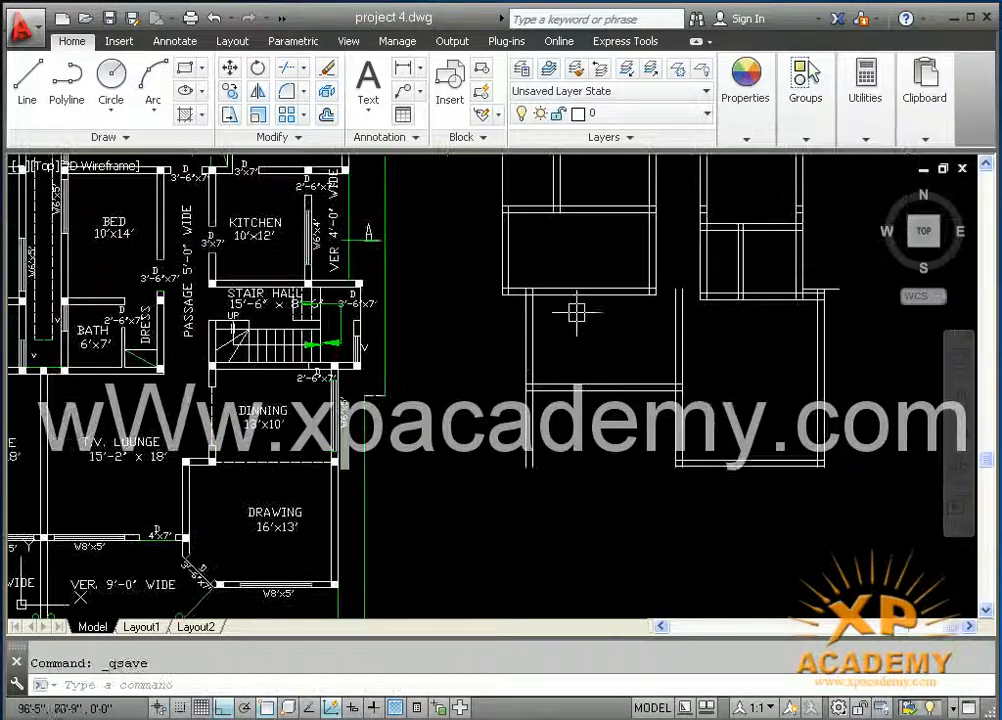
# - Check the drawing room size in the reference plan and offset the dining room's lower wall line 13' downward
pyautogui.moveTo(586, 403)
pyautogui.mouseDown(button='middle')
pyautogui.moveTo(583, 368)
pyautogui.moveTo(602, 333)
pyautogui.mouseUp(button='middle')
pyautogui.moveTo(181, 452); pyautogui.dragTo(512, 386, button='middle')
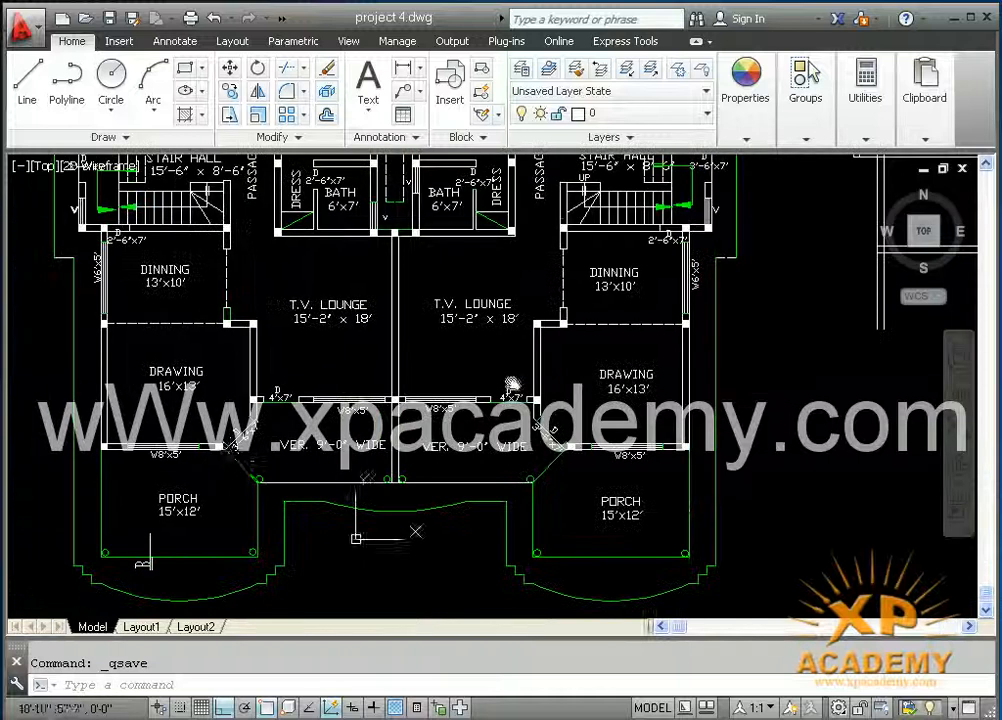
pyautogui.moveTo(230, 458); pyautogui.dragTo(340, 451, button='middle')
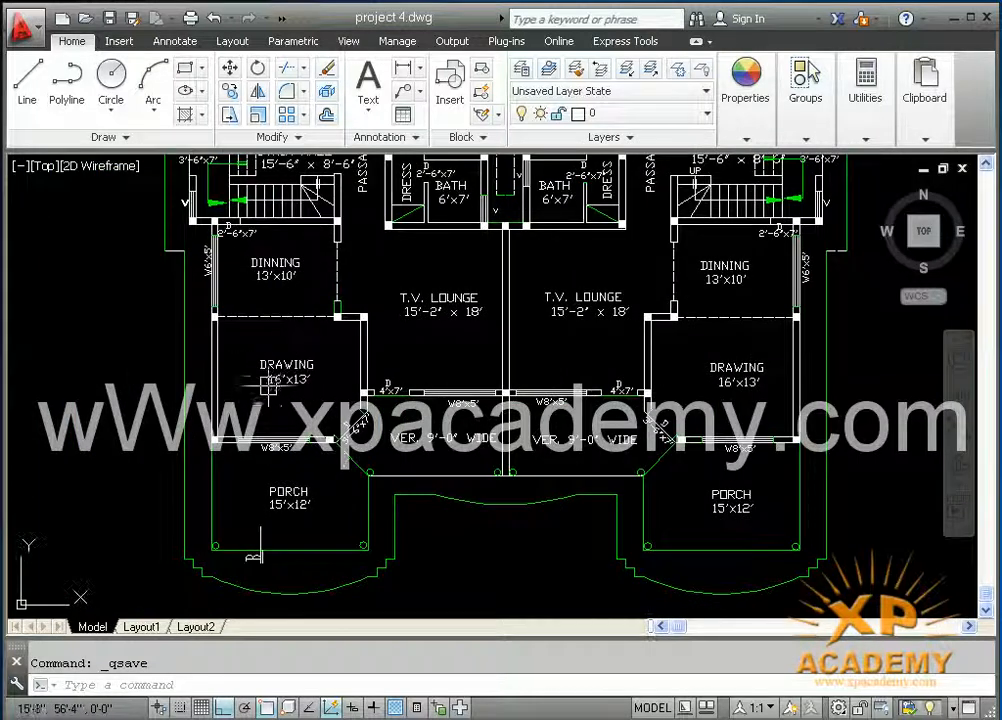
pyautogui.scroll(-4, 337, 300)
pyautogui.moveTo(670, 284); pyautogui.dragTo(335, 340, button='middle')
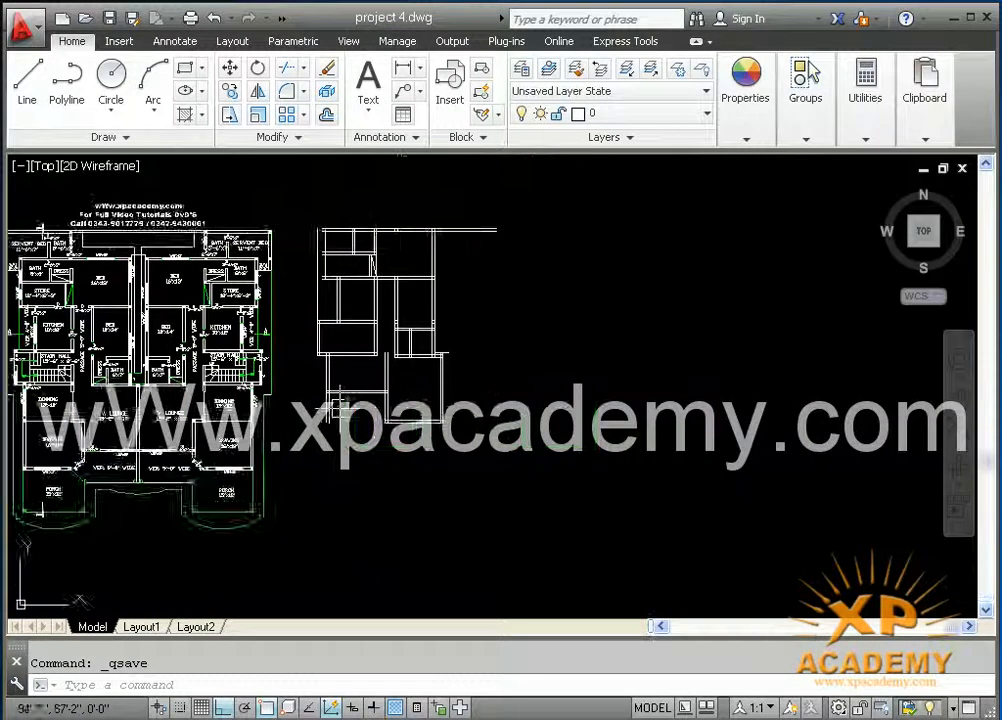
pyautogui.scroll(5, 335, 340)
pyautogui.press('Return')
pyautogui.write('13')
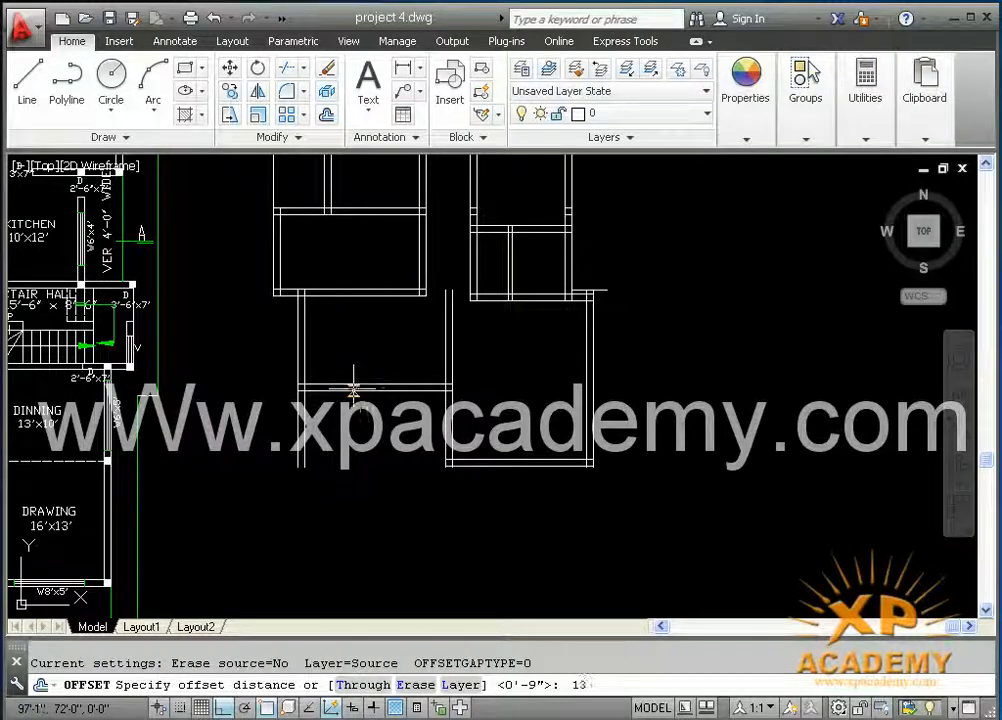
pyautogui.press('Return')
pyautogui.scroll(4, 360, 400)
pyautogui.moveTo(360, 402); pyautogui.dragTo(425, 373, button='middle')
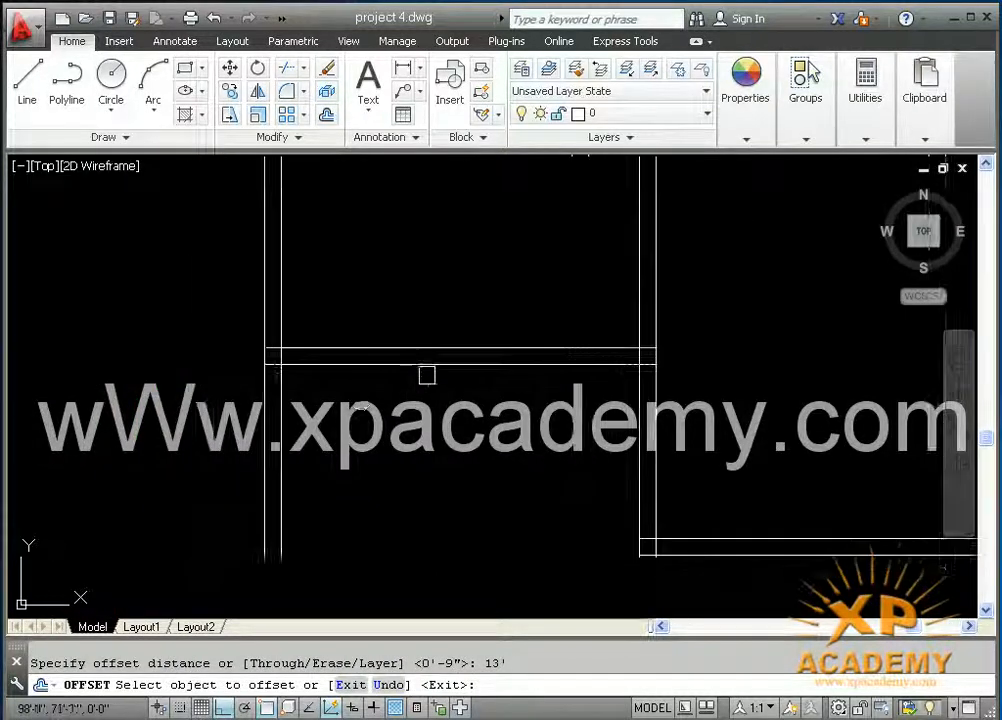
pyautogui.click(425, 357)
pyautogui.click(432, 481)
pyautogui.scroll(-2, 432, 483)
pyautogui.moveTo(428, 488); pyautogui.dragTo(428, 395, button='middle')
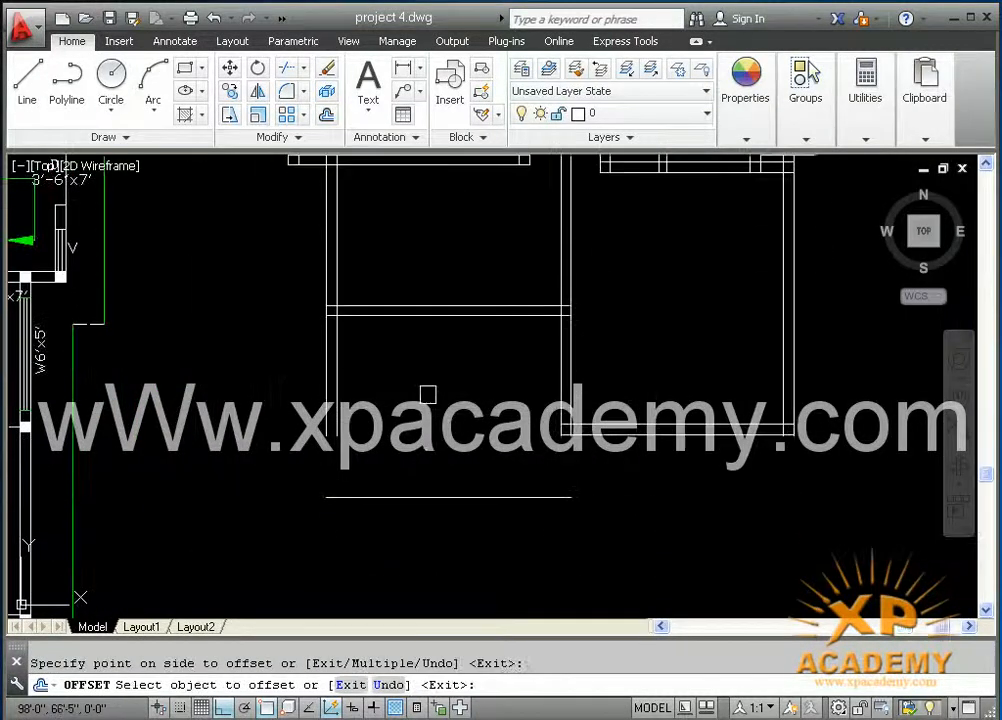
# - Offset the drawing room's lower line 9" downward to form the wall thickness, and save the drawing
pyautogui.press('Return')
pyautogui.press('Return')
pyautogui.write('9')
pyautogui.press('Return')
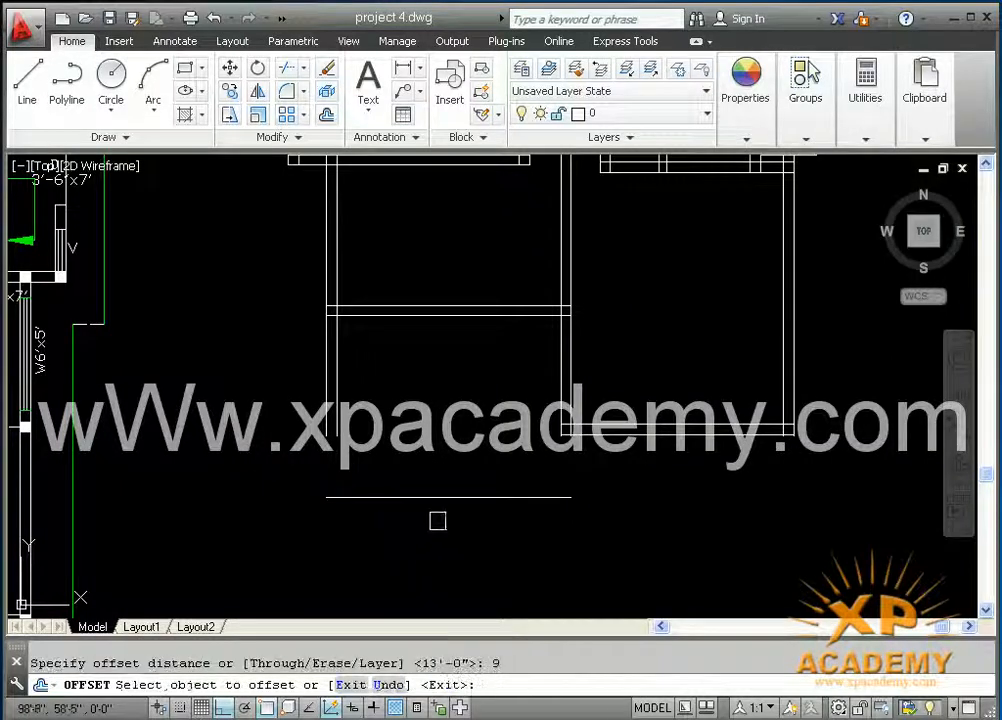
pyautogui.click(440, 499)
pyautogui.click(429, 593)
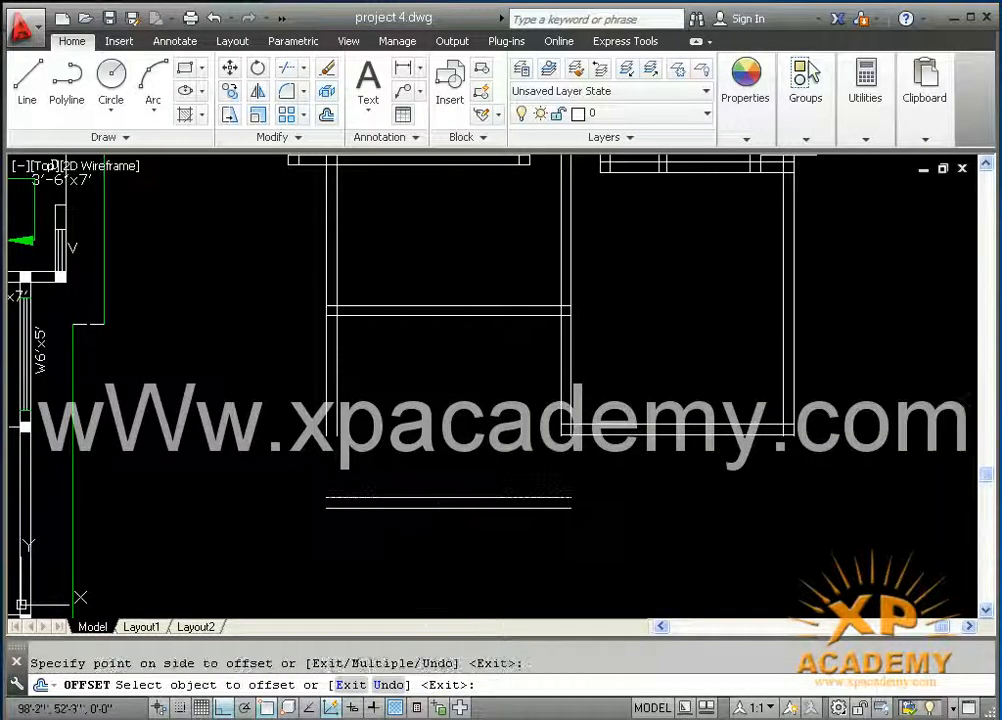
pyautogui.hotkey('ctrl', 's')
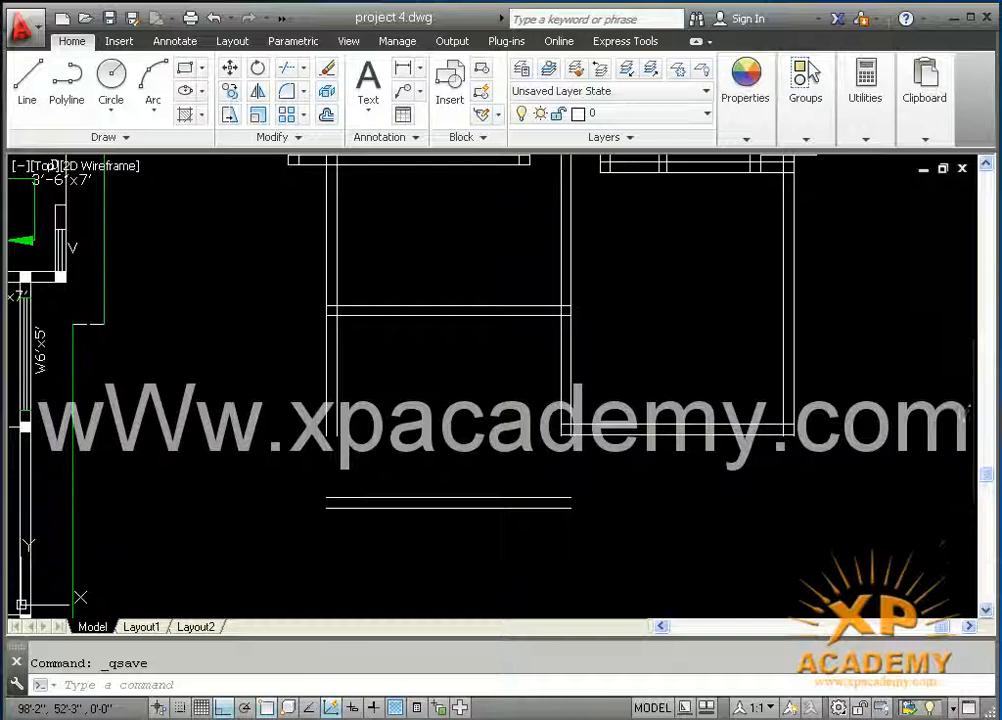
# - Extend both lines of the drawing room's left wall down to its lower wall
pyautogui.write('ex')
pyautogui.press('Return')
pyautogui.press('Return')
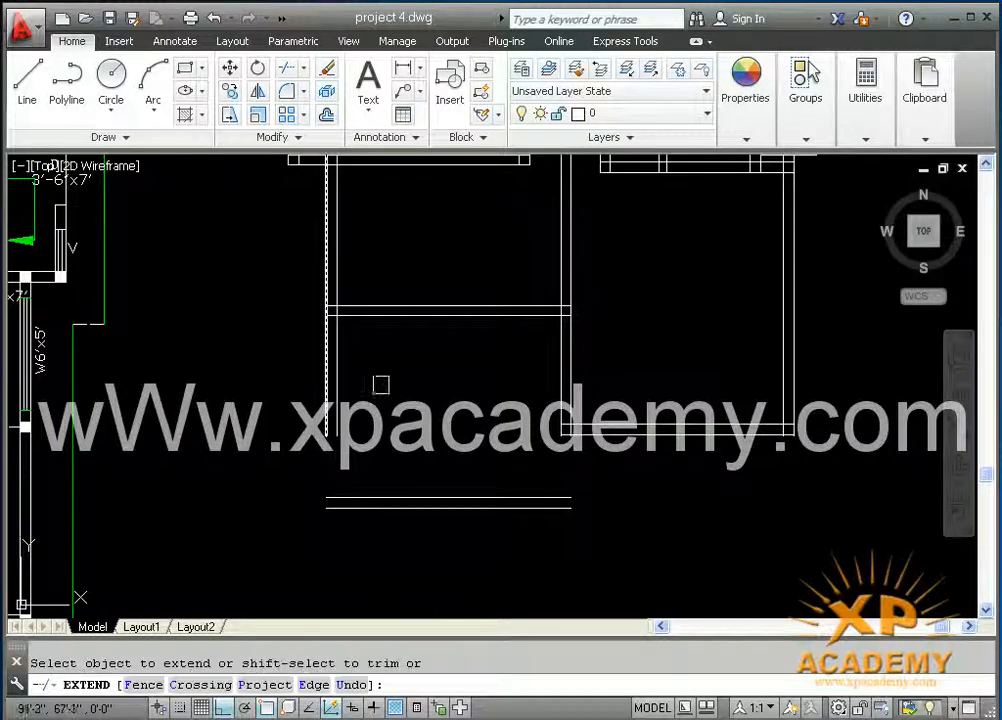
pyautogui.click(384, 372)
pyautogui.click(277, 403)
pyautogui.click(248, 450)
pyautogui.click(248, 450)
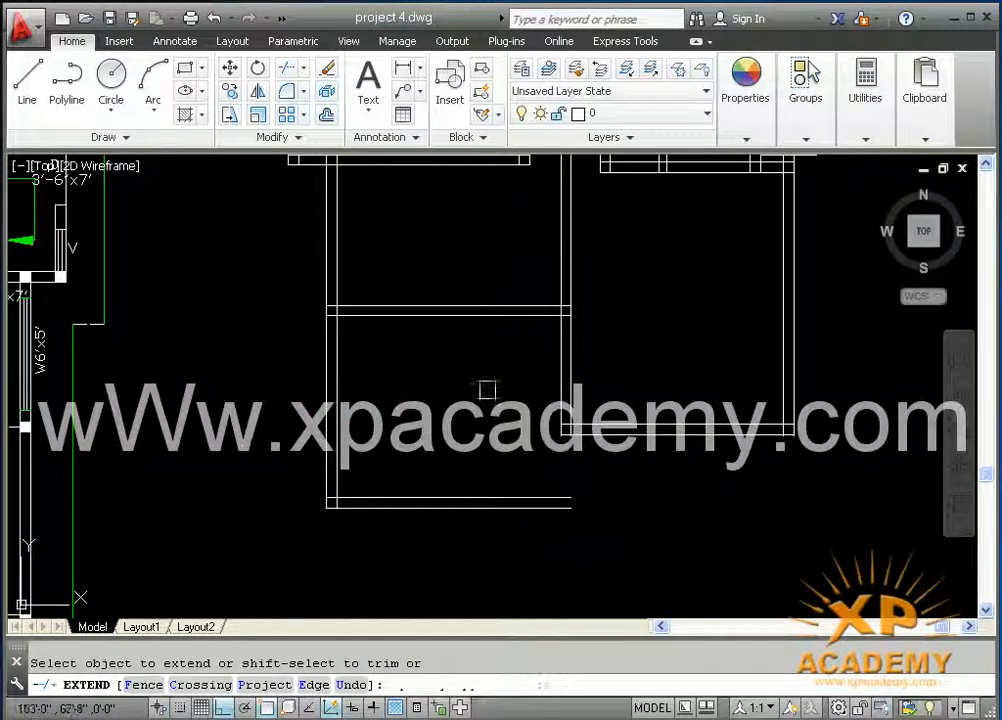
# - Extend both lines of the drawing room's right wall down to its lower wall and save the drawing
pyautogui.click(486, 391)
pyautogui.click(635, 377)
pyautogui.click(521, 443)
pyautogui.click(598, 469)
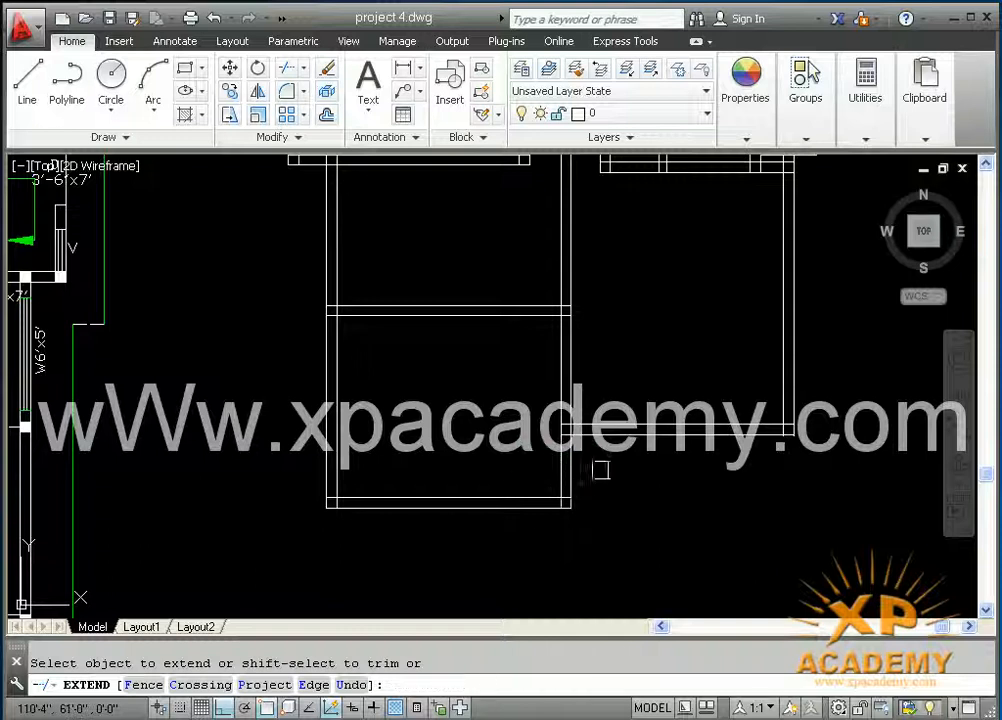
pyautogui.press('Escape')
pyautogui.hotkey('ctrl', 's')
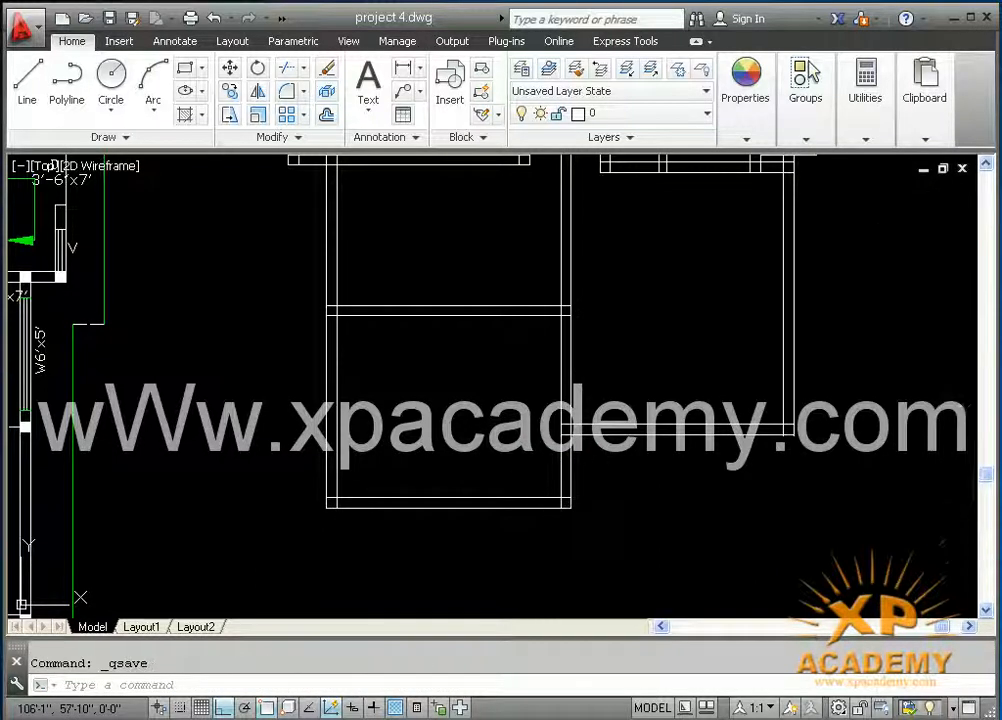
pyautogui.moveTo(373, 274); pyautogui.dragTo(376, 378, button='middle')
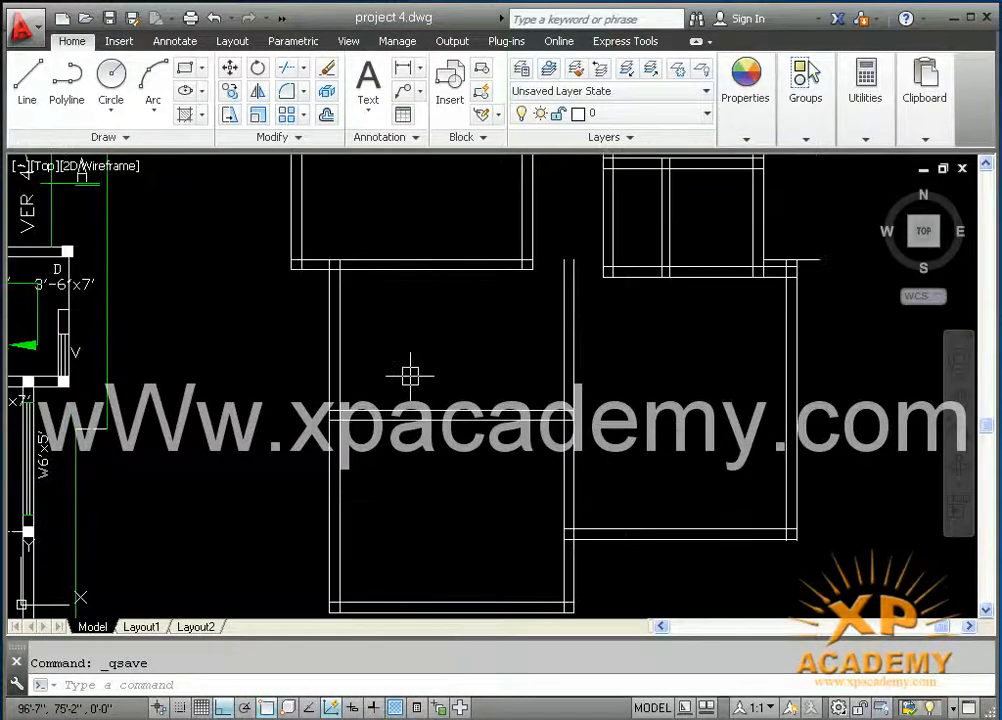
pyautogui.write('tr')
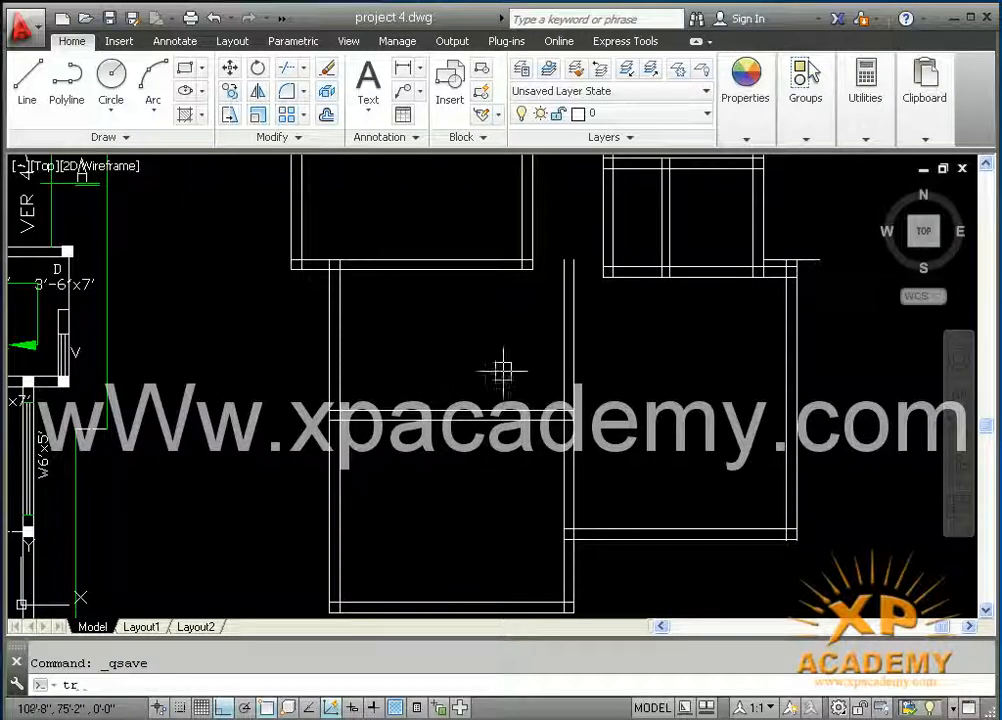
pyautogui.press('Return')
pyautogui.click(592, 354)
pyautogui.click(519, 358)
pyautogui.press('Escape')
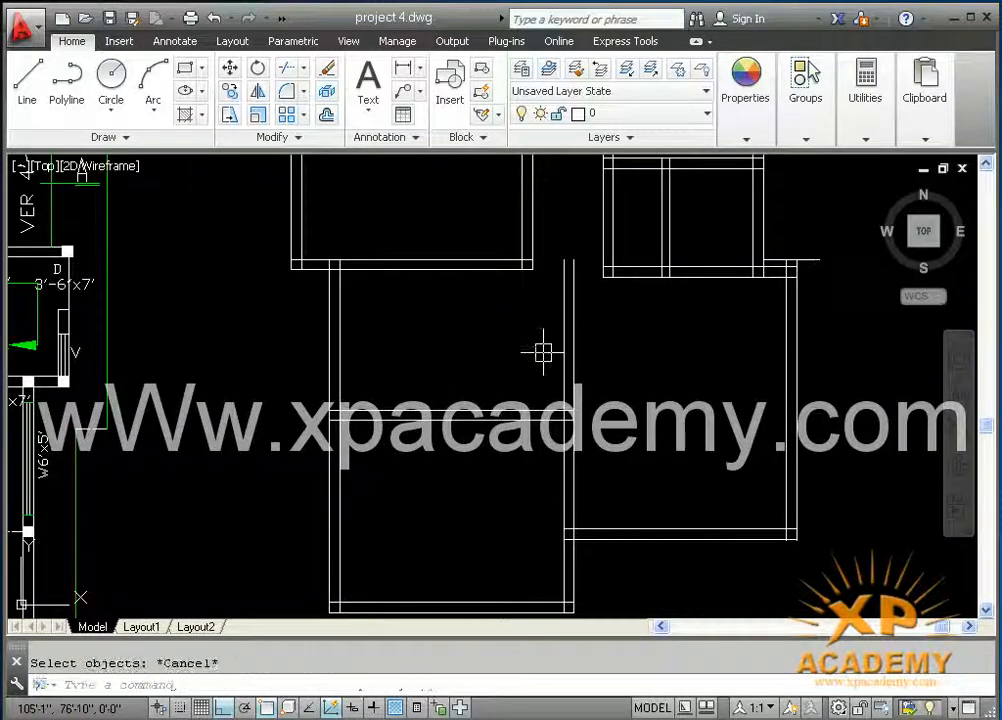
pyautogui.press('Escape')
# - Trim away both lines of the dining room's right wall above the drawing room
pyautogui.write('tr')
pyautogui.press('Return')
pyautogui.press('Return')
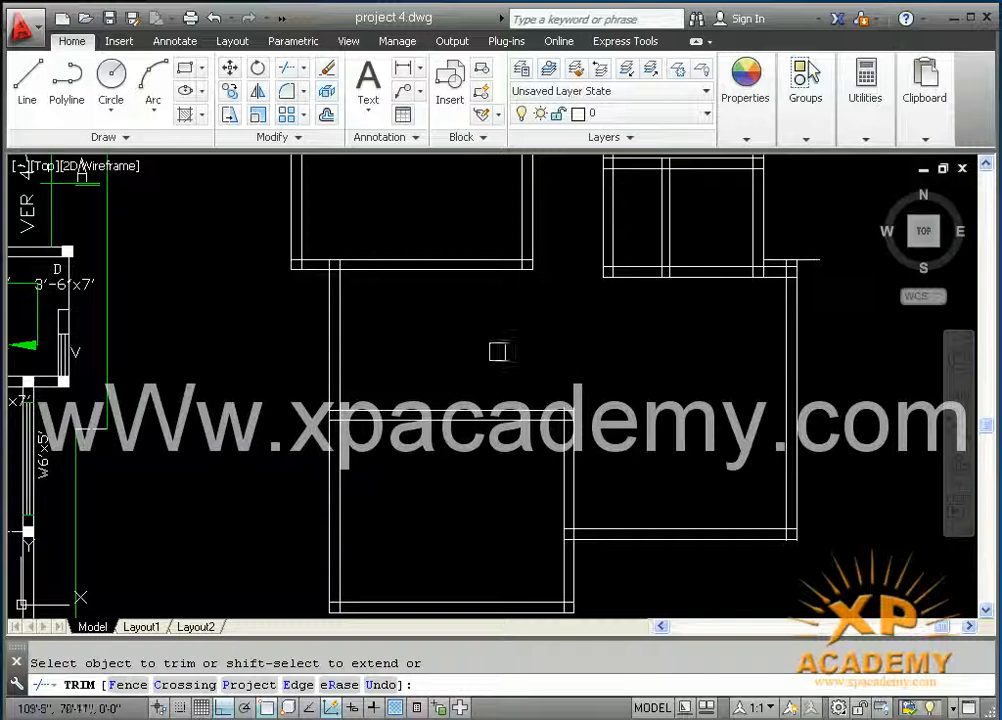
pyautogui.press('Escape')
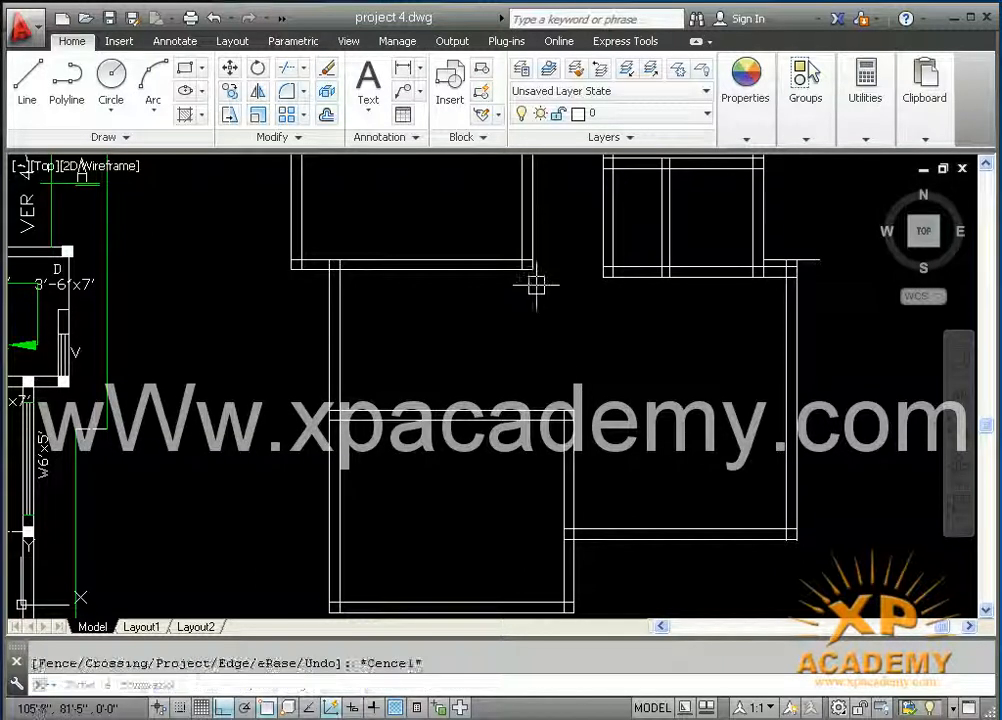
# - Offset the inner line of the dining room's left wall 10' to the right
pyautogui.write('o')
pyautogui.press('Return')
pyautogui.write('1')
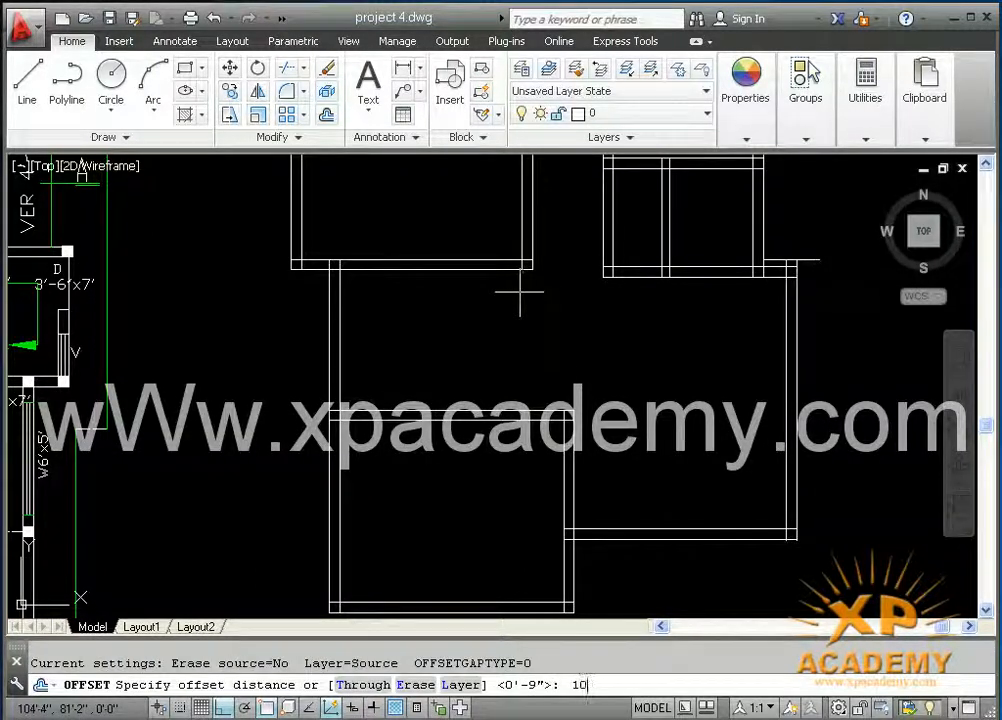
pyautogui.write('0')
pyautogui.press('Return')
pyautogui.click(341, 353)
pyautogui.click(432, 359)
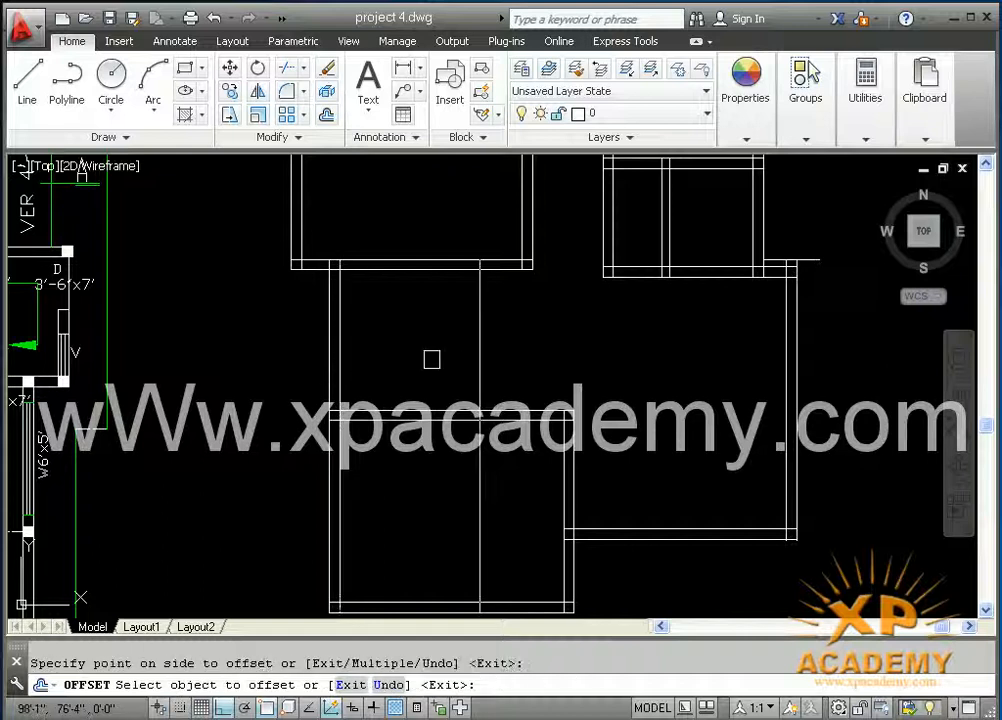
# - Offset the new dining room wall line 9" to the right for the wall thickness, and save the drawing
pyautogui.press('Return')
pyautogui.press('Return')
pyautogui.write('9')
pyautogui.press('Return')
pyautogui.click(483, 367)
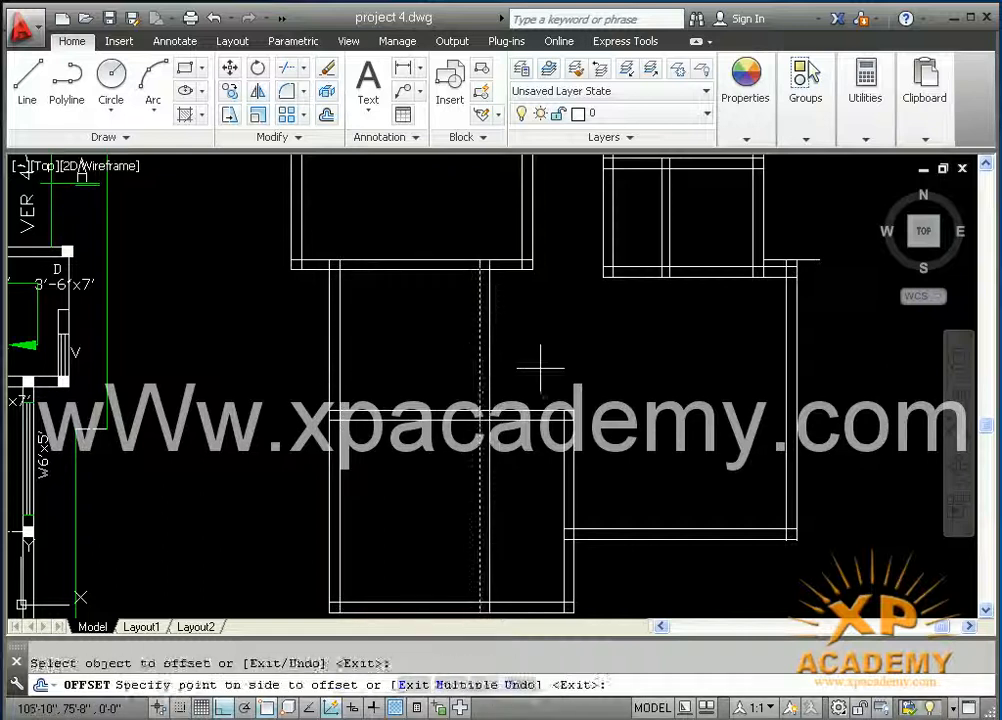
pyautogui.click(540, 368)
pyautogui.hotkey('ctrl', 's')
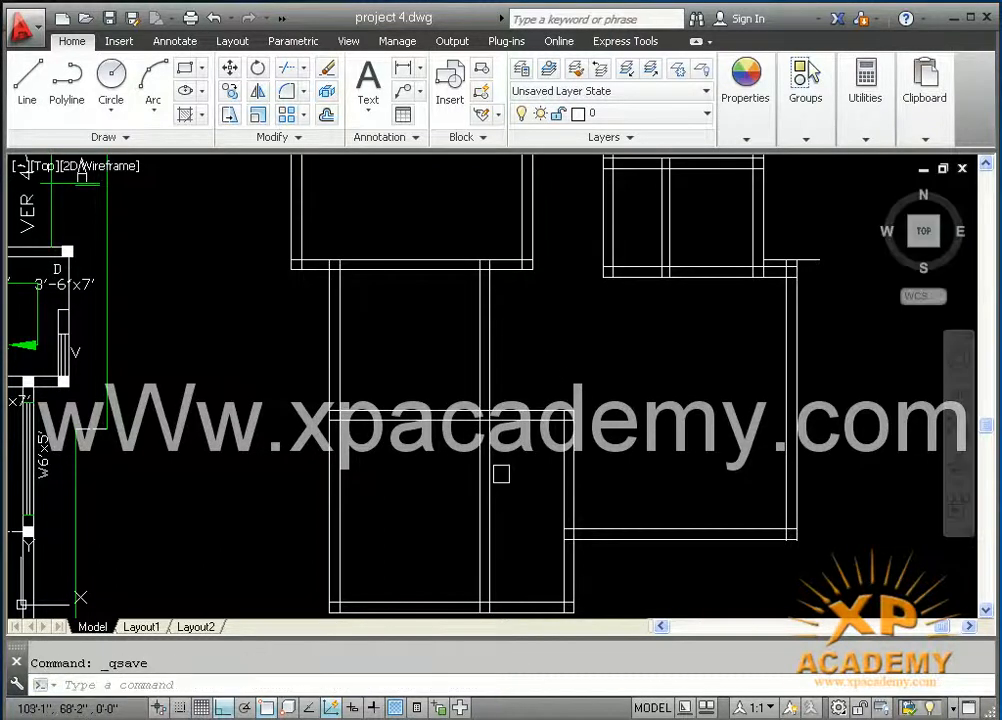
# - Trim the new dining wall's two lines where they run through the drawing room, and save the drawing
pyautogui.write('tr')
pyautogui.press('Return')
pyautogui.press('Return')
pyautogui.click(510, 464)
pyautogui.click(455, 475)
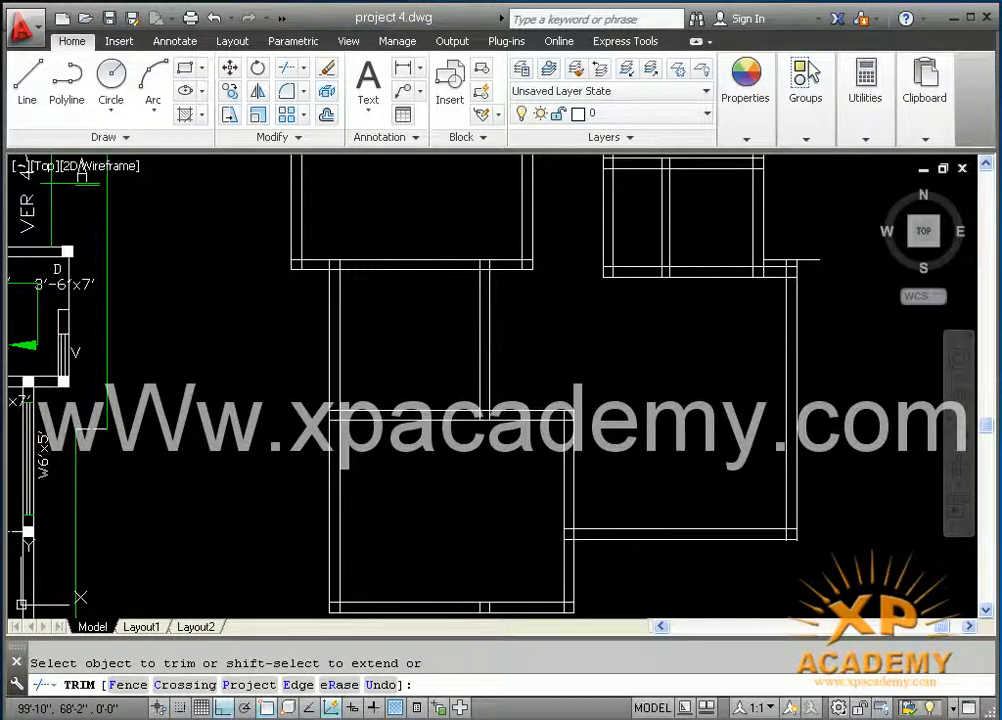
pyautogui.scroll(-2, 470, 440)
pyautogui.hotkey('ctrl', 's')
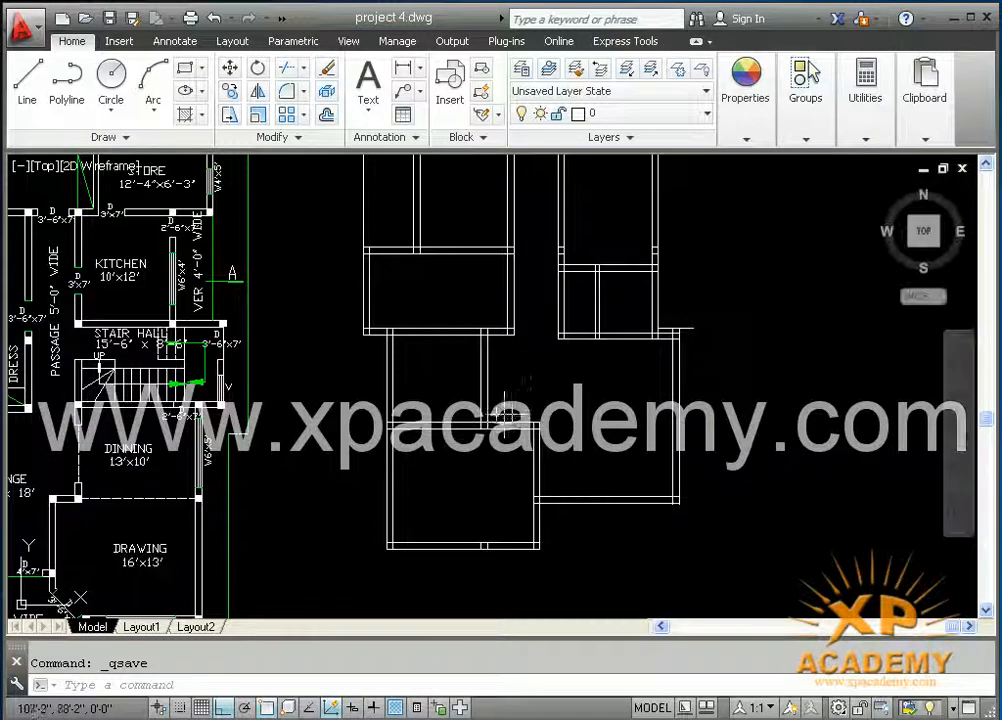
# - Compare the redrawn rooms with the layout of the reference plan
pyautogui.moveTo(481, 465); pyautogui.dragTo(489, 620, button='middle')
pyautogui.moveTo(489, 516); pyautogui.dragTo(508, 364, button='middle')
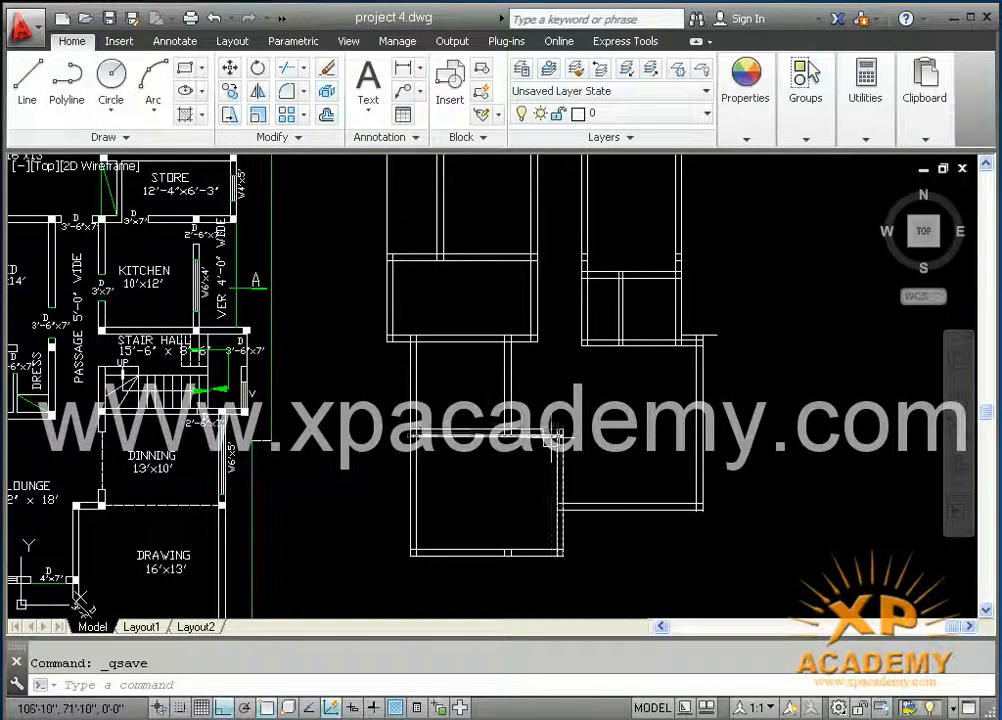
pyautogui.moveTo(553, 337); pyautogui.dragTo(570, 514, button='middle')
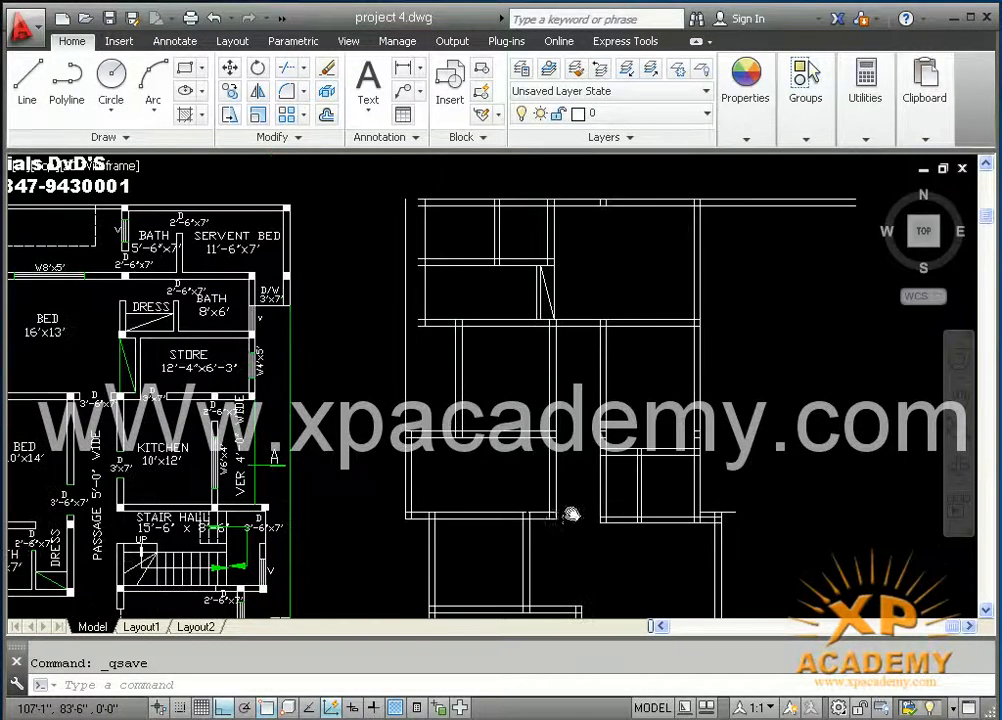
pyautogui.moveTo(655, 512)
pyautogui.mouseDown(button='middle')
pyautogui.moveTo(676, 510)
pyautogui.moveTo(722, 391)
pyautogui.mouseUp(button='middle')
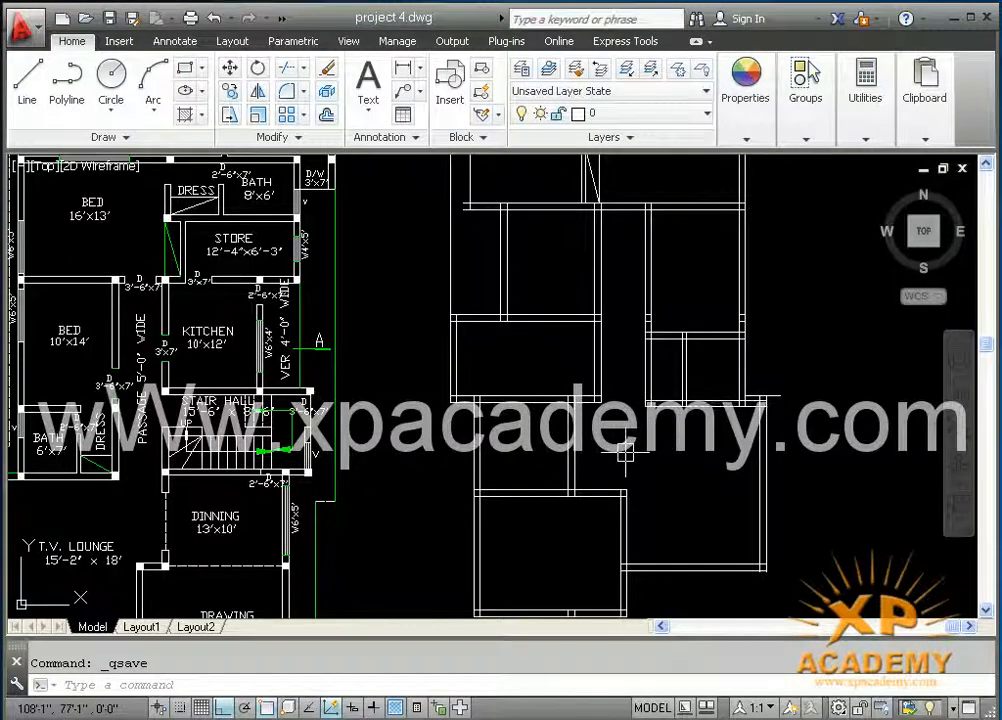
pyautogui.moveTo(625, 452)
pyautogui.mouseDown(button='middle')
pyautogui.moveTo(566, 474)
pyautogui.moveTo(586, 586)
pyautogui.moveTo(537, 600)
pyautogui.moveTo(533, 545)
pyautogui.moveTo(604, 485)
pyautogui.moveTo(593, 532)
pyautogui.mouseUp(button='middle')
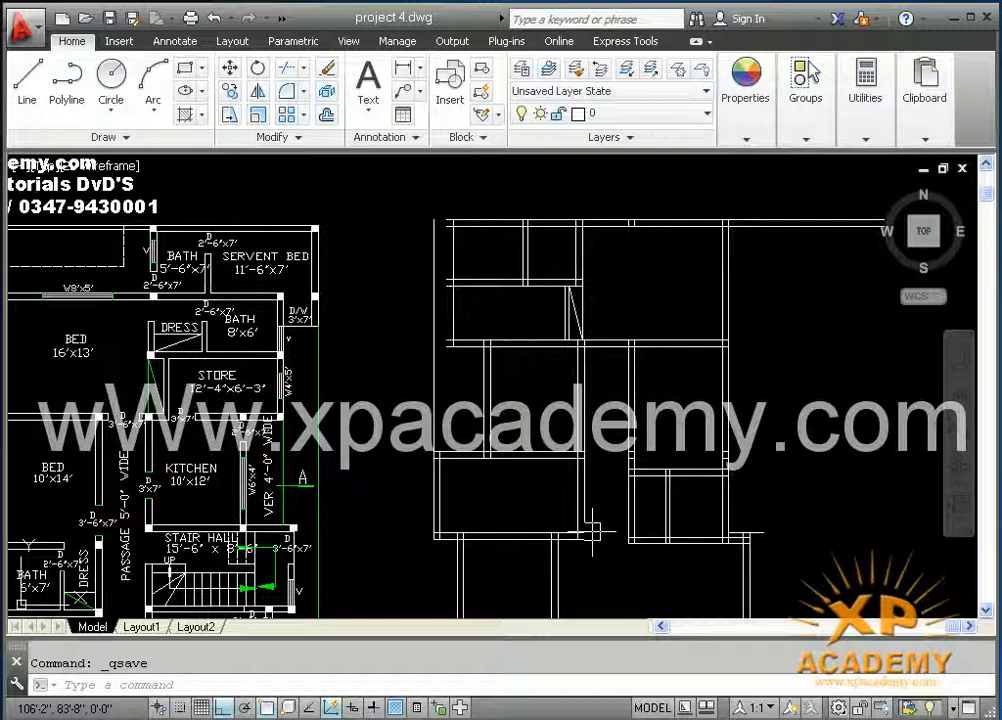
pyautogui.press('Escape')
pyautogui.scroll(-4, 584, 532)
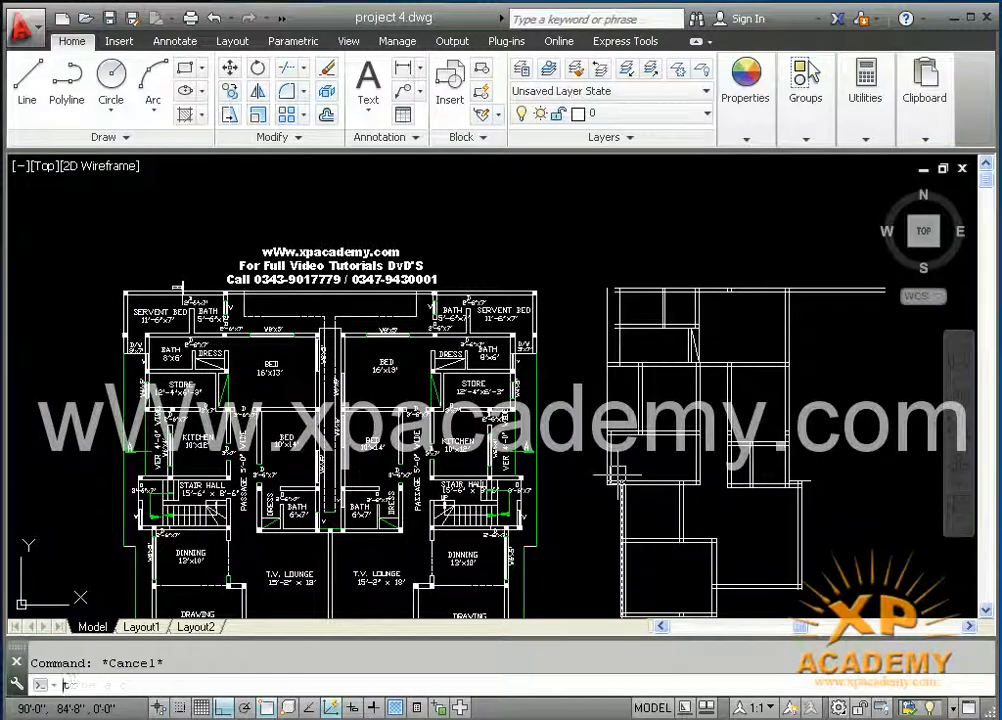
# - Extend both lines of the store's lower wall to the outermost left wall line
pyautogui.write('tr')
pyautogui.press('Return')
pyautogui.press('Return')
pyautogui.scroll(4, 597, 325)
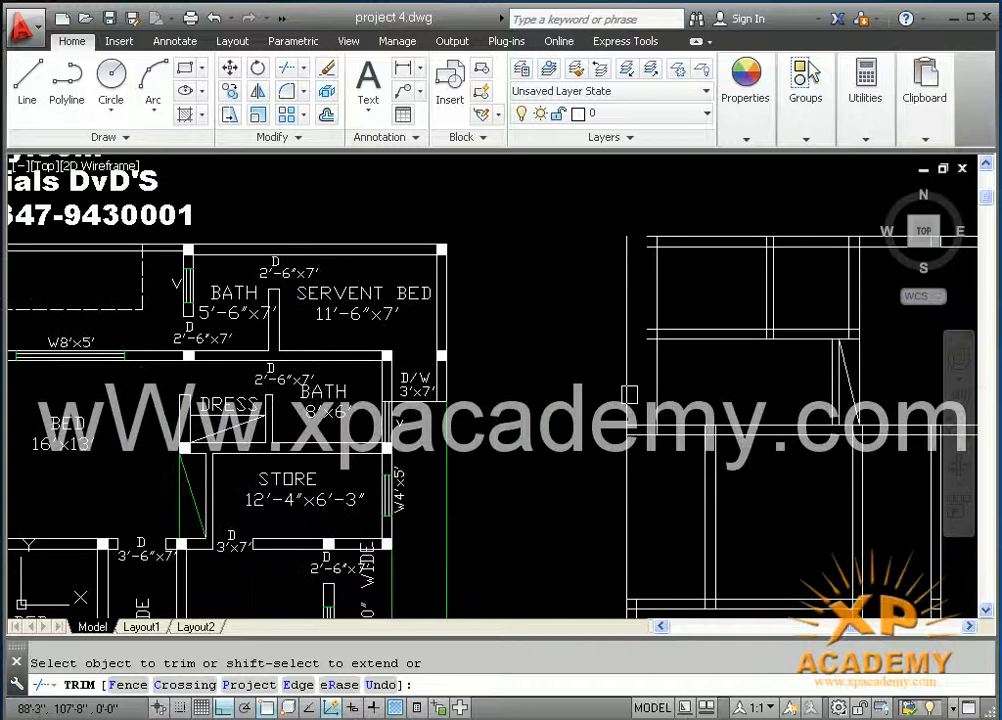
pyautogui.scroll(-4, 629, 394)
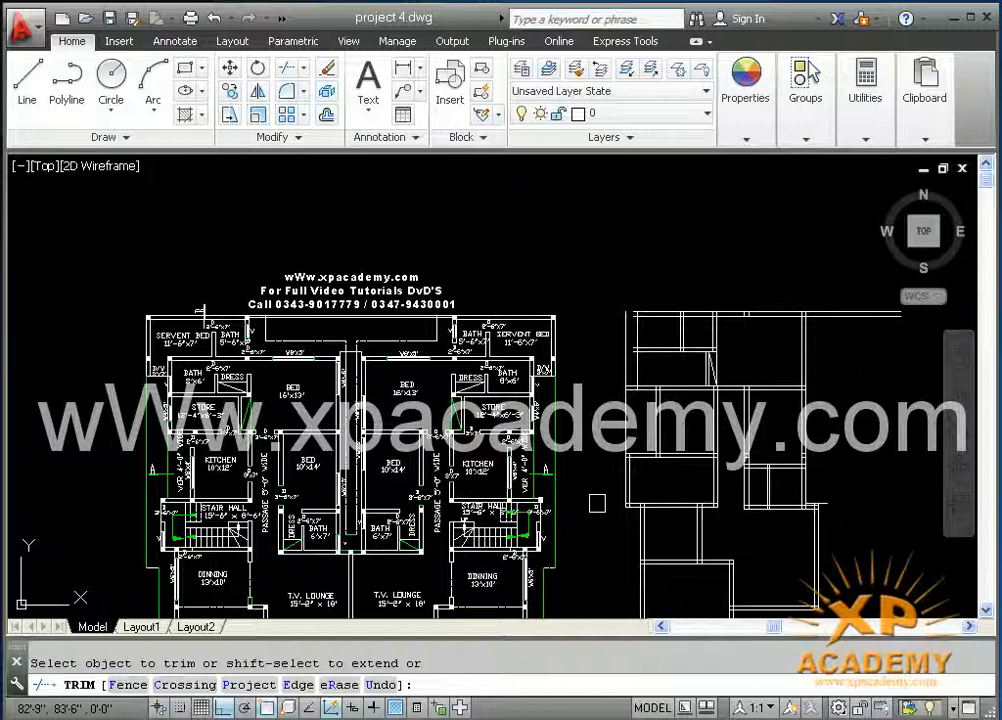
pyautogui.scroll(3, 700, 336)
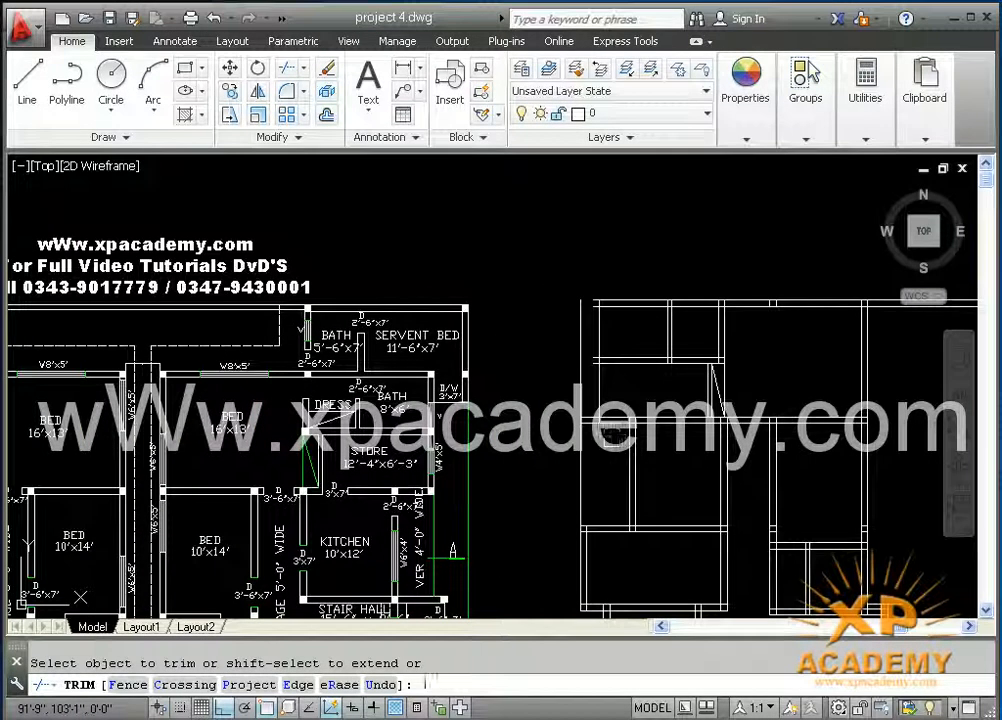
pyautogui.press('Escape')
# - Erase the two short leftover lines inside the drawing room's lower wall
pyautogui.moveTo(714, 612)
pyautogui.mouseDown(button='middle')
pyautogui.moveTo(710, 534)
pyautogui.moveTo(650, 330)
pyautogui.moveTo(689, 397)
pyautogui.mouseUp(button='middle')
pyautogui.click(699, 600)
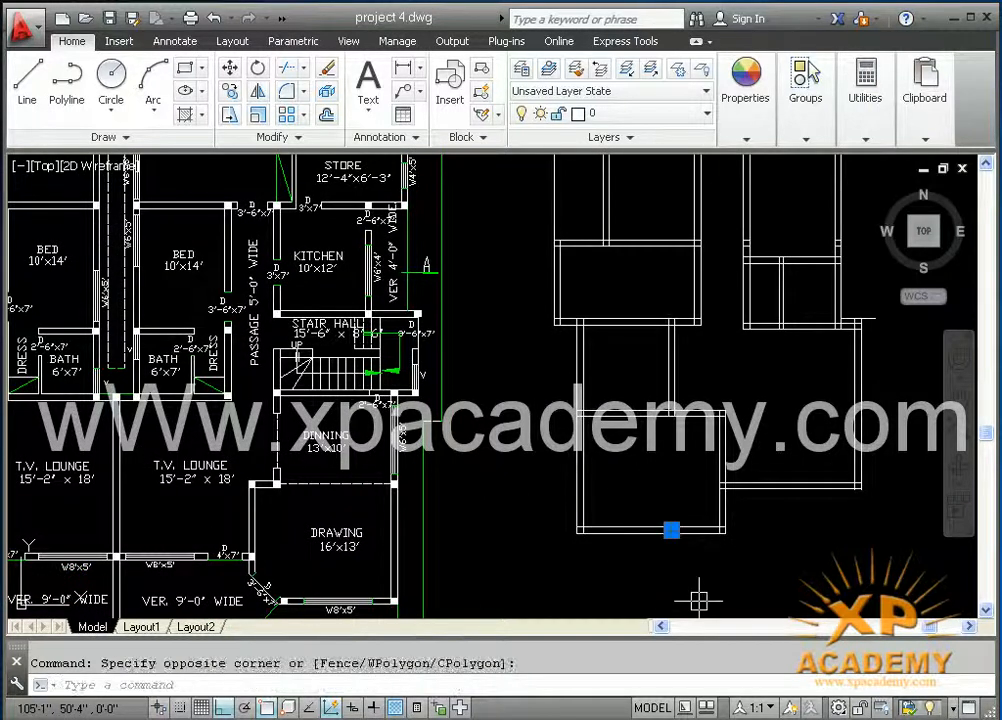
pyautogui.click(722, 539)
pyautogui.press('Delete')
# - Erase the leftover short lines around the small bath's upper wall and the stray line above the lounge's right wall
pyautogui.moveTo(722, 539); pyautogui.dragTo(570, 608, button='middle')
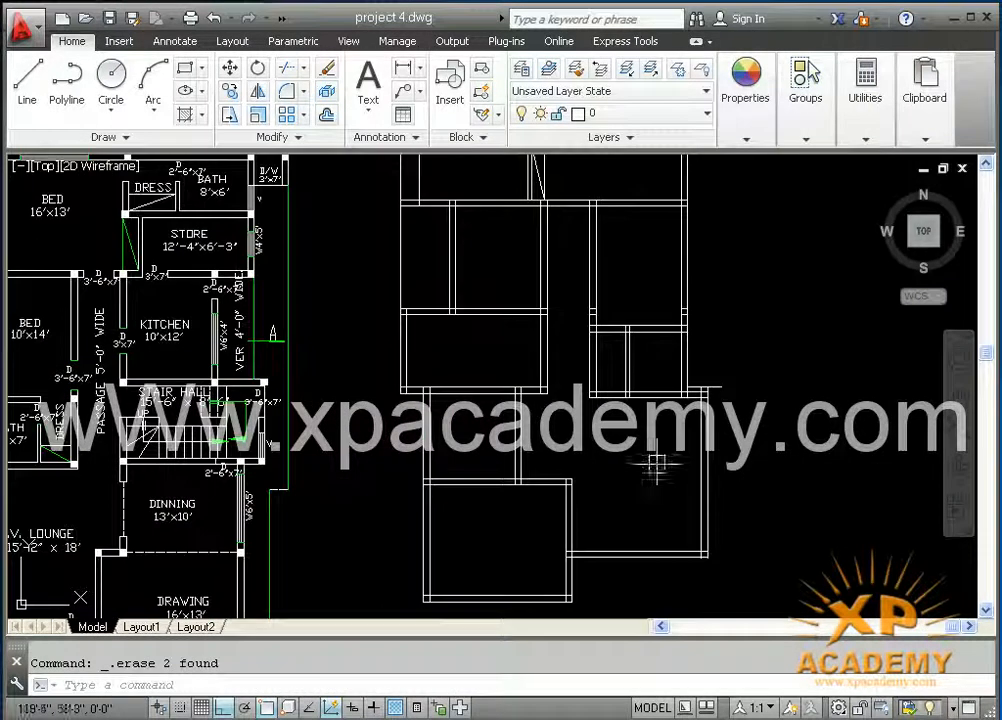
pyautogui.click(570, 289)
pyautogui.click(682, 331)
pyautogui.press('Delete')
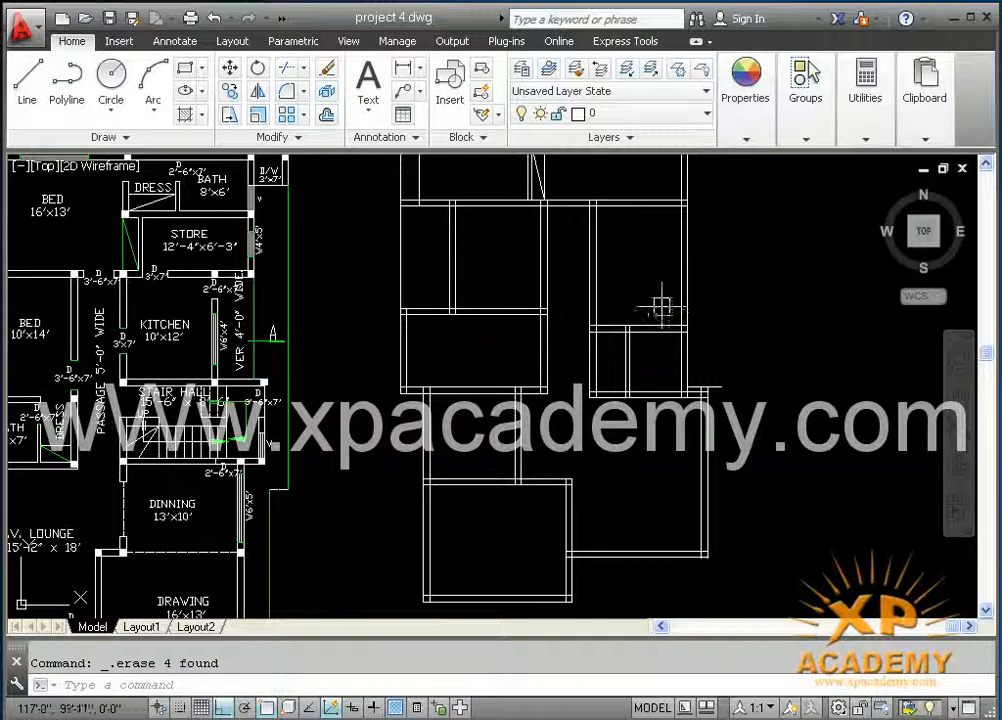
pyautogui.click(648, 293)
pyautogui.click(750, 400)
pyautogui.press('Delete')
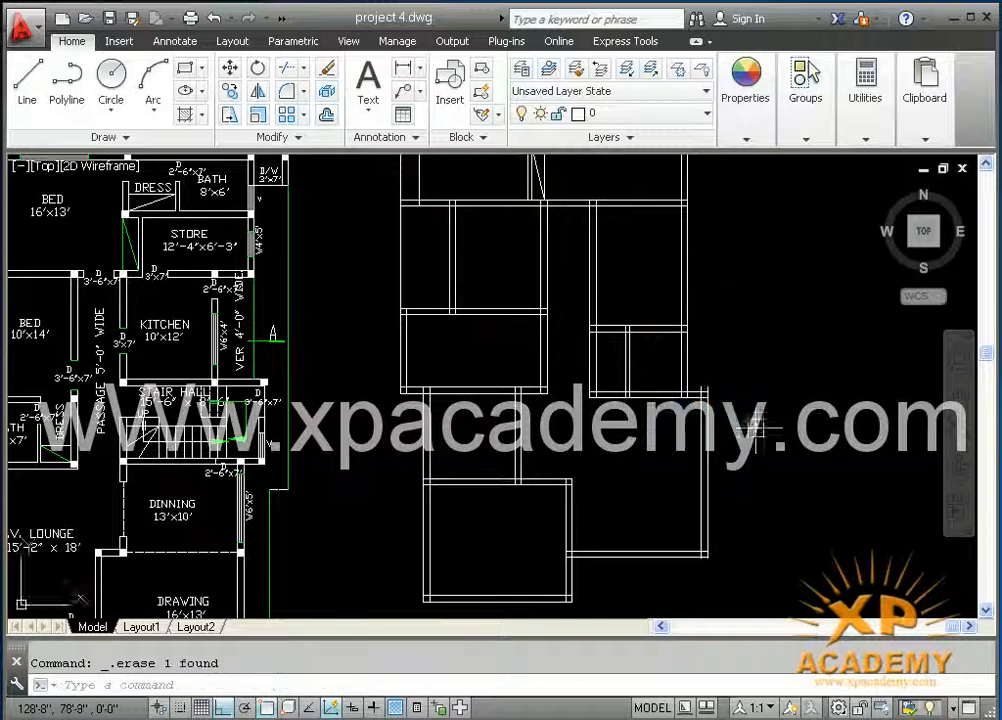
# - Erase the short leftover lines inside the top wall of the upper bedroom
pyautogui.scroll(-3, 752, 408)
pyautogui.scroll(7, 752, 408)
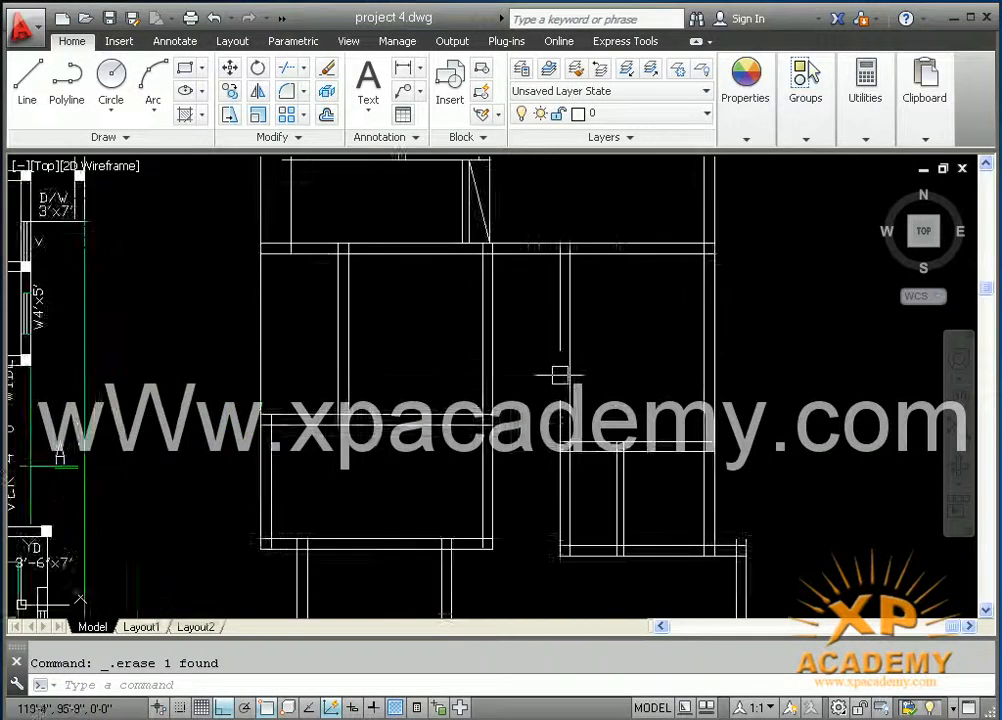
pyautogui.moveTo(559, 376)
pyautogui.mouseDown(button='middle')
pyautogui.moveTo(636, 566)
pyautogui.moveTo(663, 557)
pyautogui.mouseUp(button='middle')
pyautogui.click(608, 226)
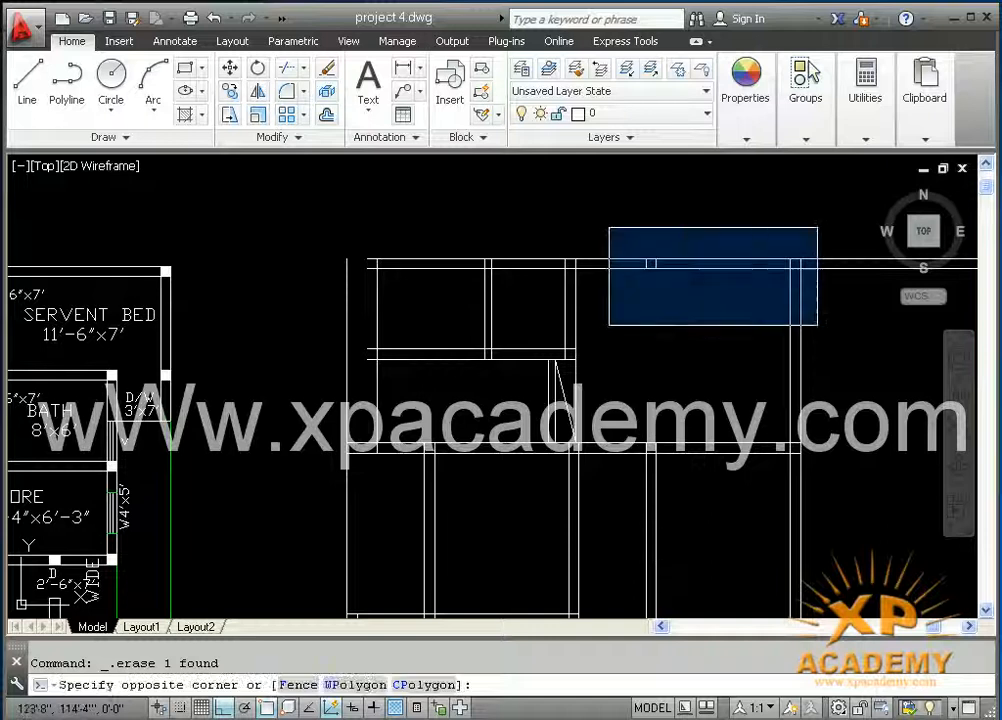
pyautogui.click(822, 325)
pyautogui.press('Delete')
# - Delete the vertical line forming the left side of the upper bath and store
pyautogui.moveTo(678, 358); pyautogui.dragTo(707, 333, button='middle')
pyautogui.moveTo(533, 347); pyautogui.dragTo(624, 346, button='middle')
pyautogui.click(497, 285)
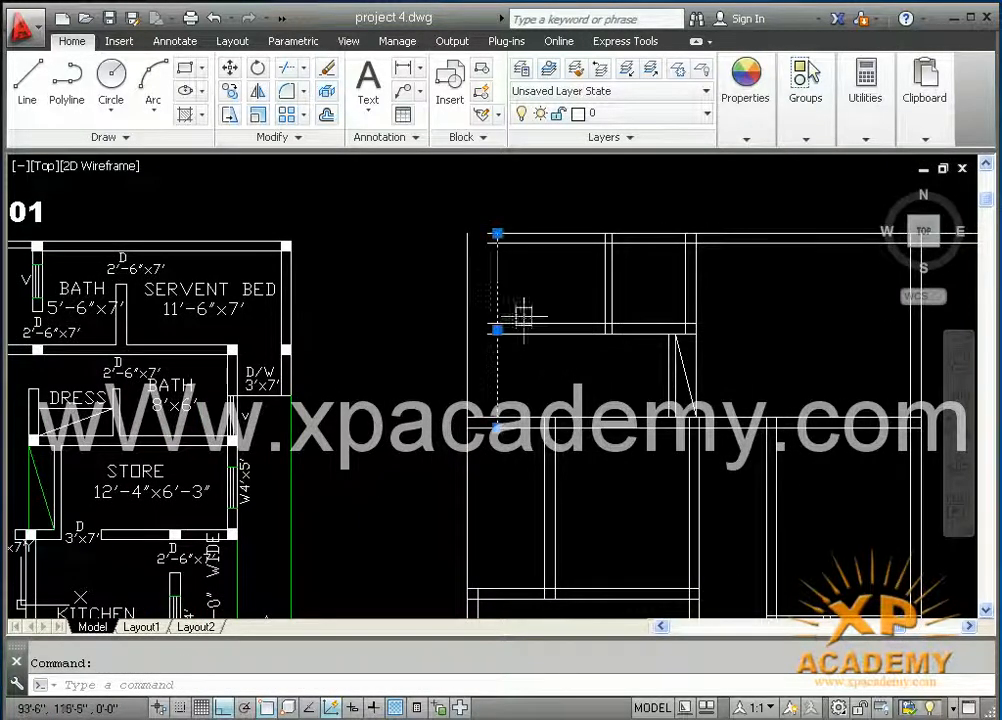
pyautogui.press('Delete')
# - Offset the outermost left wall line 9" to the right to form the wall thickness
pyautogui.write('o')
pyautogui.press('Return')
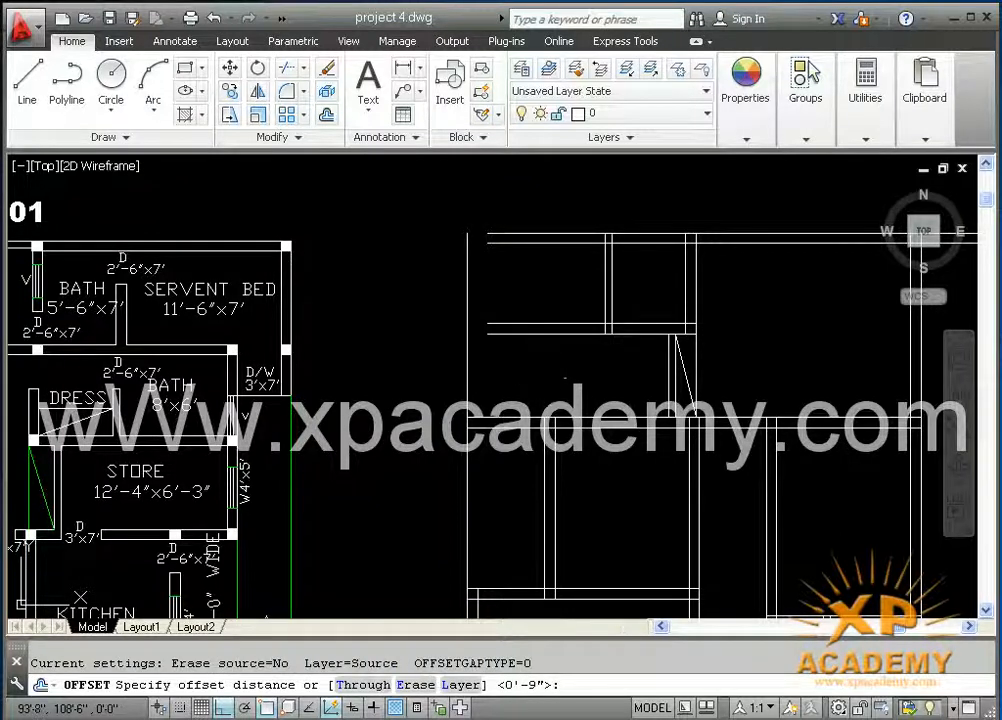
pyautogui.write('9')
pyautogui.press('Return')
pyautogui.click(612, 305)
pyautogui.click(630, 300)
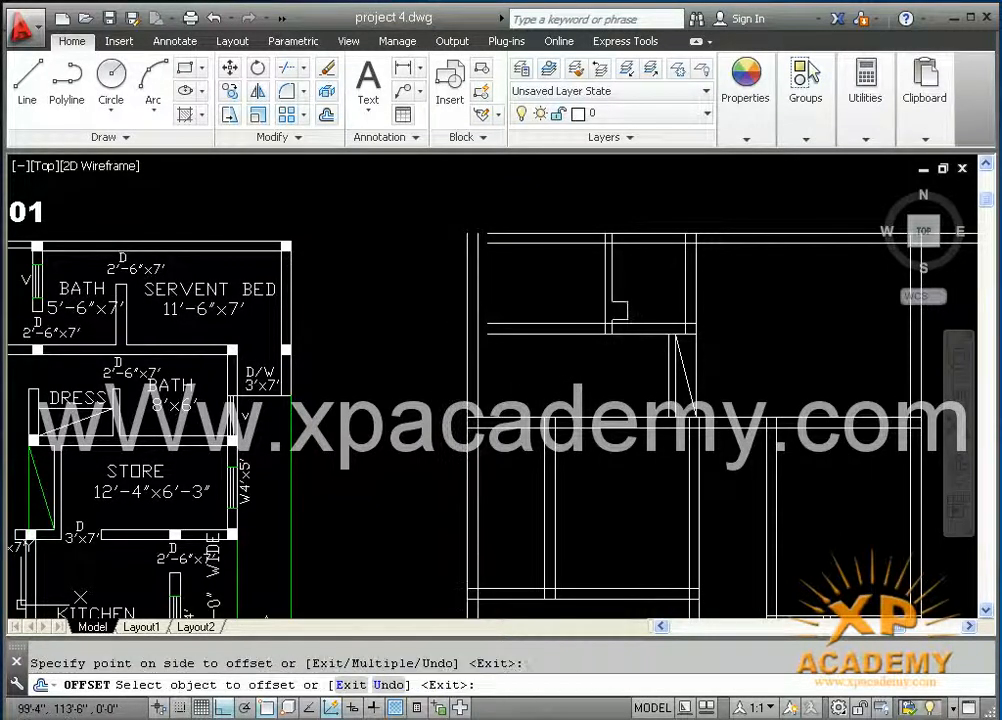
# - Extend the upper bath's top and bottom wall lines to the left wall's inner line, and save the drawing
pyautogui.press('Escape')
pyautogui.write('ex')
pyautogui.press('Return')
pyautogui.press('Return')
pyautogui.click(556, 198)
pyautogui.click(510, 353)
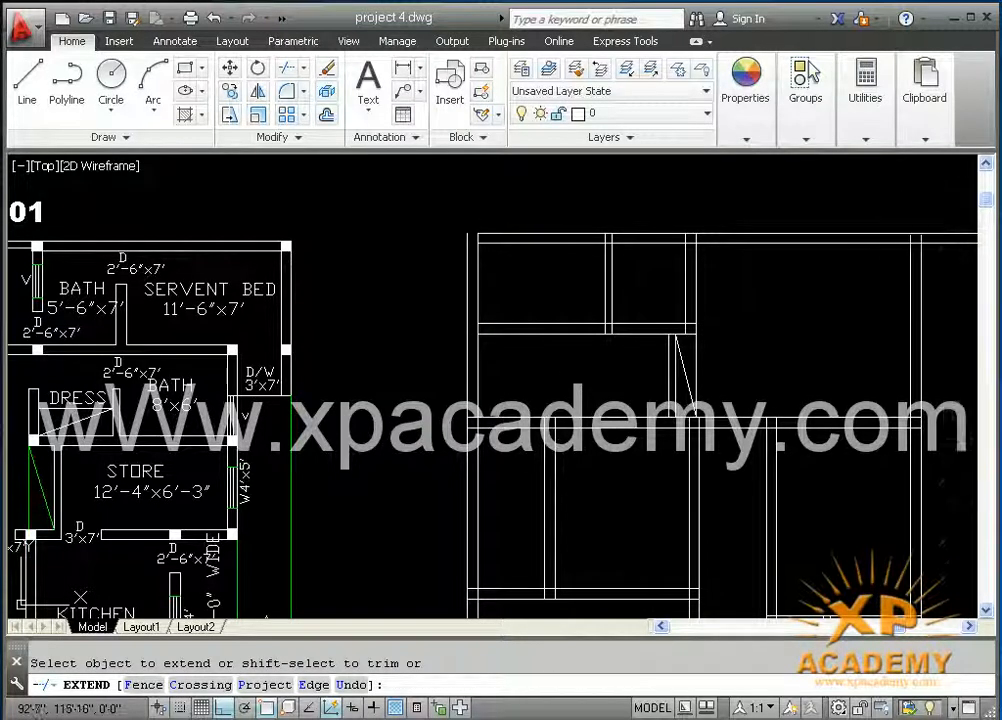
pyautogui.hotkey('ctrl', 's')
# - Extend the same four bath wall lines to the left wall's outer line, and save the drawing
pyautogui.scroll(-2, 594, 453)
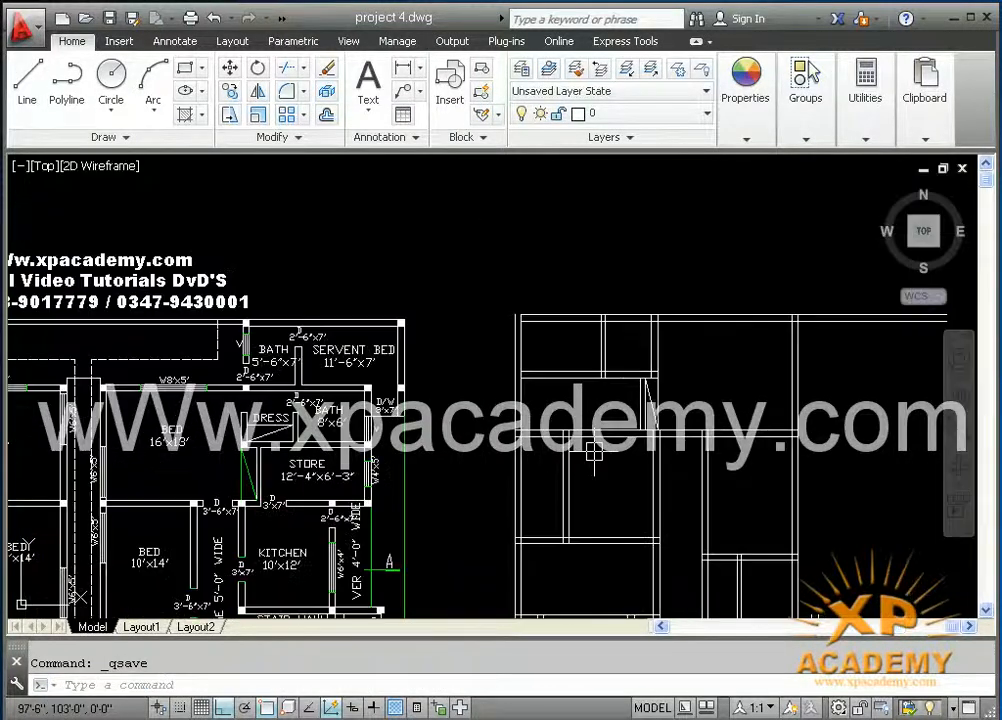
pyautogui.write('e')
pyautogui.press('Return')
pyautogui.press('Return')
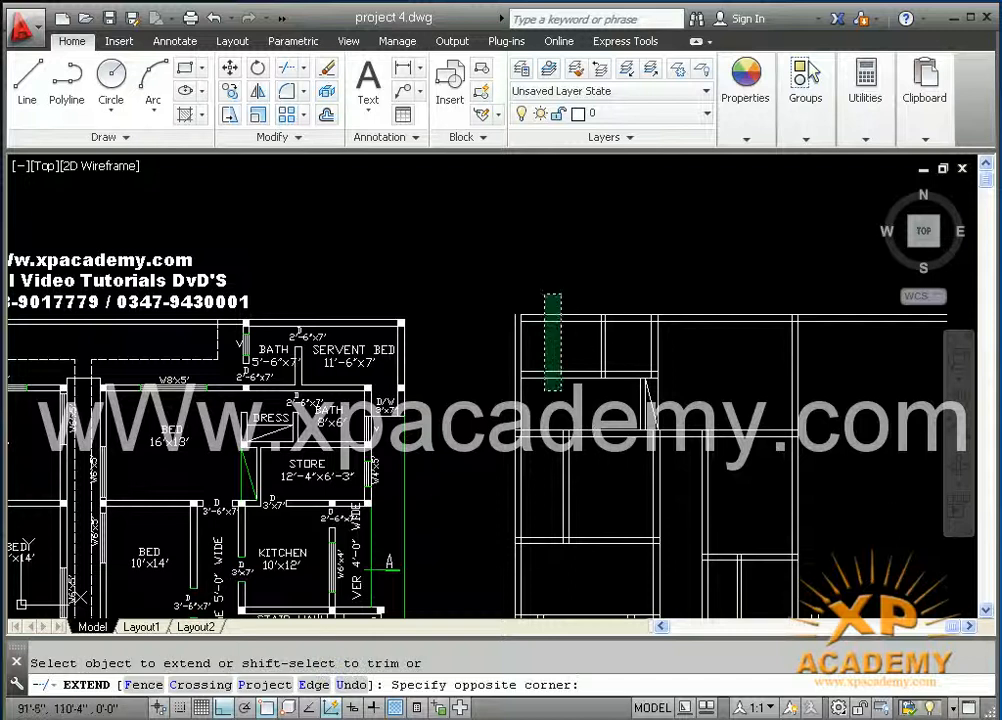
pyautogui.click(544, 391)
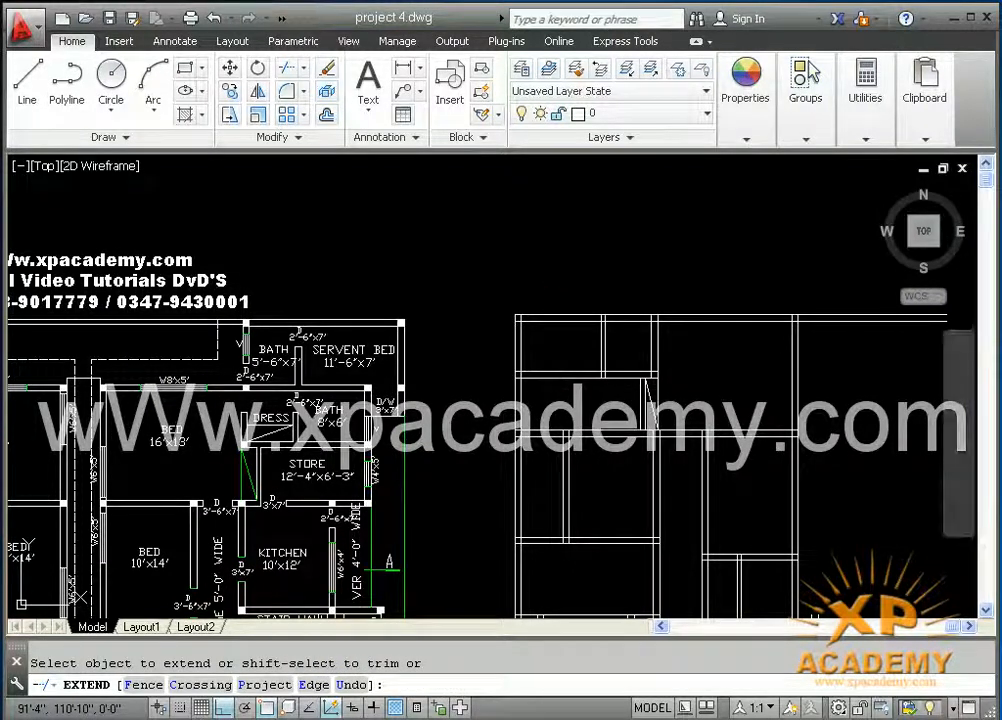
pyautogui.hotkey('ctrl', 's')
# - Trim the crossing wall lines inside the upper-left outer corner of the redrawn plan
pyautogui.moveTo(445, 342)
pyautogui.mouseDown(button='middle')
pyautogui.moveTo(755, 345)
pyautogui.moveTo(622, 366)
pyautogui.mouseUp(button='middle')
pyautogui.scroll(2, 716, 334)
pyautogui.moveTo(716, 334); pyautogui.dragTo(781, 378, button='middle')
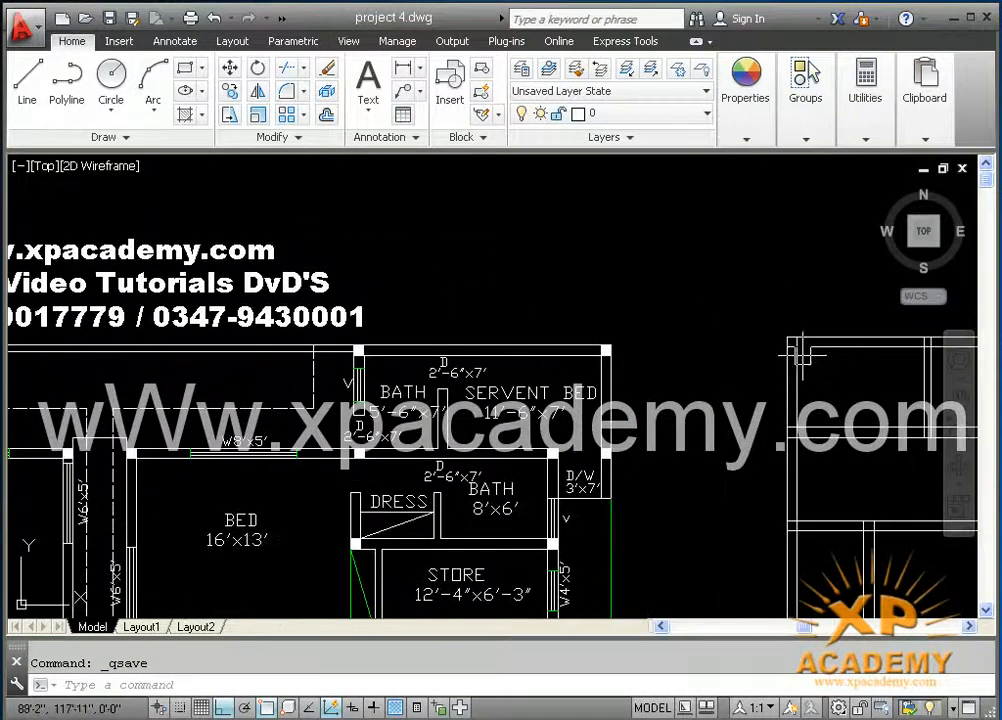
pyautogui.scroll(3, 803, 354)
pyautogui.scroll(-3, 781, 336)
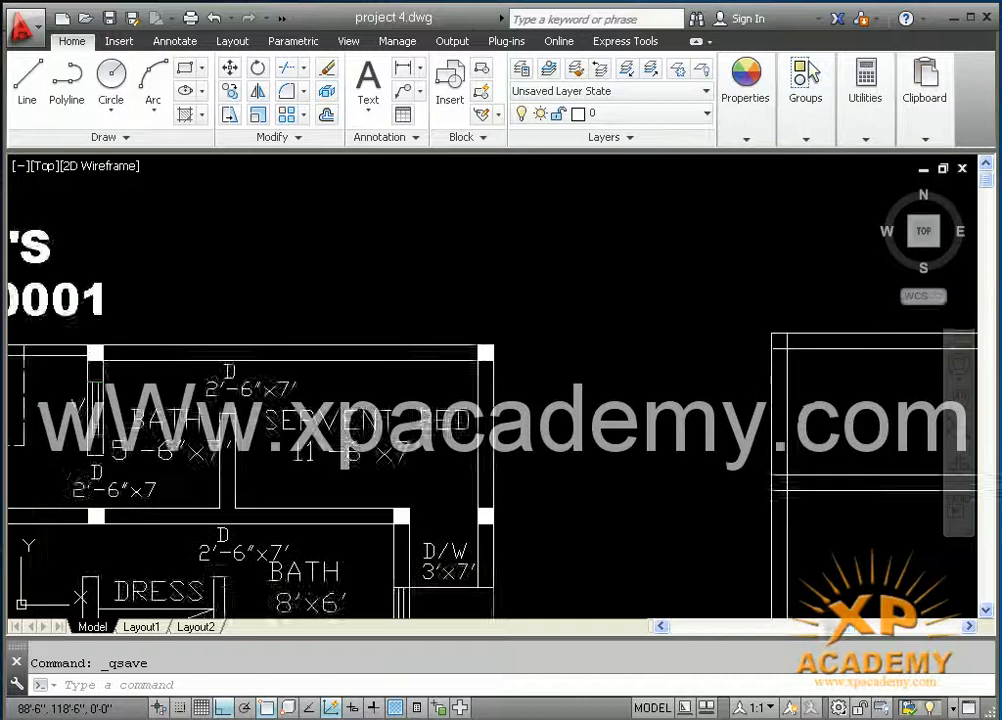
pyautogui.moveTo(781, 336); pyautogui.dragTo(707, 369, button='middle')
pyautogui.scroll(4, 689, 381)
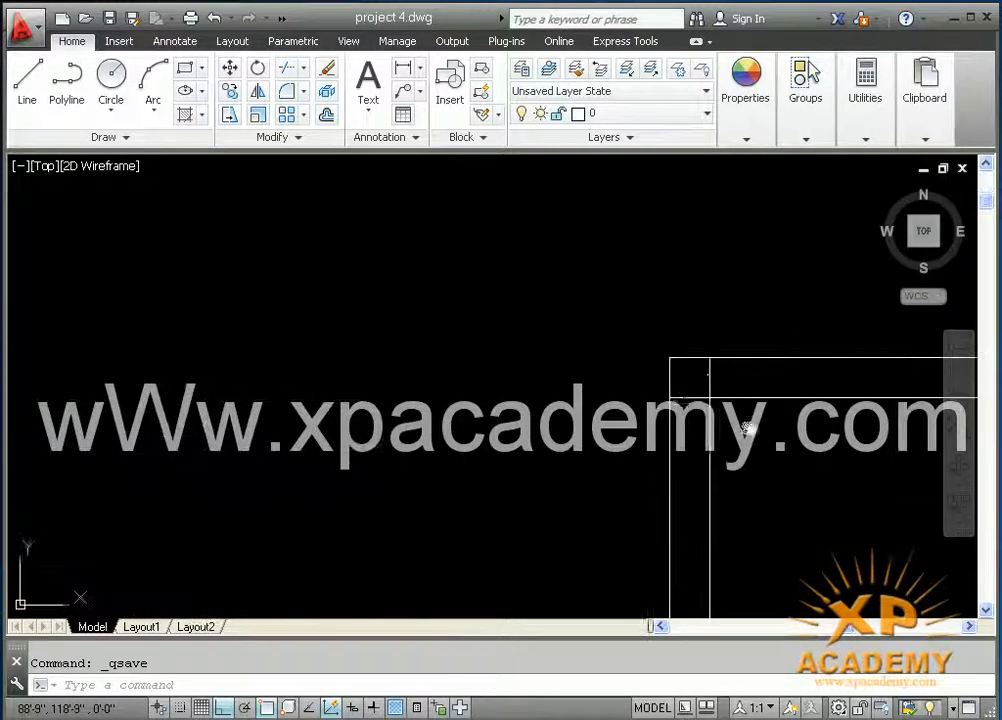
pyautogui.moveTo(750, 424); pyautogui.dragTo(661, 432, button='middle')
pyautogui.press('Return')
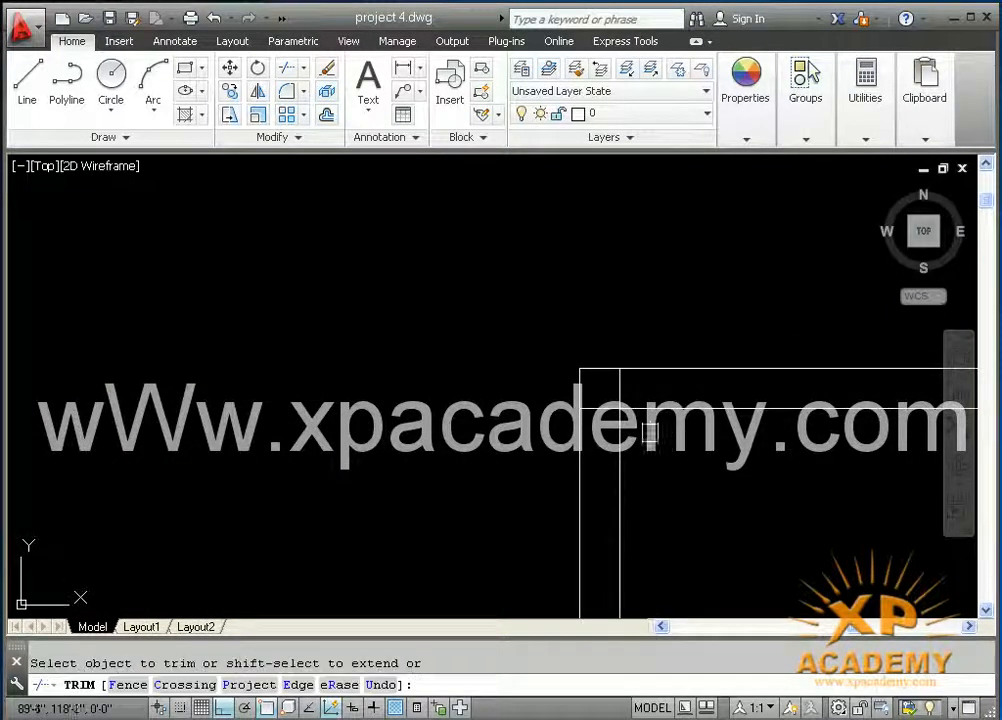
pyautogui.click(600, 408)
pyautogui.click(614, 391)
# - Trim the cross-wall lines inside the left outer wall and remove that wall's inner line beside the verandah
pyautogui.scroll(-6, 653, 422)
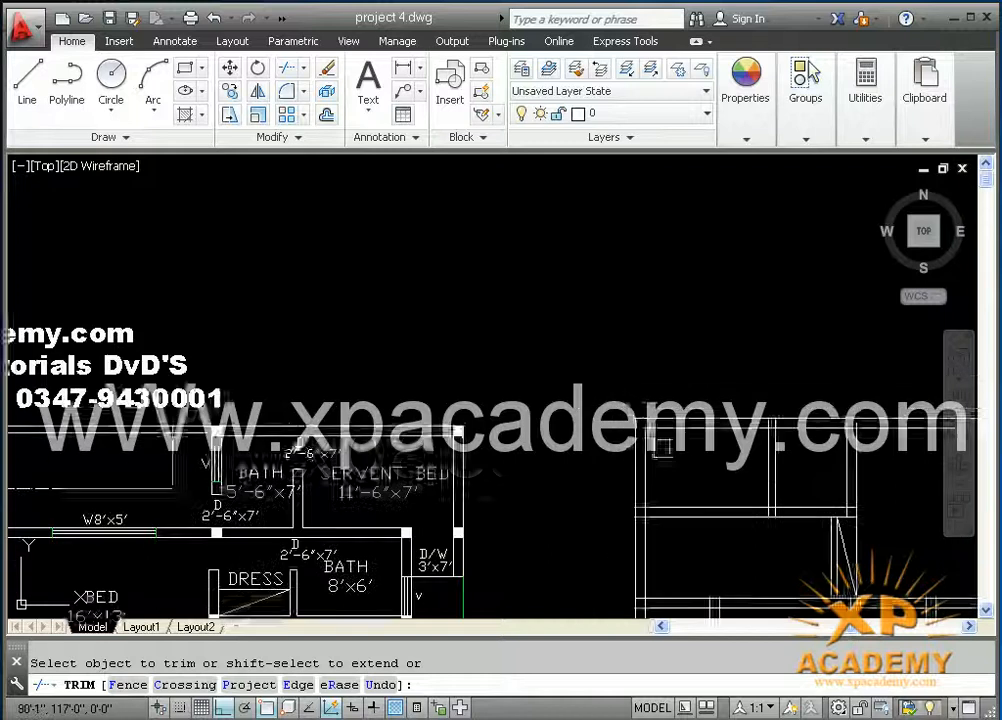
pyautogui.moveTo(655, 530); pyautogui.dragTo(655, 418, button='middle')
pyautogui.scroll(4, 655, 418)
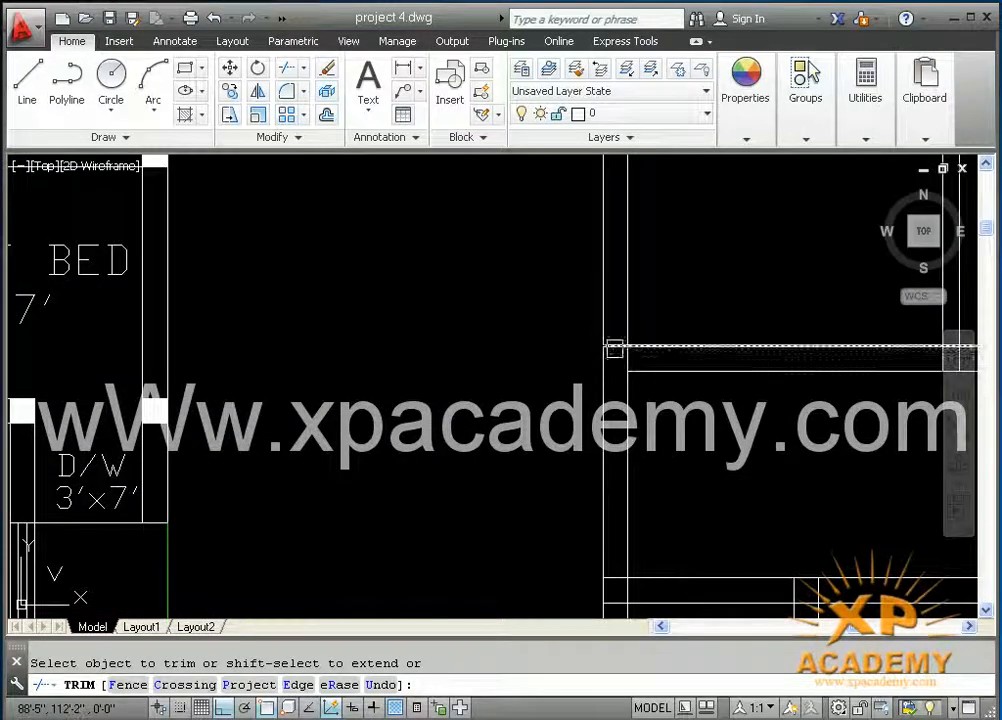
pyautogui.scroll(2, 618, 416)
pyautogui.moveTo(618, 416); pyautogui.dragTo(611, 355, button='middle')
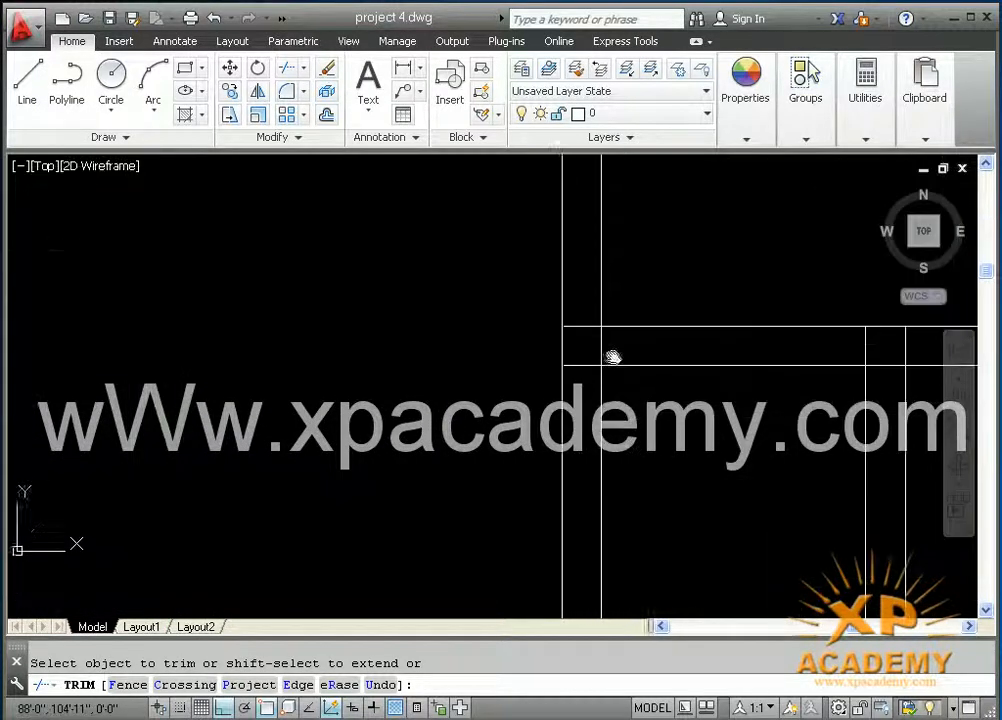
pyautogui.click(591, 354)
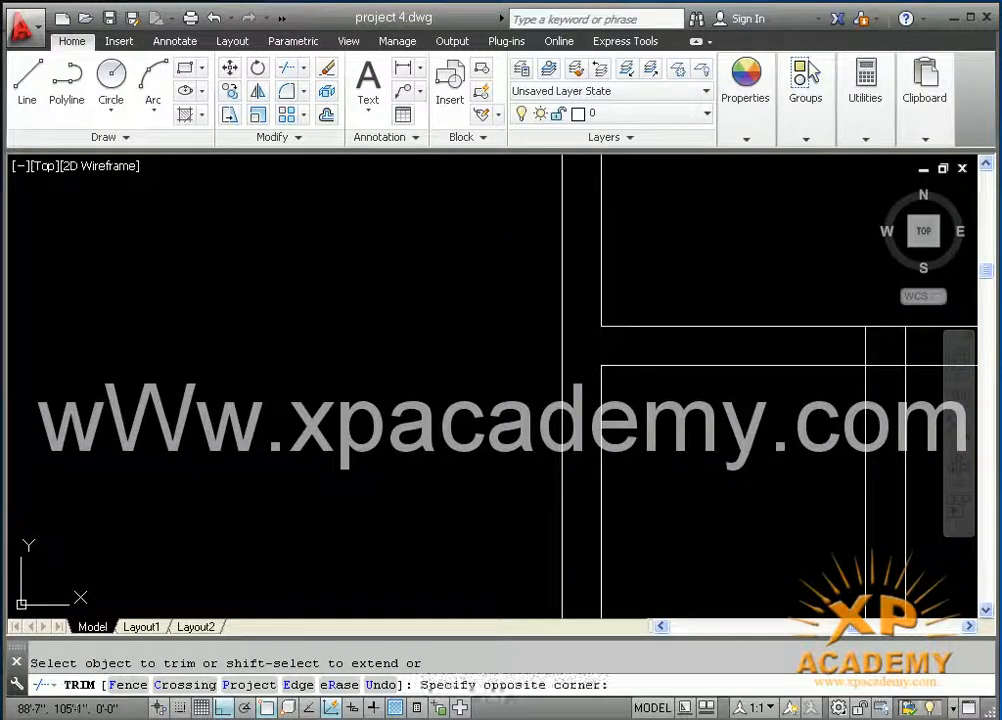
pyautogui.scroll(-2, 655, 353)
pyautogui.moveTo(655, 353)
pyautogui.mouseDown(button='middle')
pyautogui.moveTo(641, 288)
pyautogui.moveTo(642, 378)
pyautogui.moveTo(631, 260)
pyautogui.mouseUp(button='middle')
pyautogui.scroll(1, 626, 299)
pyautogui.scroll(-3, 642, 405)
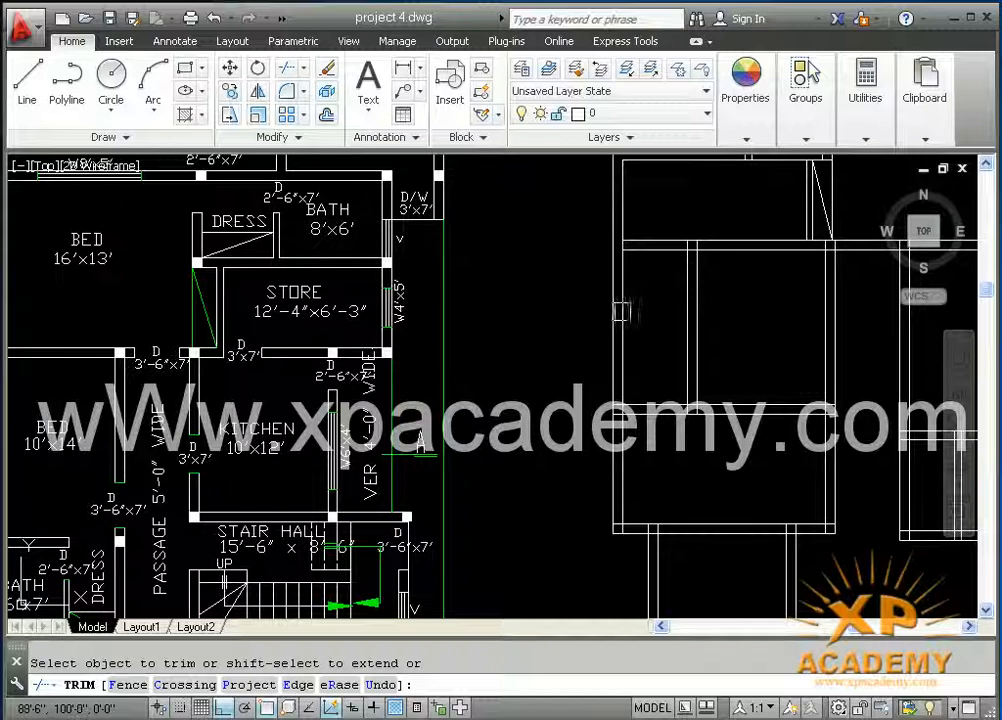
pyautogui.moveTo(629, 305); pyautogui.dragTo(626, 382, button='middle')
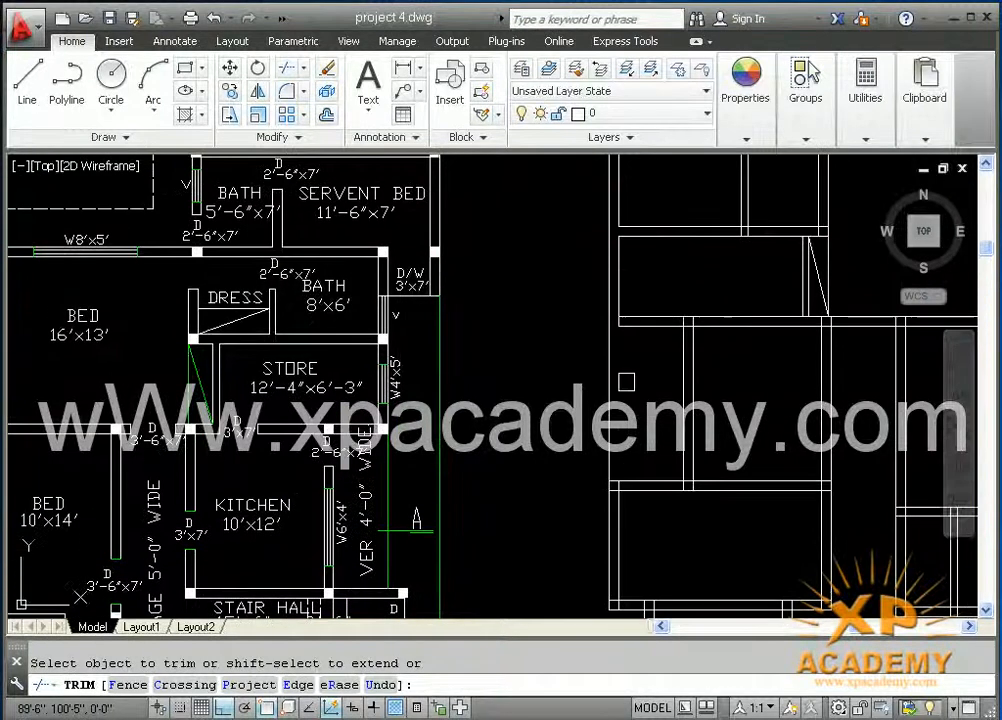
# - Extend the store's lower wall line to the left wall's outer line
pyautogui.press('Escape')
pyautogui.write('ex')
pyautogui.press('Return')
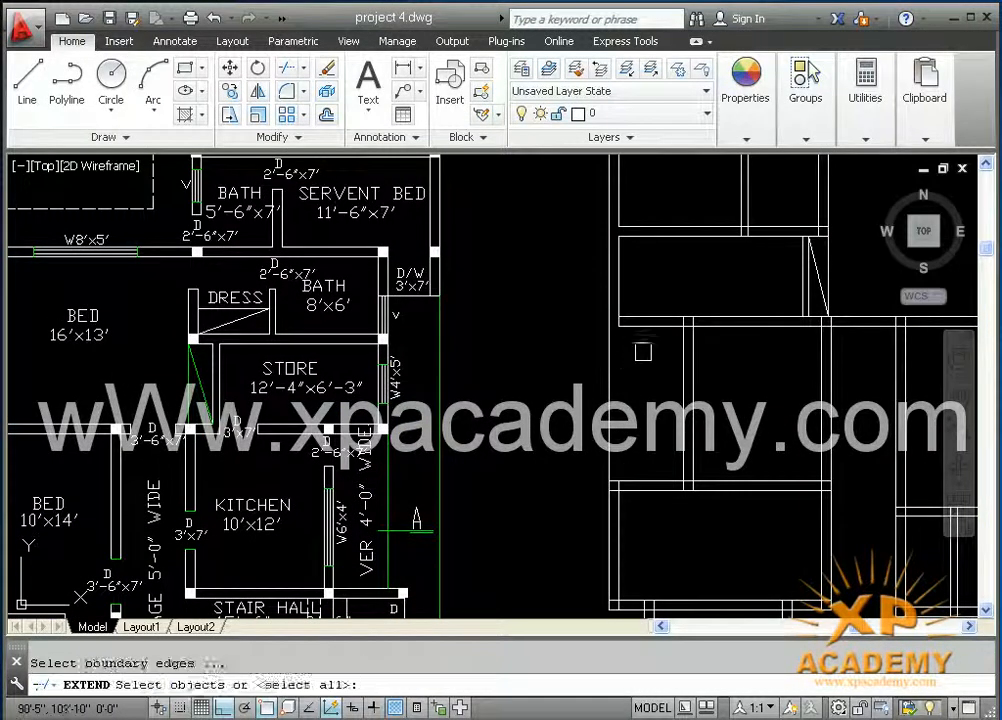
pyautogui.press('Return')
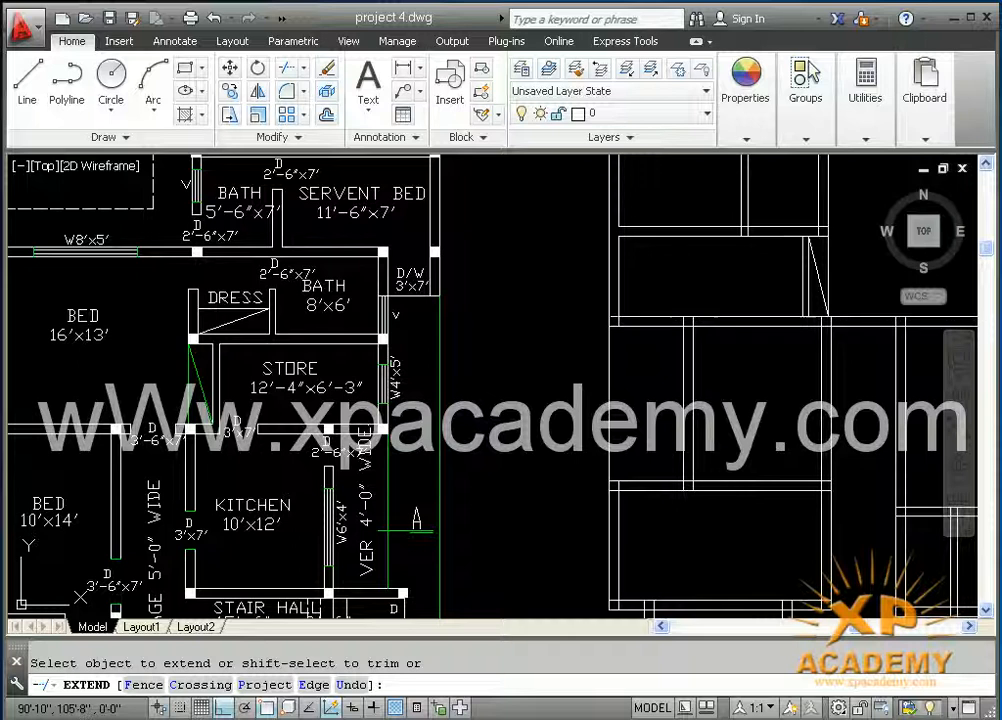
pyautogui.press('Escape')
pyautogui.write('tr')
pyautogui.press('Return')
pyautogui.scroll(6, 597, 304)
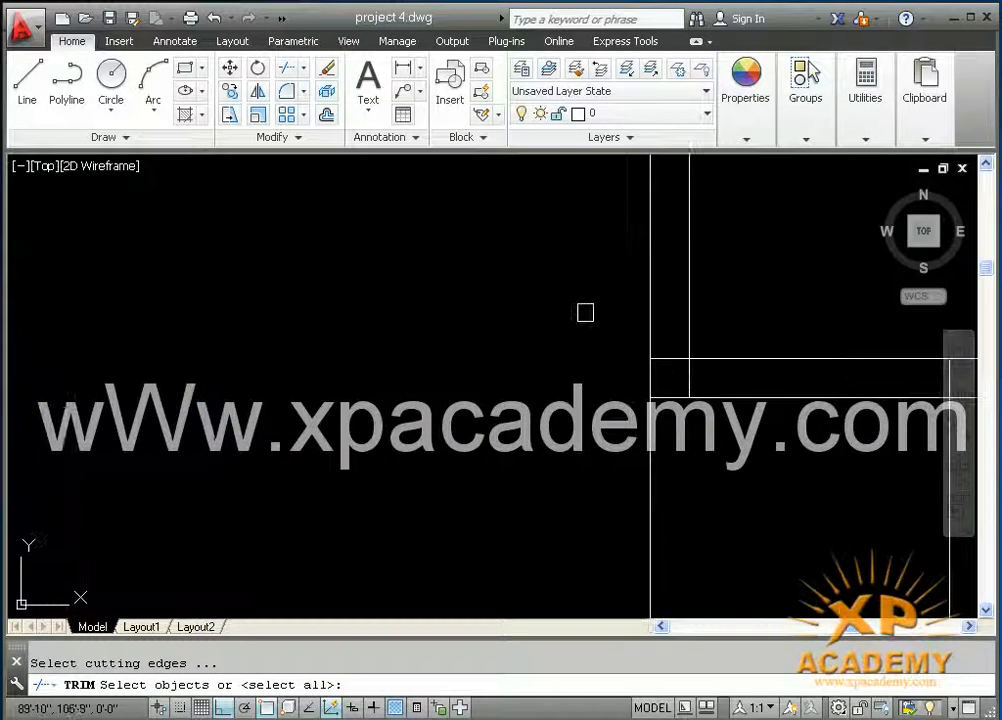
pyautogui.click(673, 360)
pyautogui.click(687, 373)
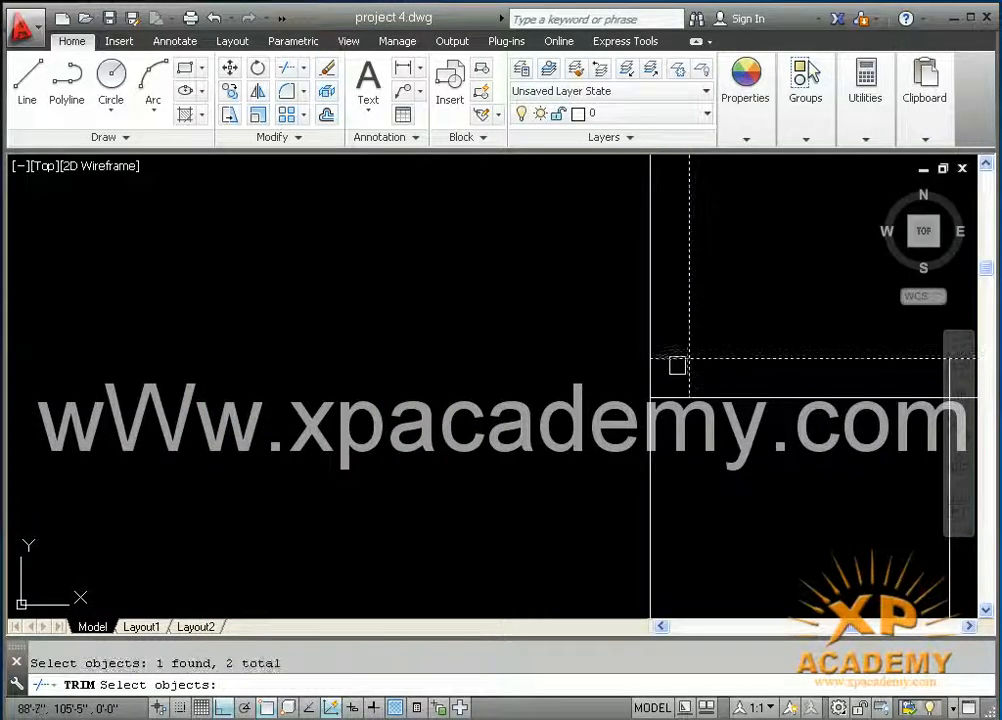
pyautogui.press('Escape')
# - Trim the inner left wall line and the upper wall-line stub at the store's lower-left corner
pyautogui.write('tr')
pyautogui.press('Return')
pyautogui.press('Return')
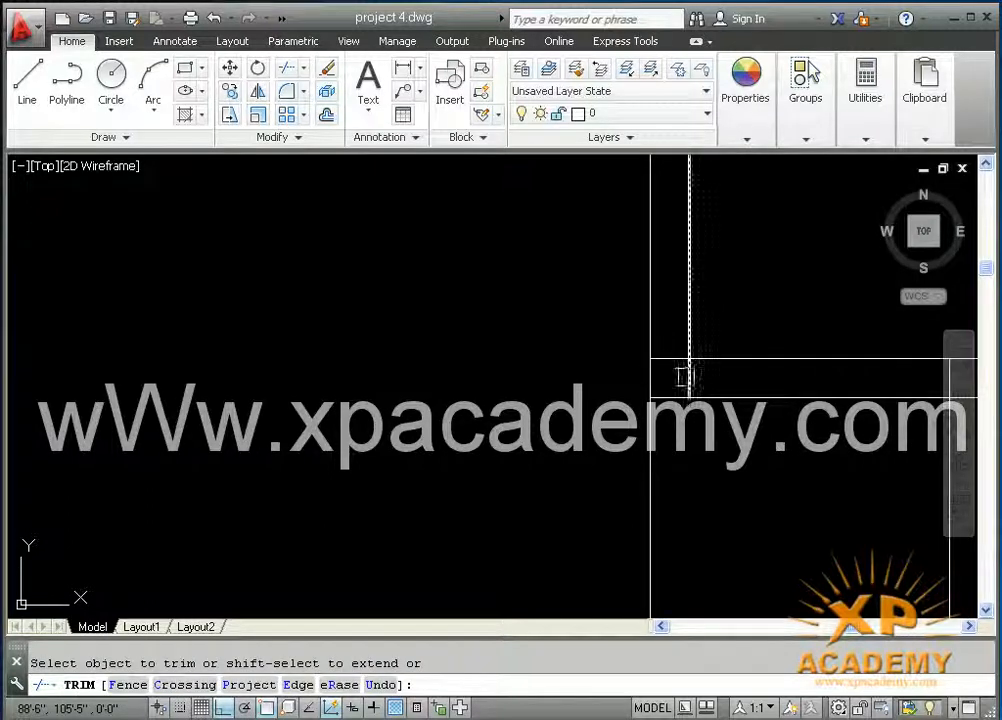
pyautogui.click(686, 376)
pyautogui.click(668, 364)
# - Trim the T-junctions where the kitchen's side walls and the passage wall meet the long horizontal wall below the store
pyautogui.scroll(-5, 695, 375)
pyautogui.scroll(4, 750, 373)
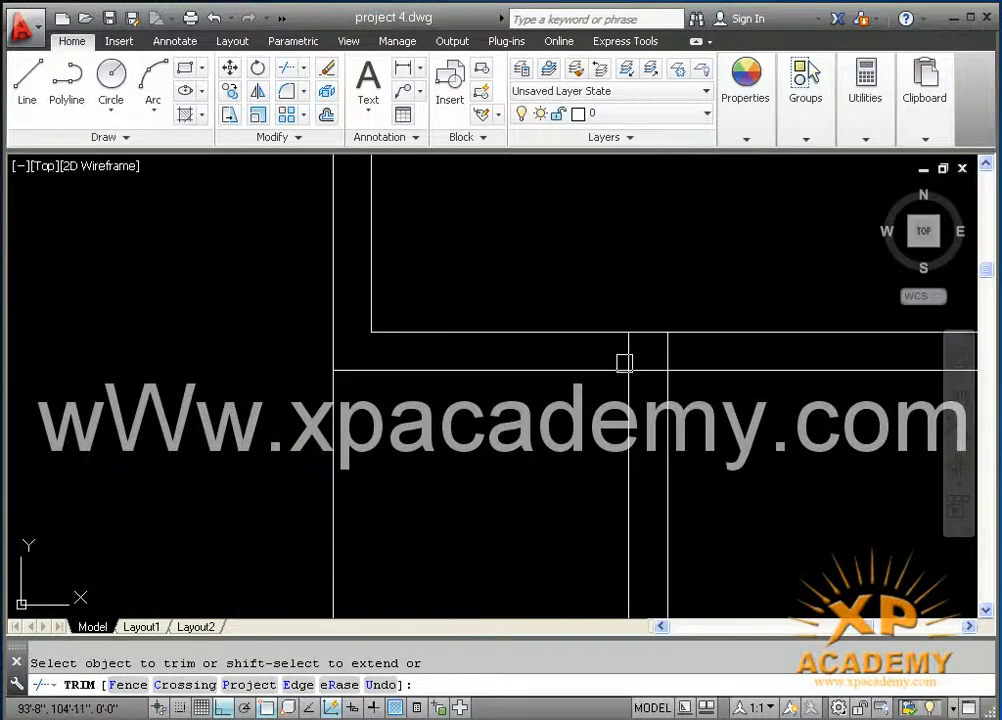
pyautogui.click(665, 352)
pyautogui.click(651, 371)
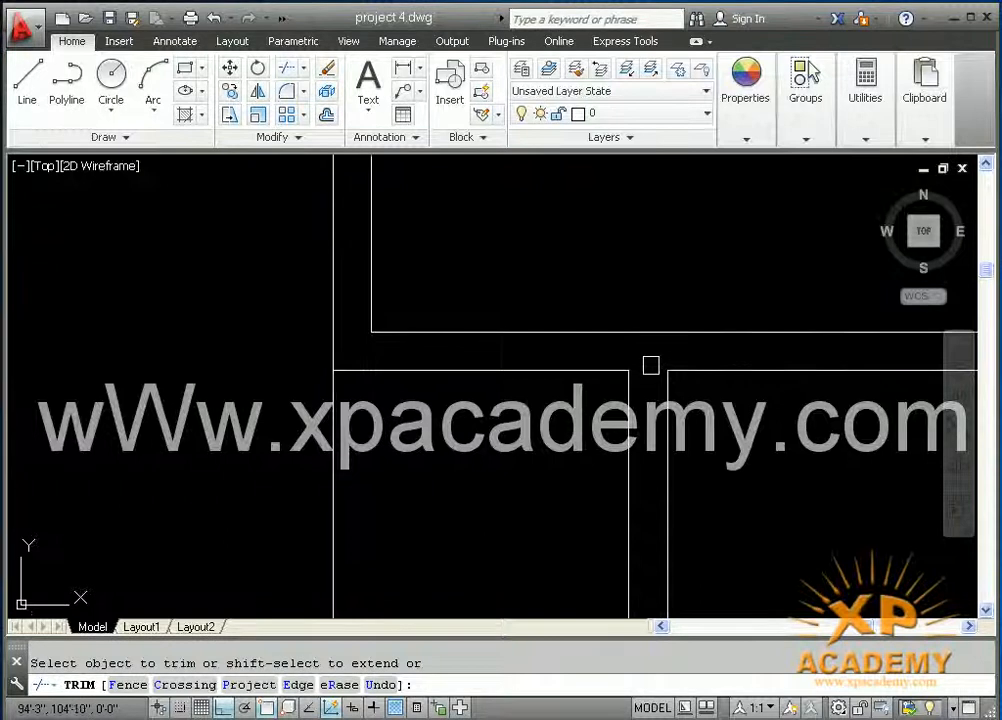
pyautogui.scroll(-4, 655, 400)
pyautogui.scroll(5, 617, 398)
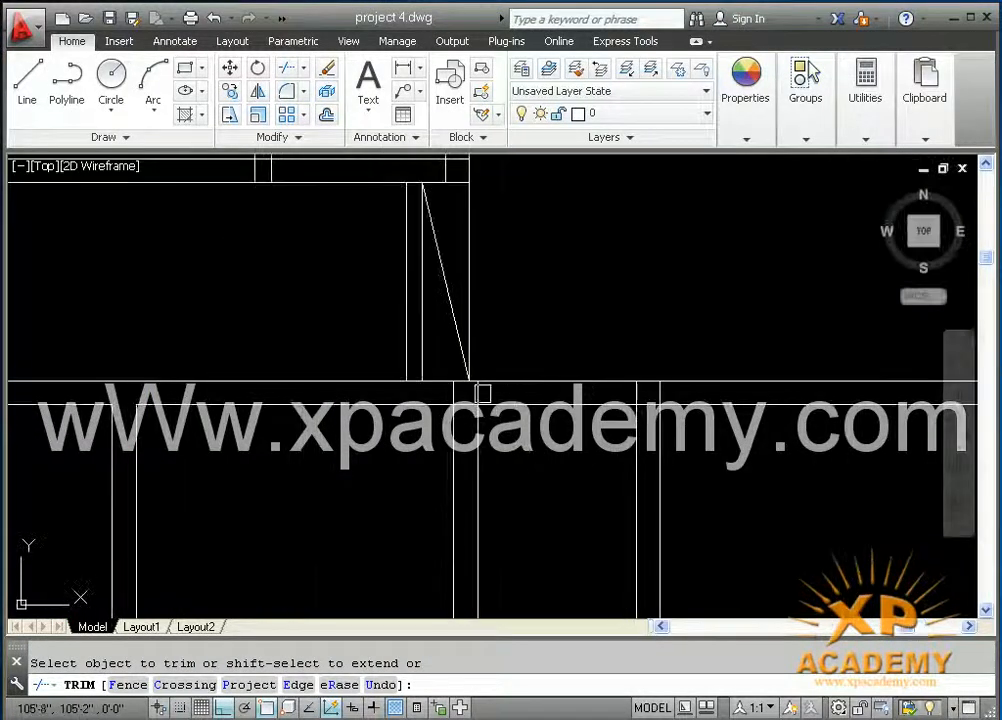
pyautogui.scroll(5, 462, 404)
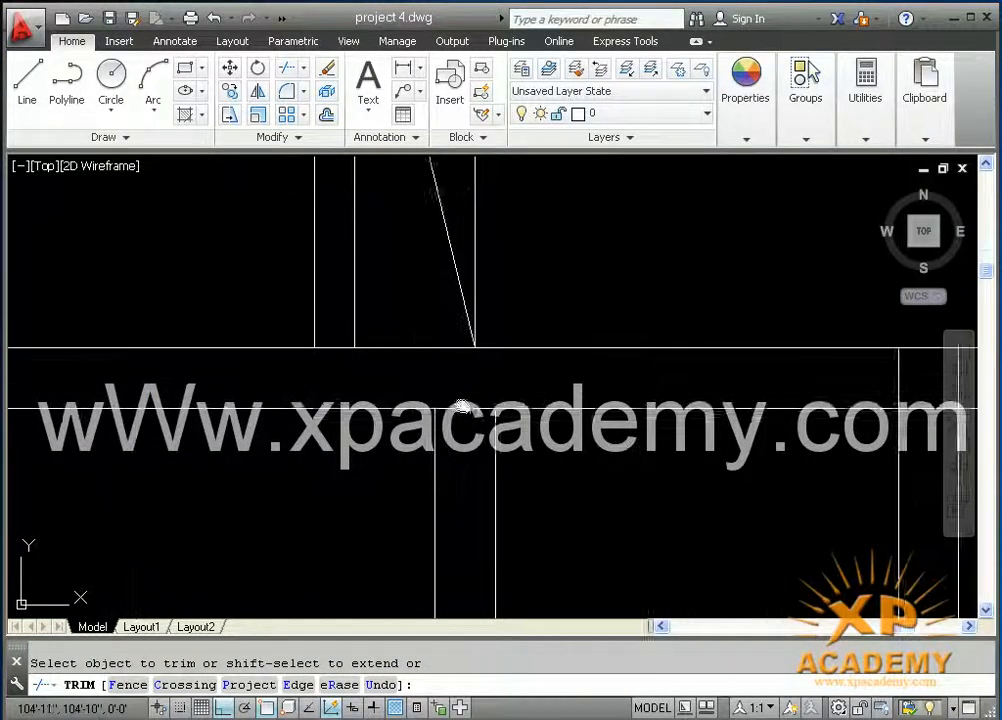
pyautogui.scroll(-4, 488, 393)
pyautogui.moveTo(586, 408); pyautogui.dragTo(331, 427, button='middle')
pyautogui.scroll(2, 495, 403)
pyautogui.click(490, 398)
pyautogui.click(588, 391)
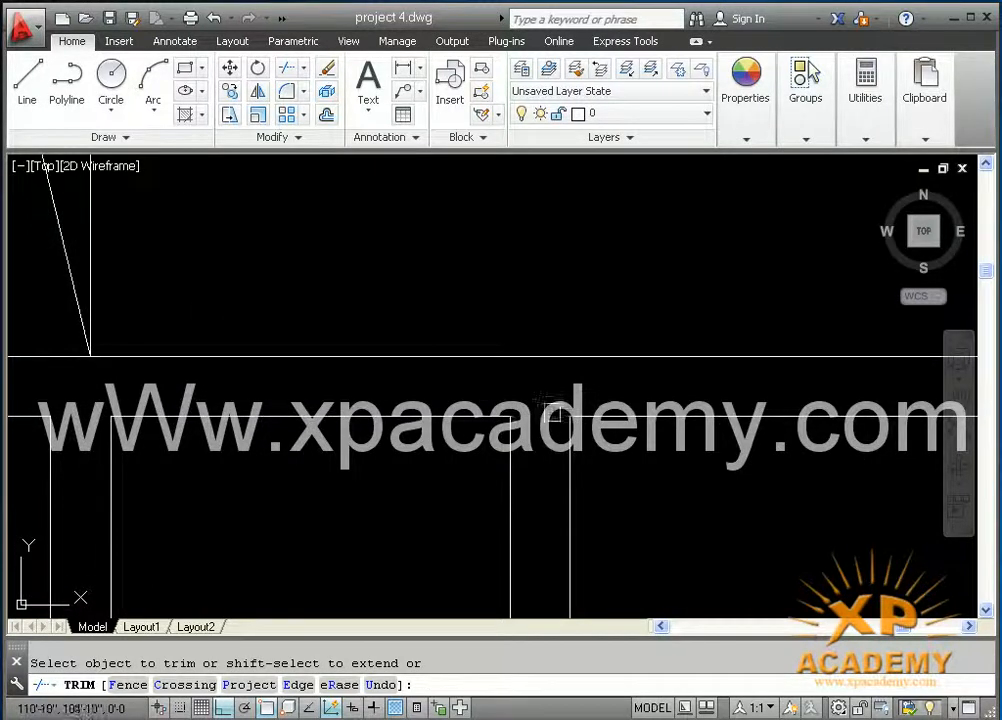
# - Trim the crossing lines where the kitchen's bottom wall meets the vertical passage wall
pyautogui.scroll(-2, 545, 450)
pyautogui.moveTo(544, 488); pyautogui.dragTo(538, 188, button='middle')
pyautogui.scroll(-2, 535, 400)
pyautogui.moveTo(533, 583); pyautogui.dragTo(540, 331, button='middle')
pyautogui.moveTo(458, 409); pyautogui.dragTo(640, 456, button='middle')
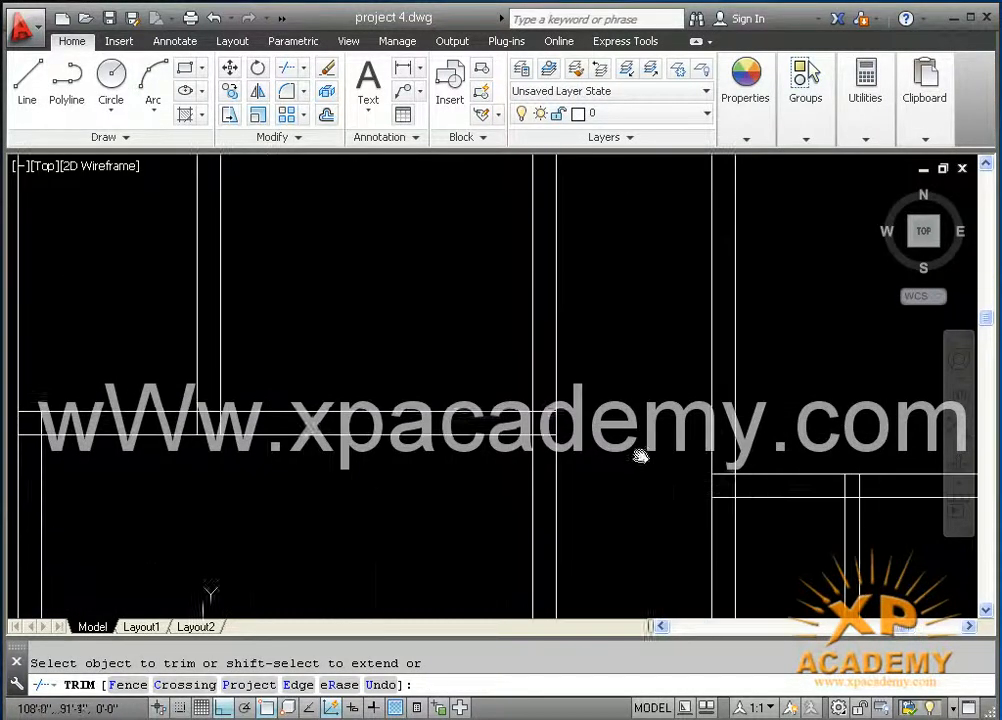
pyautogui.scroll(3, 535, 399)
pyautogui.click(526, 416)
pyautogui.click(522, 318)
pyautogui.click(521, 362)
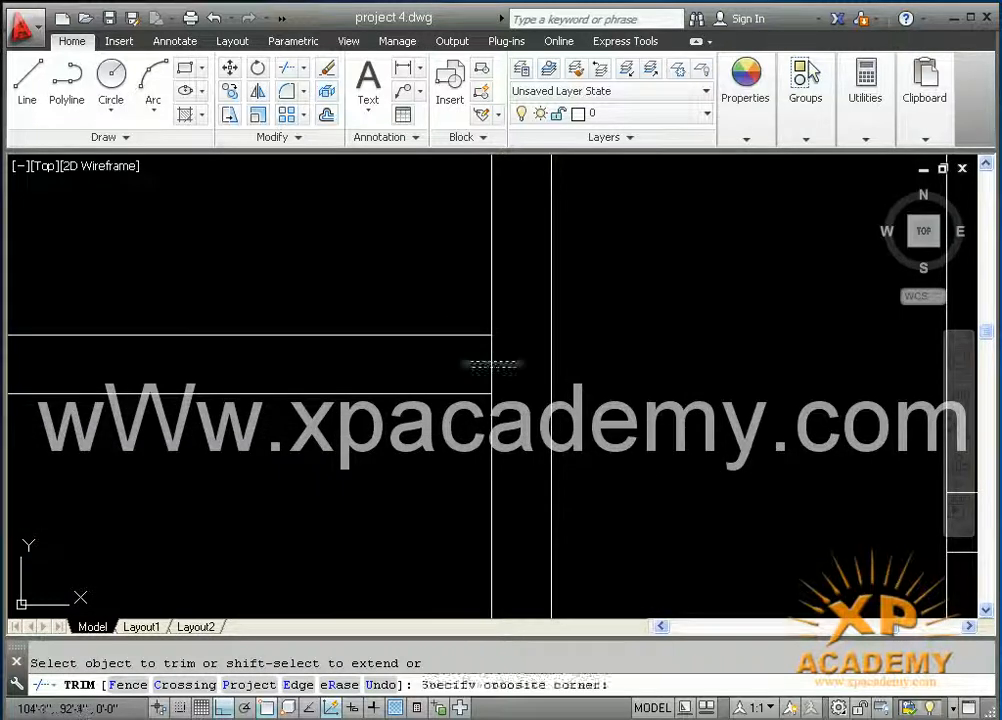
# - Trim the kitchen's bottom wall lines where the verandah partition and the left outer wall's inner line meet them
pyautogui.scroll(-4, 418, 365)
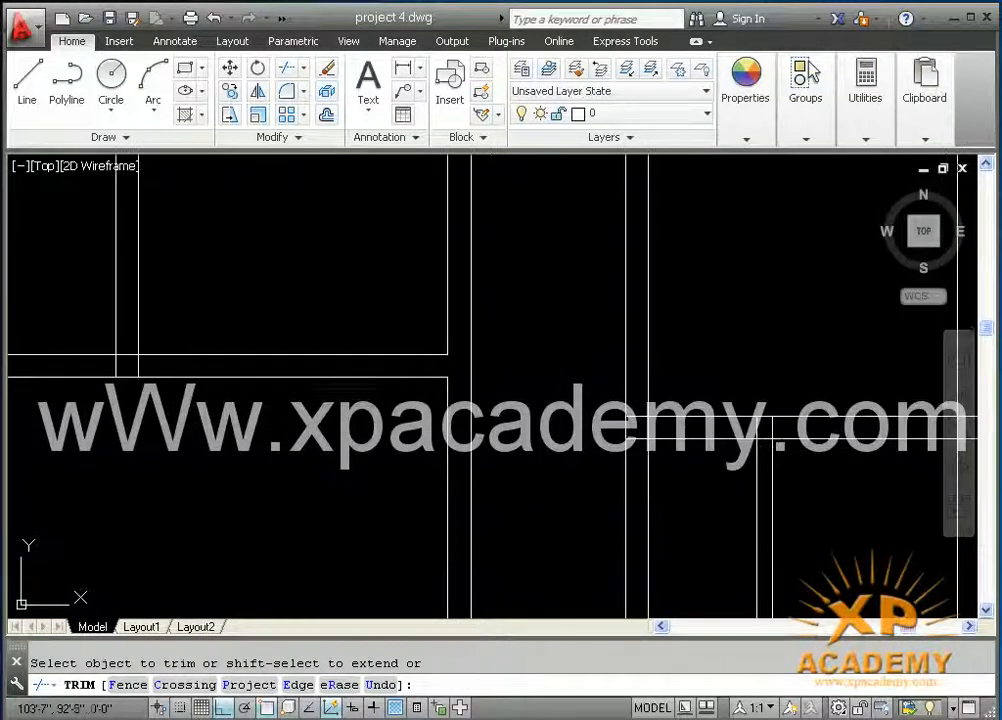
pyautogui.moveTo(376, 376); pyautogui.dragTo(731, 398, button='middle')
pyautogui.scroll(2, 517, 399)
pyautogui.click(476, 380)
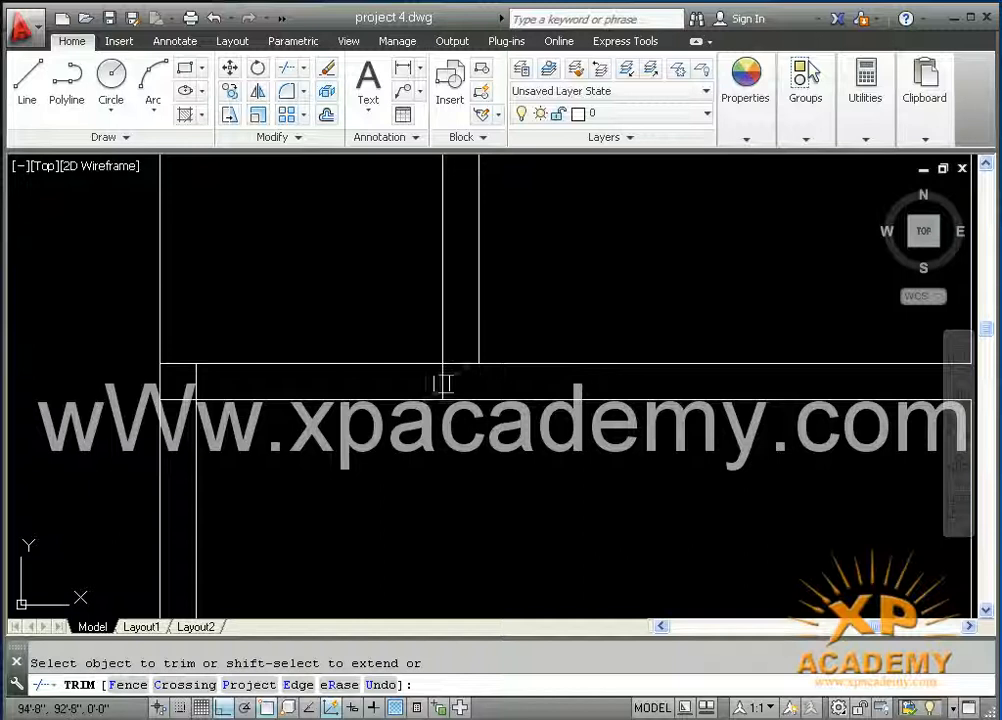
pyautogui.click(455, 363)
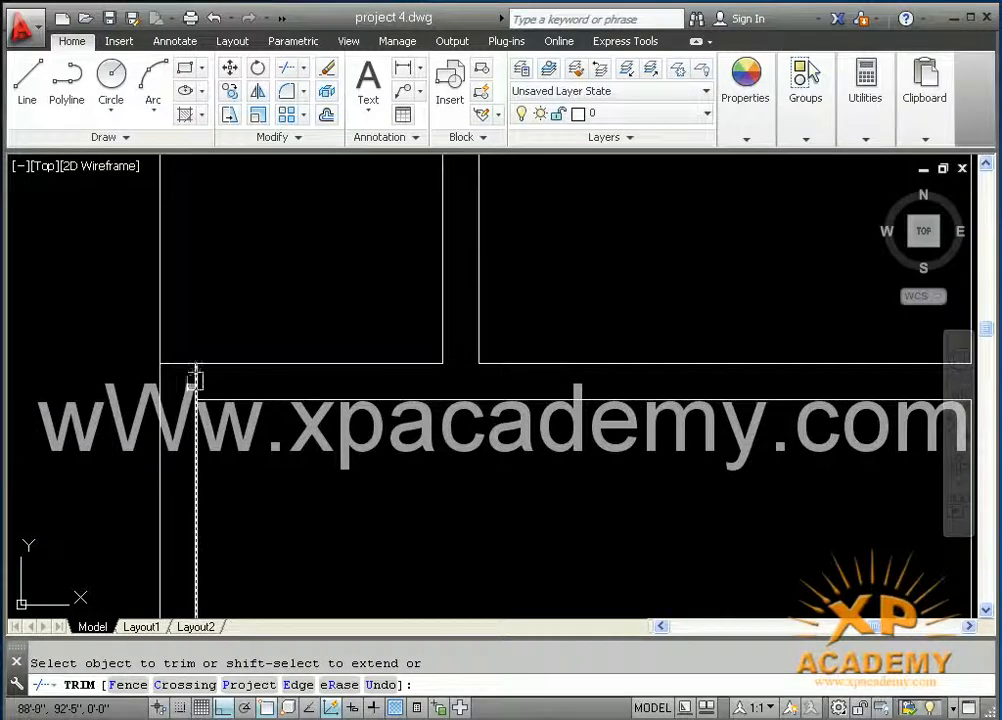
pyautogui.click(195, 380)
pyautogui.scroll(-4, 326, 379)
pyautogui.moveTo(376, 316); pyautogui.dragTo(380, 437, button='middle')
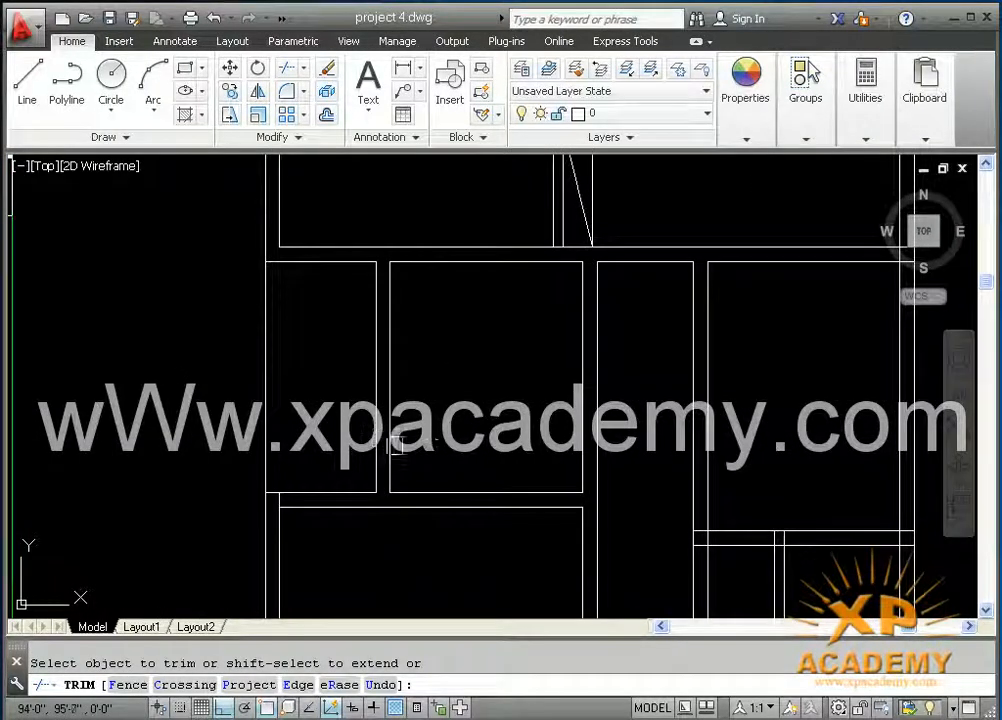
# - Trim the two top-left rooms' bottom wall where their partition and their right wall meet it
pyautogui.moveTo(440, 415)
pyautogui.mouseDown(button='middle')
pyautogui.moveTo(415, 523)
pyautogui.moveTo(397, 517)
pyautogui.mouseUp(button='middle')
pyautogui.scroll(-4, 456, 430)
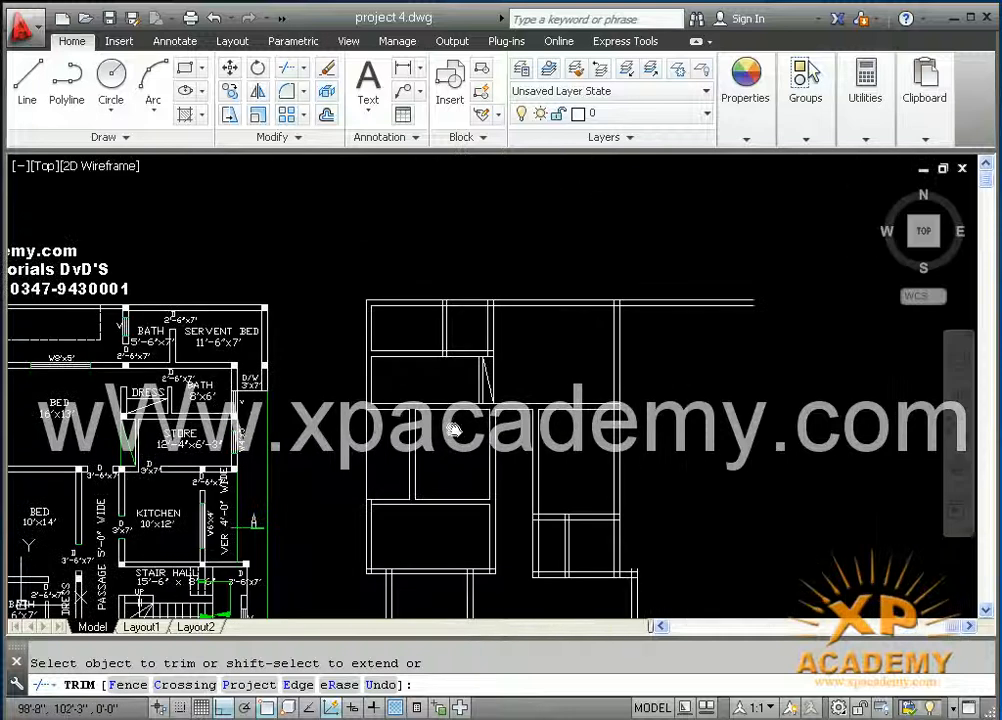
pyautogui.scroll(2, 472, 384)
pyautogui.moveTo(454, 427)
pyautogui.mouseDown(button='middle')
pyautogui.moveTo(455, 387)
pyautogui.moveTo(459, 483)
pyautogui.mouseUp(button='middle')
pyautogui.scroll(4, 474, 420)
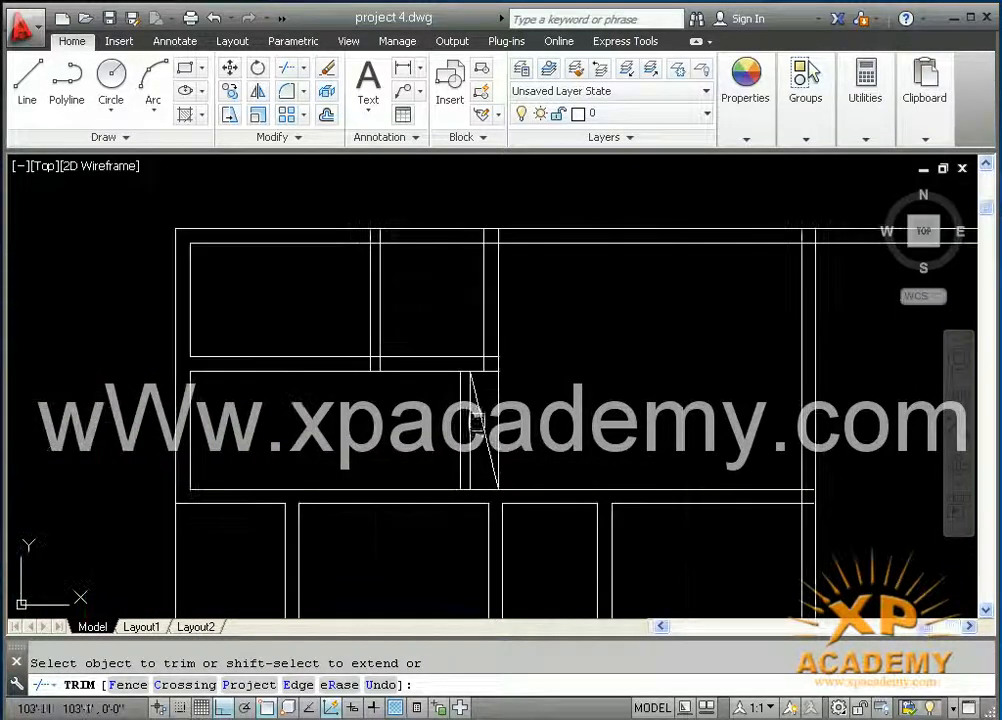
pyautogui.scroll(2, 493, 327)
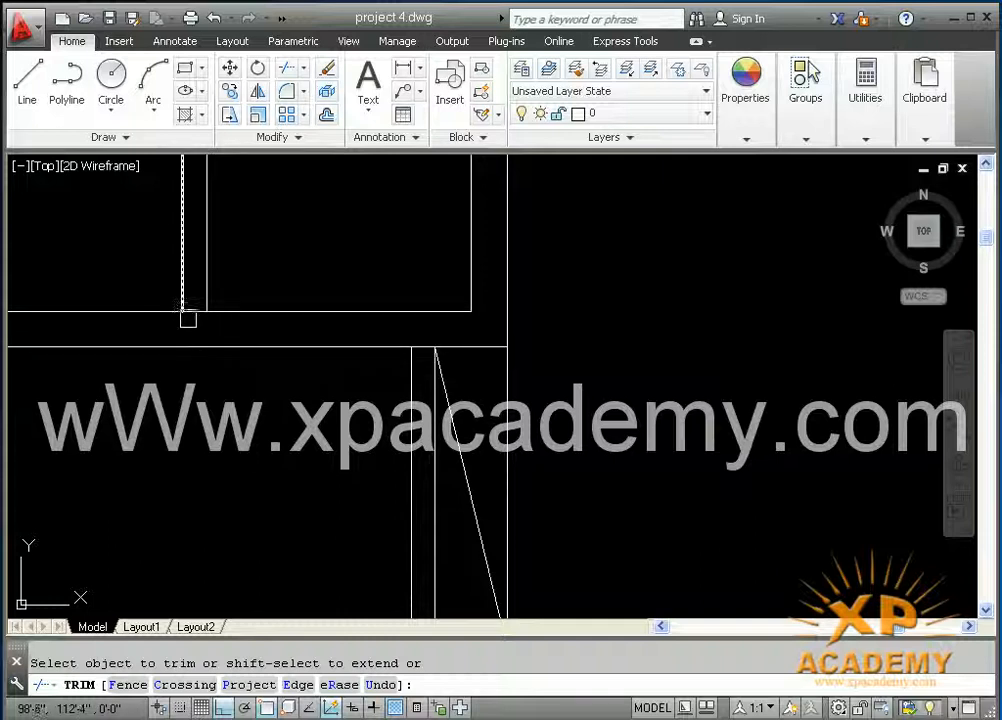
pyautogui.scroll(-2, 197, 315)
pyautogui.moveTo(201, 217); pyautogui.dragTo(270, 437, button='middle')
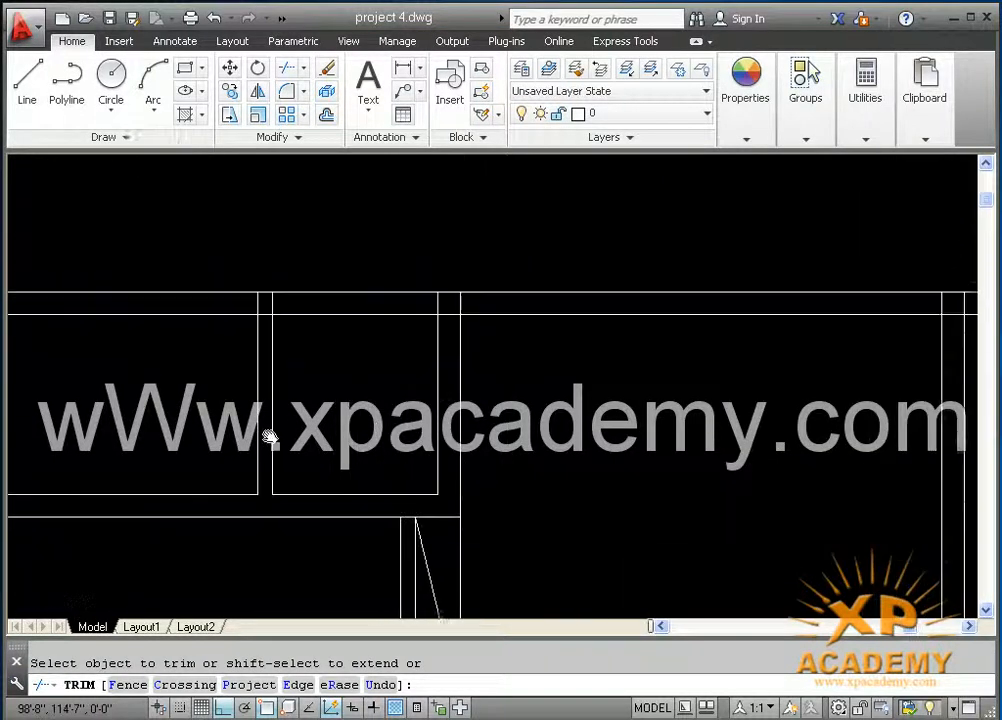
# - Trim the T-junctions where the top-left rooms' partition and right wall meet the top outer wall
pyautogui.scroll(3, 270, 400)
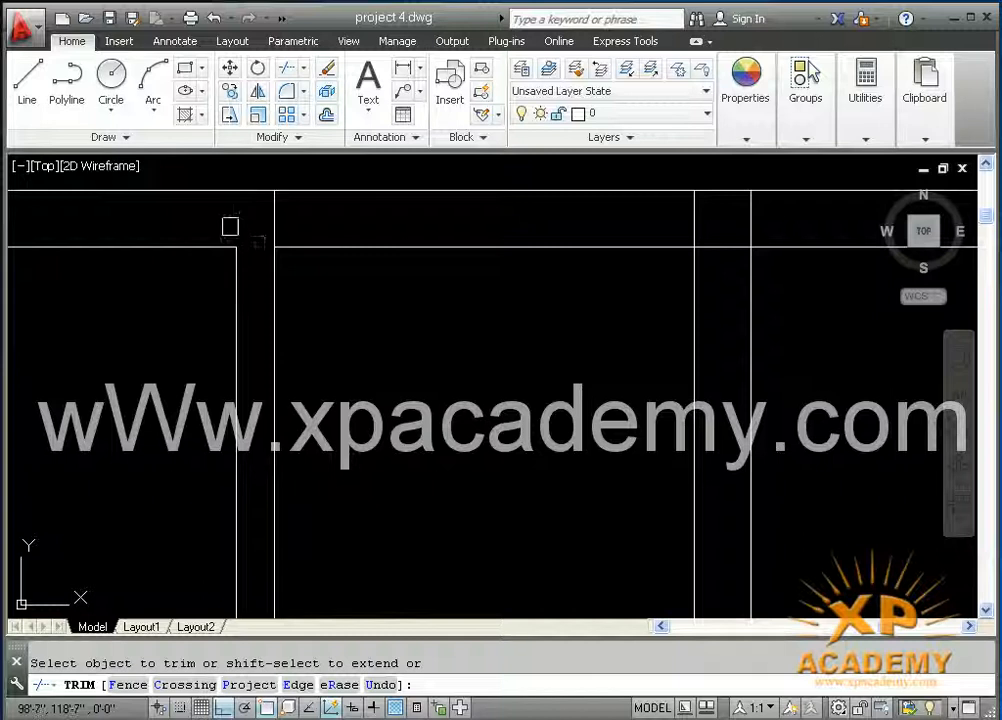
pyautogui.click(276, 226)
pyautogui.click(750, 232)
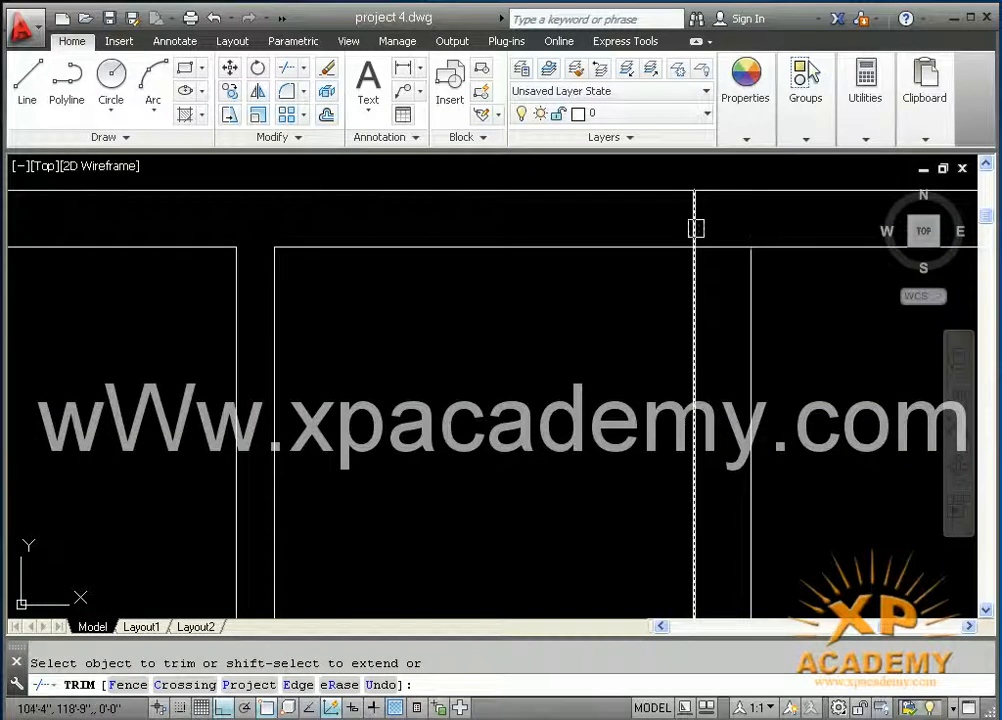
pyautogui.click(696, 229)
pyautogui.click(722, 246)
# - Trim the overrunning top outer wall line at the top-right bedroom's outer corner
pyautogui.scroll(-3, 729, 255)
pyautogui.moveTo(771, 305); pyautogui.dragTo(671, 342, button='middle')
pyautogui.moveTo(898, 338); pyautogui.dragTo(416, 354, button='middle')
pyautogui.scroll(3, 623, 331)
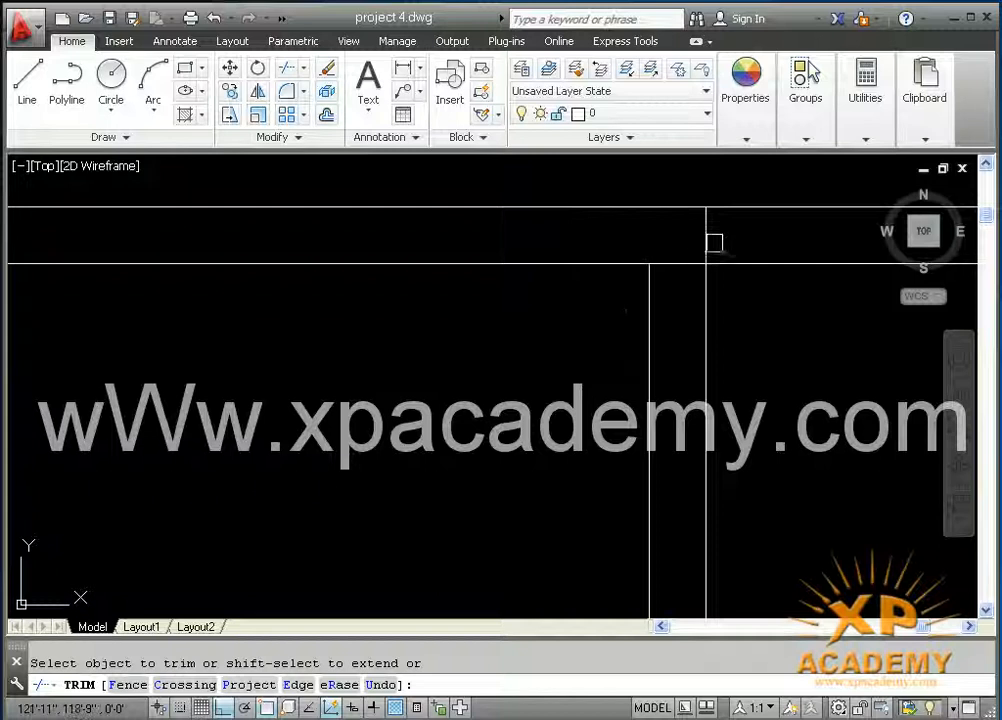
pyautogui.scroll(-7, 693, 333)
pyautogui.moveTo(691, 362); pyautogui.dragTo(599, 349, button='middle')
pyautogui.scroll(4, 613, 330)
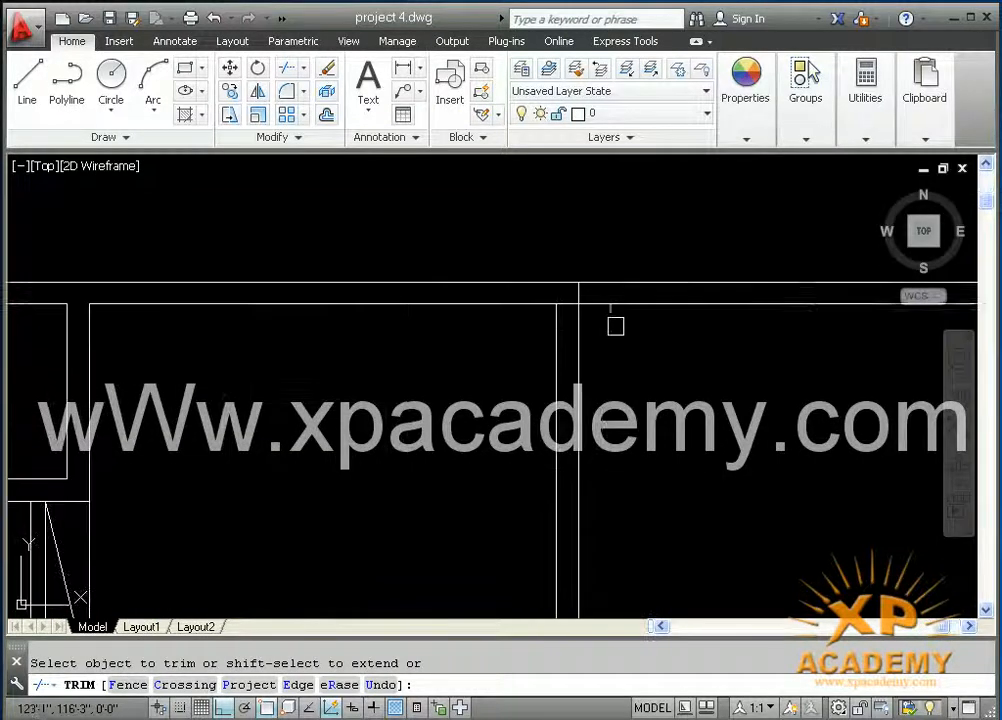
pyautogui.click(614, 283)
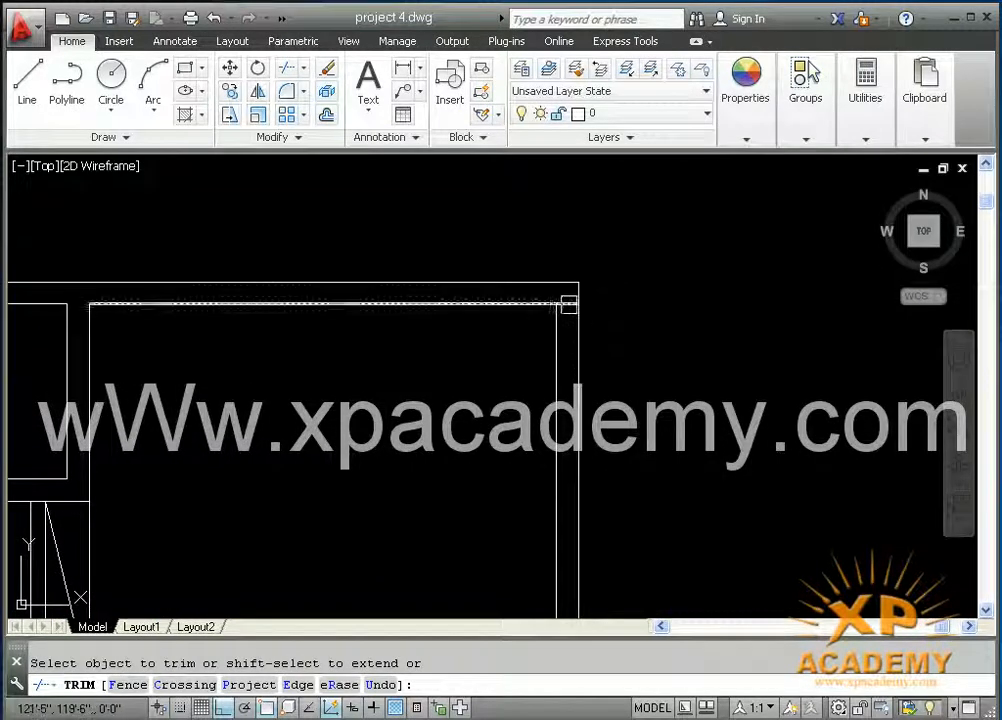
# - Trim the T-junction where the top-right bedroom's bottom wall meets the right outer wall
pyautogui.scroll(-5, 570, 320)
pyautogui.scroll(5, 577, 300)
pyautogui.scroll(4, 580, 320)
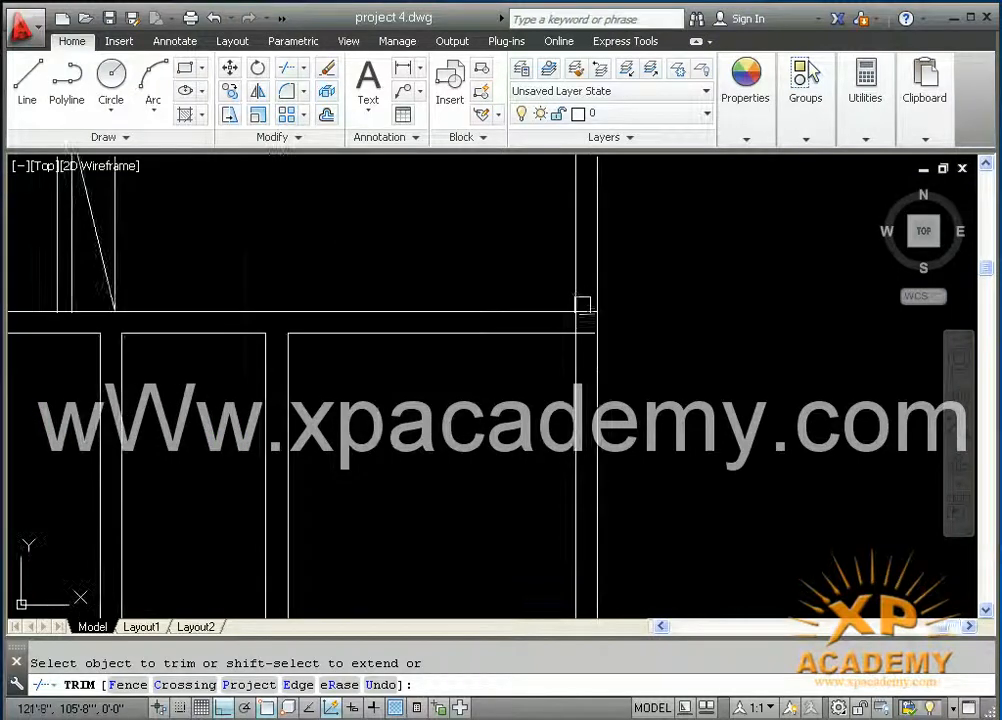
pyautogui.click(580, 351)
pyautogui.click(545, 334)
pyautogui.scroll(-2, 541, 363)
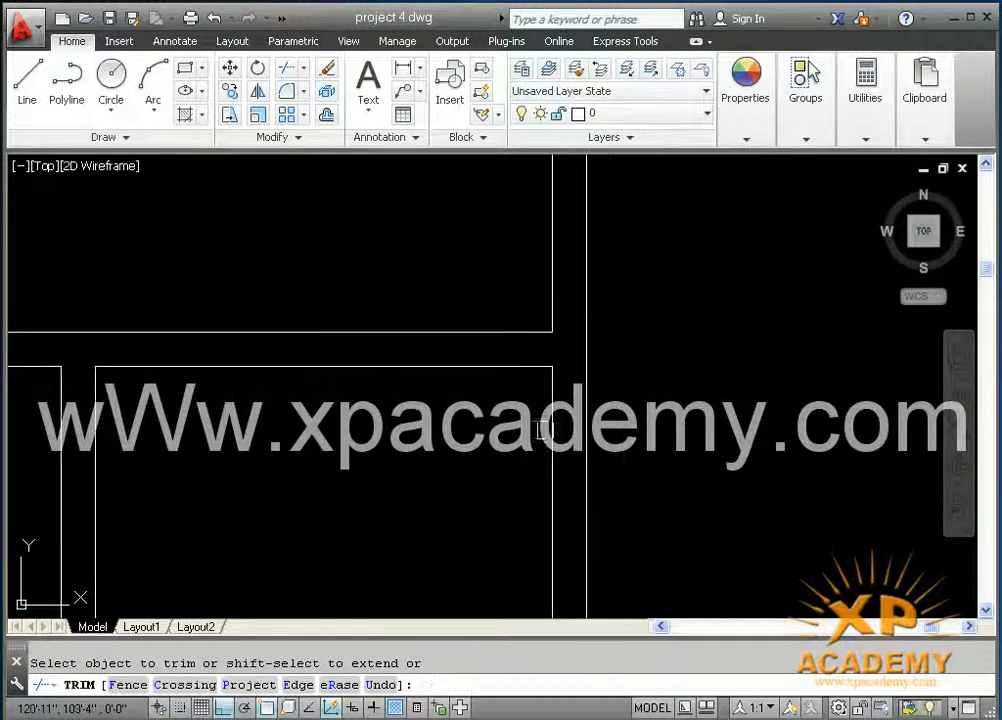
# - Trim the T-junction where the lower bedroom's bottom wall meets the right outer wall
pyautogui.moveTo(543, 540); pyautogui.dragTo(539, 311, button='middle')
pyautogui.scroll(-4, 545, 400)
pyautogui.moveTo(554, 483); pyautogui.dragTo(554, 294, button='middle')
pyautogui.scroll(8, 554, 367)
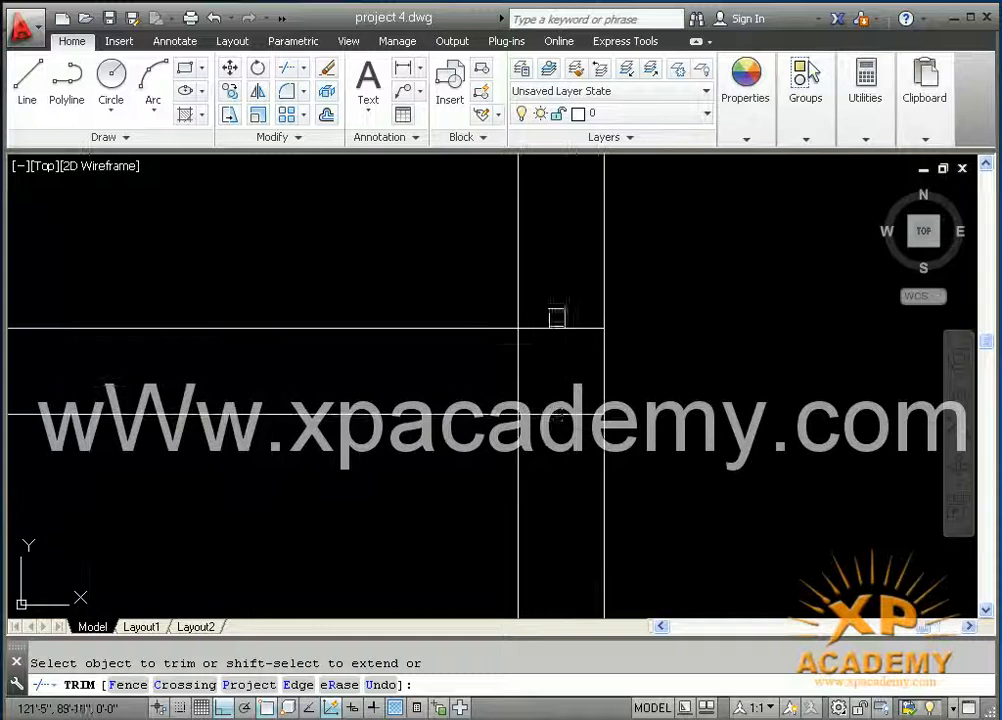
pyautogui.click(559, 315)
pyautogui.click(561, 474)
pyautogui.moveTo(552, 413); pyautogui.dragTo(595, 375, button='middle')
pyautogui.click(595, 329)
pyautogui.click(390, 330)
pyautogui.scroll(-2, 302, 336)
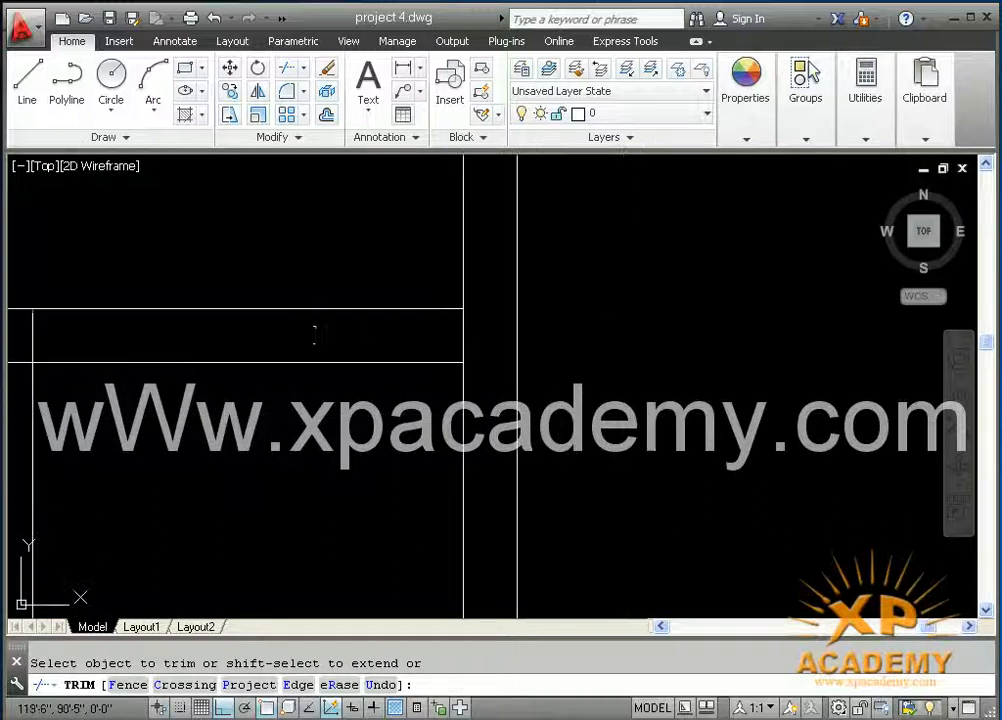
pyautogui.click(462, 343)
# - Trim the top end of the dress and bath partition where it meets the lower bedroom's bottom wall
pyautogui.moveTo(119, 355); pyautogui.dragTo(566, 362, button='middle')
pyautogui.scroll(4, 515, 363)
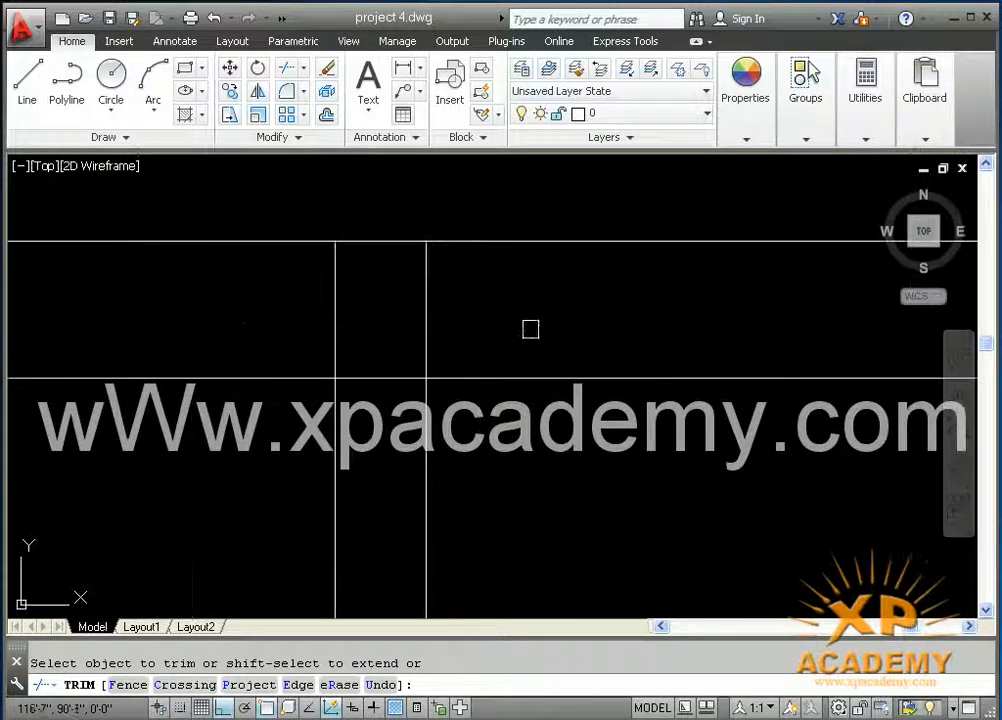
pyautogui.click(530, 329)
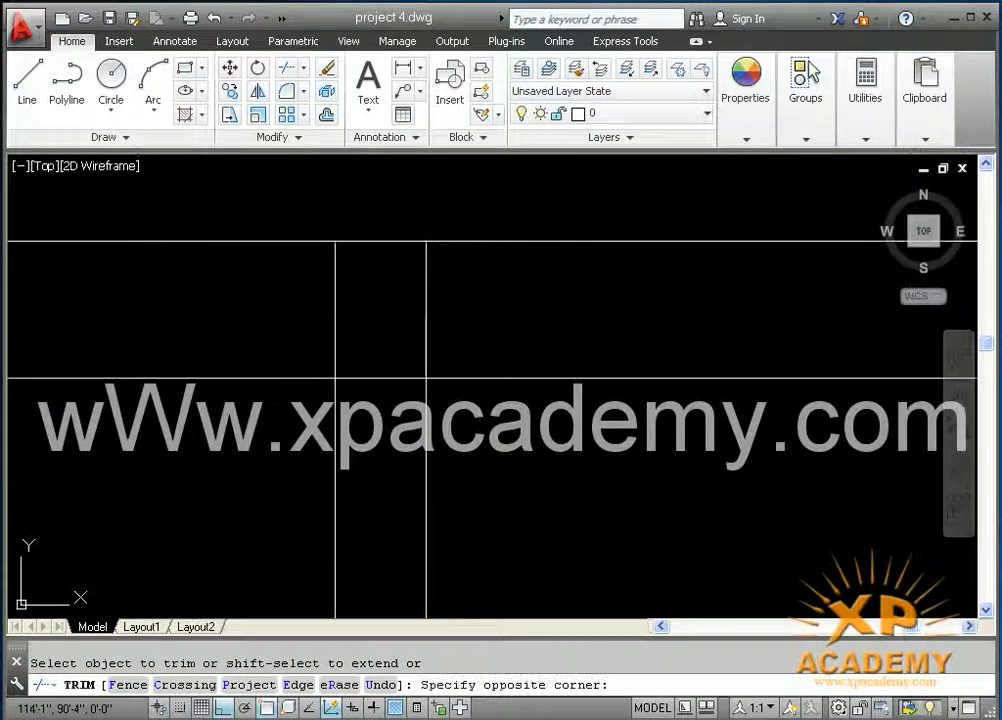
pyautogui.click(335, 330)
pyautogui.click(426, 331)
pyautogui.scroll(-4, 420, 336)
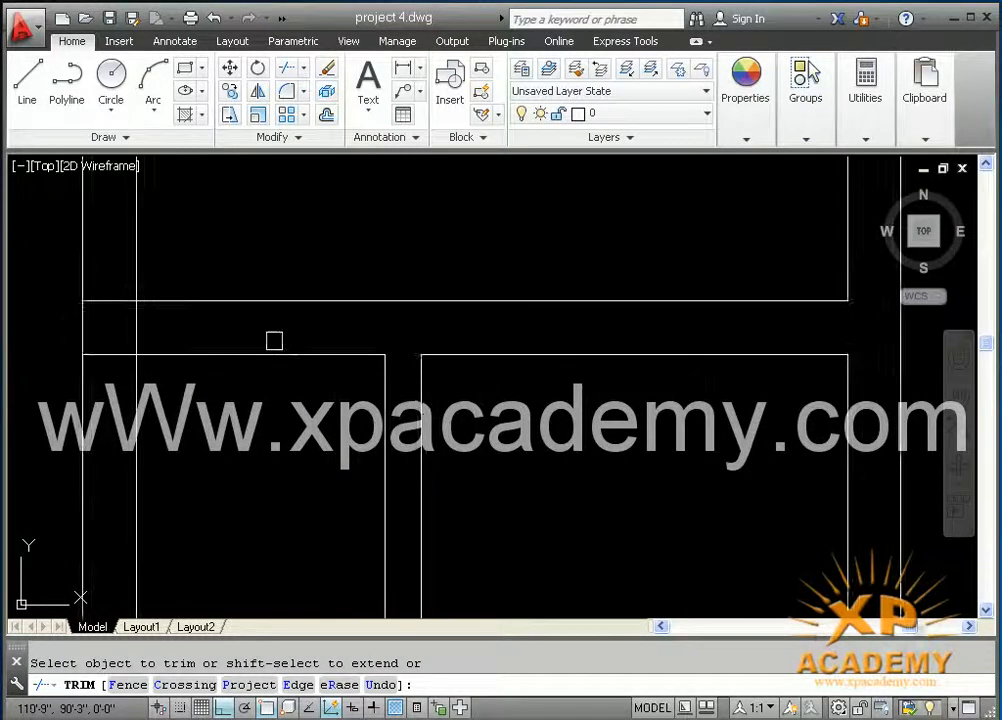
# - Trim the T-junction where the lower bedroom's bottom wall meets the passage wall on its left
pyautogui.moveTo(116, 341); pyautogui.dragTo(410, 345, button='middle')
pyautogui.scroll(3, 413, 341)
pyautogui.click(397, 268)
pyautogui.click(381, 413)
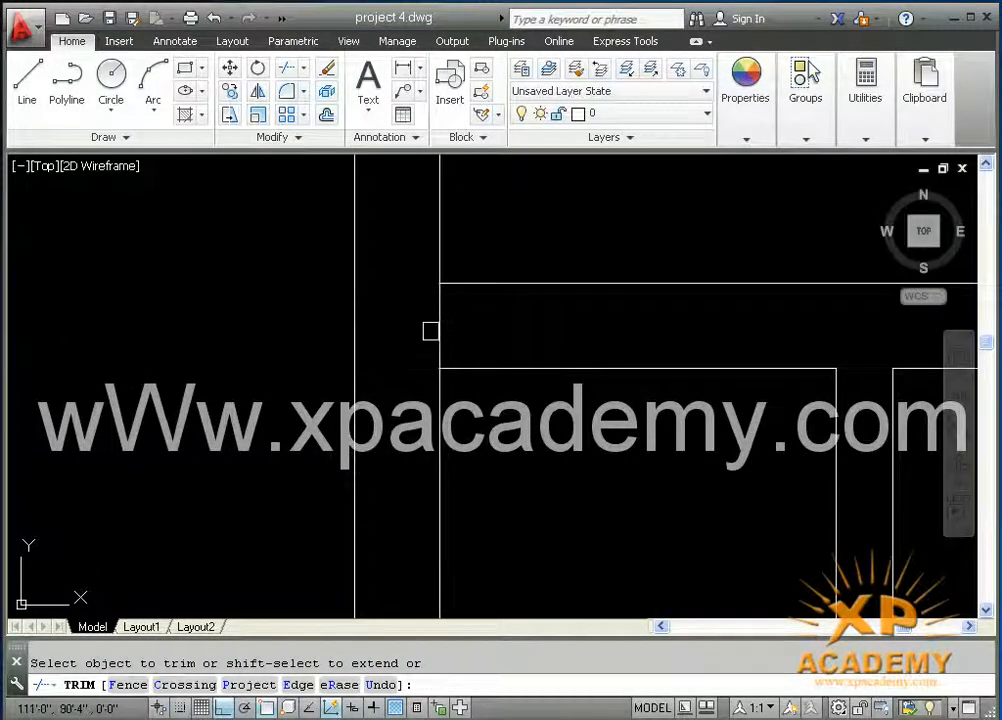
pyautogui.click(439, 334)
# - Trim the bottom end of the dress and bath partition where it meets their bottom wall
pyautogui.scroll(-7, 440, 400)
pyautogui.moveTo(440, 470); pyautogui.dragTo(440, 386, button='middle')
pyautogui.scroll(6, 439, 429)
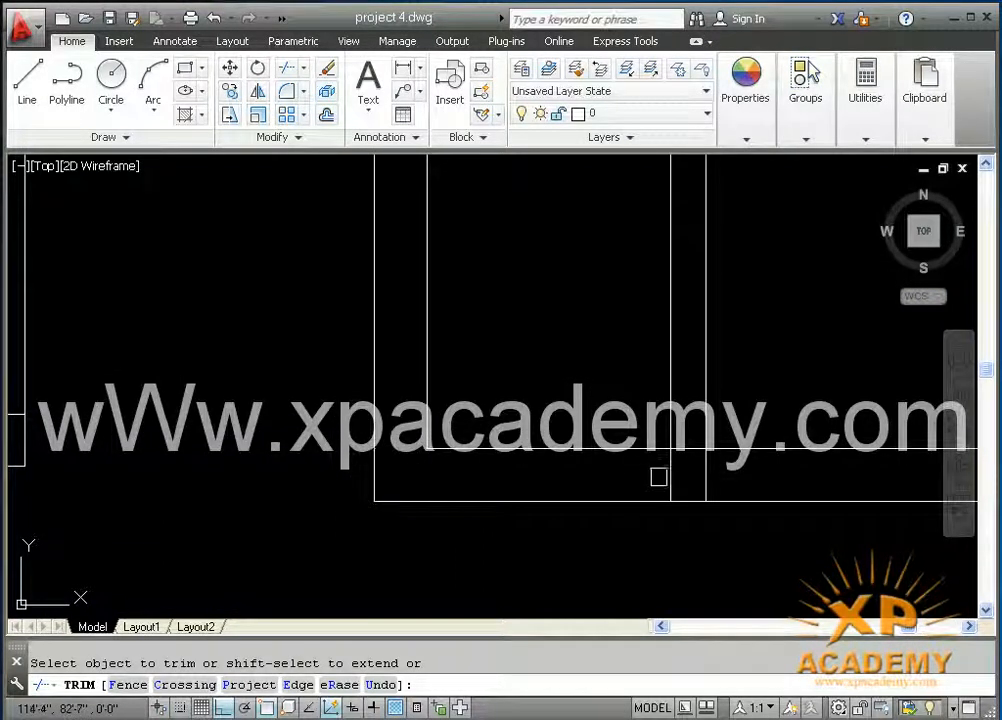
pyautogui.click(671, 477)
pyautogui.click(706, 477)
pyautogui.click(688, 453)
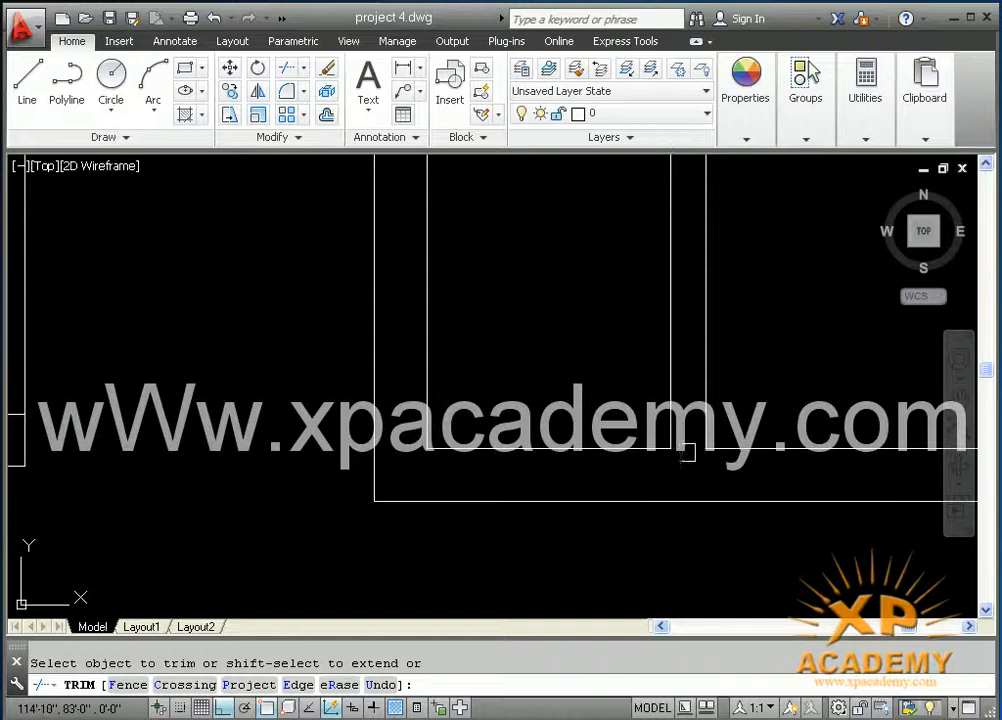
# - Trim the bath's bottom wall where the right outer wall joins it above the T.V. lounge
pyautogui.scroll(-5, 688, 453)
pyautogui.moveTo(705, 453); pyautogui.dragTo(510, 463, button='middle')
pyautogui.scroll(3, 763, 500)
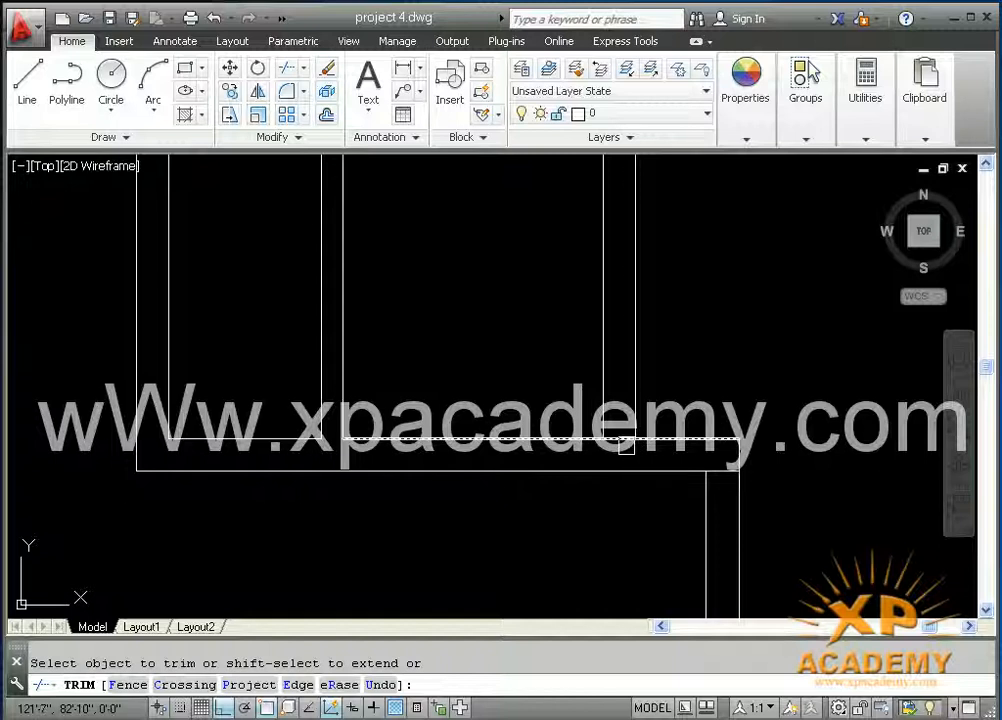
pyautogui.click(720, 474)
pyautogui.scroll(-2, 720, 475)
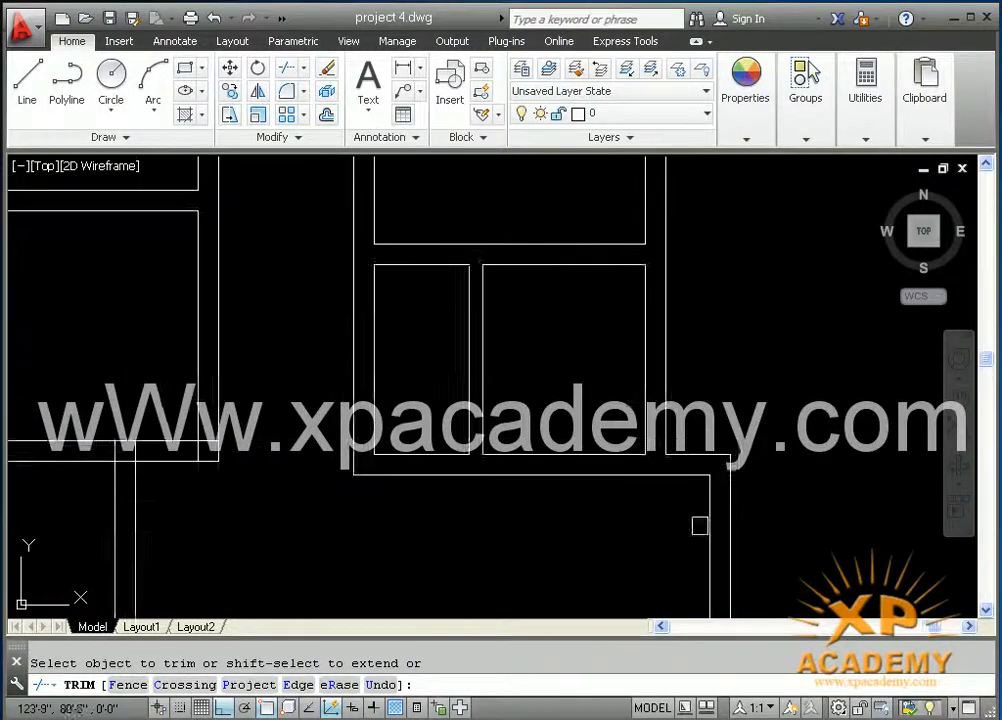
# - Trim the T-junction where the T.V. lounge's bottom wall meets the drawing room's right wall
pyautogui.moveTo(699, 527); pyautogui.dragTo(726, 294, button='middle')
pyautogui.scroll(-4, 728, 424)
pyautogui.scroll(6, 723, 505)
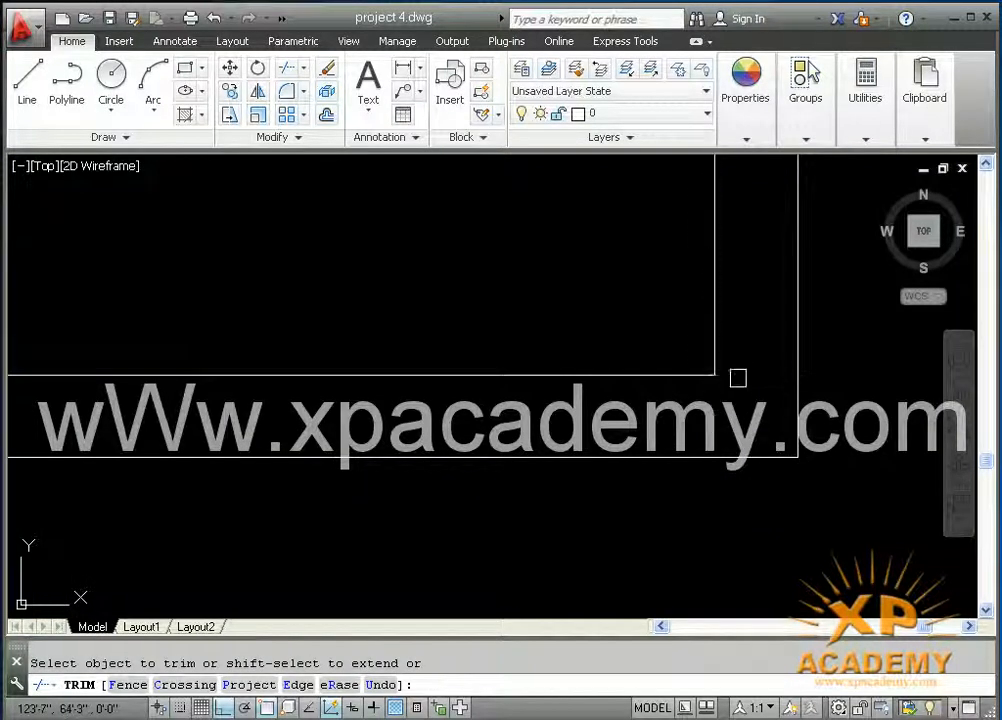
pyautogui.scroll(-4, 705, 394)
pyautogui.moveTo(514, 398); pyautogui.dragTo(807, 405, button='middle')
pyautogui.moveTo(388, 439); pyautogui.dragTo(481, 398, button='middle')
pyautogui.scroll(4, 436, 385)
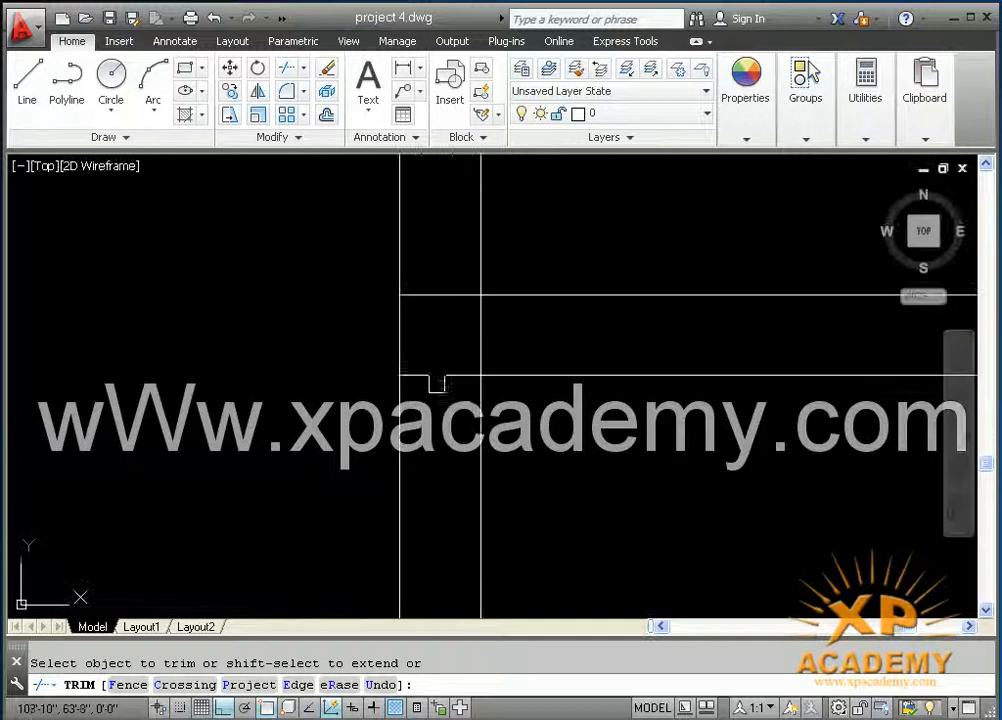
pyautogui.click(437, 384)
pyautogui.click(440, 297)
pyautogui.click(484, 331)
# - Trim the crossing inner wall lines at the drawing room's top-right corner
pyautogui.scroll(-4, 484, 442)
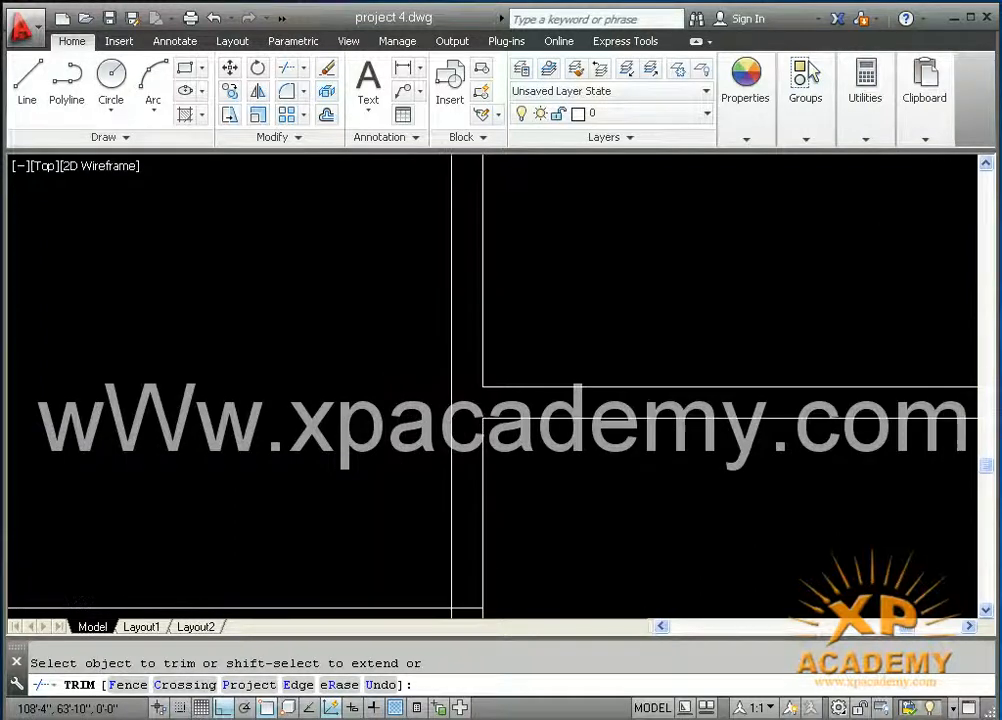
pyautogui.moveTo(484, 442); pyautogui.dragTo(499, 264, button='middle')
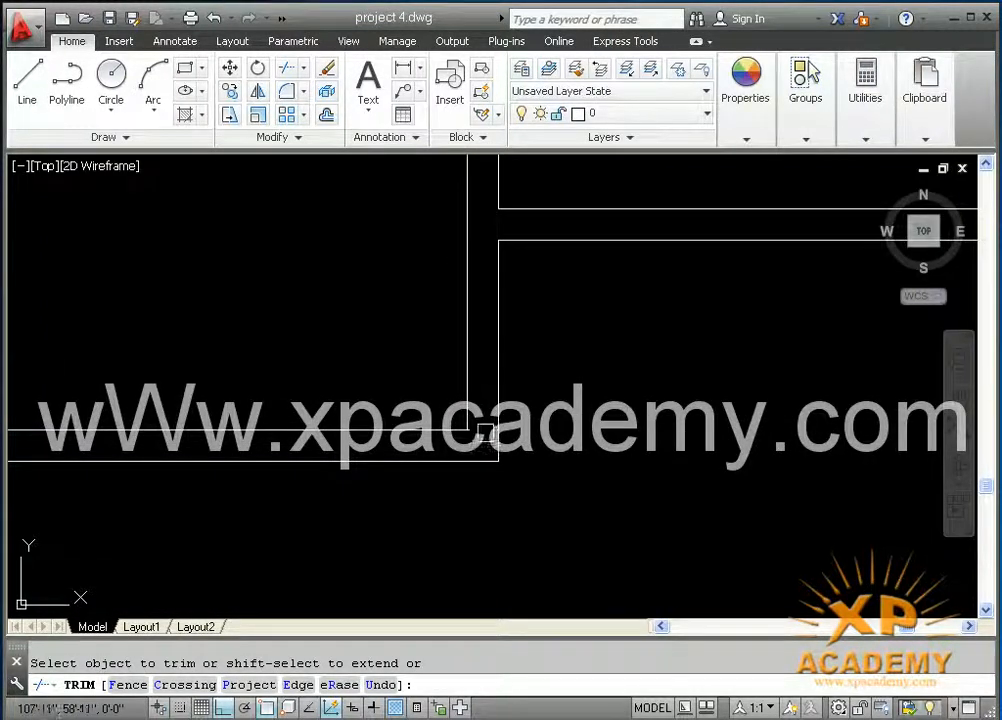
pyautogui.scroll(-4, 484, 432)
pyautogui.scroll(4, 517, 333)
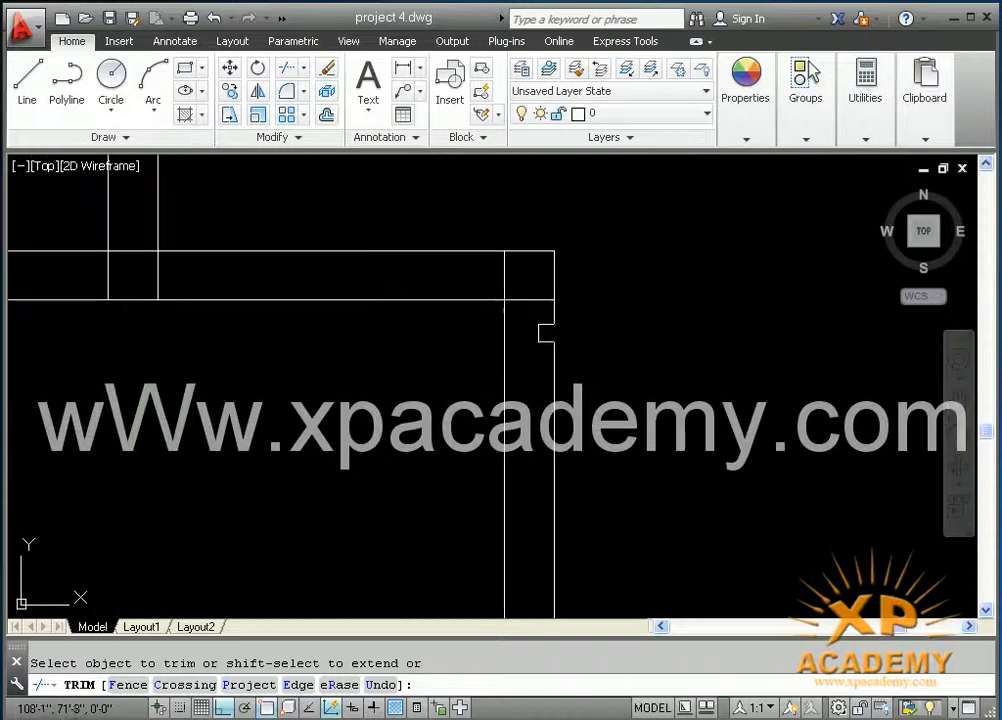
pyautogui.click(527, 304)
pyautogui.click(500, 280)
# - Trim the T-junctions where the drawing room's top wall meets the dining room's right wall and the left outer wall
pyautogui.moveTo(76, 274); pyautogui.dragTo(620, 360, button='middle')
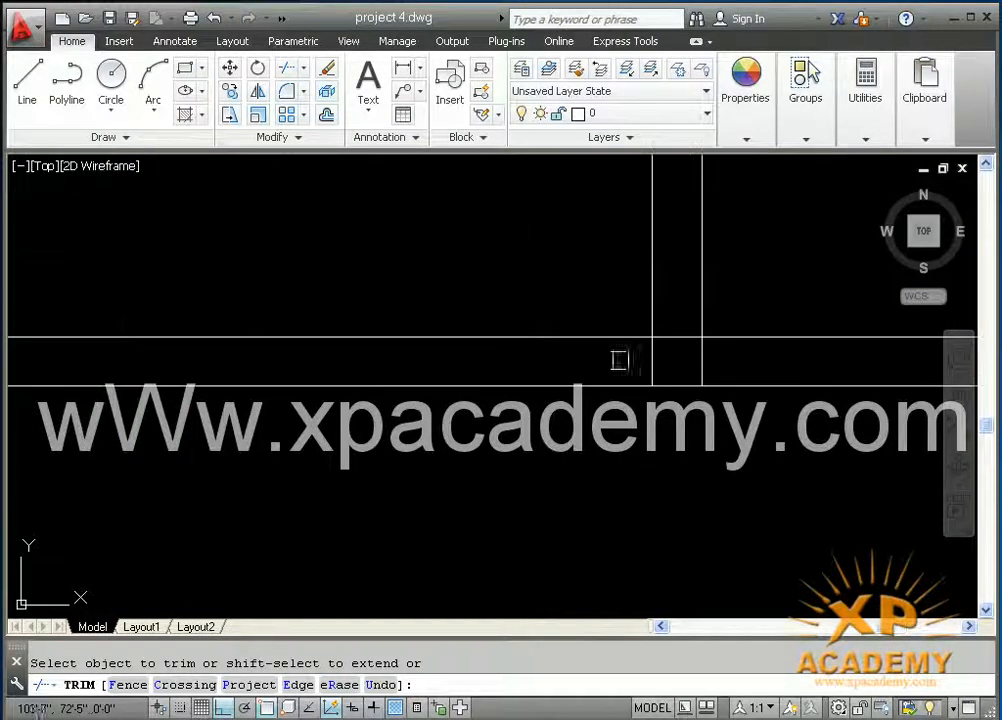
pyautogui.click(723, 359)
pyautogui.click(622, 360)
pyautogui.click(671, 337)
pyautogui.scroll(-2, 652, 360)
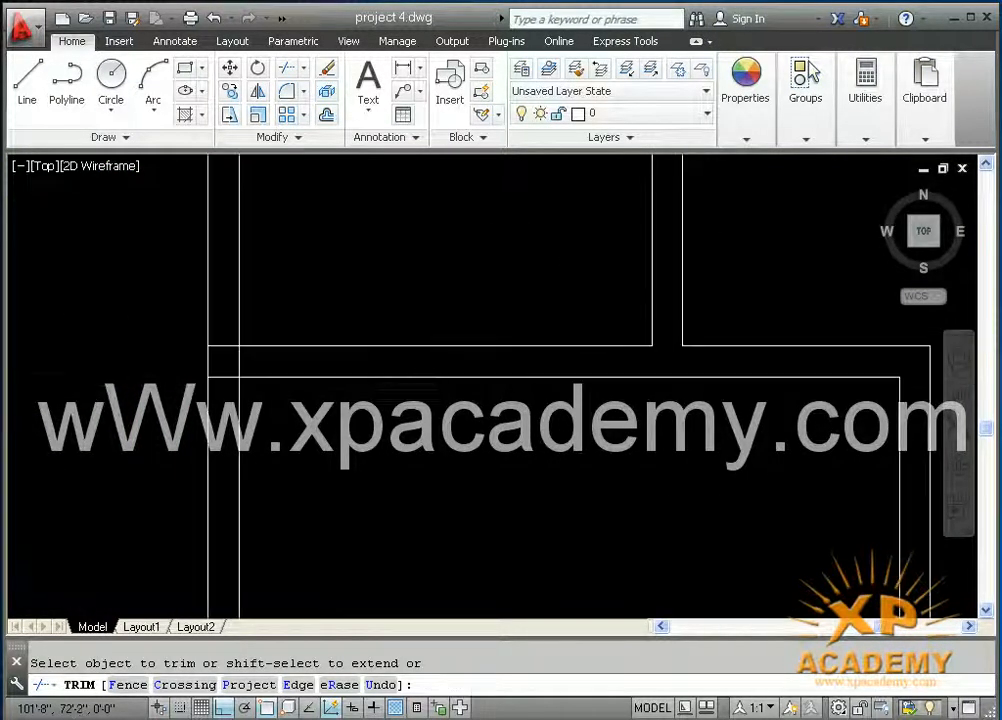
pyautogui.scroll(3, 248, 368)
pyautogui.click(214, 283)
pyautogui.click(185, 440)
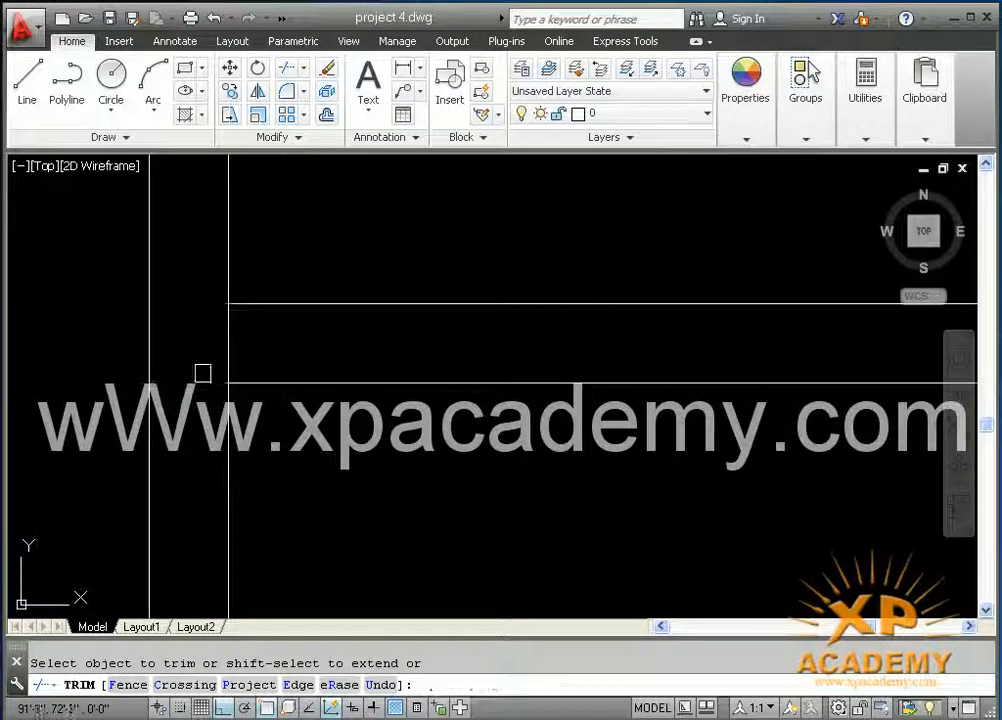
# - Trim the stair hall's bottom-right corner and the T-junction with the dining room's right wall
pyautogui.scroll(-6, 252, 348)
pyautogui.moveTo(350, 365); pyautogui.dragTo(344, 599, button='middle')
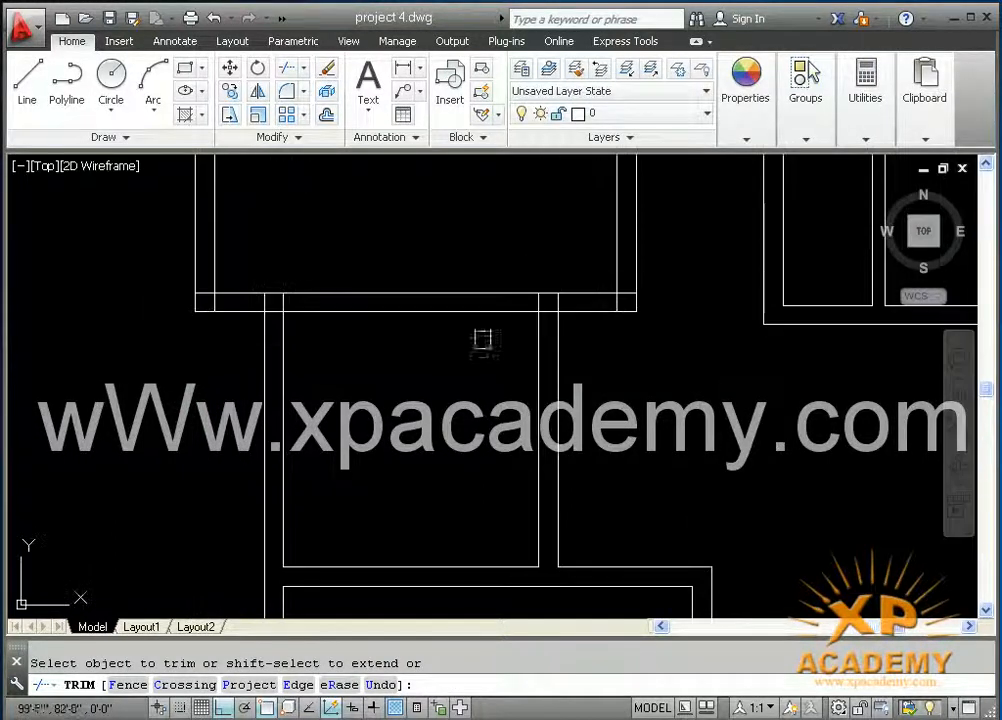
pyautogui.scroll(2, 497, 325)
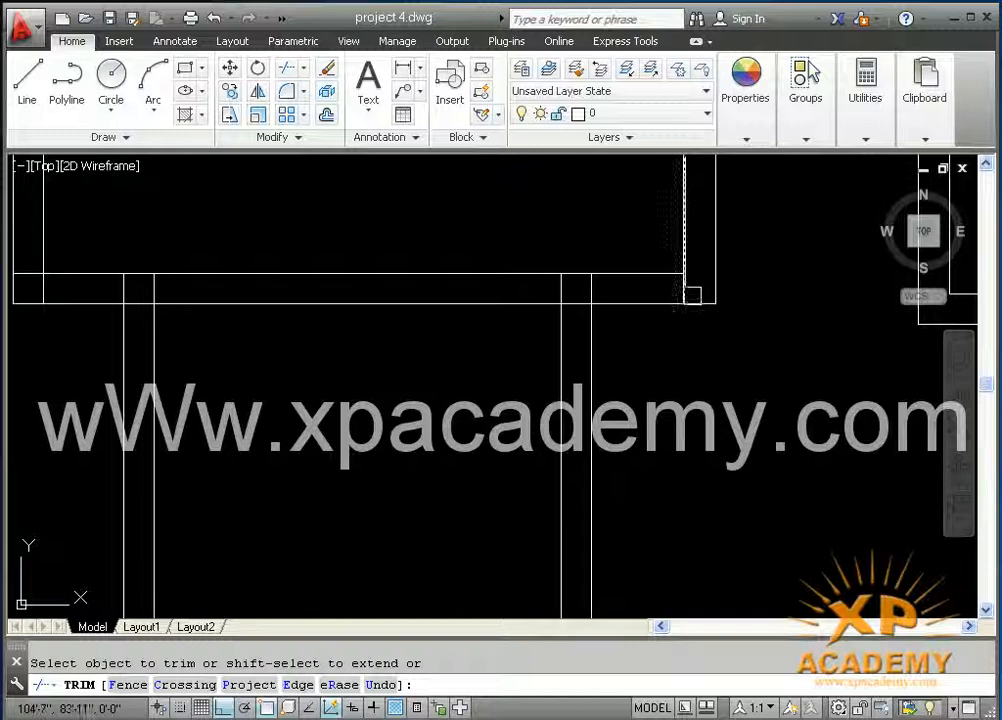
pyautogui.click(642, 290)
pyautogui.click(527, 287)
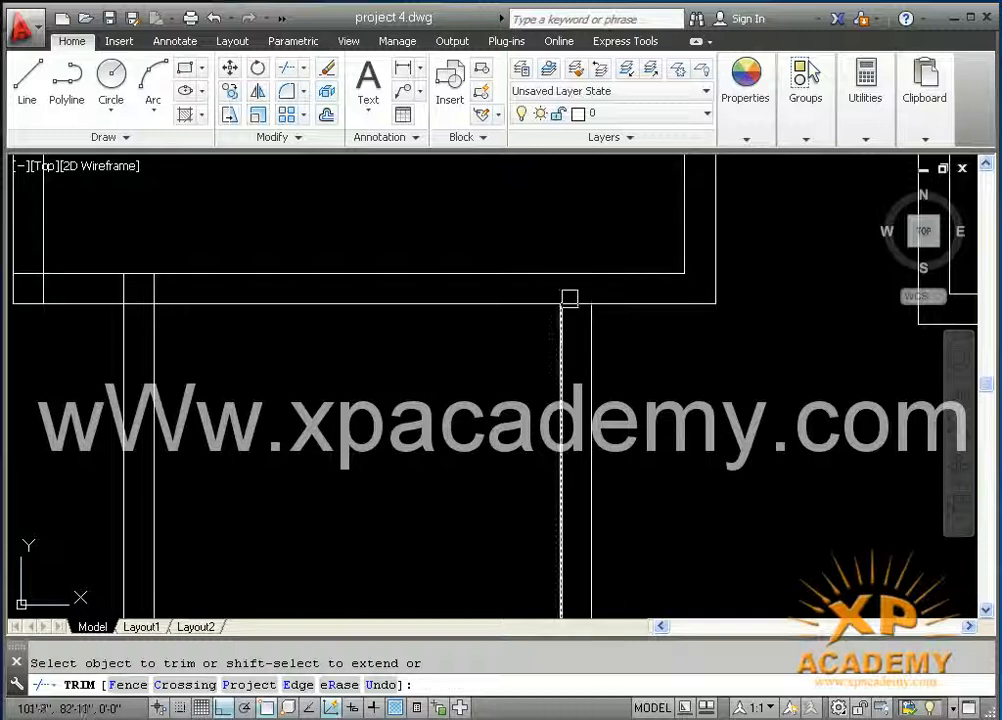
pyautogui.click(575, 302)
# - Trim the junction of the dining room's left wall with the stair hall's bottom wall, plus the stair hall's bottom-left corner
pyautogui.moveTo(358, 309); pyautogui.dragTo(625, 326, button='middle')
pyautogui.scroll(4, 412, 301)
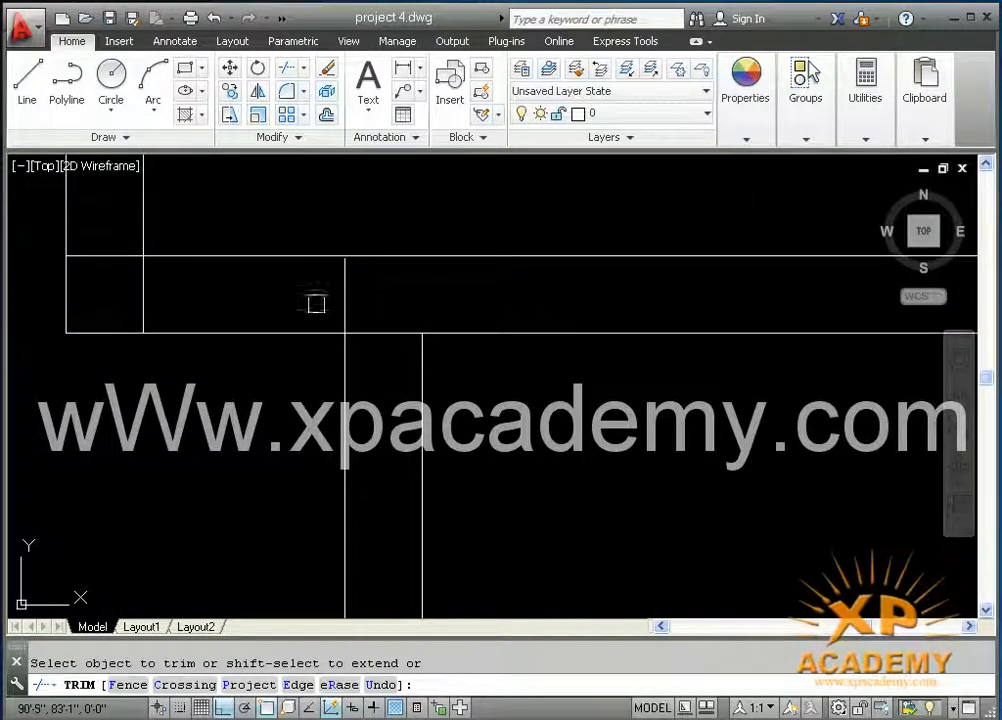
pyautogui.click(344, 295)
pyautogui.click(383, 332)
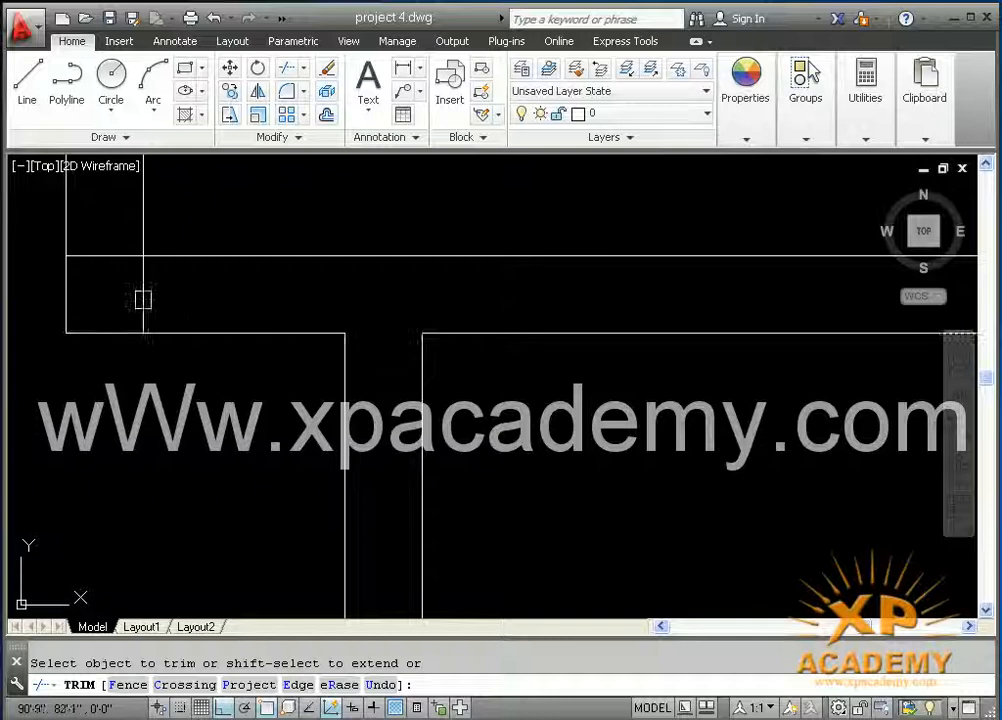
pyautogui.click(121, 263)
pyautogui.click(137, 275)
pyautogui.scroll(-8, 561, 345)
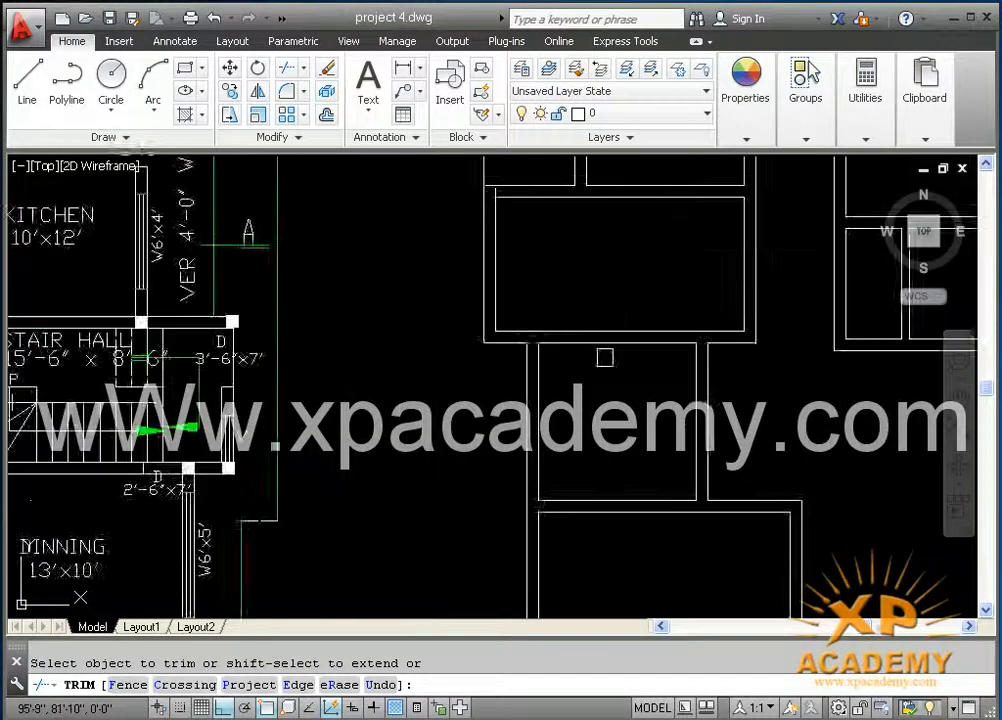
# - Save the drawing with the trimmed wall junctions
pyautogui.moveTo(598, 366); pyautogui.dragTo(378, 529, button='middle')
pyautogui.scroll(-4, 637, 527)
pyautogui.moveTo(637, 528); pyautogui.dragTo(568, 433, button='middle')
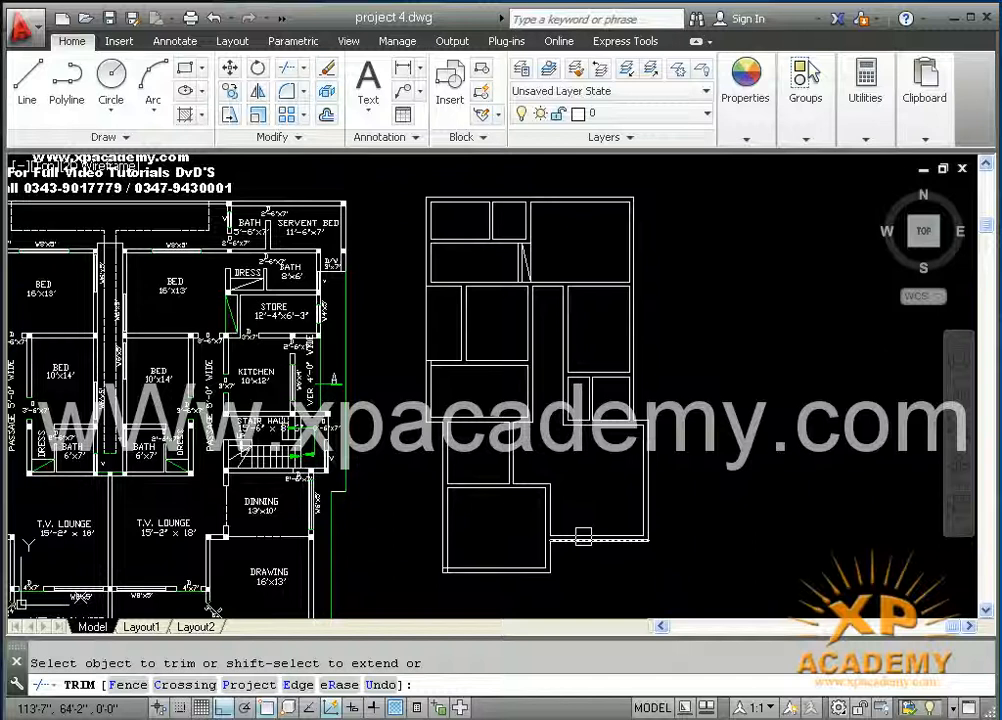
pyautogui.hotkey('ctrl', 's')
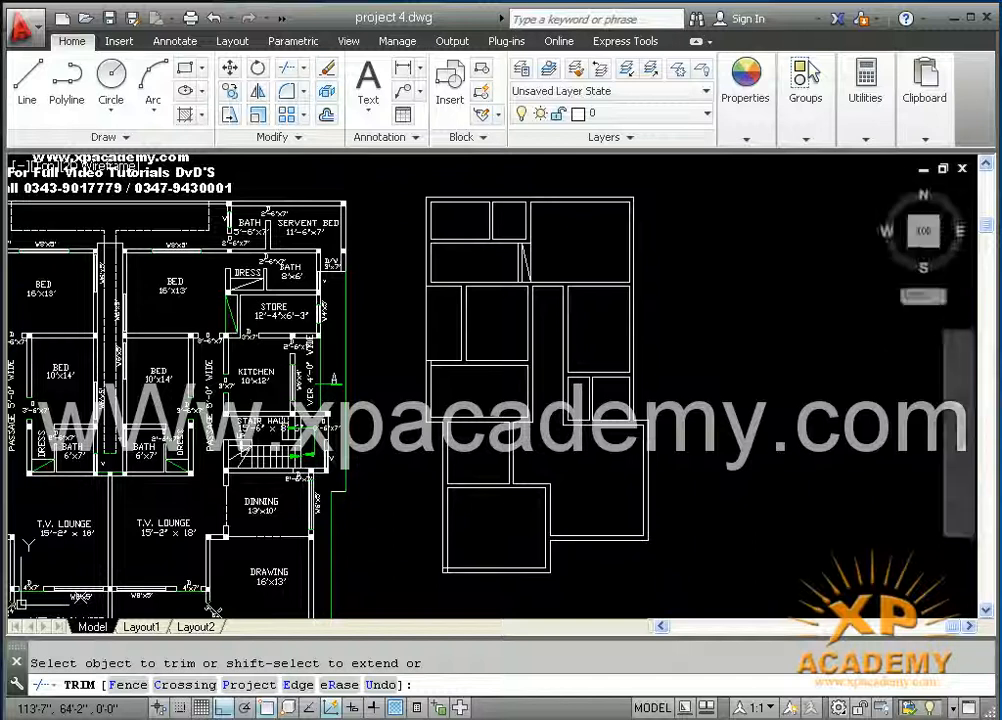
# - Trim the overlapping wall lines at the drawing room's bottom-left corner and save the drawing
pyautogui.moveTo(514, 514); pyautogui.dragTo(691, 483, button='middle')
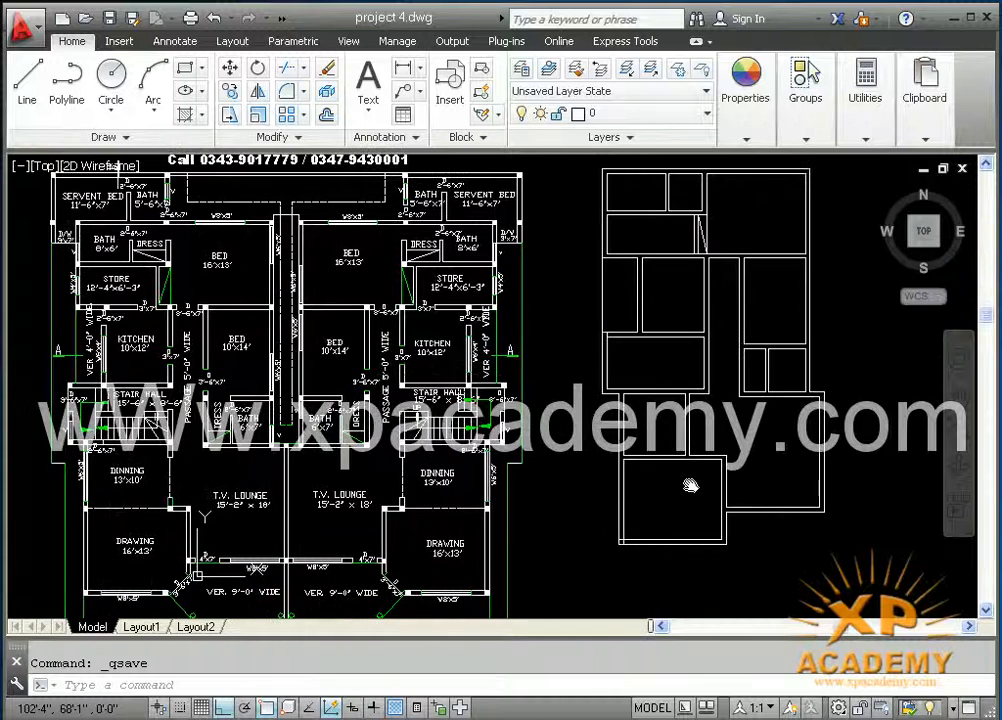
pyautogui.moveTo(698, 555); pyautogui.dragTo(660, 563, button='middle')
pyautogui.moveTo(575, 572)
pyautogui.mouseDown(button='middle')
pyautogui.moveTo(582, 492)
pyautogui.moveTo(685, 475)
pyautogui.mouseUp(button='middle')
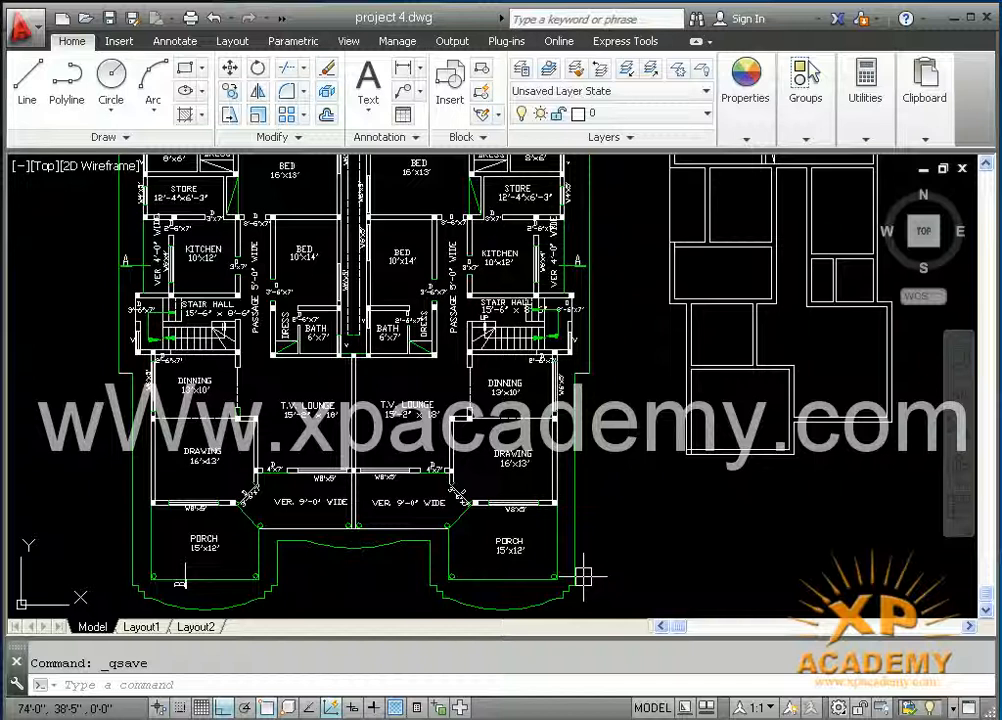
pyautogui.write('tr')
pyautogui.press('Return')
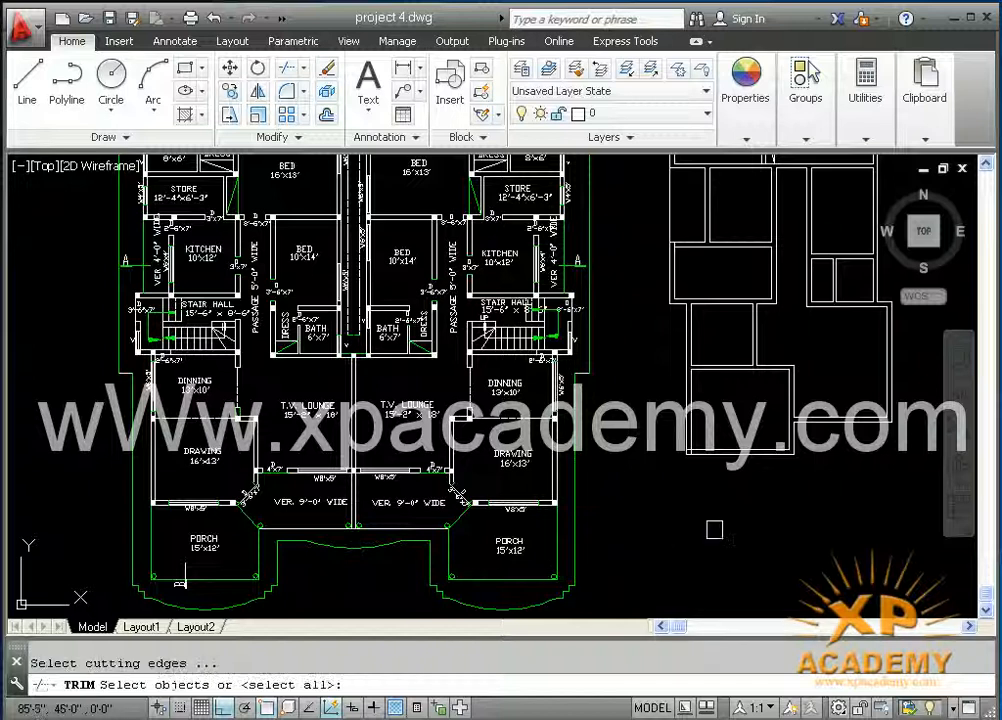
pyautogui.press('Return')
pyautogui.scroll(8, 714, 530)
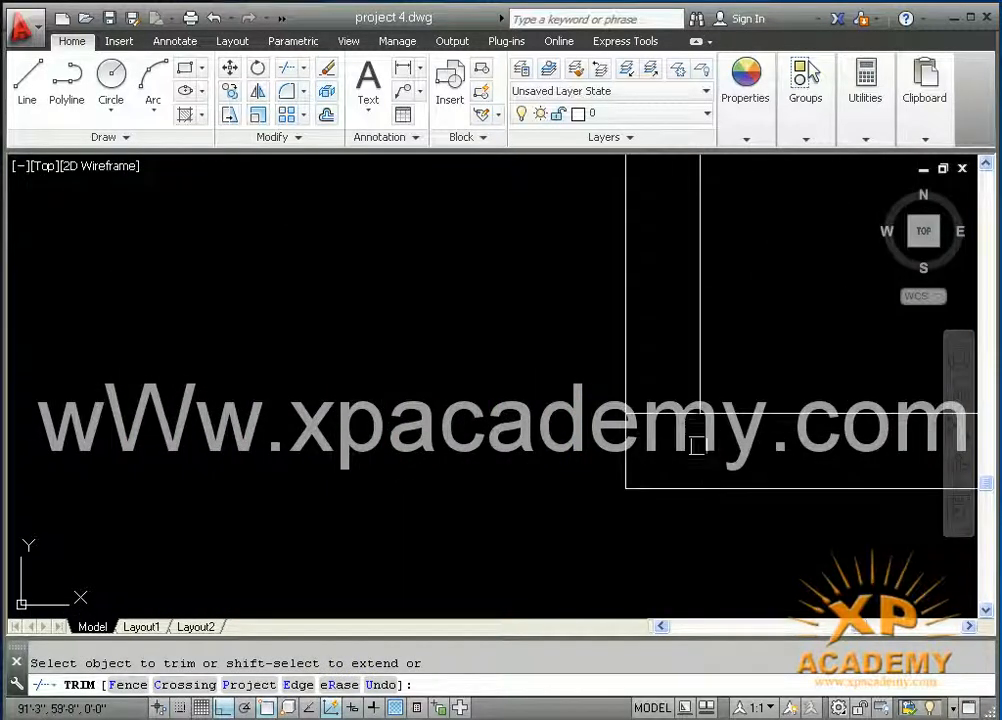
pyautogui.hotkey('ctrl', 's')
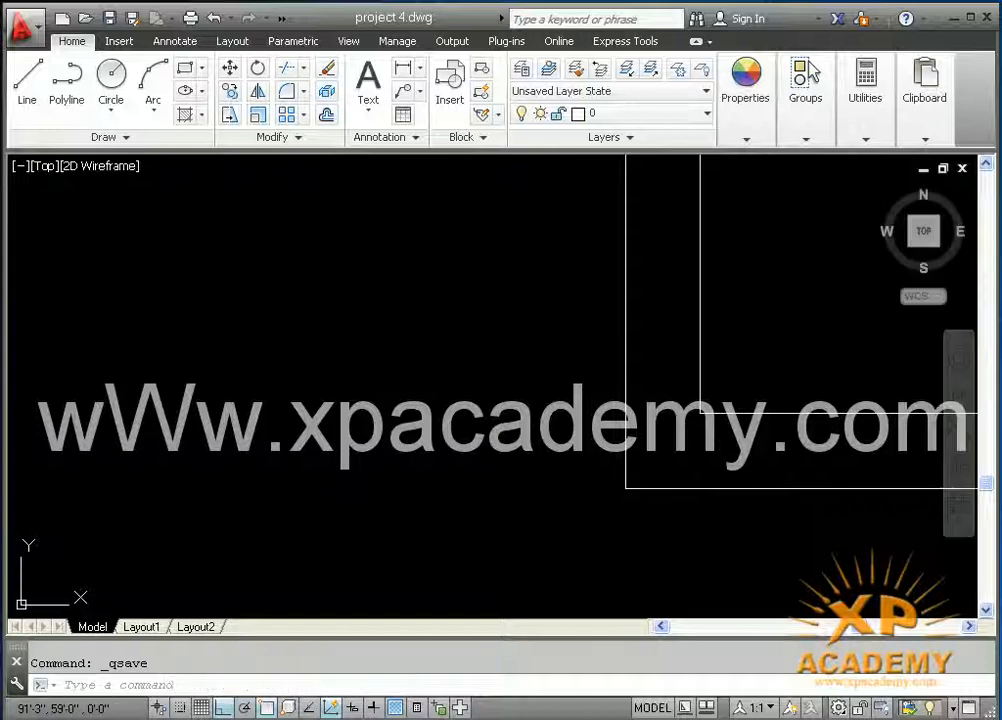
# - Draw a short line closing the end of the T.V. lounge's front wall where it meets the drawing room's right wall
pyautogui.scroll(-6, 652, 428)
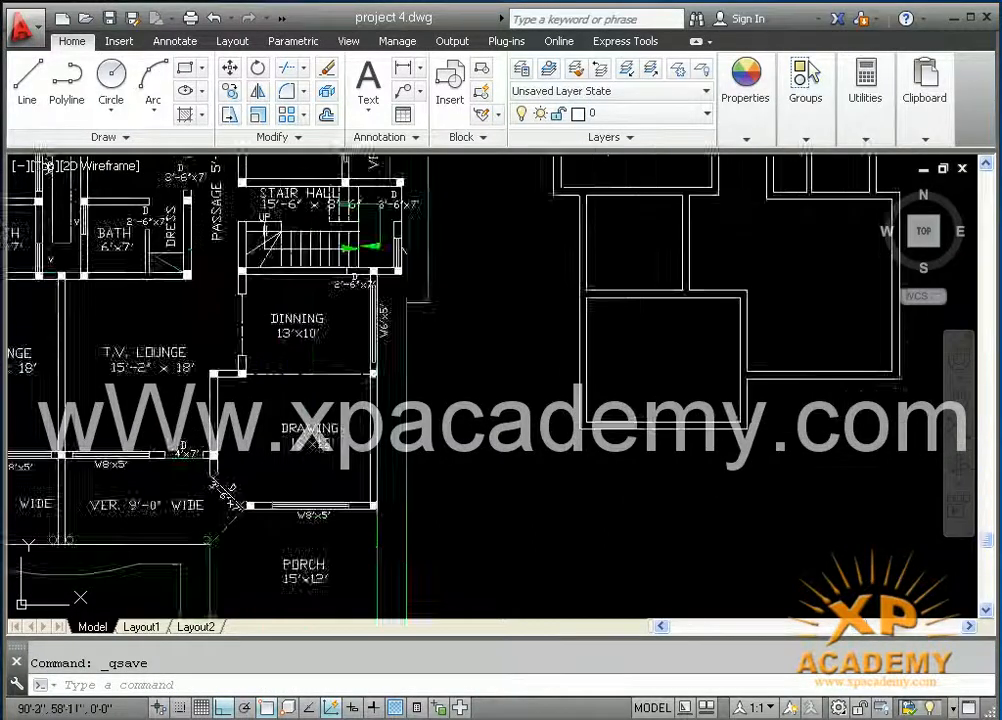
pyautogui.moveTo(652, 428); pyautogui.dragTo(572, 447, button='middle')
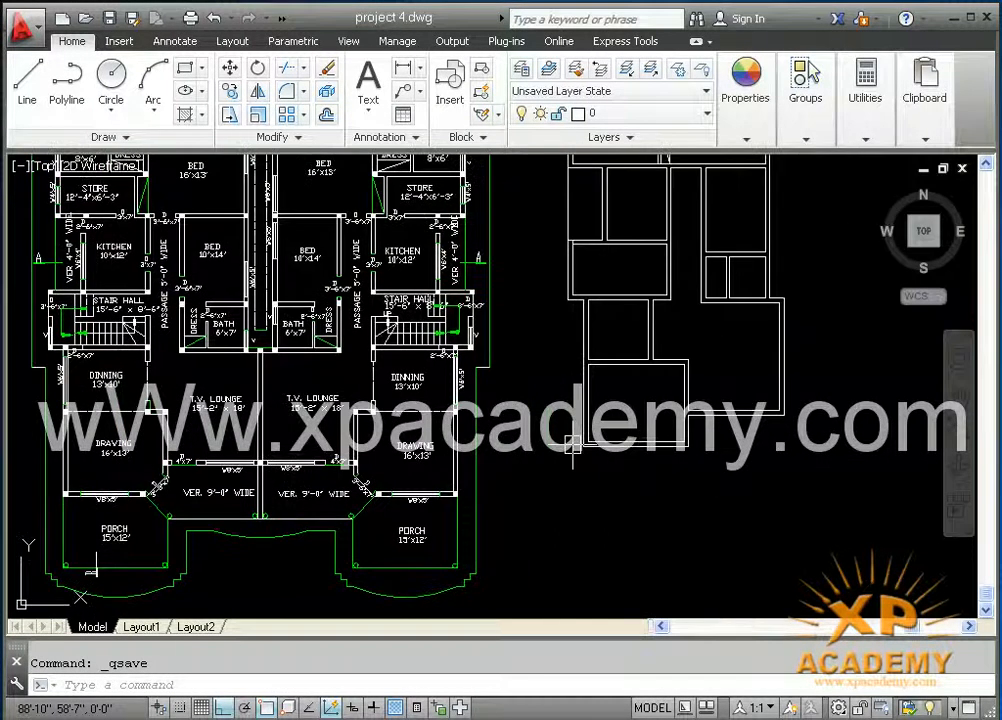
pyautogui.scroll(4, 635, 478)
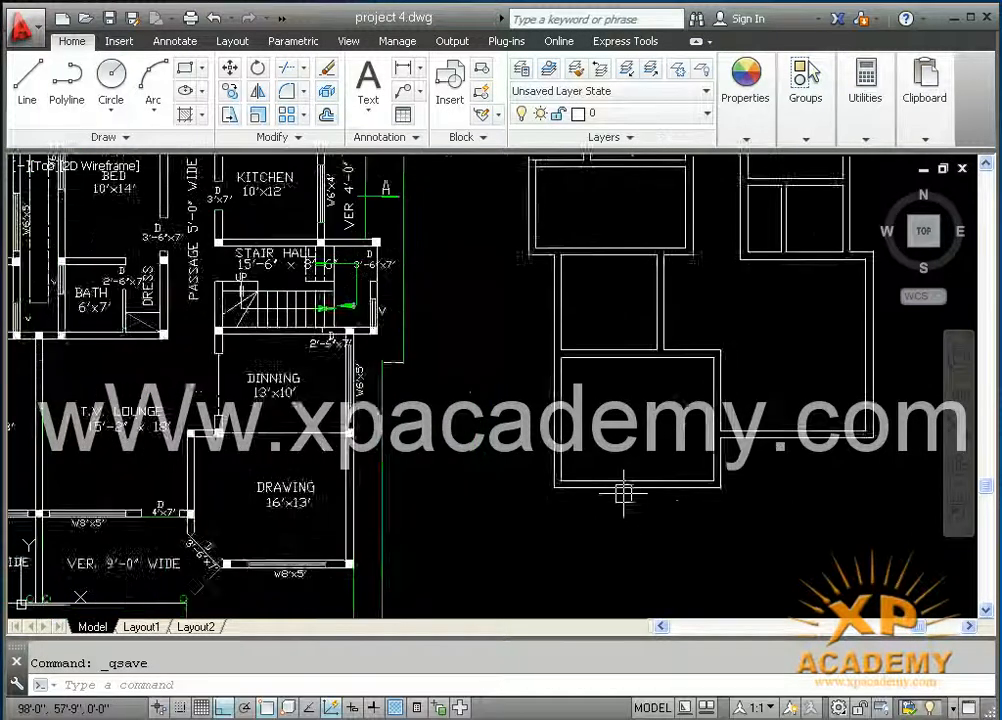
pyautogui.moveTo(623, 493); pyautogui.dragTo(727, 575, button='middle')
pyautogui.moveTo(555, 471); pyautogui.dragTo(417, 436, button='middle')
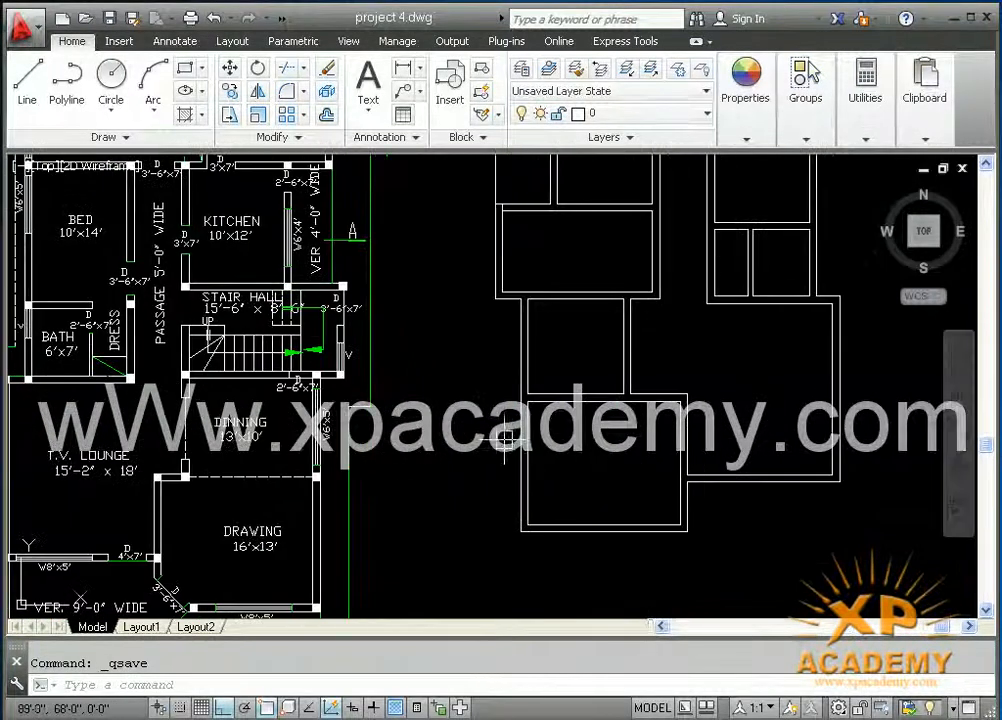
pyautogui.scroll(-2, 506, 440)
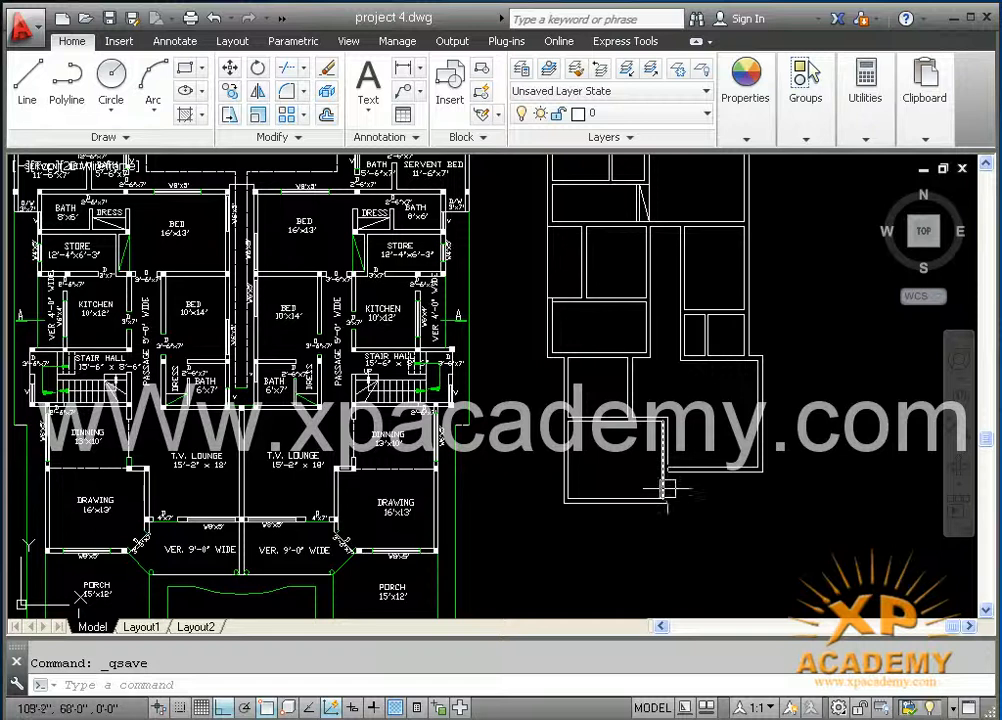
pyautogui.scroll(3, 665, 490)
pyautogui.write('l')
pyautogui.press('Return')
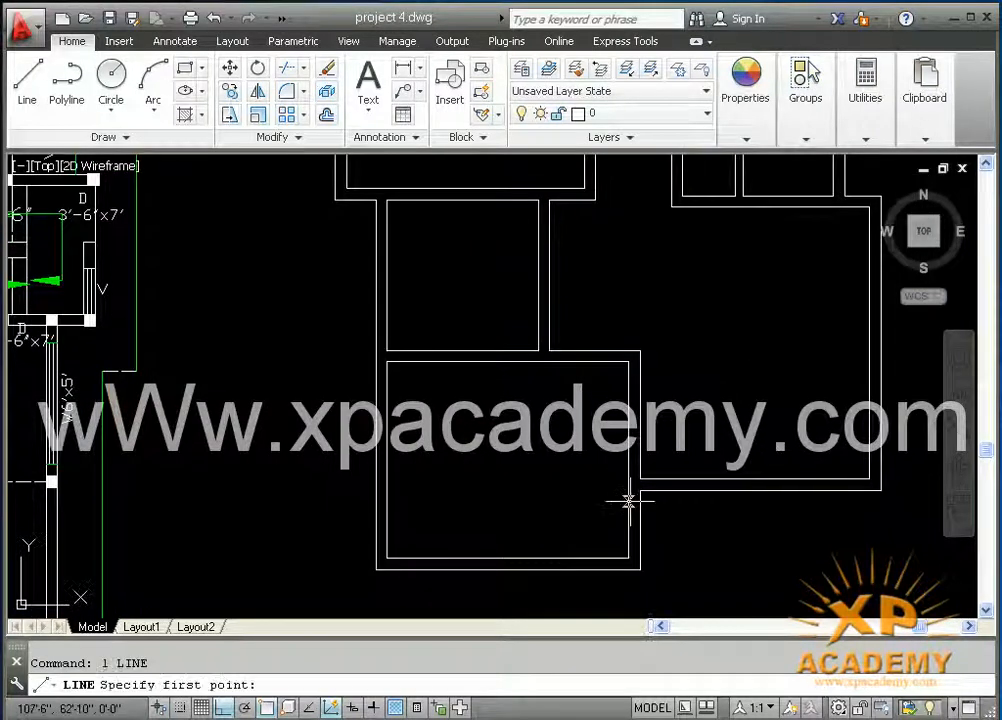
pyautogui.moveTo(633, 496); pyautogui.dragTo(736, 456, button='middle')
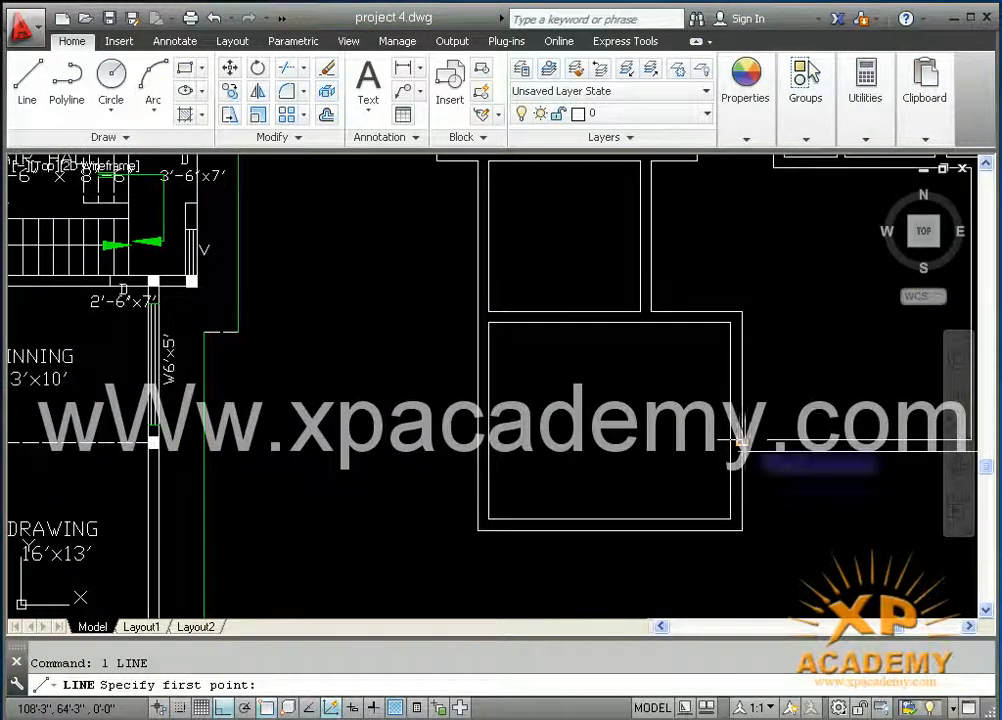
pyautogui.click(742, 440)
pyautogui.click(742, 451)
pyautogui.press('Return')
pyautogui.scroll(-4, 658, 512)
pyautogui.moveTo(402, 553); pyautogui.dragTo(561, 496, button='middle')
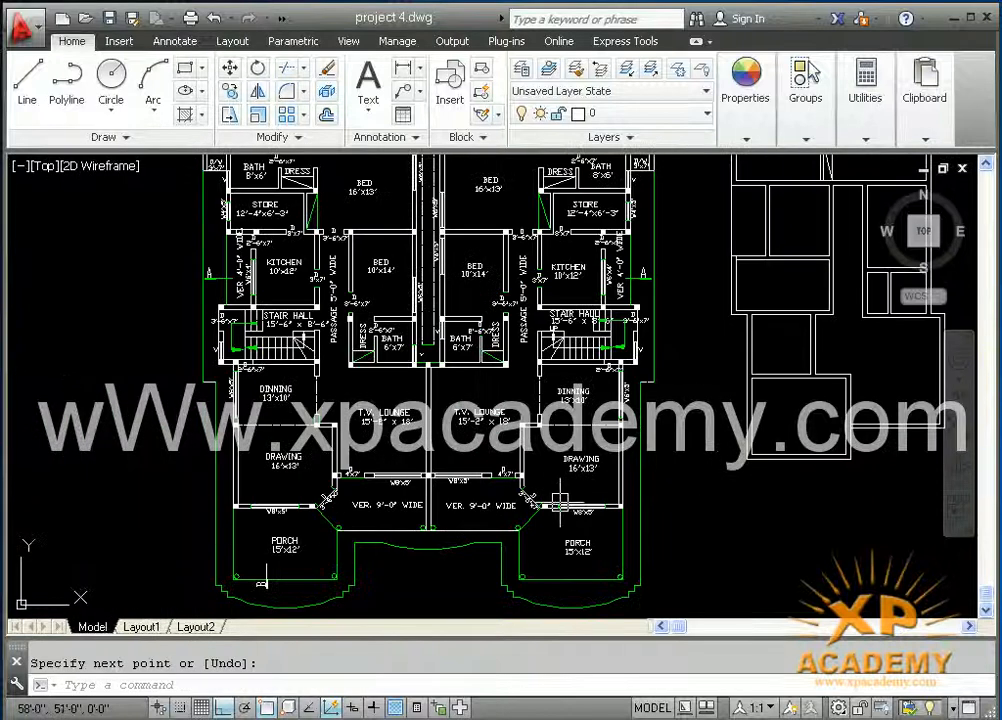
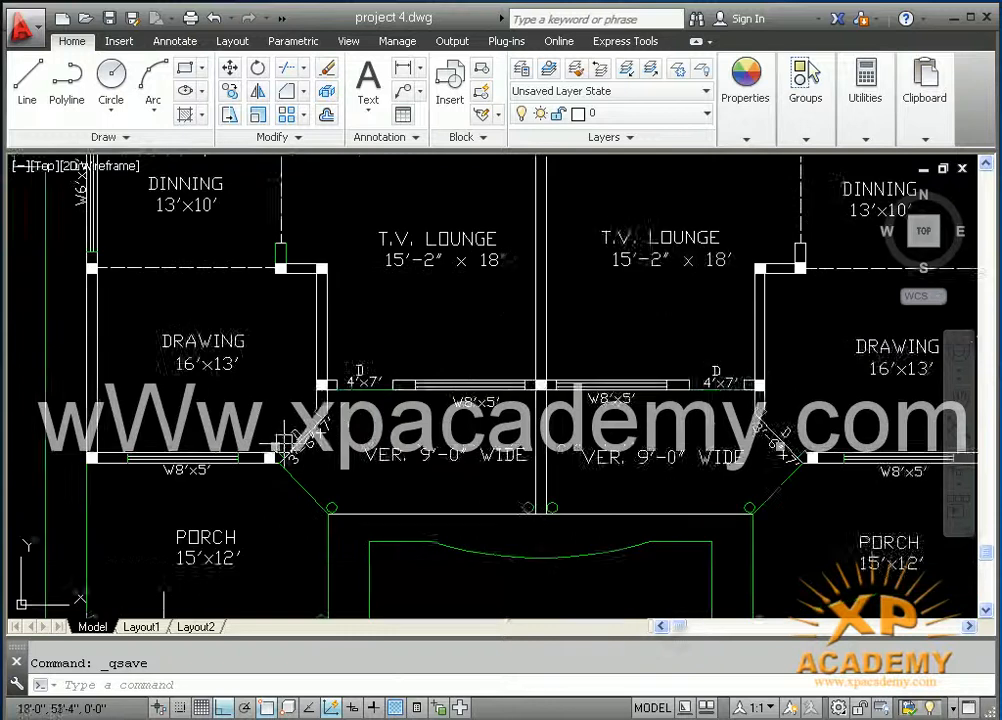
# - Draw column rectangles where the drawing room's right wall meets the T.V. lounge's front wall and at the drawing room's top-right corner
pyautogui.scroll(8, 458, 465)
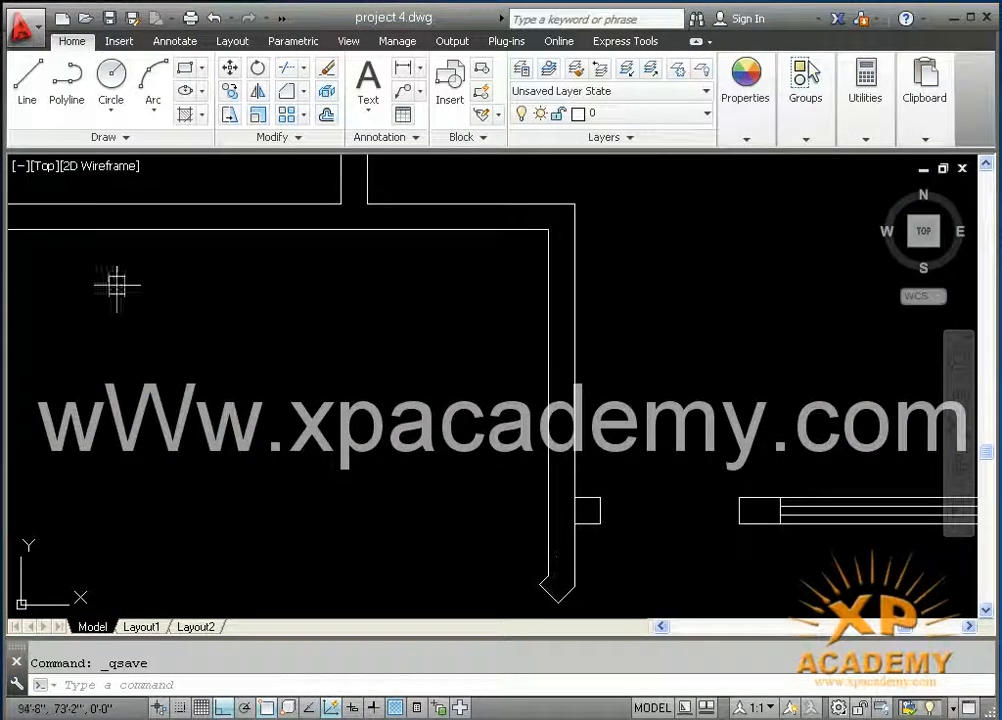
pyautogui.click(185, 67)
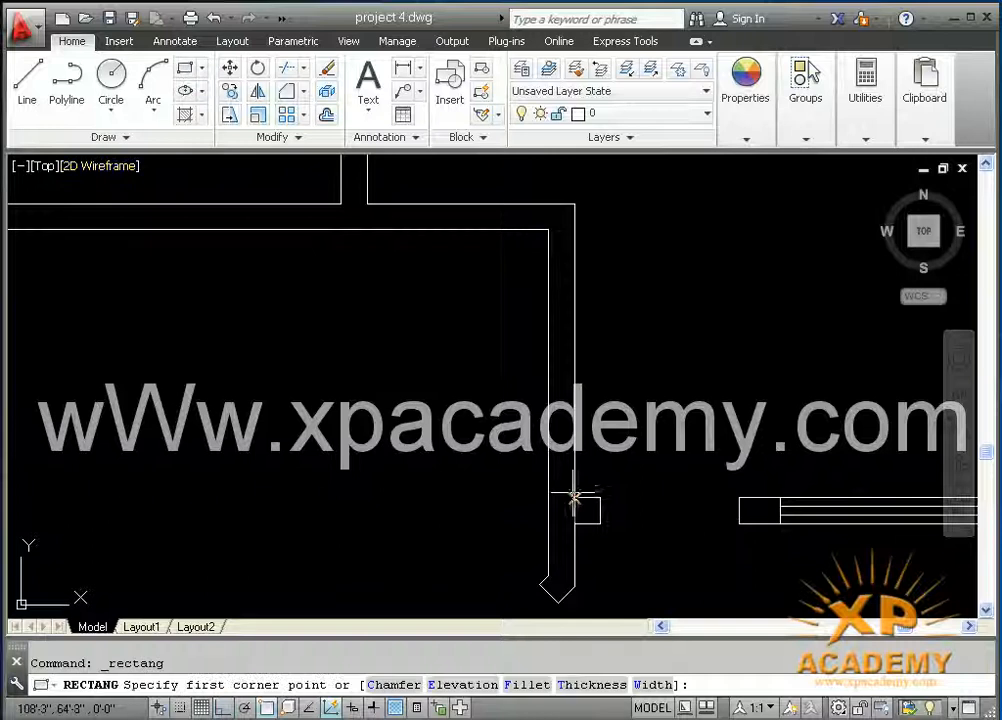
pyautogui.click(575, 521)
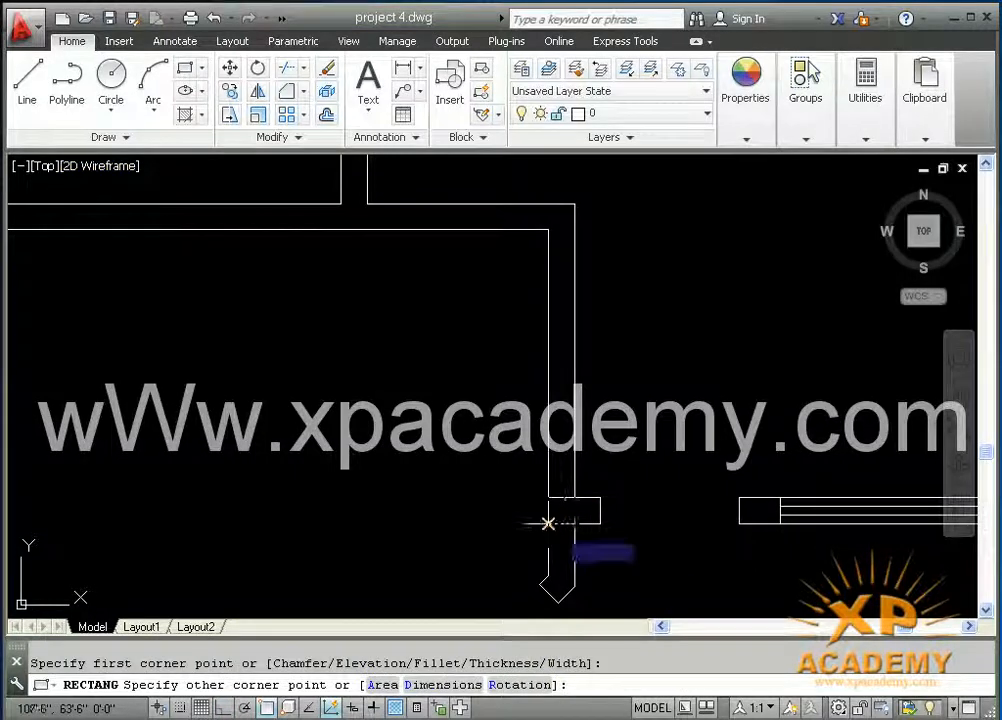
pyautogui.click(548, 523)
pyautogui.moveTo(600, 481); pyautogui.dragTo(620, 541, button='middle')
pyautogui.press('Return')
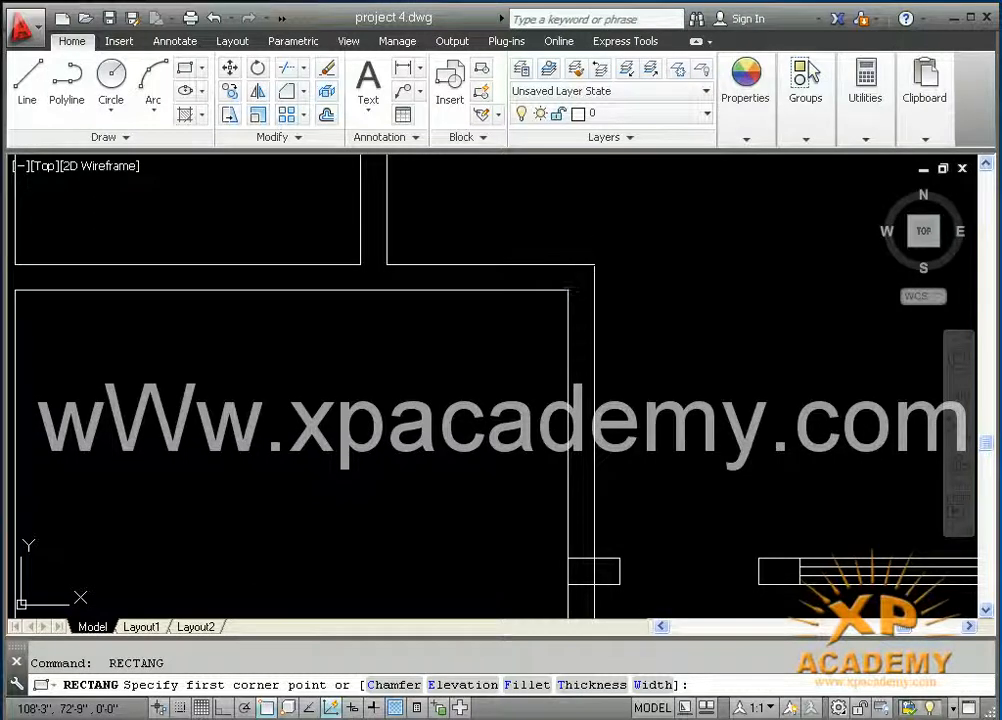
pyautogui.click(567, 290)
pyautogui.click(575, 398)
# - Draw a column rectangle across the wall thickness at the drawing room's bottom-left corner
pyautogui.press('Return')
pyautogui.moveTo(575, 398); pyautogui.dragTo(618, 298, button='middle')
pyautogui.press('Return')
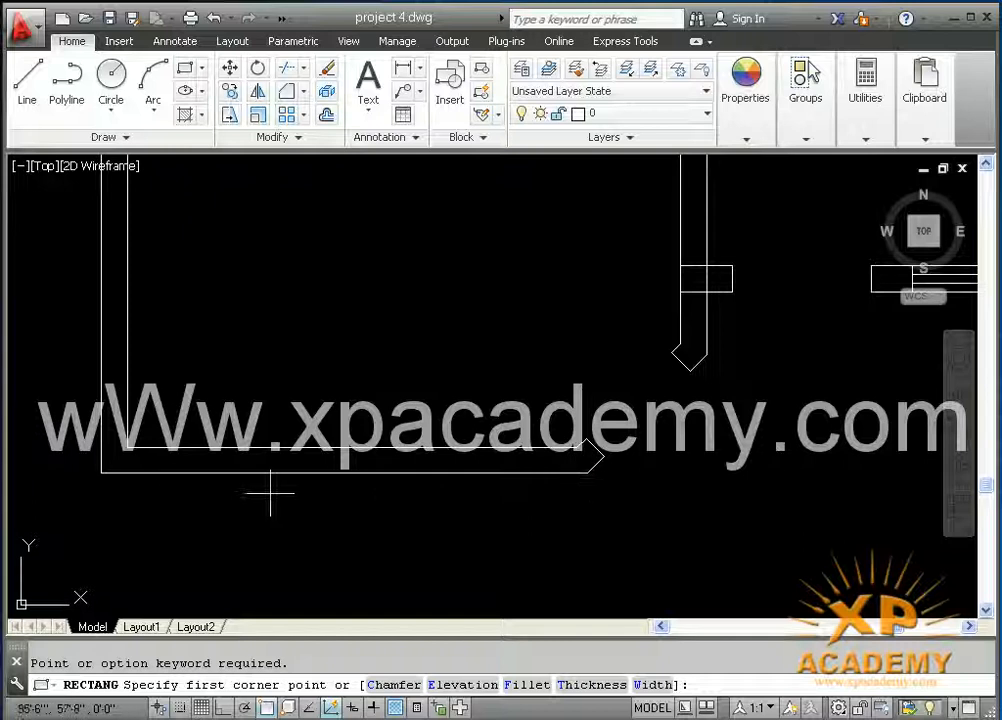
pyautogui.click(101, 472)
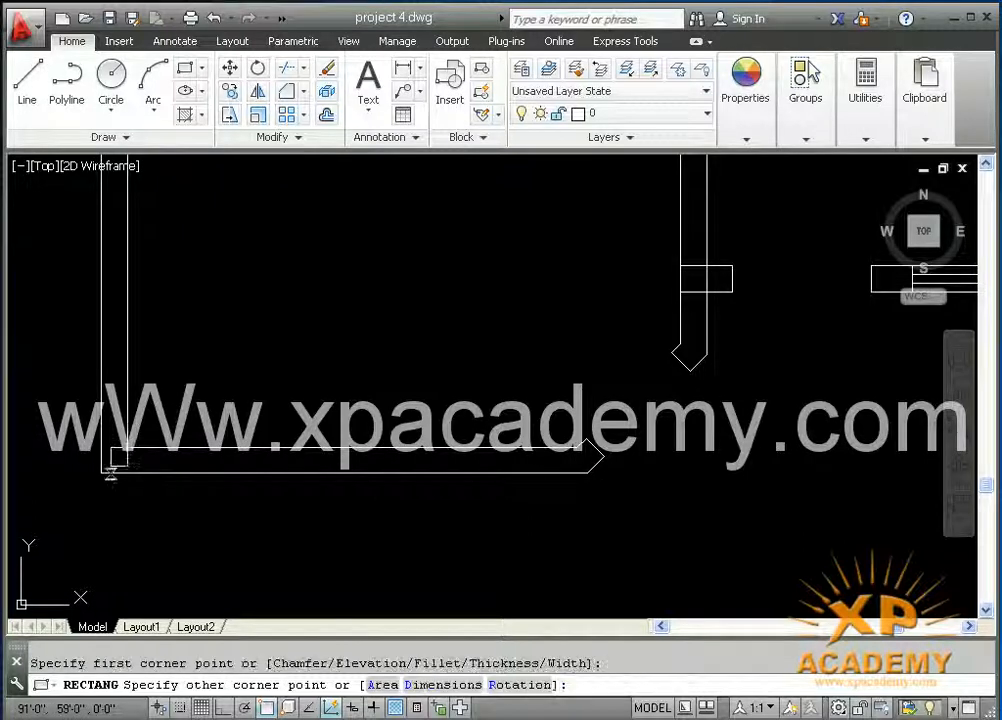
pyautogui.click(205, 445)
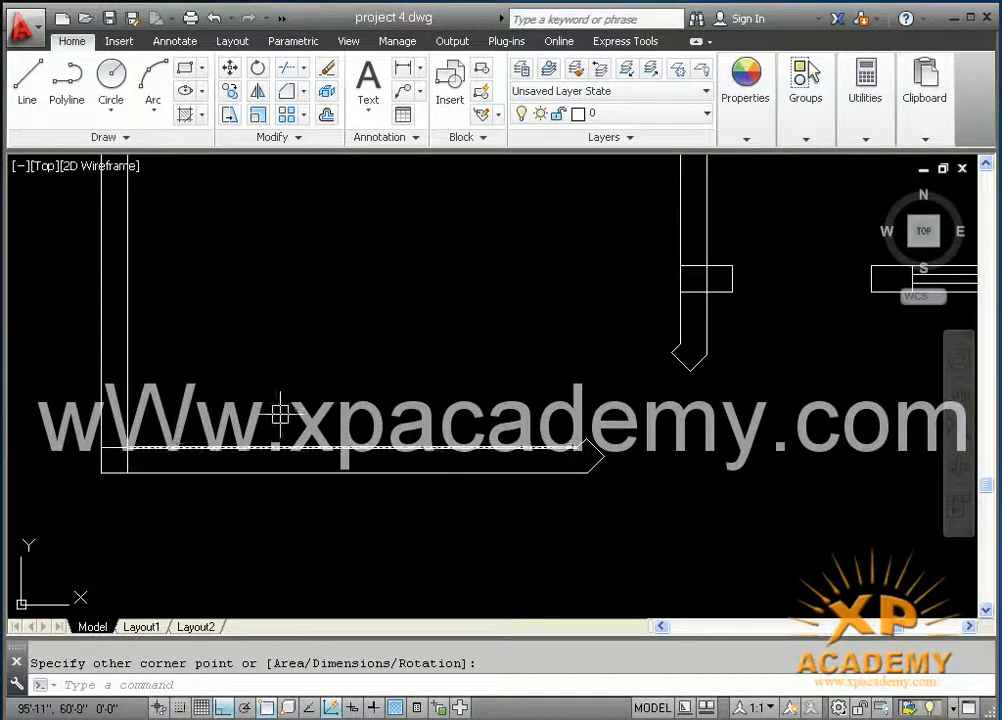
# - Try to draw a column rectangle at the T-junction of the drawing room's top wall and the left outer wall
pyautogui.scroll(-3, 300, 490)
pyautogui.scroll(3, 228, 316)
pyautogui.press('Return')
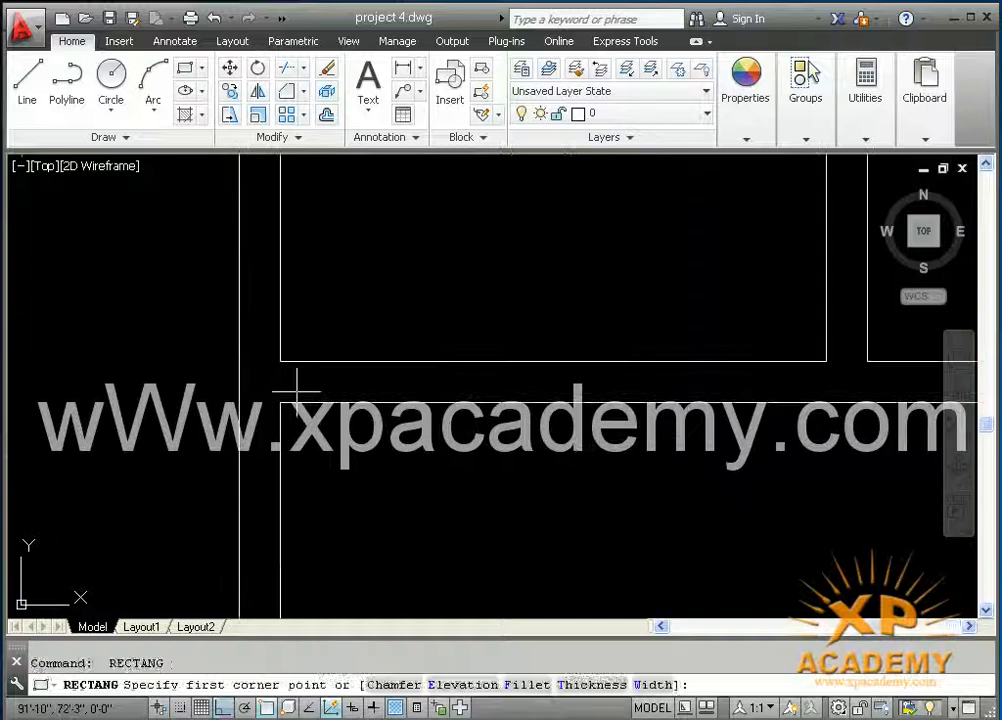
pyautogui.click(239, 404)
pyautogui.click(280, 361)
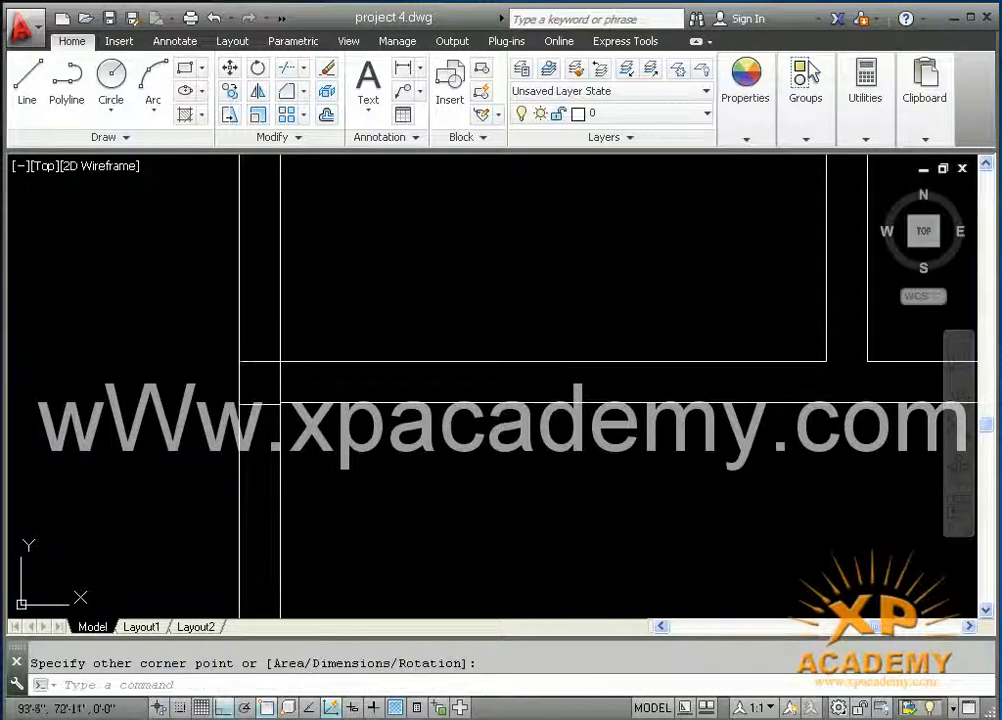
# - Try to stretch the misaligned column rectangle's lower corner onto the wall line, and undo the rectangle
pyautogui.scroll(4, 297, 442)
pyautogui.moveTo(205, 370); pyautogui.dragTo(336, 441, button='middle')
pyautogui.scroll(2, 335, 437)
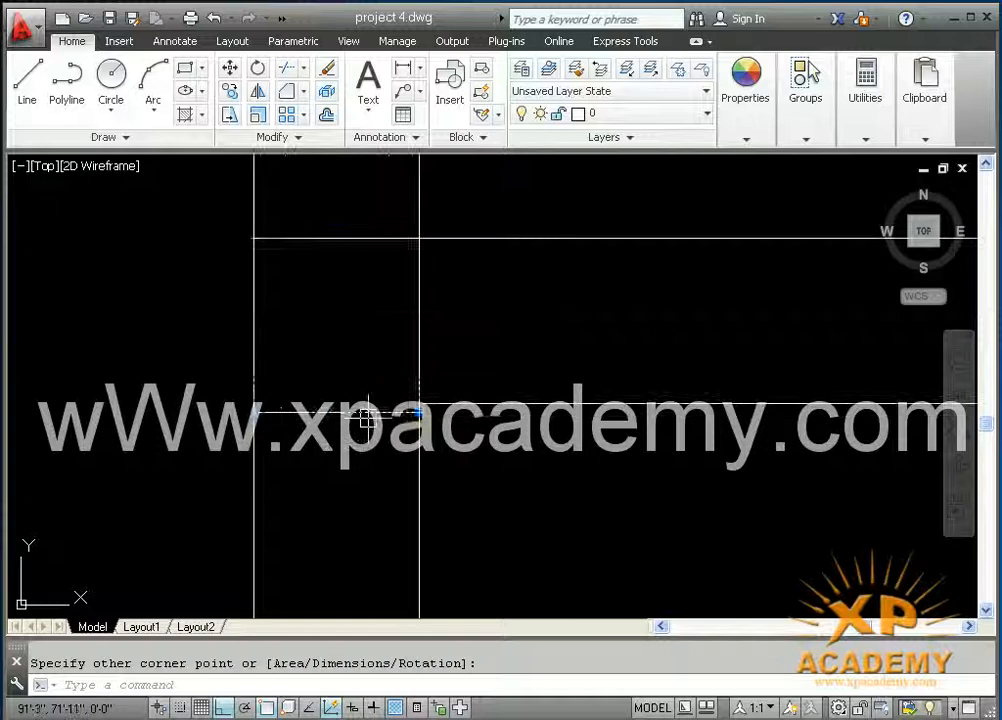
pyautogui.click(393, 413)
pyautogui.click(419, 412)
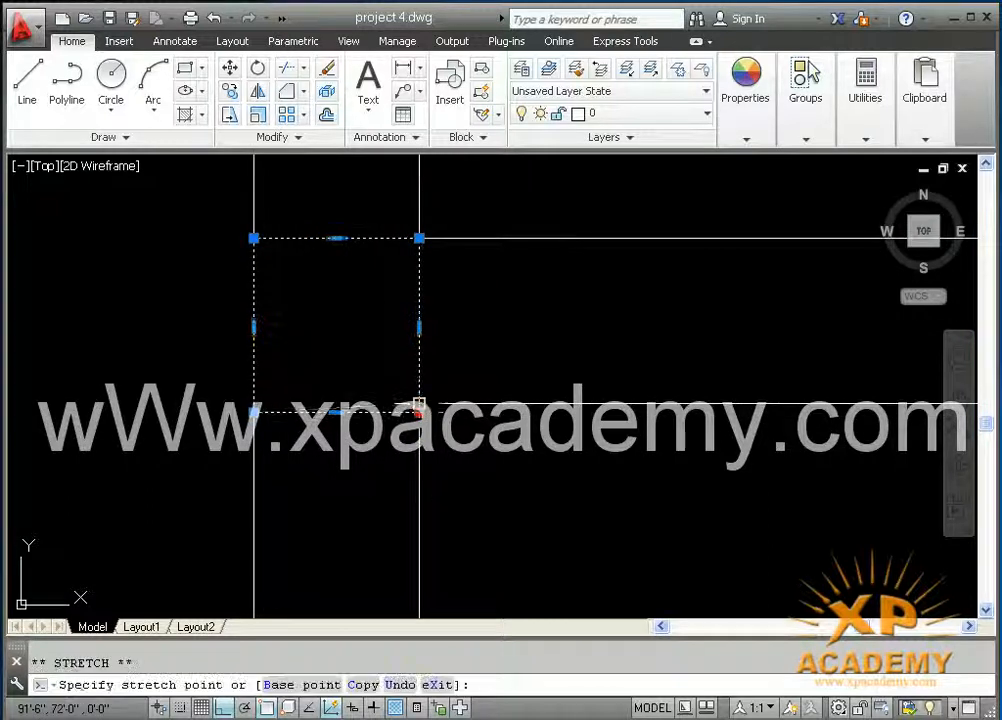
pyautogui.press('Escape')
pyautogui.hotkey('ctrl', 'z')
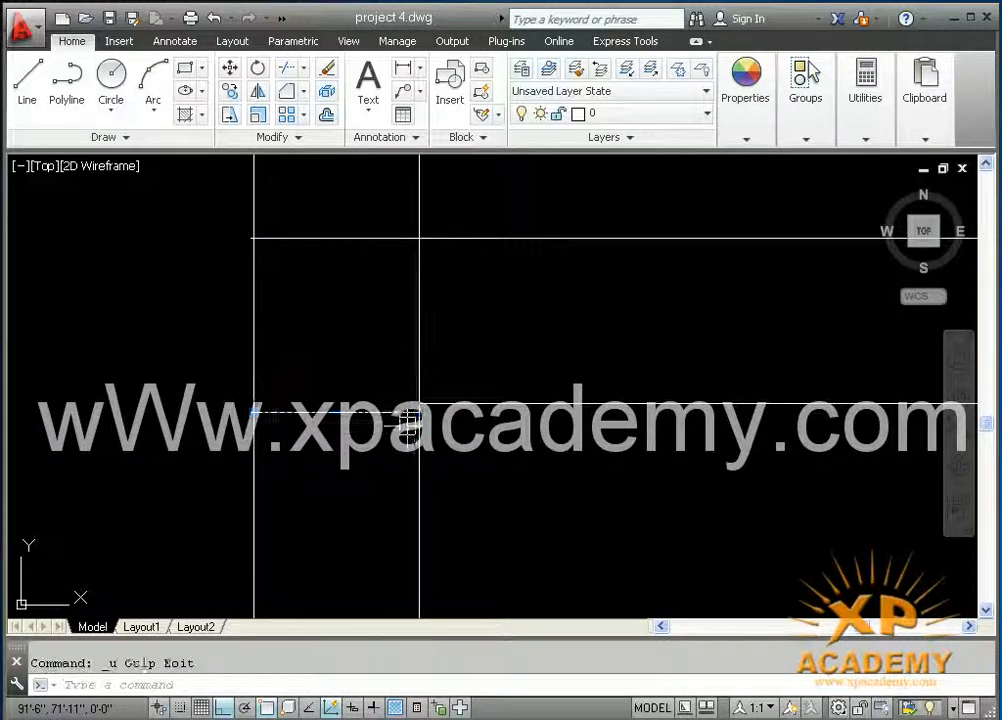
pyautogui.hotkey('ctrl', 'z')
pyautogui.hotkey('ctrl', 'z')
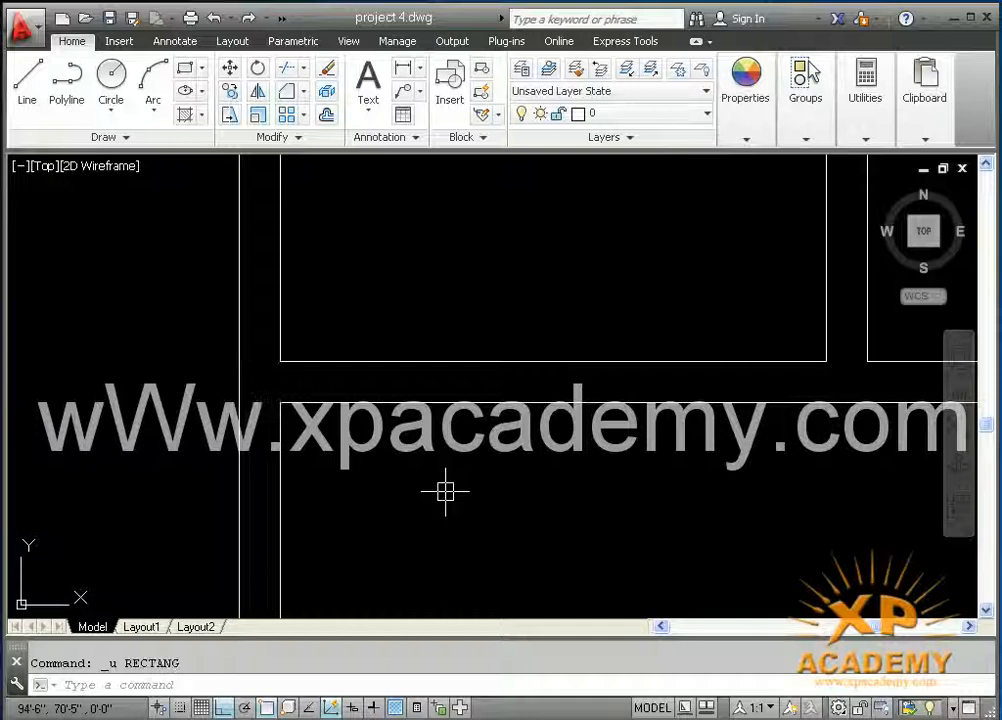
# - Examine the column outlines at the drawing room's corners and compare them with the reference plan
pyautogui.scroll(-2, 445, 491)
pyautogui.moveTo(445, 491)
pyautogui.mouseDown(button='middle')
pyautogui.moveTo(443, 456)
pyautogui.moveTo(203, 456)
pyautogui.mouseUp(button='middle')
pyautogui.scroll(-2, 498, 458)
pyautogui.scroll(4, 497, 437)
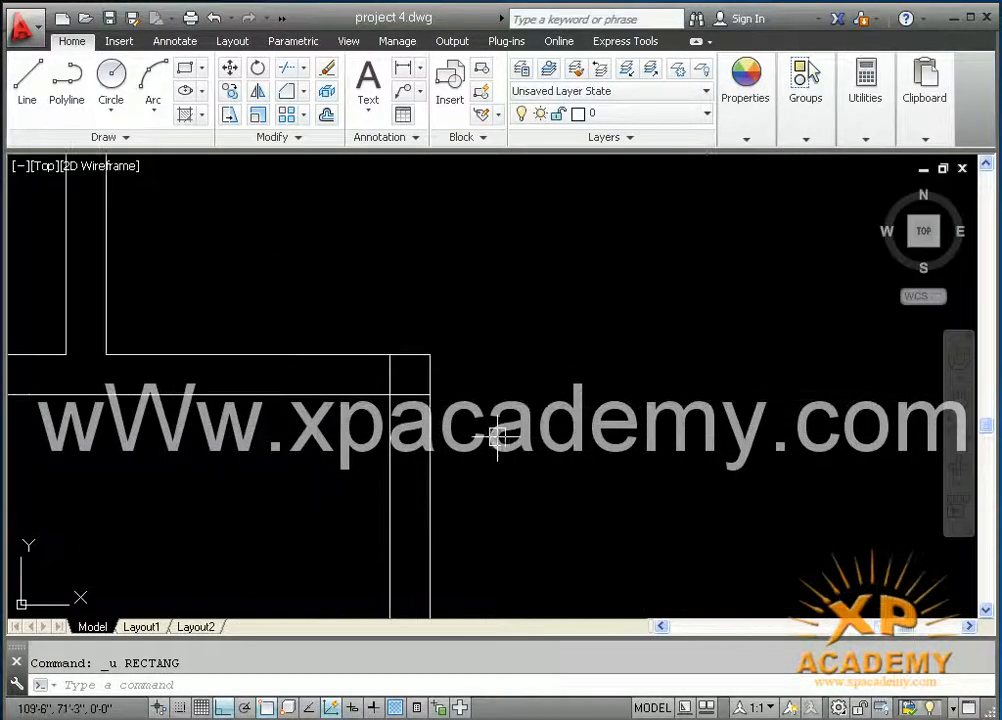
pyautogui.click(416, 394)
pyautogui.press('Escape')
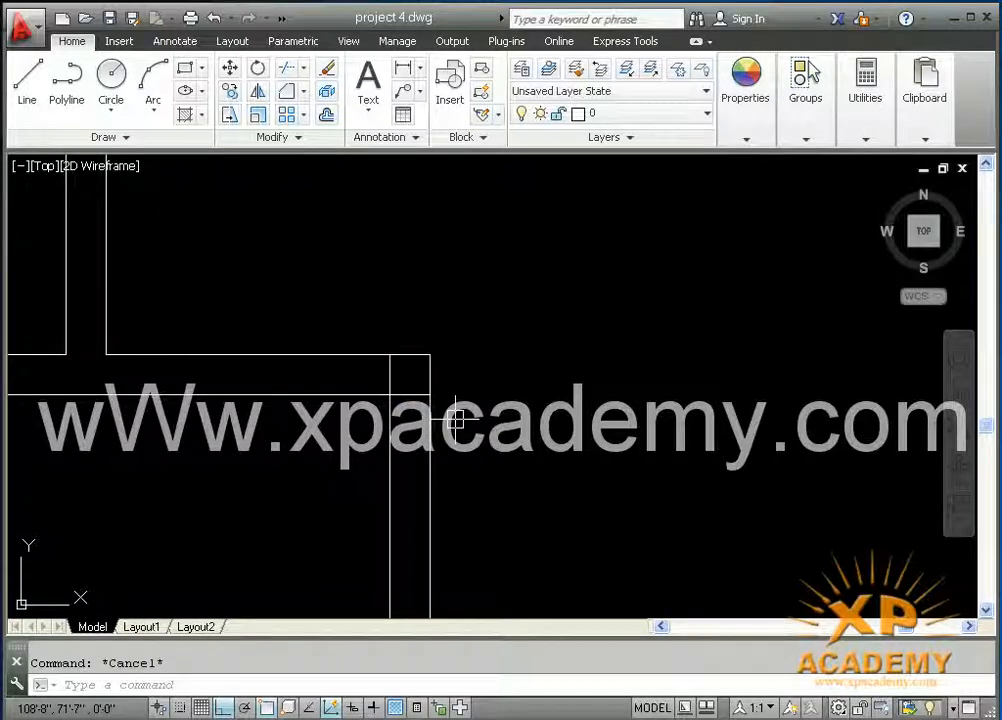
pyautogui.moveTo(425, 477); pyautogui.dragTo(590, 477, button='middle')
pyautogui.scroll(-6, 590, 477)
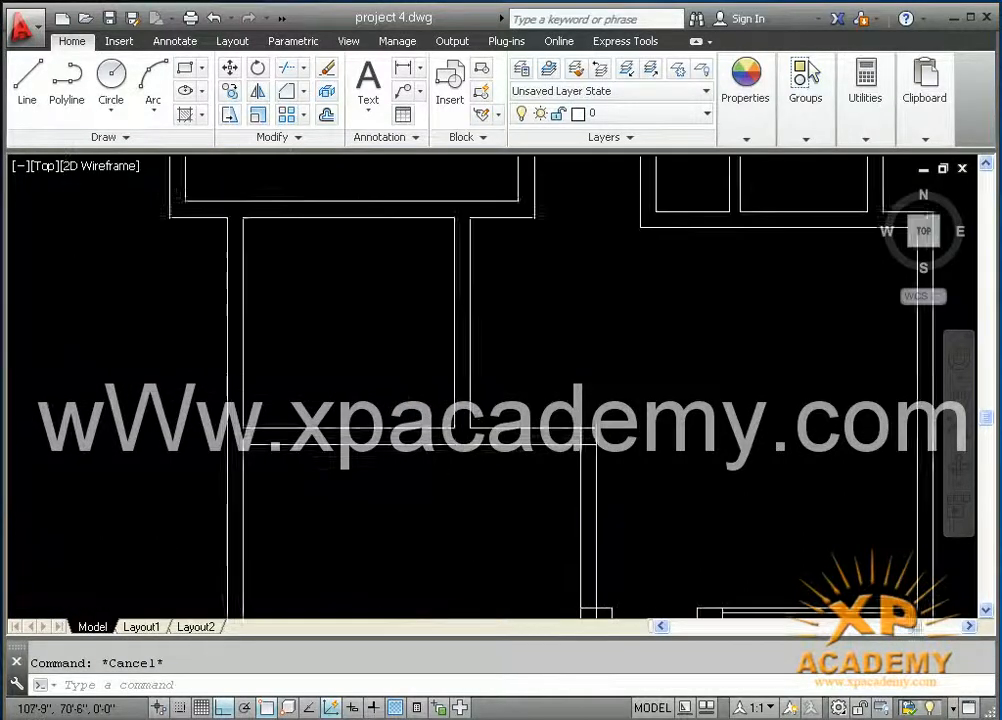
pyautogui.moveTo(335, 546)
pyautogui.mouseDown(button='middle')
pyautogui.moveTo(376, 510)
pyautogui.moveTo(600, 415)
pyautogui.mouseUp(button='middle')
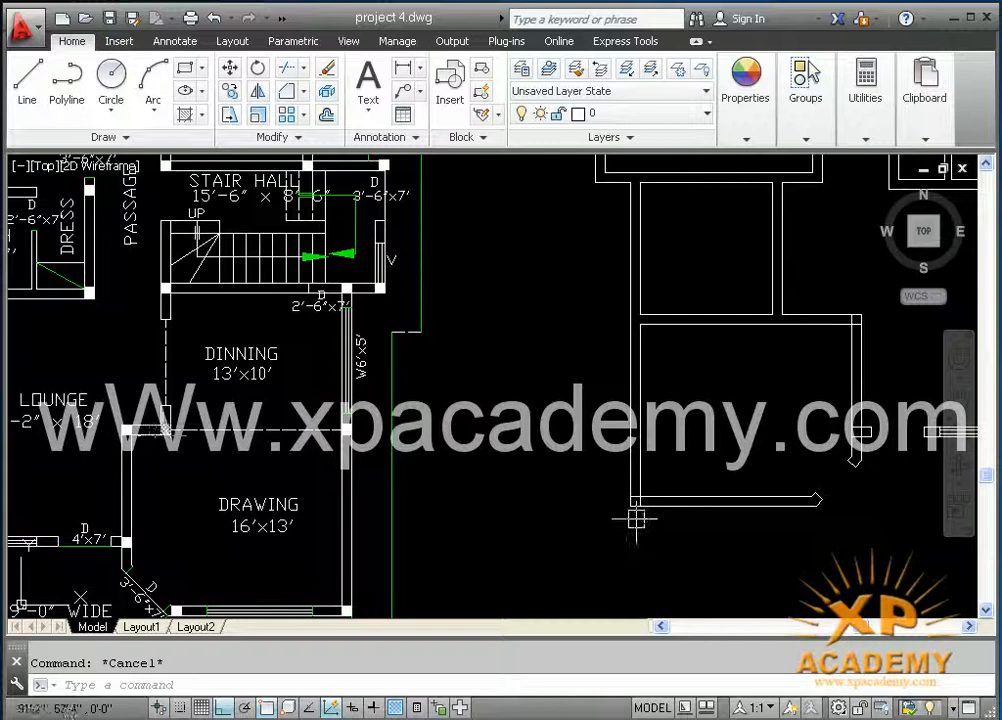
# - Fill the column square at the drawing room's top-right corner with a hatch
pyautogui.scroll(5, 636, 518)
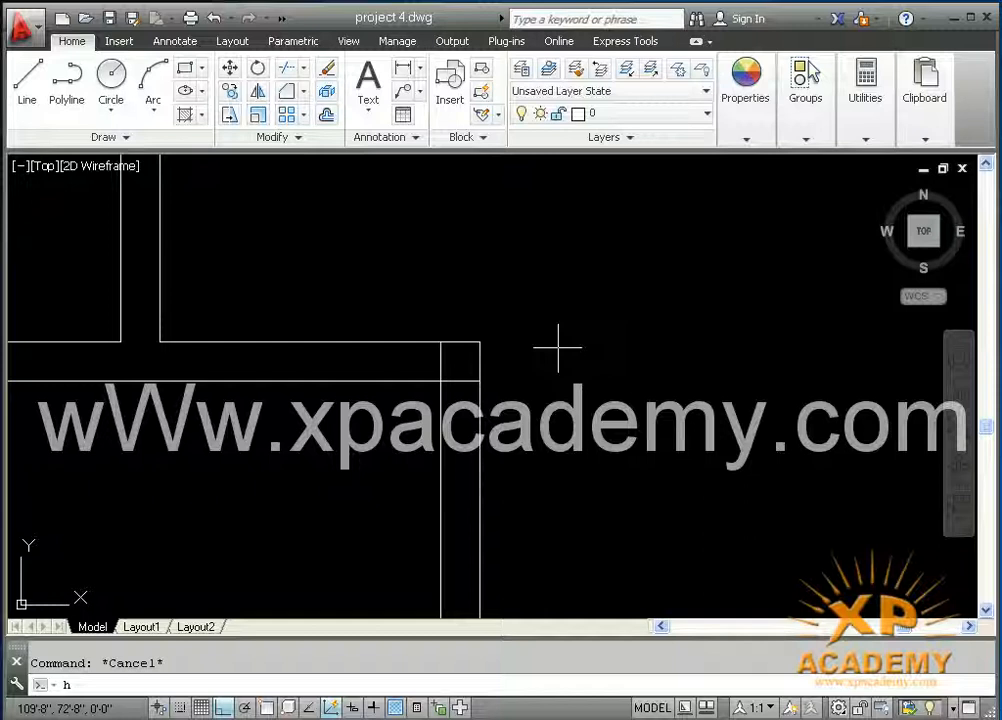
pyautogui.press('Return')
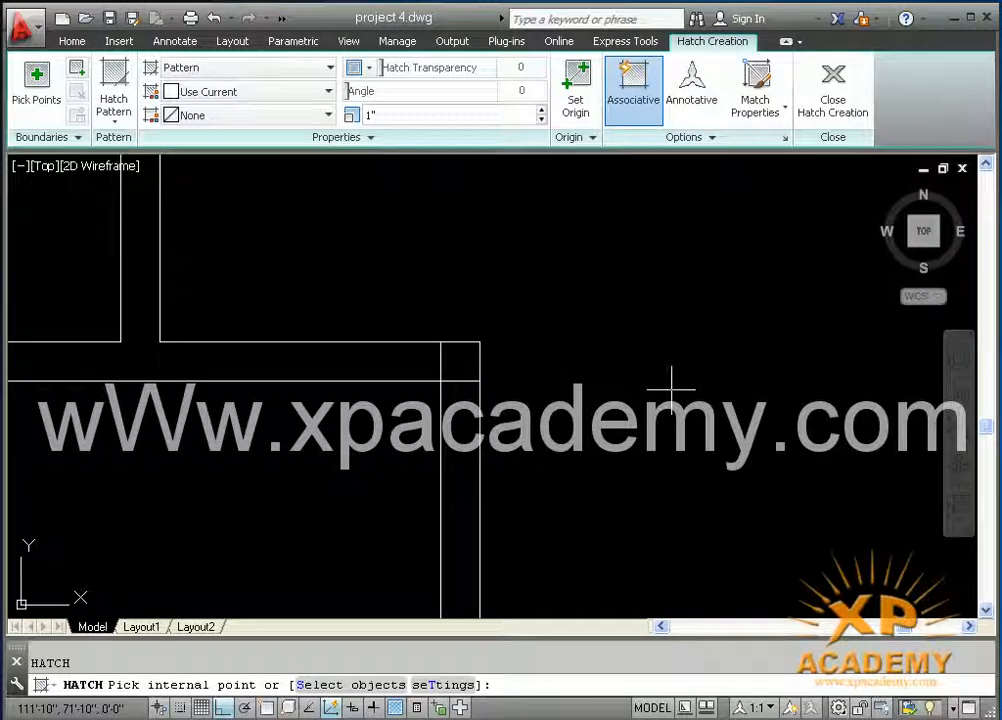
pyautogui.click(36, 86)
pyautogui.click(461, 363)
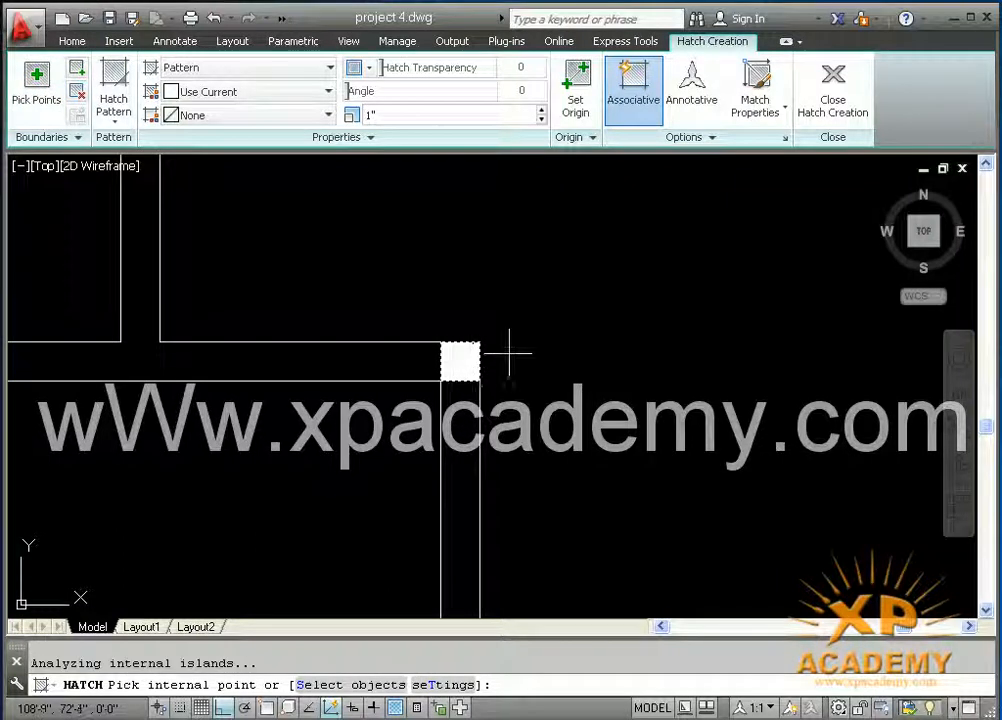
pyautogui.press('Return')
pyautogui.scroll(-4, 473, 407)
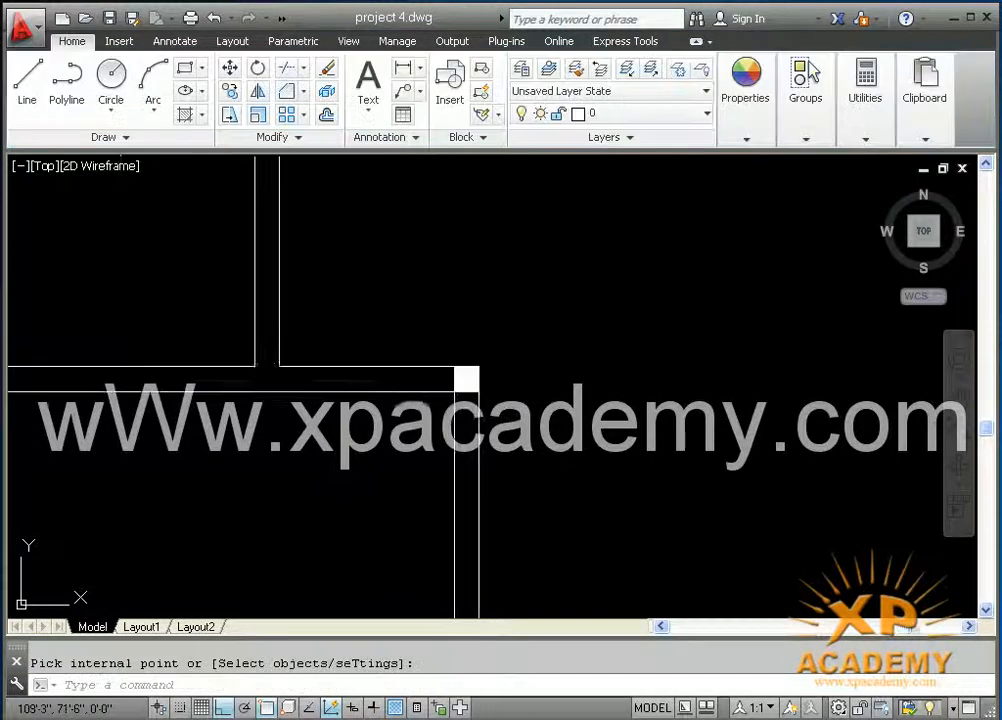
# - Copy the hatched column from the drawing room's top-right corner to the wall junction on its left along the top wall
pyautogui.moveTo(411, 418); pyautogui.dragTo(461, 393, button='middle')
pyautogui.scroll(2, 503, 363)
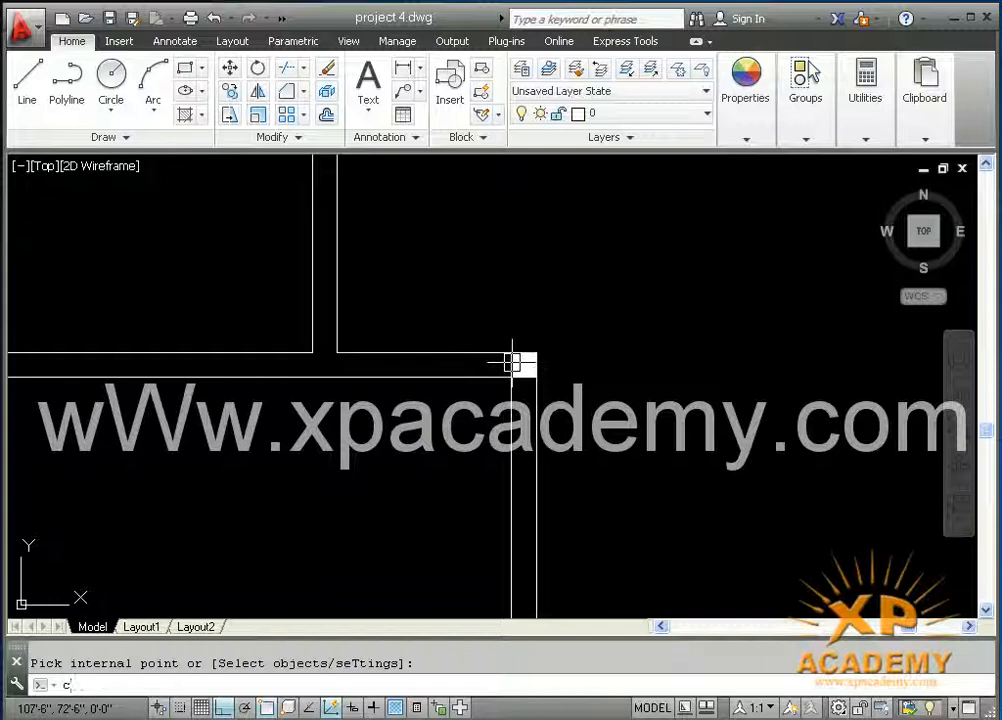
pyautogui.write('co')
pyautogui.press('Return')
pyautogui.click(490, 315)
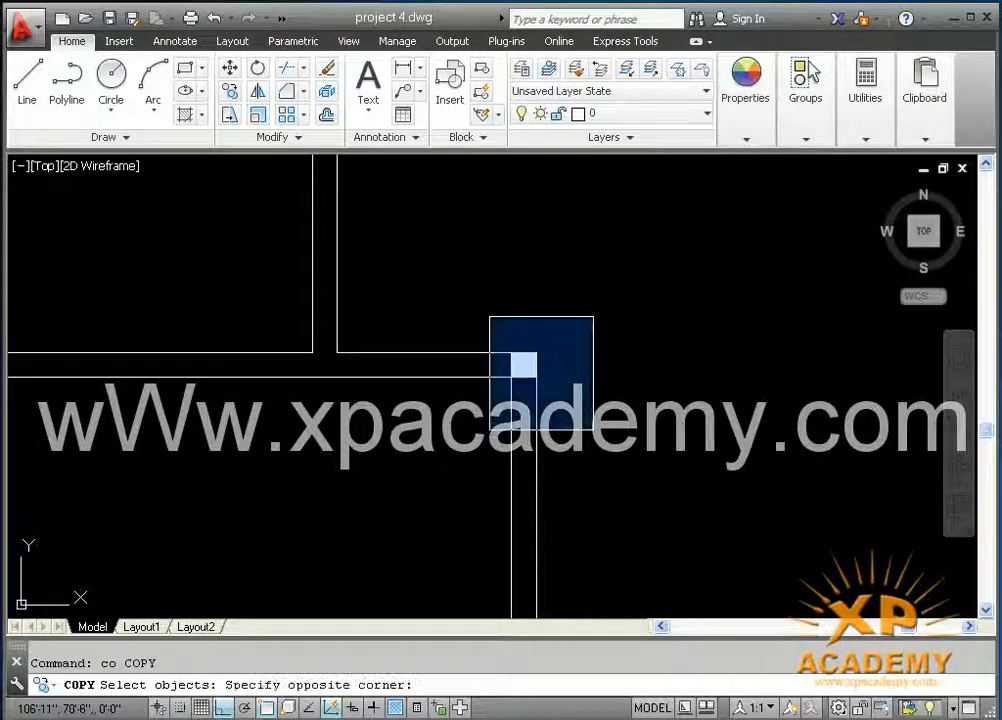
pyautogui.click(593, 428)
pyautogui.press('Return')
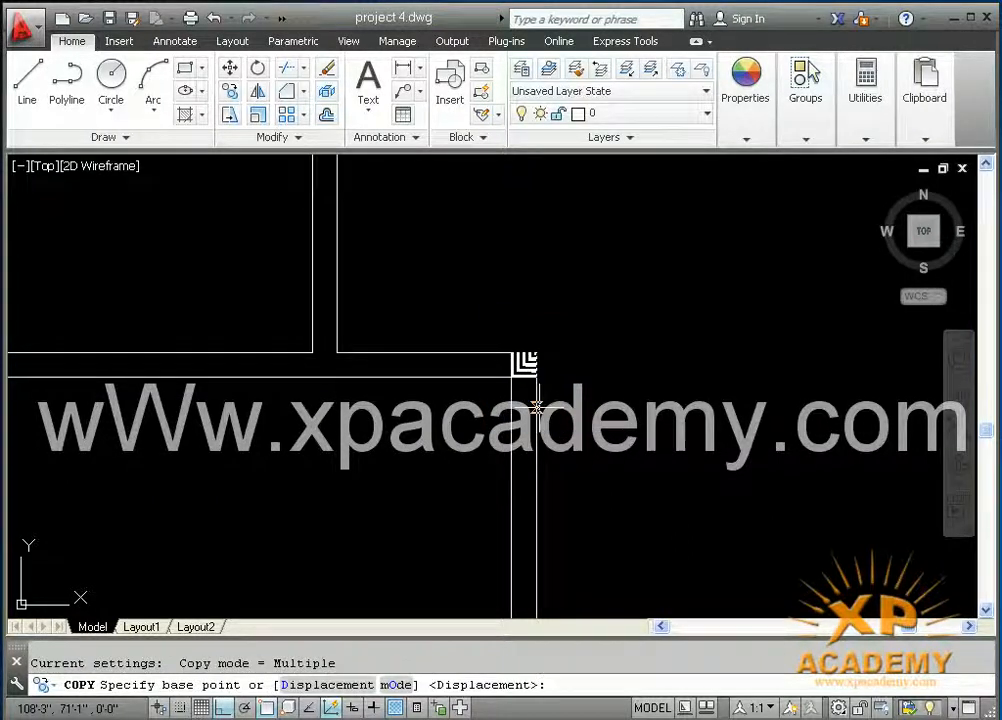
pyautogui.click(536, 352)
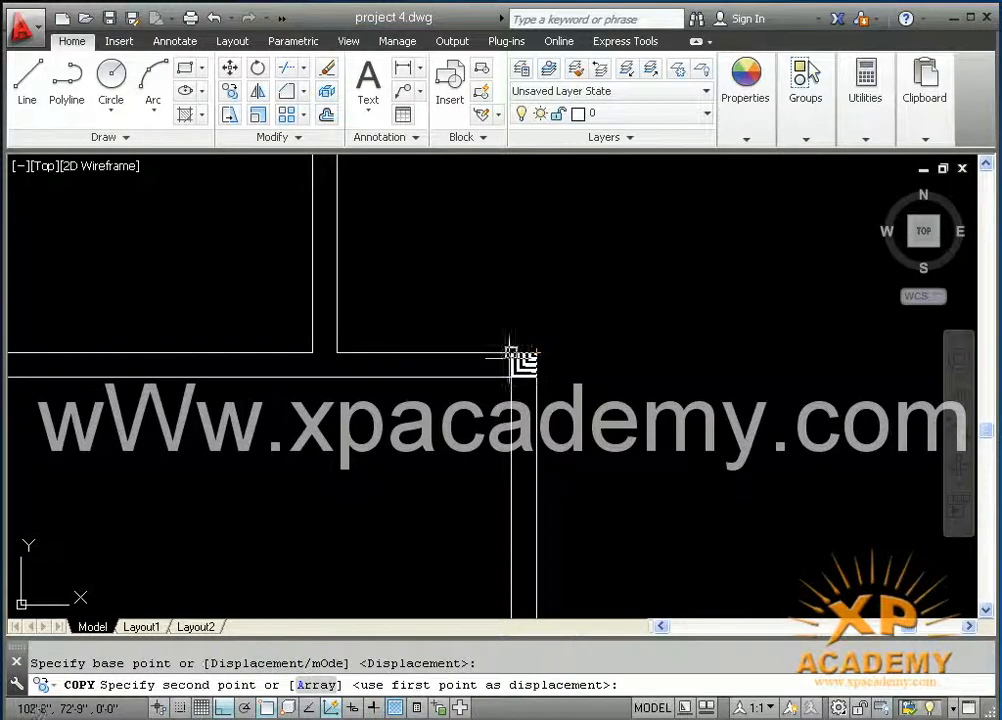
pyautogui.click(338, 353)
pyautogui.moveTo(274, 373); pyautogui.dragTo(735, 368, button='middle')
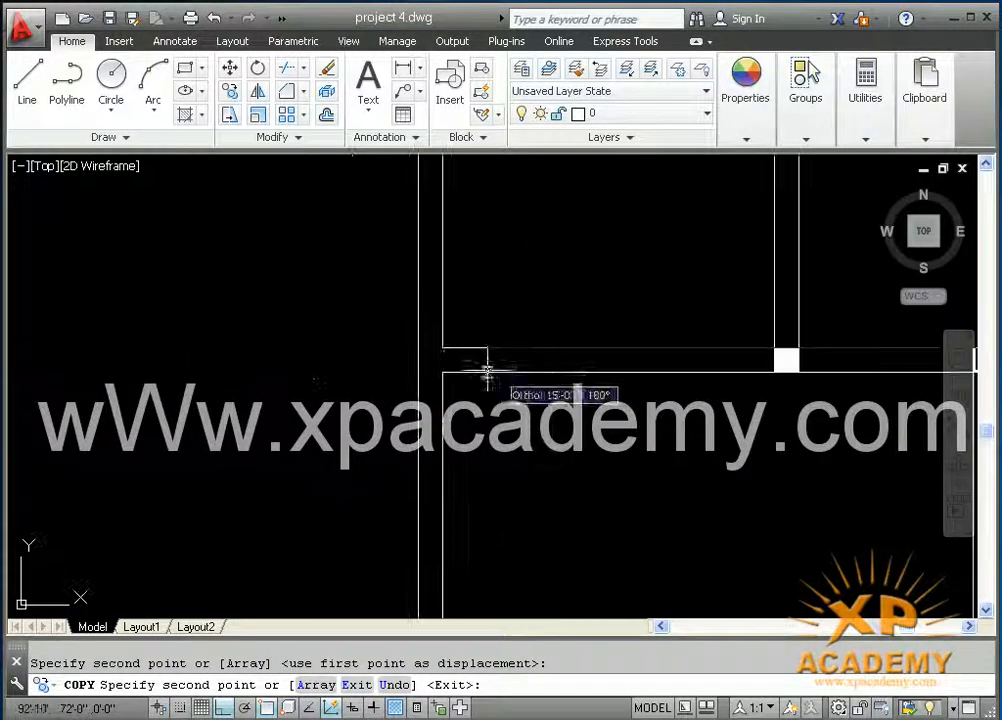
# - Place more column copies at the left outer wall junction and near both ends of the dining area's upper wall
pyautogui.click(440, 352)
pyautogui.moveTo(465, 239); pyautogui.dragTo(479, 476, button='middle')
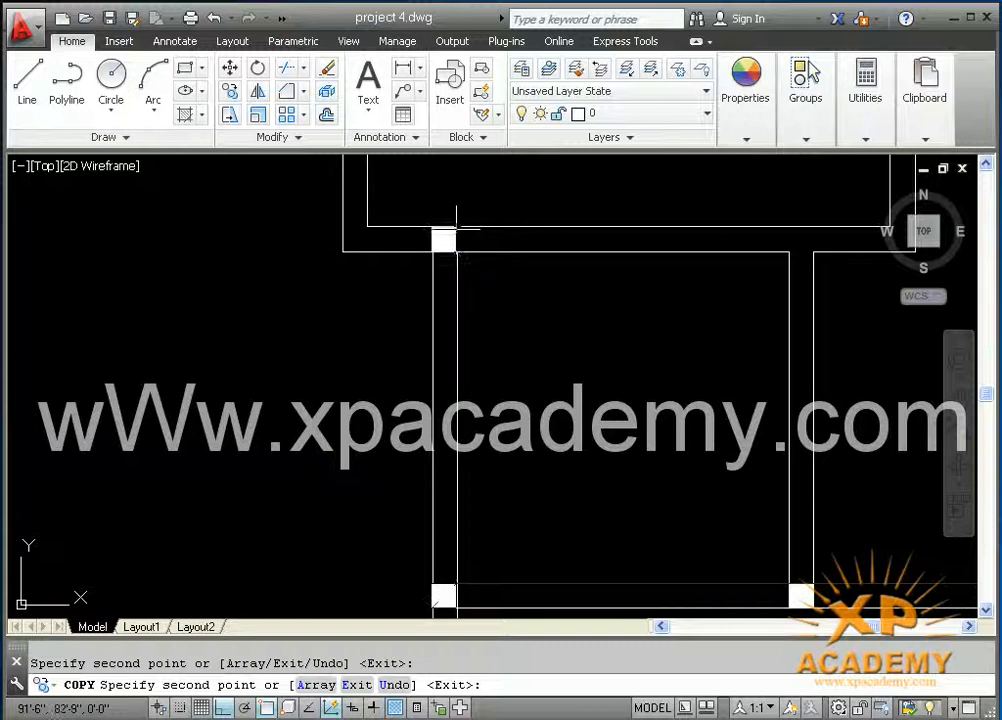
pyautogui.moveTo(964, 229); pyautogui.dragTo(438, 274, button='middle')
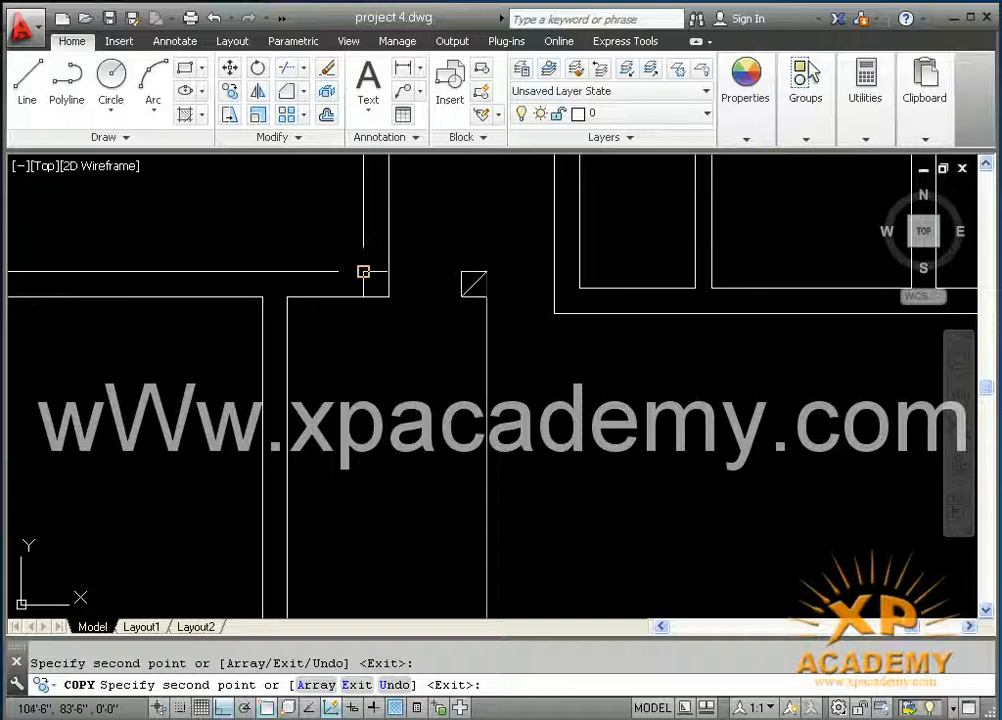
pyautogui.press('Return')
# - Move the column copy near the right end of the dining area's upper wall onto the outer wall corner
pyautogui.write('m')
pyautogui.press('Return')
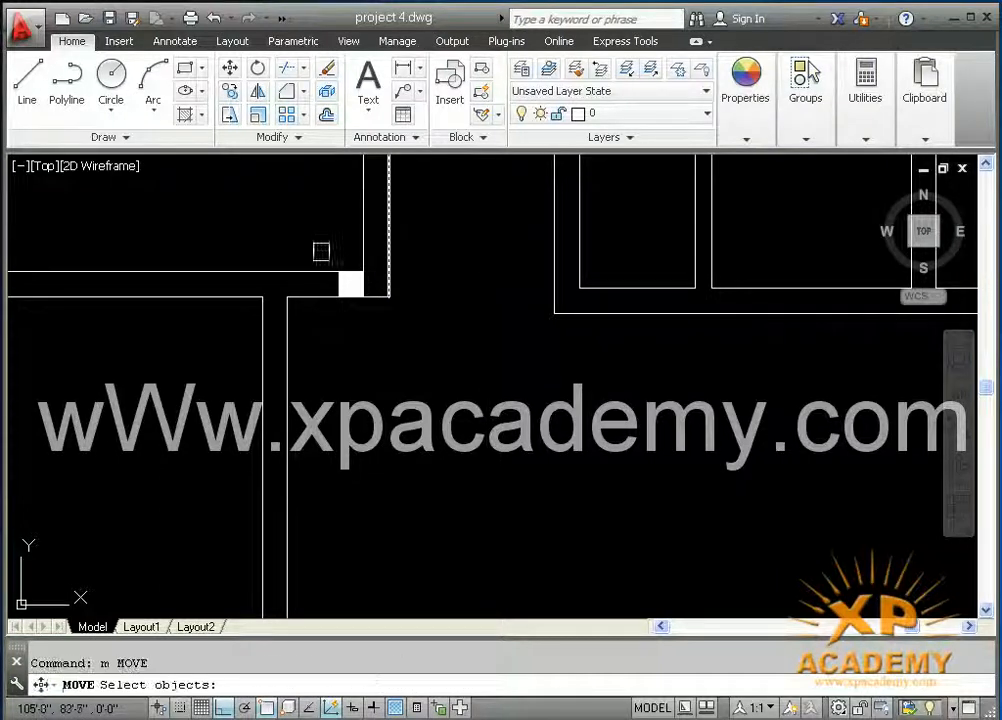
pyautogui.click(320, 251)
pyautogui.click(374, 313)
pyautogui.press('Return')
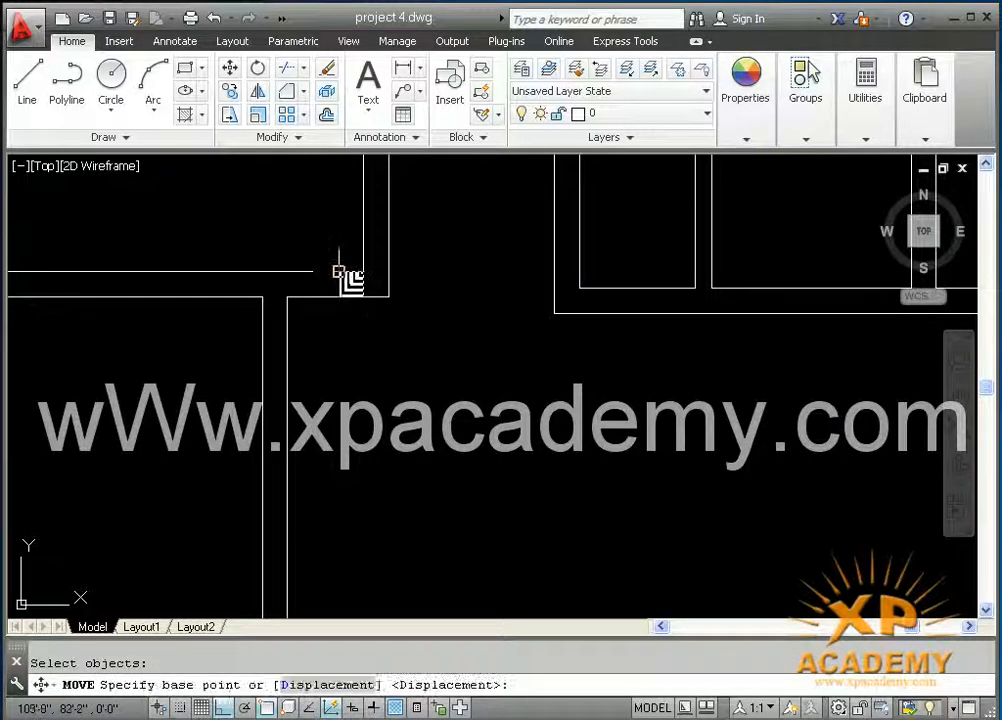
pyautogui.click(351, 271)
pyautogui.click(357, 280)
pyautogui.scroll(-2, 355, 282)
pyautogui.moveTo(334, 298); pyautogui.dragTo(514, 317, button='middle')
pyautogui.scroll(4, 318, 303)
pyautogui.press('Return')
pyautogui.click(331, 228)
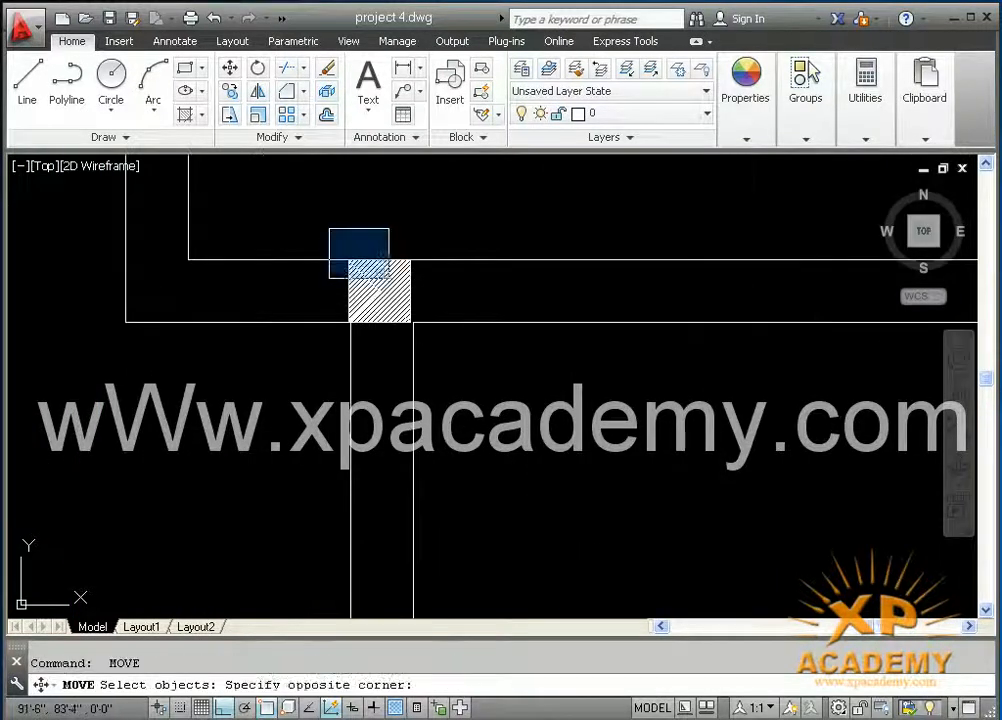
pyautogui.click(390, 280)
pyautogui.press('Return')
pyautogui.scroll(3, 415, 336)
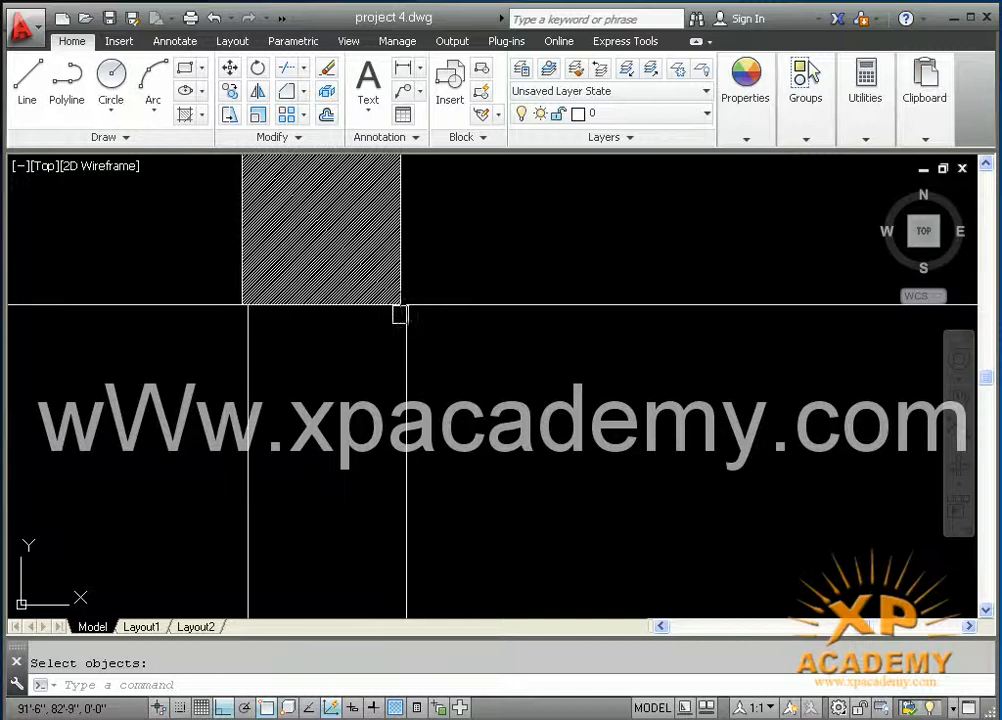
pyautogui.scroll(-4, 405, 320)
pyautogui.press('Escape')
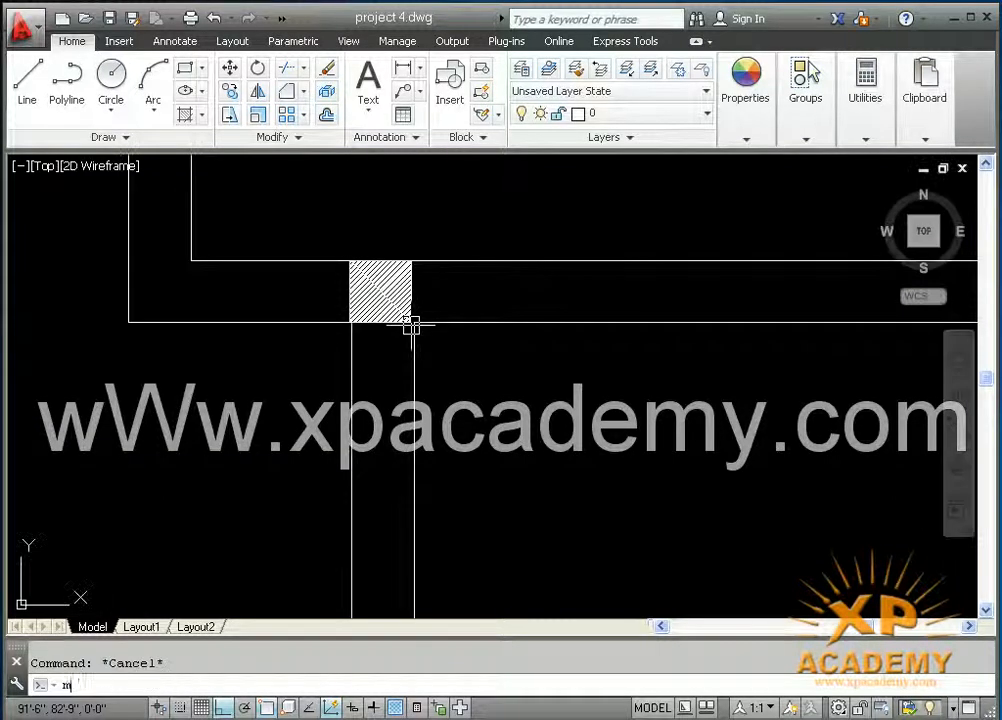
# - Move the hatched column at the left T-junction of the dining area's upper wall into line with the vertical wall below it
pyautogui.write('m')
pyautogui.press('Return')
pyautogui.click(305, 220)
pyautogui.click(432, 360)
pyautogui.press('Return')
pyautogui.scroll(3, 407, 332)
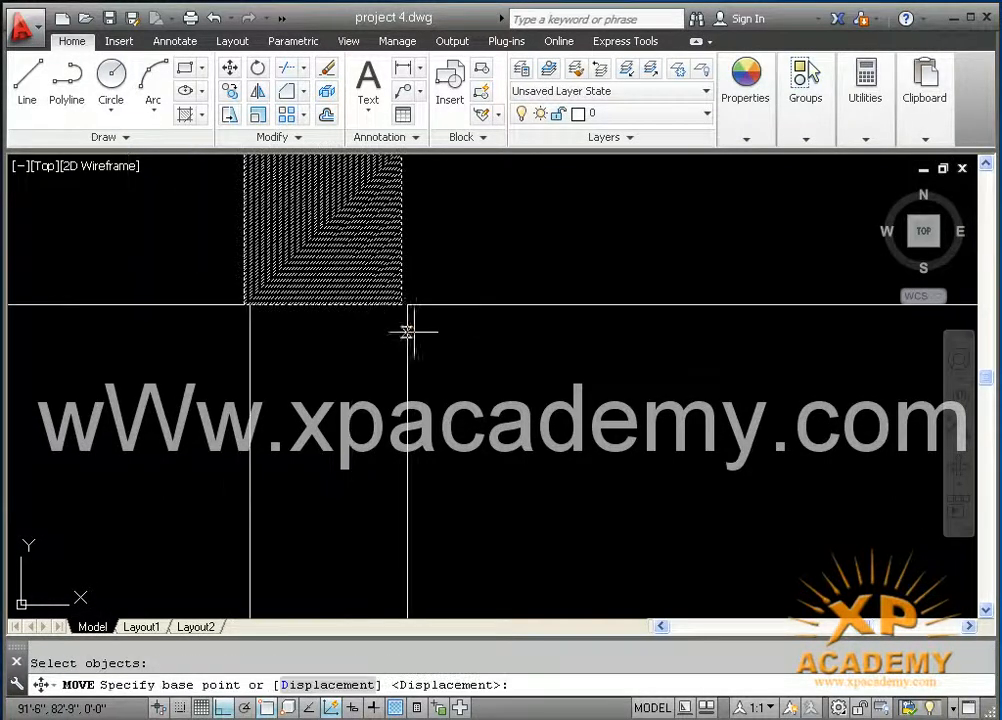
pyautogui.click(401, 304)
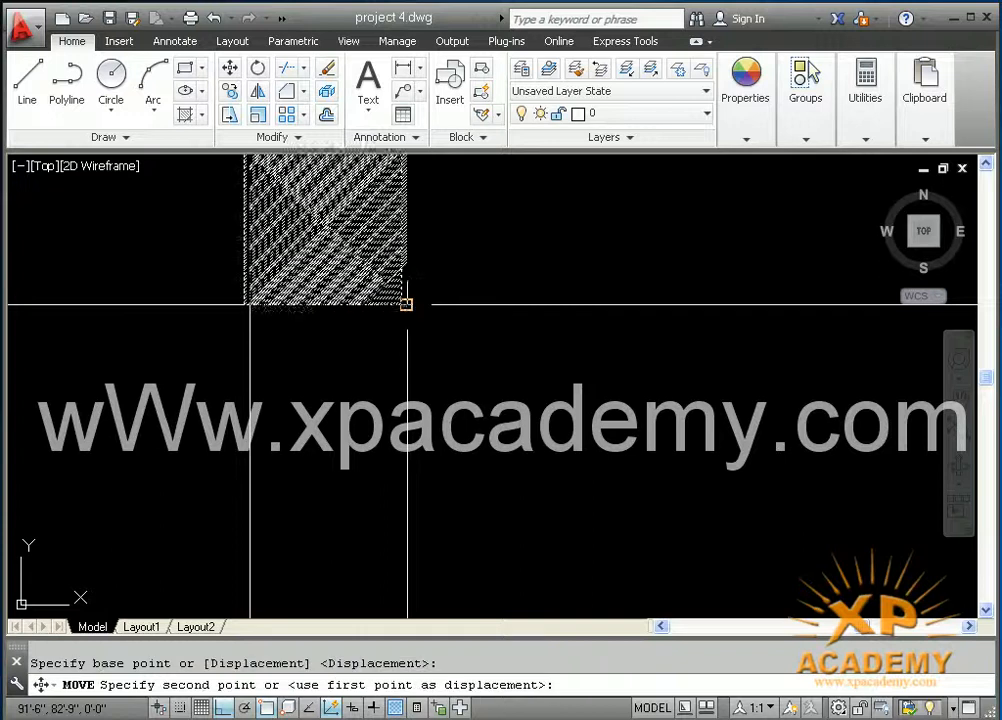
pyautogui.click(407, 304)
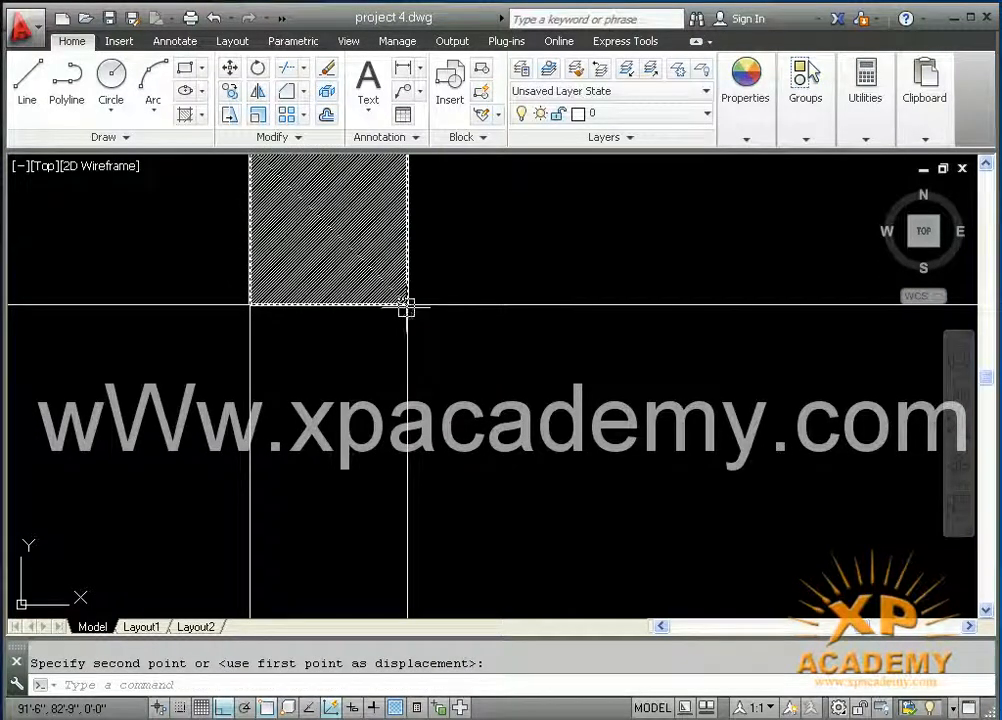
# - Copy the aligned hatched column to the lower-left outer corner of the room above the dining area
pyautogui.scroll(6, 405, 309)
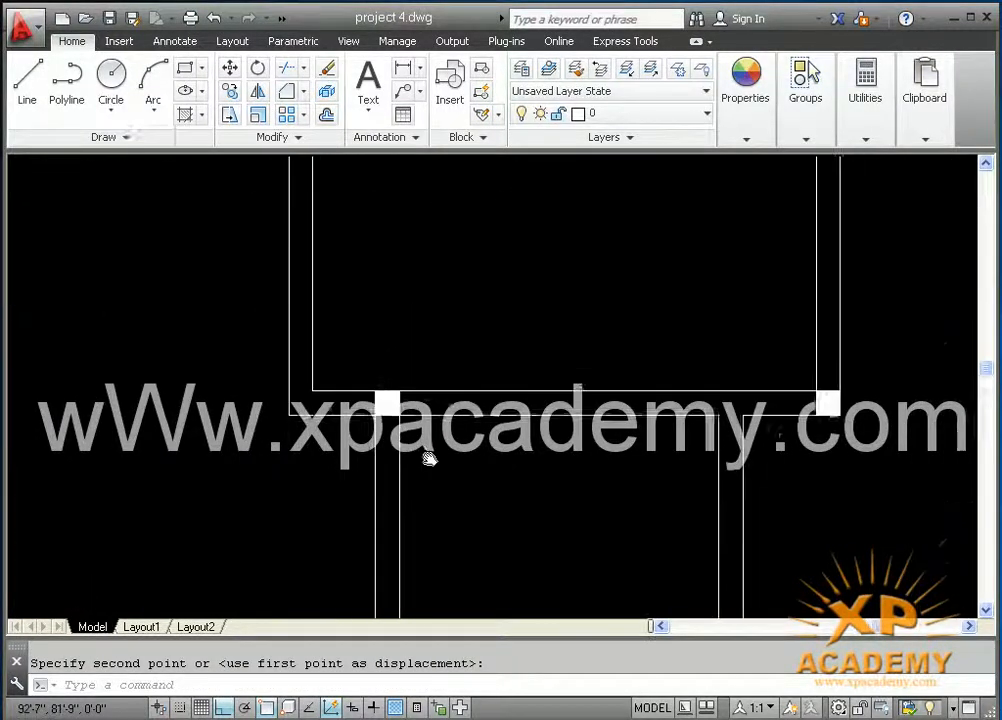
pyautogui.scroll(2, 419, 437)
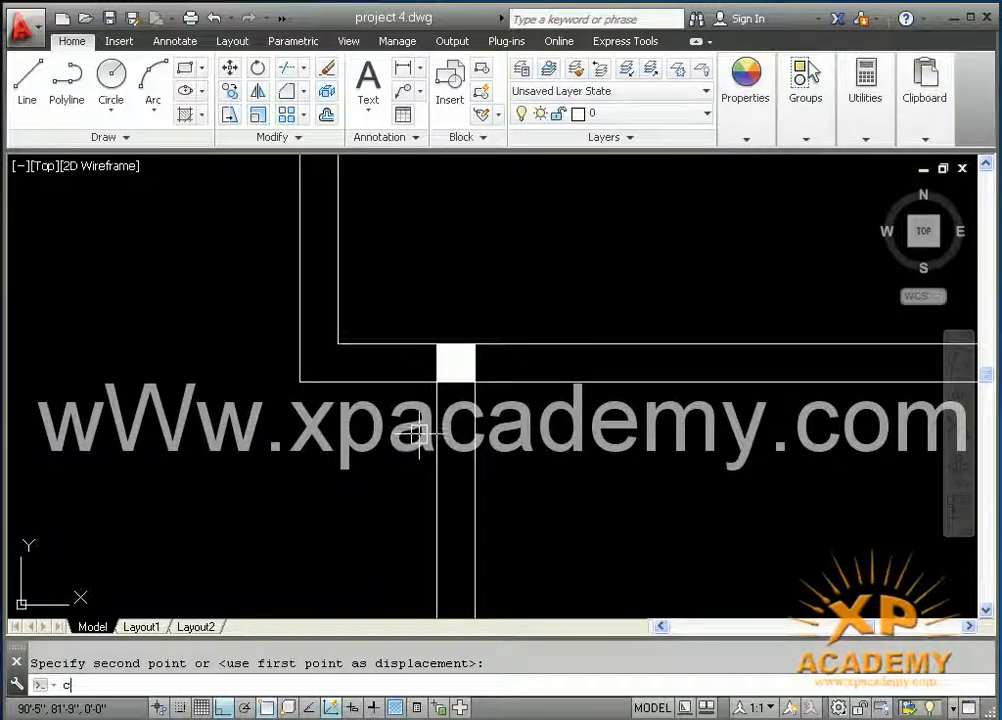
pyautogui.write('o')
pyautogui.press('Return')
pyautogui.click(408, 317)
pyautogui.click(488, 416)
pyautogui.press('Return')
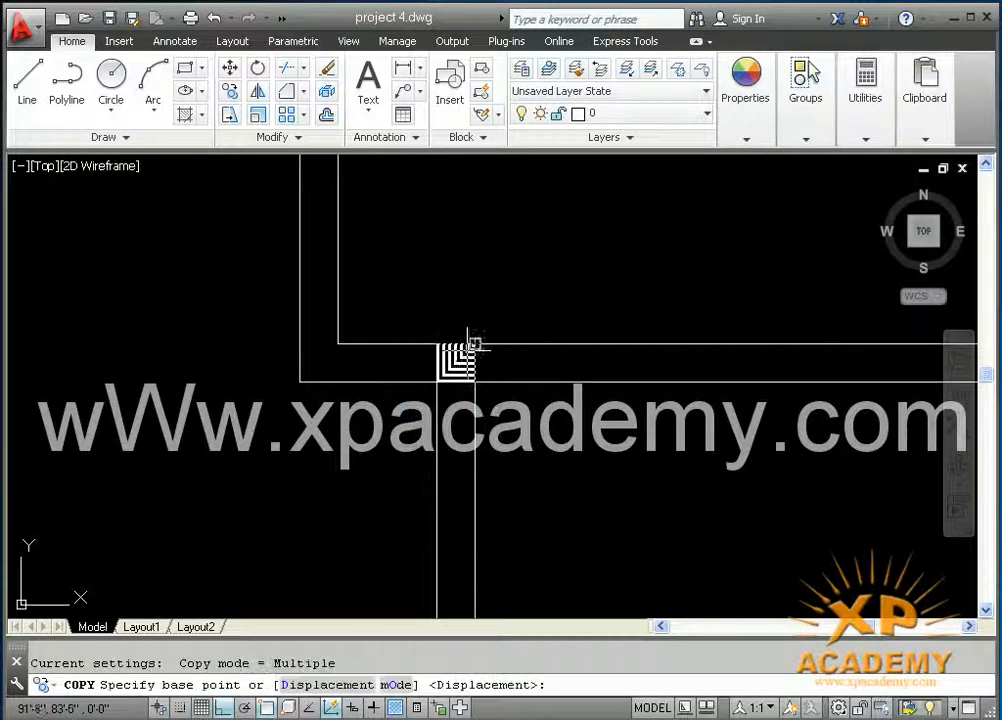
pyautogui.click(475, 343)
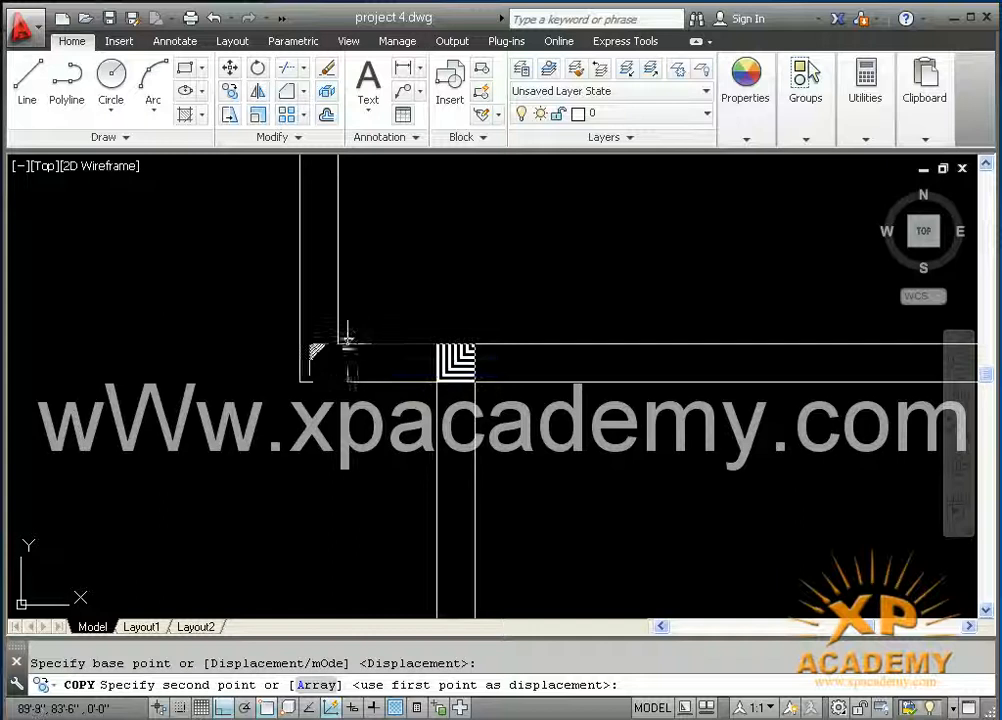
pyautogui.click(337, 343)
# - Place column copies up the left outer wall at the three wall junctions and at the plan's top-left corner
pyautogui.moveTo(364, 353); pyautogui.dragTo(371, 615, button='middle')
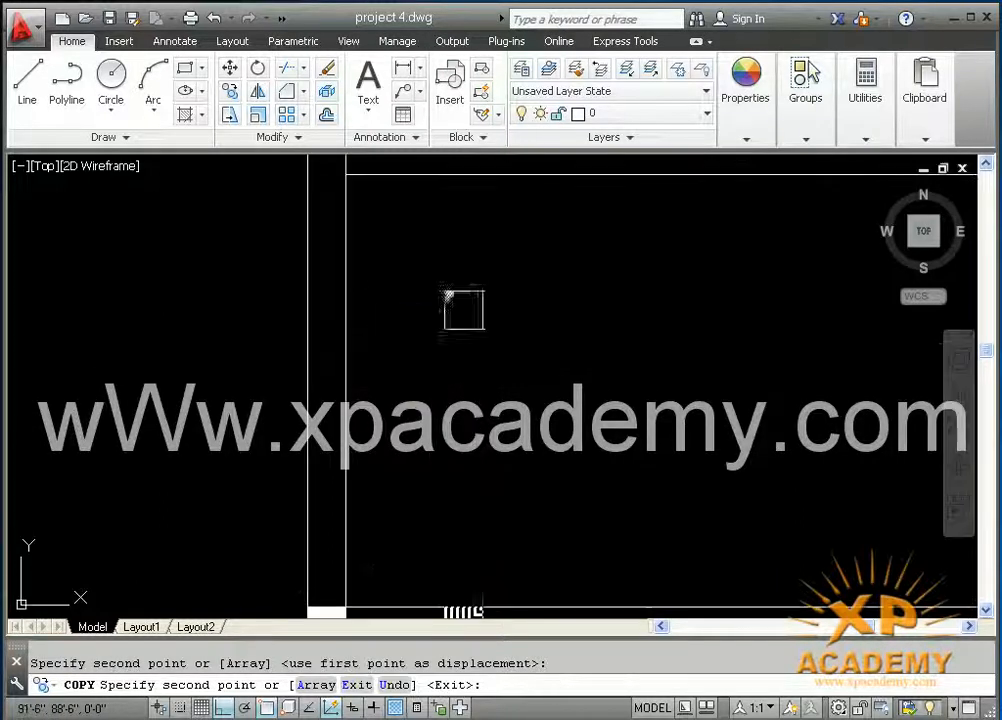
pyautogui.moveTo(347, 252); pyautogui.dragTo(352, 439, button='middle')
pyautogui.scroll(-2, 352, 390)
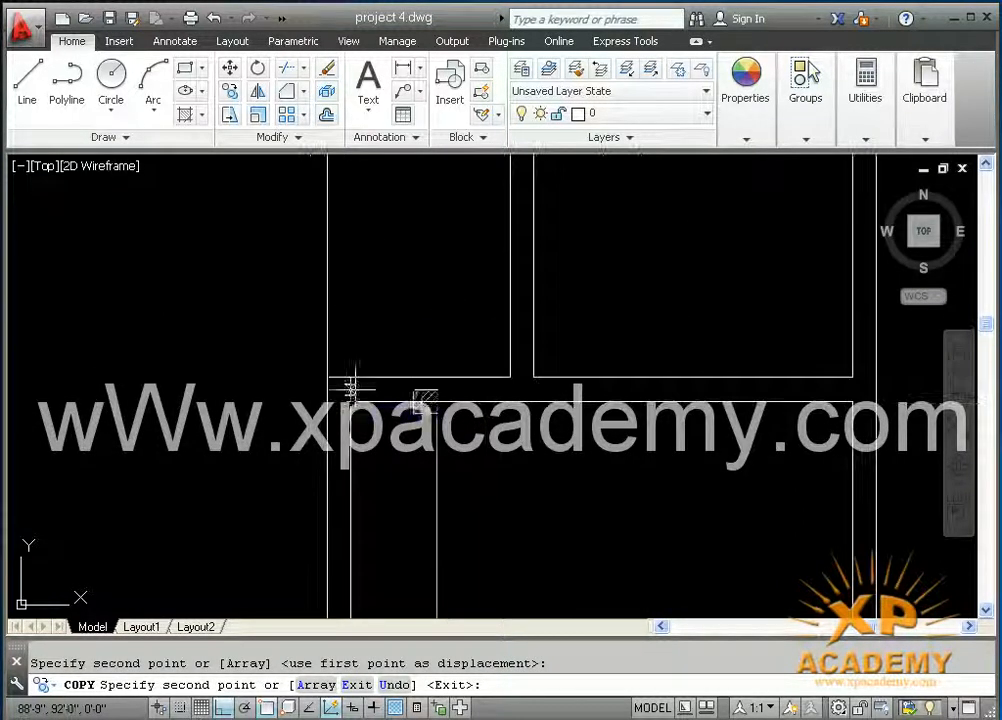
pyautogui.click(351, 377)
pyautogui.moveTo(472, 344); pyautogui.dragTo(488, 566, button='middle')
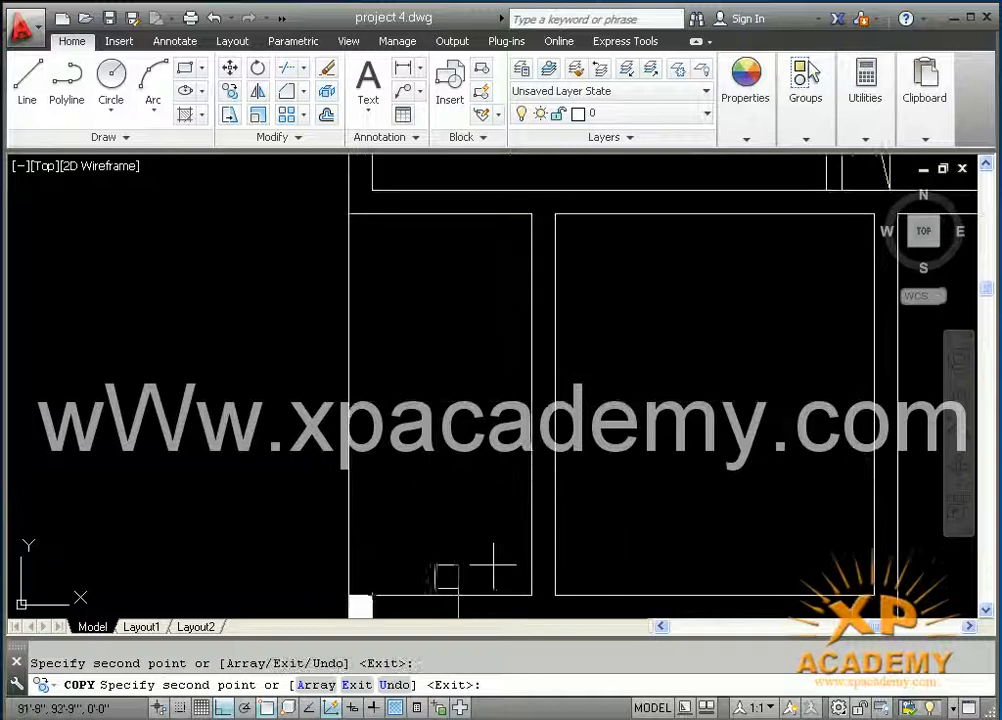
pyautogui.click(372, 190)
pyautogui.moveTo(380, 195); pyautogui.dragTo(386, 370, button='middle')
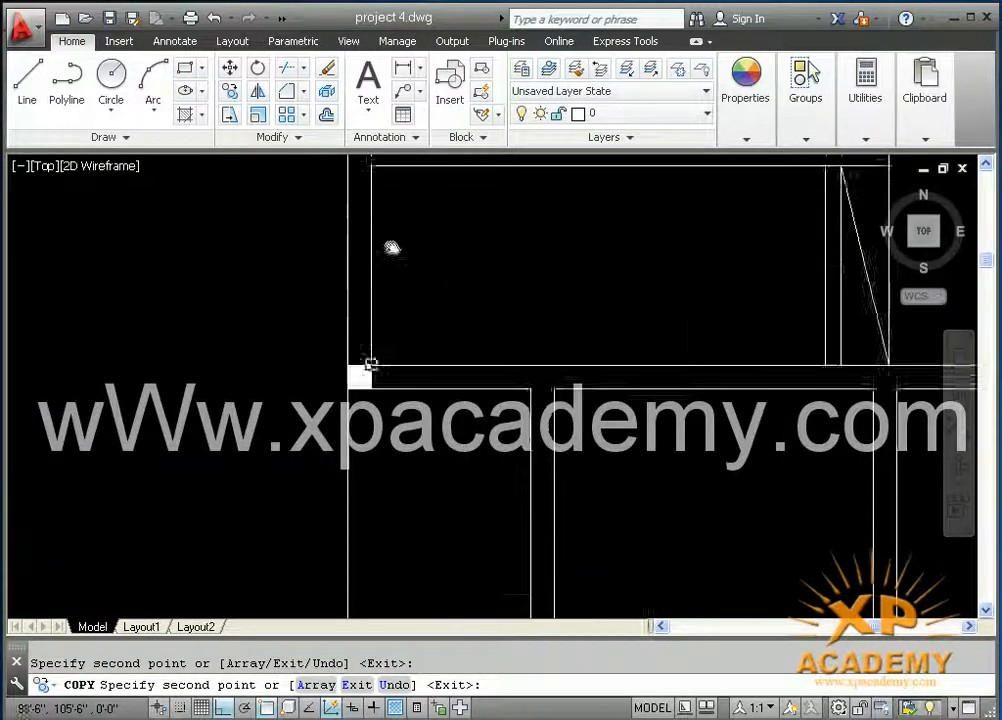
pyautogui.moveTo(391, 246); pyautogui.dragTo(390, 396, button='middle')
pyautogui.click(370, 291)
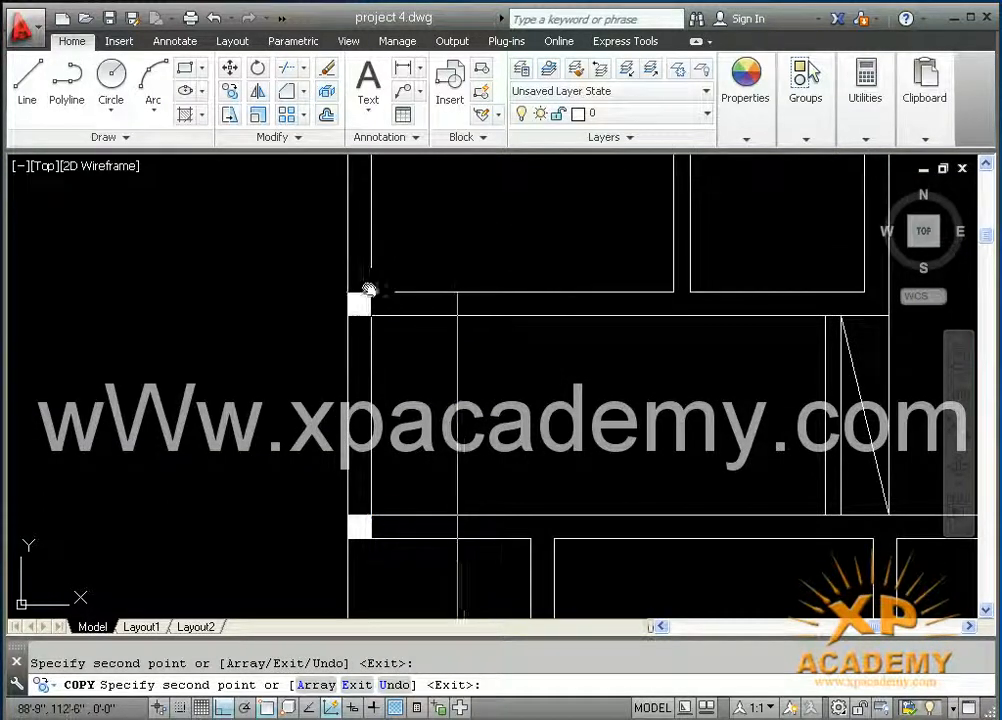
pyautogui.moveTo(369, 288); pyautogui.dragTo(360, 583, button='middle')
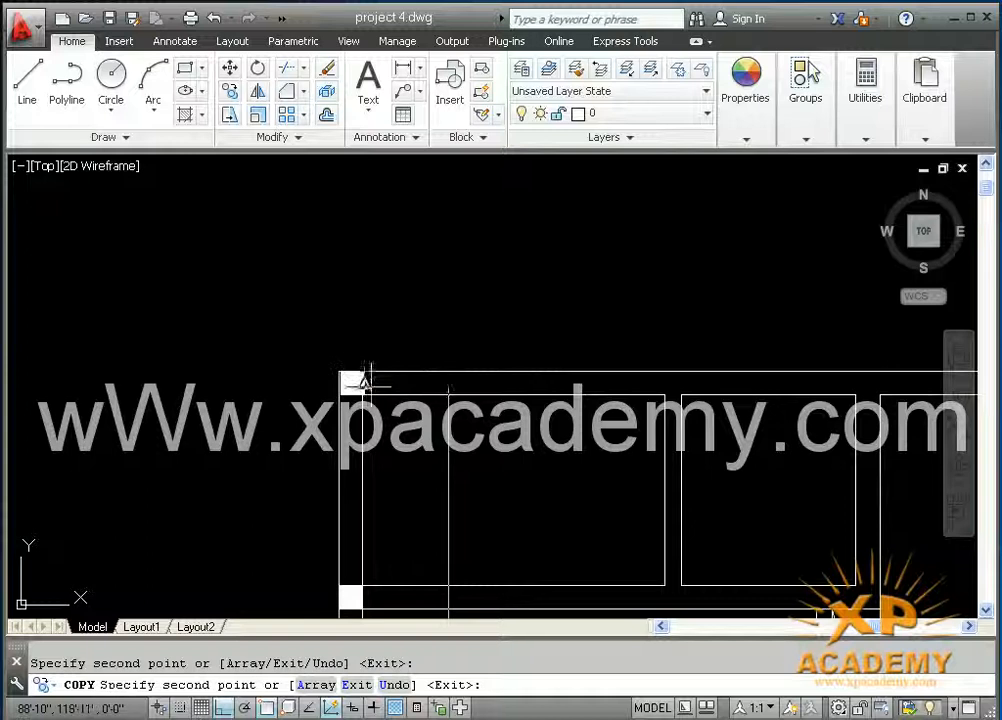
pyautogui.press('Return')
# - Move the hatched column at the plan's top-left corner so it lines up with the inner wall corner
pyautogui.scroll(2, 360, 432)
pyautogui.write('m')
pyautogui.press('Return')
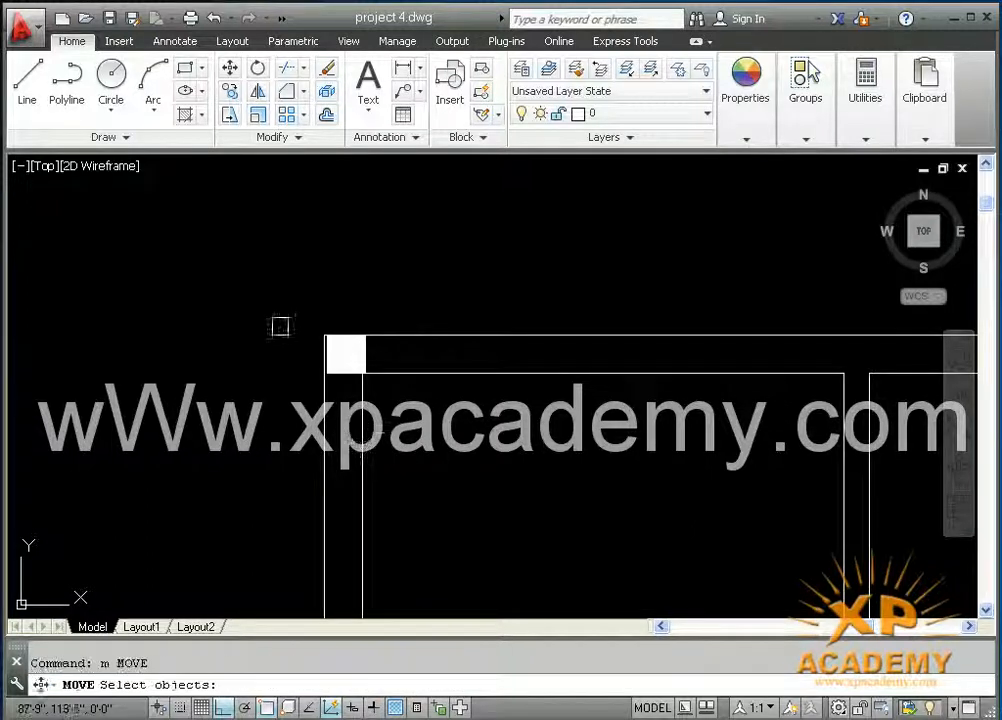
pyautogui.click(284, 302)
pyautogui.click(405, 418)
pyautogui.press('Return')
pyautogui.scroll(2, 371, 350)
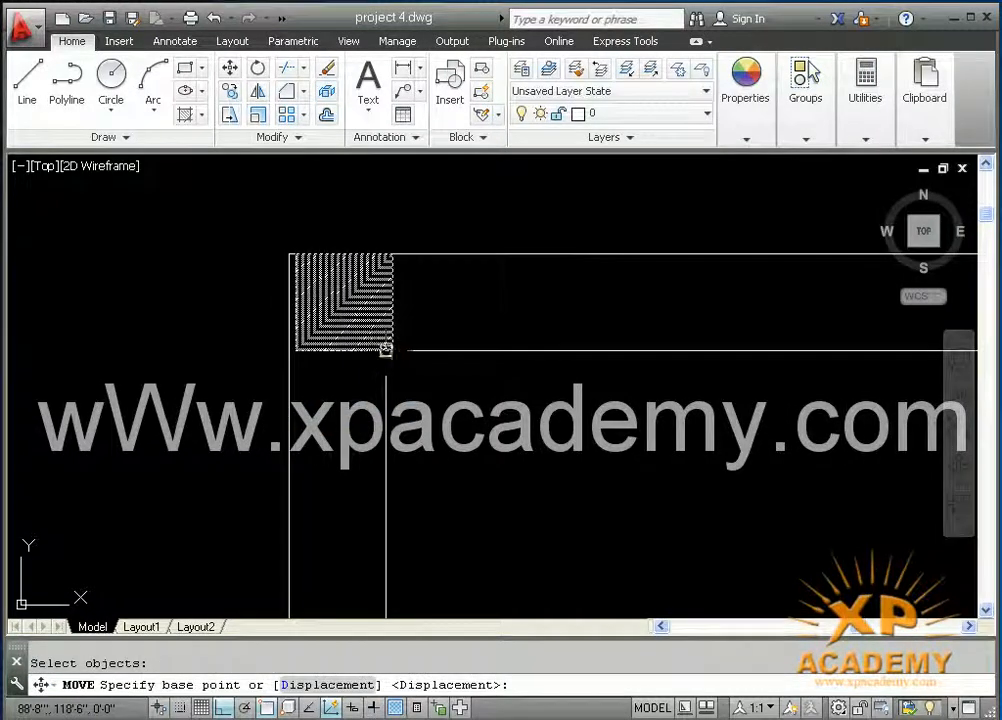
pyautogui.click(392, 350)
pyautogui.scroll(-4, 409, 391)
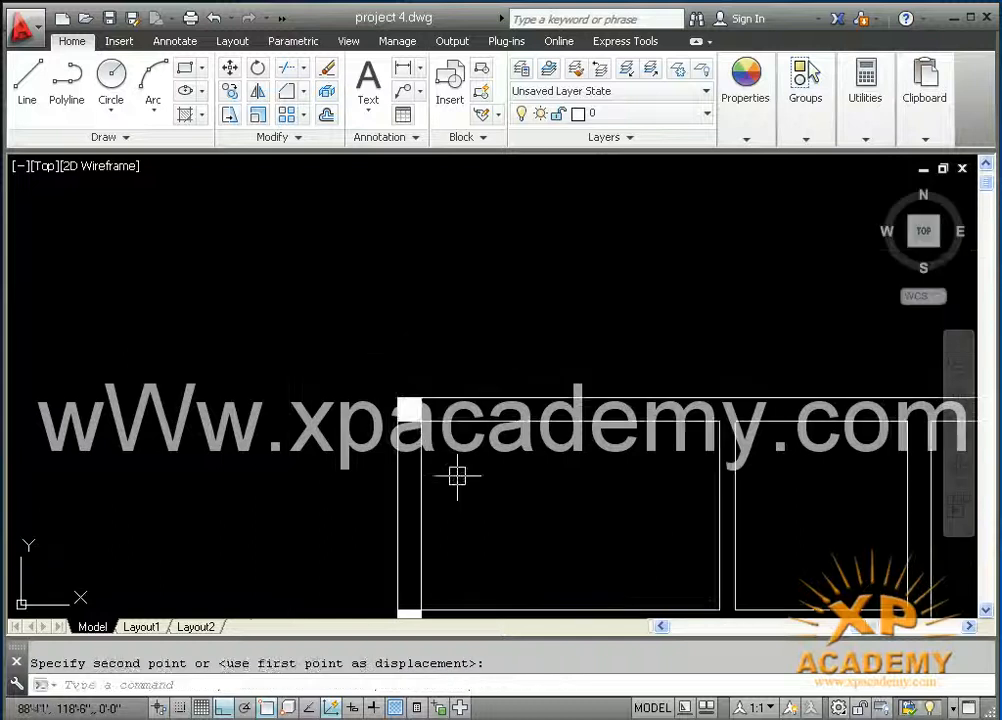
# - Examine the columns and the right-hand walls of the redrawn plan against the reference plan
pyautogui.scroll(-2, 330, 352)
pyautogui.moveTo(443, 481)
pyautogui.mouseDown(button='middle')
pyautogui.moveTo(409, 385)
pyautogui.moveTo(456, 343)
pyautogui.mouseUp(button='middle')
pyautogui.scroll(-4, 443, 369)
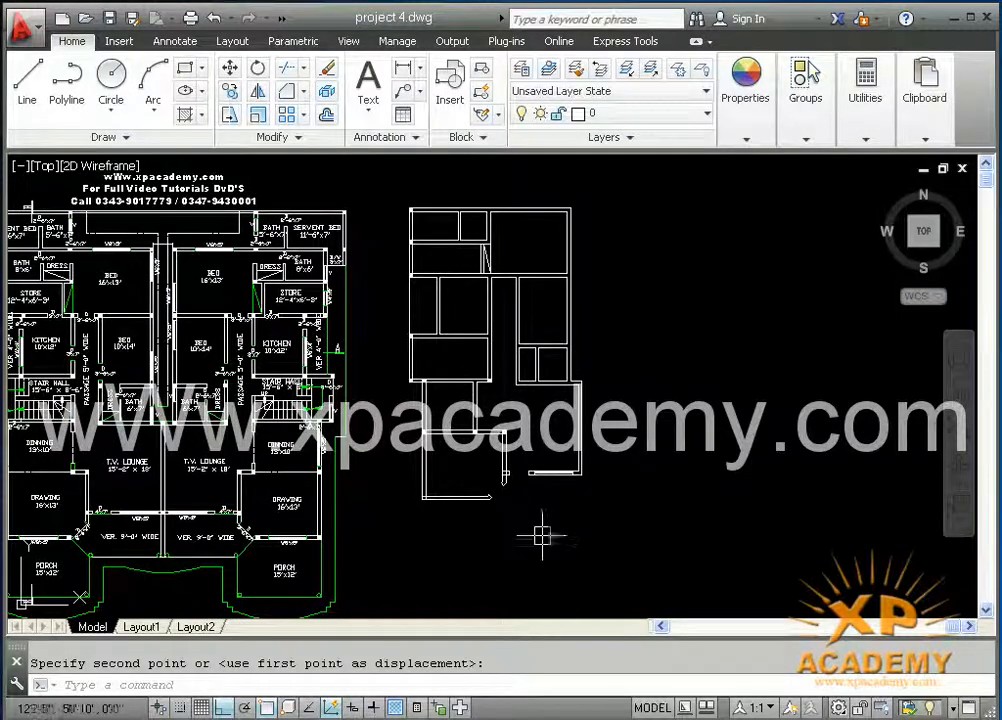
pyautogui.moveTo(488, 458); pyautogui.dragTo(554, 491, button='middle')
pyautogui.scroll(5, 501, 434)
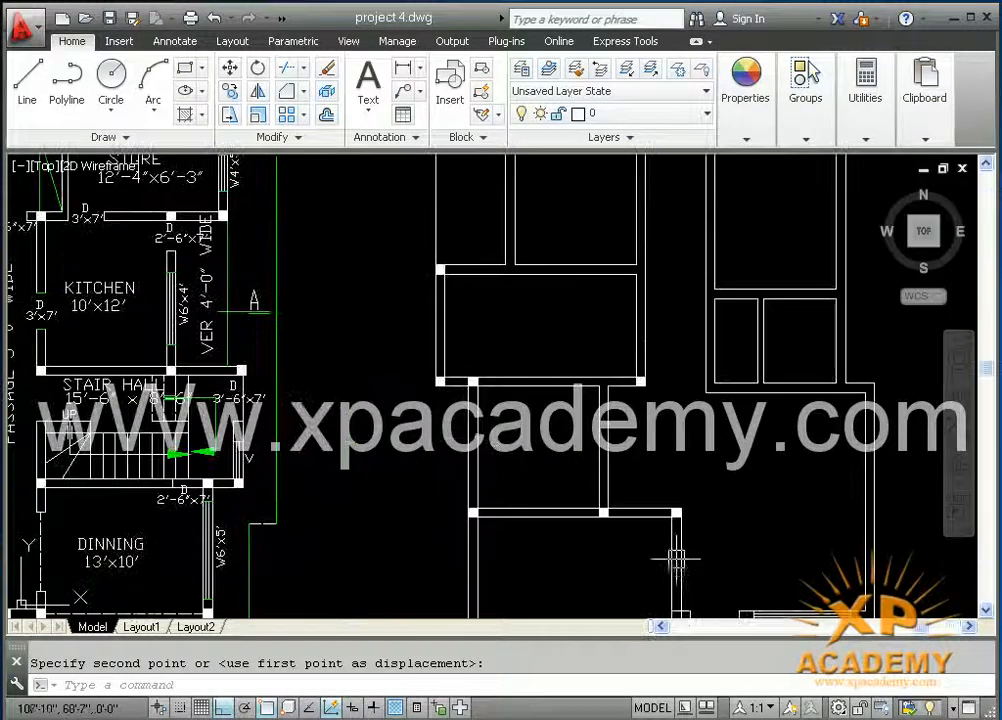
pyautogui.moveTo(680, 610)
pyautogui.mouseDown(button='middle')
pyautogui.moveTo(672, 531)
pyautogui.moveTo(590, 519)
pyautogui.moveTo(522, 383)
pyautogui.mouseUp(button='middle')
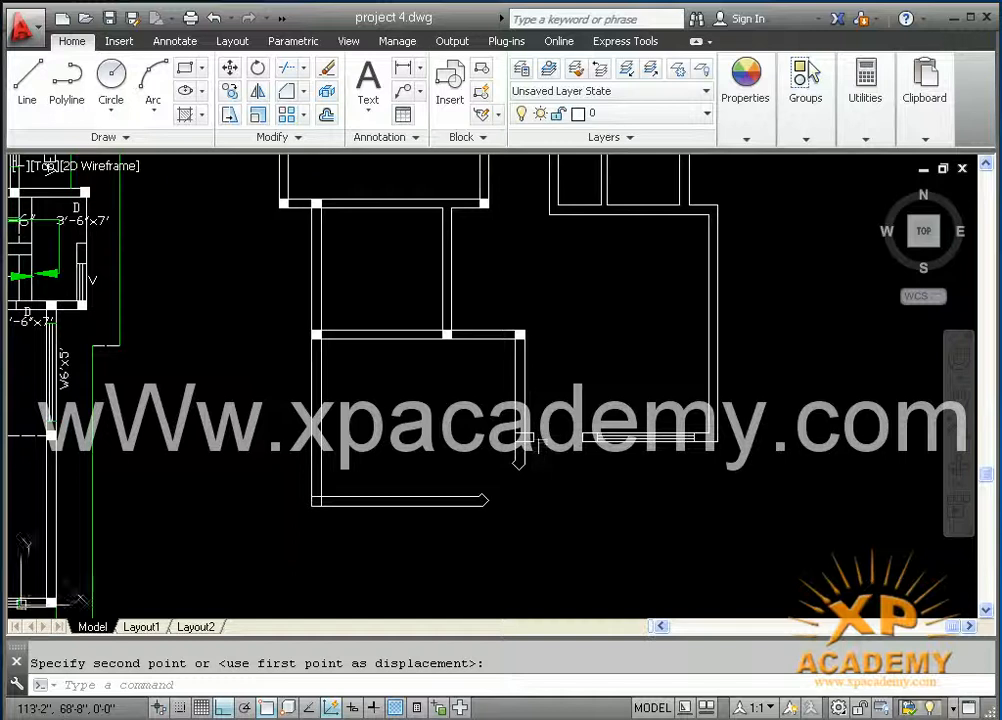
pyautogui.scroll(-2, 541, 500)
pyautogui.moveTo(550, 514)
pyautogui.mouseDown(button='middle')
pyautogui.moveTo(552, 532)
pyautogui.moveTo(622, 602)
pyautogui.mouseUp(button='middle')
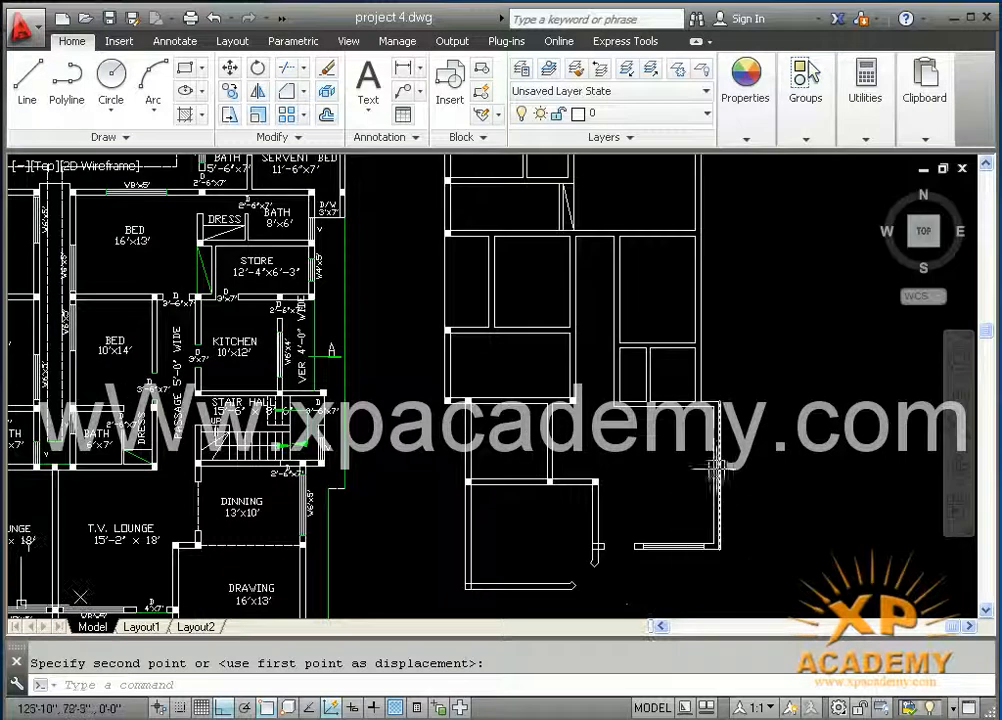
pyautogui.moveTo(478, 476); pyautogui.dragTo(457, 501, button='middle')
pyautogui.moveTo(684, 431); pyautogui.dragTo(844, 516, button='middle')
pyautogui.moveTo(838, 433); pyautogui.dragTo(555, 432, button='middle')
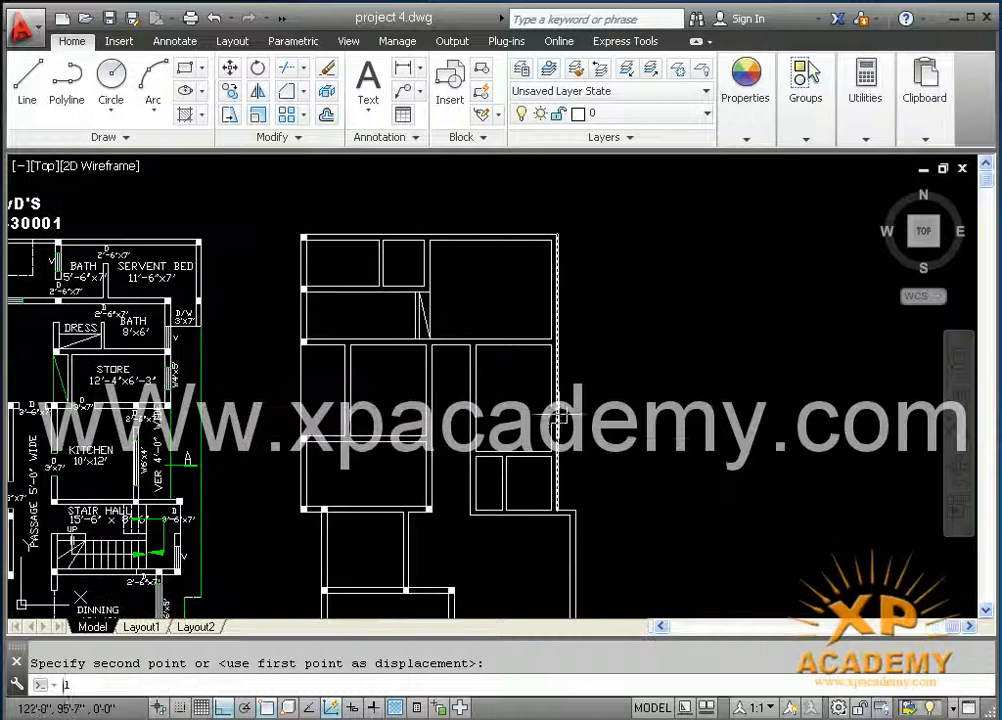
# - Draw a 4' horizontal line outward from the right outer wall of the redrawn plan
pyautogui.press('Return')
pyautogui.scroll(2, 654, 388)
pyautogui.click(498, 376)
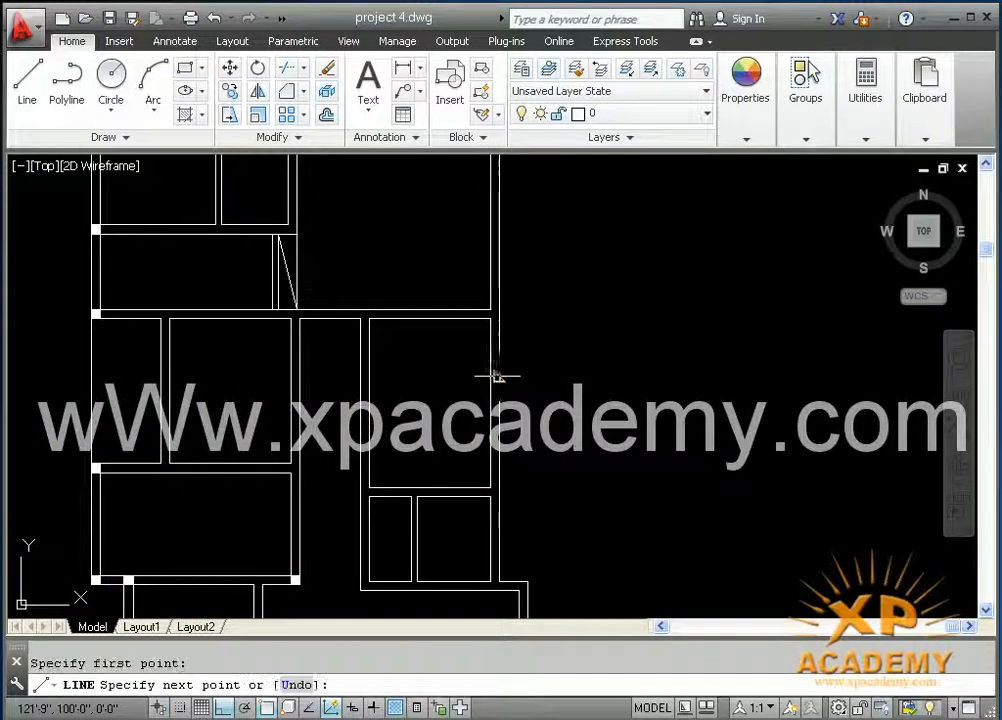
pyautogui.write('4')
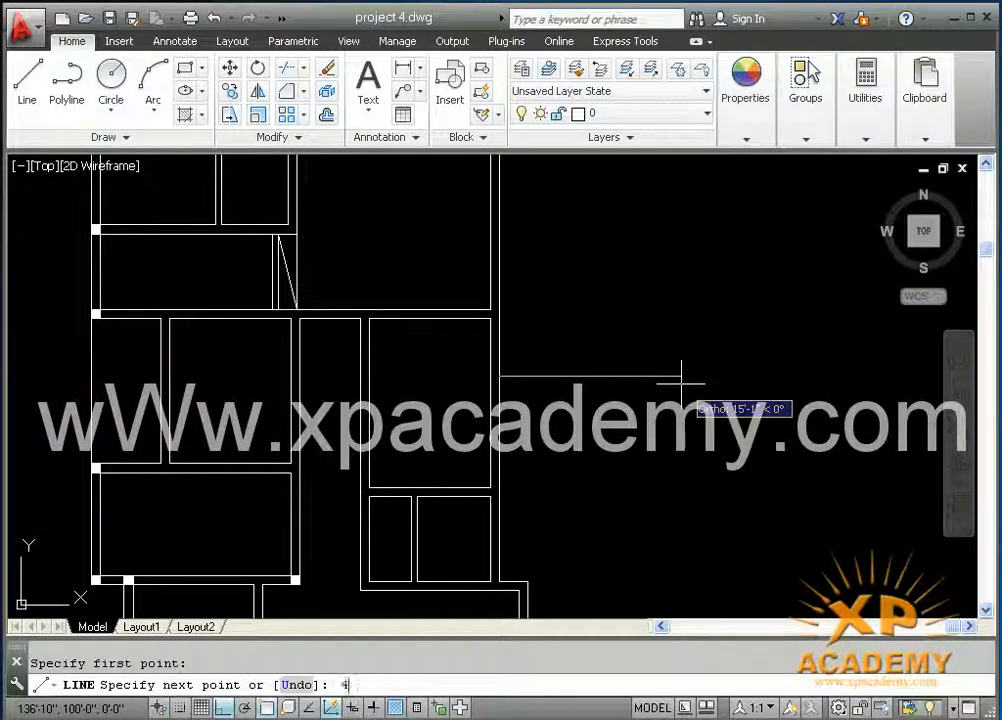
pyautogui.write("'")
pyautogui.press('Return')
pyautogui.press('Return')
# - Mirror the whole redrawn plan about a vertical axis through the midpoint of the 4' line, keeping the source objects
pyautogui.scroll(-5, 679, 381)
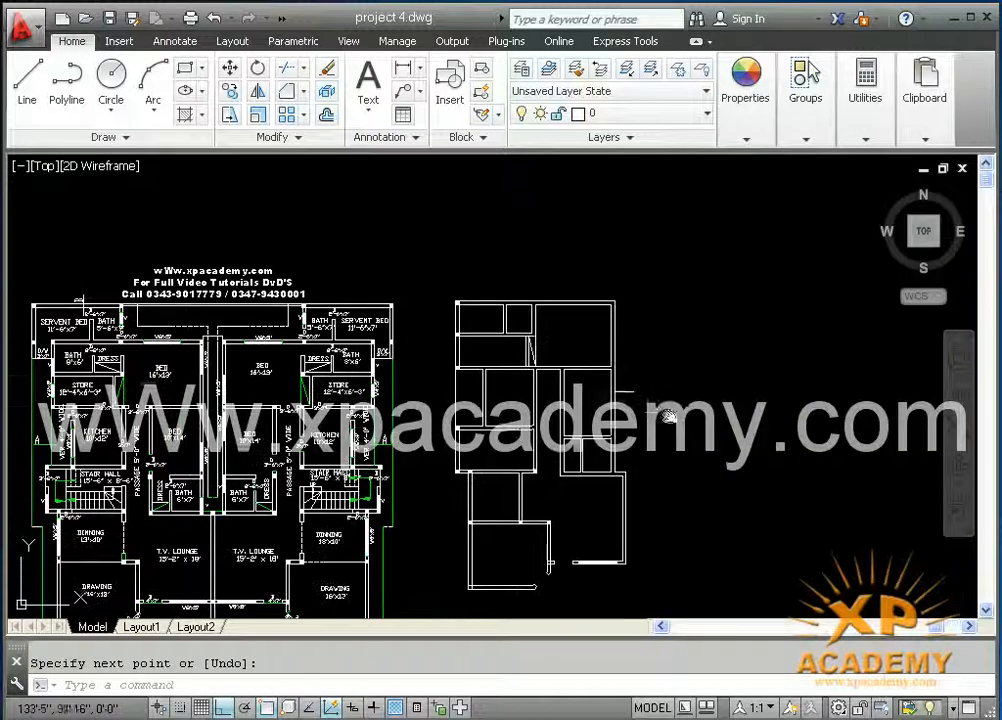
pyautogui.write('mi')
pyautogui.press('Return')
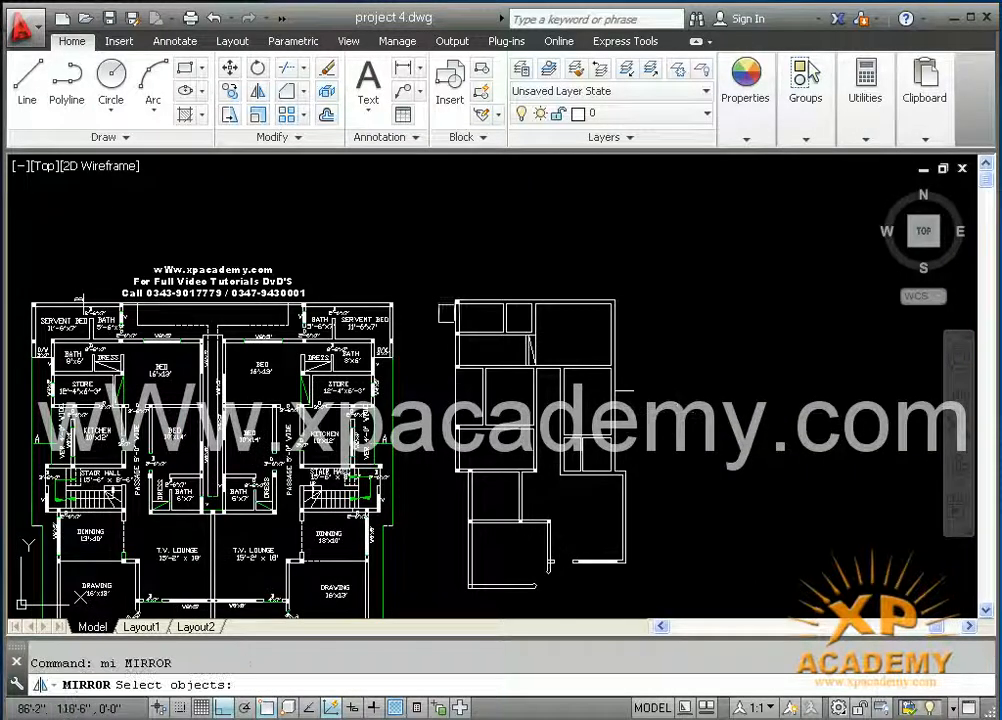
pyautogui.click(435, 282)
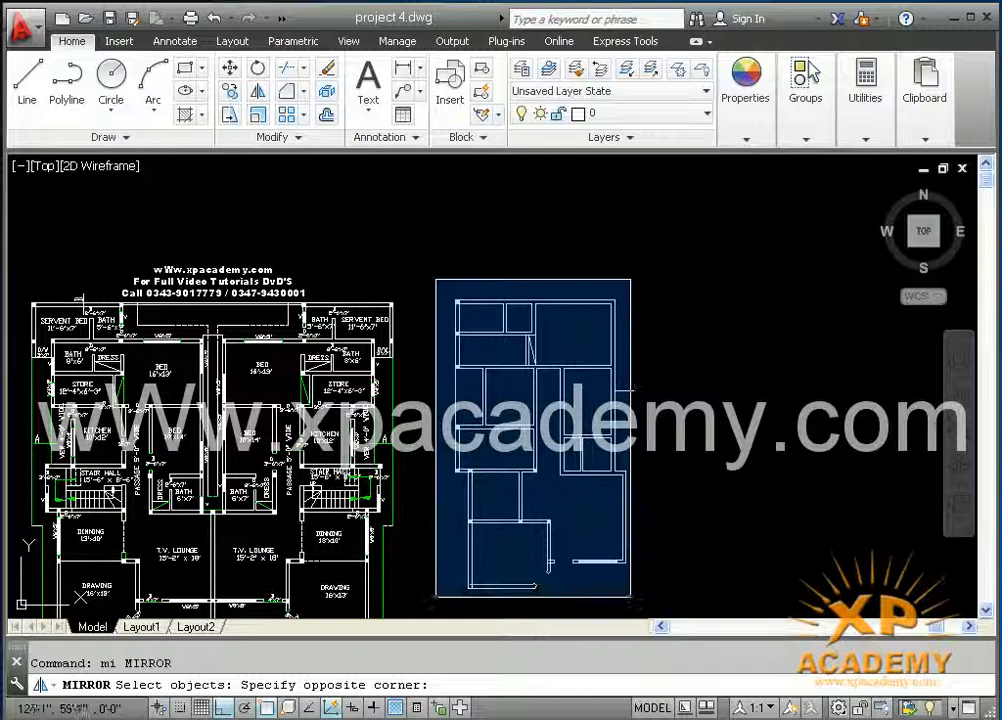
pyautogui.click(630, 597)
pyautogui.scroll(3, 624, 409)
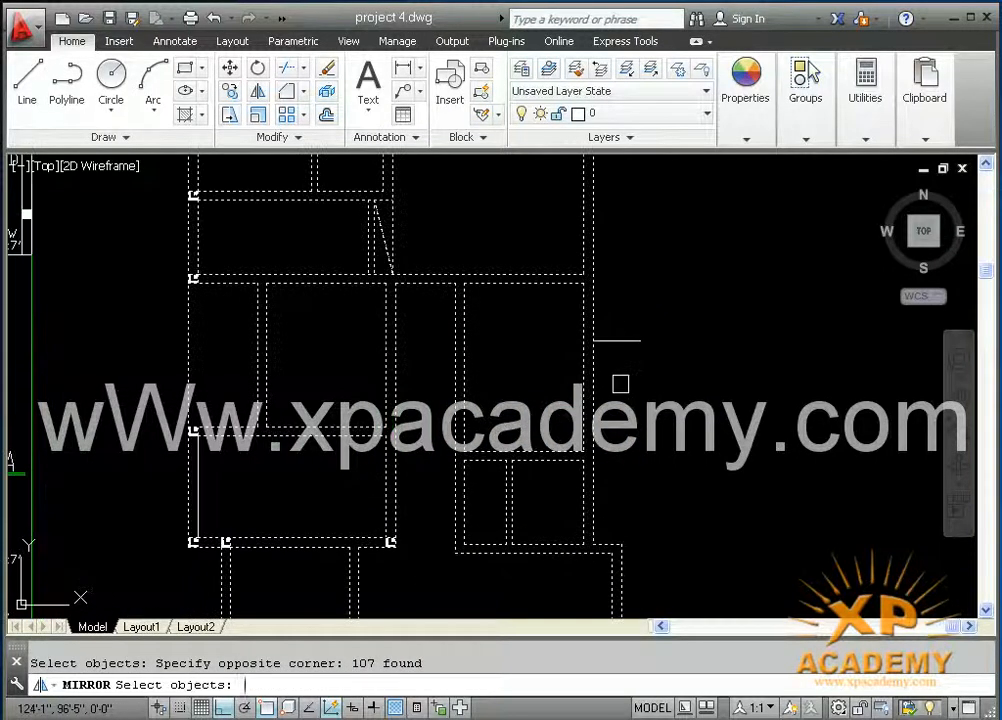
pyautogui.press('Return')
pyautogui.click(616, 342)
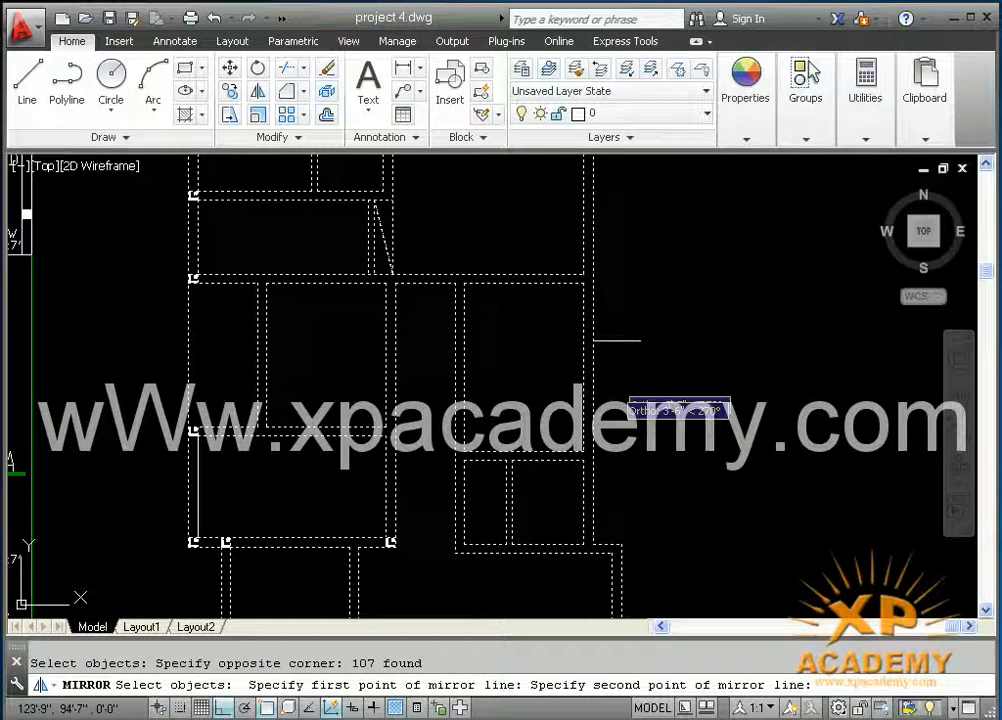
pyautogui.click(613, 431)
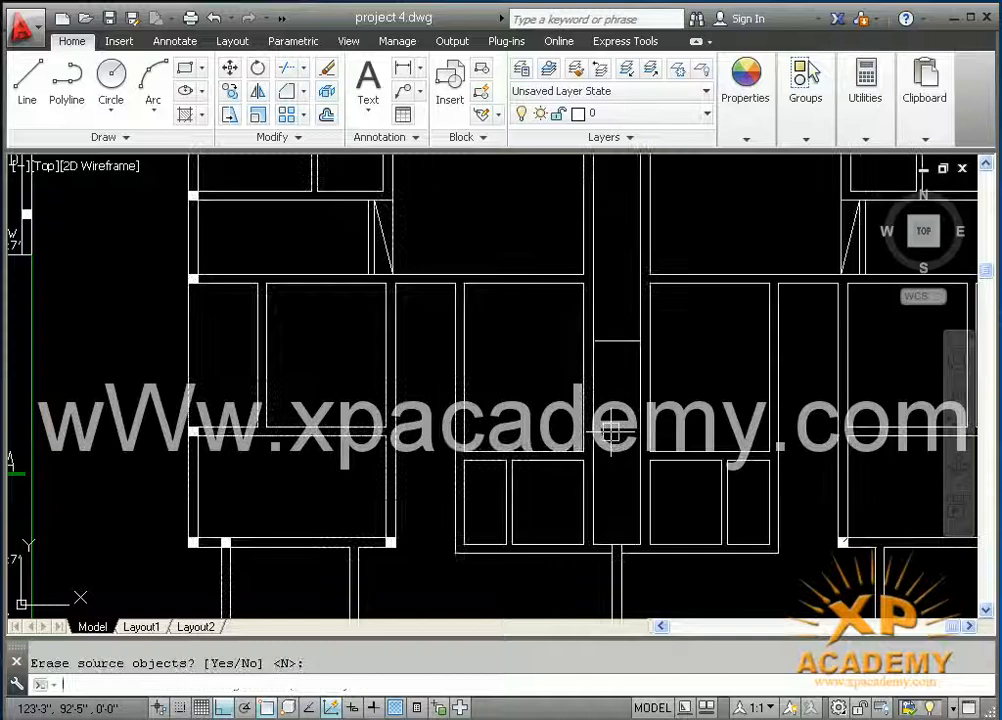
pyautogui.scroll(-3, 612, 431)
pyautogui.scroll(2, 625, 400)
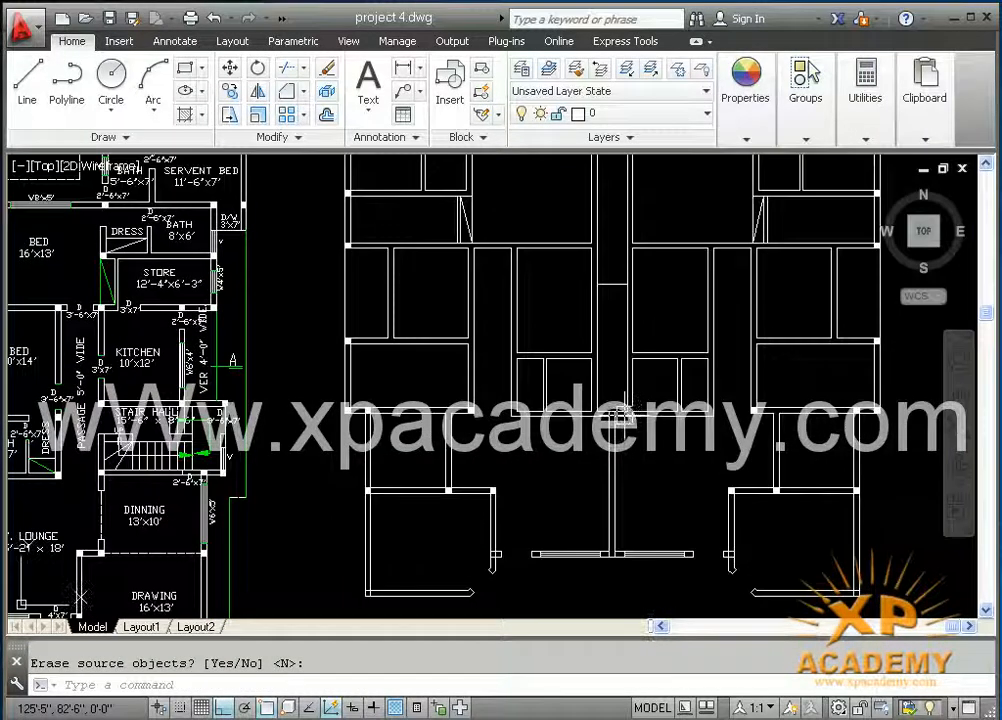
# - Trim the central dividing wall's lines where they run into the horizontal wall joining the two mirrored halves
pyautogui.press('Return')
pyautogui.press('Return')
pyautogui.scroll(4, 608, 410)
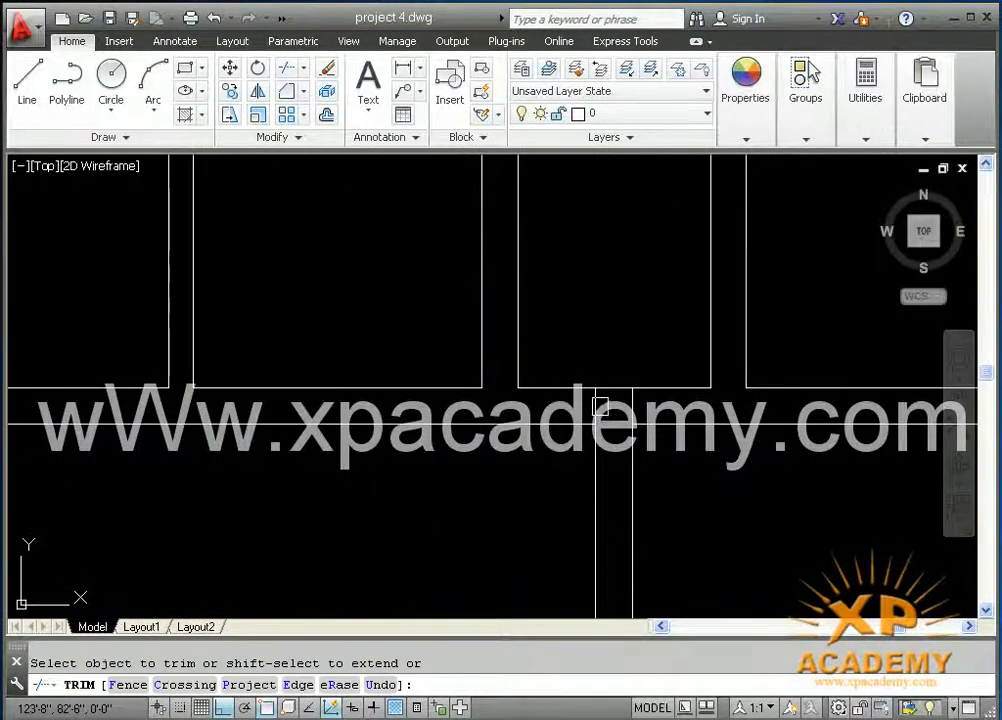
pyautogui.scroll(-3, 625, 433)
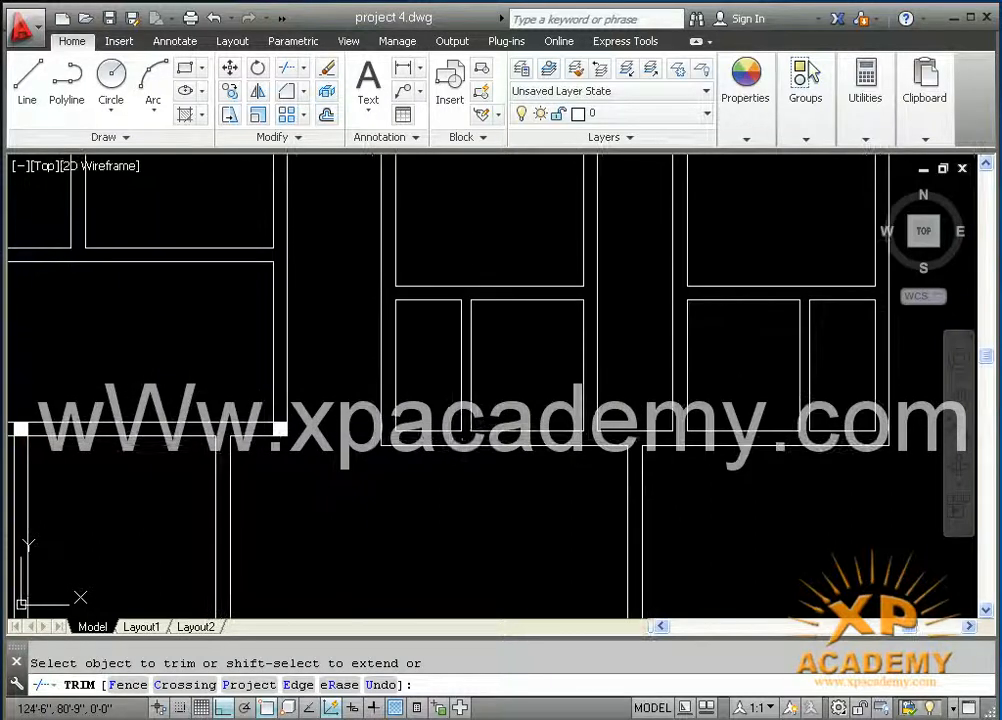
pyautogui.press('Escape')
# - Copy the hatched column from the left half's inner wall corner to the head of the central dividing wall
pyautogui.write('co')
pyautogui.press('Return')
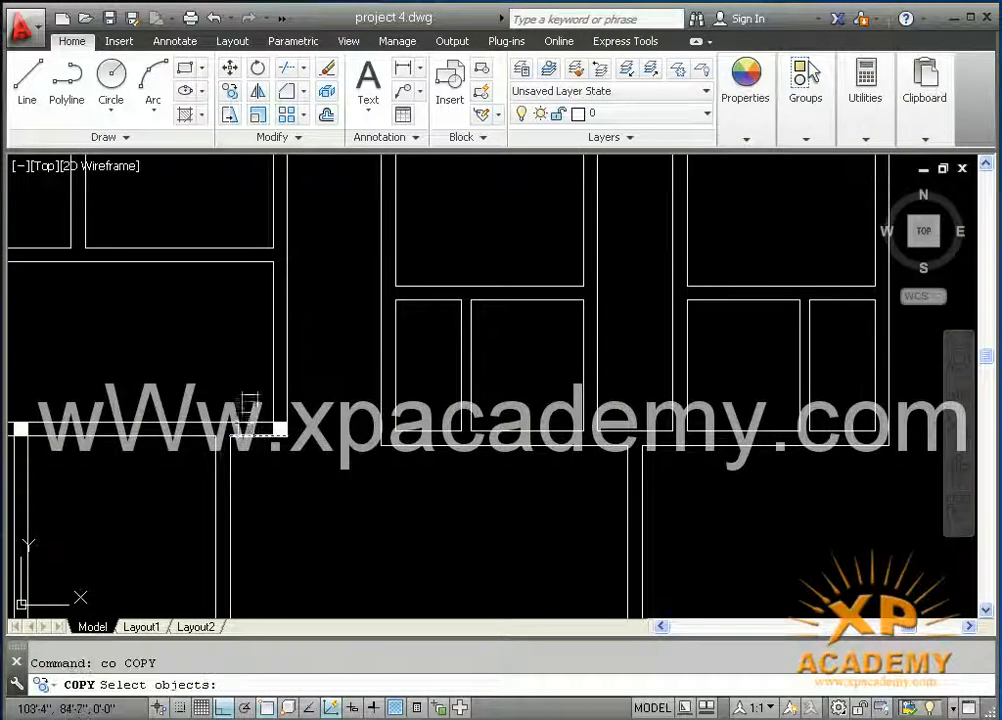
pyautogui.click(250, 404)
pyautogui.click(340, 483)
pyautogui.press('Return')
pyautogui.scroll(2, 283, 447)
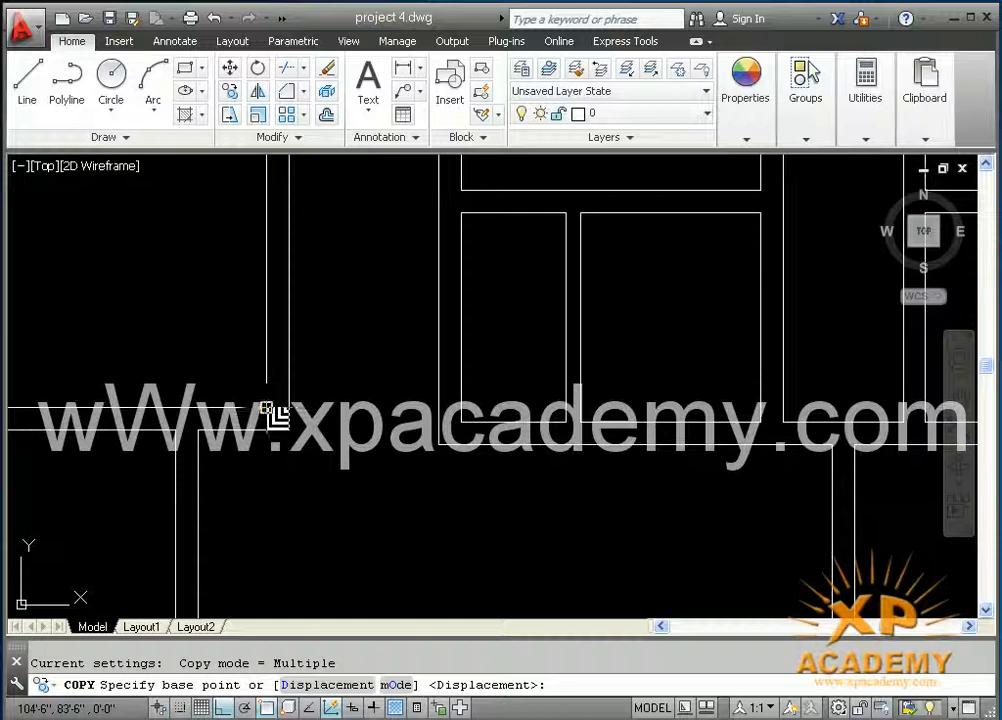
pyautogui.click(266, 408)
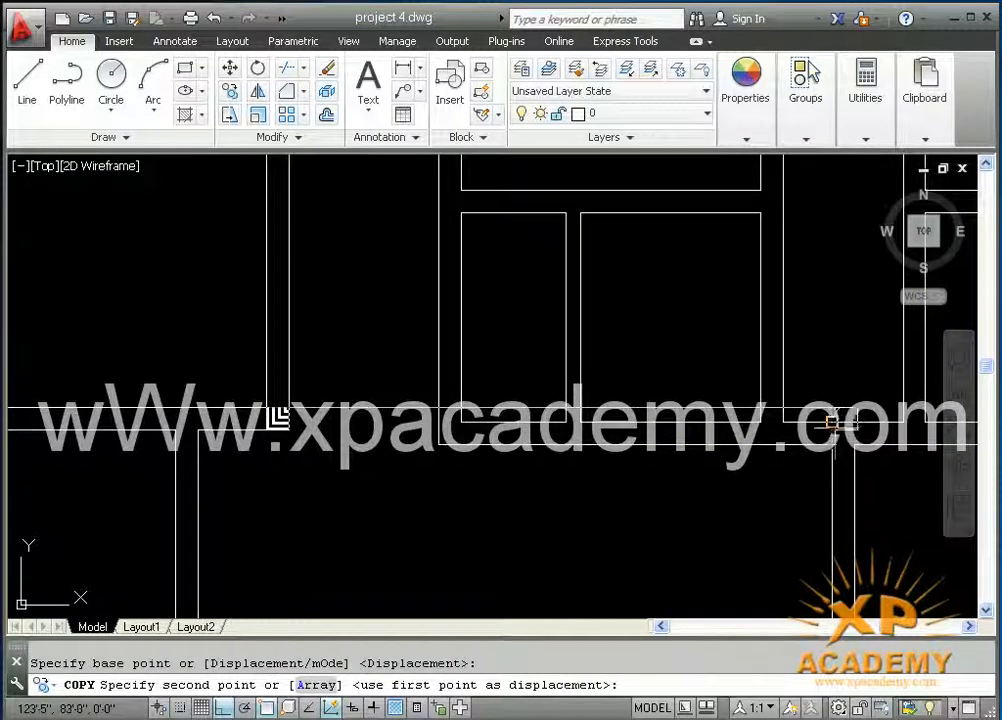
pyautogui.click(840, 431)
pyautogui.press('Return')
pyautogui.scroll(-2, 841, 432)
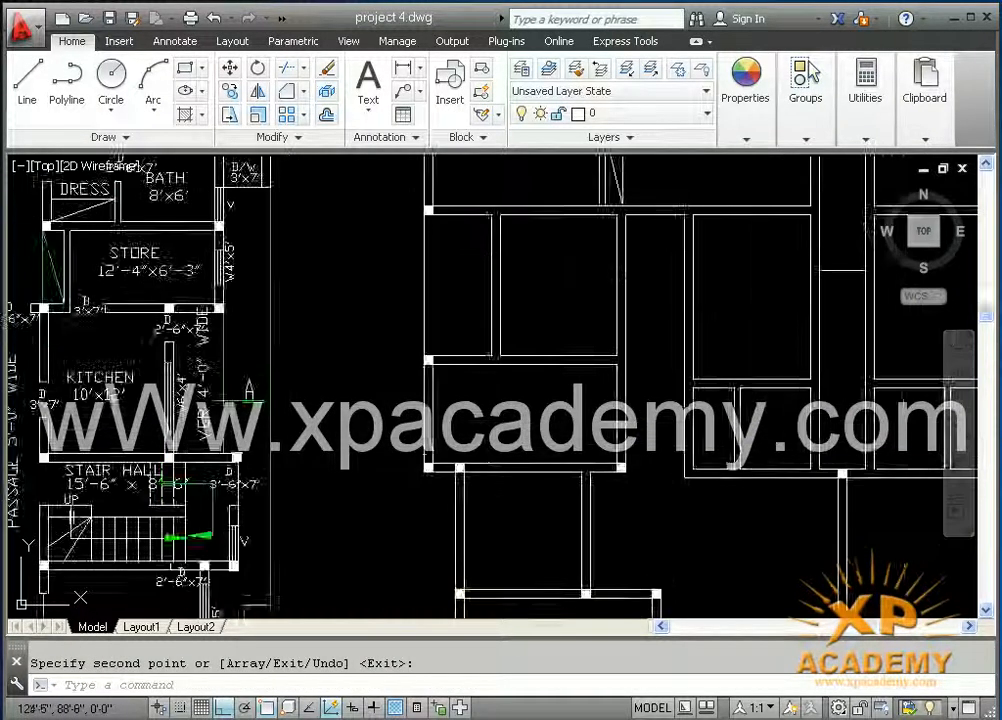
# - Examine the mirrored plan against the reference plan, including its verandah and porch areas
pyautogui.moveTo(833, 486); pyautogui.dragTo(725, 374, button='middle')
pyautogui.scroll(-2, 762, 472)
pyautogui.moveTo(777, 531)
pyautogui.mouseDown(button='middle')
pyautogui.moveTo(750, 437)
pyautogui.moveTo(676, 587)
pyautogui.mouseUp(button='middle')
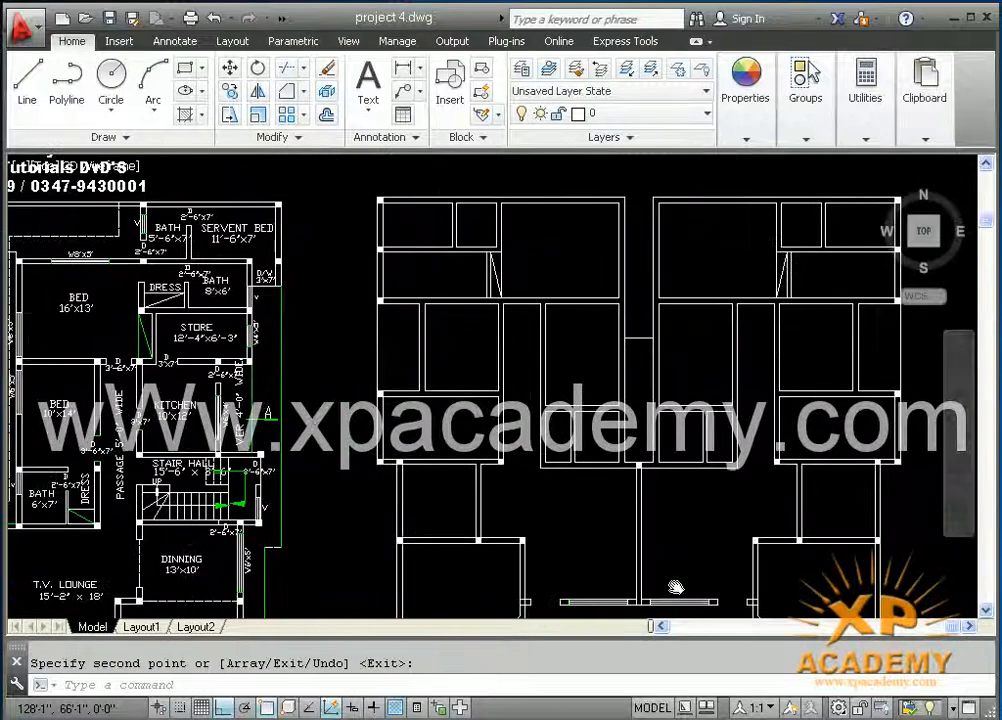
pyautogui.scroll(-2, 679, 490)
pyautogui.moveTo(679, 490); pyautogui.dragTo(673, 376, button='middle')
pyautogui.scroll(2, 662, 456)
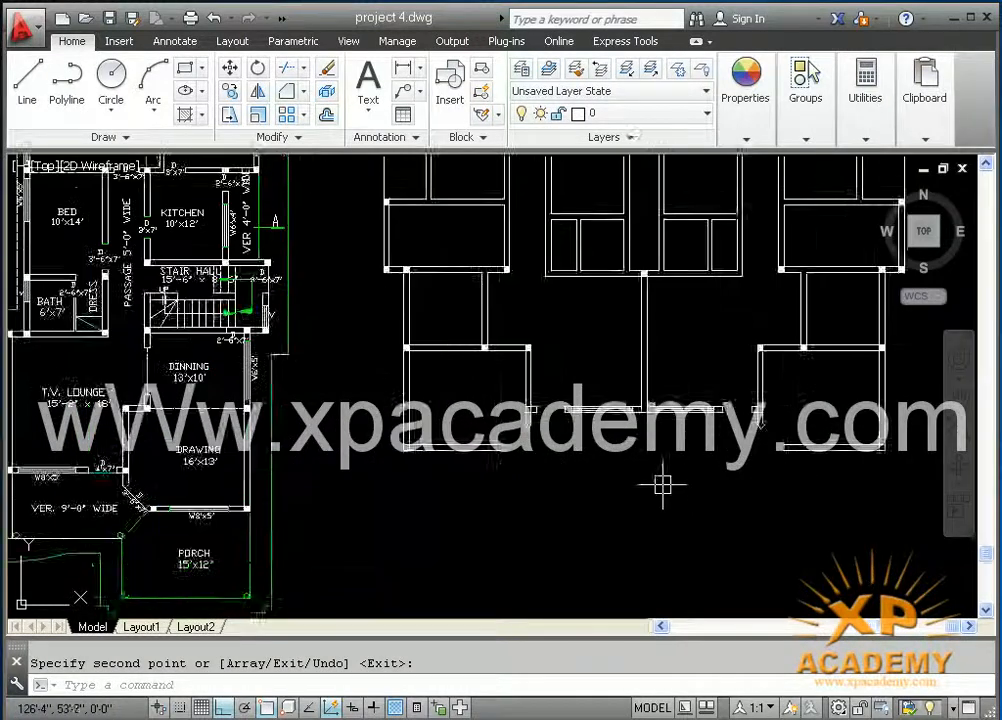
pyautogui.moveTo(663, 478); pyautogui.dragTo(660, 604, button='middle')
pyautogui.scroll(-2, 664, 450)
pyautogui.moveTo(663, 450)
pyautogui.mouseDown(button='middle')
pyautogui.moveTo(671, 408)
pyautogui.moveTo(712, 362)
pyautogui.mouseUp(button='middle')
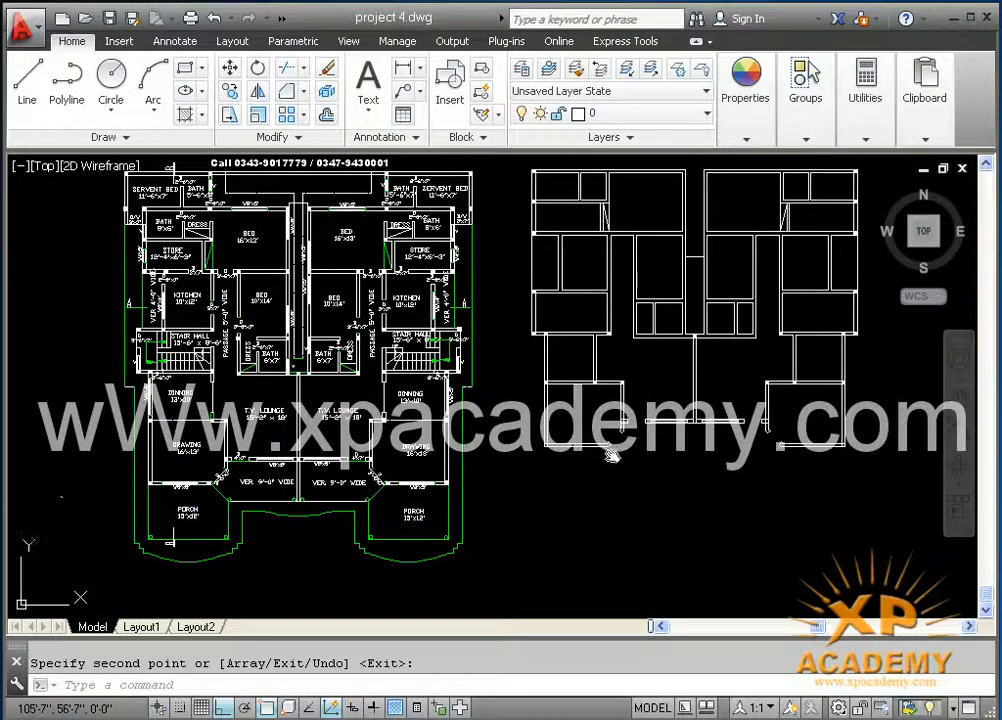
pyautogui.moveTo(610, 455); pyautogui.dragTo(617, 407, button='middle')
pyautogui.moveTo(539, 491); pyautogui.dragTo(637, 443, button='middle')
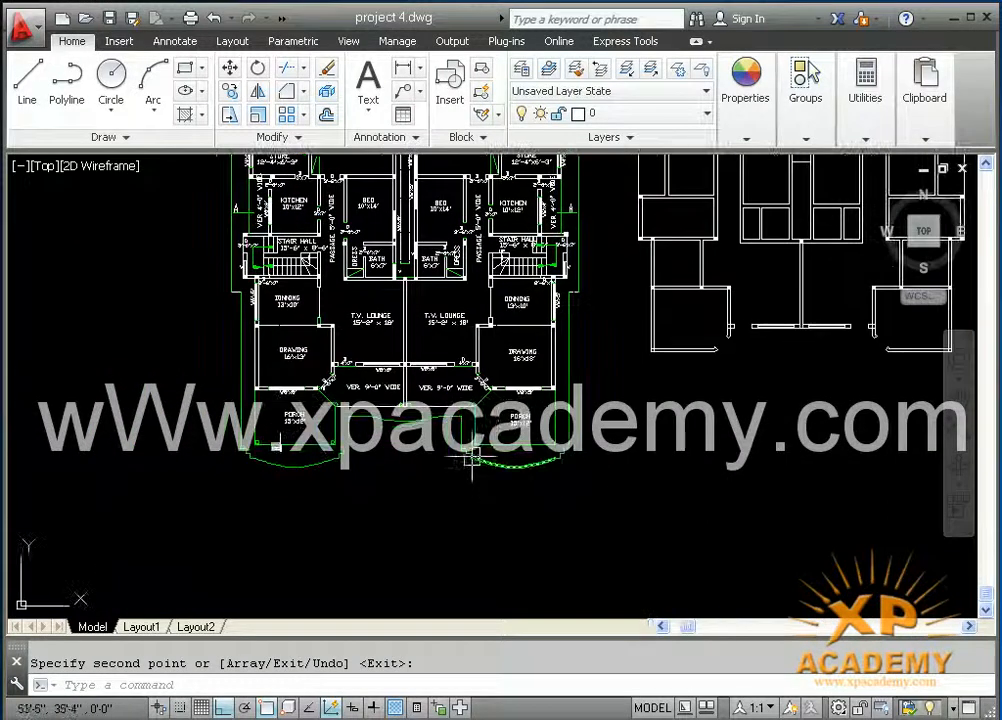
pyautogui.scroll(4, 283, 430)
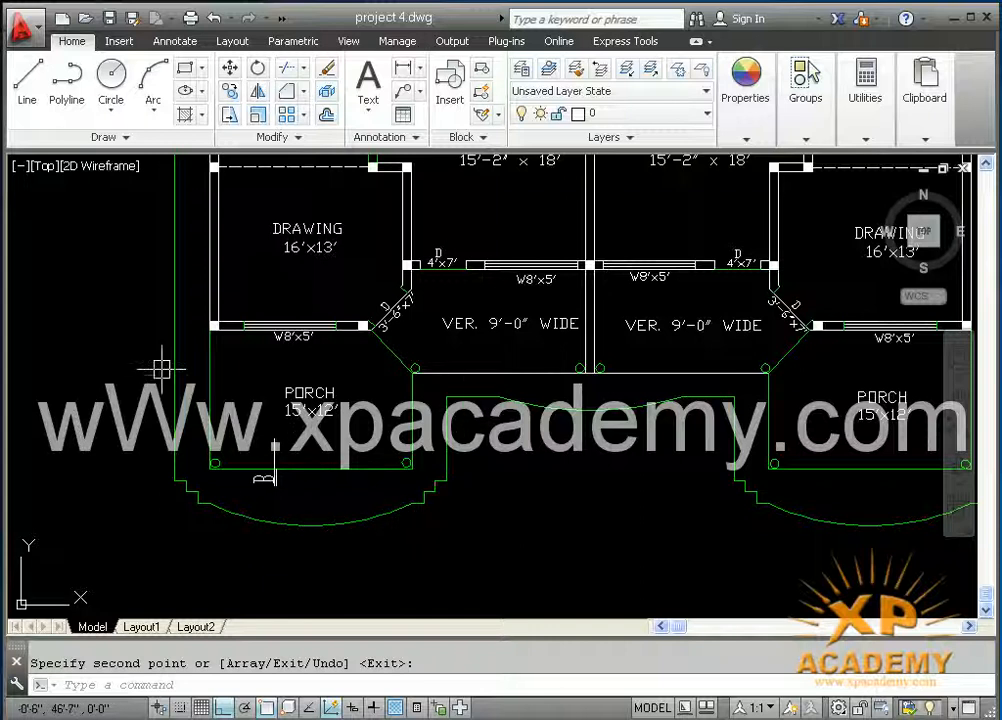
pyautogui.scroll(-4, 161, 370)
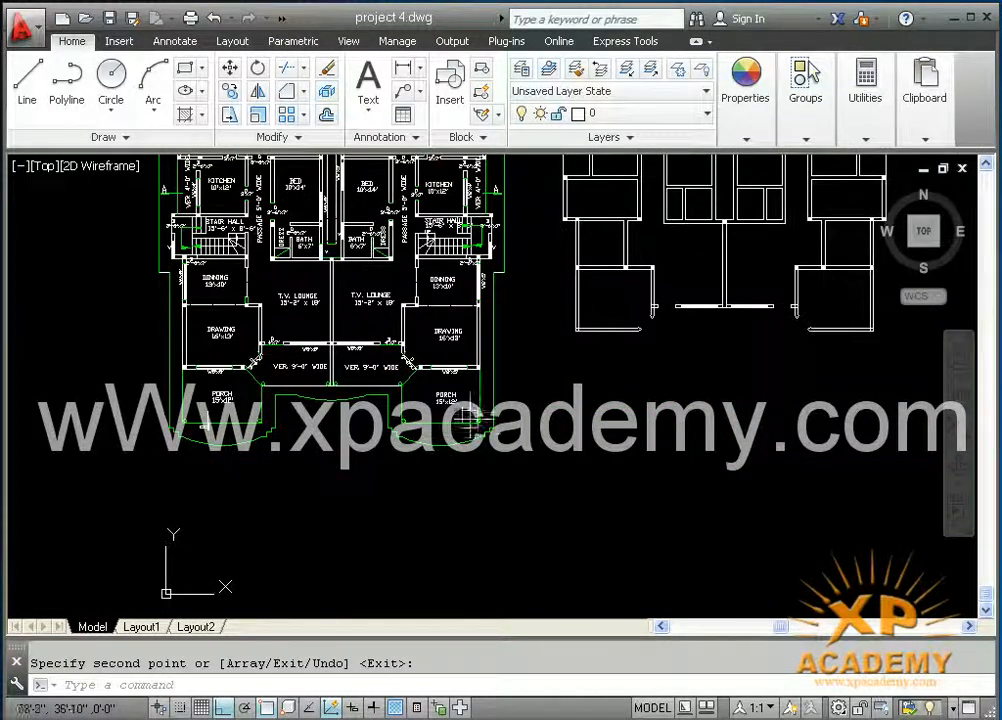
pyautogui.moveTo(519, 432); pyautogui.dragTo(476, 474, button='middle')
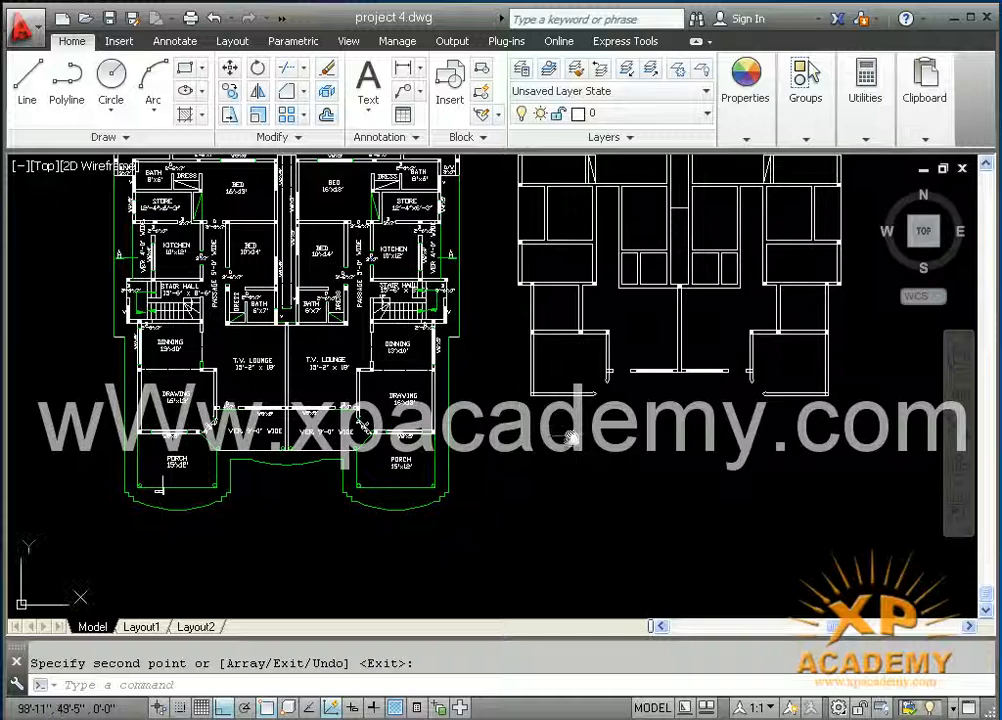
pyautogui.moveTo(570, 437); pyautogui.dragTo(554, 487, button='middle')
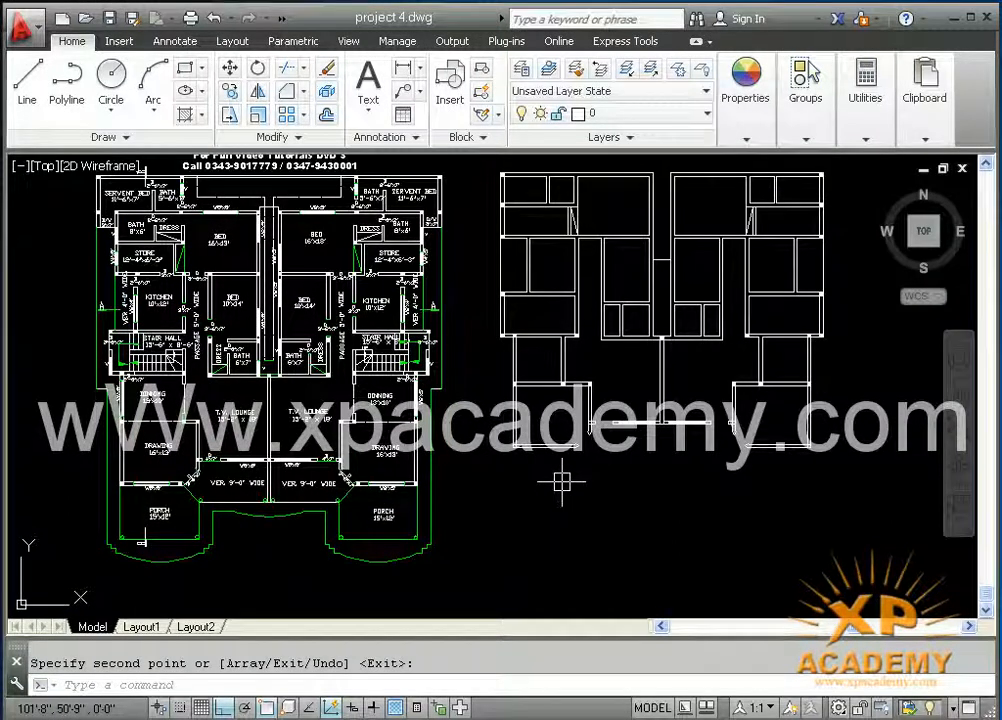
# - Save the drawing
pyautogui.hotkey('ctrl', 's')
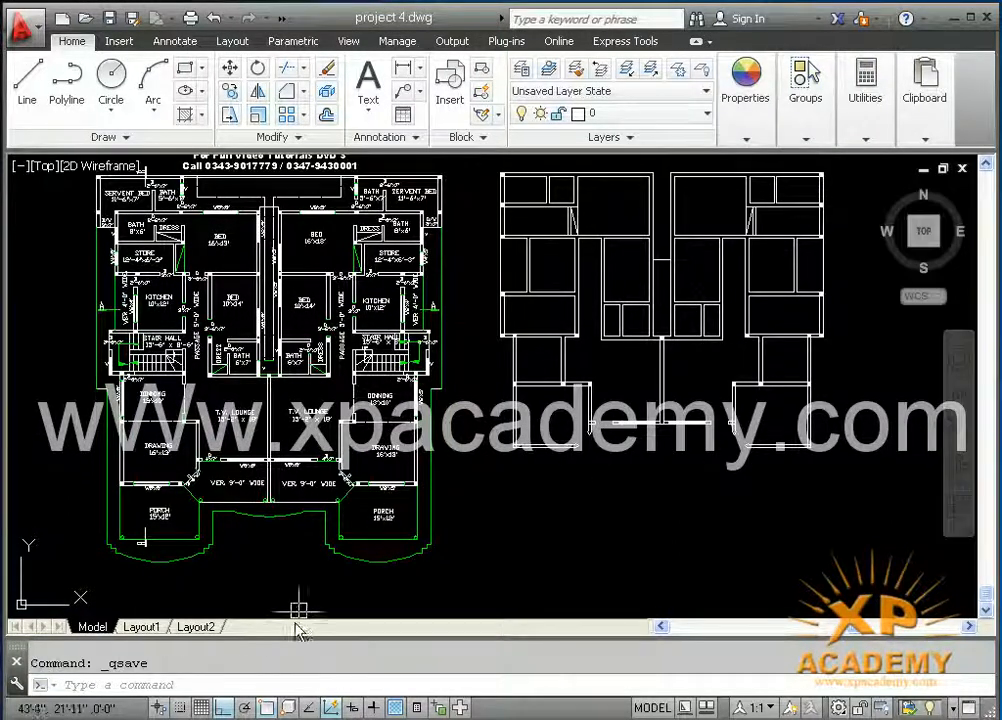
# - Offset the outer bottom wall line of the left half's drawing room 12' downward for the porch
pyautogui.scroll(5, 390, 530)
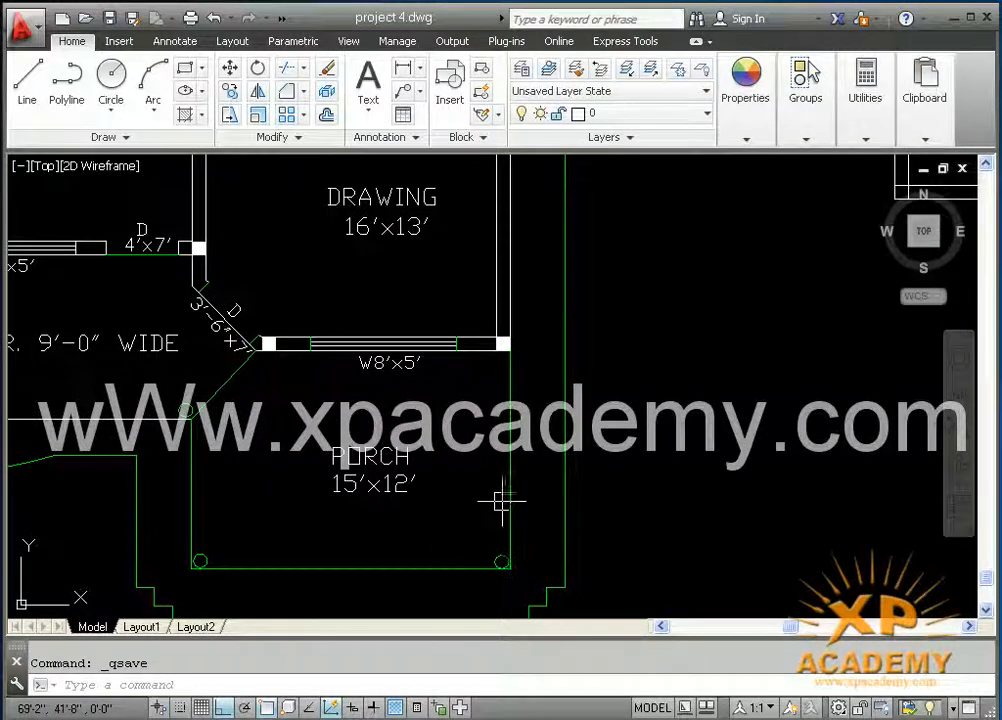
pyautogui.scroll(-6, 512, 501)
pyautogui.moveTo(624, 498); pyautogui.dragTo(226, 501, button='middle')
pyautogui.scroll(4, 500, 420)
pyautogui.moveTo(414, 466)
pyautogui.mouseDown(button='middle')
pyautogui.moveTo(424, 476)
pyautogui.moveTo(767, 449)
pyautogui.mouseUp(button='middle')
pyautogui.moveTo(327, 452); pyautogui.dragTo(480, 455, button='middle')
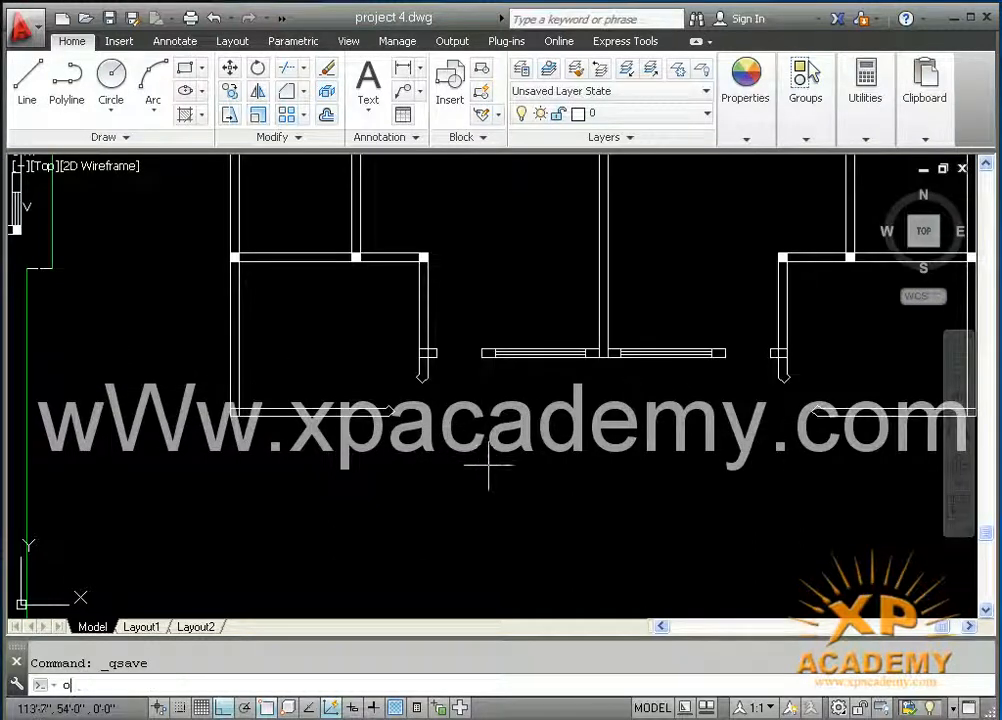
pyautogui.write('o')
pyautogui.press('Return')
pyautogui.press('Return')
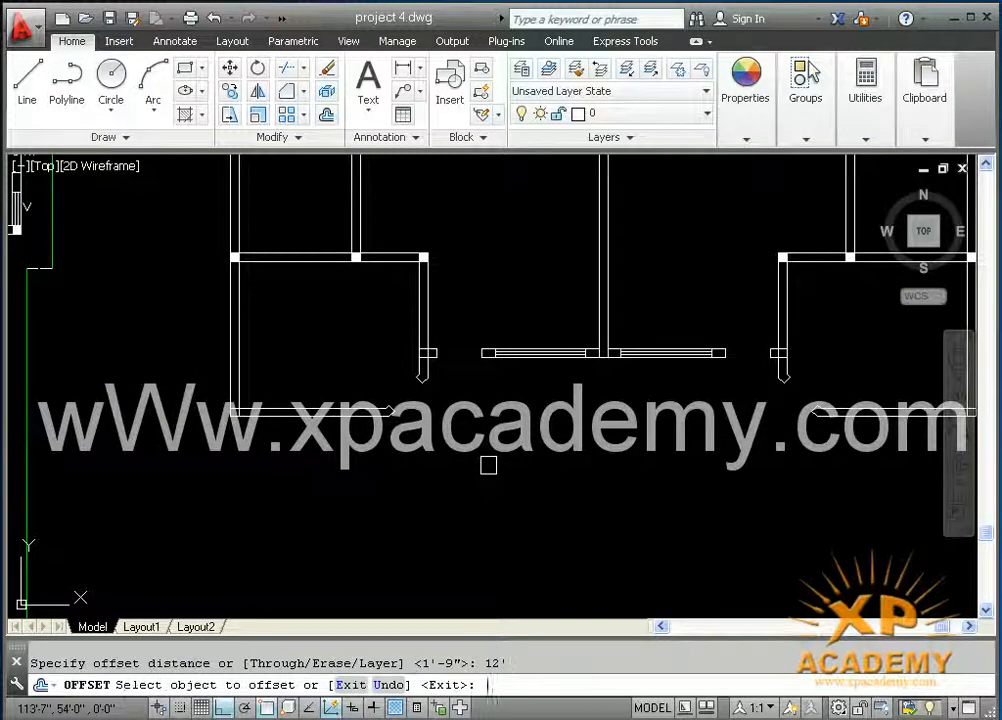
pyautogui.click(360, 411)
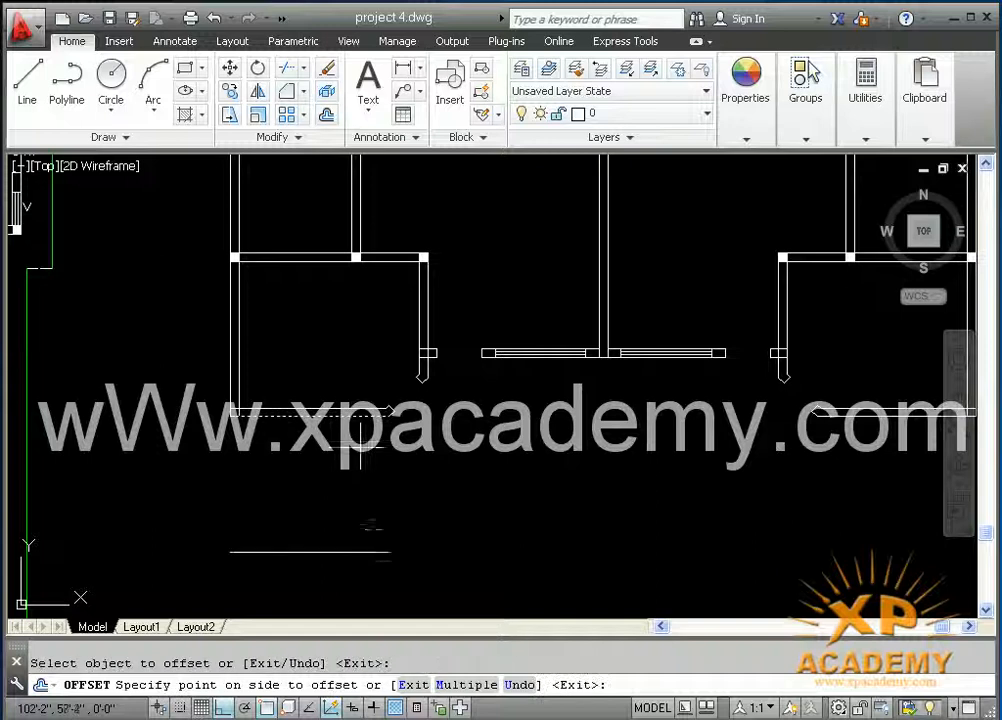
pyautogui.click(359, 553)
pyautogui.press('Escape')
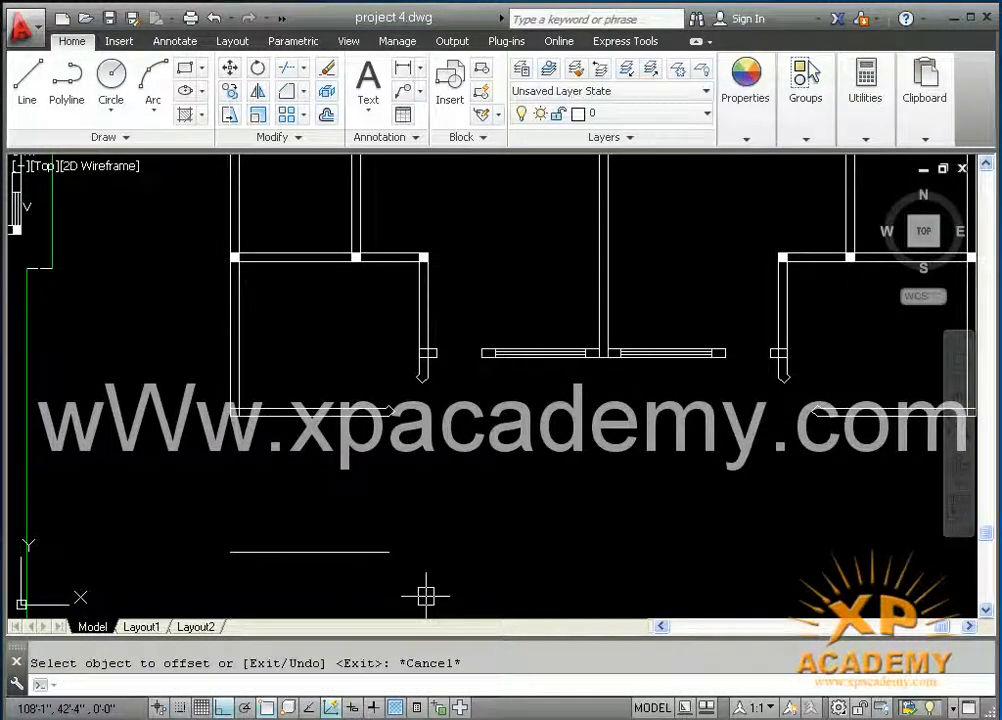
# - Extend the left outer wall line of the drawing room down to the porch's front line
pyautogui.write('ex')
pyautogui.press('Return')
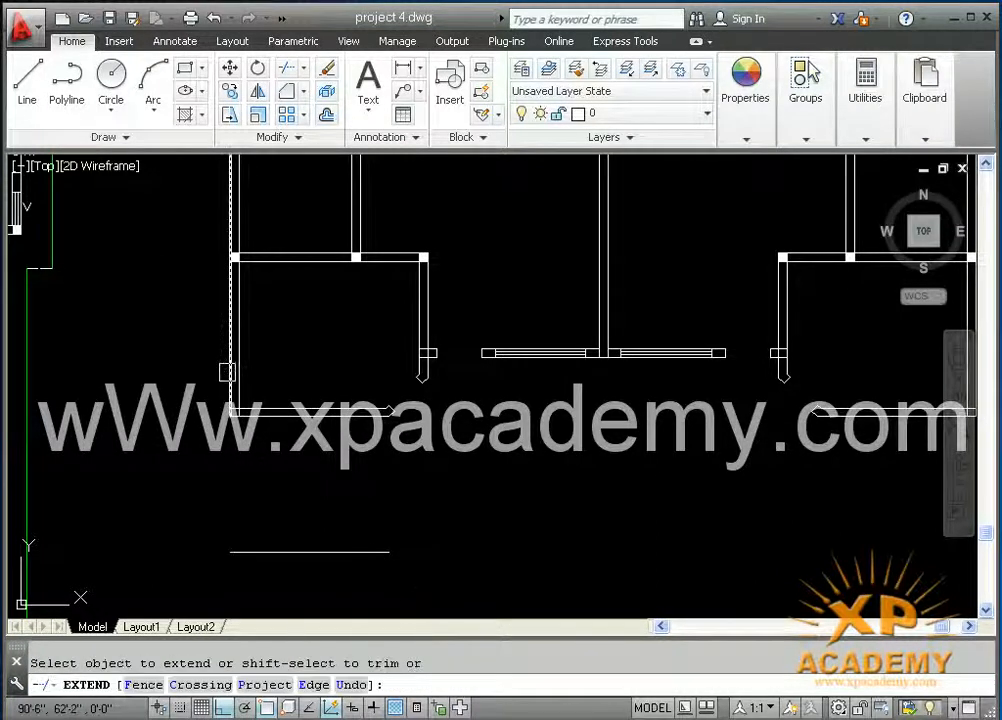
pyautogui.click(231, 375)
pyautogui.press('Escape')
# - Offset the extended left wall line 15' to the right to form the porch's inner side
pyautogui.write('o')
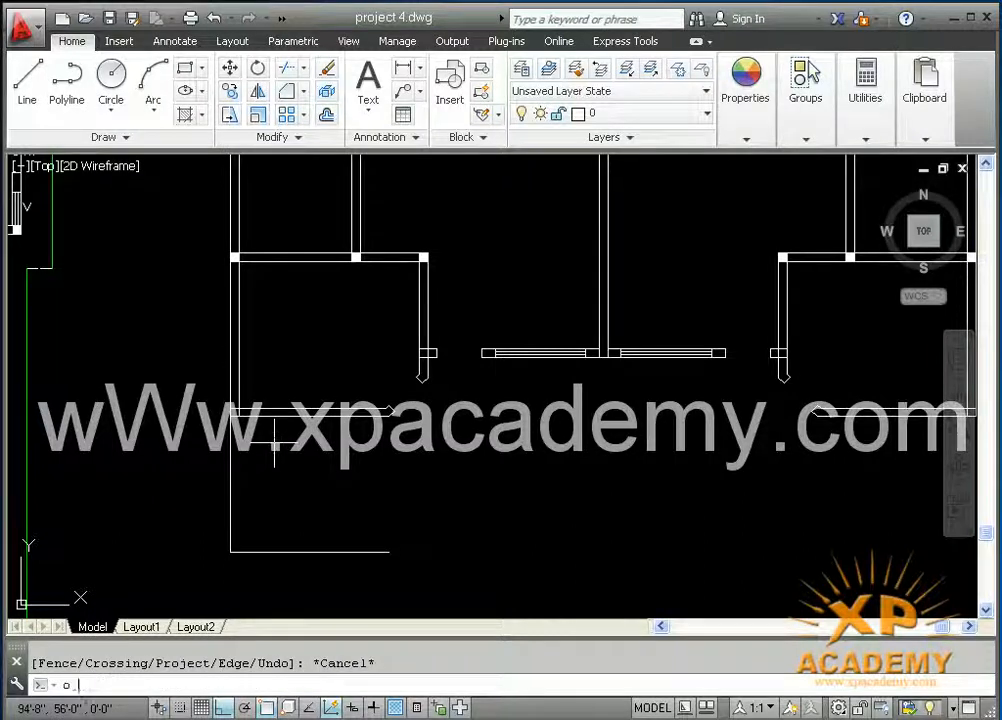
pyautogui.press('Return')
pyautogui.write('15')
pyautogui.press('Return')
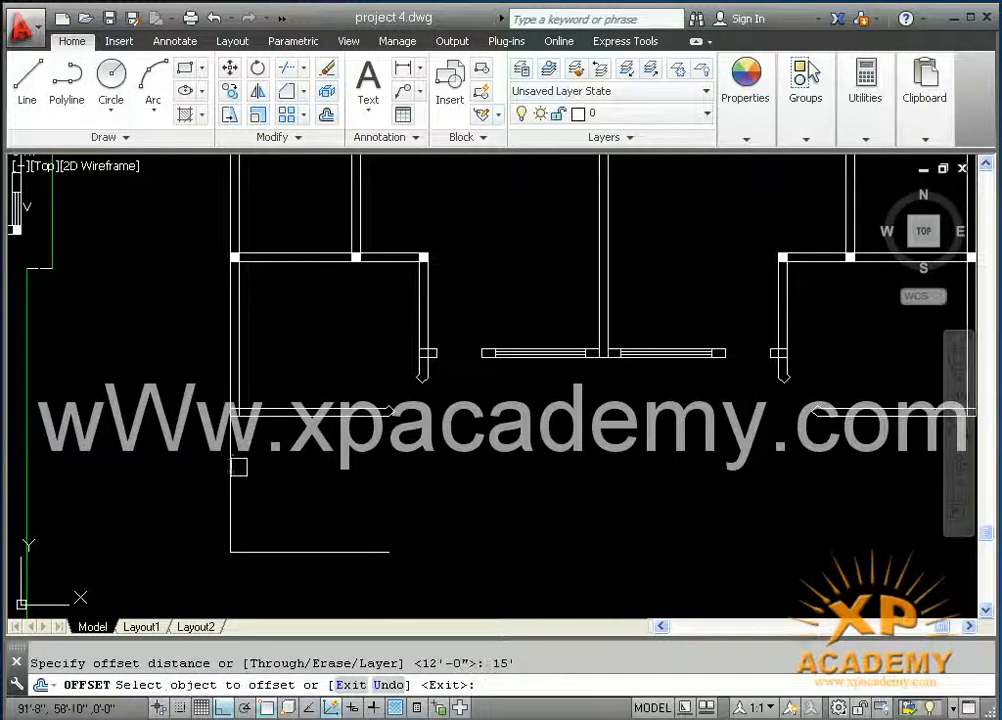
pyautogui.click(231, 465)
pyautogui.click(508, 484)
pyautogui.press('Escape')
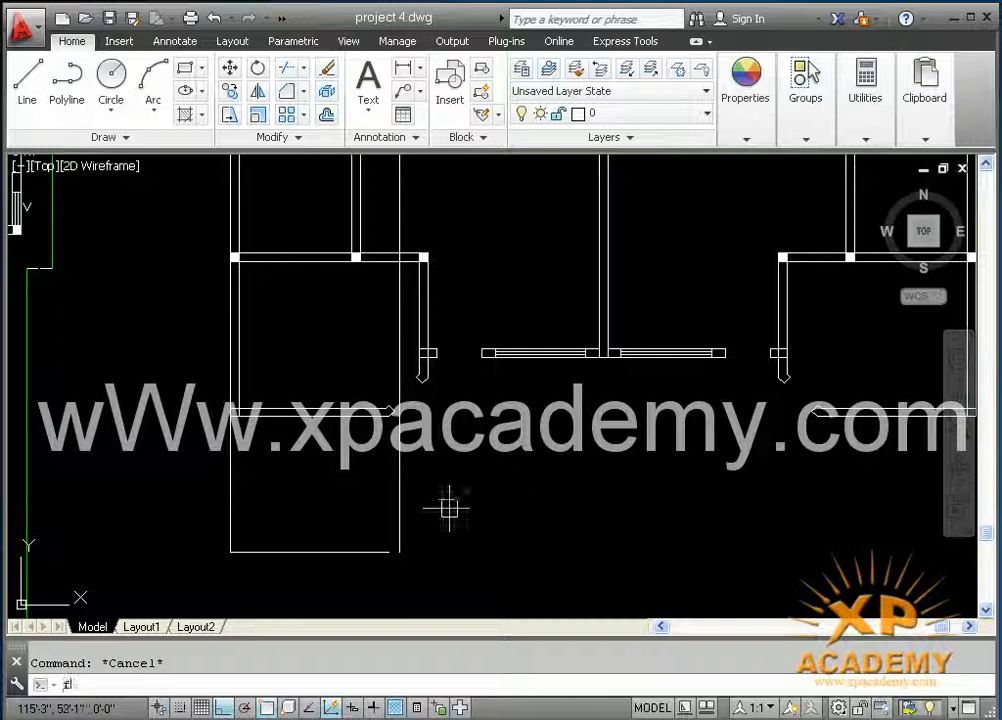
# - Fillet the porch's front line with its inner side line to close the lower-right corner
pyautogui.write('f')
pyautogui.press('Return')
pyautogui.click(335, 550)
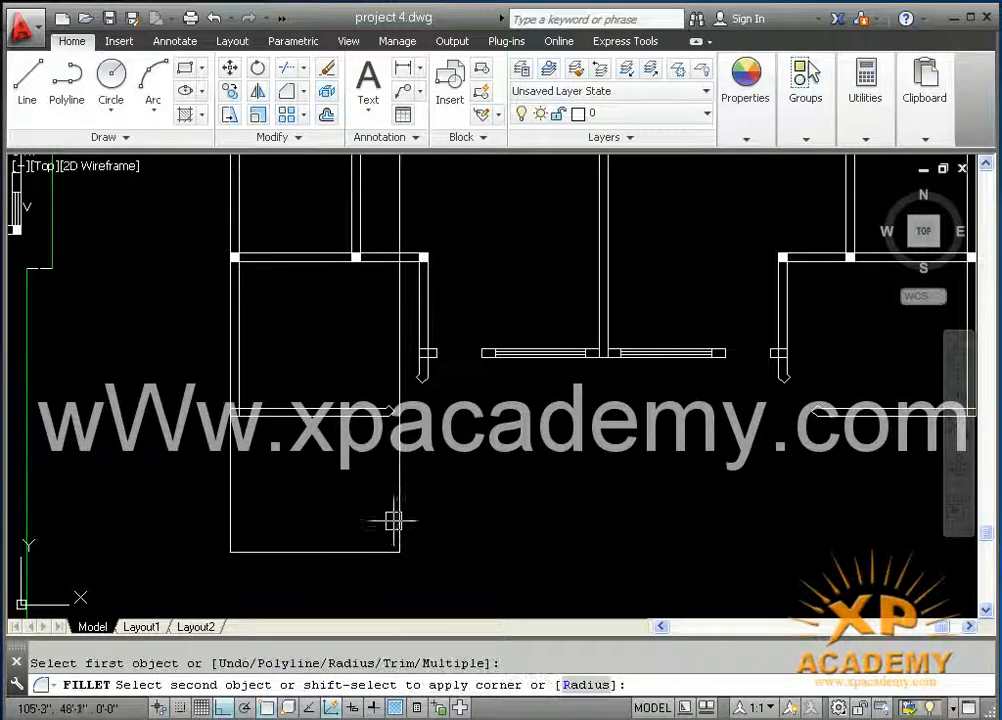
pyautogui.click(398, 521)
pyautogui.press('Escape')
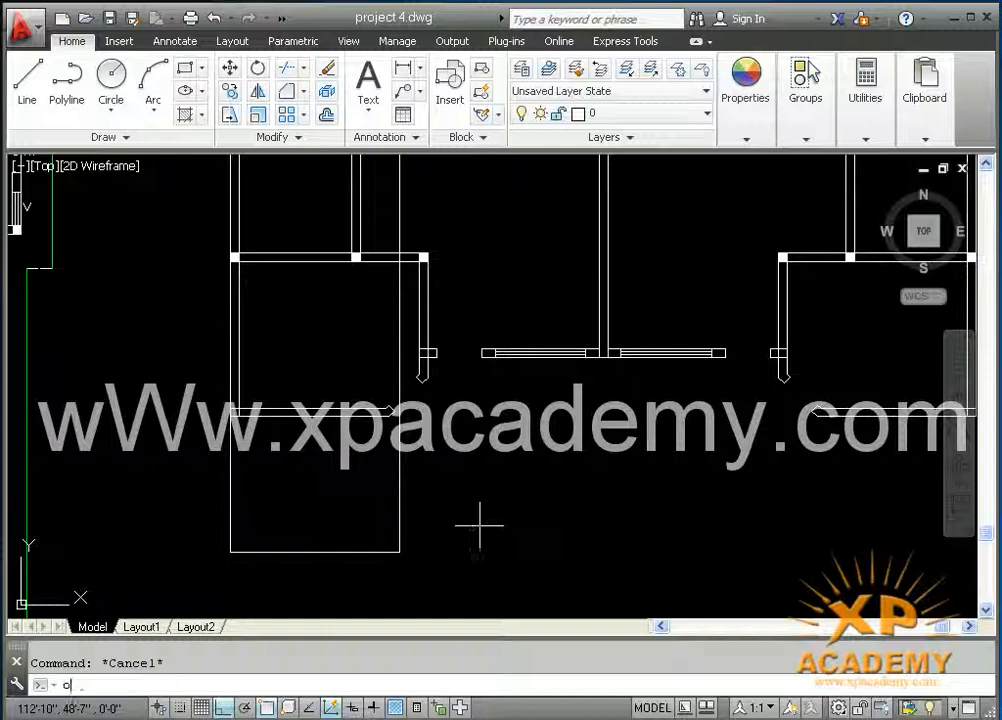
# - Offset the outer line of the left lounge's bottom window wall 9' downward for the veranda's front line
pyautogui.write('o')
pyautogui.press('Return')
pyautogui.scroll(-5, 479, 526)
pyautogui.scroll(5, 277, 537)
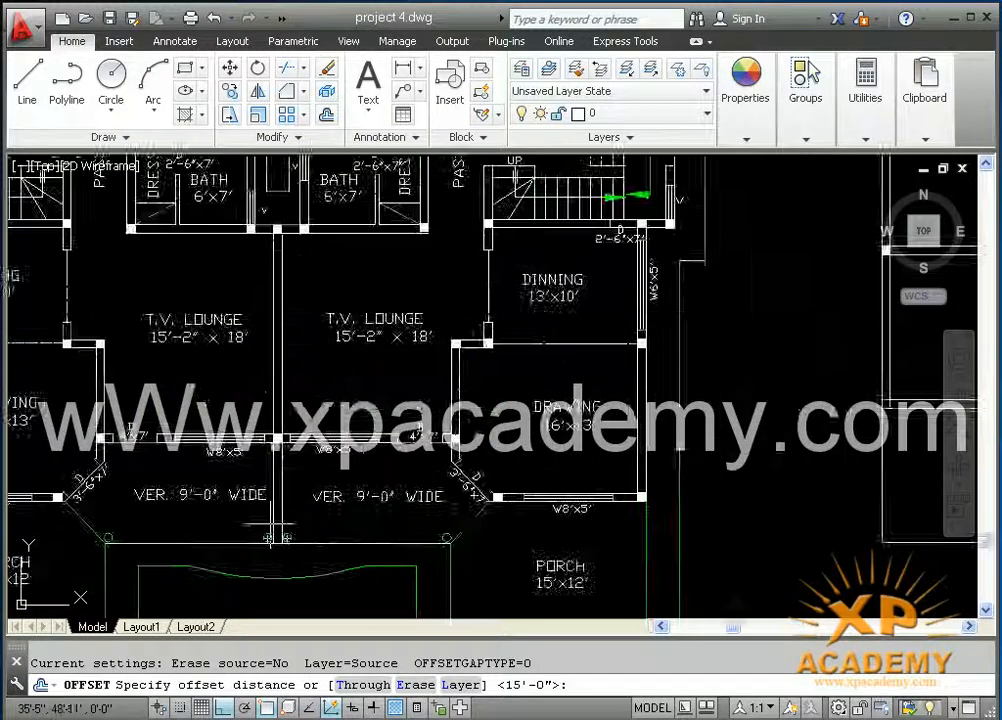
pyautogui.scroll(-5, 277, 537)
pyautogui.scroll(6, 436, 468)
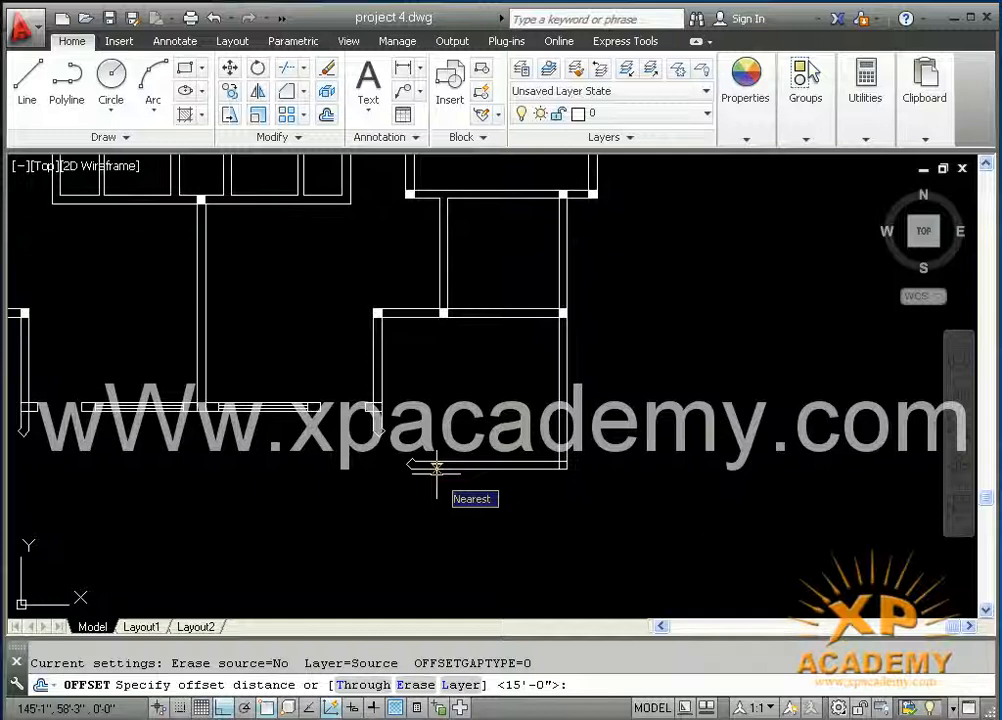
pyautogui.write('9')
pyautogui.press('Return')
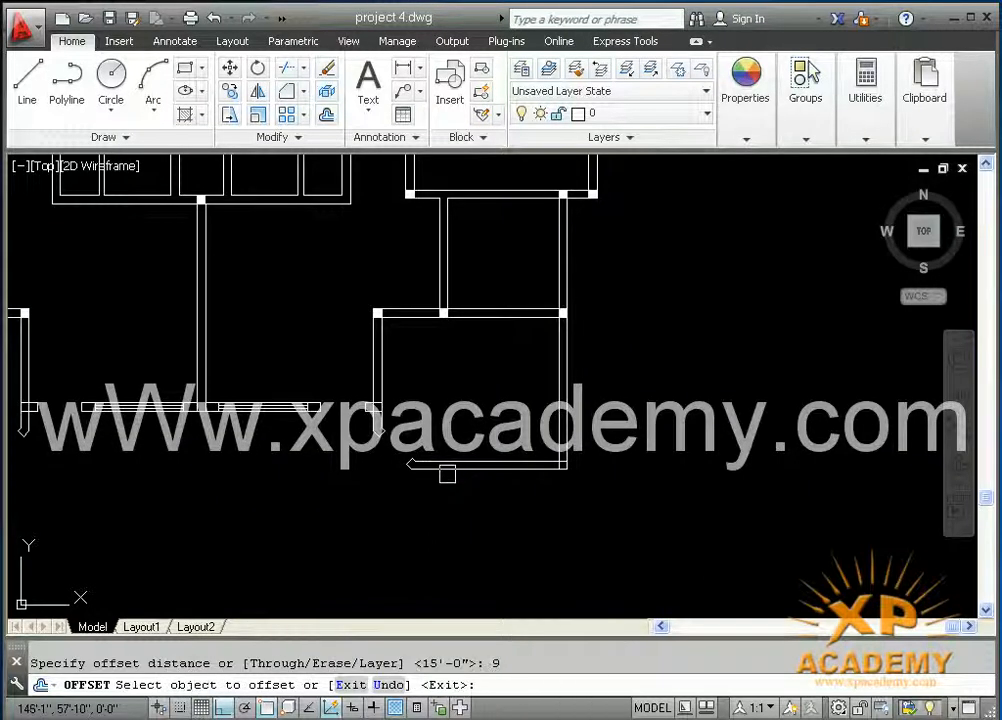
pyautogui.write("9'")
pyautogui.press('Return')
pyautogui.press('Escape')
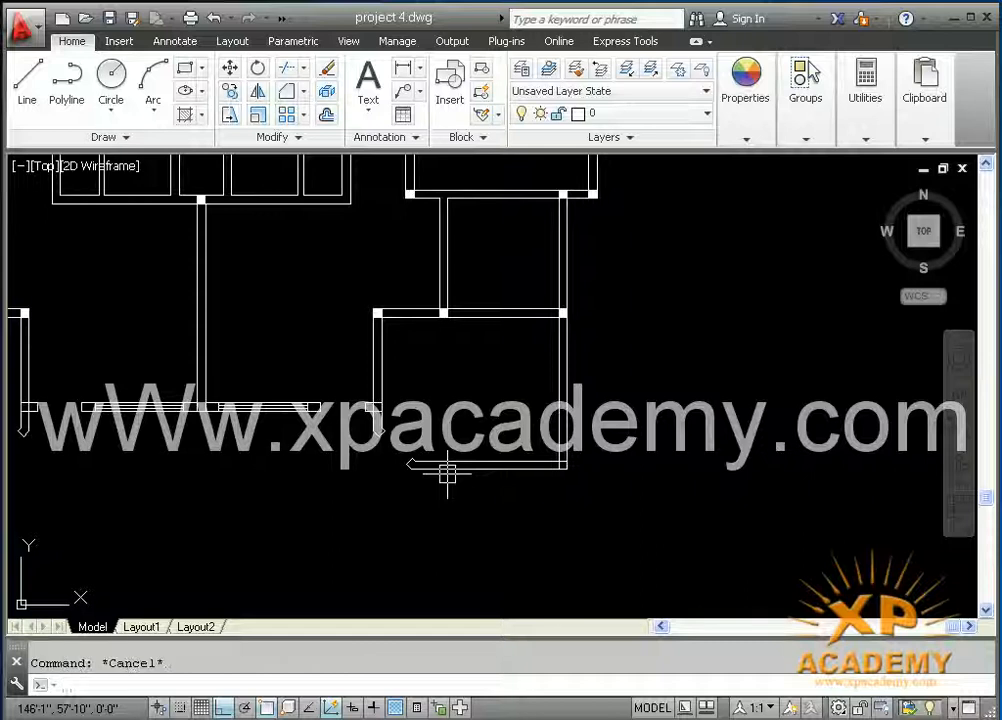
pyautogui.press('Return')
pyautogui.press('Return')
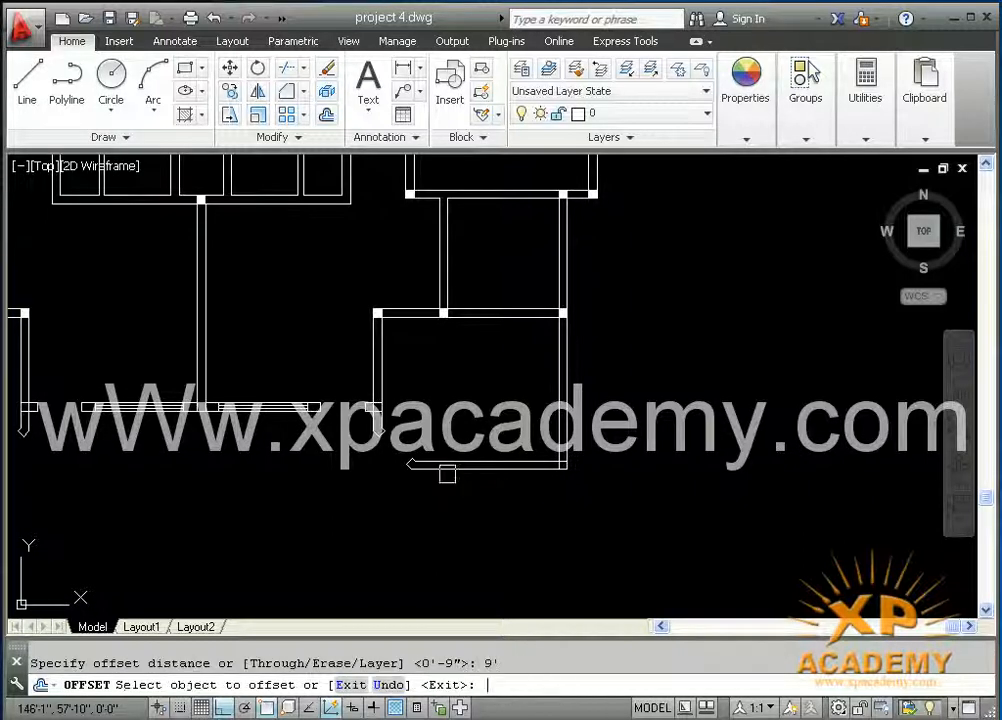
pyautogui.scroll(4, 324, 447)
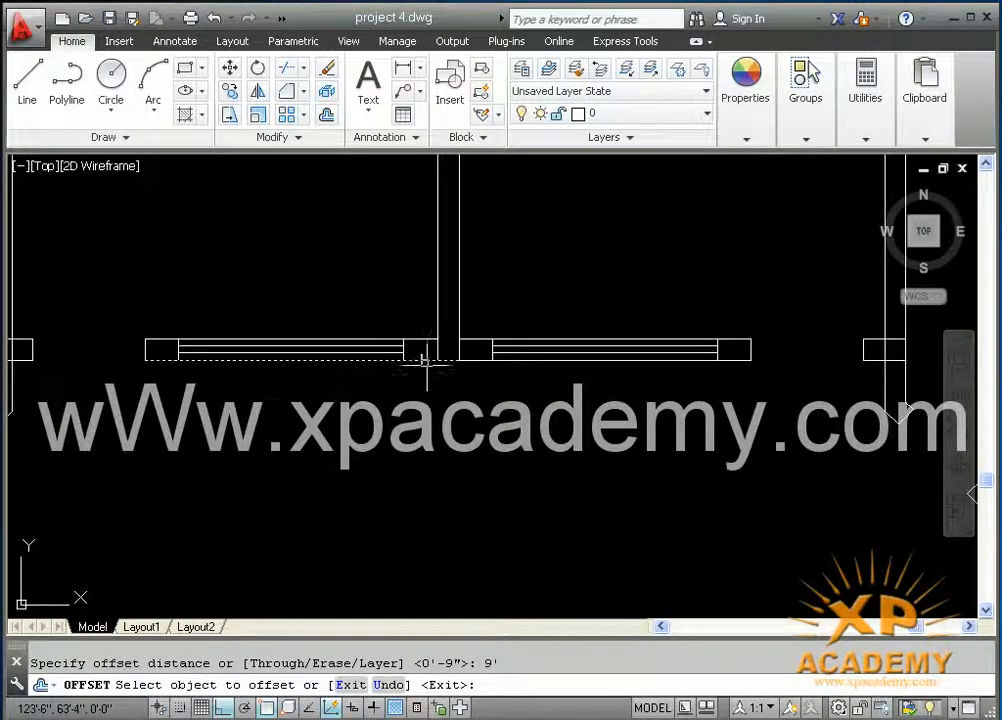
pyautogui.click(426, 361)
pyautogui.click(432, 522)
pyautogui.scroll(-3, 432, 530)
pyautogui.press('Escape')
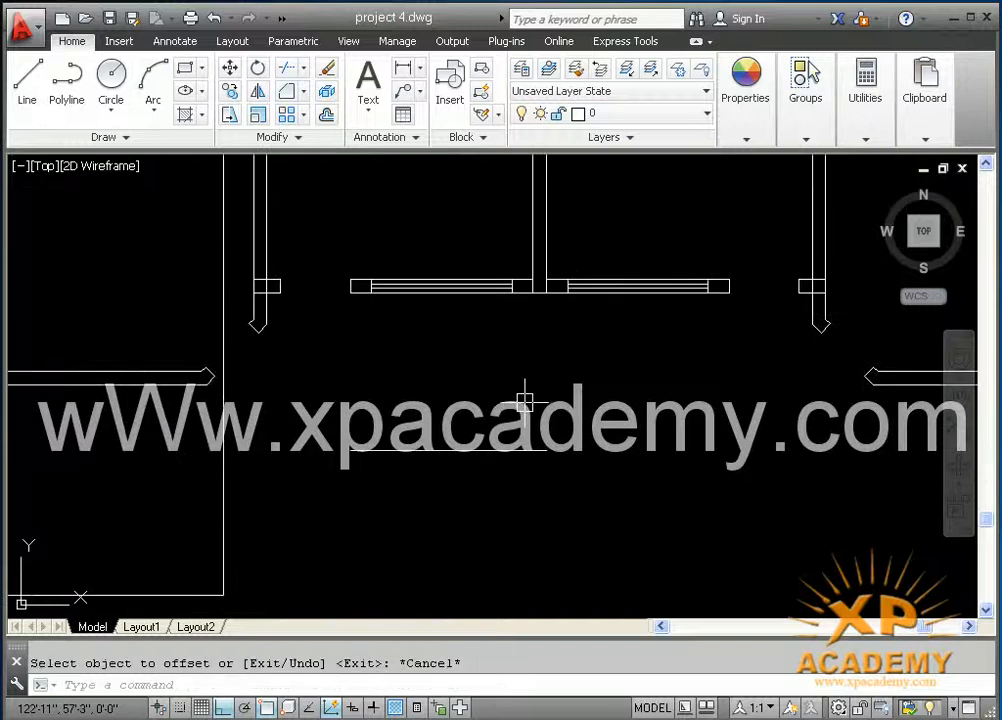
# - Fillet the left porch's inner side line with the veranda's front line to form a closed corner
pyautogui.press('Return')
pyautogui.click(224, 558)
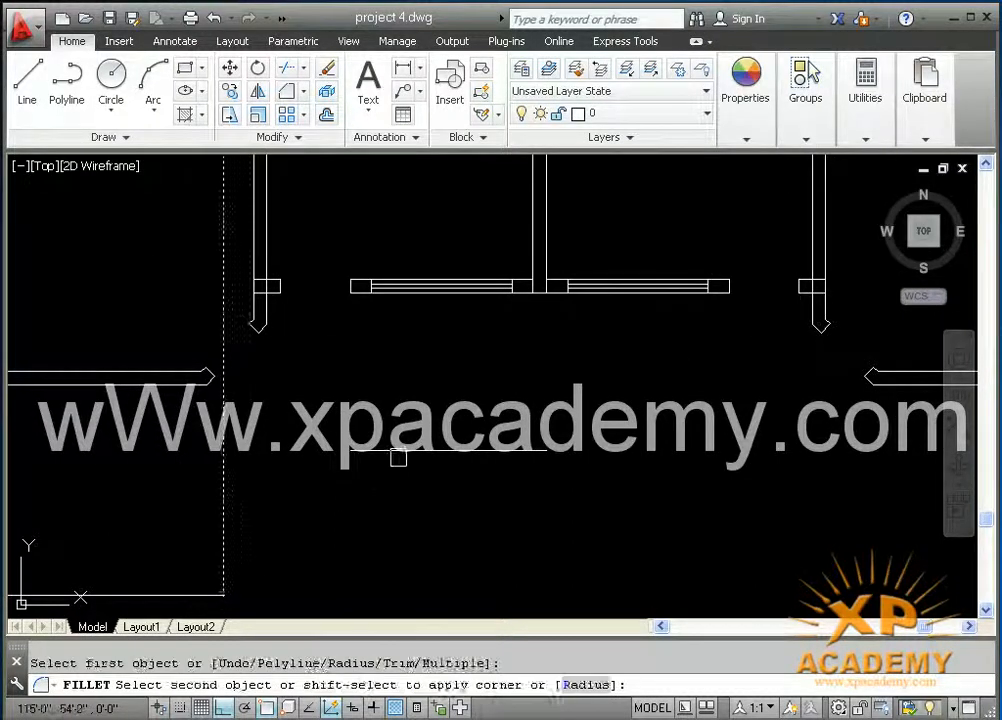
pyautogui.scroll(-3, 497, 456)
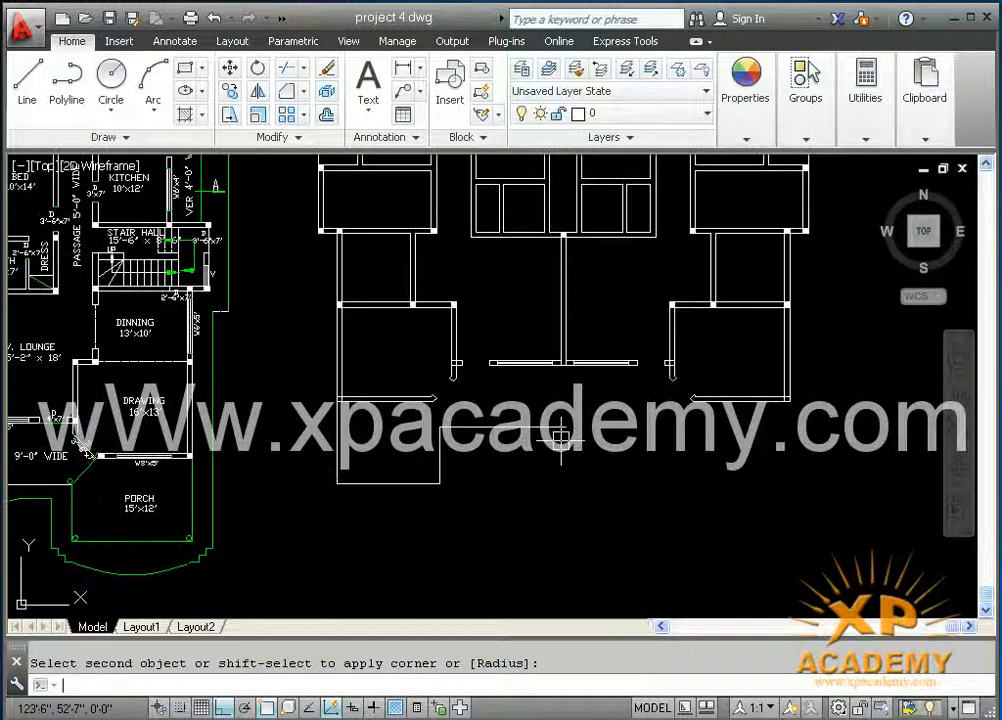
pyautogui.press('Escape')
# - Mirror the left porch outline and veranda front line about the central wall's axis, keeping the originals, and save the drawing
pyautogui.write('mi')
pyautogui.press('Return')
pyautogui.click(468, 487)
pyautogui.click(307, 452)
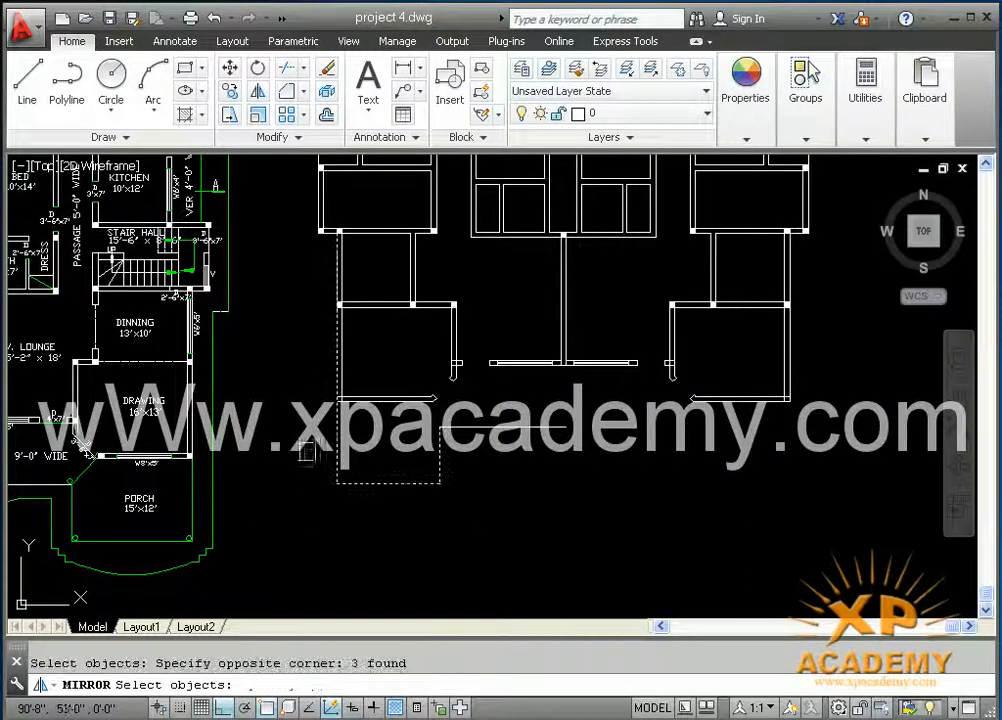
pyautogui.click(523, 429)
pyautogui.scroll(2, 554, 362)
pyautogui.moveTo(555, 353); pyautogui.dragTo(557, 519, button='middle')
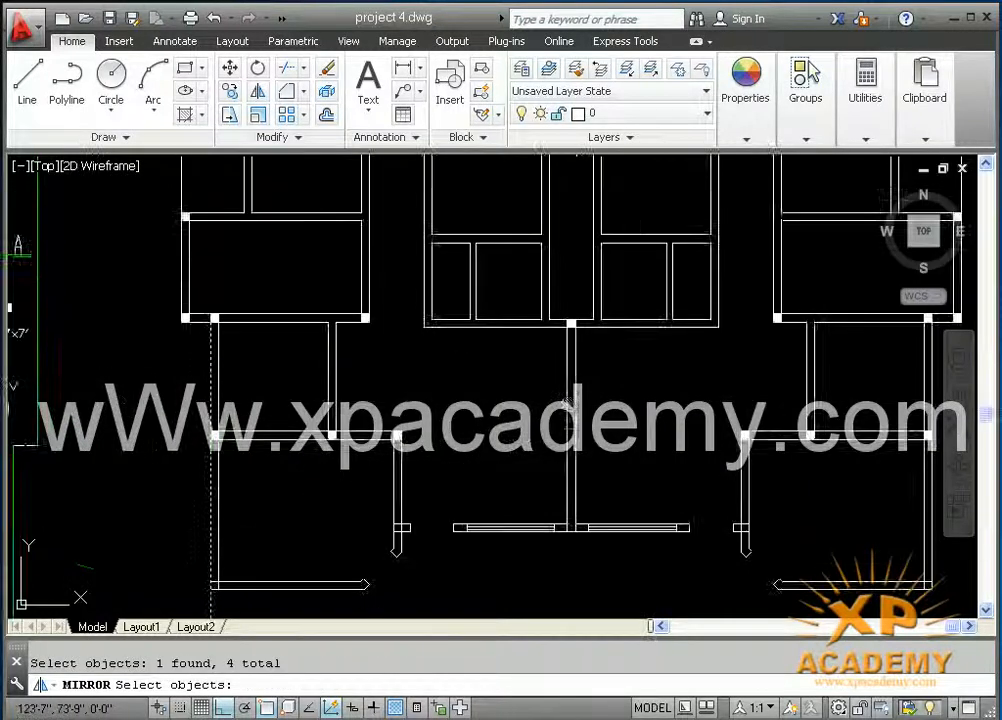
pyautogui.scroll(2, 567, 330)
pyautogui.press('Return')
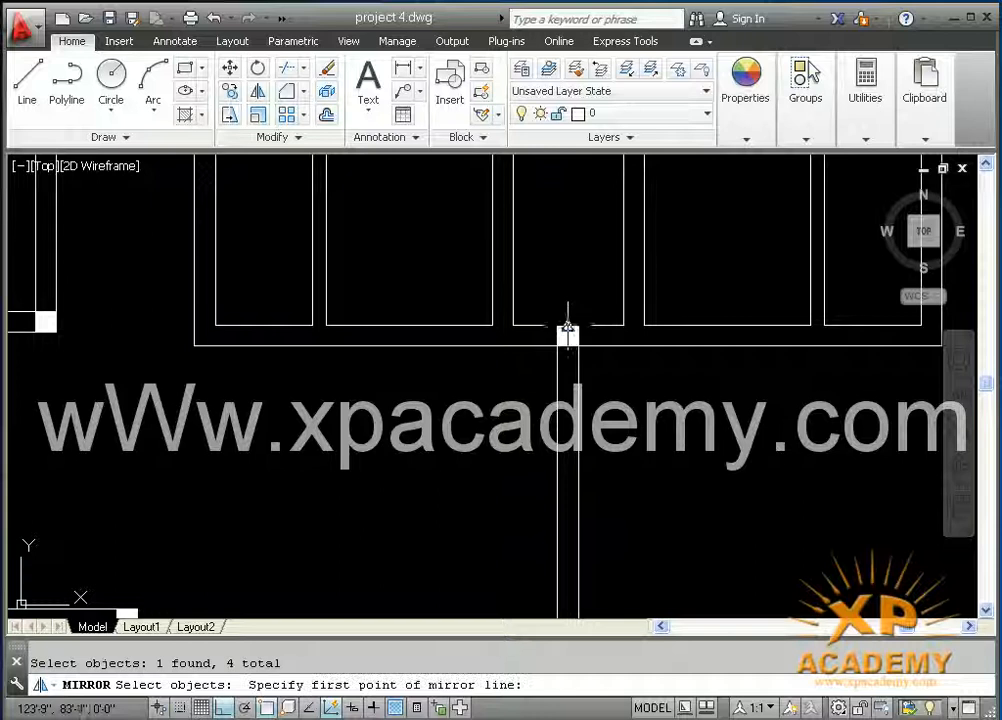
pyautogui.click(566, 336)
pyautogui.scroll(-5, 566, 336)
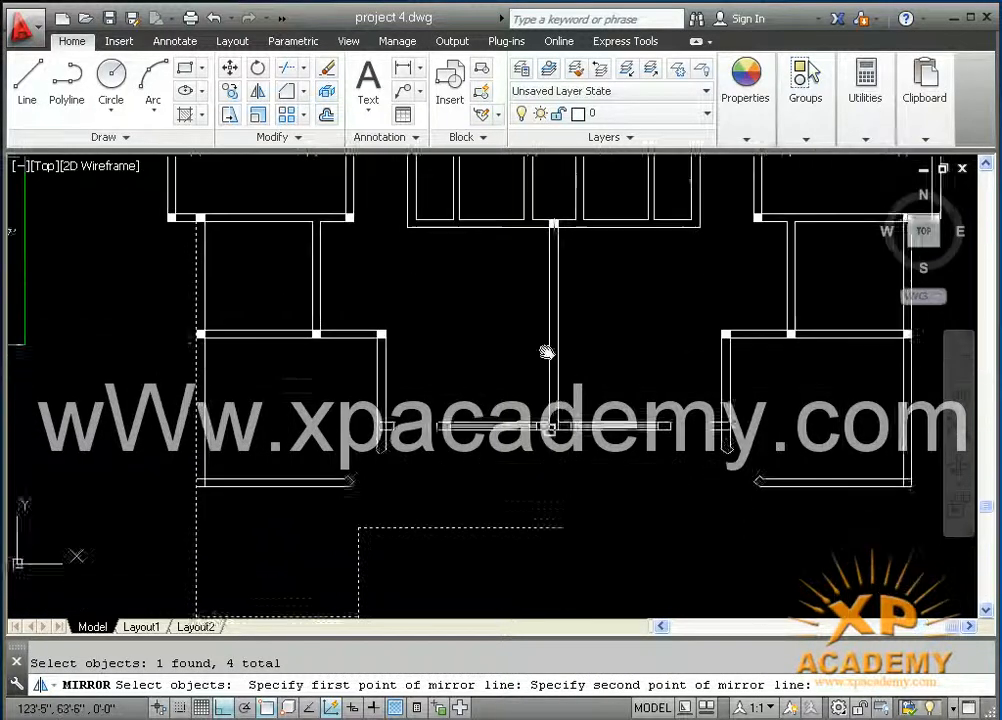
pyautogui.click(541, 497)
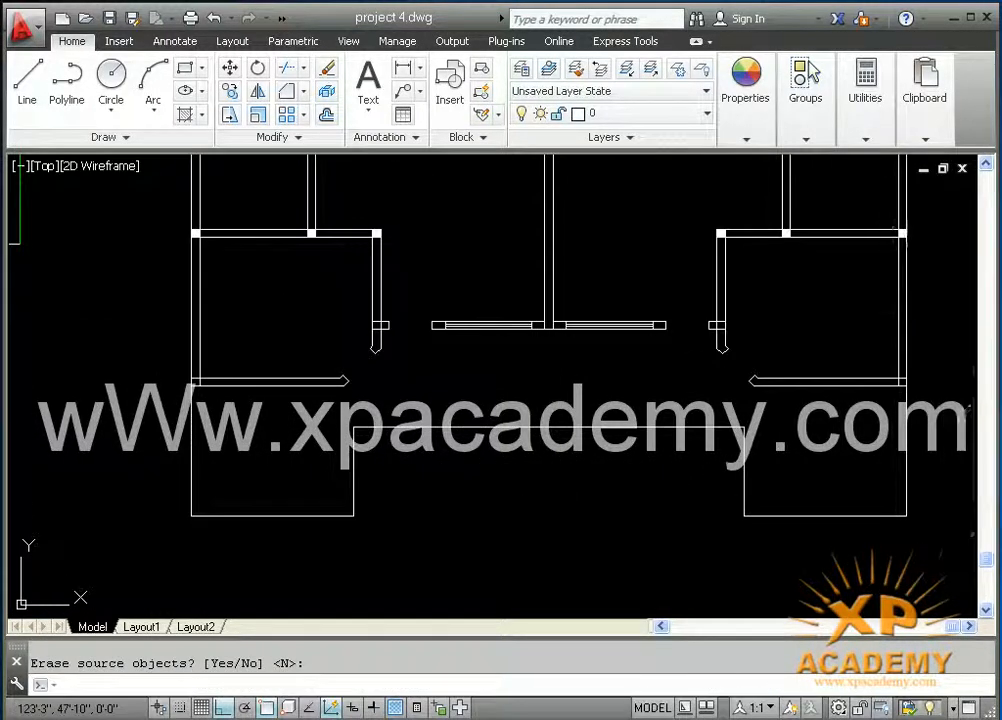
pyautogui.press('Return')
pyautogui.scroll(-3, 541, 497)
pyautogui.hotkey('ctrl', 's')
pyautogui.scroll(-3, 514, 481)
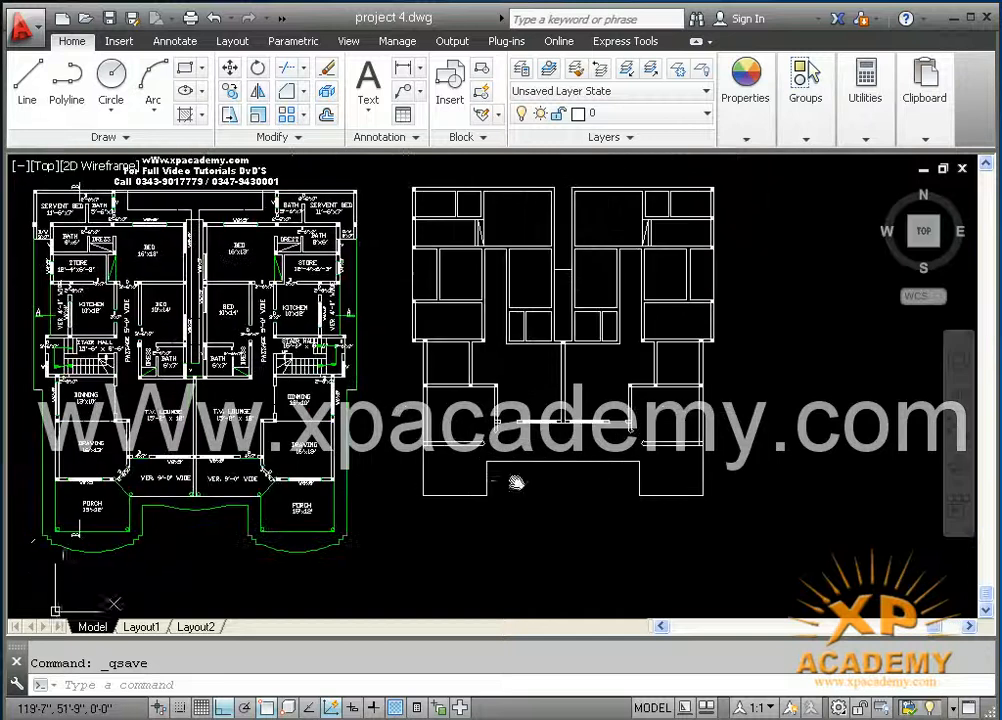
# - Offset the left porch's front line and outer side line 18" outward
pyautogui.scroll(2, 160, 527)
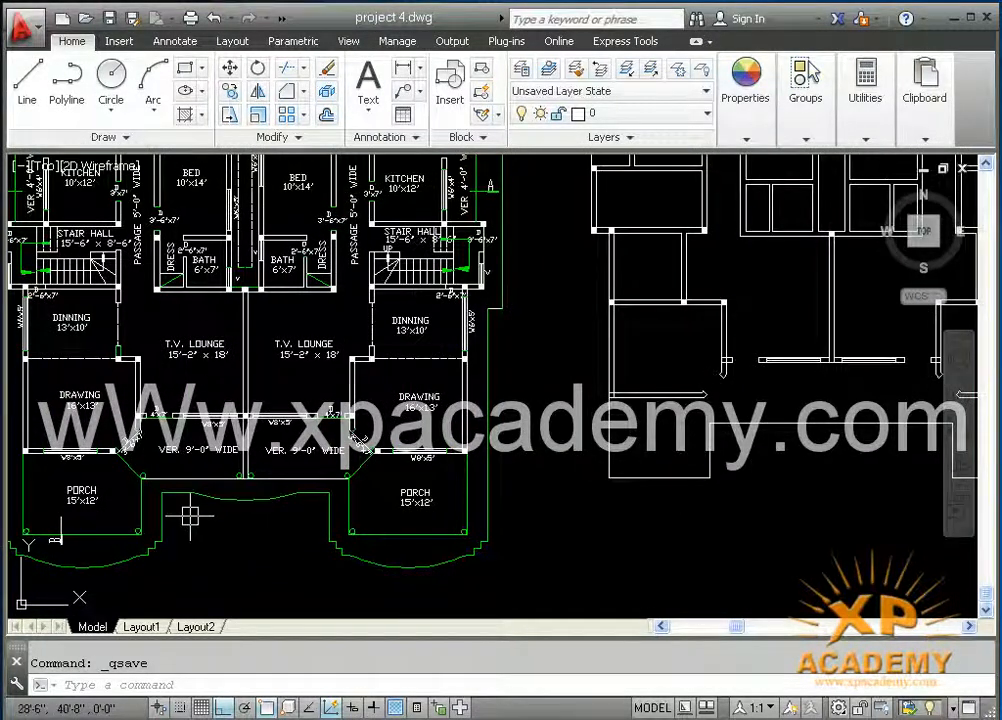
pyautogui.moveTo(462, 493); pyautogui.dragTo(428, 487, button='middle')
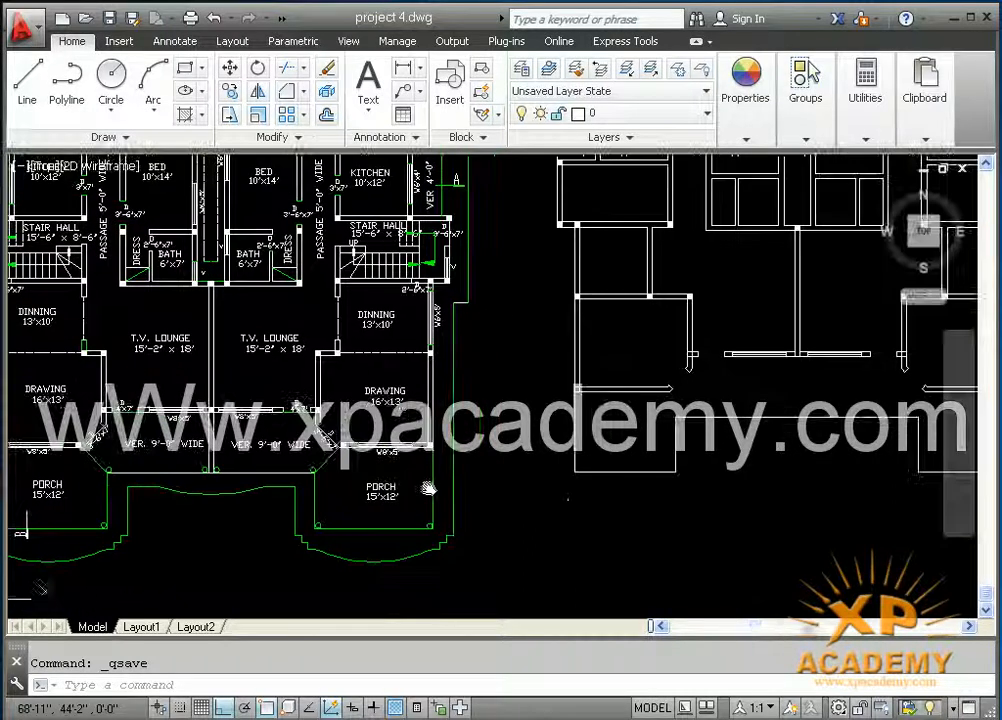
pyautogui.press('Return')
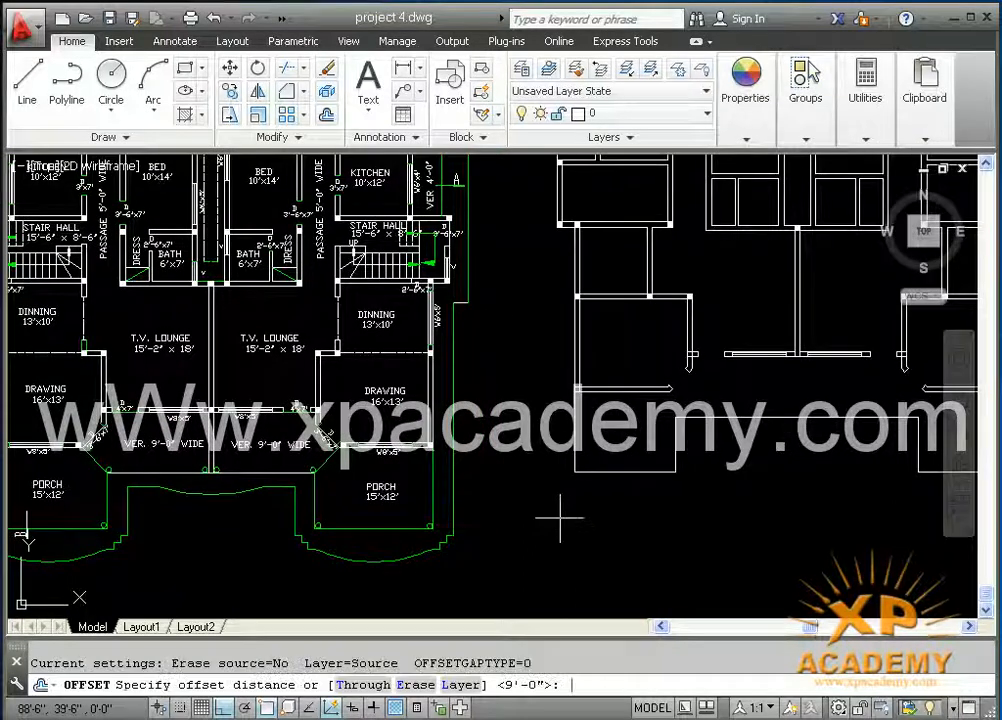
pyautogui.press('Escape')
pyautogui.write('o')
pyautogui.press('Return')
pyautogui.write('1')
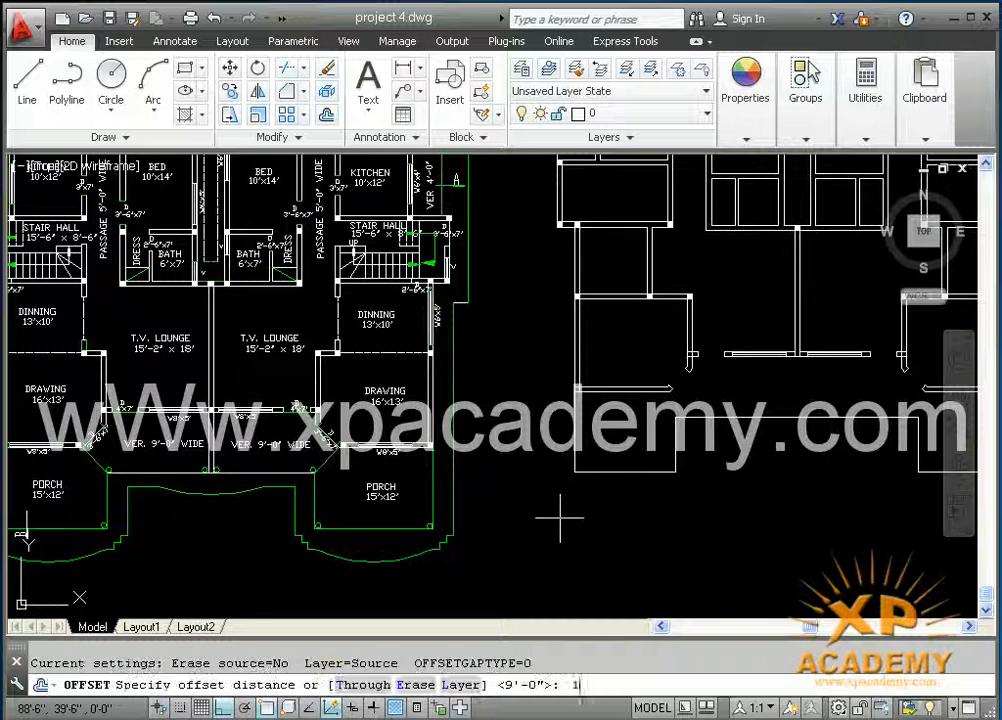
pyautogui.write('8')
pyautogui.press('Return')
pyautogui.click(608, 470)
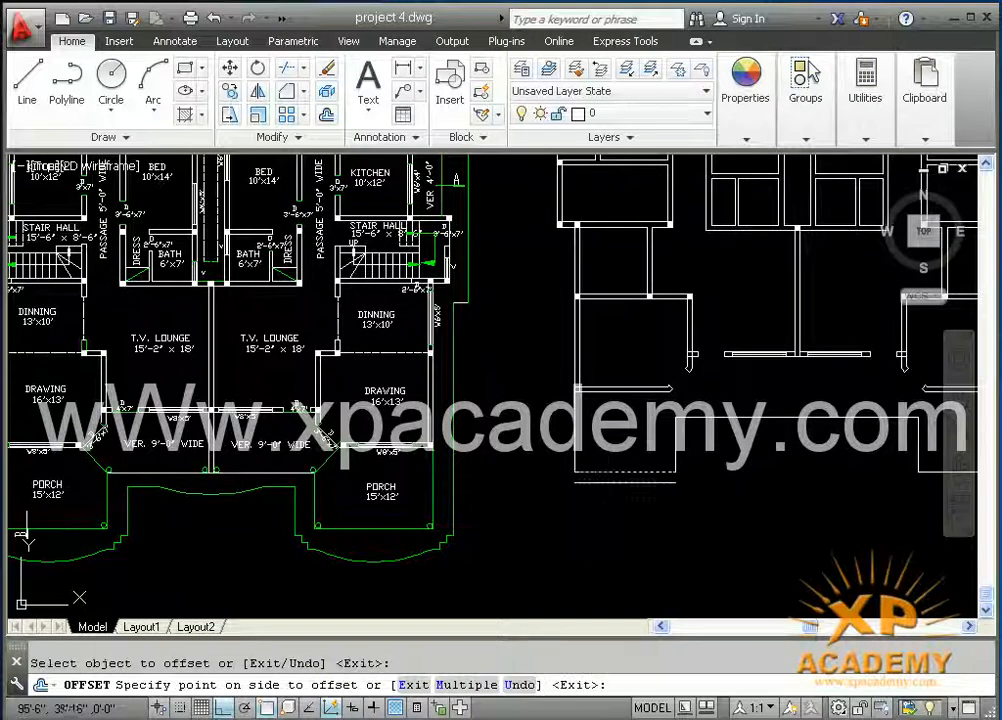
pyautogui.click(545, 445)
# - Examine the green outline around the porches and veranda in the reference plan
pyautogui.moveTo(535, 445)
pyautogui.mouseDown(button='middle')
pyautogui.moveTo(799, 530)
pyautogui.moveTo(822, 520)
pyautogui.moveTo(785, 506)
pyautogui.mouseUp(button='middle')
pyautogui.moveTo(422, 416)
pyautogui.mouseDown(button='middle')
pyautogui.moveTo(765, 552)
pyautogui.moveTo(788, 610)
pyautogui.mouseUp(button='middle')
pyautogui.moveTo(435, 461); pyautogui.dragTo(418, 350, button='middle')
pyautogui.moveTo(437, 486); pyautogui.dragTo(430, 416, button='middle')
pyautogui.scroll(4, 403, 438)
pyautogui.scroll(-5, 445, 470)
pyautogui.moveTo(493, 506)
pyautogui.mouseDown(button='middle')
pyautogui.moveTo(450, 389)
pyautogui.moveTo(410, 347)
pyautogui.mouseUp(button='middle')
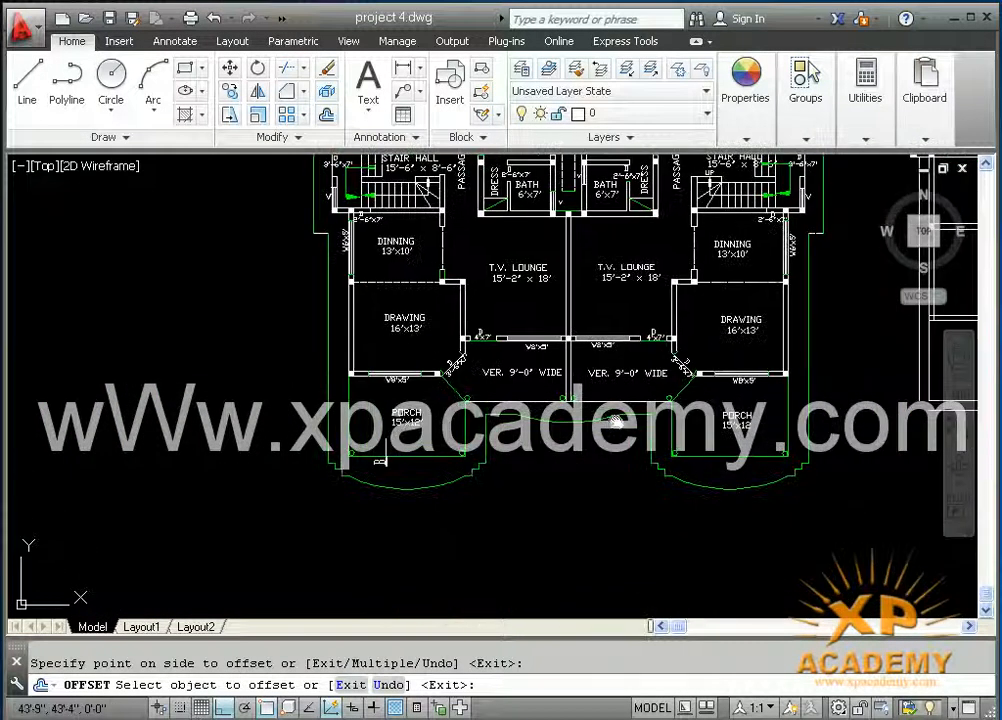
pyautogui.moveTo(620, 420); pyautogui.dragTo(311, 447, button='middle')
pyautogui.moveTo(496, 443); pyautogui.dragTo(490, 608, button='middle')
pyautogui.moveTo(507, 413)
pyautogui.mouseDown(button='middle')
pyautogui.moveTo(510, 566)
pyautogui.moveTo(528, 303)
pyautogui.mouseUp(button='middle')
pyautogui.moveTo(355, 493); pyautogui.dragTo(461, 511, button='middle')
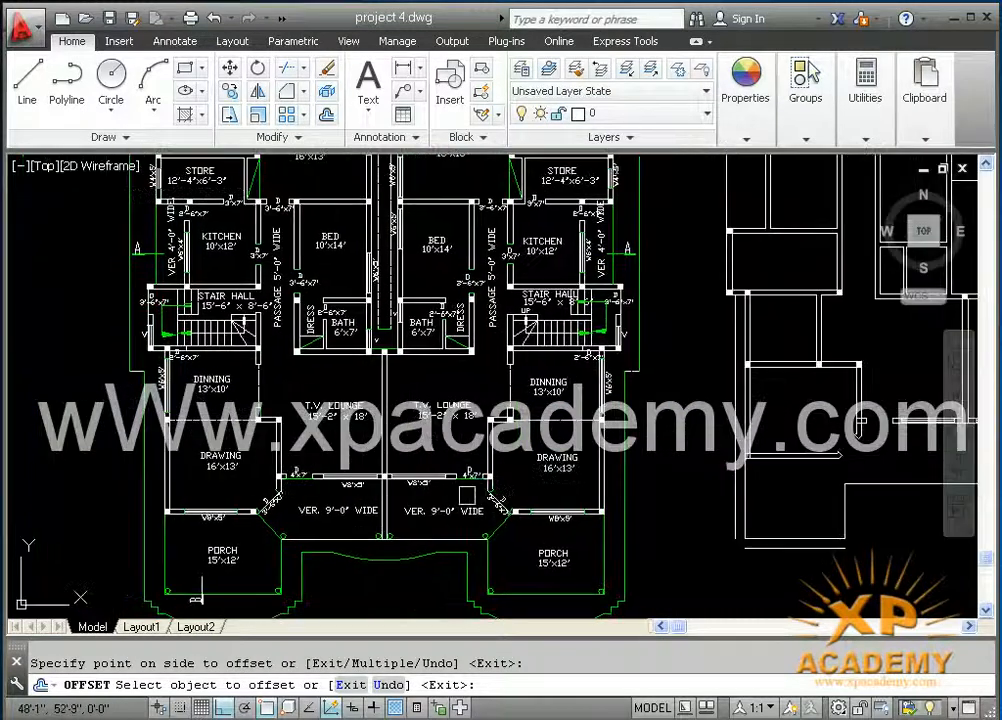
# - Measure the gap between the reference plan's outer green line and the left porch's side with an aligned dimension, and erase that dimension
pyautogui.press('Escape')
pyautogui.write('dal')
pyautogui.press('Return')
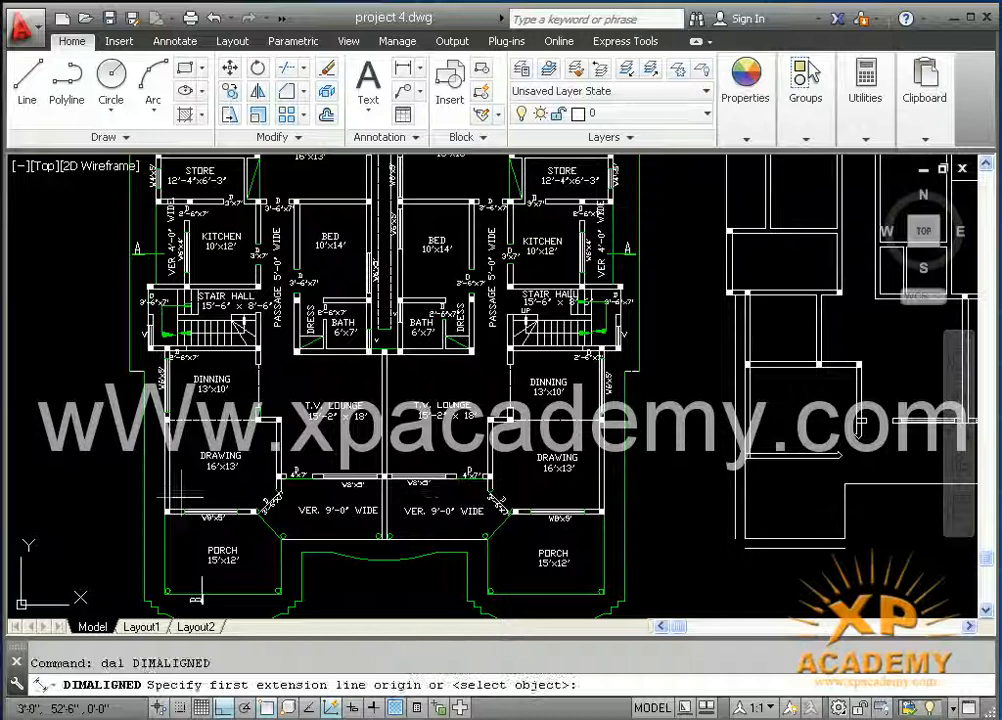
pyautogui.click(143, 545)
pyautogui.click(165, 545)
pyautogui.click(152, 541)
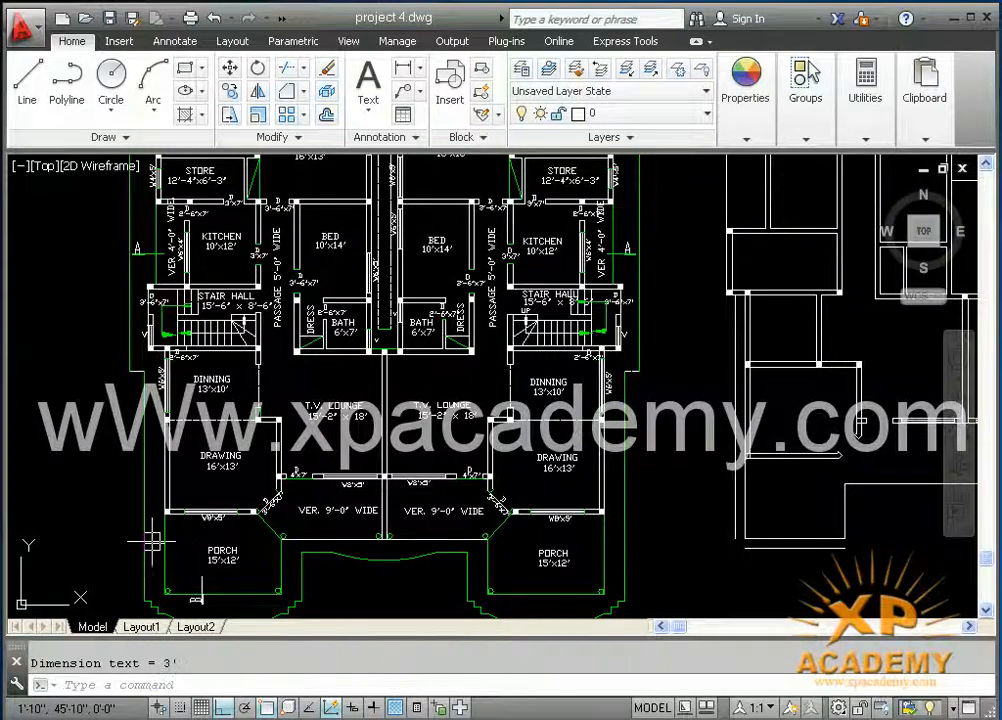
pyautogui.scroll(10, 153, 541)
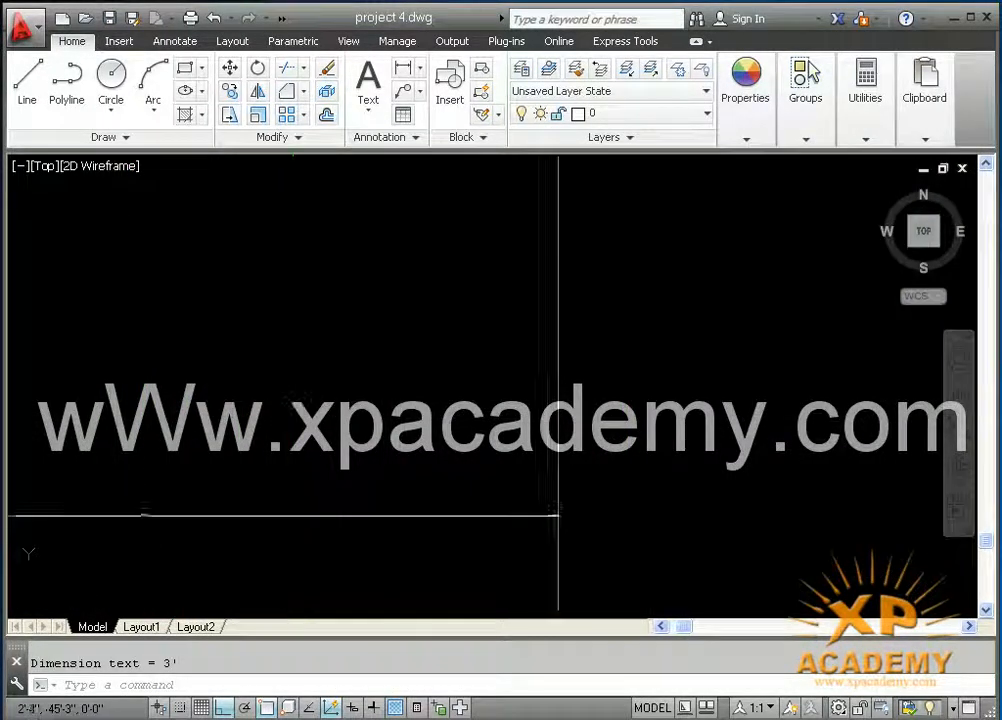
pyautogui.moveTo(153, 541); pyautogui.dragTo(270, 487, button='middle')
pyautogui.click(288, 474)
pyautogui.click(224, 528)
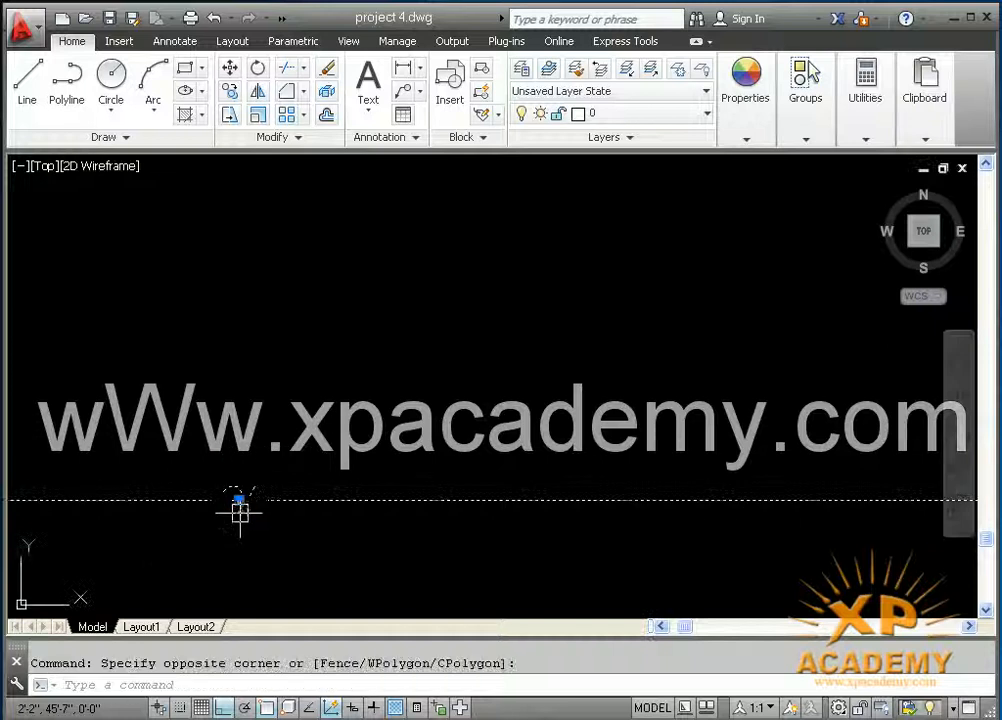
pyautogui.press('Delete')
pyautogui.scroll(-10, 459, 470)
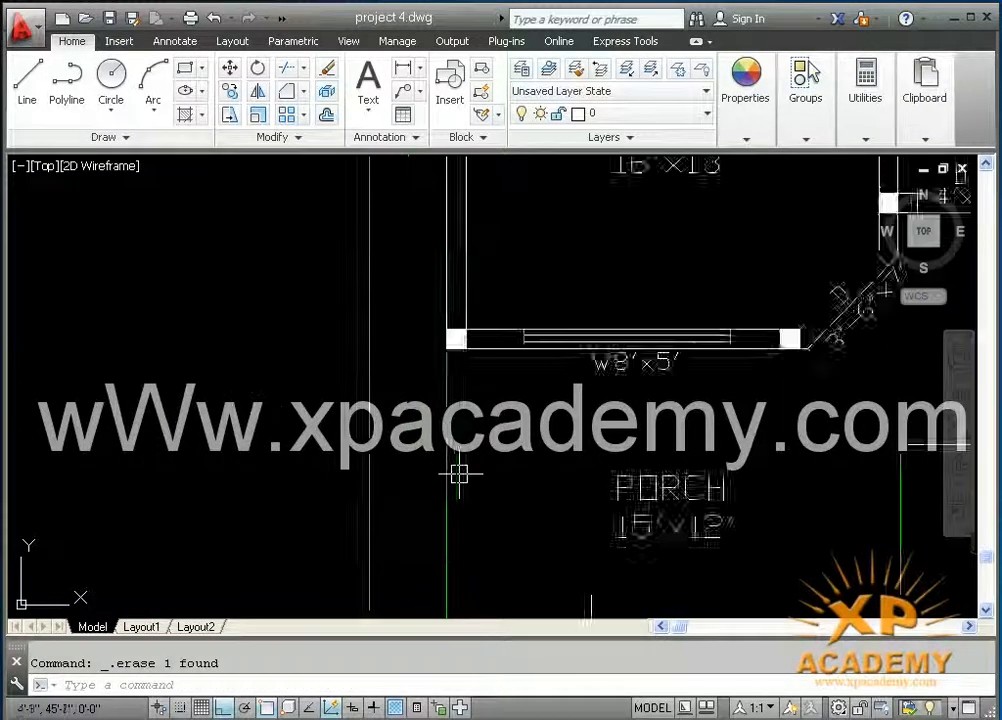
# - Erase the two 18" offset lines beside and below the left porch of the new plan
pyautogui.moveTo(345, 455); pyautogui.dragTo(92, 406, button='middle')
pyautogui.moveTo(860, 365); pyautogui.dragTo(256, 383, button='middle')
pyautogui.scroll(-2, 441, 380)
pyautogui.moveTo(441, 380); pyautogui.dragTo(391, 470, button='middle')
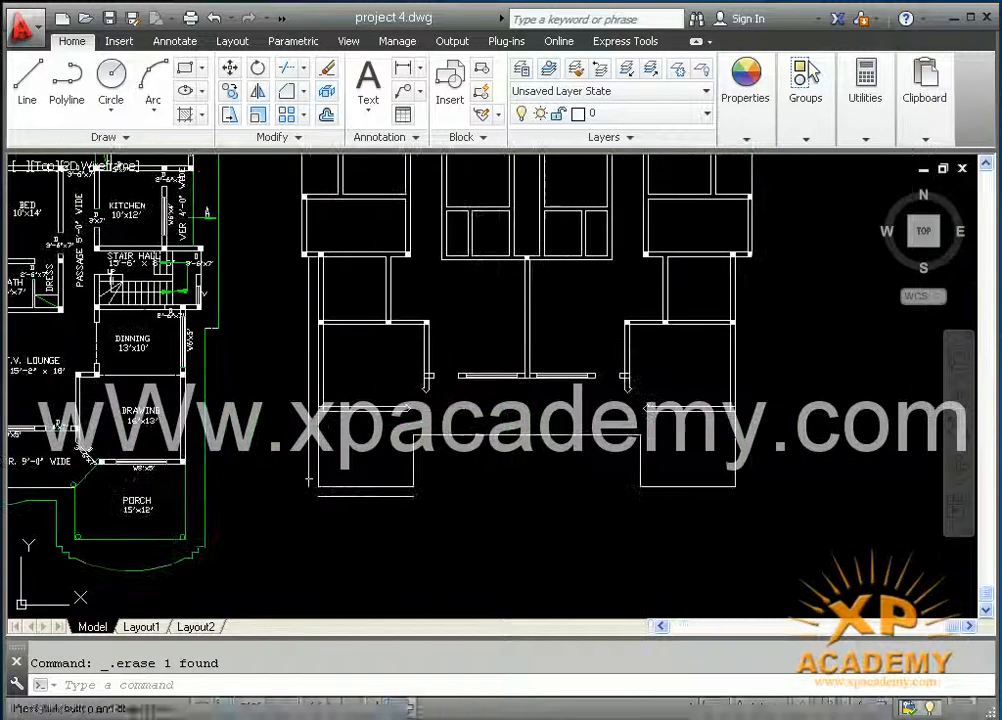
pyautogui.scroll(4, 330, 480)
pyautogui.click(310, 522)
pyautogui.press('Delete')
pyautogui.click(268, 467)
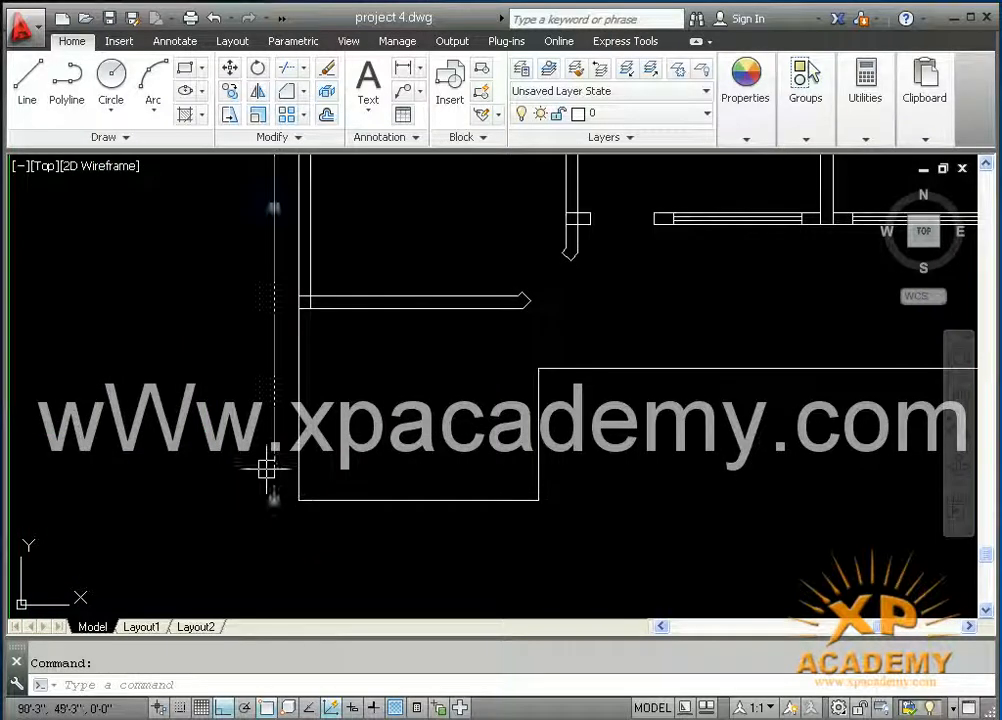
pyautogui.press('Delete')
# - Offset the left porch's outer side, front and inner side lines and the adjoining veranda front line 3' outward
pyautogui.write('o')
pyautogui.press('Return')
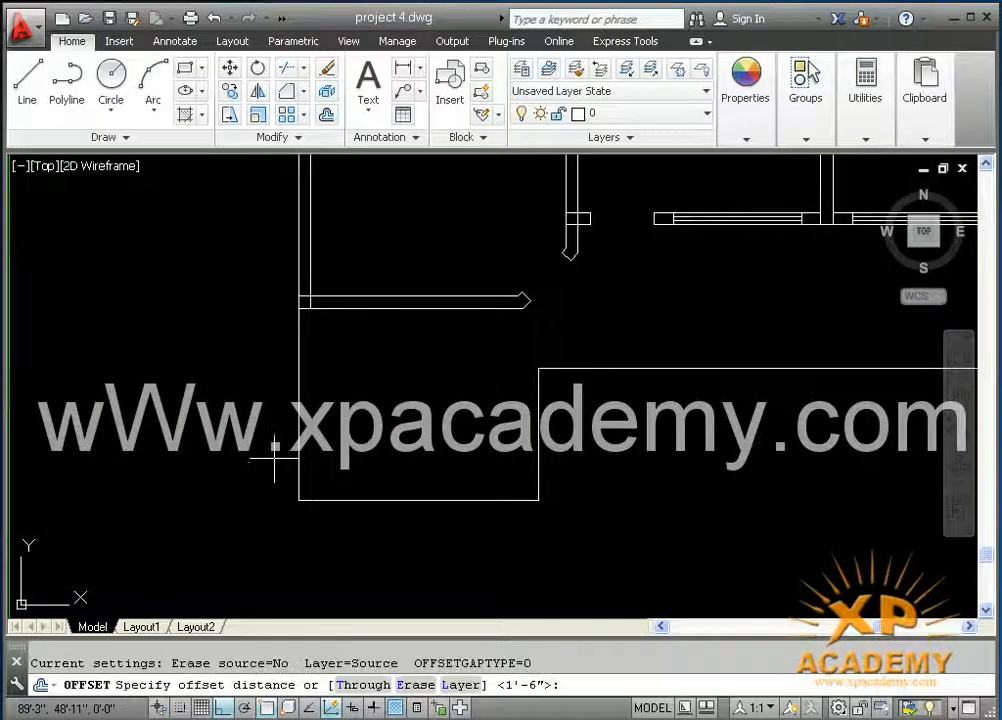
pyautogui.write("3'")
pyautogui.press('Return')
pyautogui.click(298, 441)
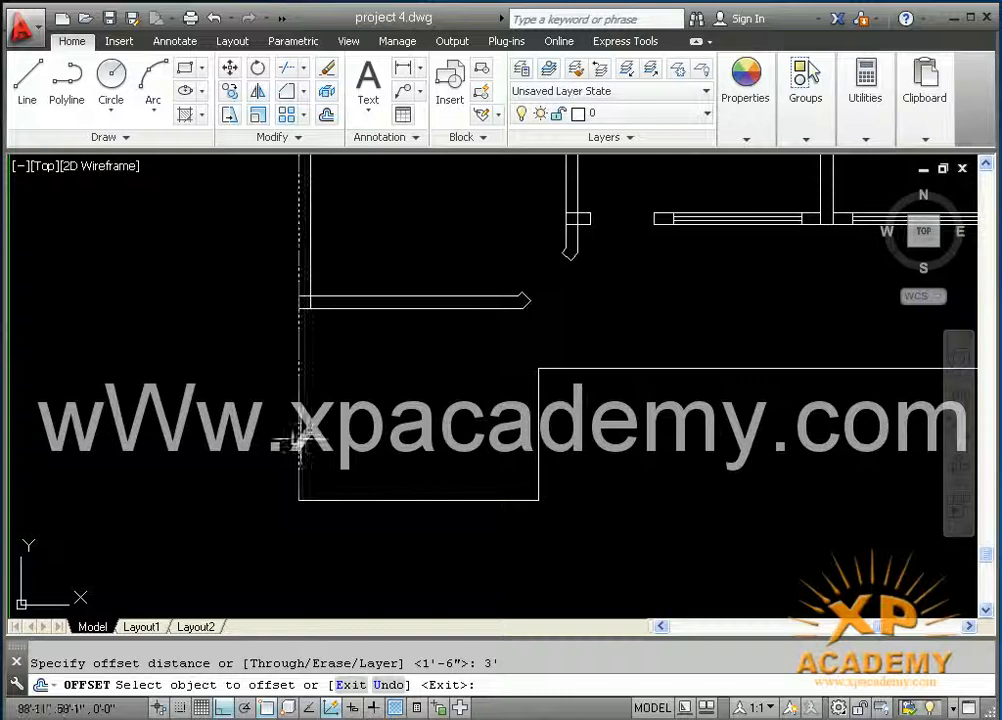
pyautogui.click(272, 446)
pyautogui.click(330, 499)
pyautogui.click(337, 525)
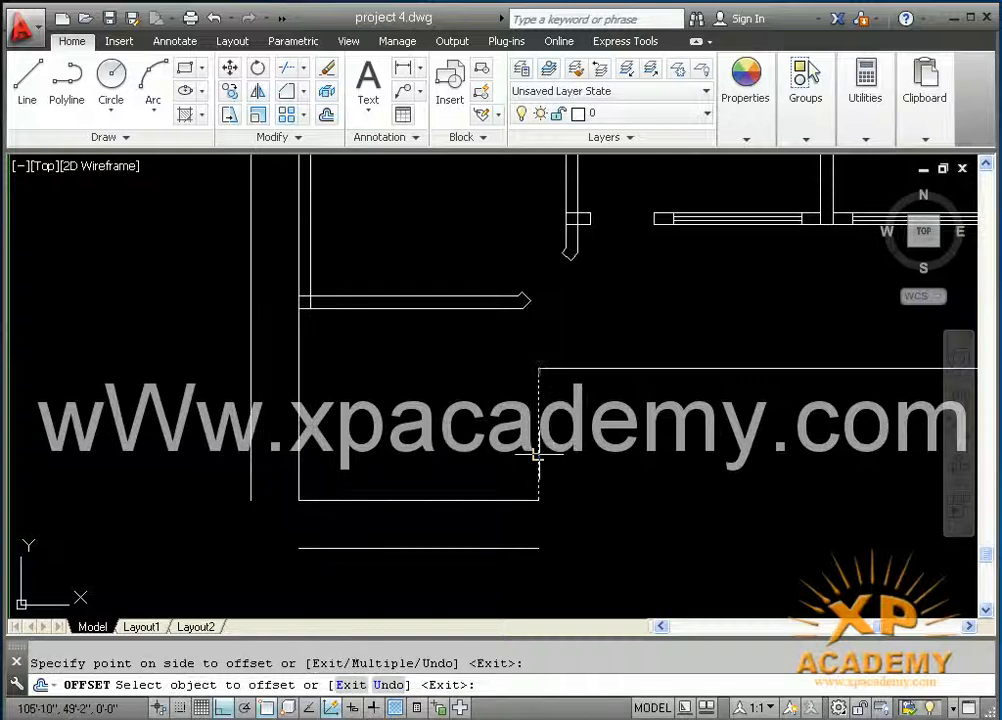
pyautogui.click(640, 500)
pyautogui.click(658, 370)
pyautogui.click(658, 375)
# - Offset the right porch's inner side, front and outer side lines 3' outward
pyautogui.scroll(-2, 736, 448)
pyautogui.moveTo(798, 445); pyautogui.dragTo(505, 420, button='middle')
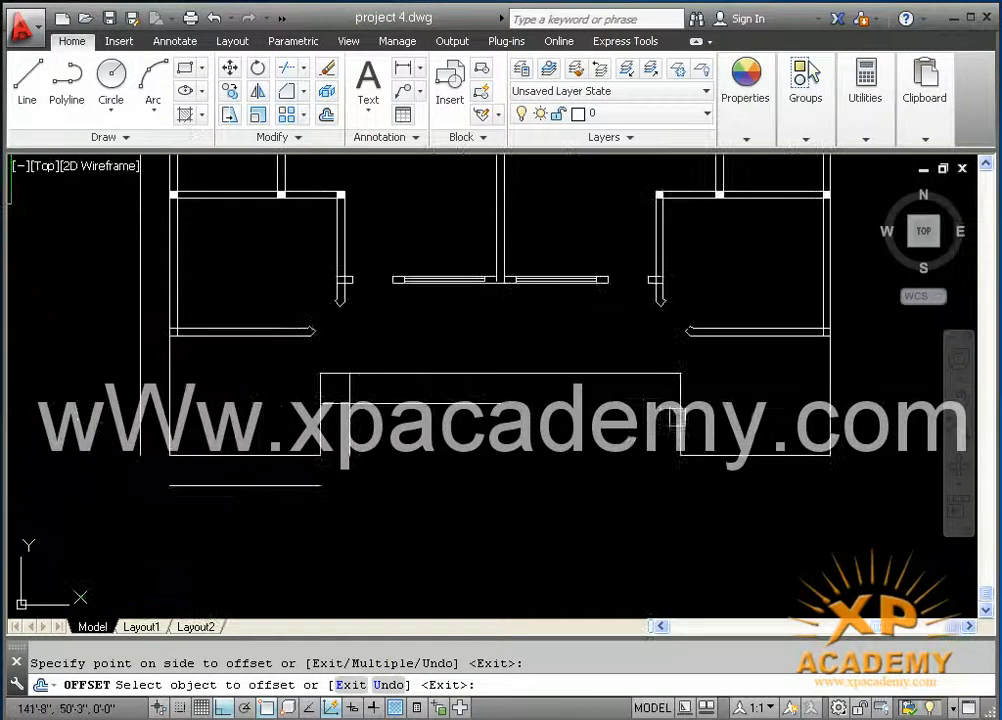
pyautogui.click(680, 417)
pyautogui.click(669, 419)
pyautogui.click(730, 456)
pyautogui.click(729, 466)
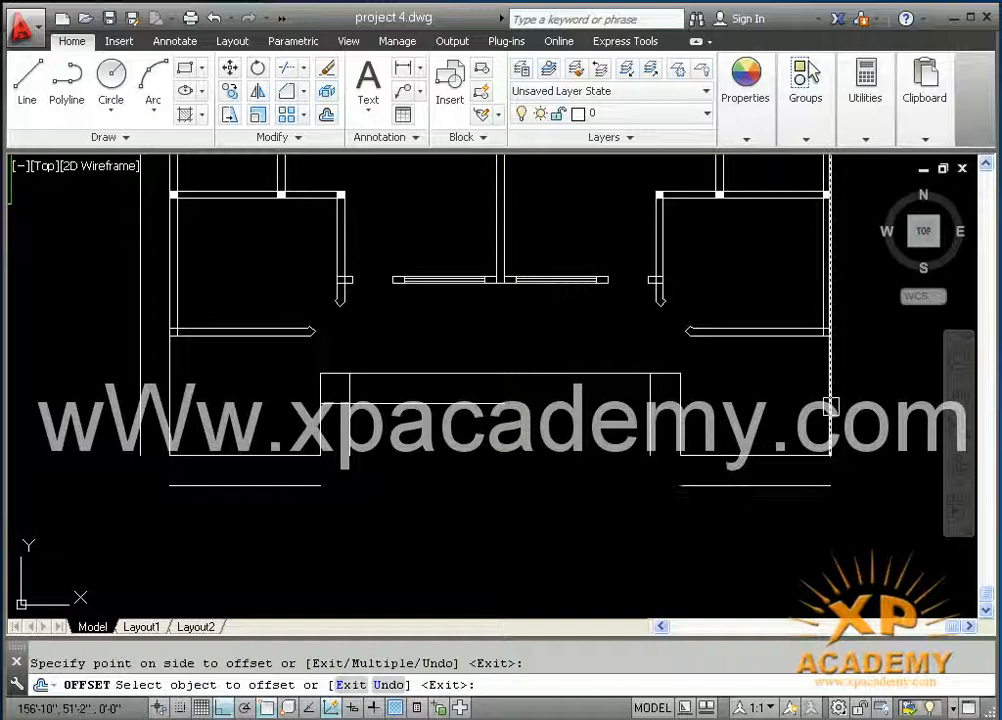
pyautogui.click(831, 408)
pyautogui.click(862, 428)
pyautogui.press('Escape')
# - Fillet the right porch's inner side offset line with its front offset line and with the veranda front offset line at zero radius
pyautogui.write('f')
pyautogui.press('Return')
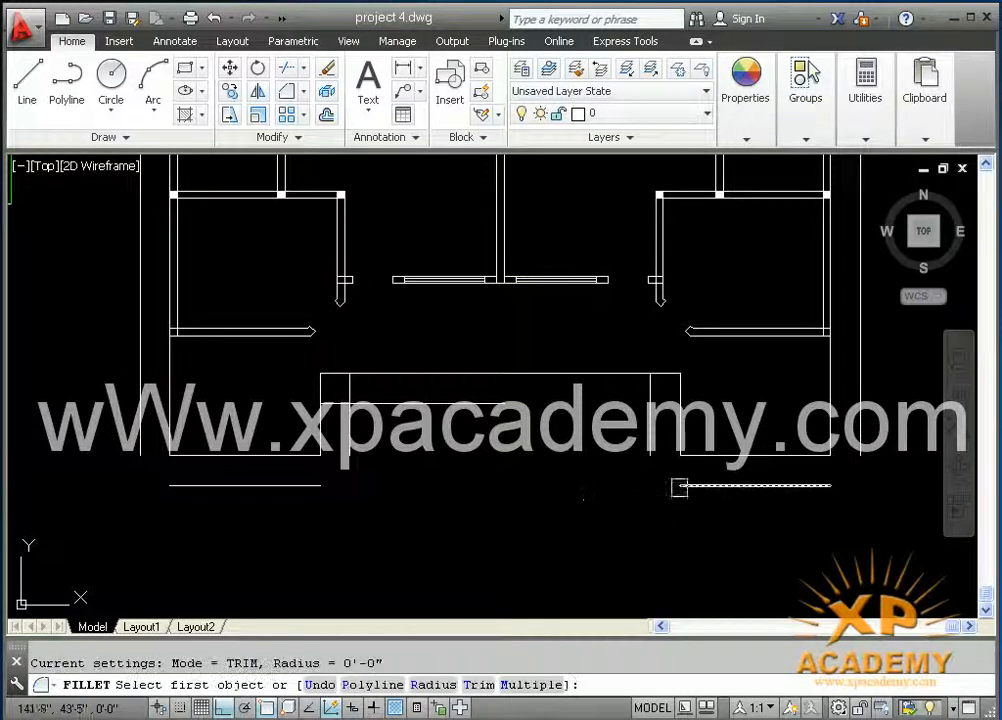
pyautogui.click(690, 486)
pyautogui.click(650, 445)
pyautogui.press('Return')
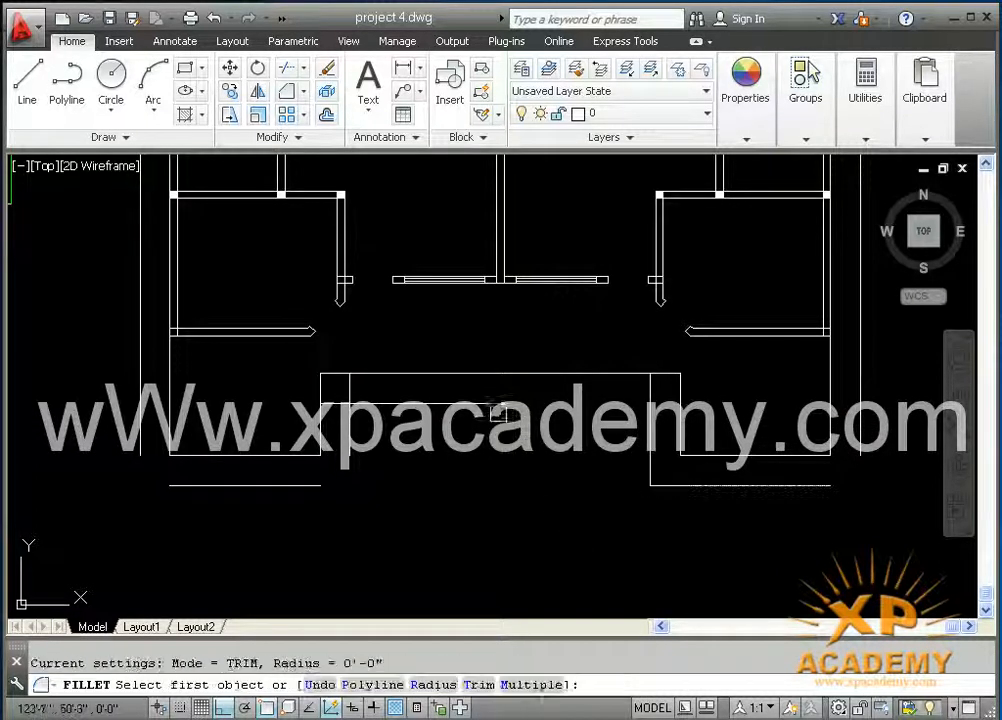
pyautogui.click(490, 404)
pyautogui.click(651, 458)
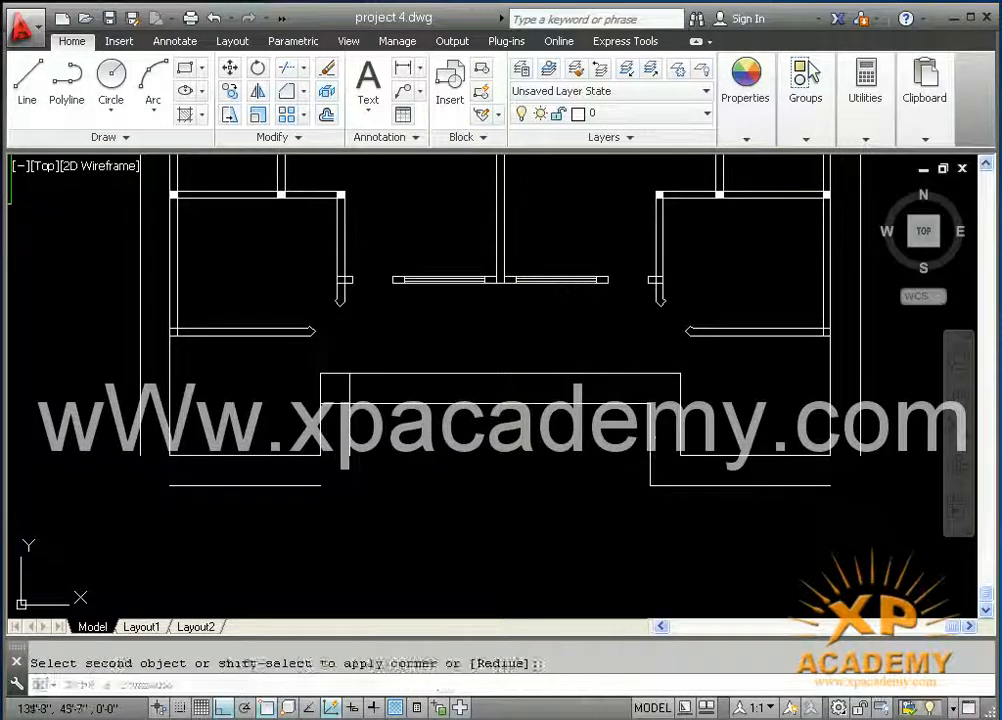
# - Fillet the left porch's offset lines into sharp corners, from the veranda front through the inner side and front to the outer side
pyautogui.press('Return')
pyautogui.click(347, 405)
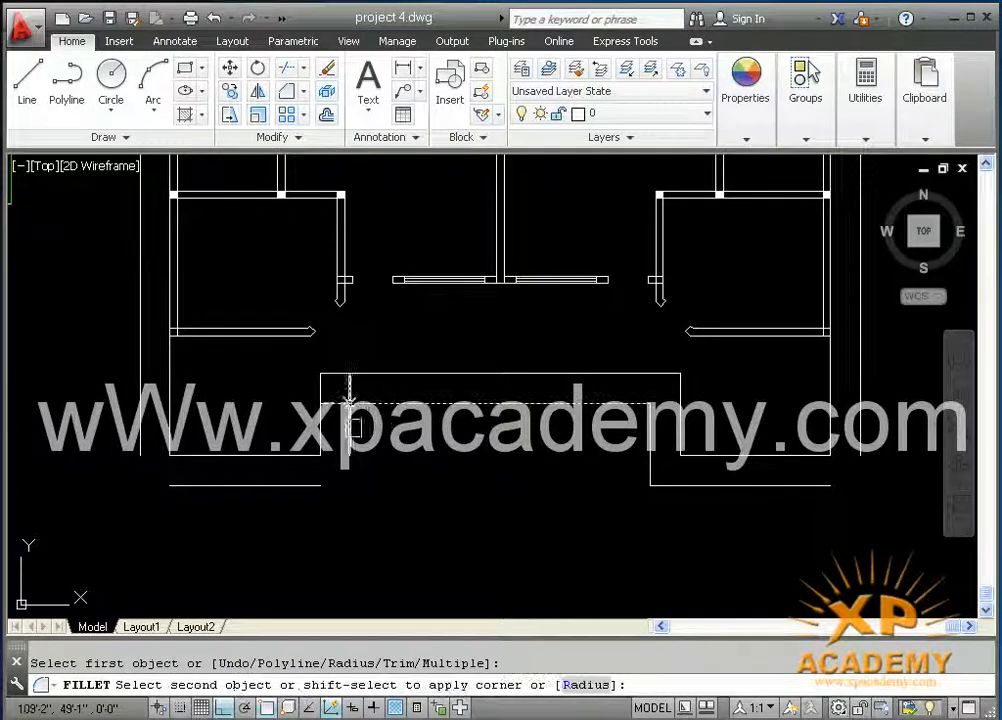
pyautogui.click(312, 462)
pyautogui.press('Return')
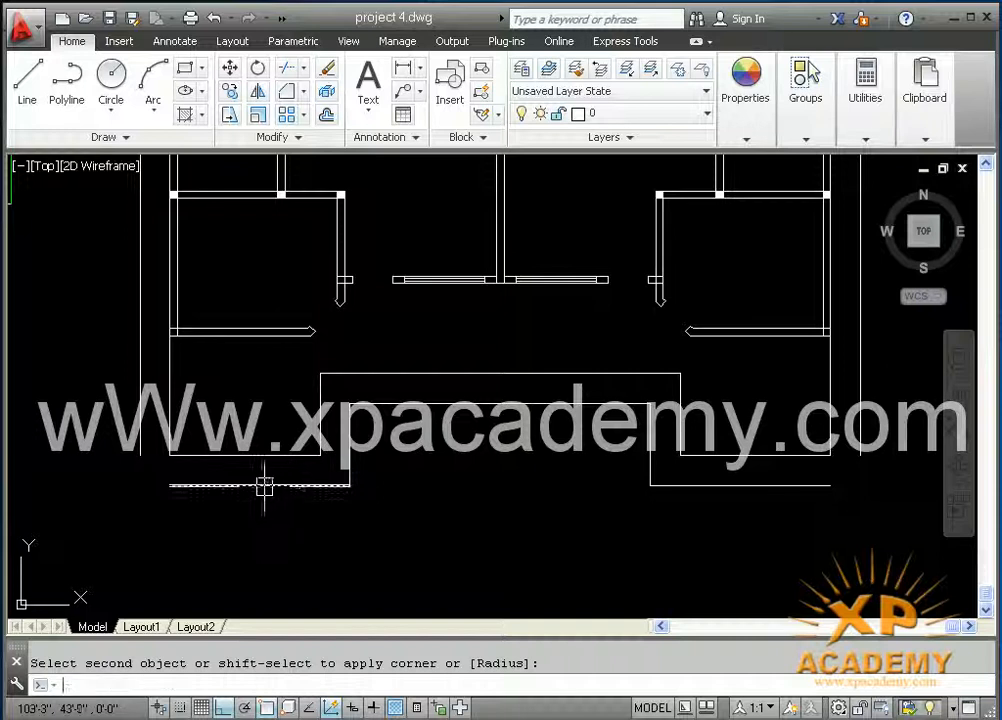
pyautogui.click(255, 485)
pyautogui.click(138, 418)
# - Erase the left porch's front offset line and start a polyline at the lower end of the outer side offset line
pyautogui.scroll(-4, 173, 434)
pyautogui.moveTo(214, 440); pyautogui.dragTo(533, 435, button='middle')
pyautogui.scroll(3, 373, 433)
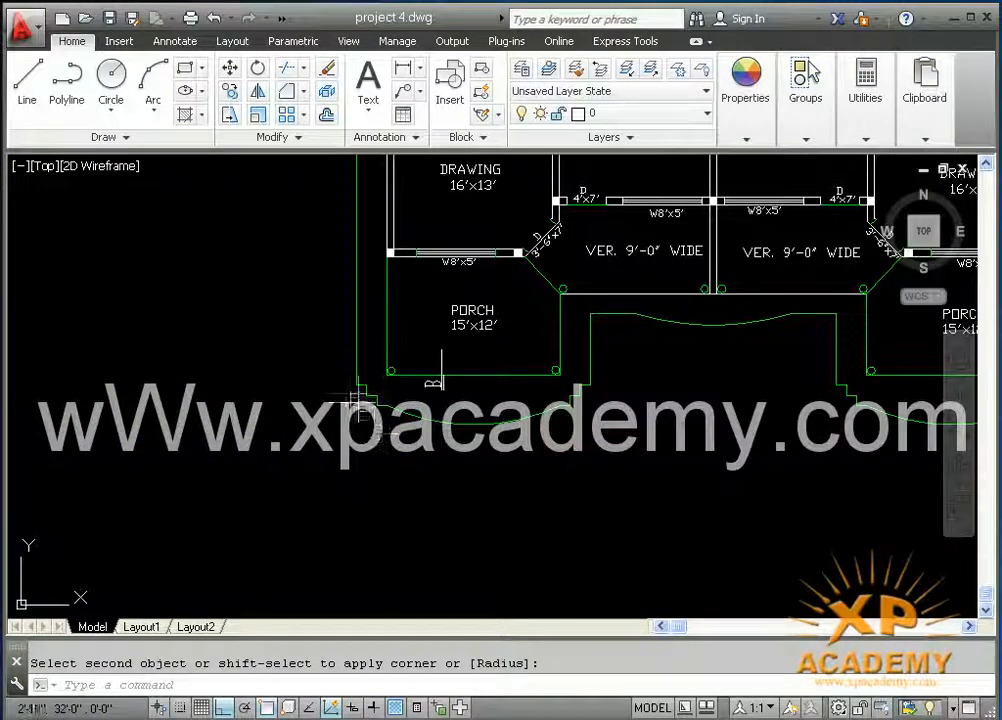
pyautogui.scroll(5, 358, 402)
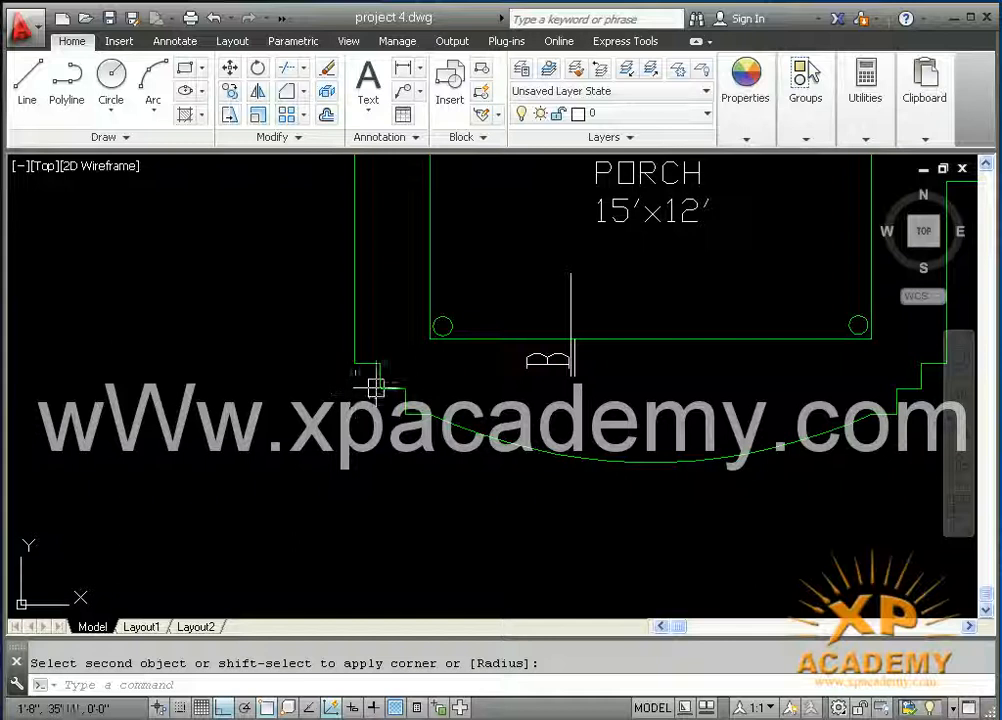
pyautogui.scroll(-6, 427, 414)
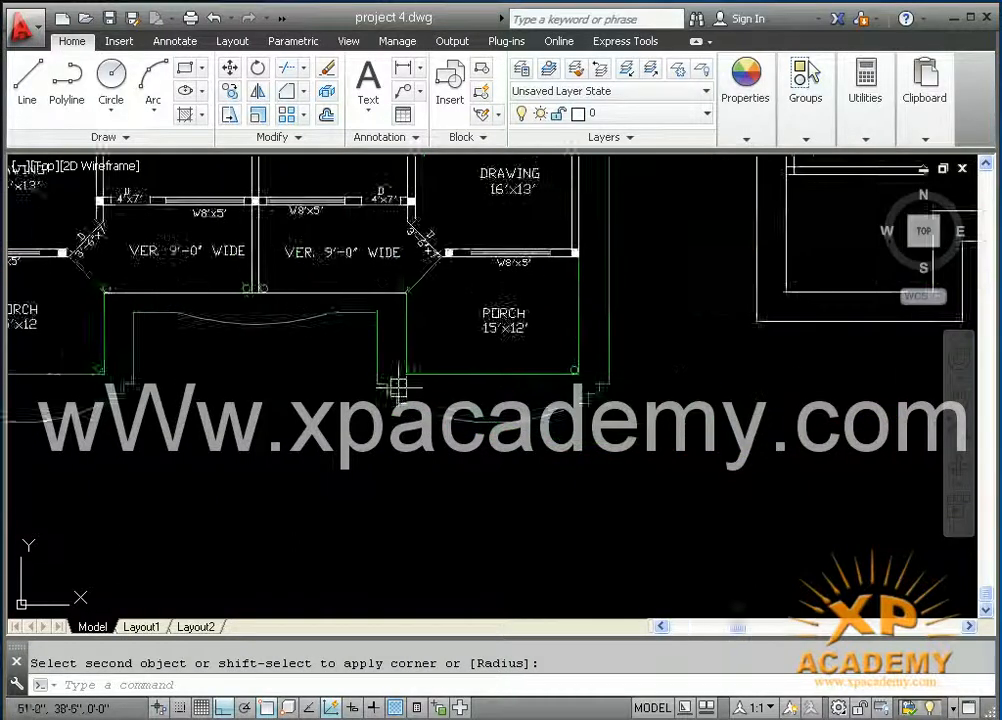
pyautogui.scroll(2, 507, 387)
pyautogui.moveTo(461, 408); pyautogui.dragTo(608, 413, button='middle')
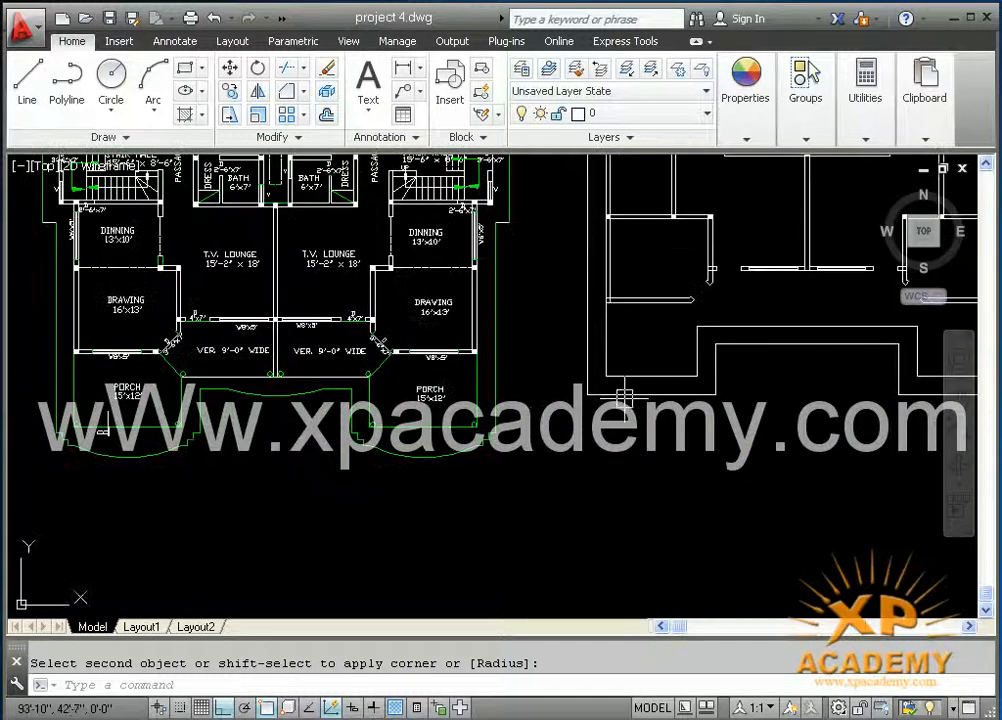
pyautogui.click(626, 394)
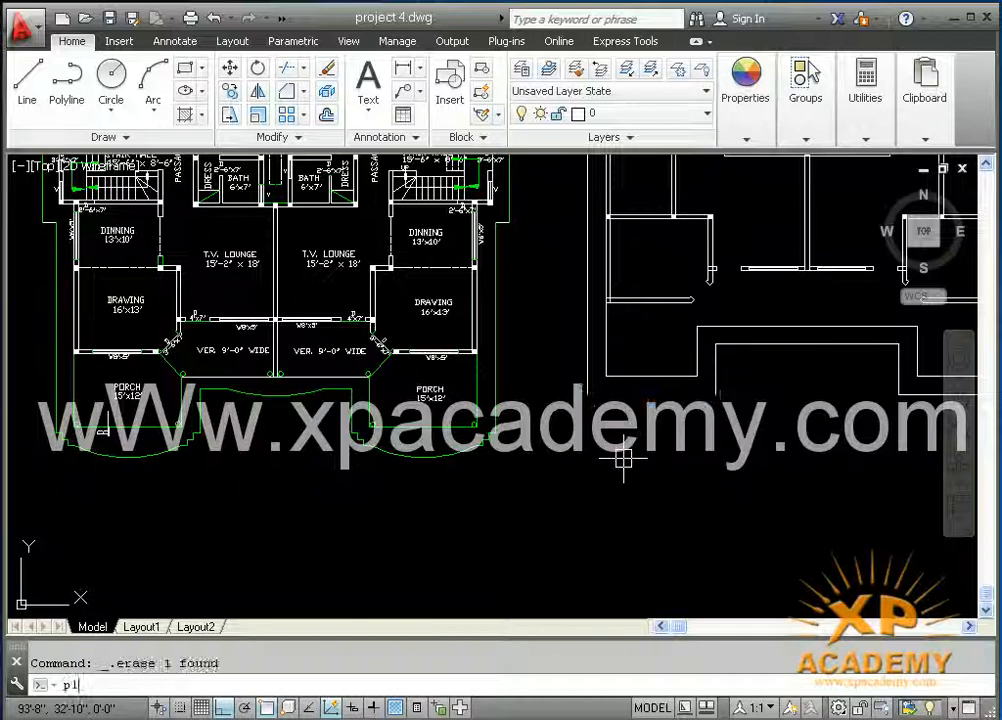
pyautogui.press('Return')
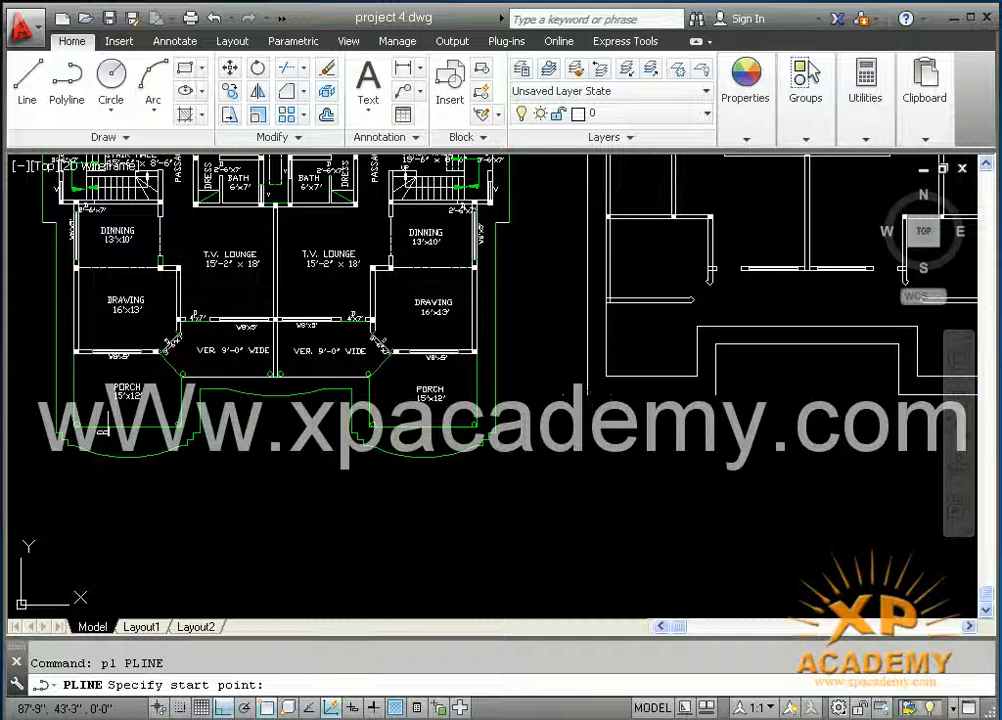
pyautogui.click(585, 394)
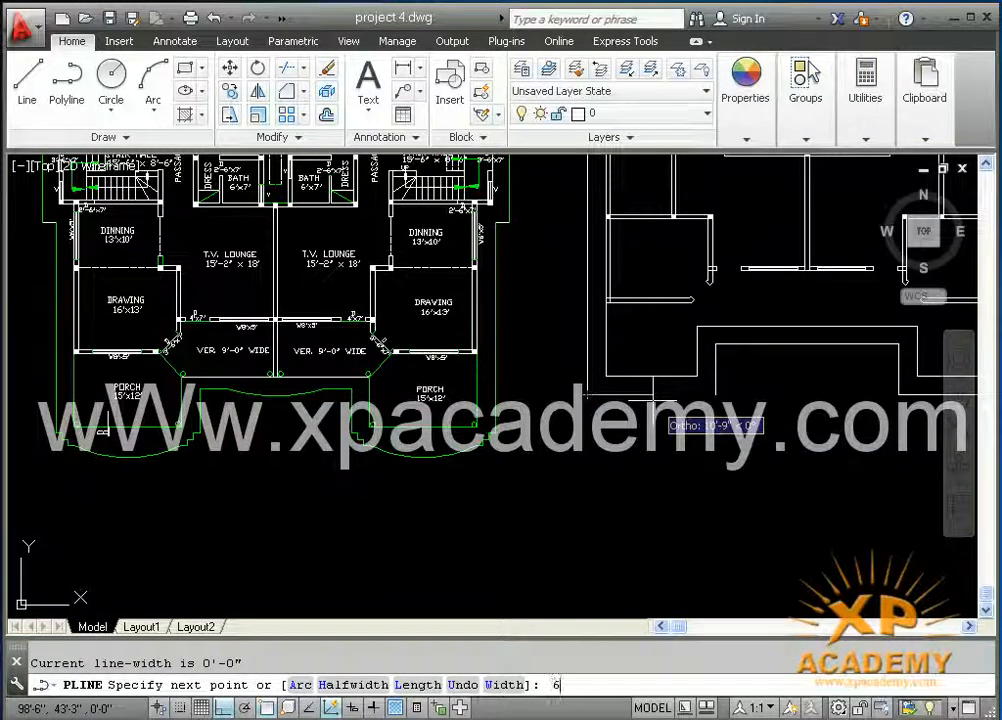
pyautogui.write('6')
pyautogui.press('Return')
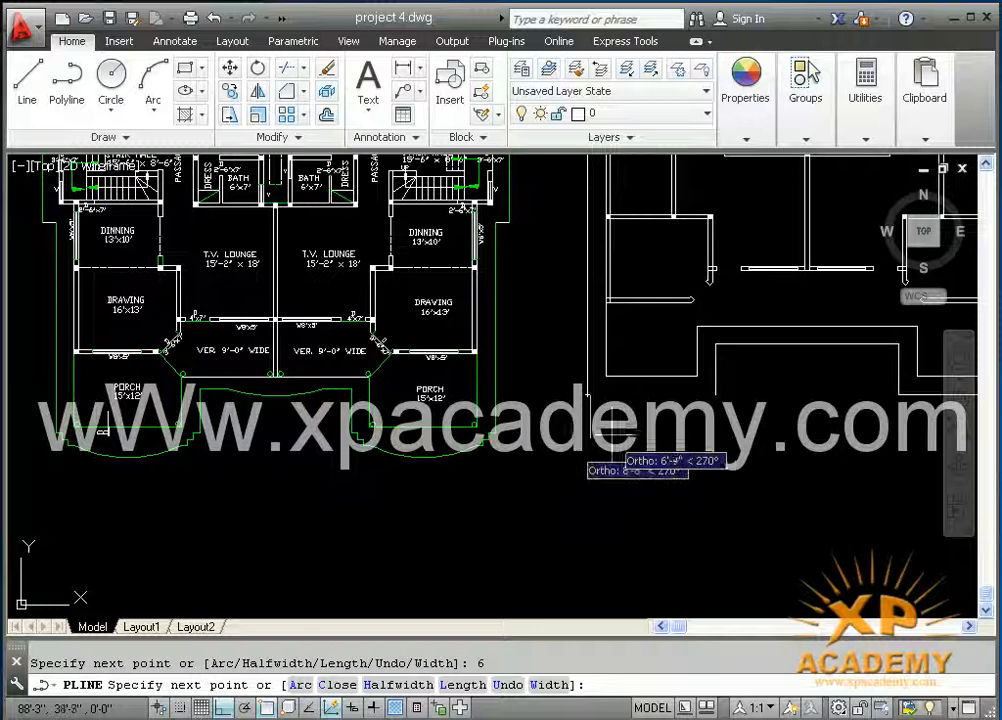
pyautogui.scroll(4, 590, 415)
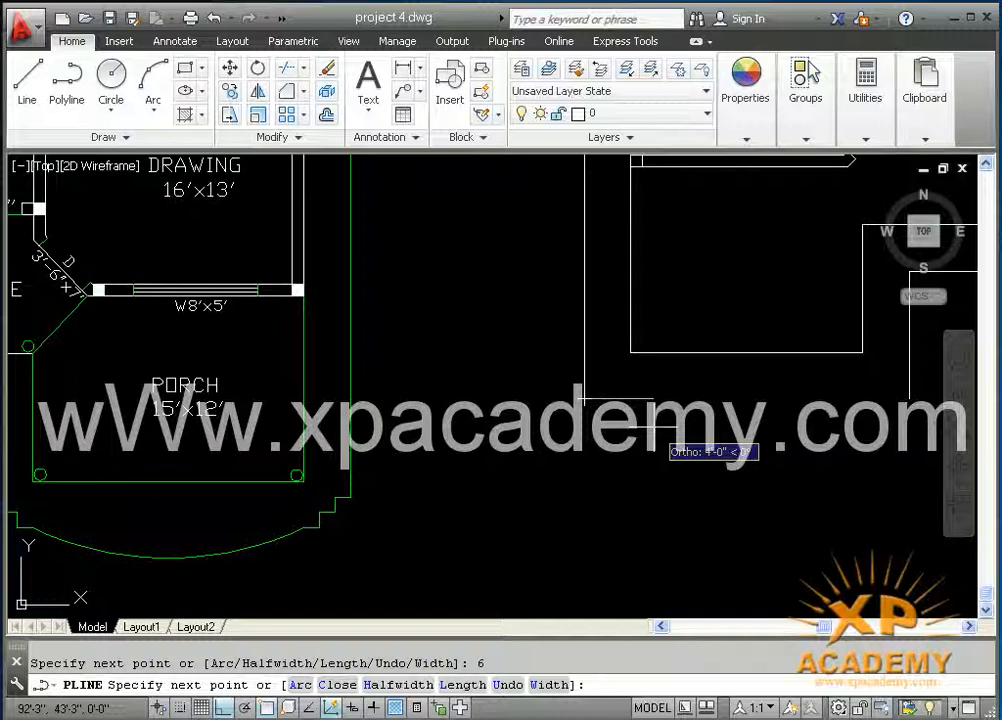
pyautogui.write('u')
pyautogui.press('Return')
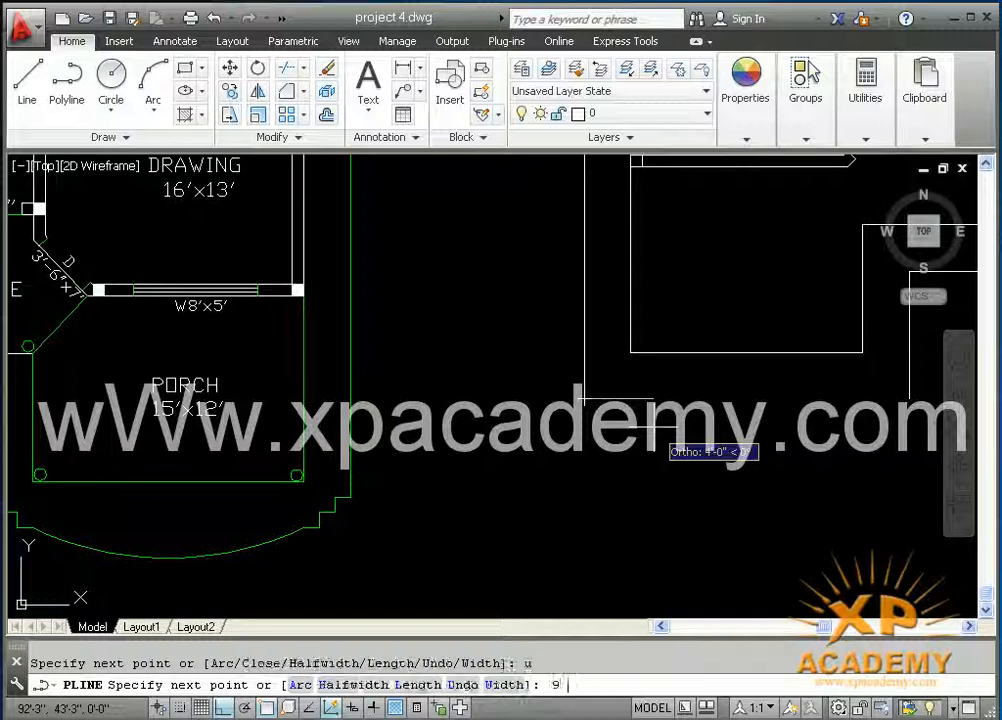
# - Draw 9" stair-step polyline segments from the outer offset line's lower end, alternating inward and downward for two steps
pyautogui.write('9')
pyautogui.press('Return')
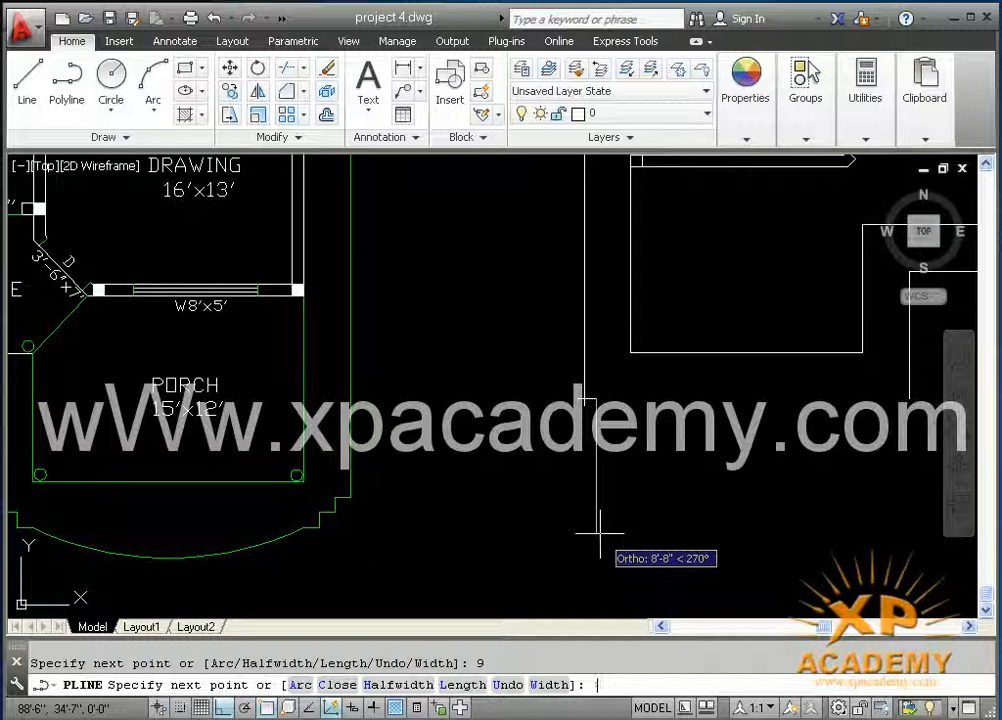
pyautogui.write('9')
pyautogui.press('Return')
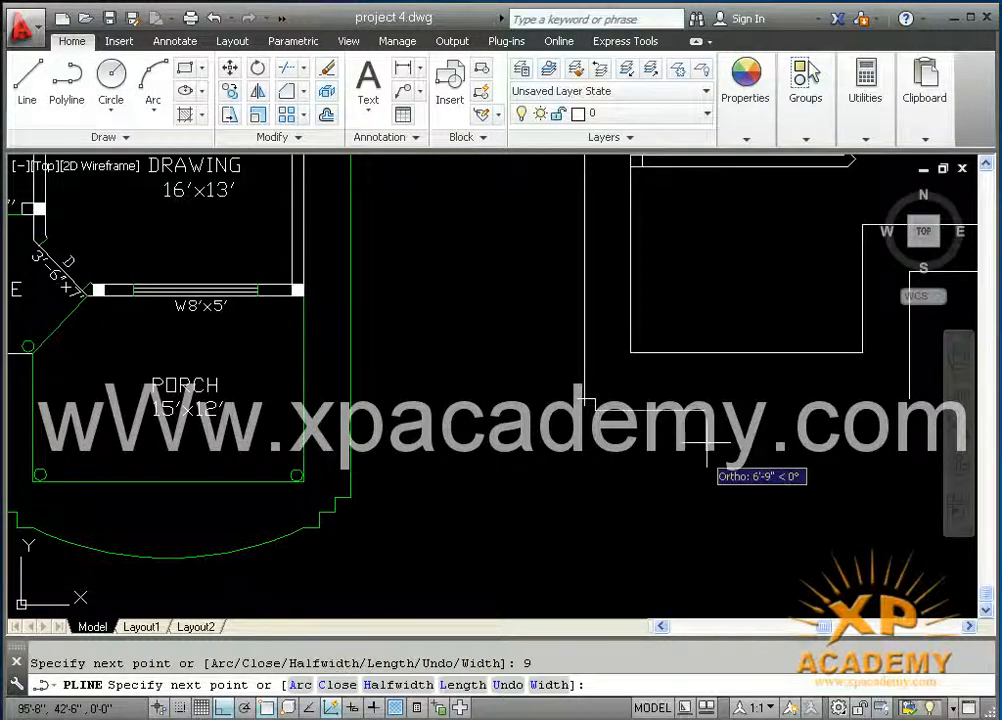
pyautogui.write('9')
pyautogui.press('Return')
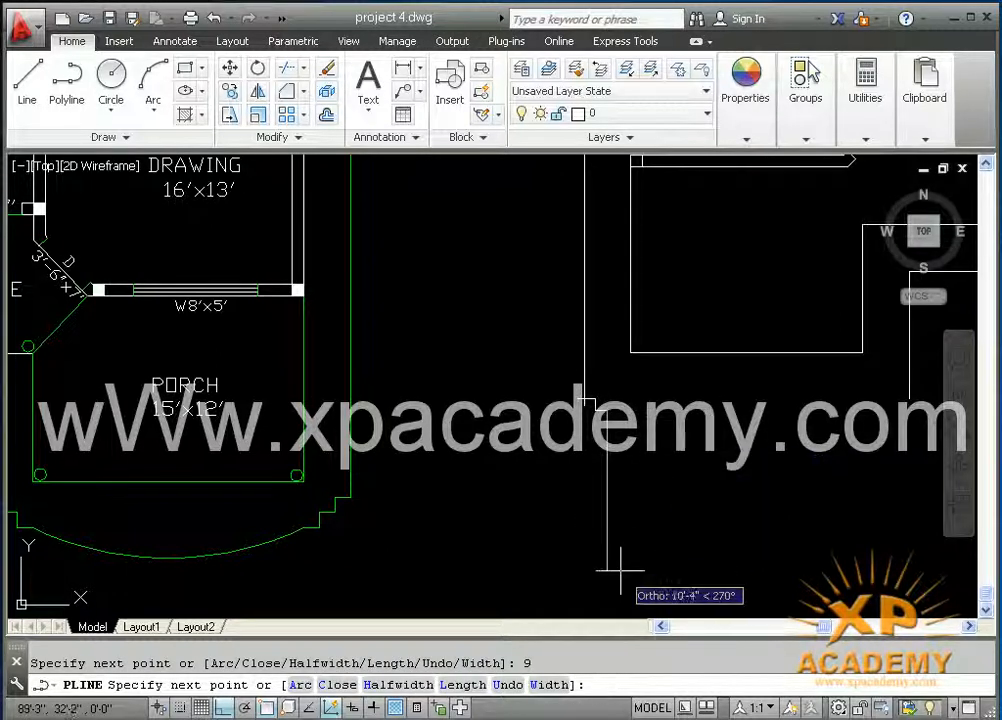
pyautogui.press('Return')
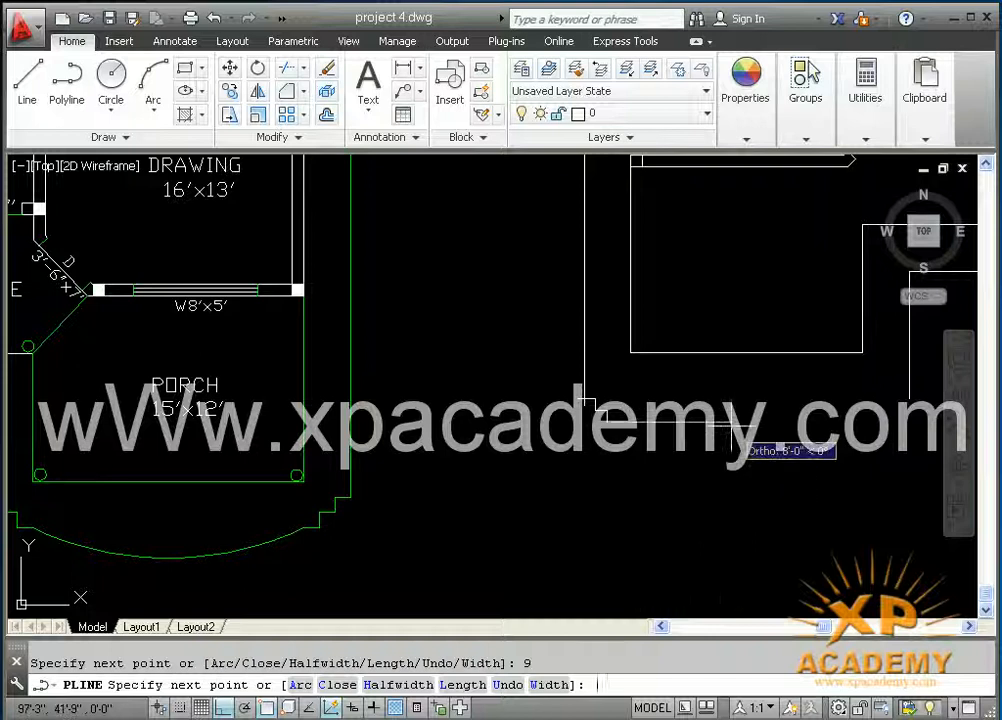